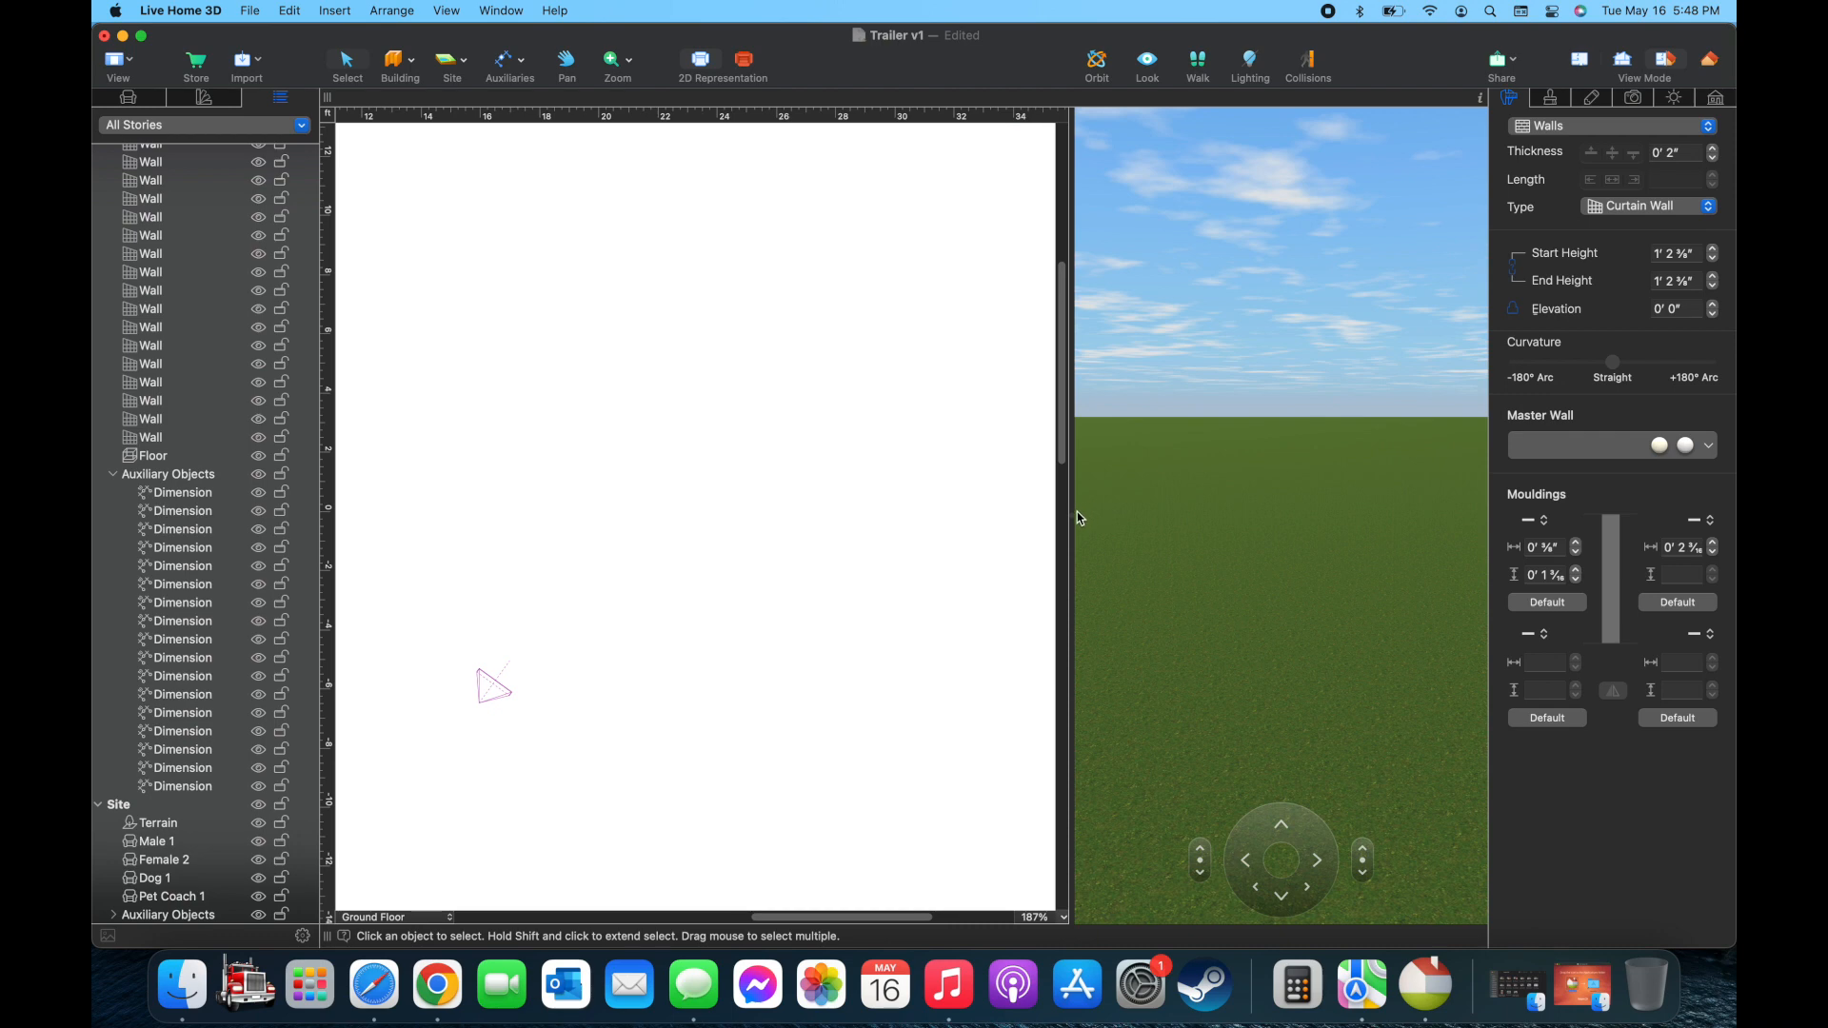
# Examine the project's object list and the rectangular wall outline in a widened 2D plan view
pyautogui.moveTo(1072, 515); pyautogui.dragTo(1265, 520)
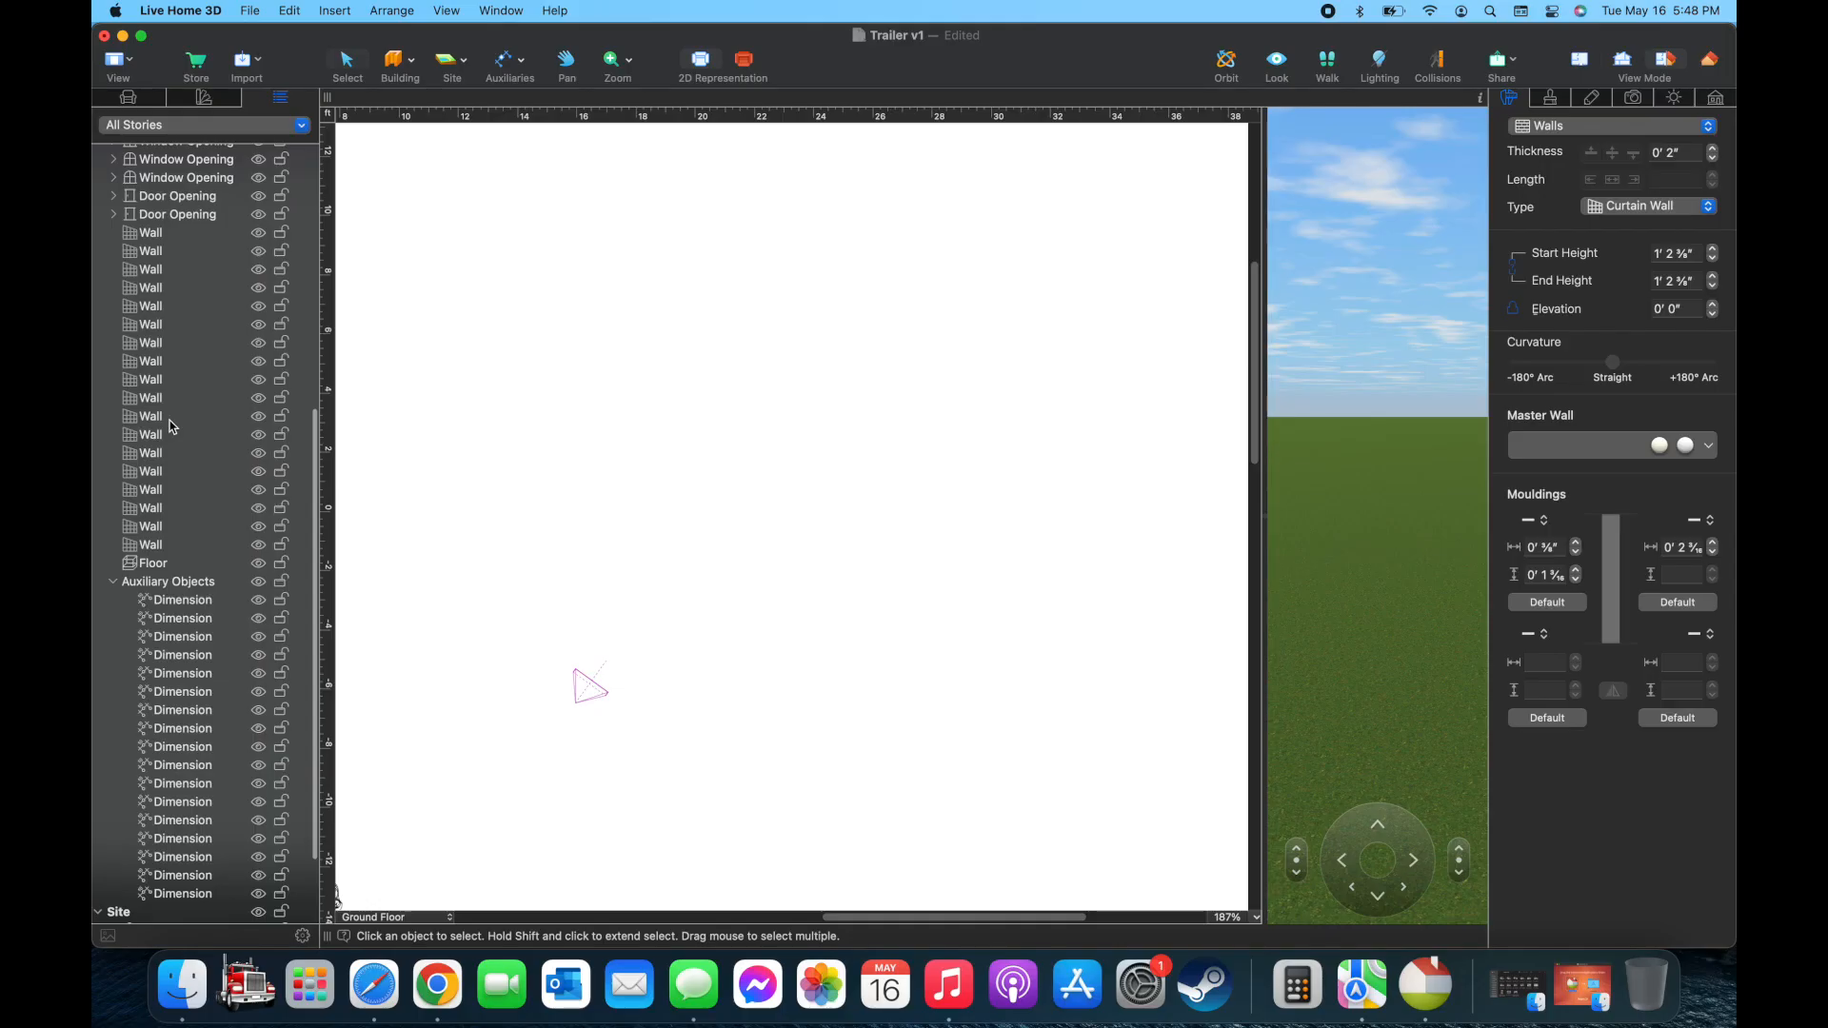
pyautogui.scroll(5, 172, 425)
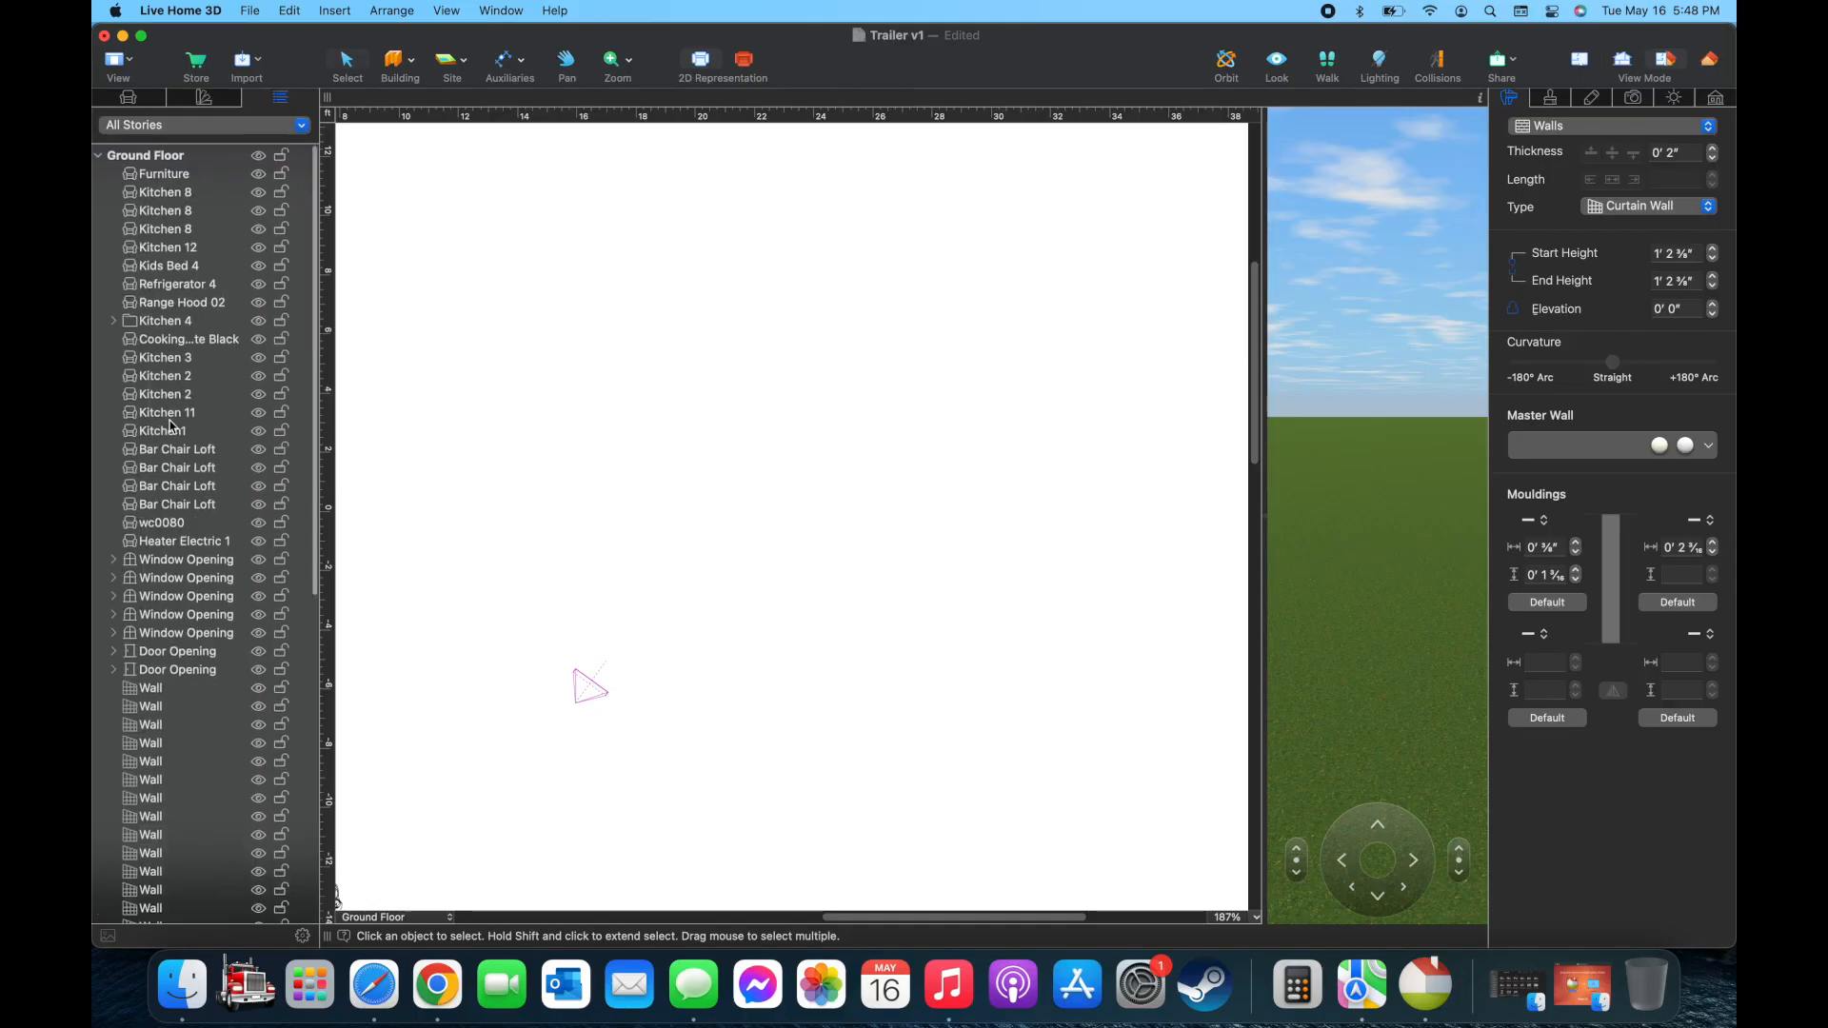
pyautogui.scroll(-10, 172, 426)
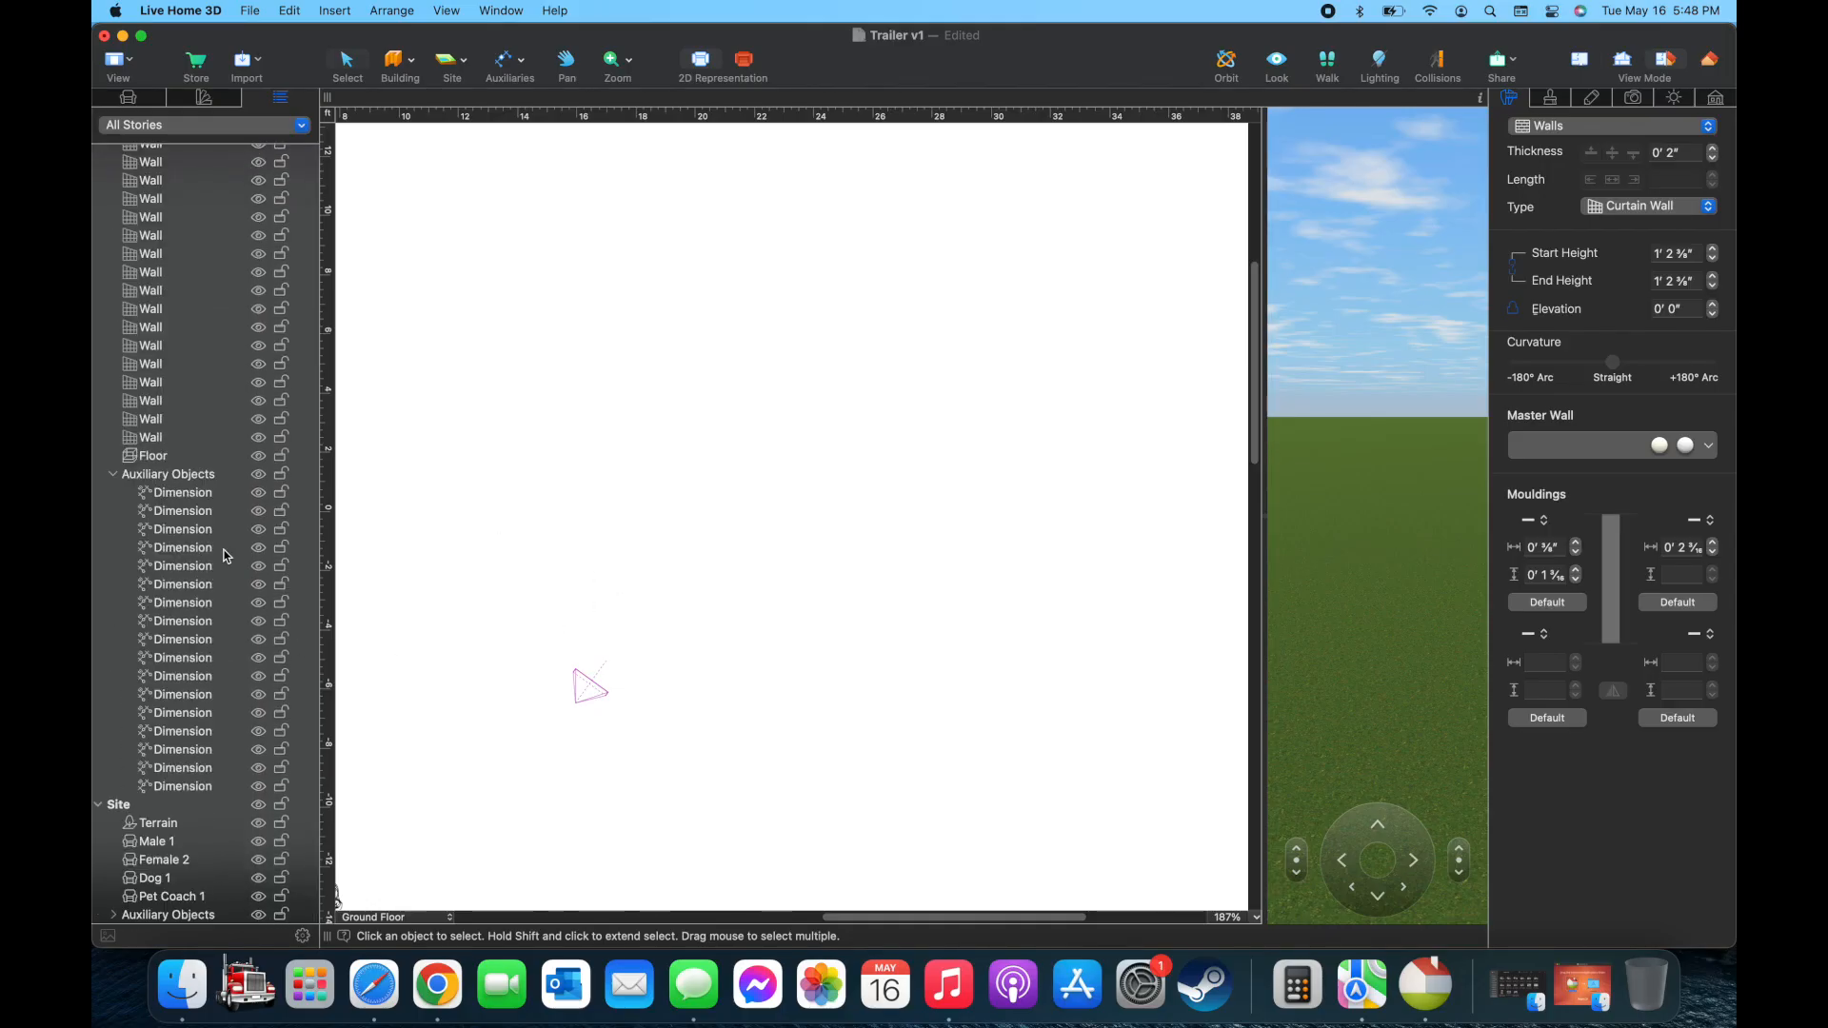
pyautogui.scroll(2, 225, 557)
pyautogui.scroll(4, 226, 556)
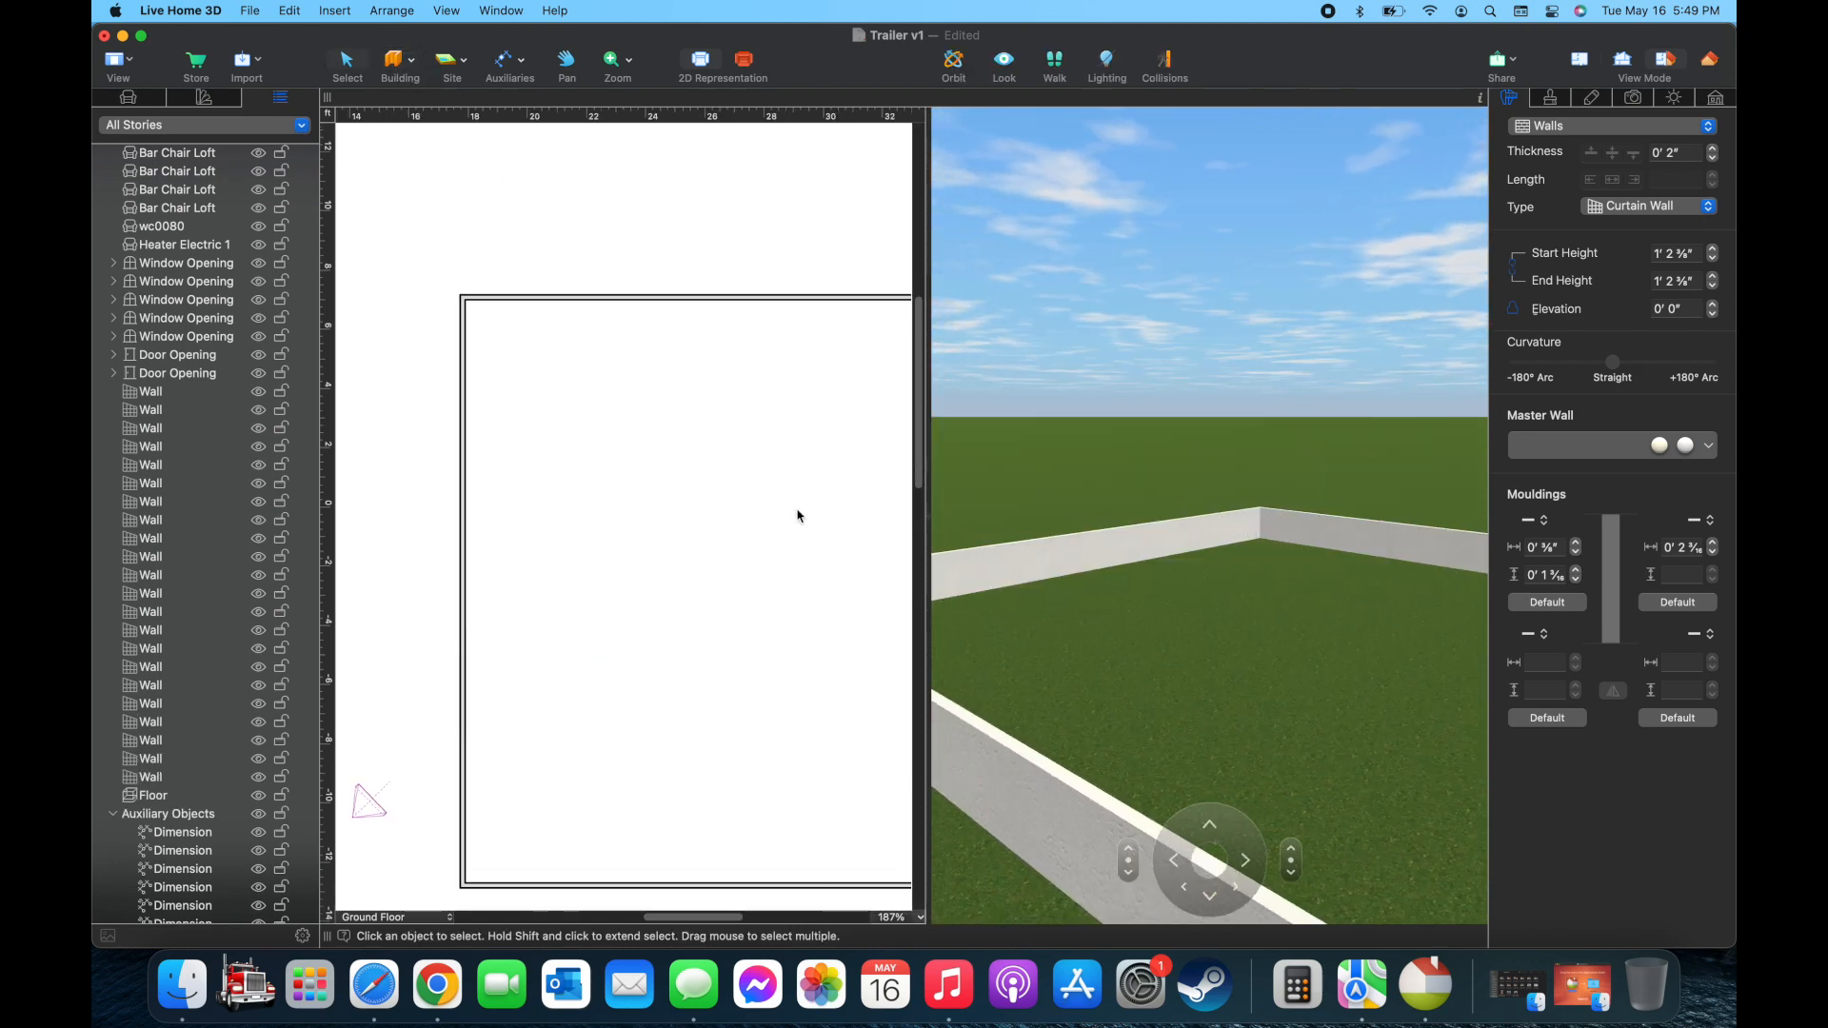
pyautogui.moveTo(928, 549); pyautogui.dragTo(1329, 564)
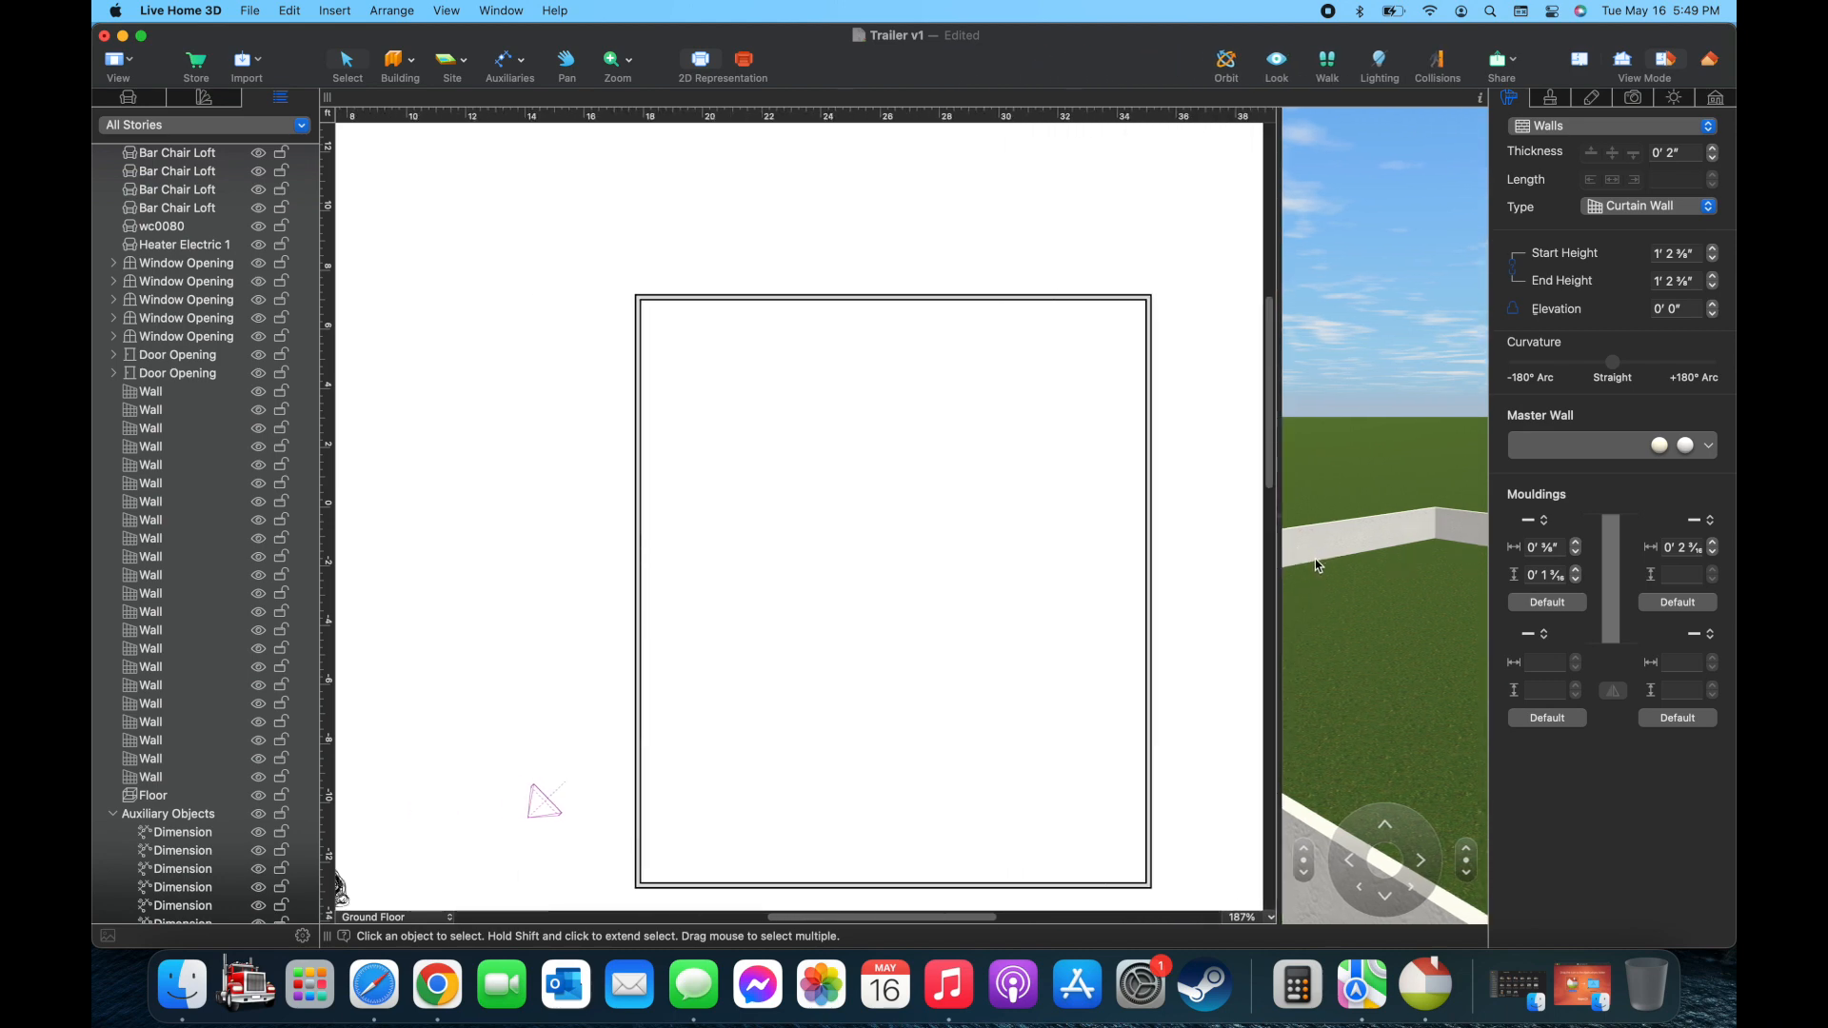
pyautogui.scroll(-3, 1131, 726)
pyautogui.hscroll(3, 1132, 726)
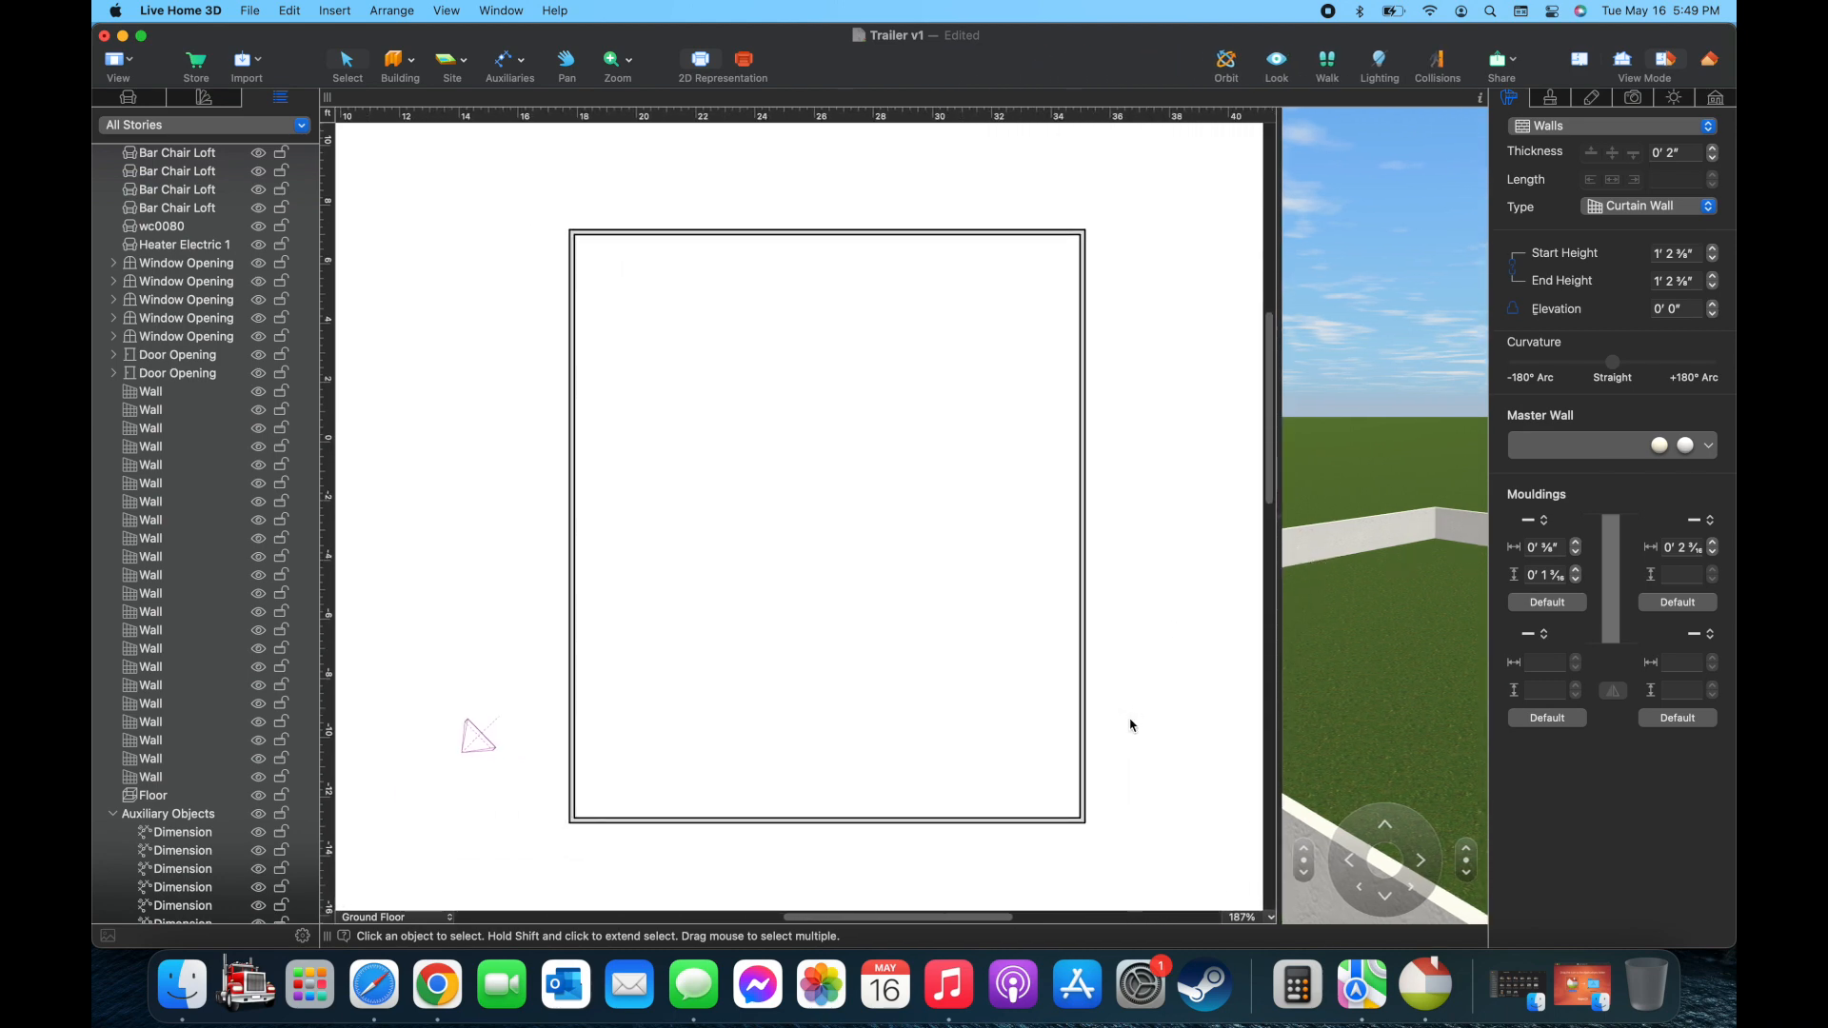
# Select all four walls of the rectangular outline and set their start and end heights to 7' 0"
pyautogui.click(572, 266)
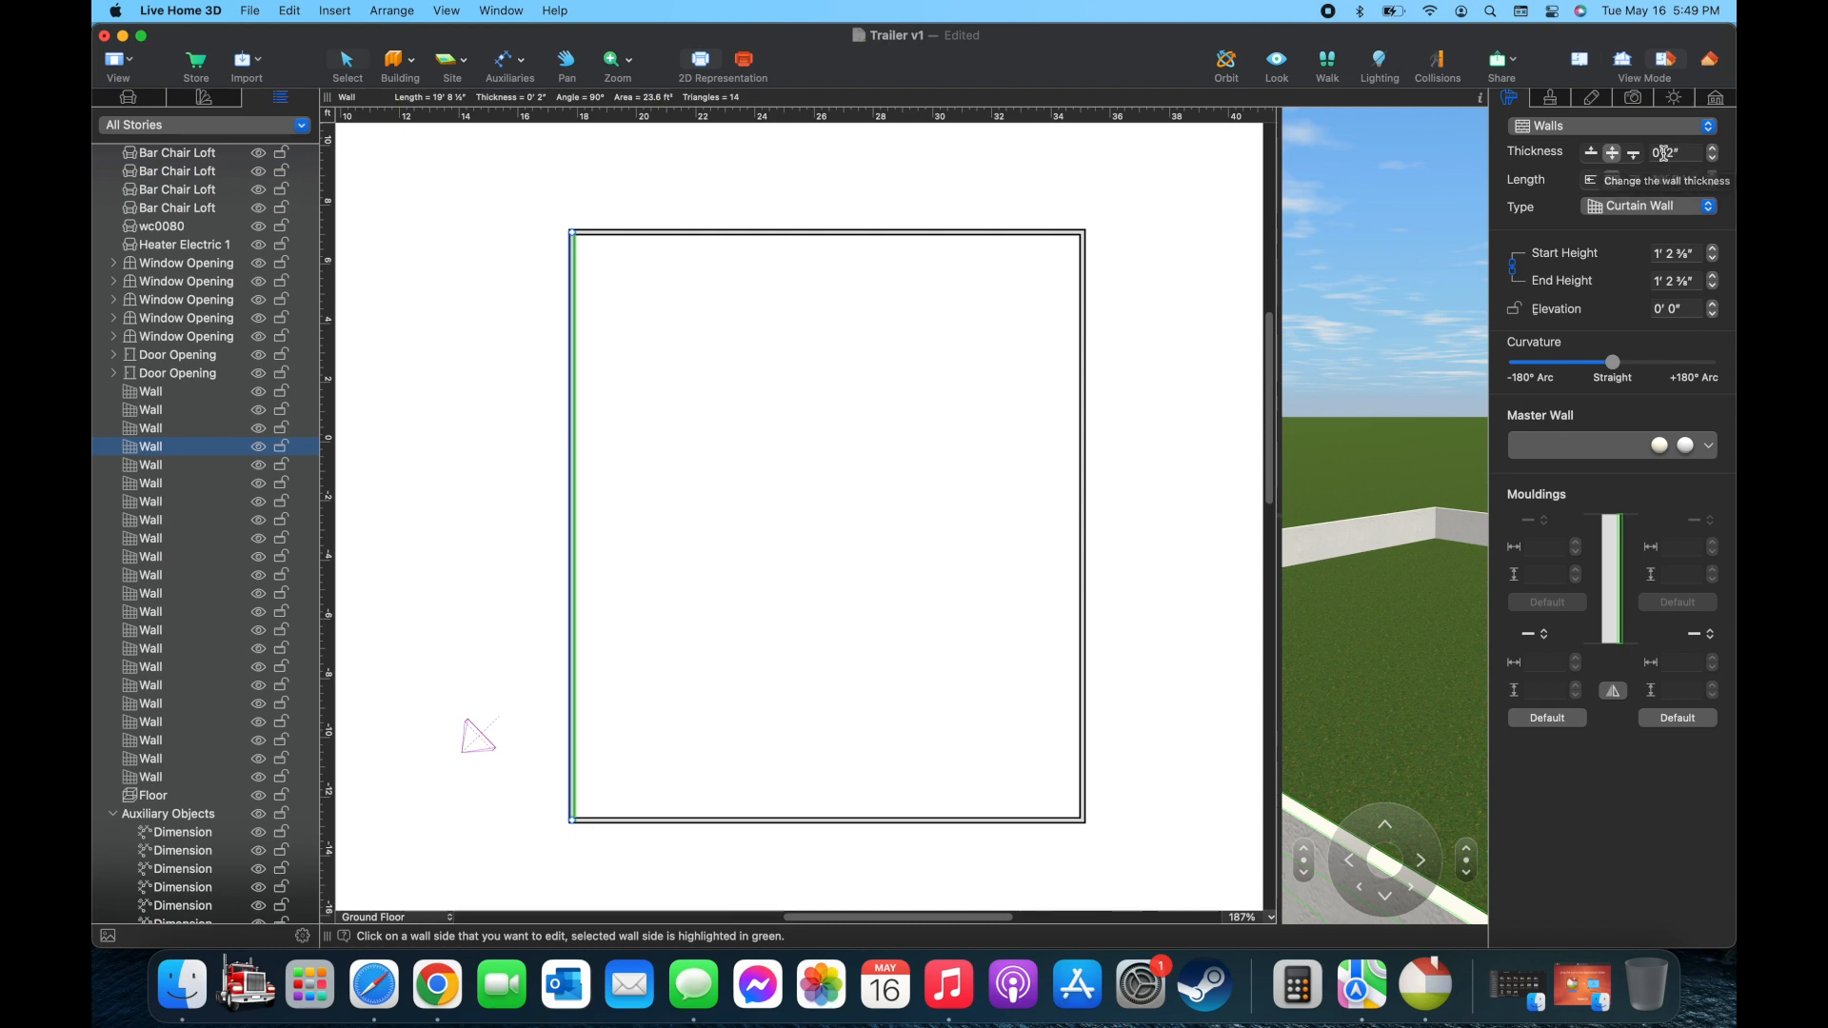
pyautogui.click(1083, 402)
pyautogui.click(634, 194)
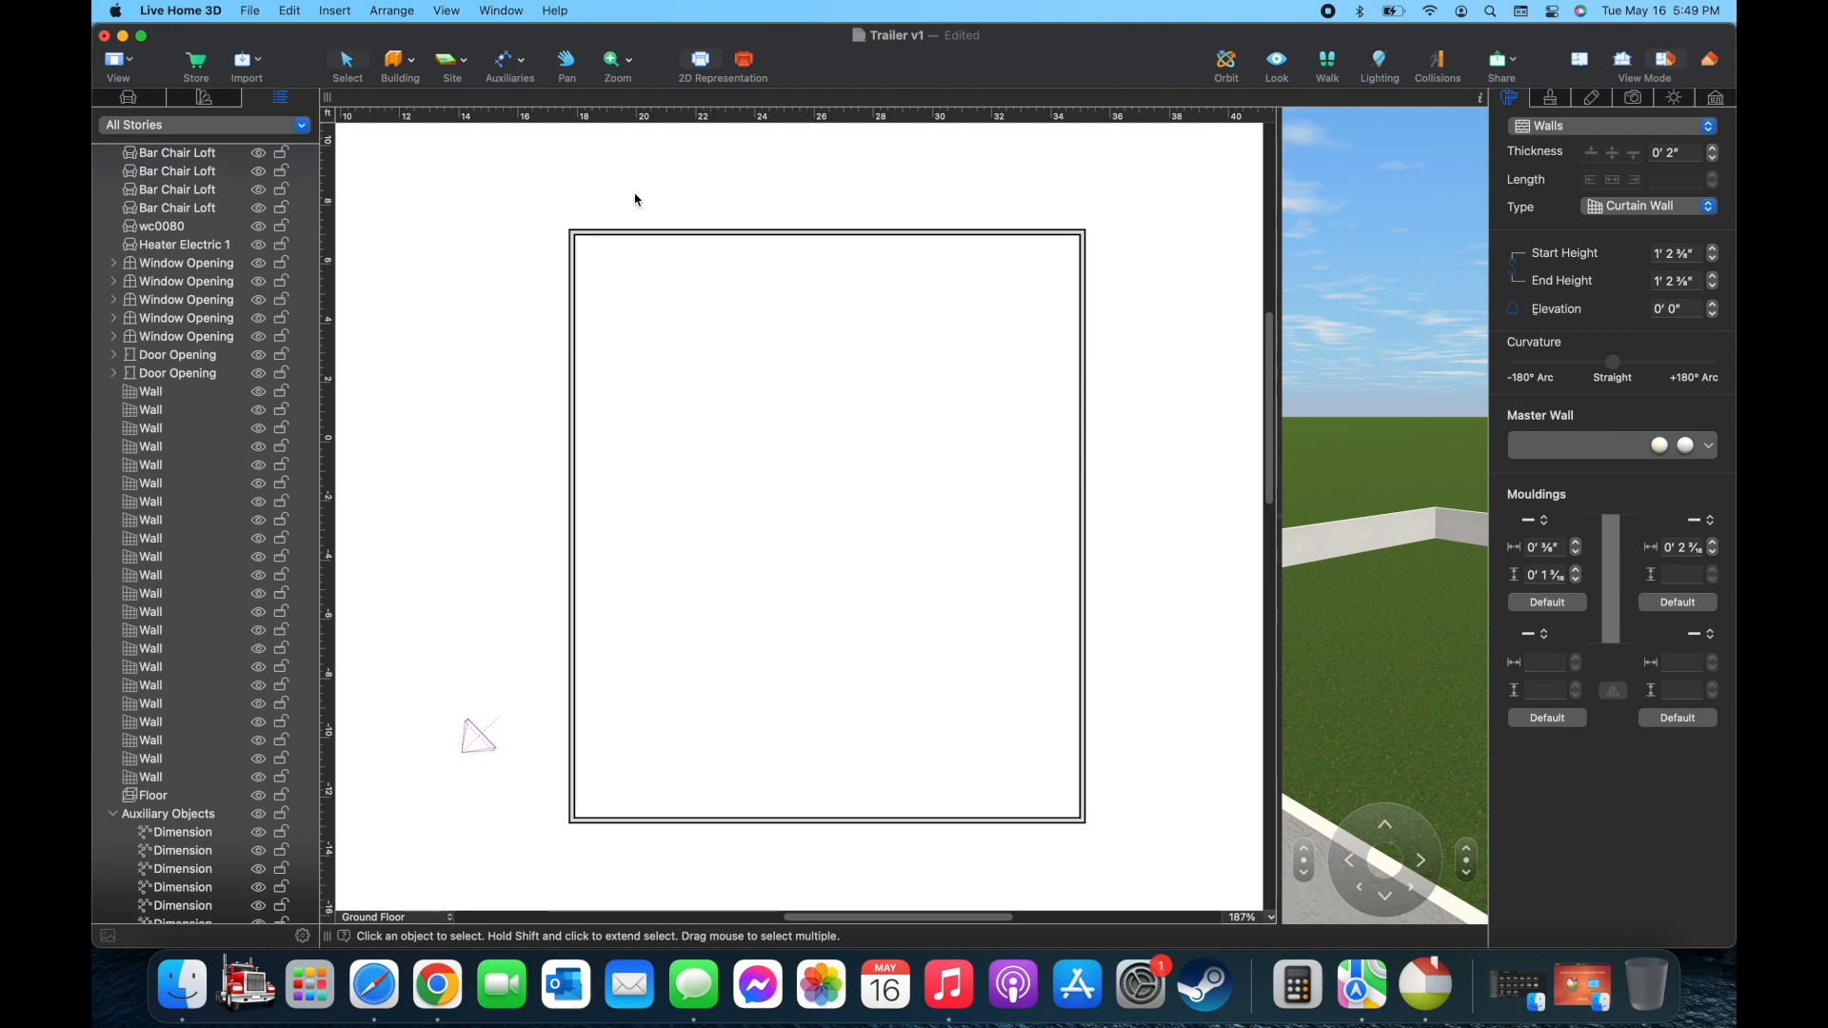
pyautogui.moveTo(533, 217); pyautogui.dragTo(1103, 837)
pyautogui.press('Return')
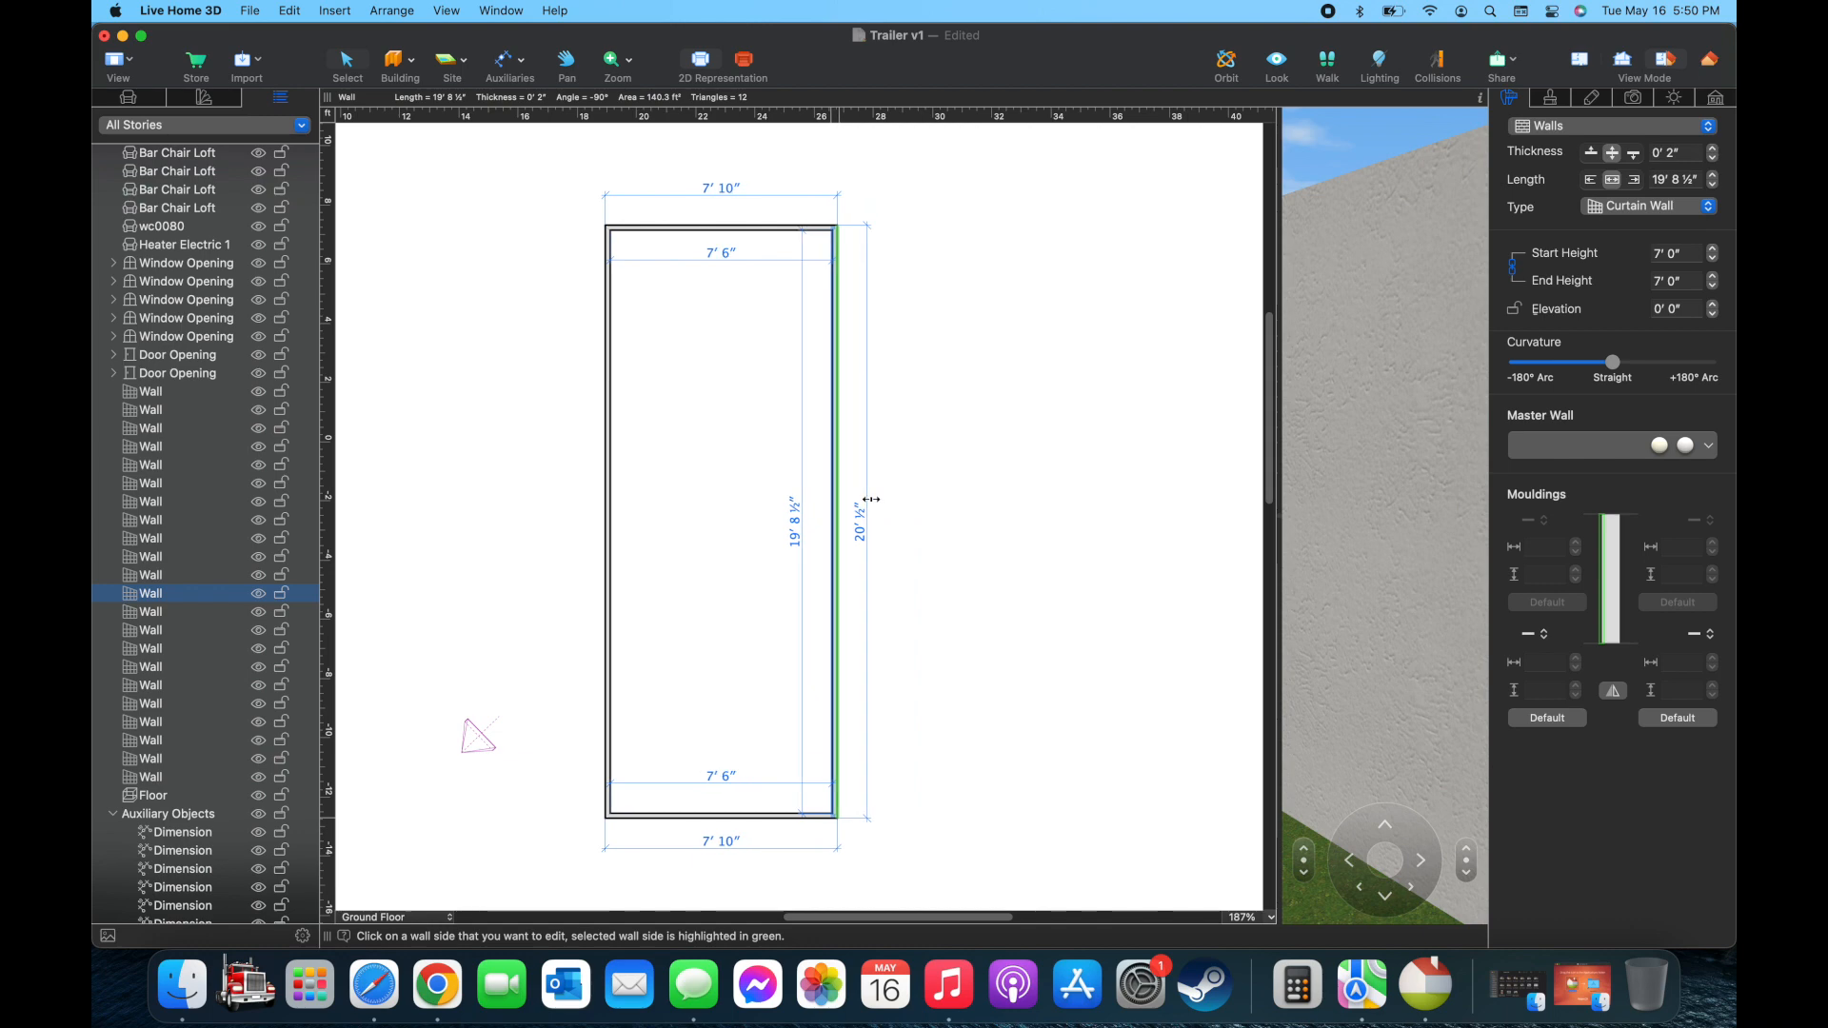
# Work out the enclosure's length with the Calculator and move the lower end wall to make it about 15' 2" long
pyautogui.click(1297, 977)
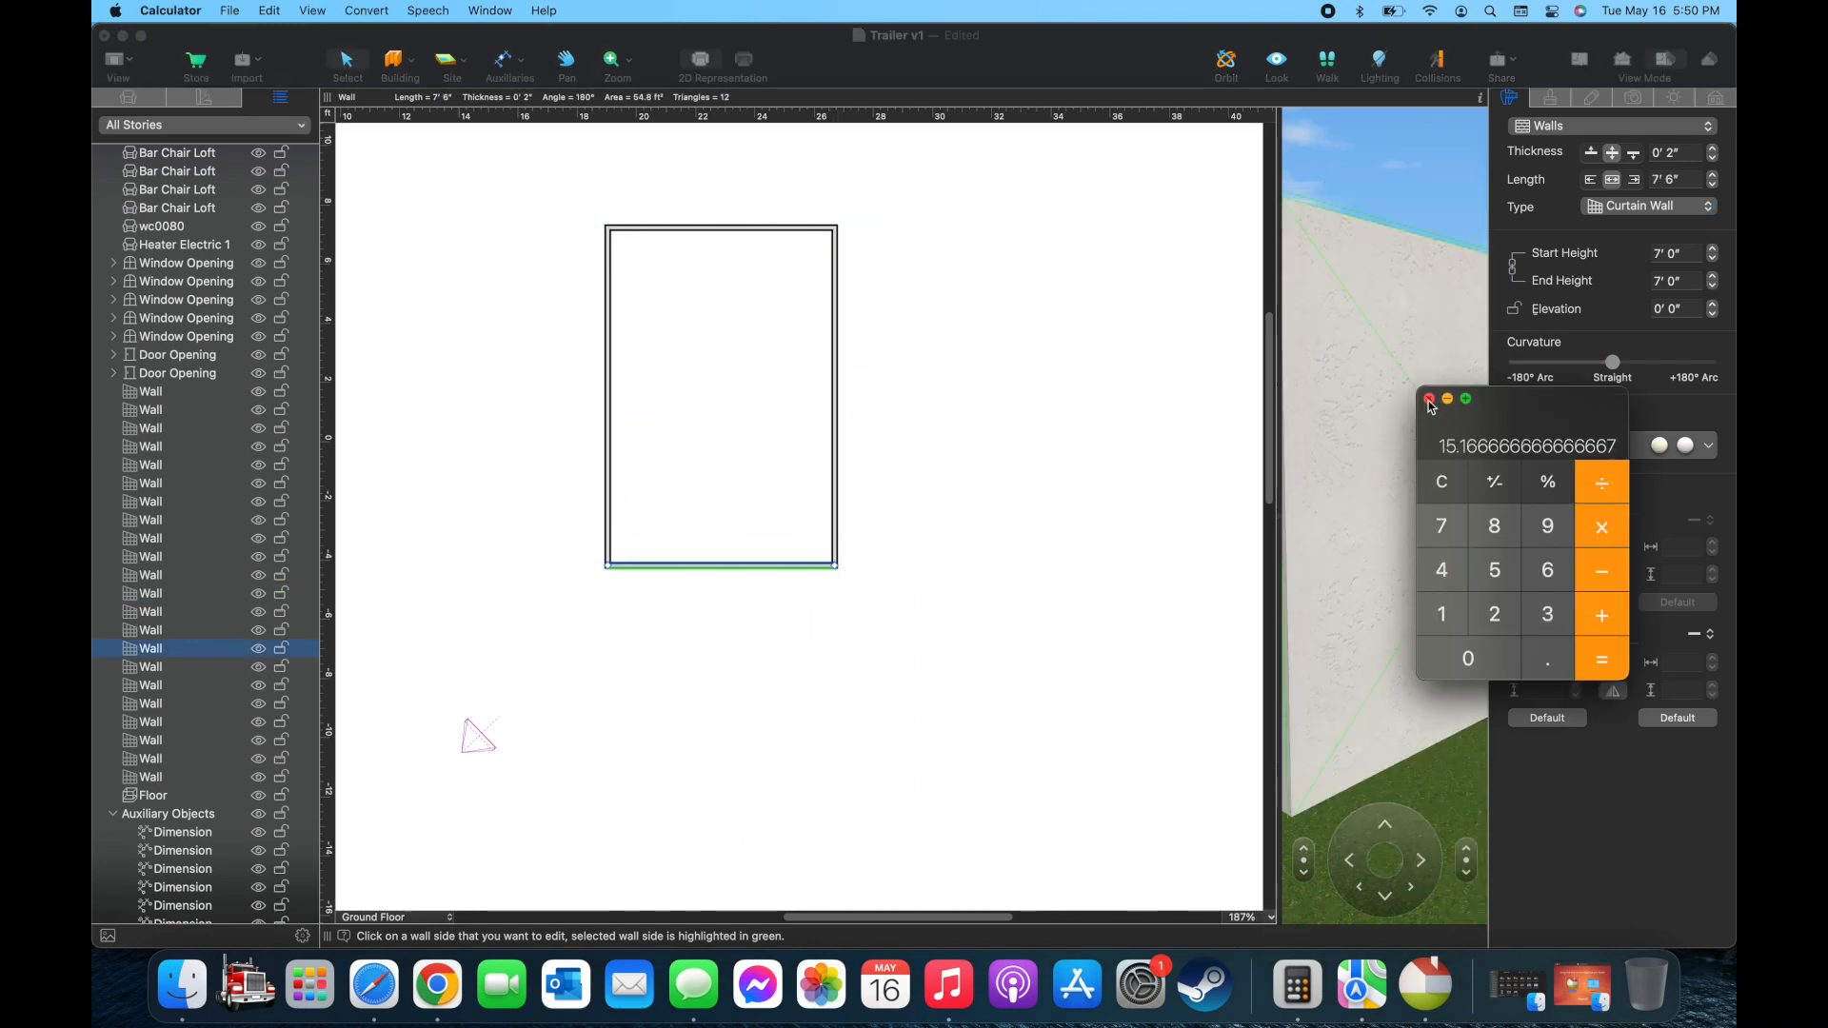
pyautogui.click(1444, 629)
pyautogui.moveTo(759, 566); pyautogui.dragTo(759, 674)
pyautogui.scroll(3, 791, 572)
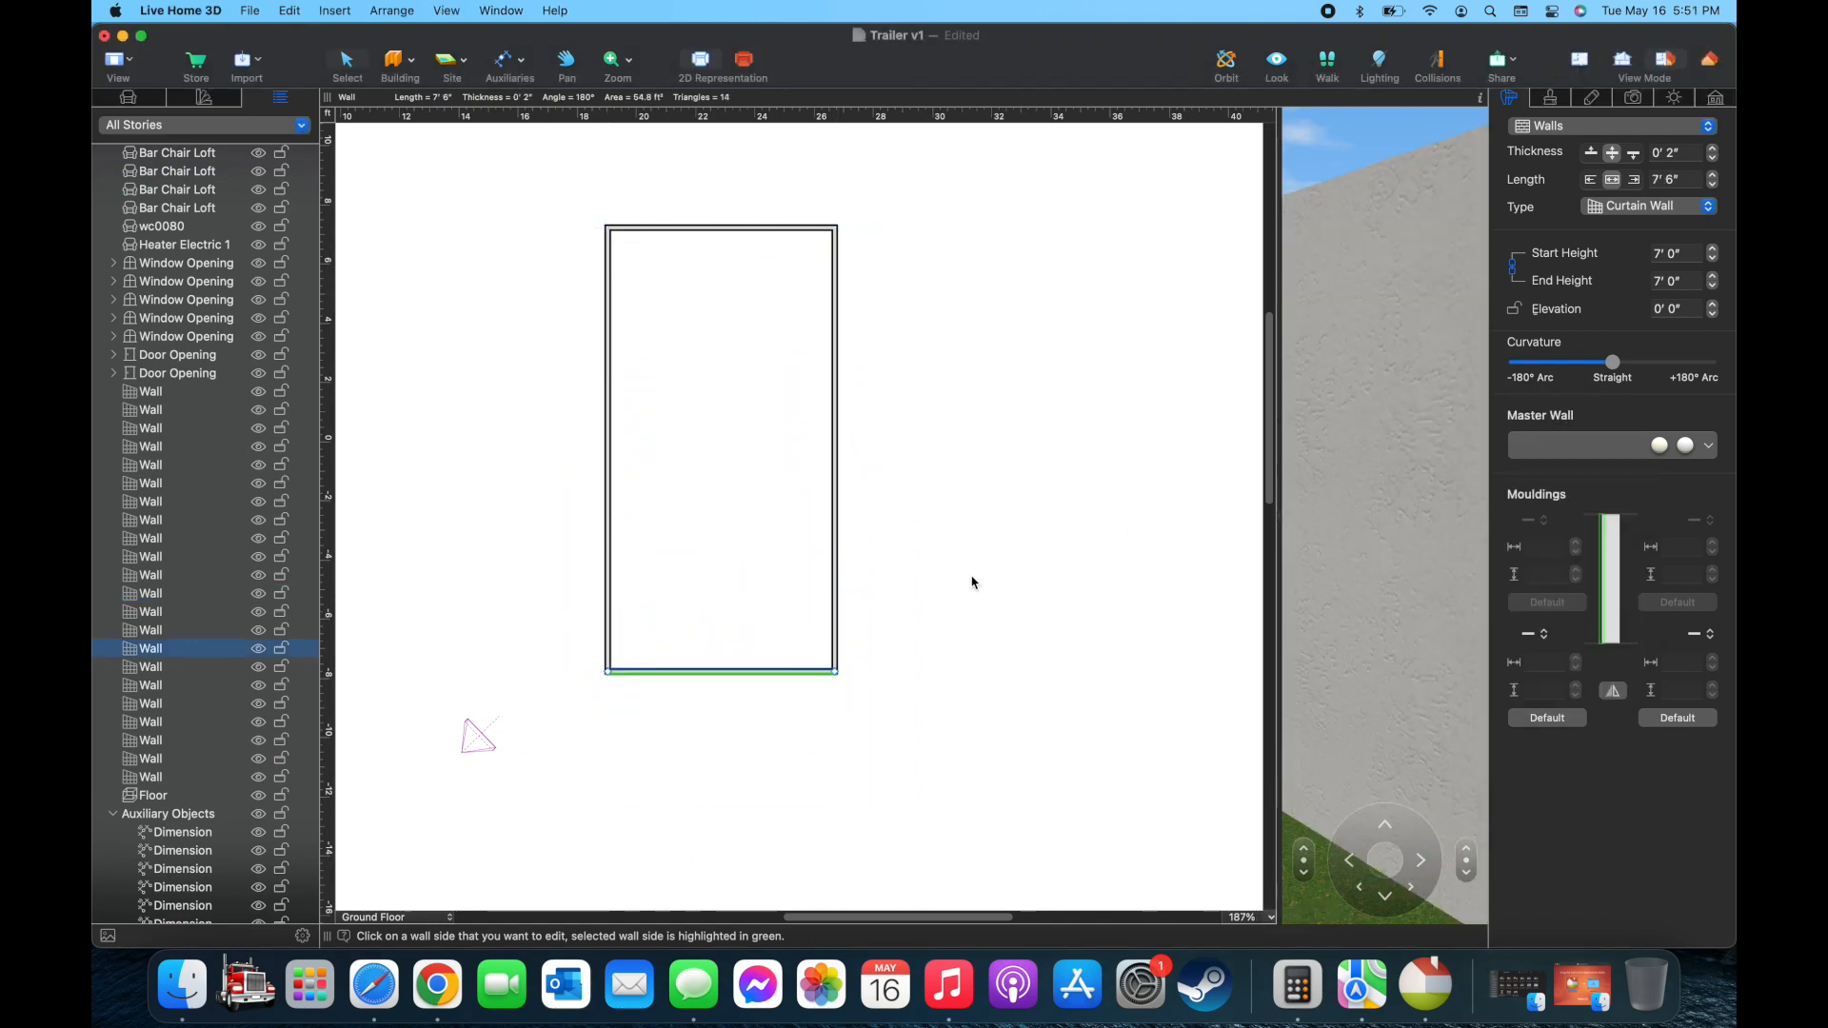
# Fit the kids bunk bed into the enclosure's upper right corner and dimension its frame along the upper wall
pyautogui.click(791, 571)
pyautogui.scroll(5, 194, 267)
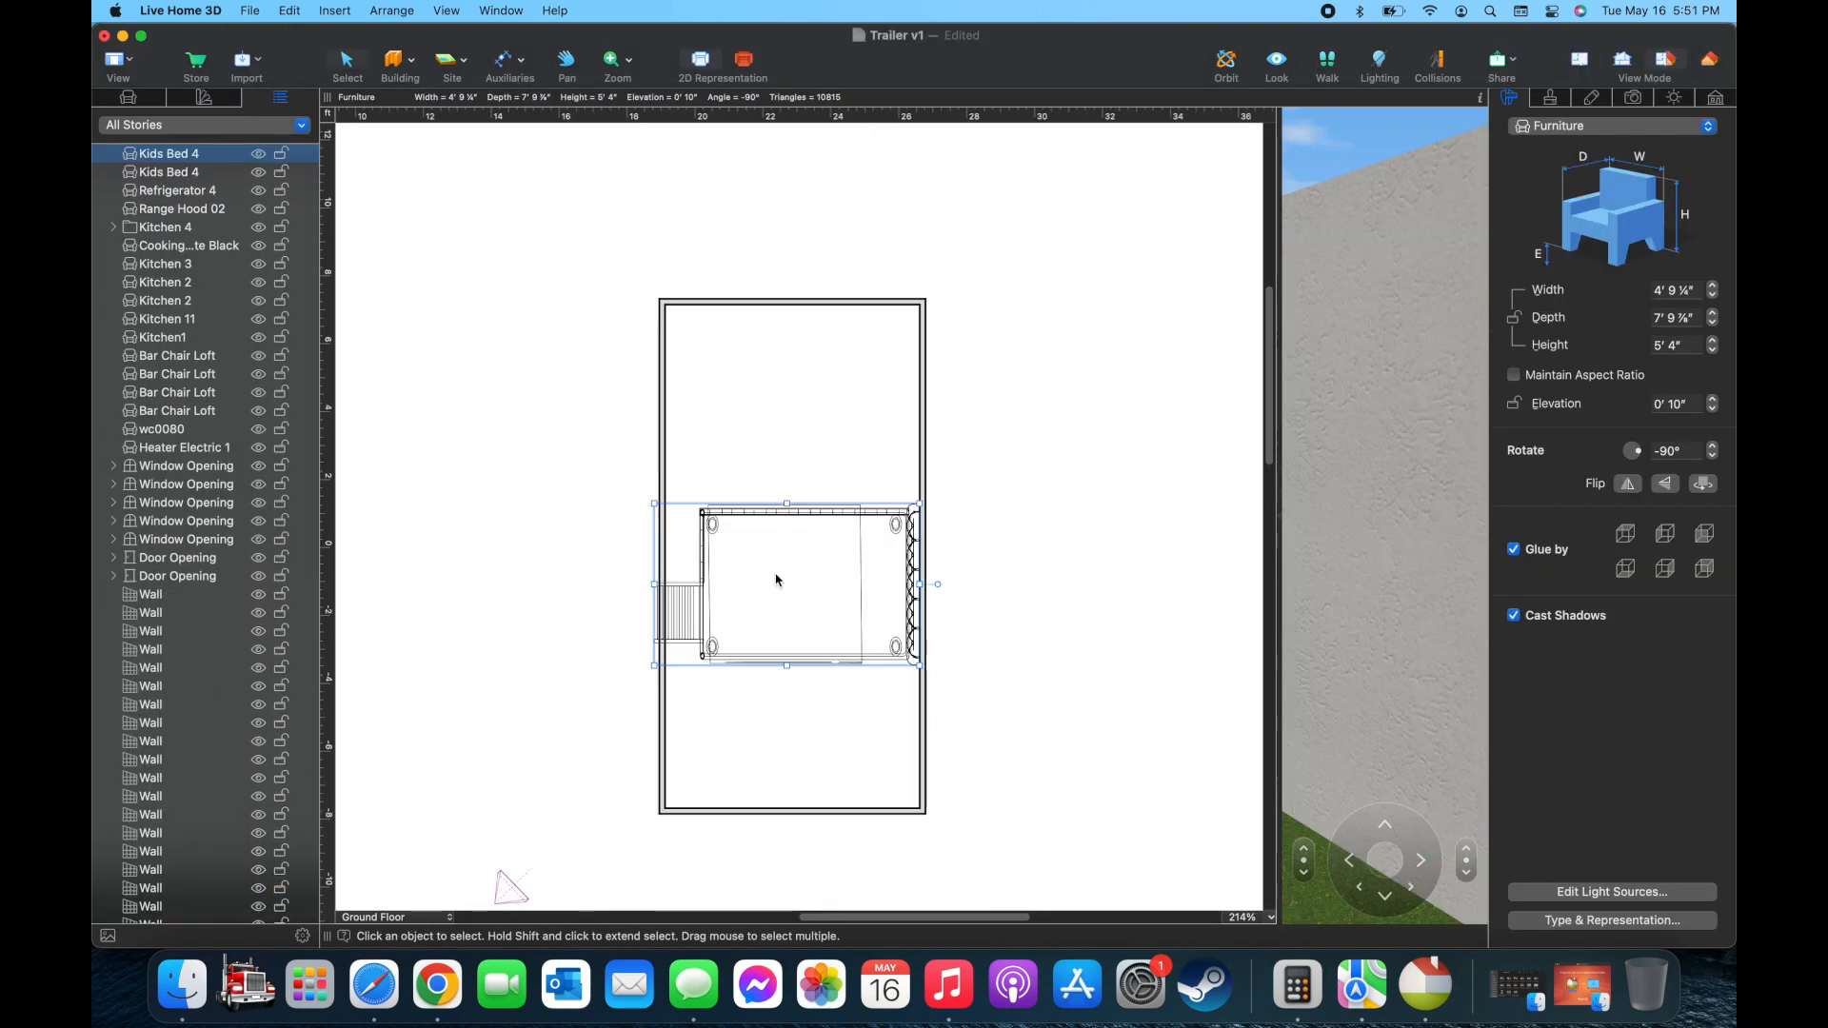
pyautogui.click(562, 233)
pyautogui.click(562, 195)
# Check the bed's fit with the Calculator and reduce the bunk bed's depth to 7' 6"
pyautogui.click(1297, 985)
pyautogui.click(1449, 493)
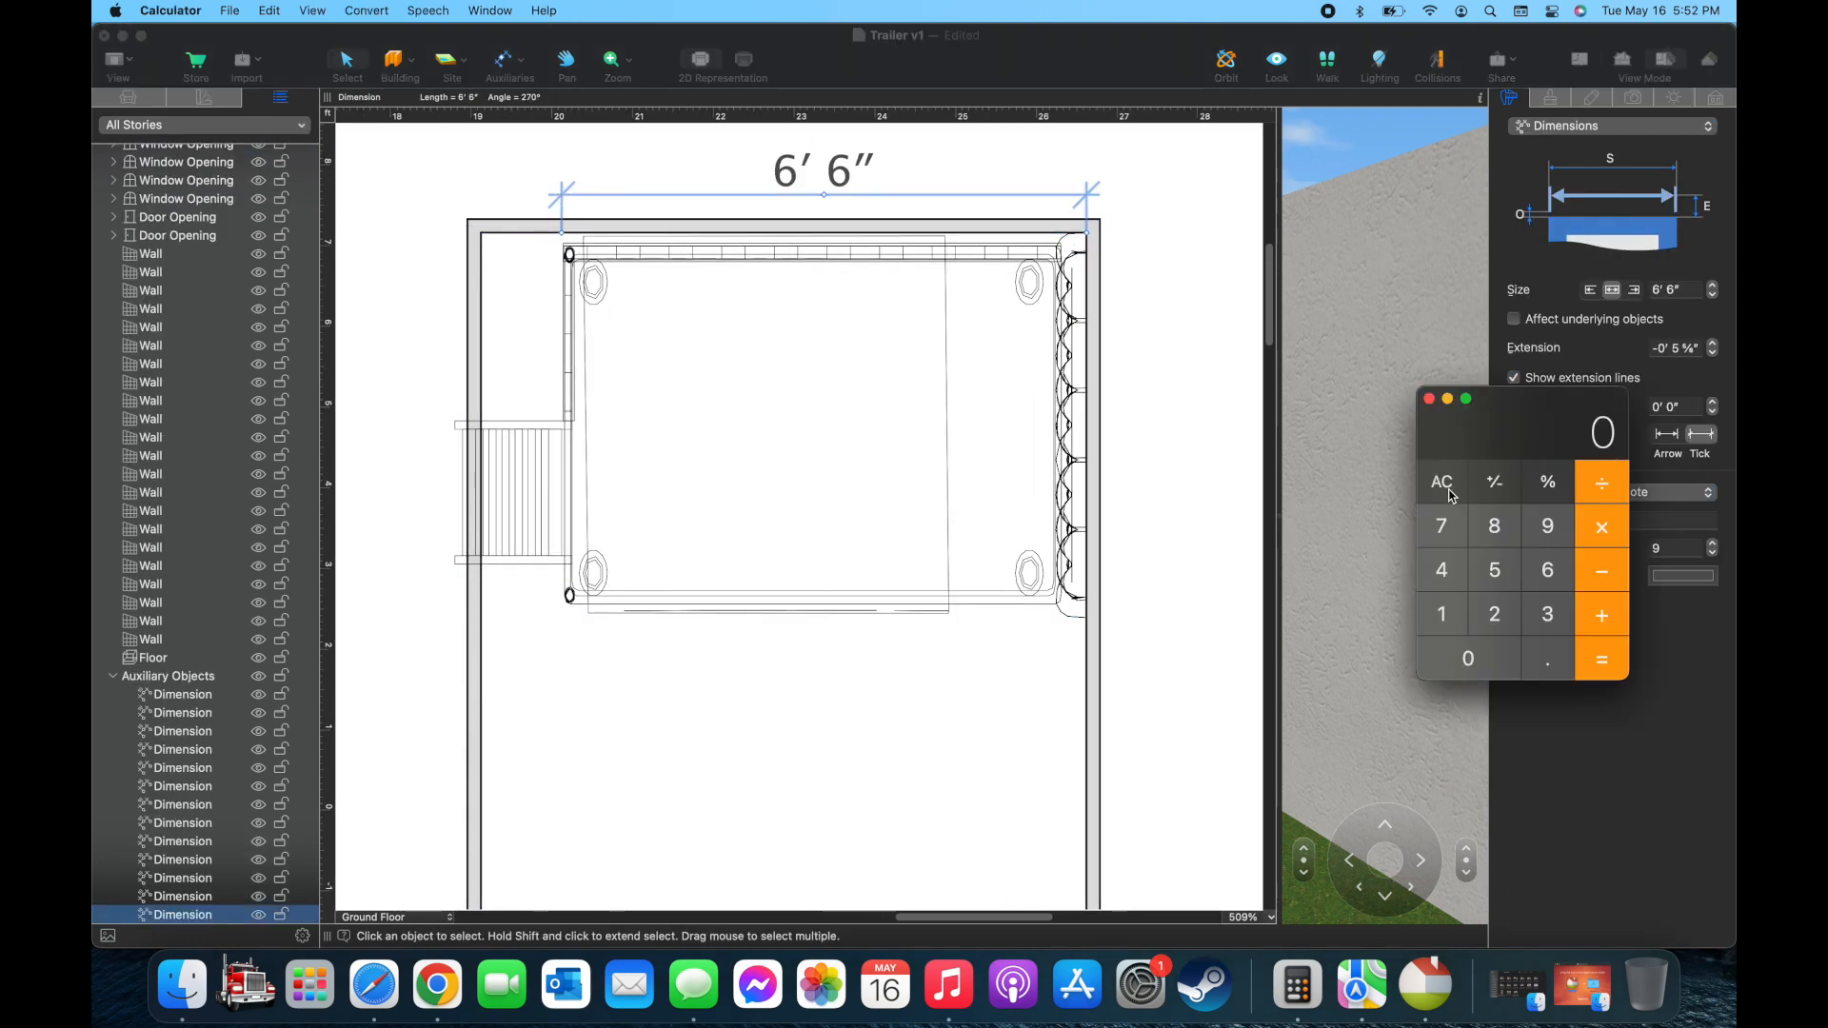
pyautogui.moveTo(561, 196); pyautogui.dragTo(546, 206)
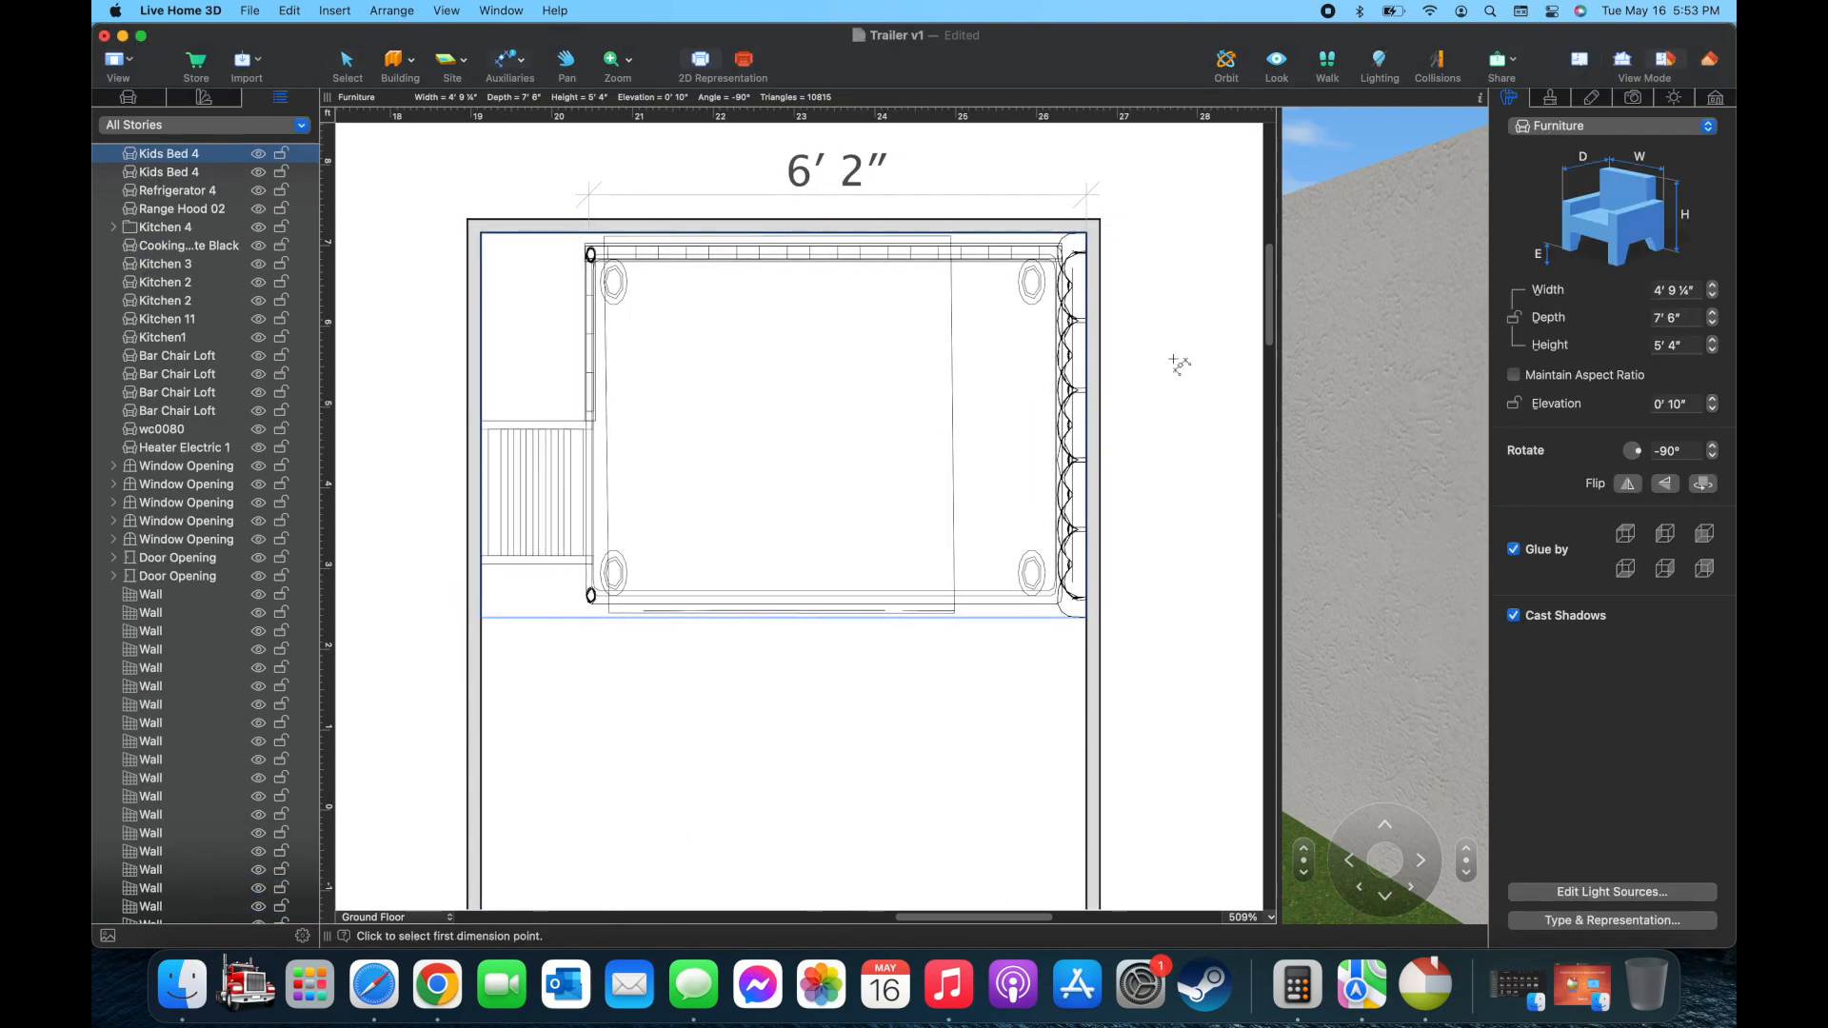
# Dimension the bunk bed's width along the outside of the right wall
pyautogui.click(1086, 232)
pyautogui.click(1089, 598)
pyautogui.click(1160, 409)
# Draw partition walls around the bed's ladder area and continue a wall along the bed's lower edge to the right wall
pyautogui.moveTo(579, 227)
pyautogui.mouseDown()
pyautogui.moveTo(535, 563)
pyautogui.moveTo(474, 584)
pyautogui.mouseUp()
pyautogui.click(393, 61)
pyautogui.click(580, 583)
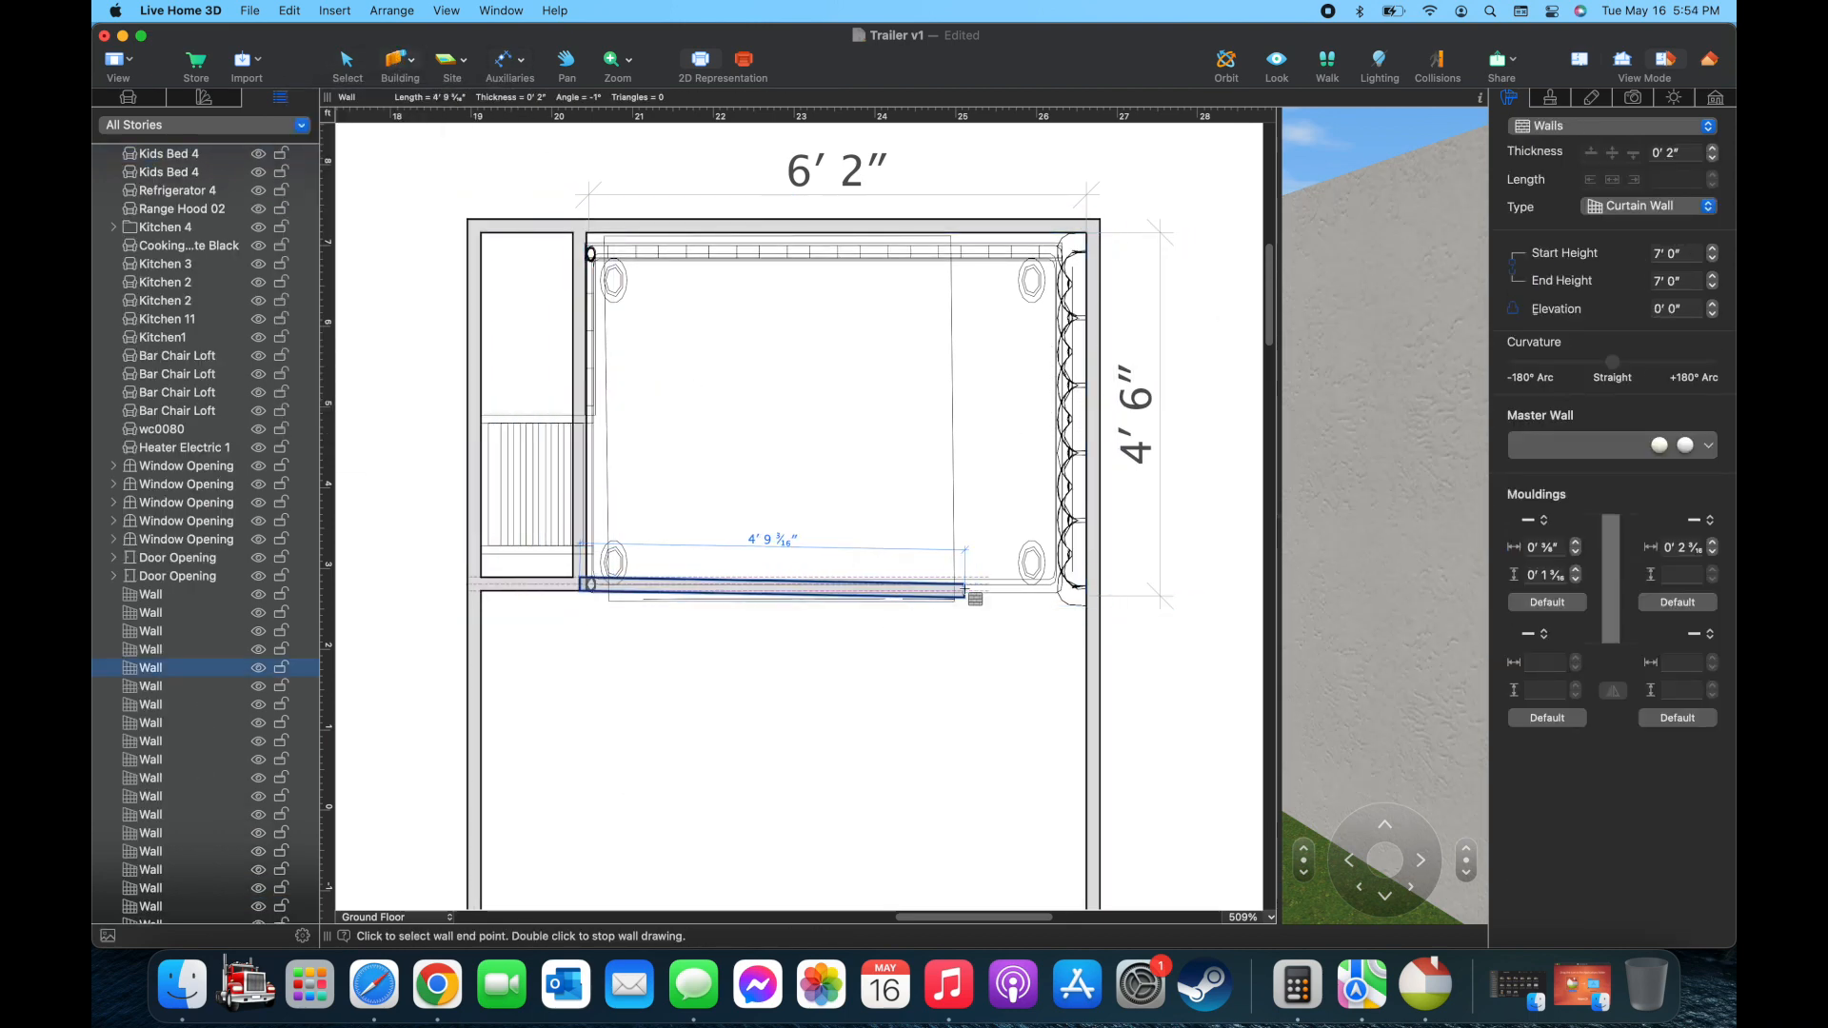
pyautogui.doubleClick(1092, 584)
# Set the height of the wall along the bed's lower edge to 1' 6" and enlarge the 3D view
pyautogui.click(1008, 585)
pyautogui.click(1674, 253)
pyautogui.write("1'")
pyautogui.press('Return')
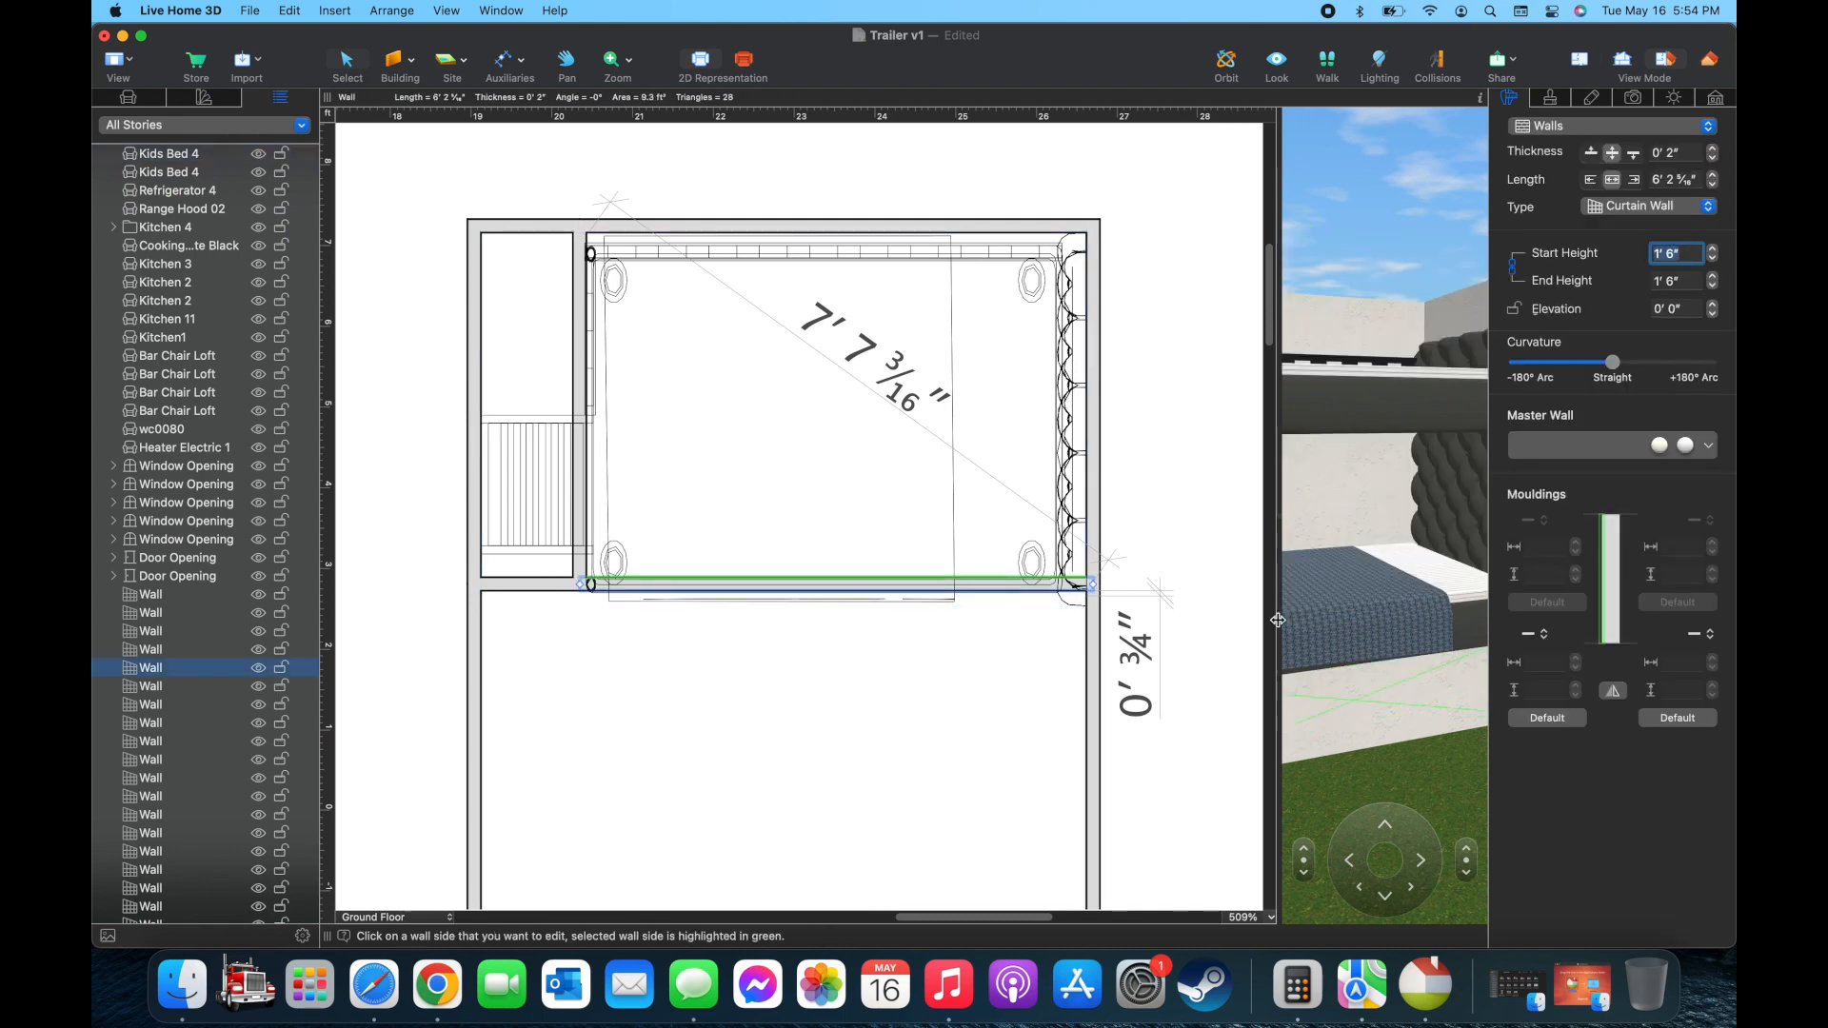
pyautogui.moveTo(1278, 620); pyautogui.dragTo(1052, 620)
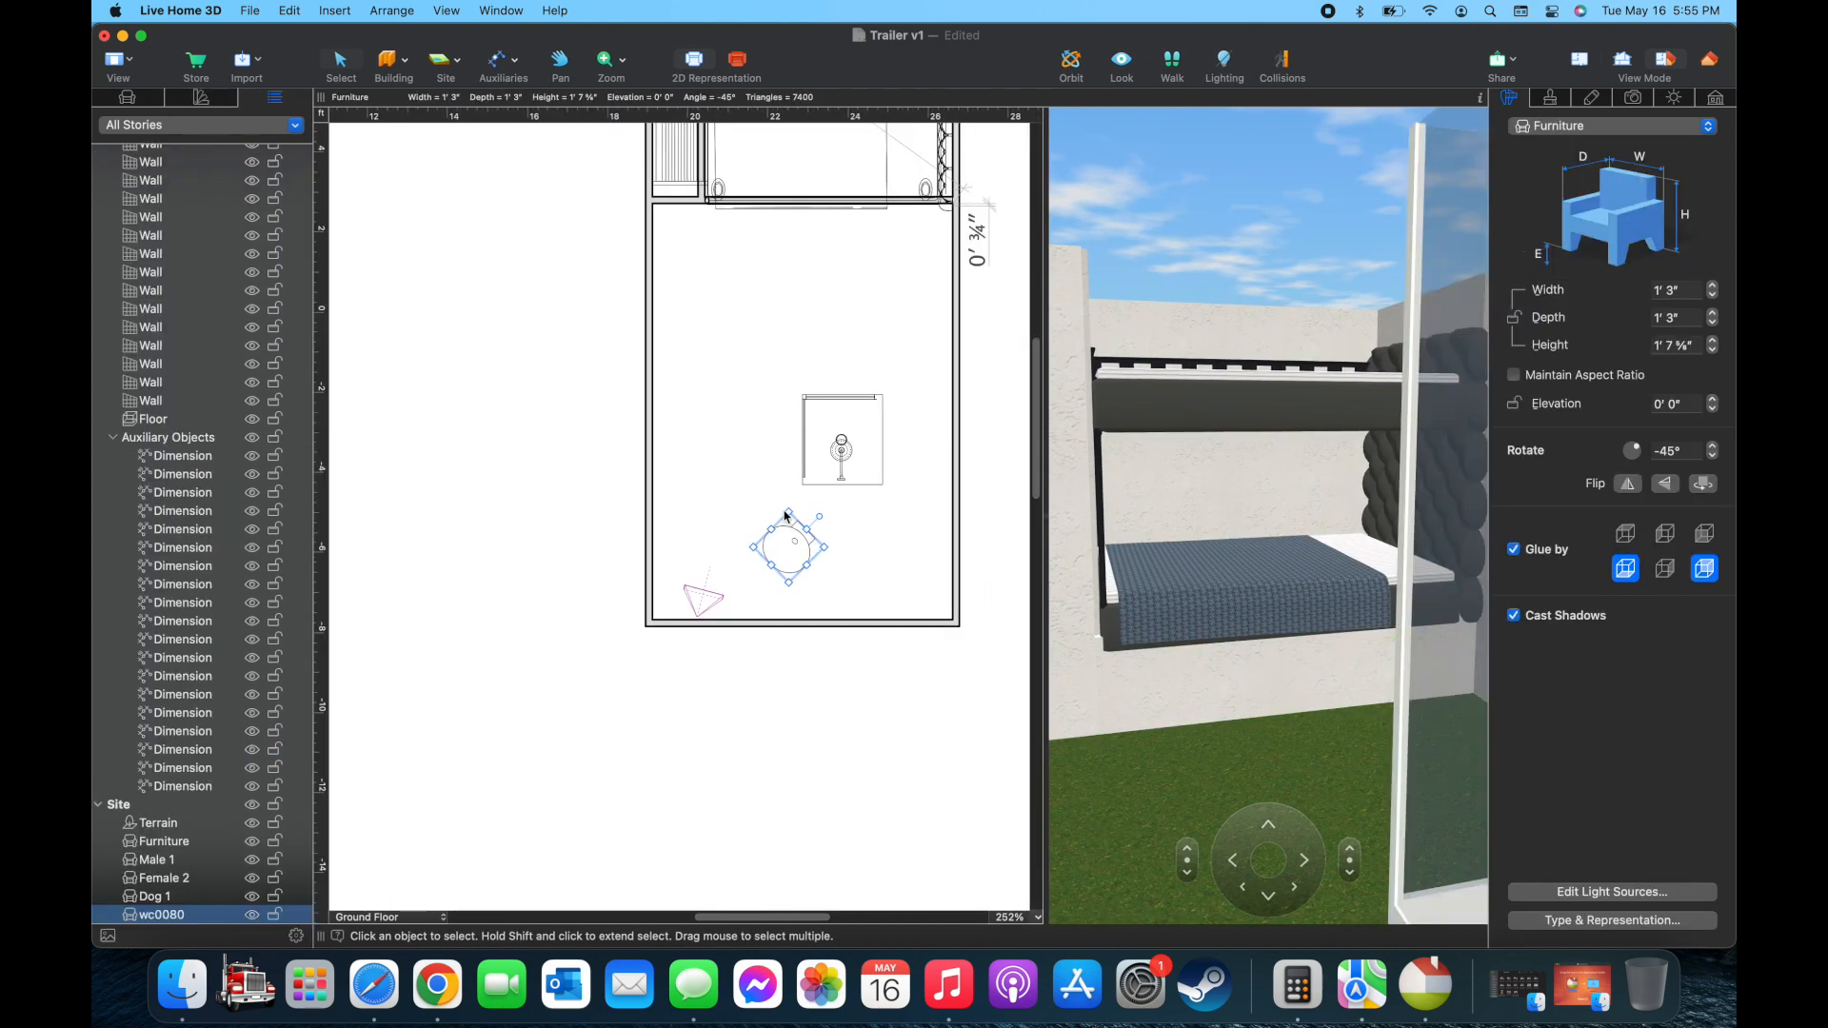
# Place the toilet in the corner below the bed and the shower beneath it against the right wall
pyautogui.moveTo(788, 518); pyautogui.dragTo(884, 235)
pyautogui.scroll(3, 769, 456)
pyautogui.moveTo(813, 394); pyautogui.dragTo(844, 363)
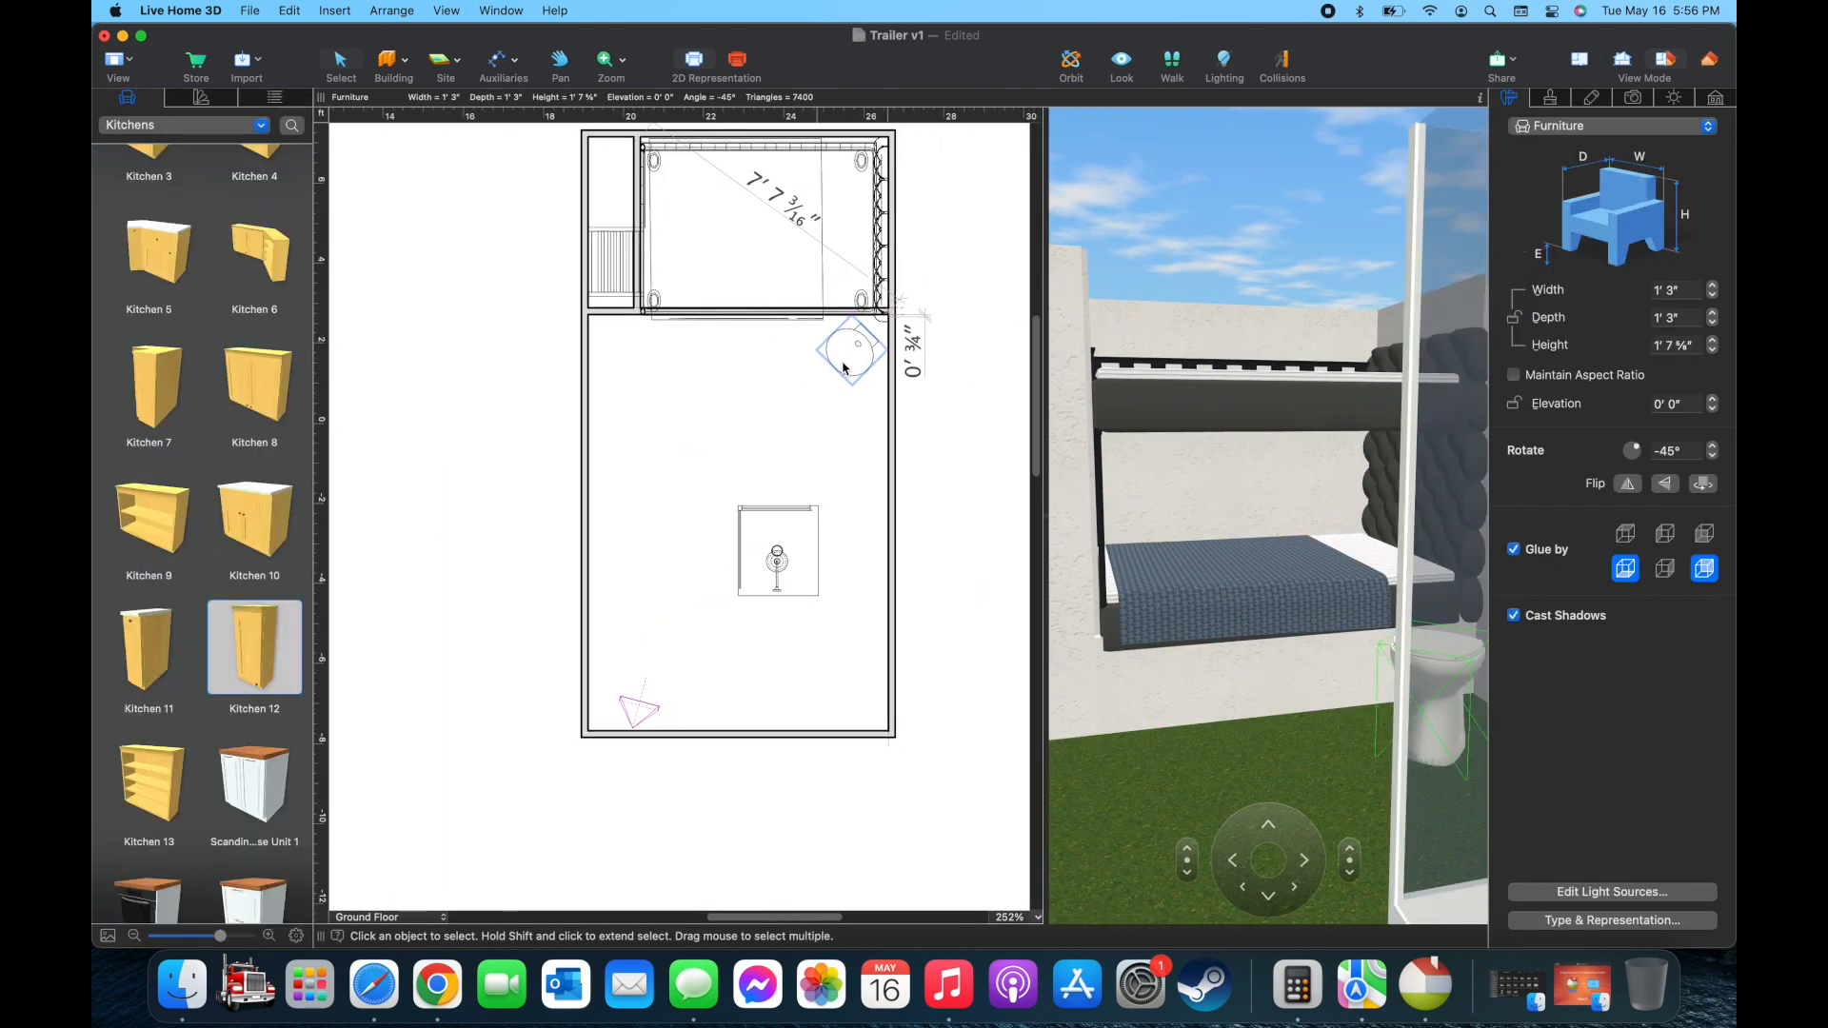
pyautogui.moveTo(778, 552); pyautogui.dragTo(848, 436)
pyautogui.scroll(5, 905, 372)
pyautogui.scroll(-3, 905, 376)
pyautogui.click(911, 369)
pyautogui.scroll(3, 910, 374)
pyautogui.click(874, 519)
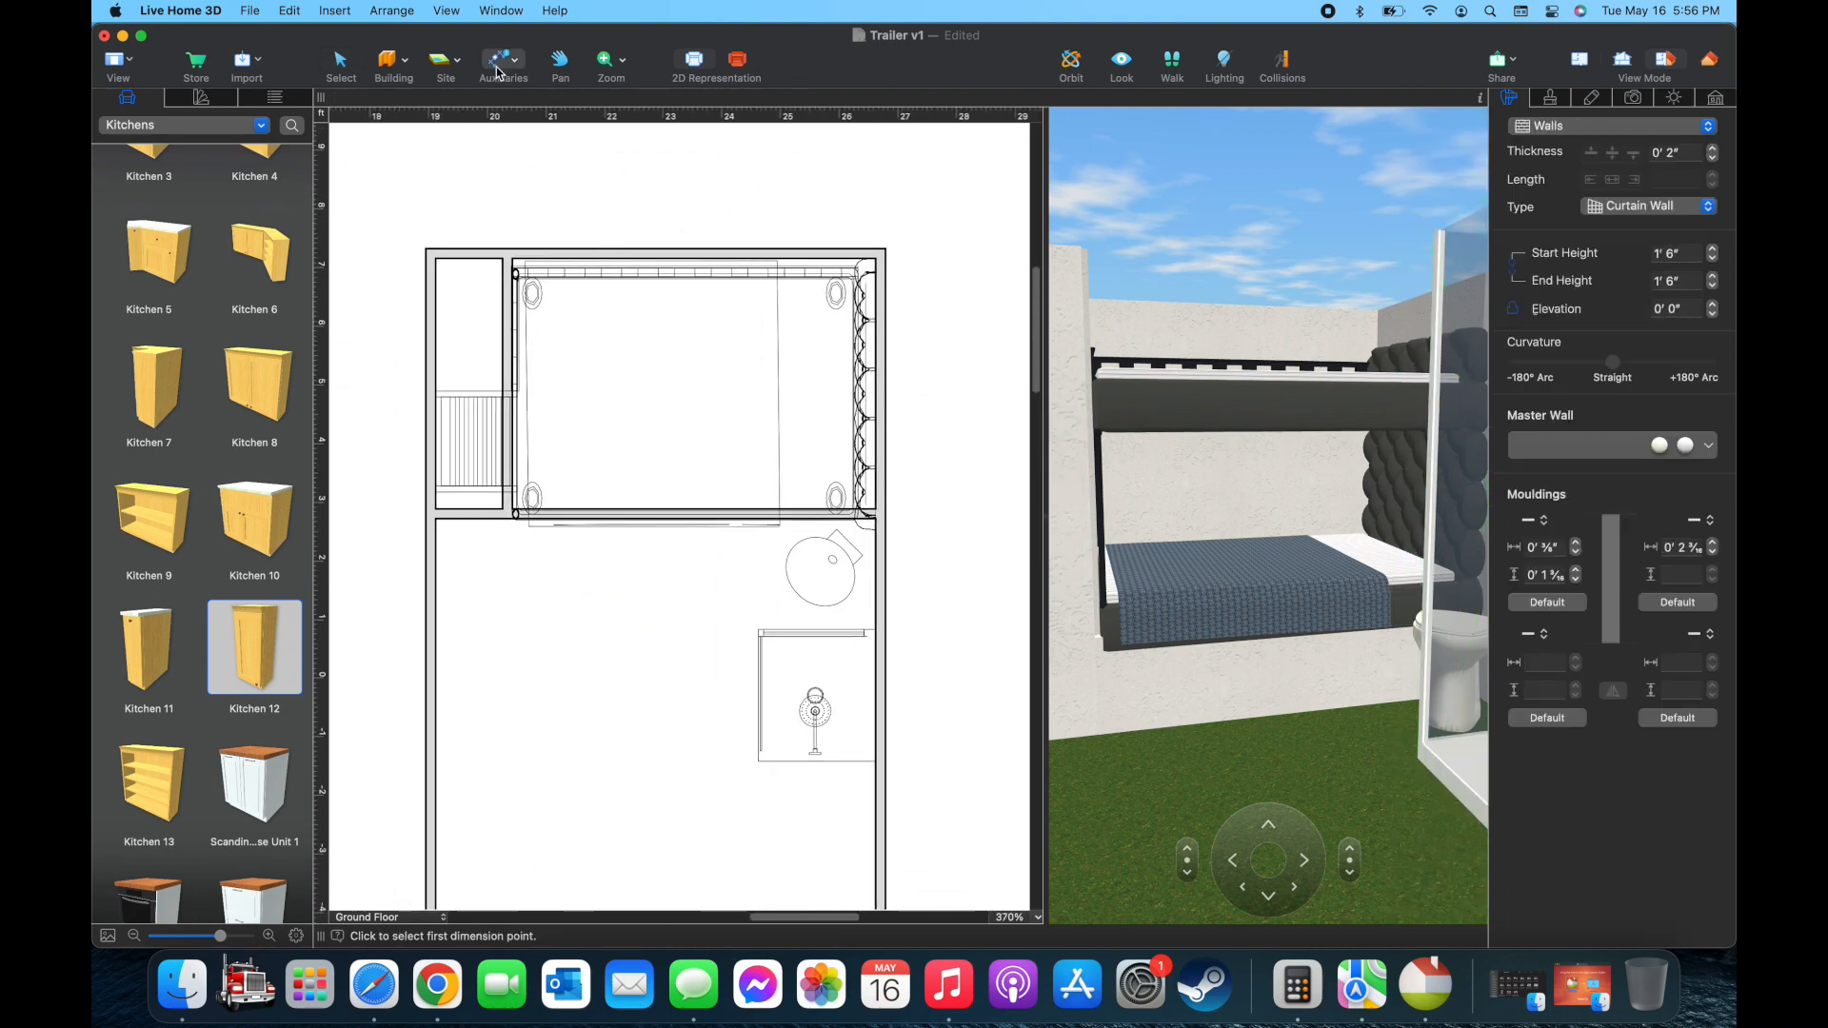
pyautogui.hscroll(1, 905, 733)
pyautogui.click(939, 680)
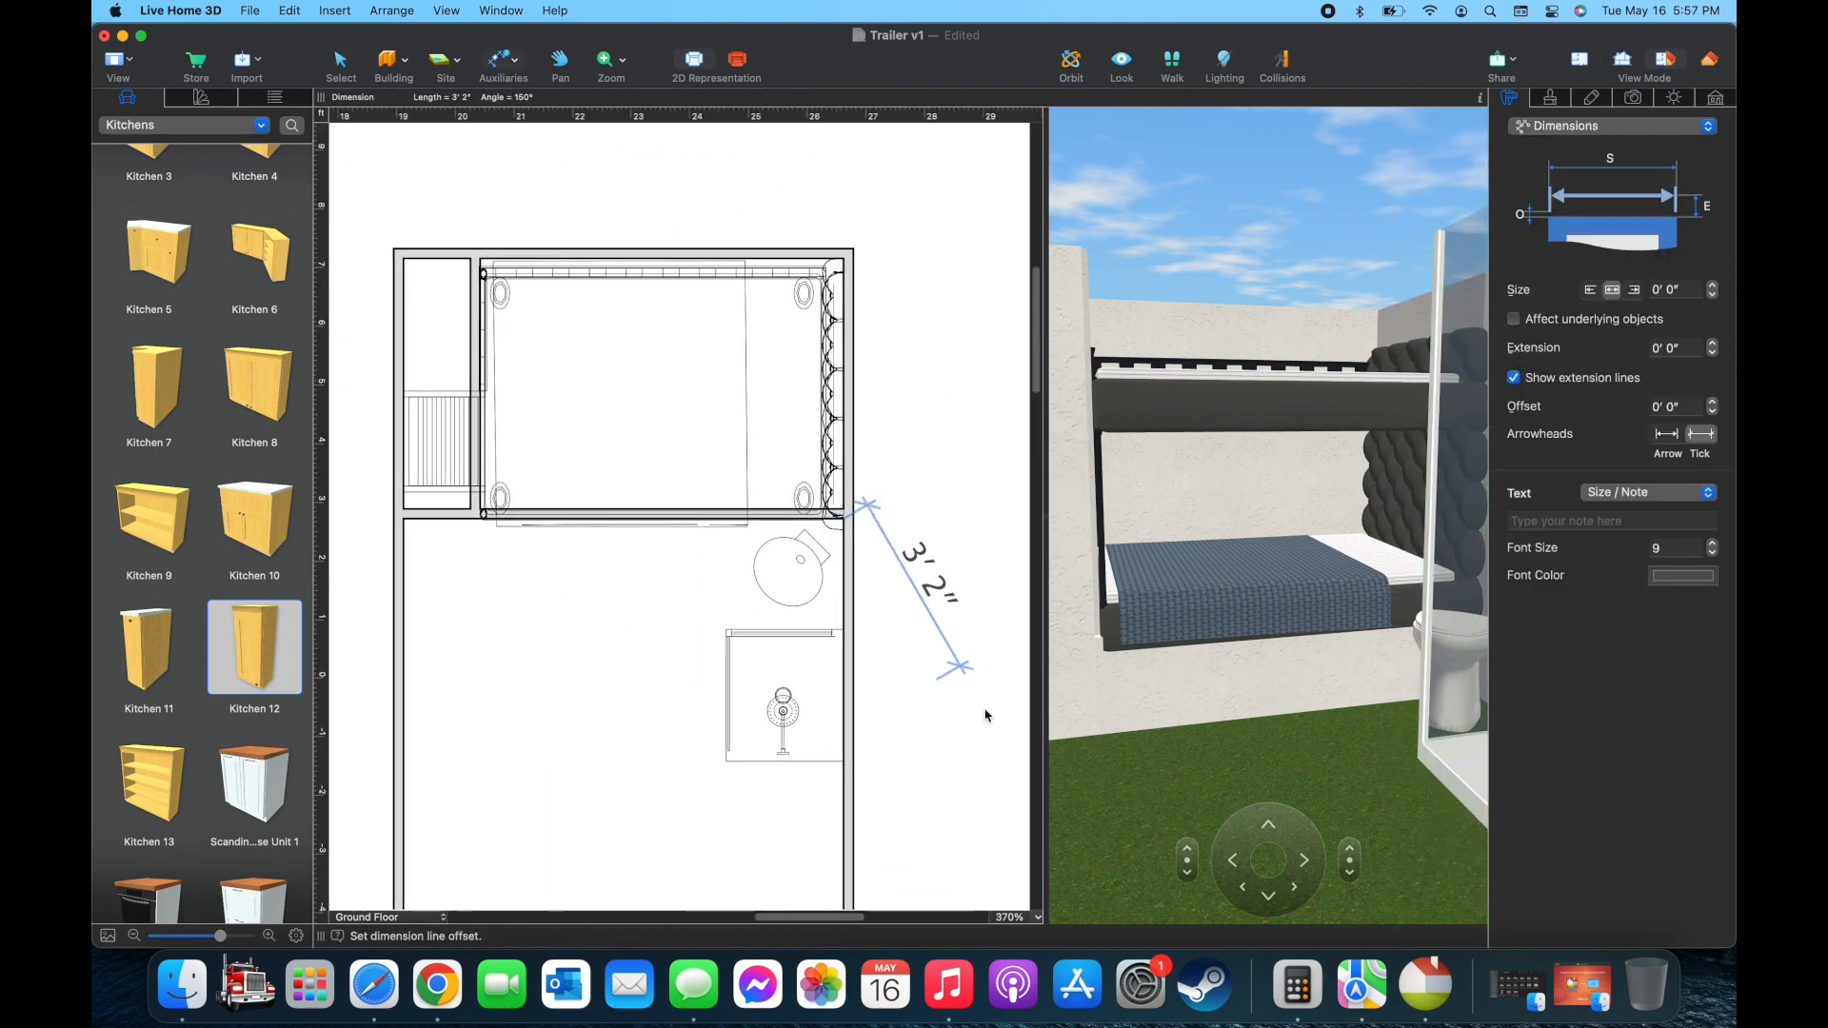
pyautogui.press('Escape')
# Place a 5' 10 ½" dimension along the right outer wall, running upward from the lower corner
pyautogui.scroll(-5, 987, 714)
pyautogui.click(503, 59)
pyautogui.click(868, 836)
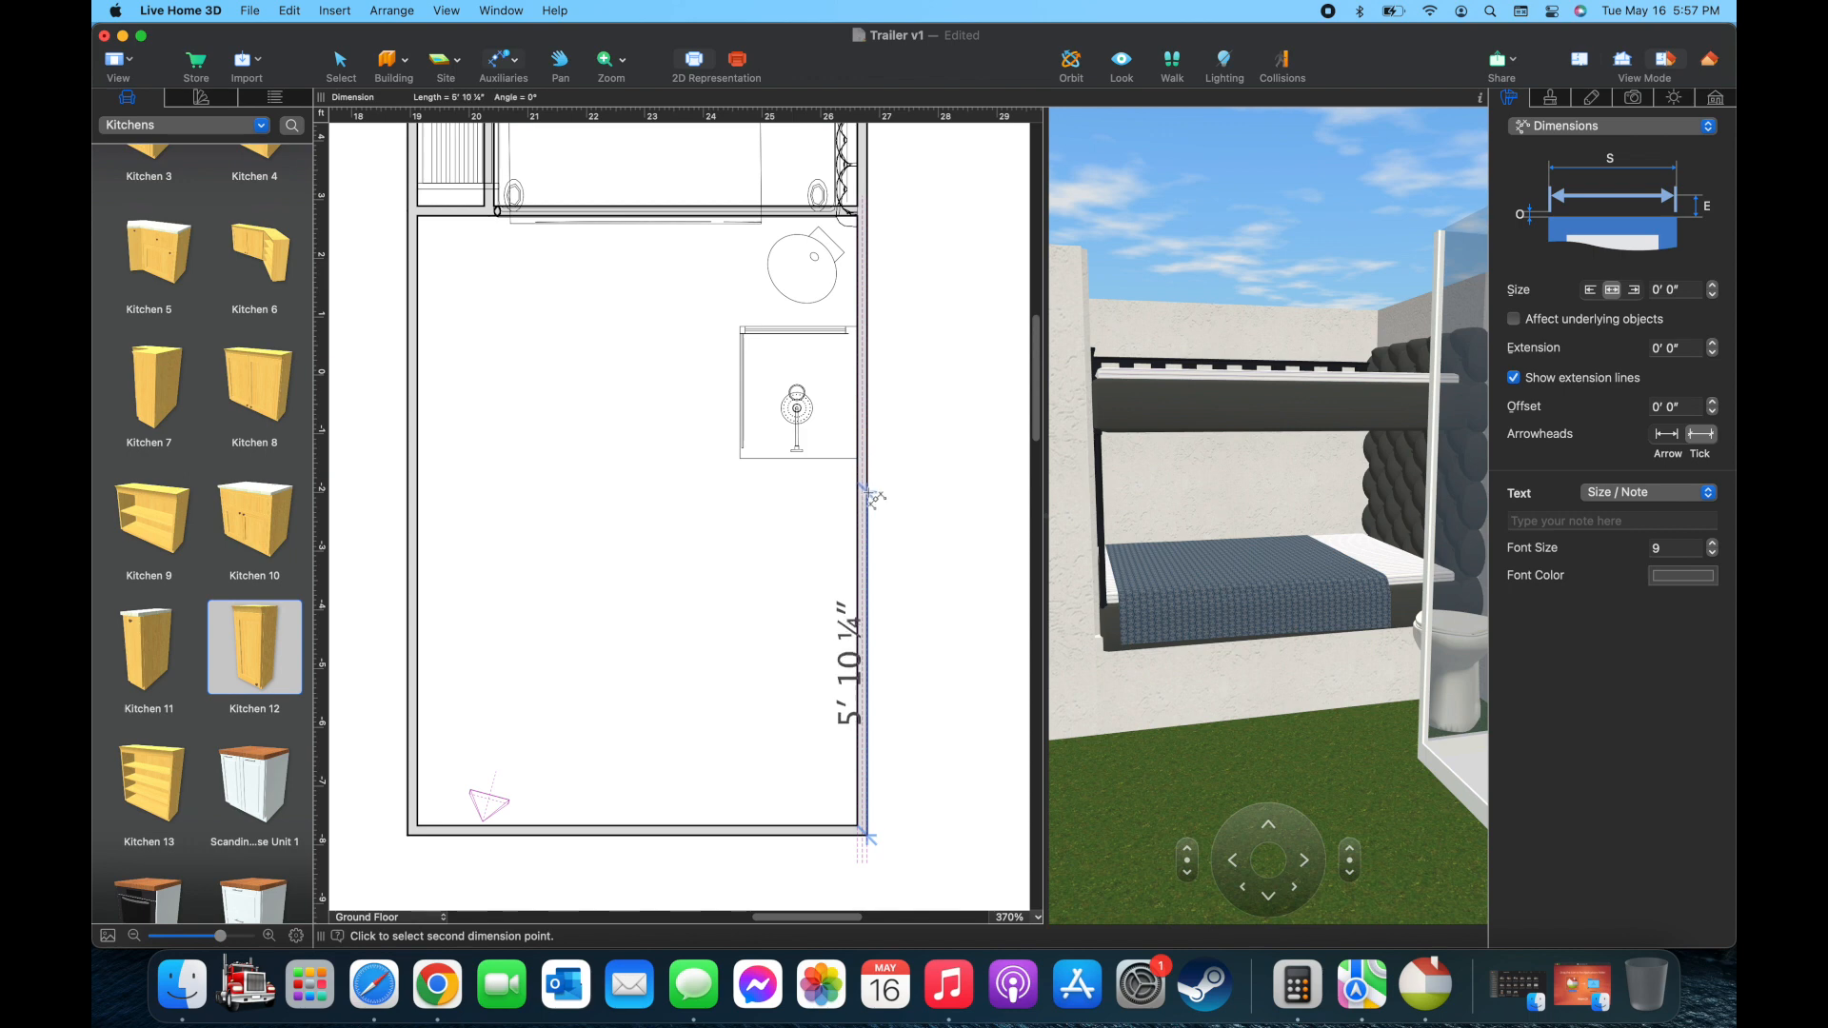
pyautogui.click(920, 510)
# Draw a short partition wall from the right wall below the shower, level with the dimension's upper end
pyautogui.moveTo(919, 500); pyautogui.dragTo(773, 481)
pyautogui.click(389, 60)
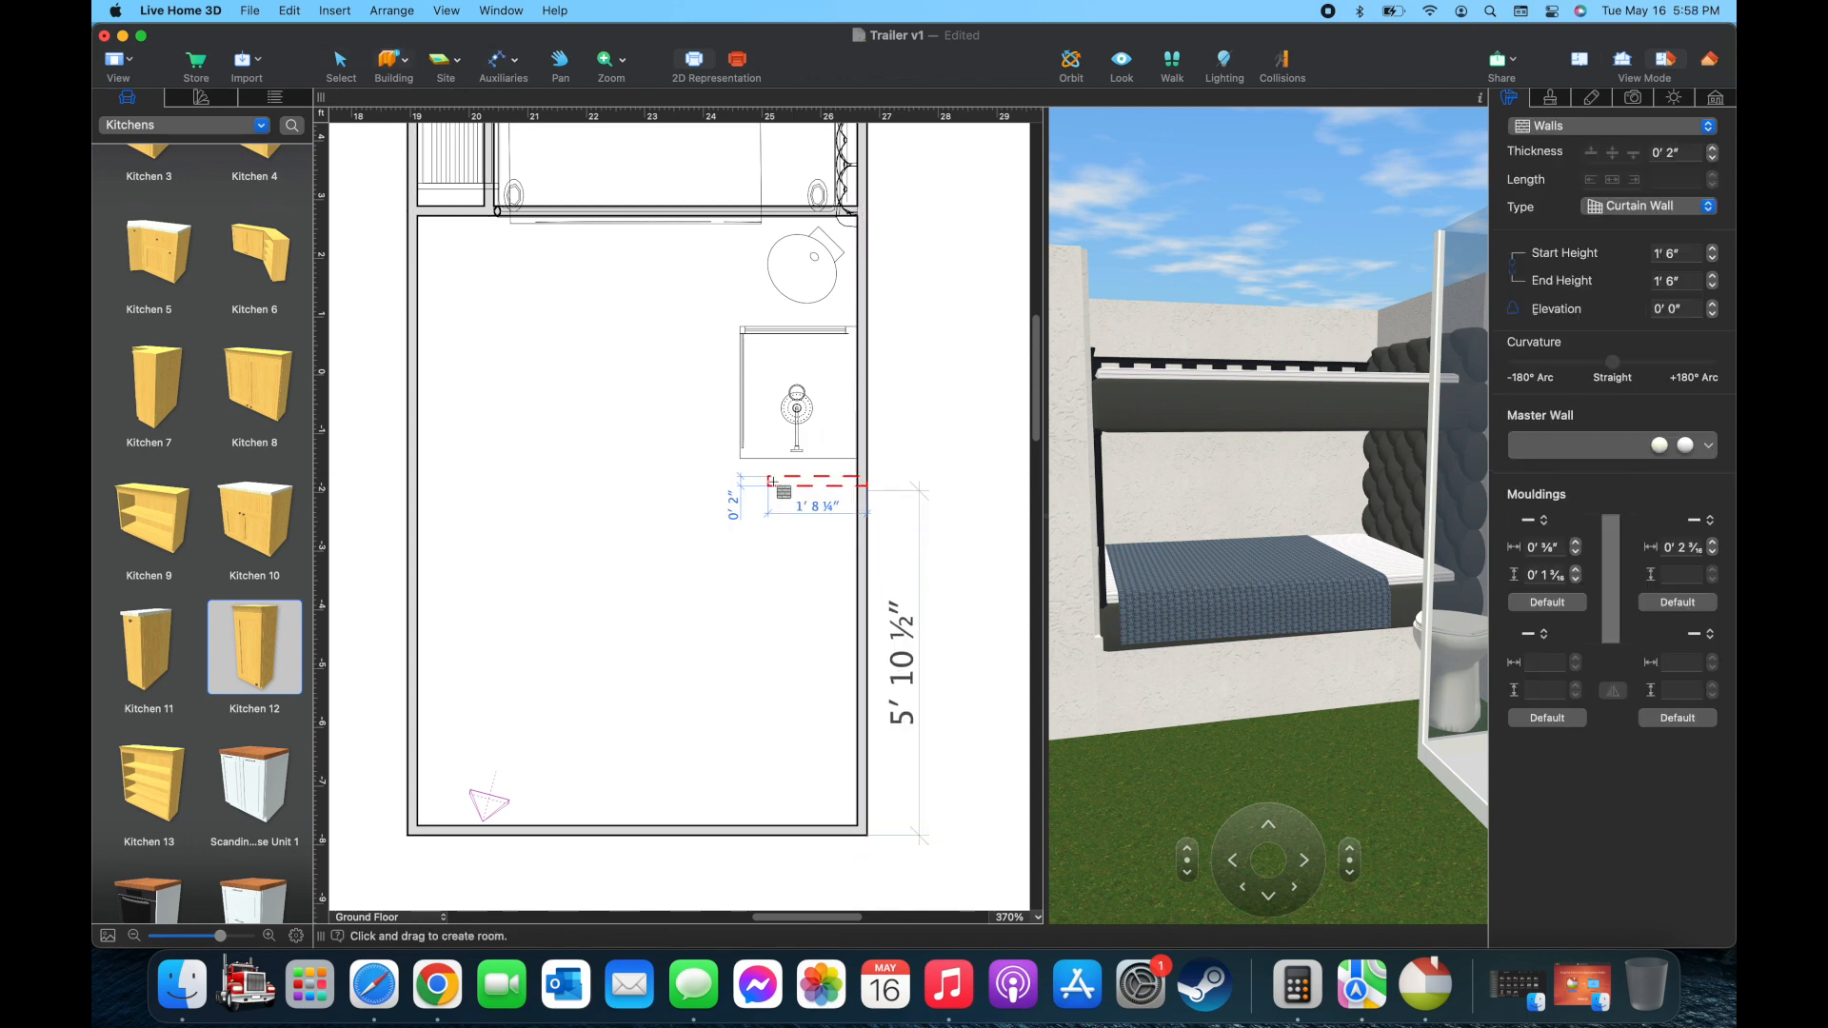
pyautogui.click(697, 486)
pyautogui.scroll(1, 697, 505)
pyautogui.doubleClick(687, 561)
# Delete the stray angled wall pieces at the partition's free end and align the partition with the dimension
pyautogui.rightClick(685, 558)
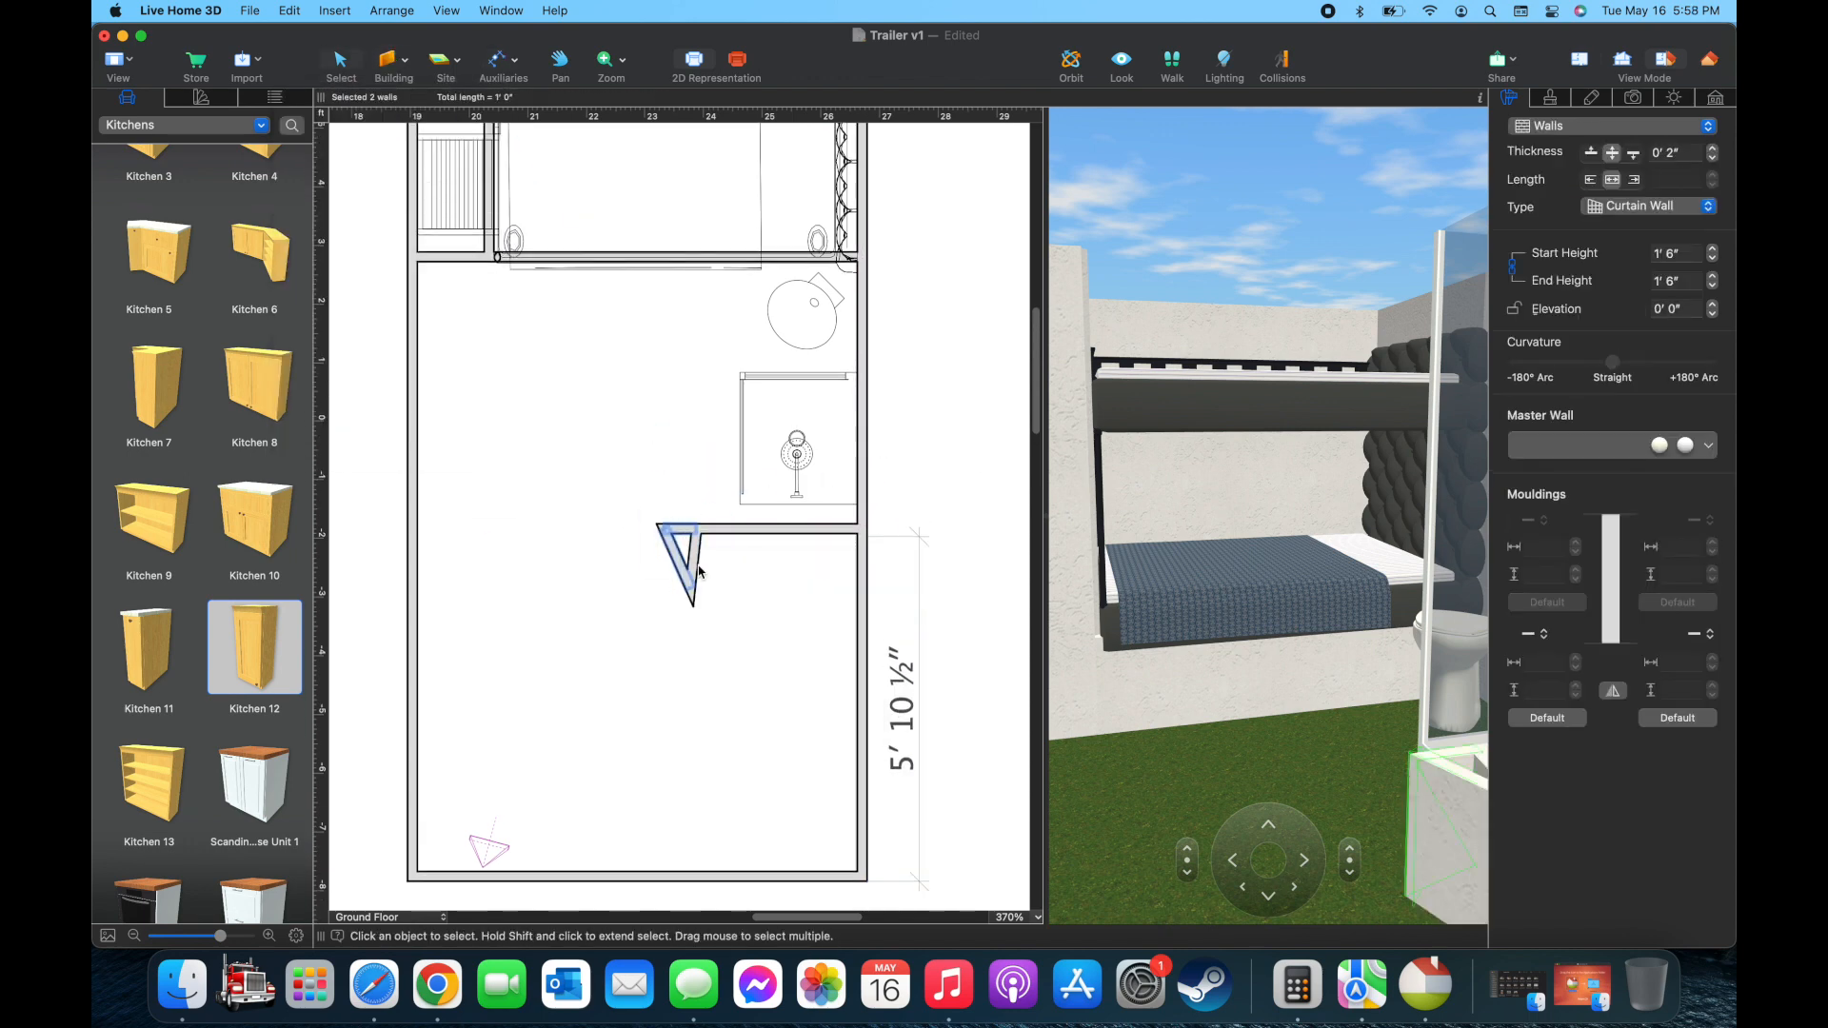
pyautogui.click(702, 649)
pyautogui.scroll(3, 779, 556)
pyautogui.click(802, 507)
pyautogui.moveTo(802, 506); pyautogui.dragTo(802, 510)
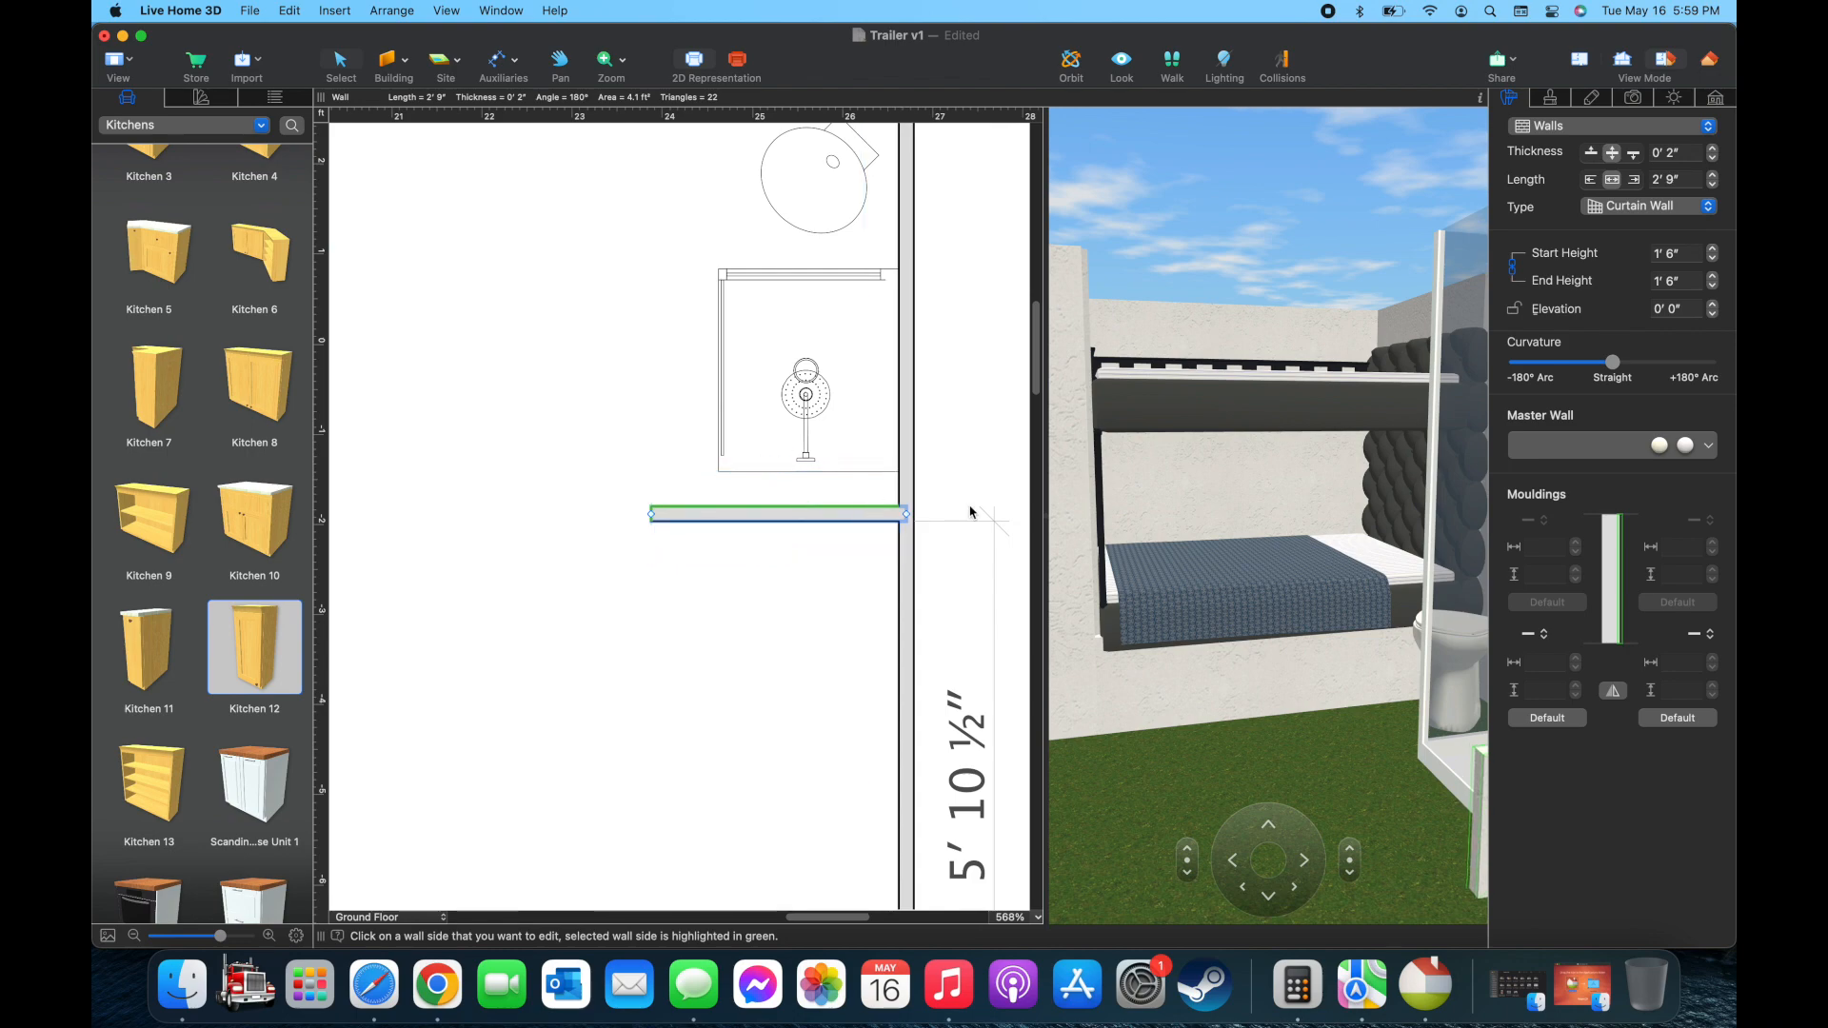
# Move the shower against the partition and add a bathroom side wall beside it running up to the bed wall
pyautogui.moveTo(809, 429); pyautogui.dragTo(809, 462)
pyautogui.scroll(3, 502, 206)
pyautogui.click(675, 727)
pyautogui.click(675, 307)
pyautogui.click(340, 64)
pyautogui.moveTo(675, 465); pyautogui.dragTo(727, 466)
# Nudge the toilet into place inside the bathroom enclosure, above the shower
pyautogui.click(826, 621)
pyautogui.click(848, 386)
pyautogui.moveTo(828, 417); pyautogui.dragTo(822, 411)
pyautogui.click(612, 420)
# Set the wall segment between the bathroom and the bed to a height of 7' and increase its thickness
pyautogui.scroll(1, 612, 420)
pyautogui.click(675, 349)
pyautogui.click(759, 342)
pyautogui.click(1671, 253)
pyautogui.write('7')
pyautogui.press('Return')
pyautogui.click(1713, 150)
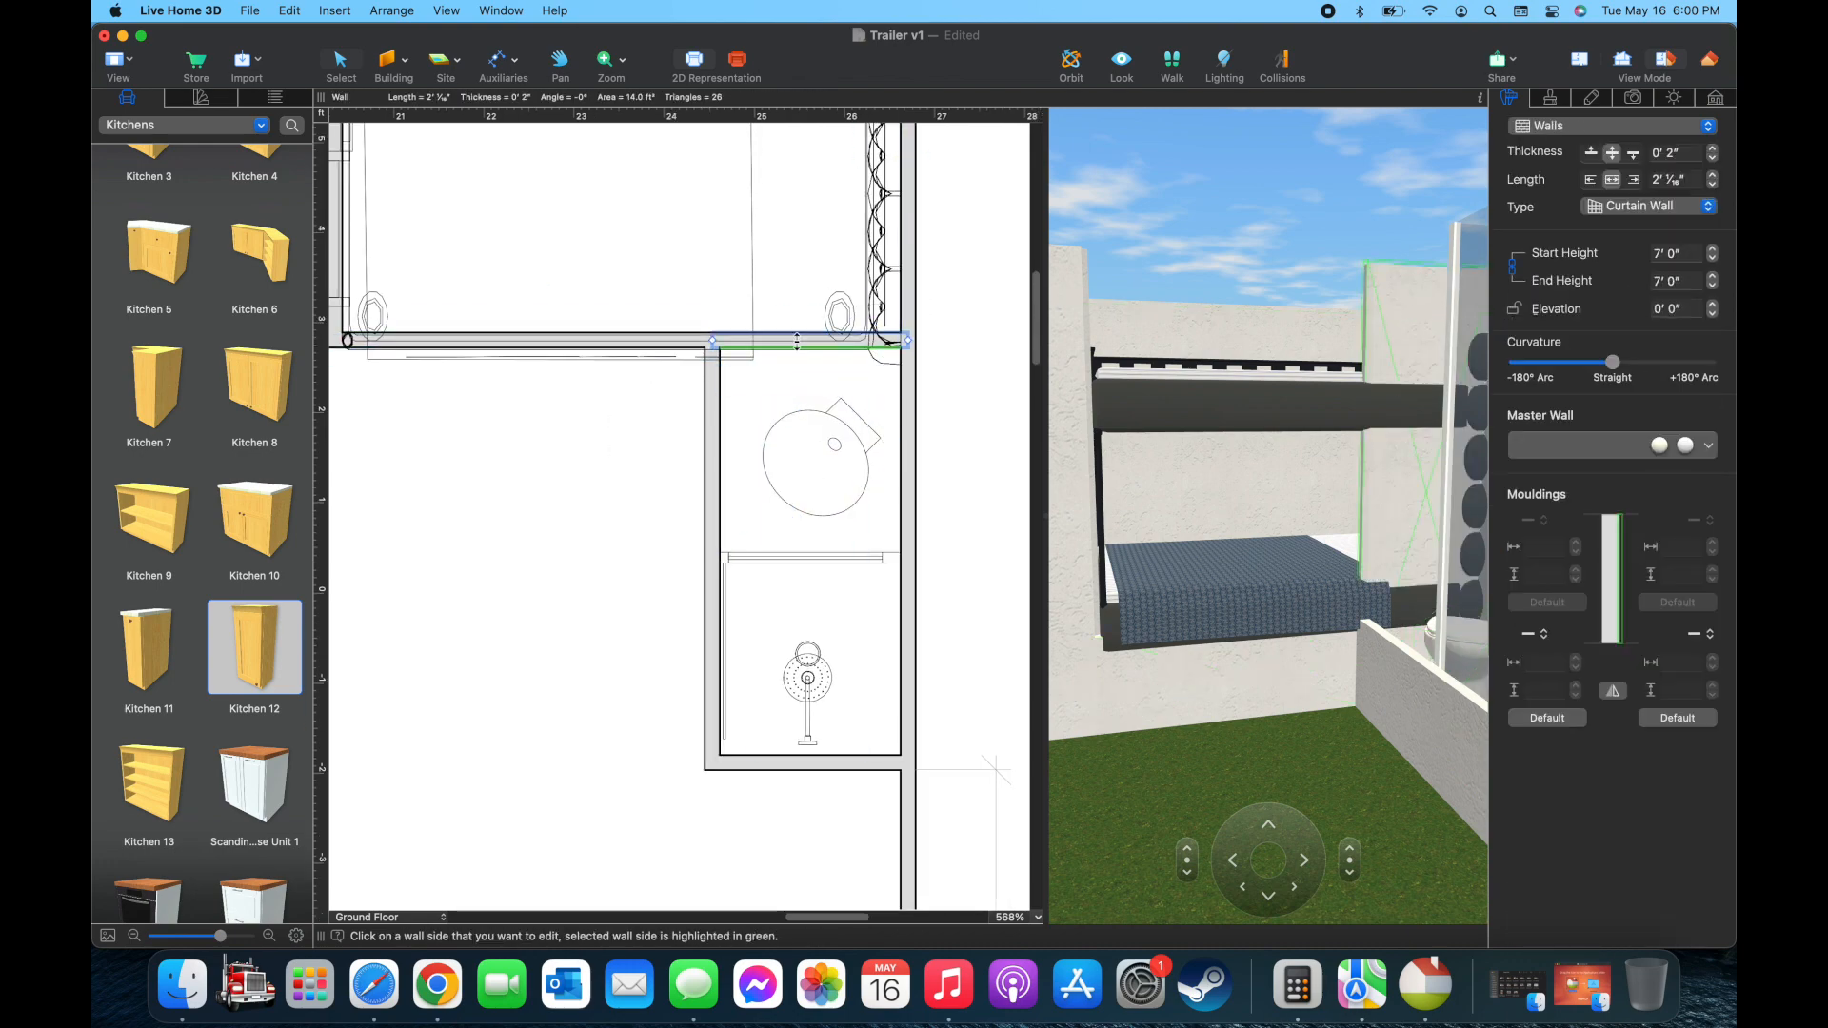
pyautogui.click(1714, 156)
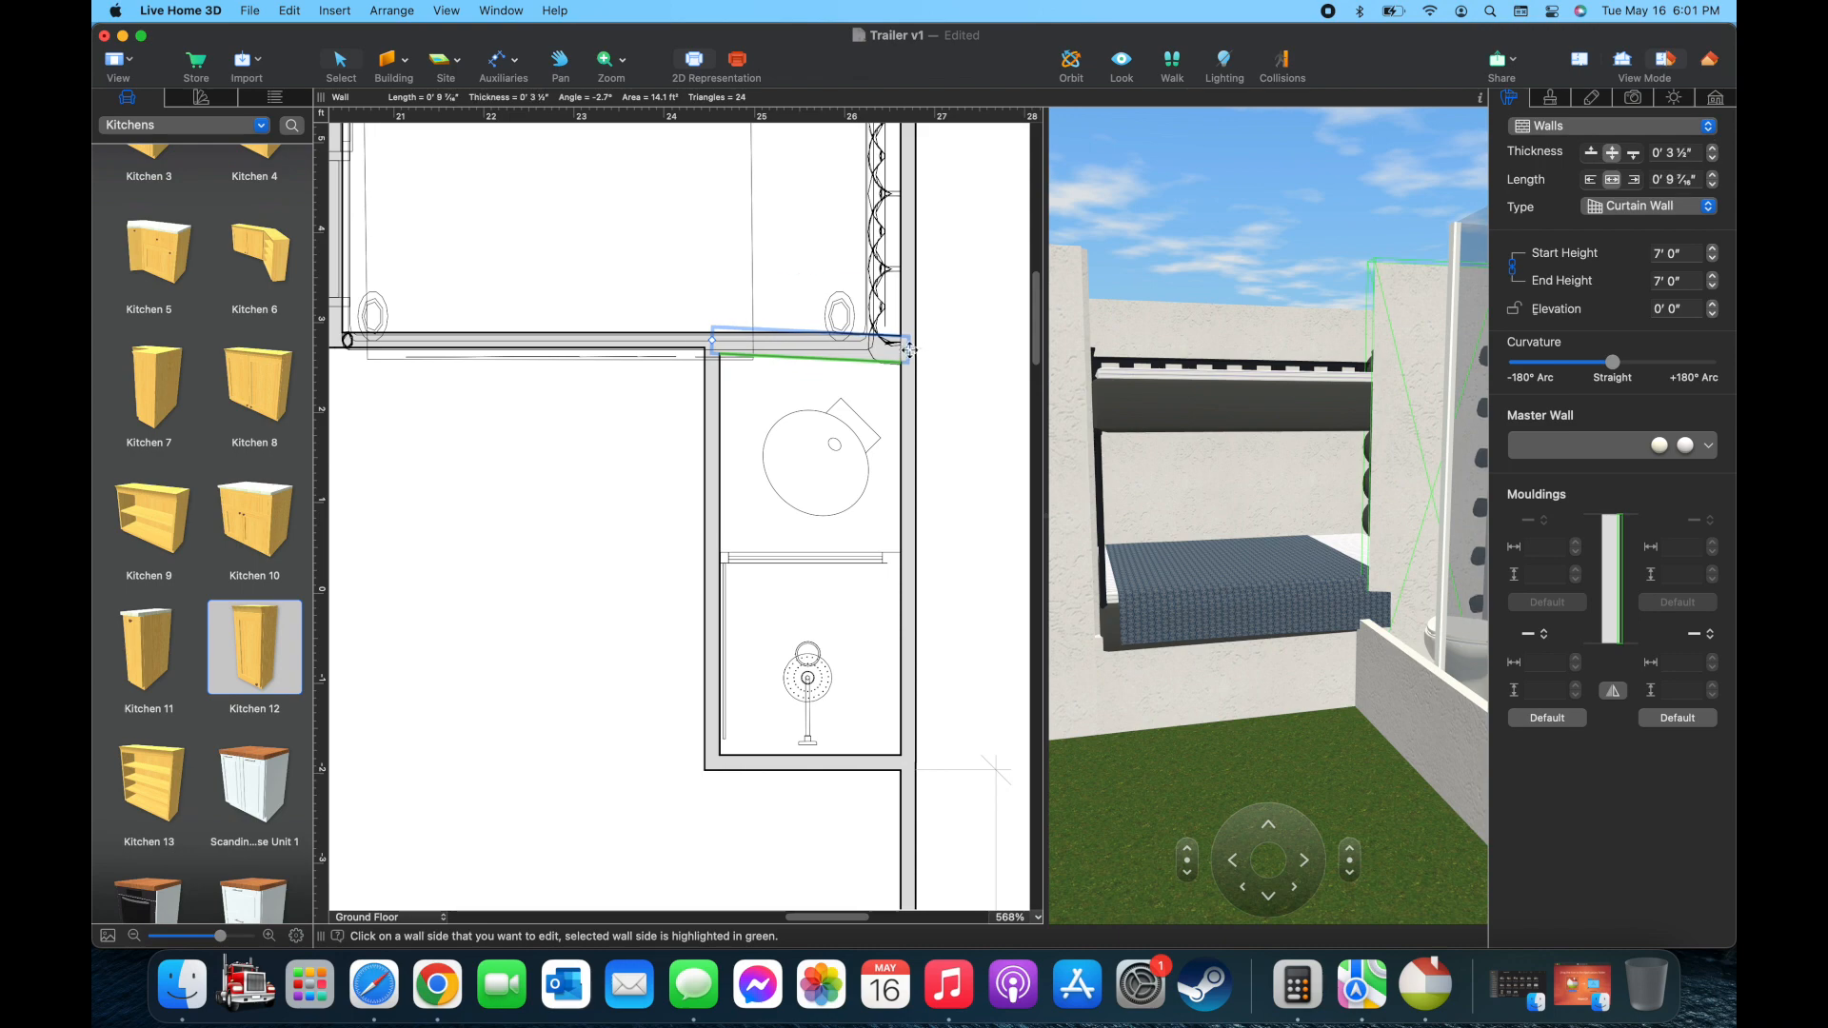
# Set the height of the bathroom's long side wall to 7'
pyautogui.write('7')
pyautogui.press('Return')
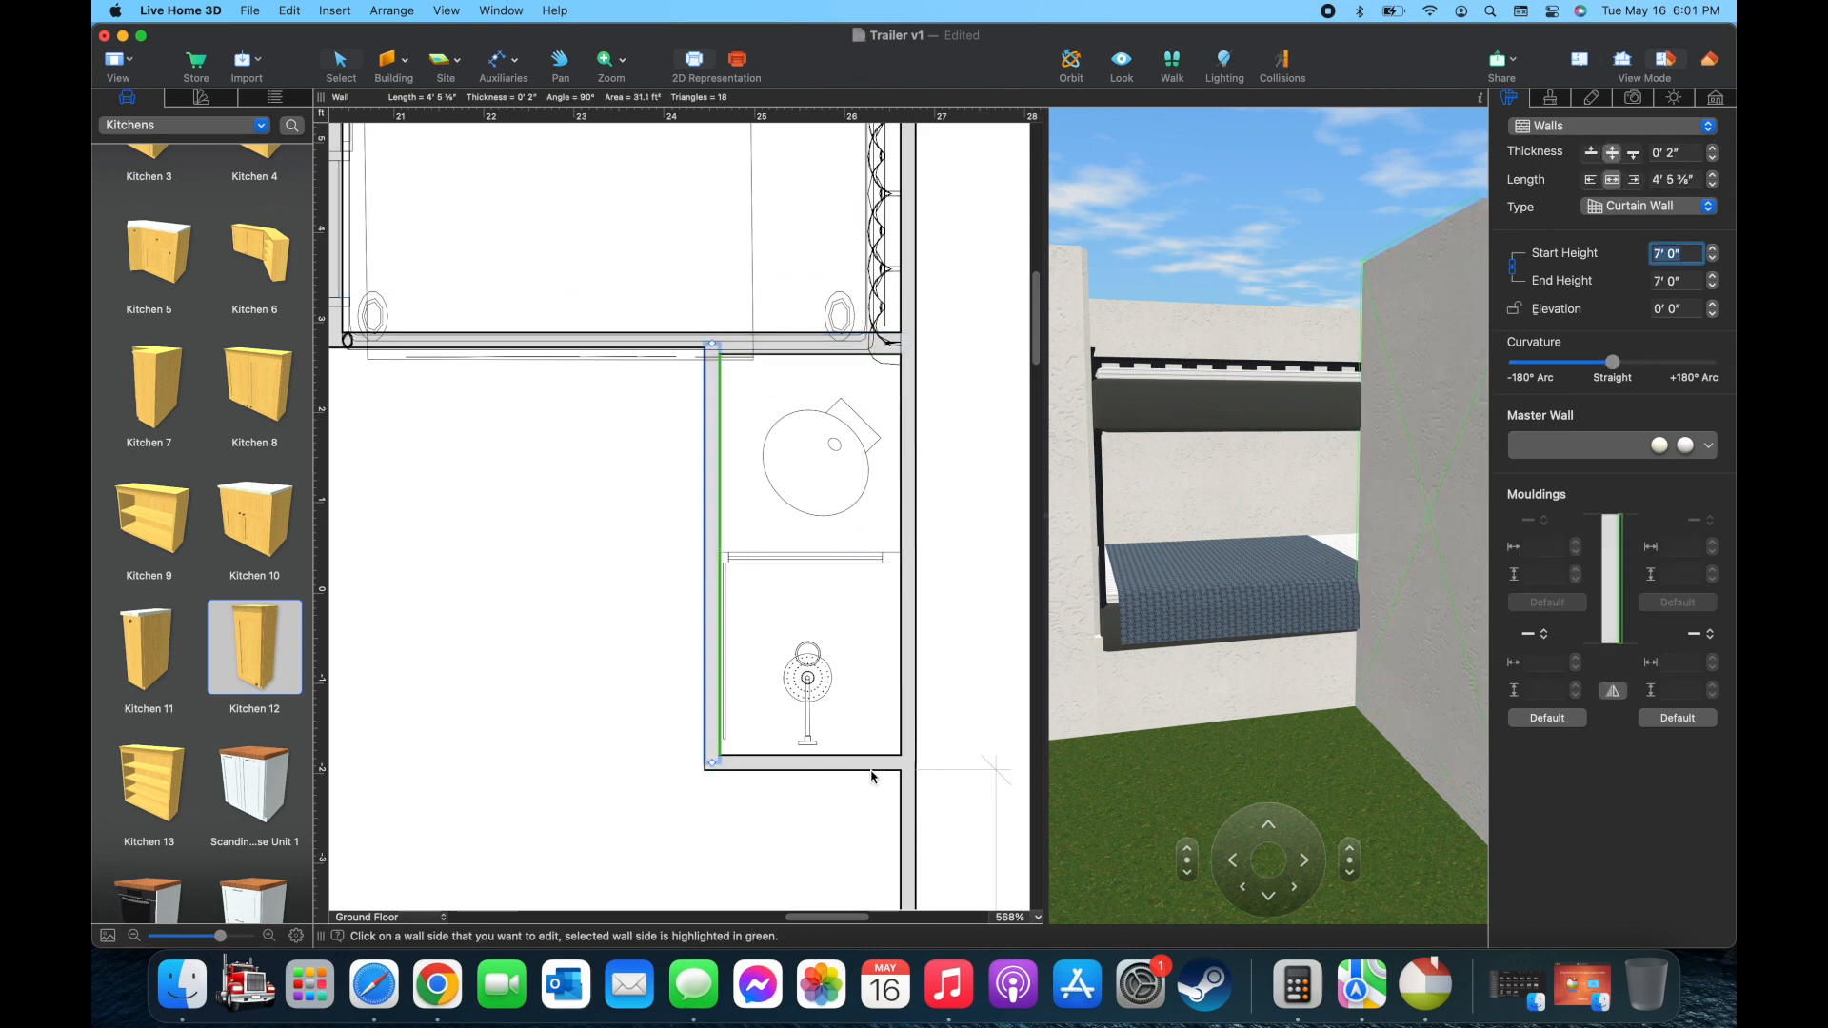
pyautogui.click(555, 634)
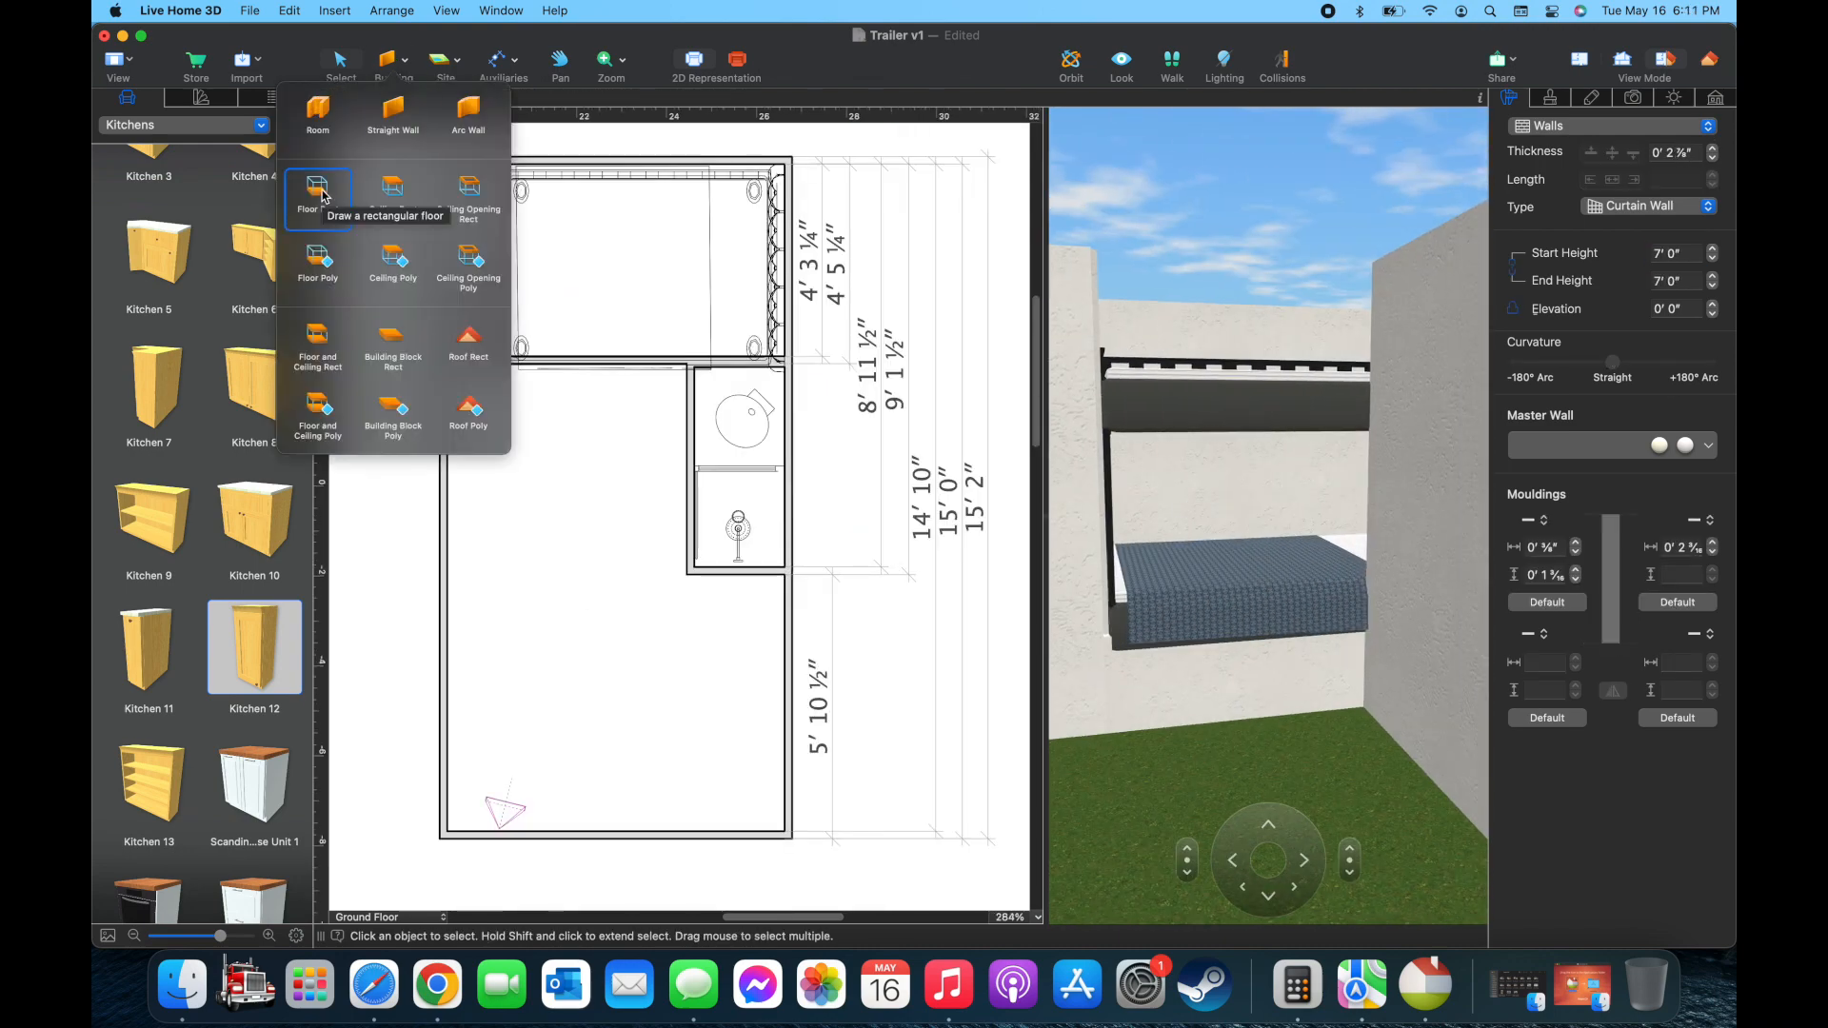
# Draw a rectangular floor of 7' 6" by 14' 10" filling the interior of the outer walls
pyautogui.click(362, 190)
pyautogui.scroll(3, 543, 253)
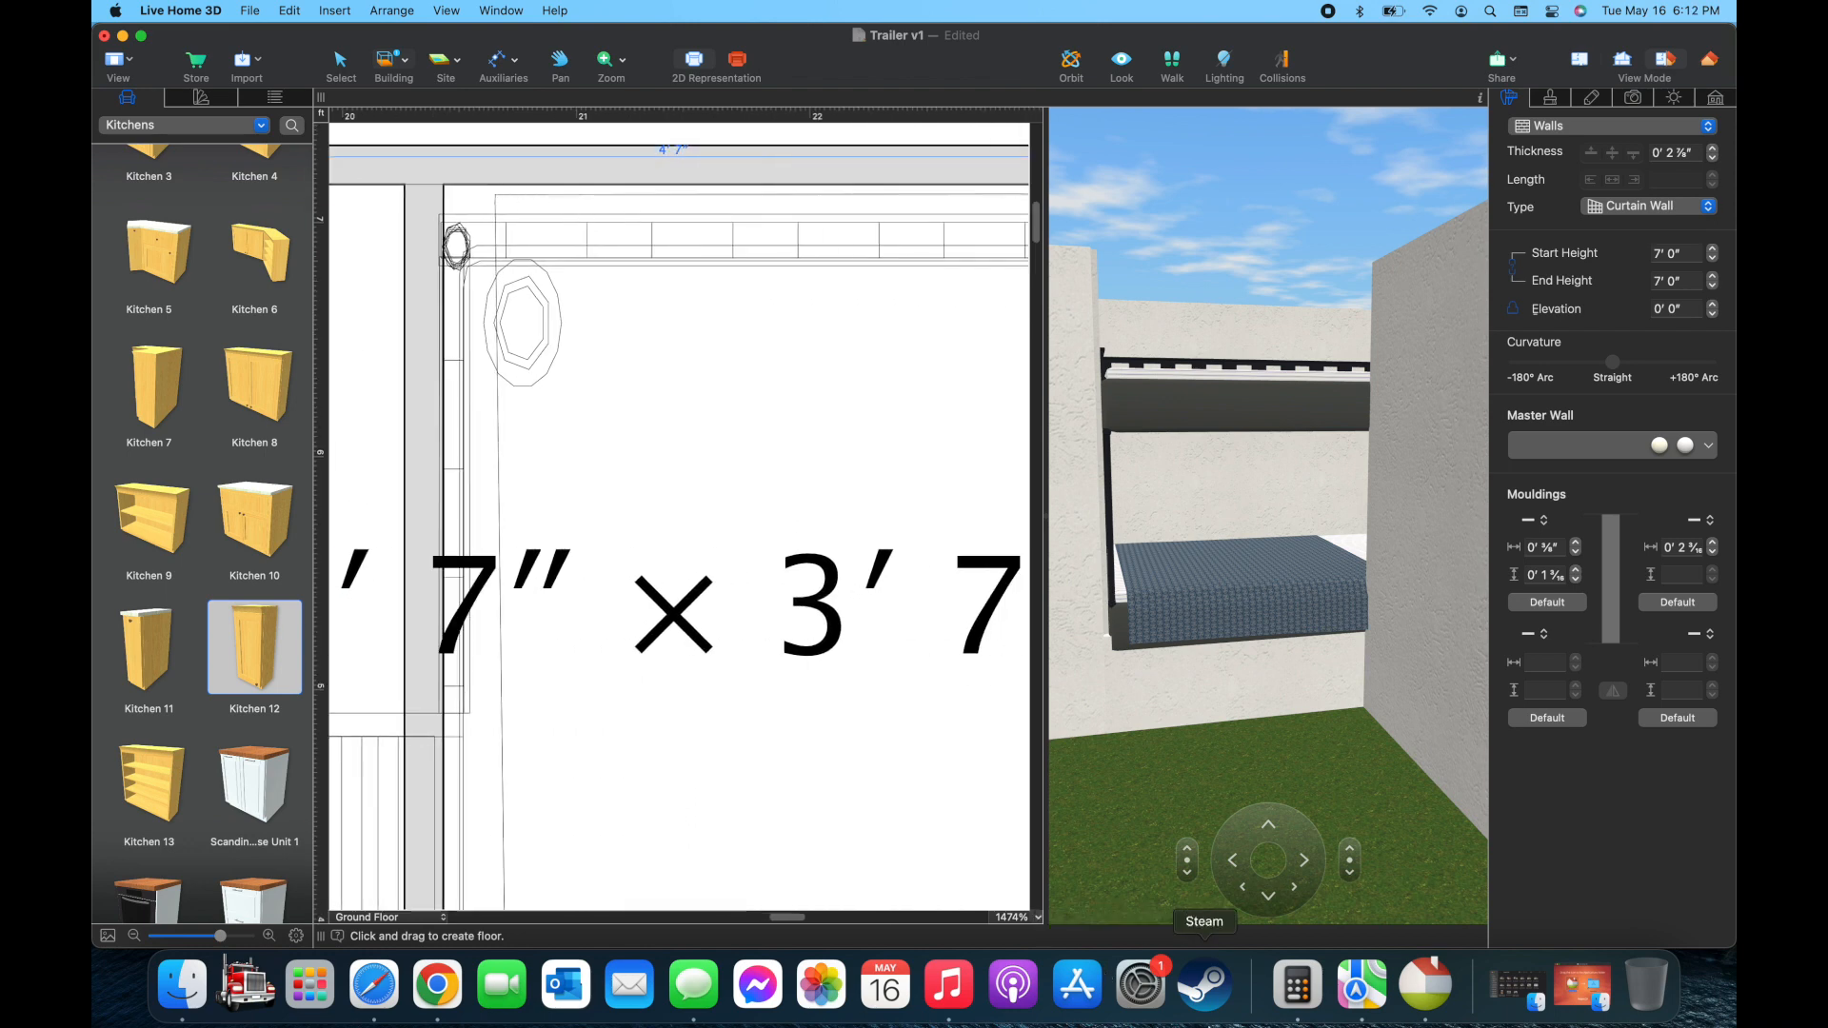
pyautogui.moveTo(1208, 956); pyautogui.dragTo(280, 512)
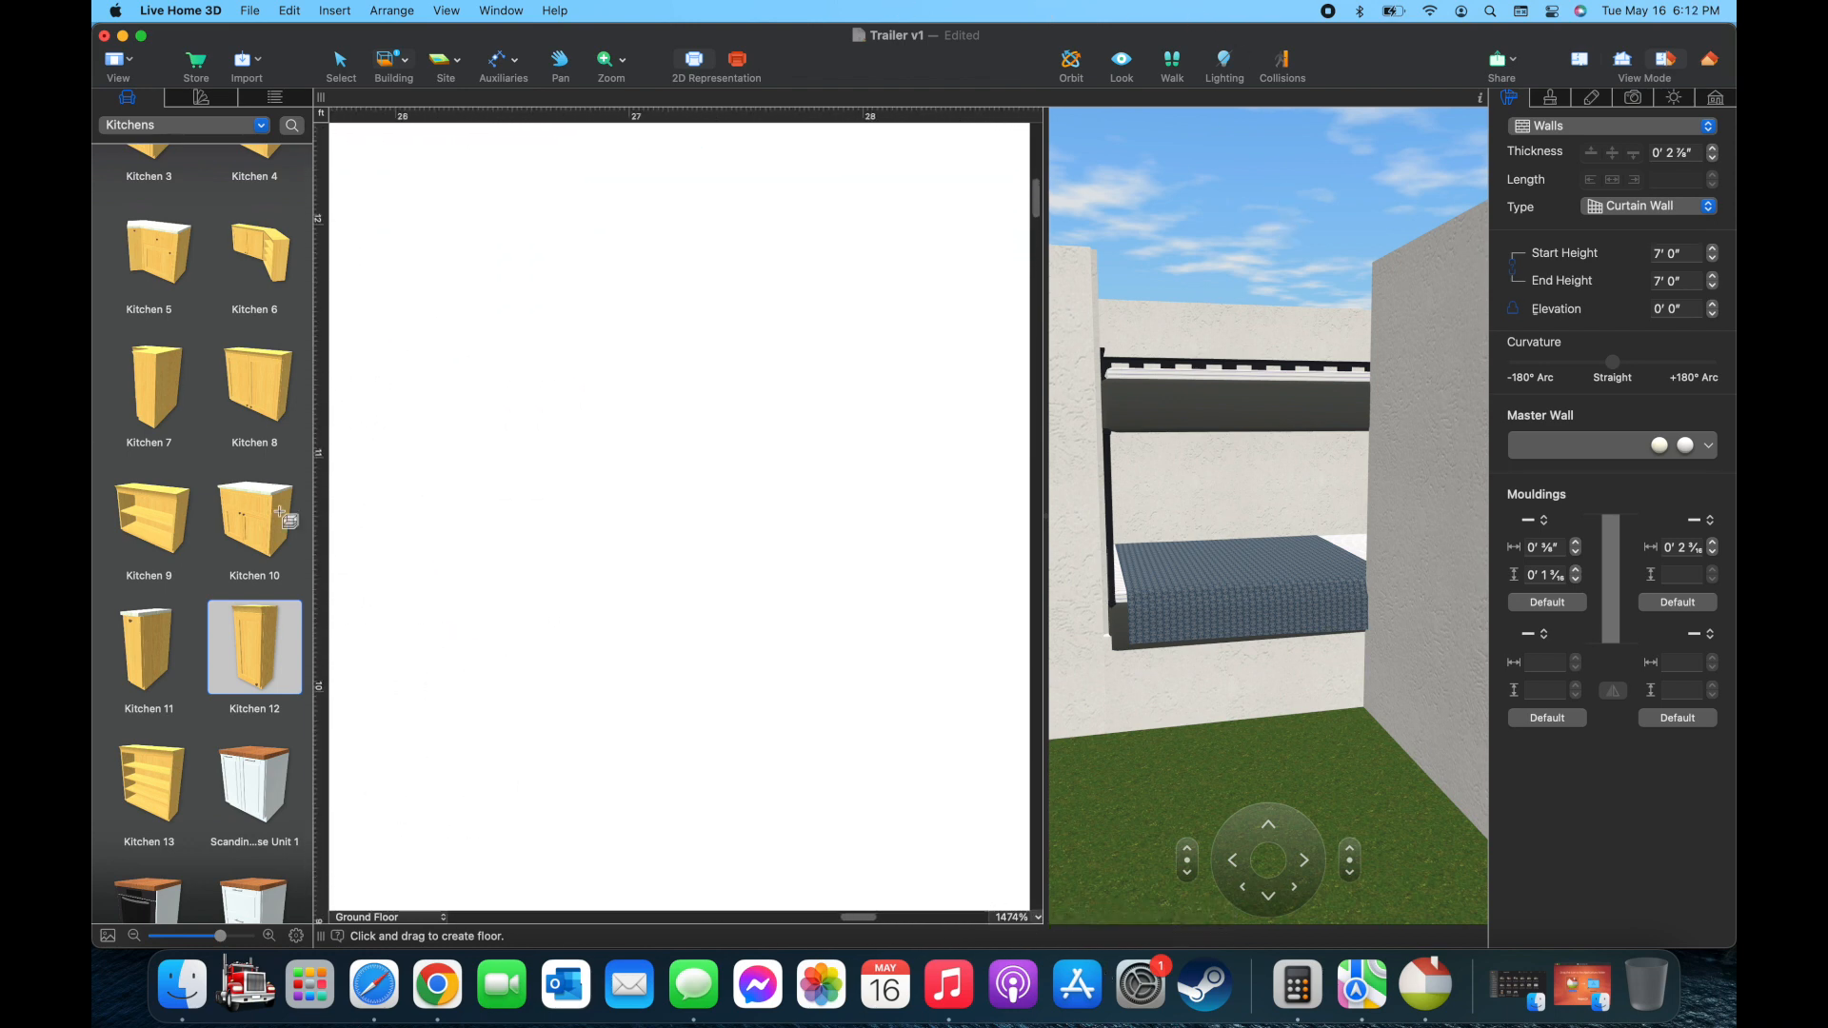
pyautogui.moveTo(933, 618); pyautogui.dragTo(829, 620)
pyautogui.scroll(-5, 816, 526)
pyautogui.moveTo(628, 515); pyautogui.dragTo(661, 791)
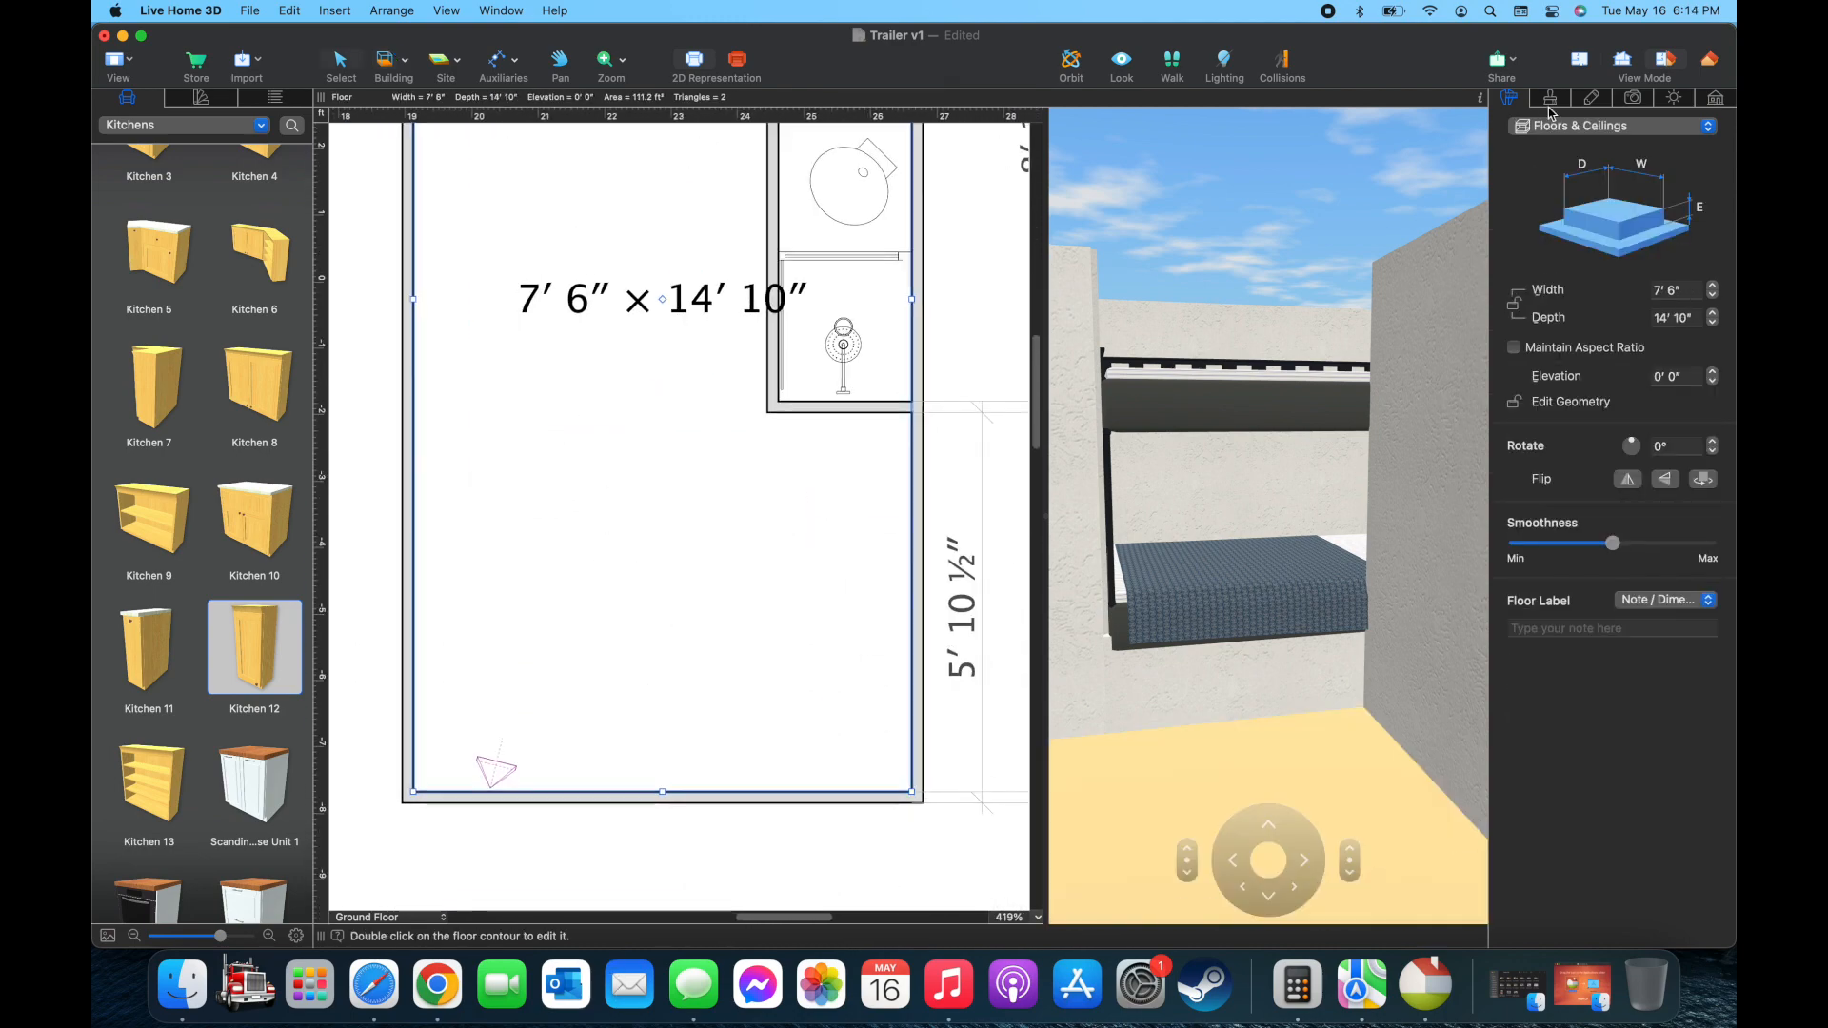
# Apply a brown wood-grain material to the new floor
pyautogui.scroll(2, 1298, 459)
pyautogui.scroll(-5, 1298, 459)
pyautogui.scroll(5, 1257, 640)
pyautogui.scroll(4, 914, 559)
pyautogui.press('Escape')
pyautogui.scroll(-3, 727, 636)
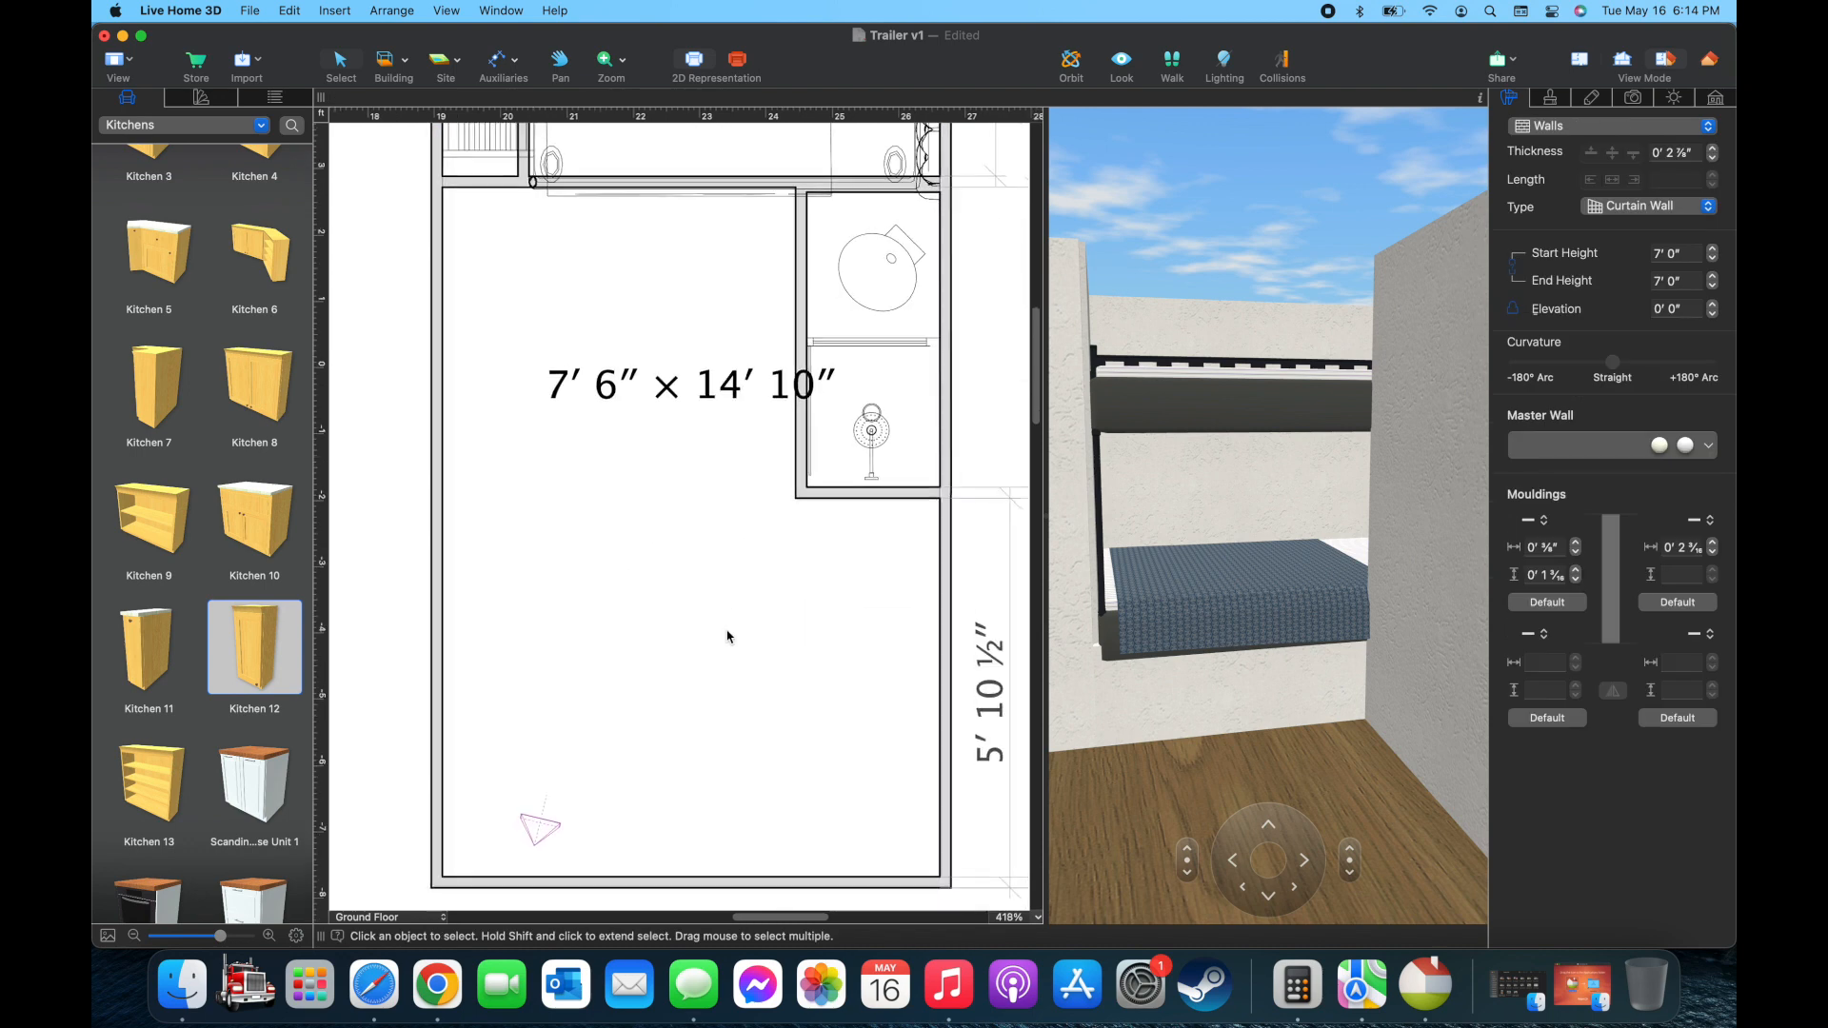
# Place a 2' 10" dimension along the left outer wall, running upward from the lower corner
pyautogui.scroll(-2, 726, 636)
pyautogui.press('d')
pyautogui.scroll(3, 478, 825)
pyautogui.click(487, 839)
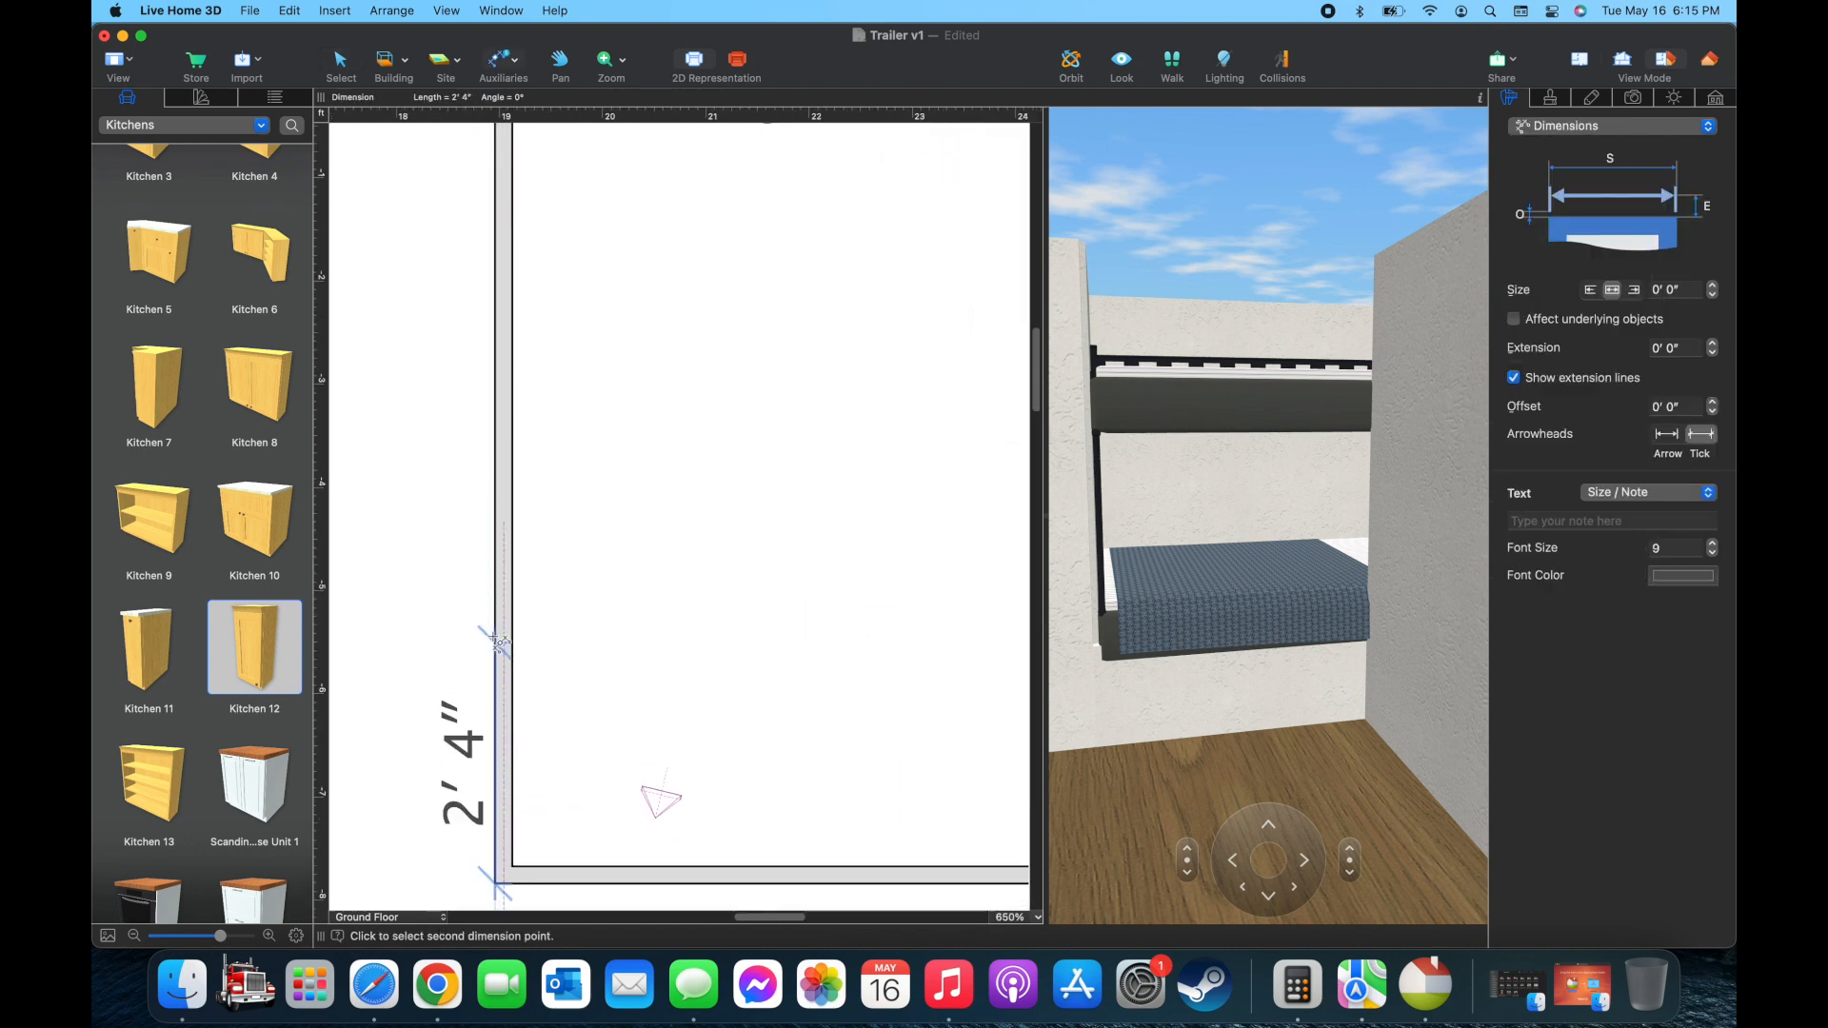
pyautogui.click(496, 596)
pyautogui.click(443, 475)
# Place a 9' 10" dimension along the left outer wall, running downward from the upper corner
pyautogui.scroll(10, 441, 474)
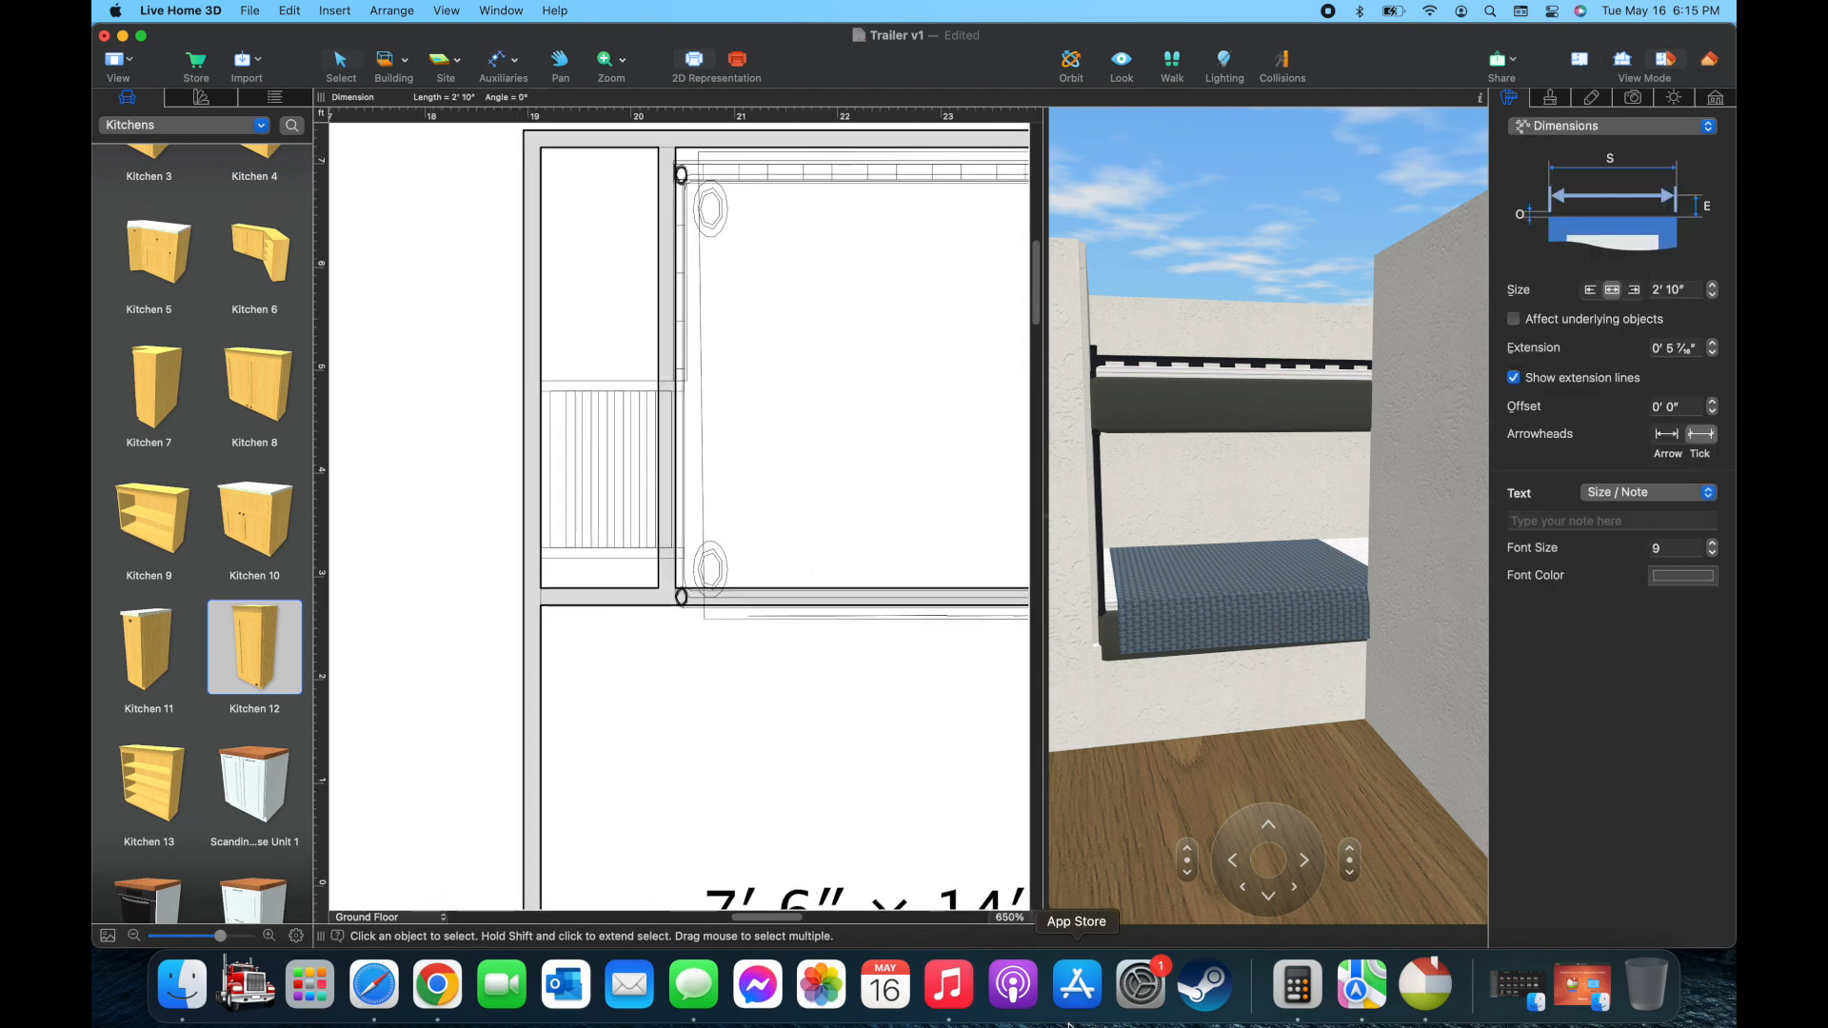
pyautogui.press('super+Tab')
pyautogui.click(497, 65)
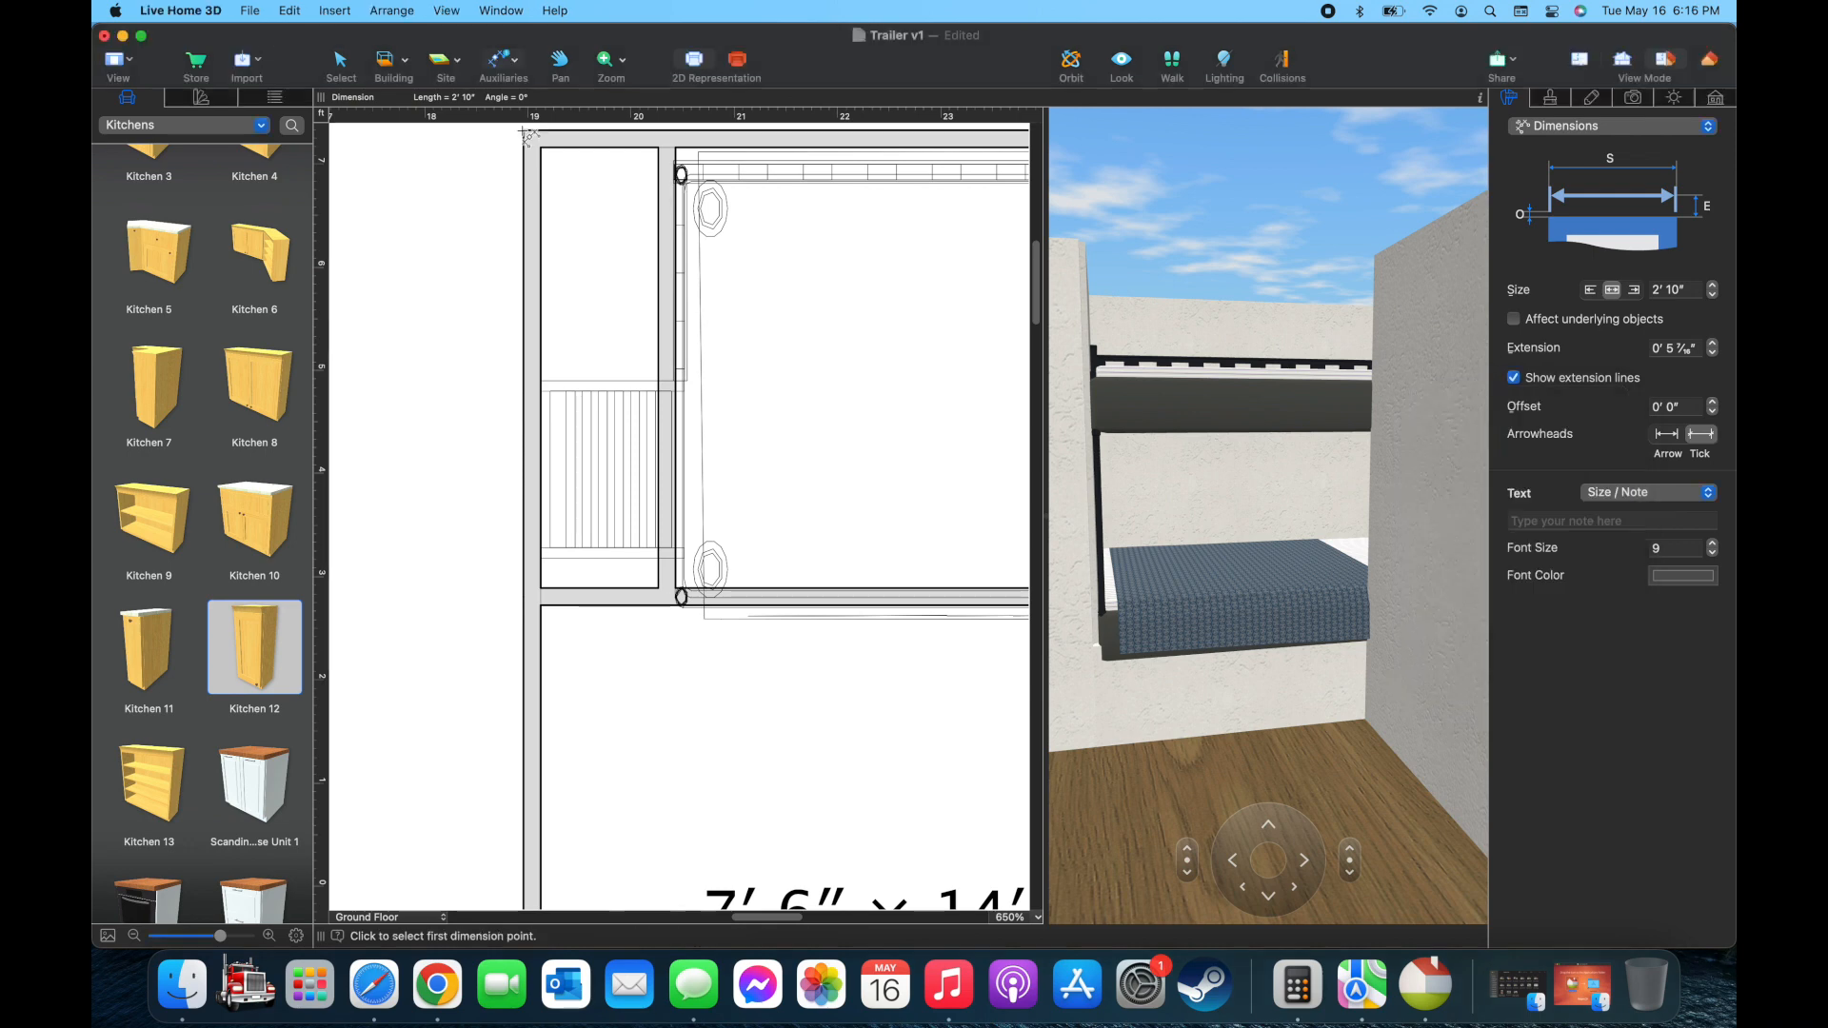
pyautogui.click(523, 130)
pyautogui.scroll(-8, 523, 133)
pyautogui.click(522, 758)
pyautogui.click(480, 760)
# Dimension the 2' 6" door gap on the left outer wall between the 9' 10" and 2' 10" dimensions
pyautogui.scroll(-4, 471, 762)
pyautogui.click(498, 62)
pyautogui.click(533, 763)
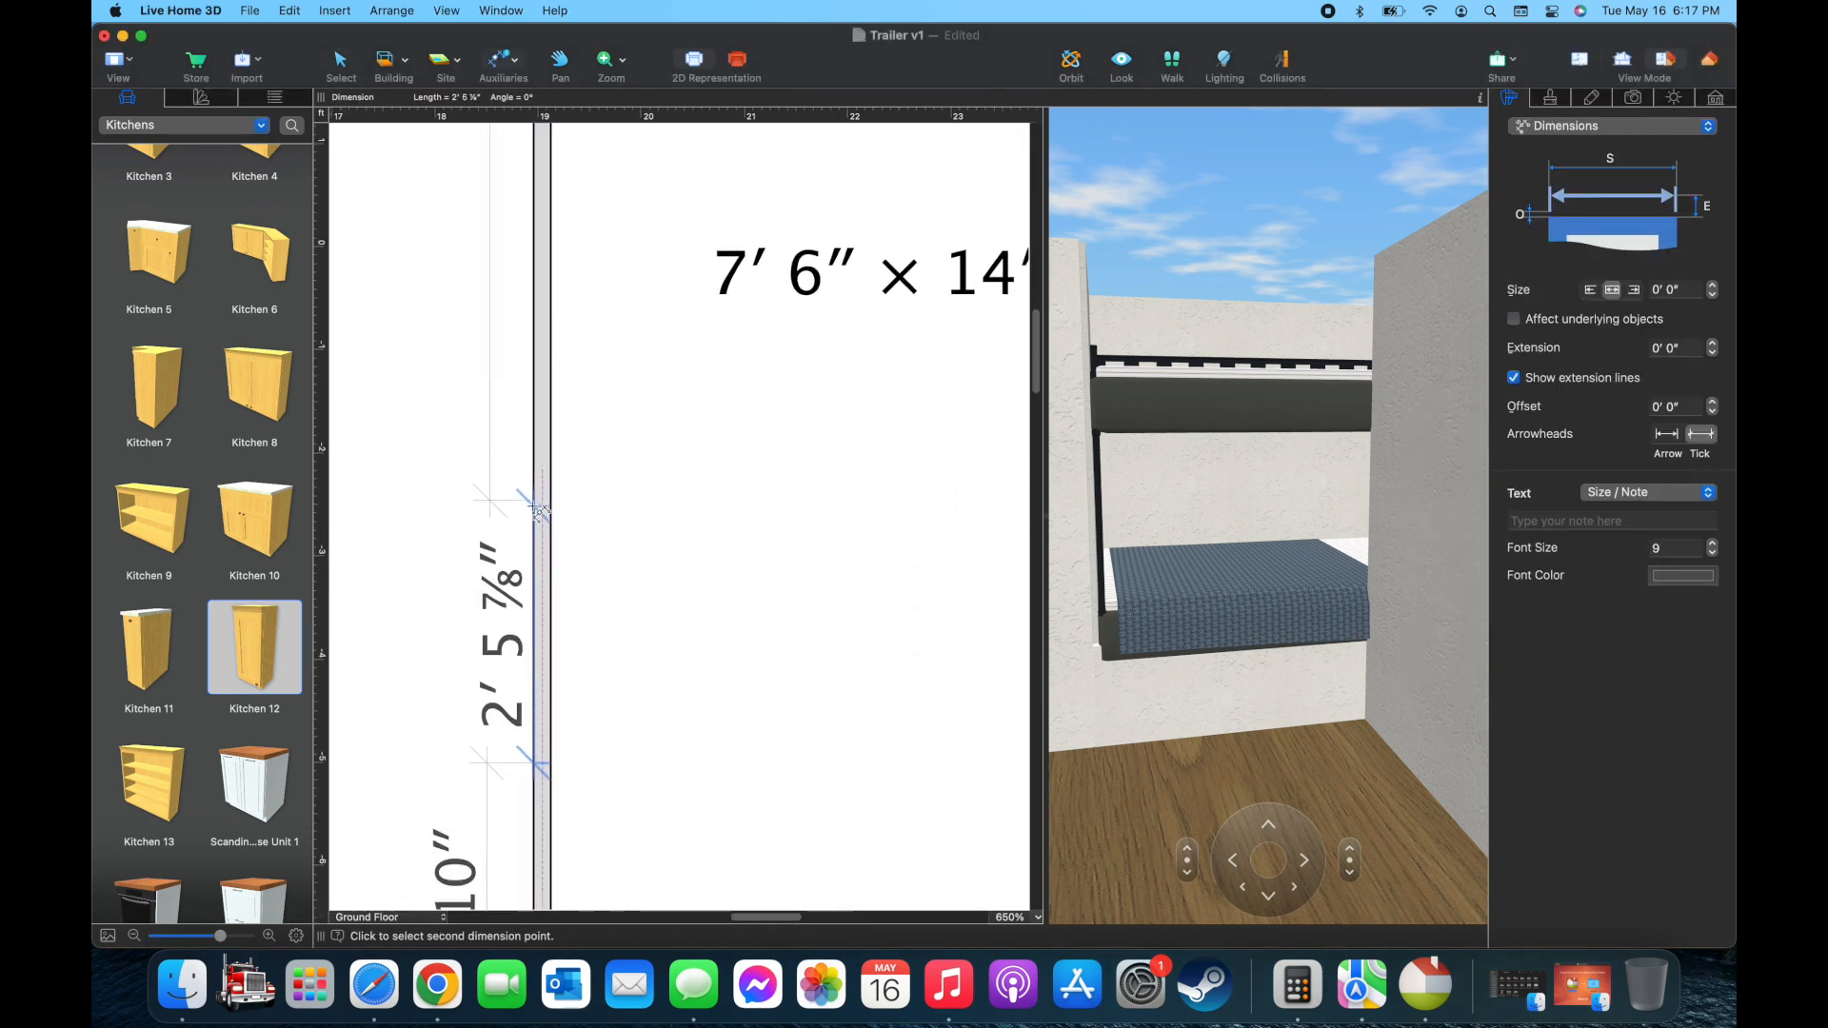
pyautogui.click(534, 505)
pyautogui.click(488, 503)
# Fine-adjust the dimensions along the left outer wall so their lines form one straight chain
pyautogui.moveTo(490, 466); pyautogui.dragTo(486, 467)
pyautogui.click(457, 461)
pyautogui.click(488, 814)
pyautogui.click(453, 812)
pyautogui.scroll(8, 453, 812)
pyautogui.moveTo(582, 729); pyautogui.dragTo(586, 729)
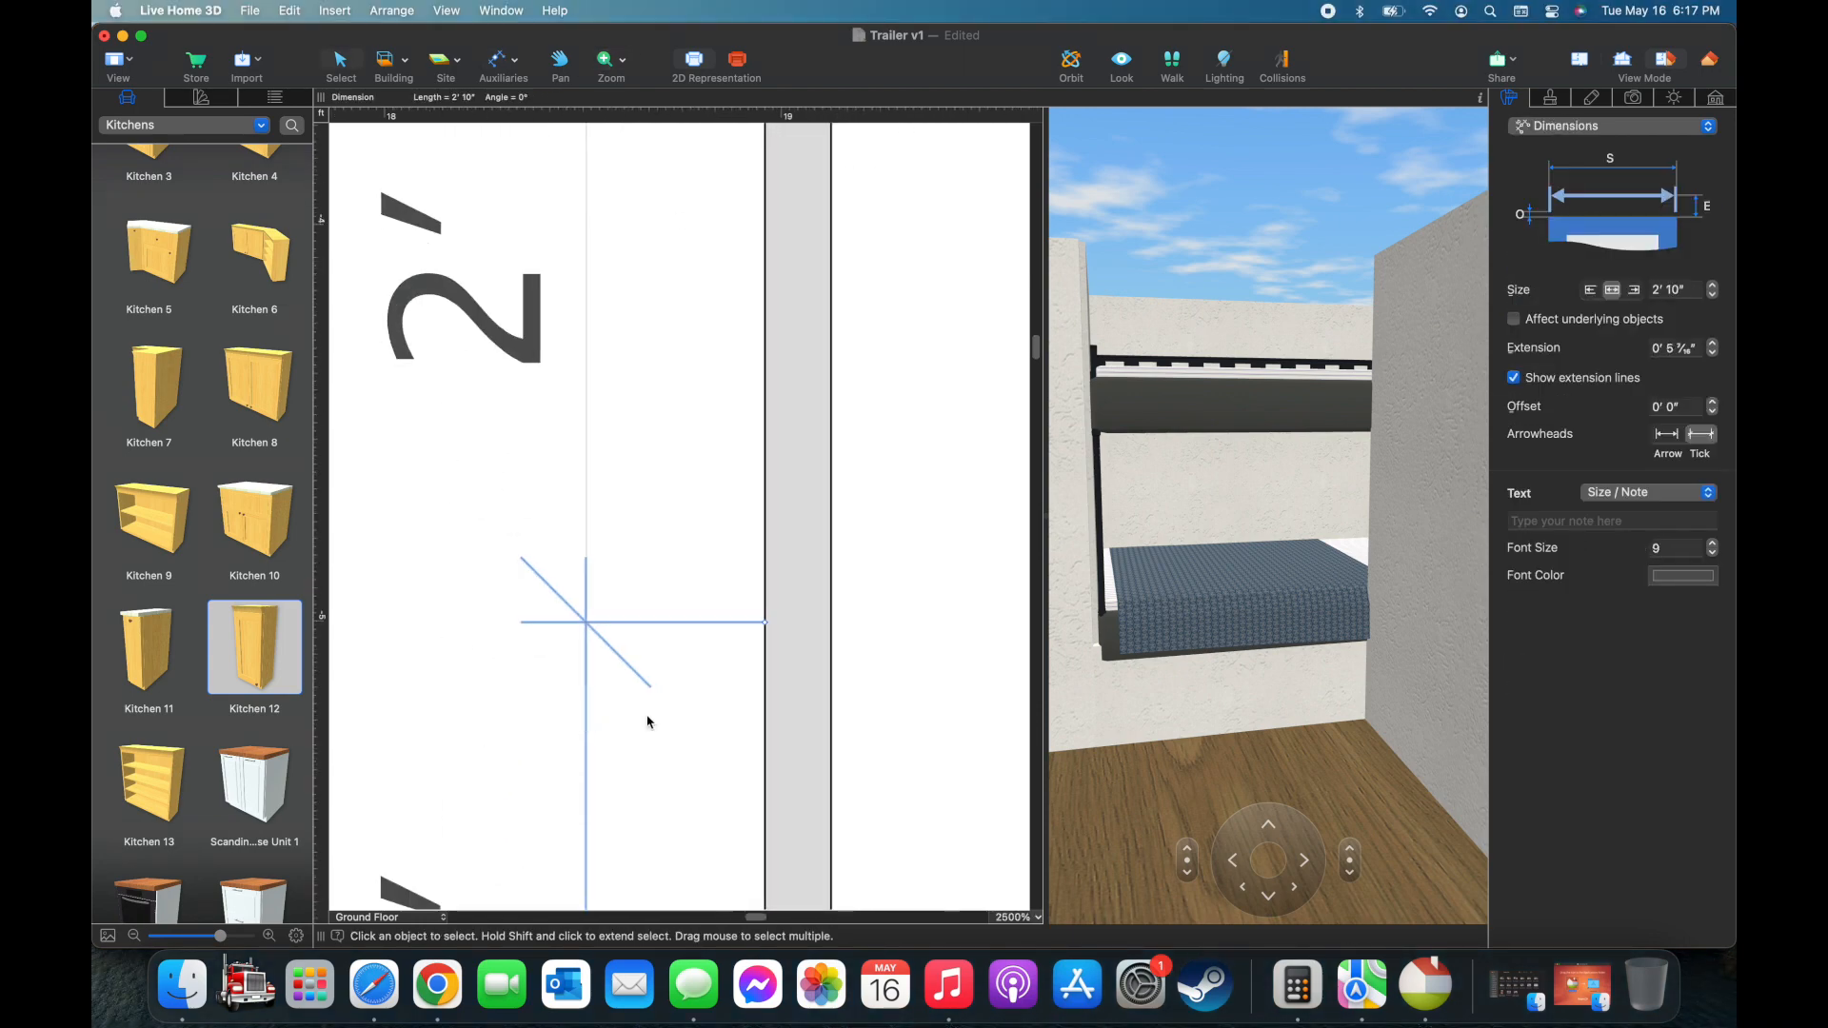
pyautogui.click(688, 506)
# Place Pet Feeder 1 from the Miscellaneous objects just outside the lower outer wall
pyautogui.scroll(-8, 687, 506)
pyautogui.hscroll(3, 688, 505)
pyautogui.scroll(-4, 688, 506)
pyautogui.scroll(-3, 229, 677)
pyautogui.scroll(10, 228, 677)
pyautogui.click(231, 125)
pyautogui.click(241, 285)
pyautogui.scroll(-10, 241, 286)
pyautogui.moveTo(150, 305); pyautogui.dragTo(738, 705)
# Place a 1' 10" dimension running outward from the lower outer wall toward the pet feeder
pyautogui.press('d')
pyautogui.scroll(4, 709, 602)
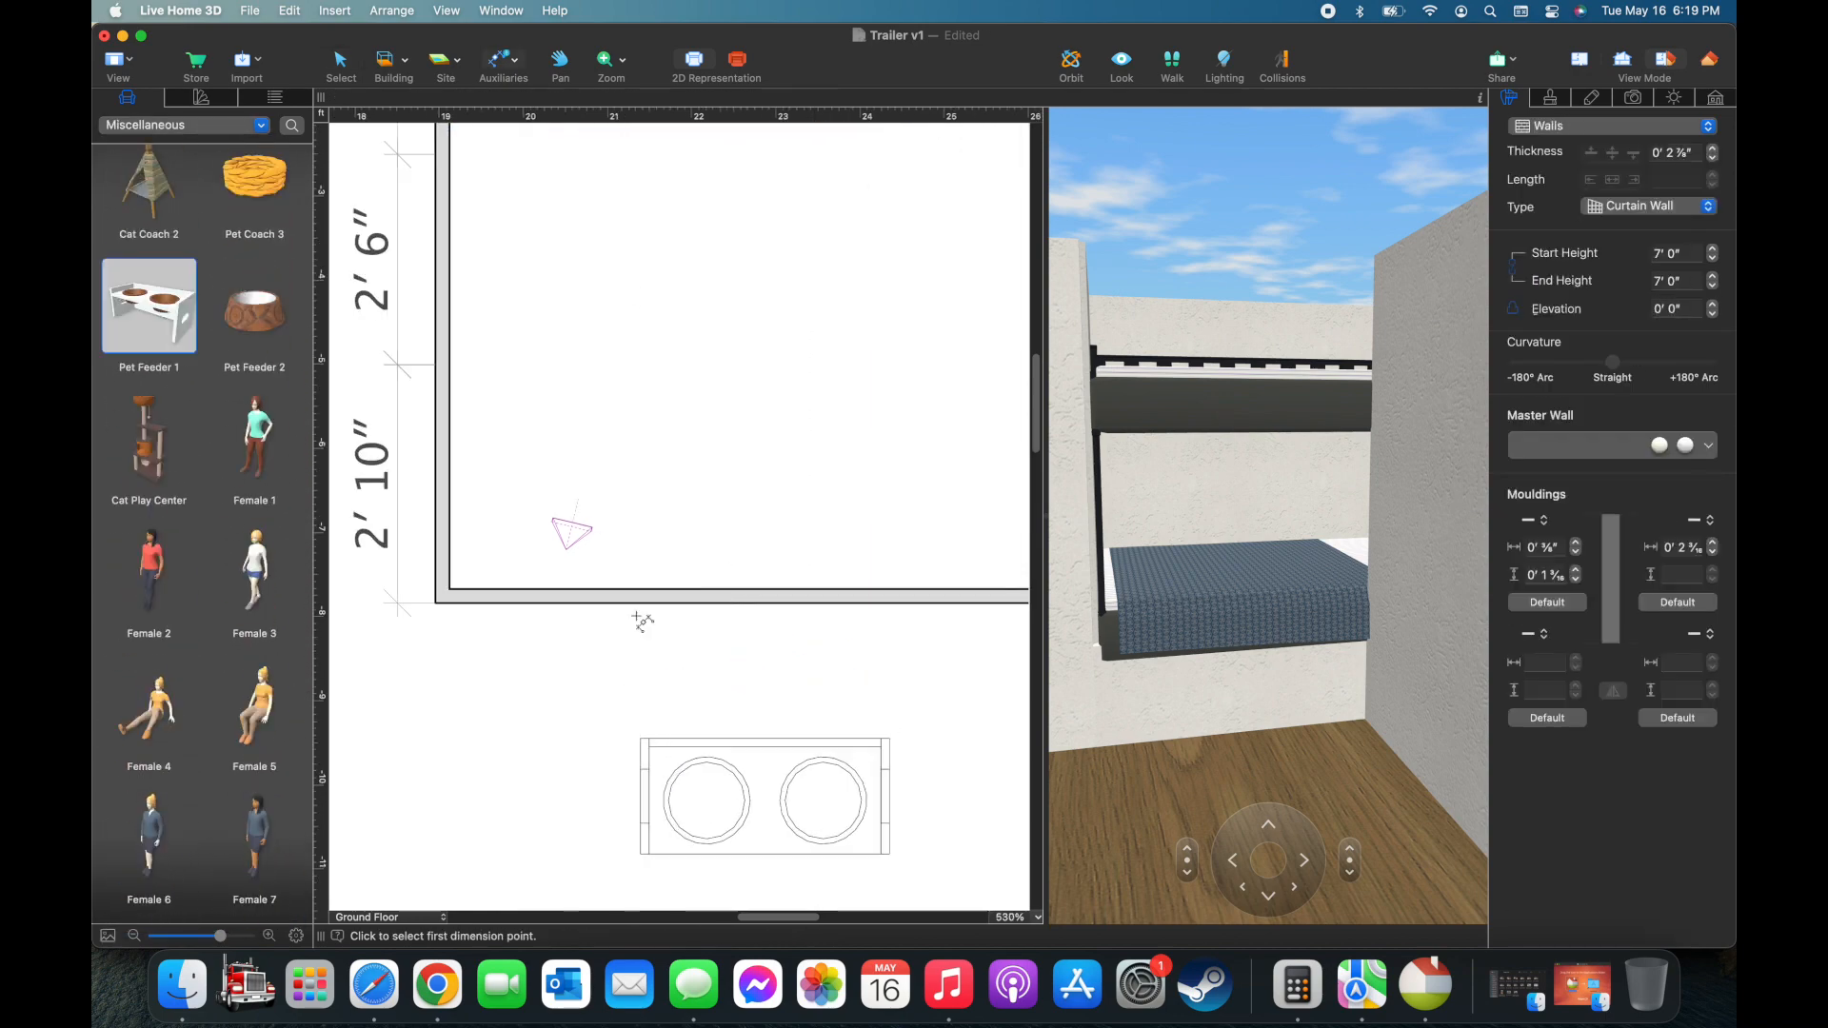
pyautogui.click(674, 603)
pyautogui.scroll(-2, 675, 604)
pyautogui.click(675, 688)
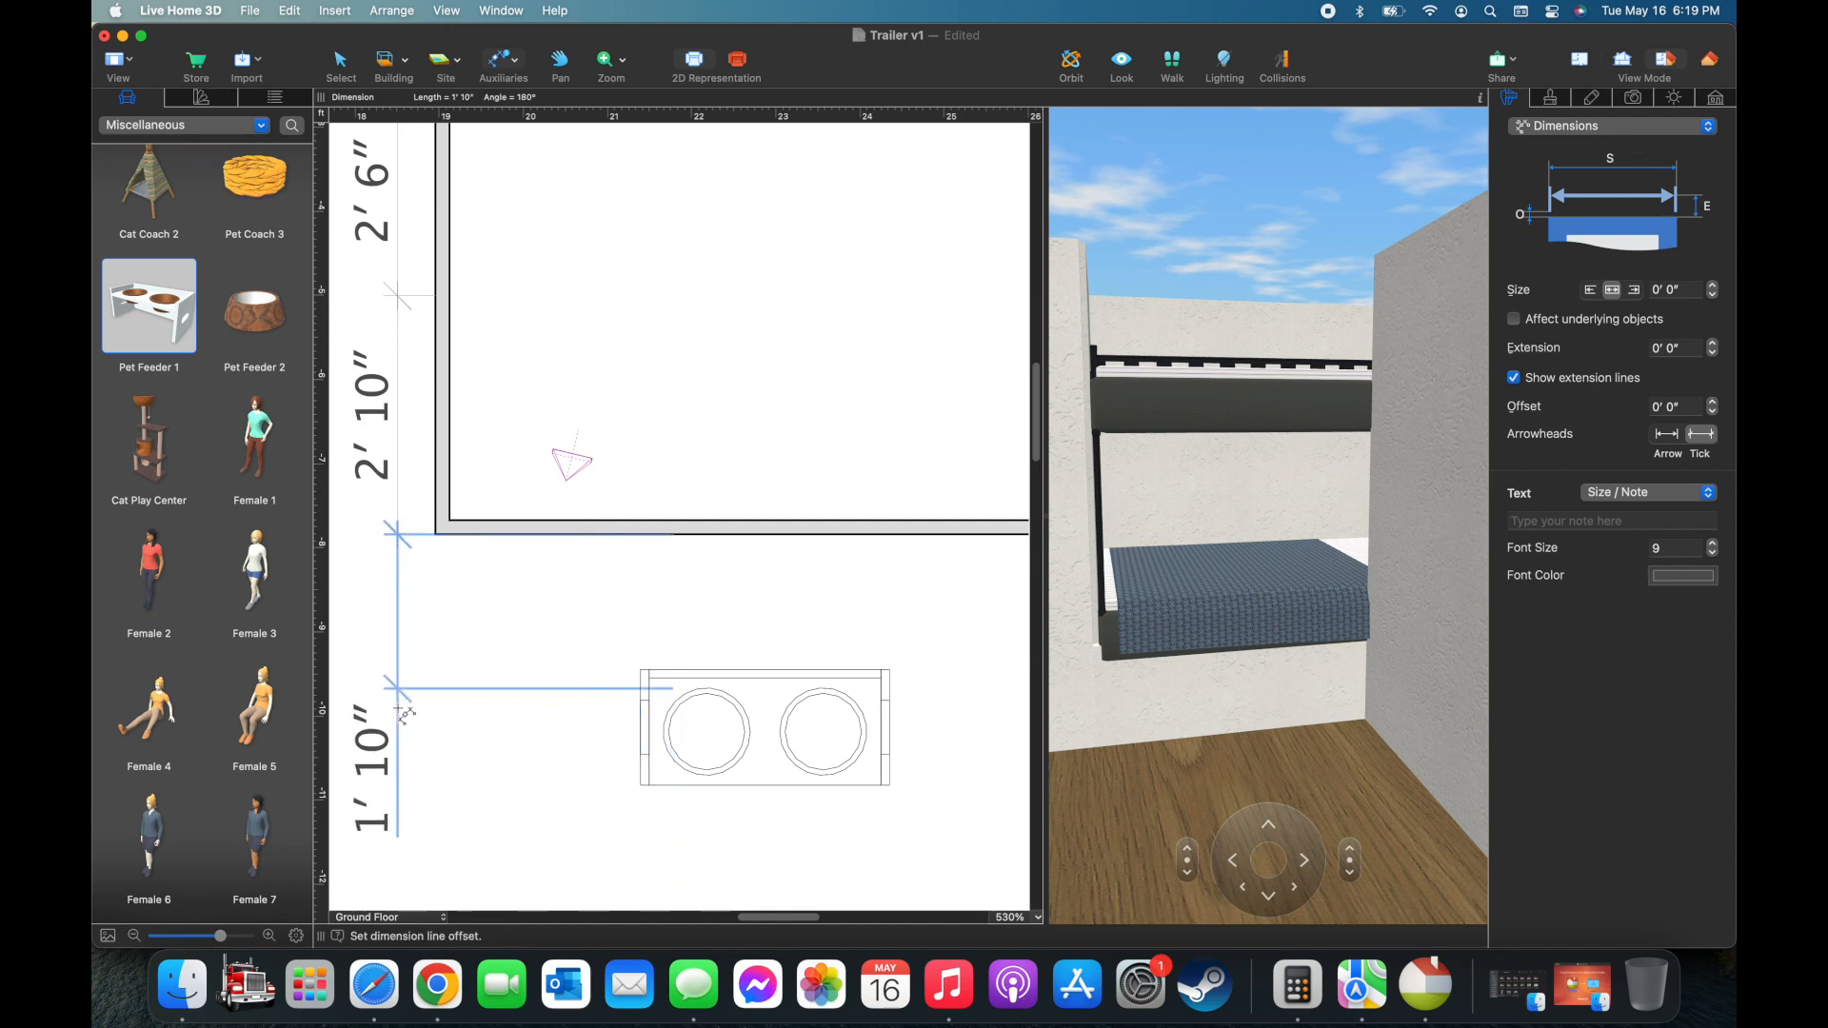
pyautogui.click(398, 702)
# Move the lower outer wall outward toward the pet feeder to lengthen the trailer
pyautogui.moveTo(764, 718); pyautogui.dragTo(765, 736)
pyautogui.scroll(-4, 765, 740)
pyautogui.moveTo(710, 559)
pyautogui.mouseDown()
pyautogui.moveTo(704, 612)
pyautogui.moveTo(706, 595)
pyautogui.mouseUp()
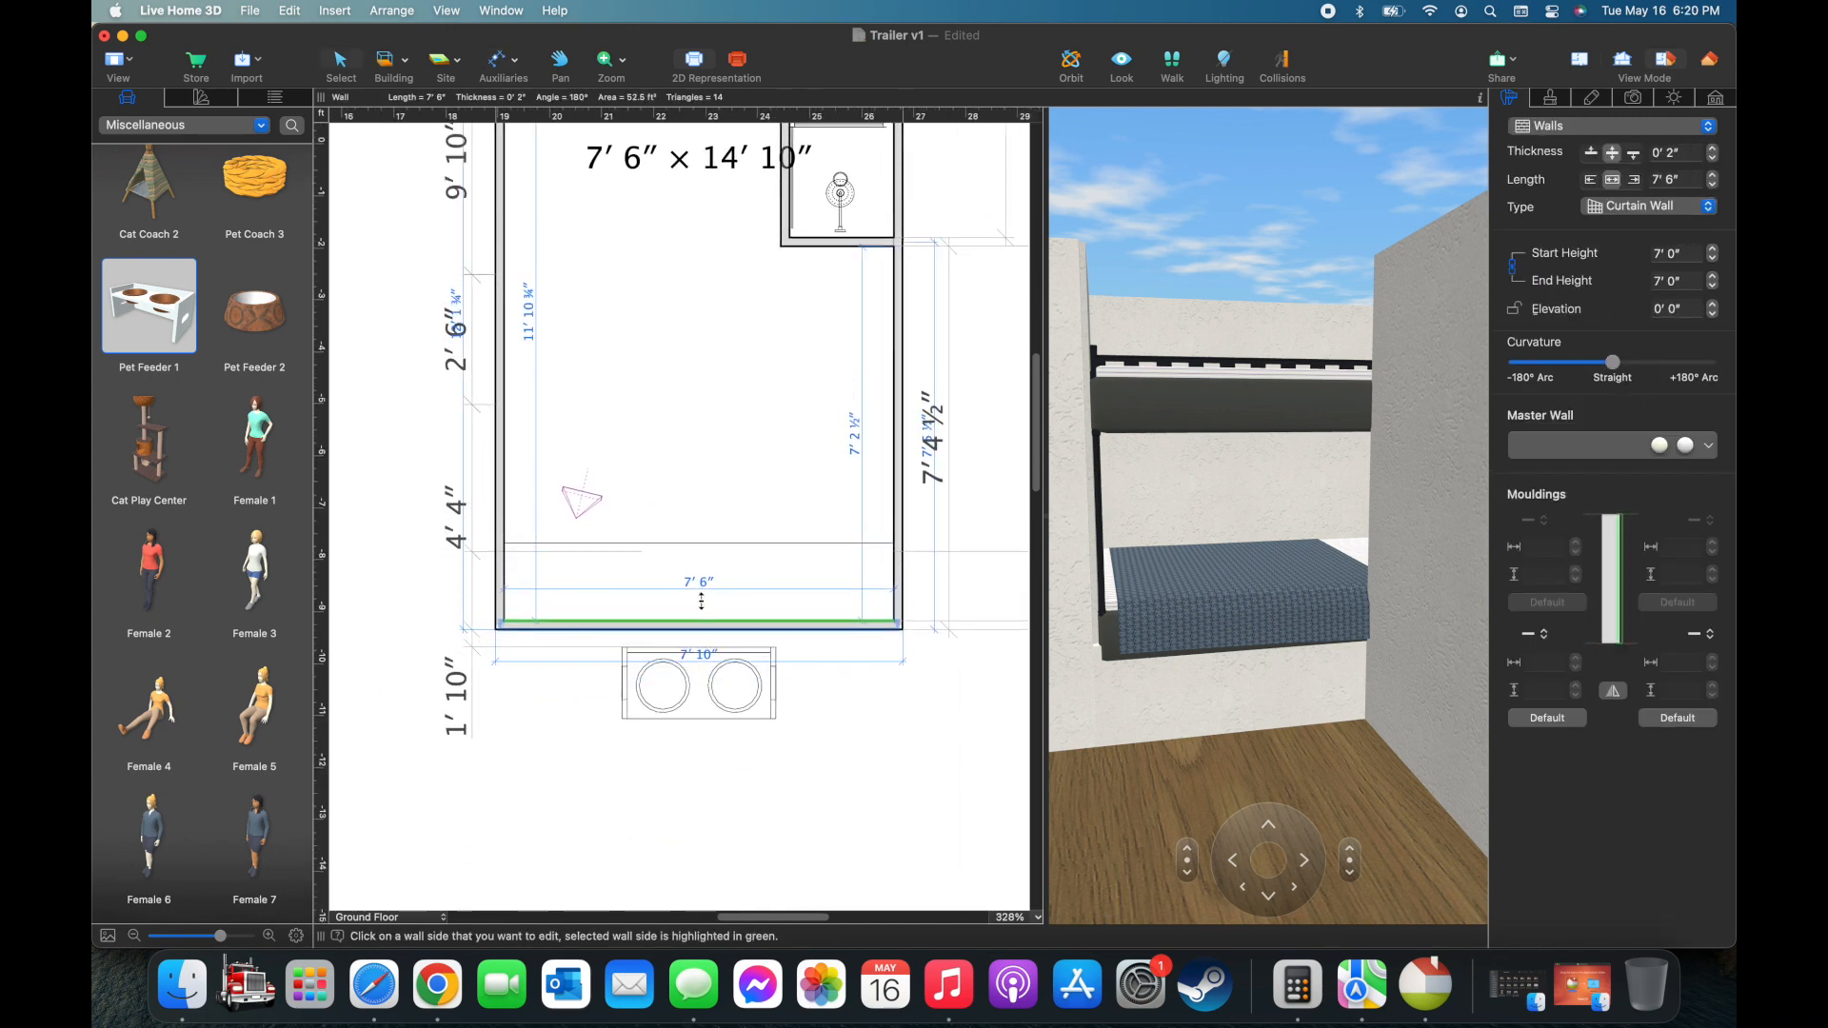
pyautogui.click(548, 676)
# Delete the 1' 10" dimension and stretch the lowest left-wall dimension to the new corner at 4' 4"
pyautogui.scroll(2, 549, 676)
pyautogui.rightClick(464, 649)
pyautogui.click(533, 638)
pyautogui.scroll(4, 661, 636)
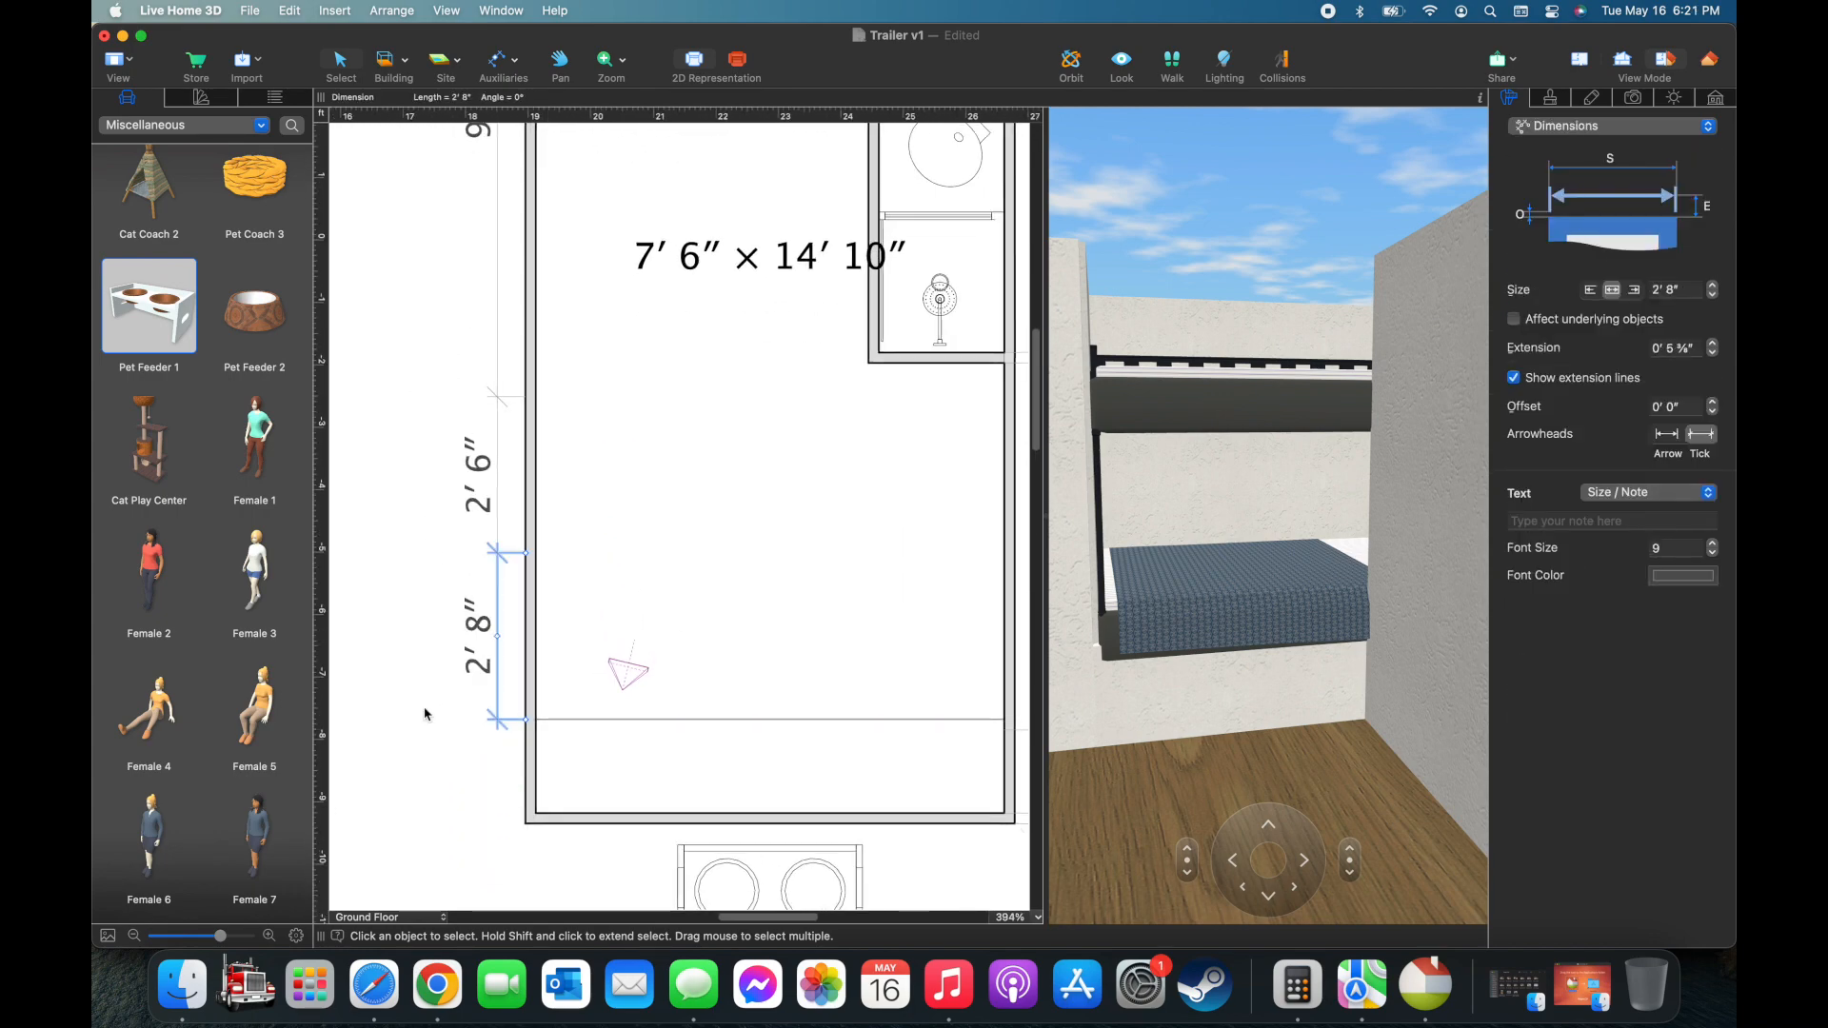
pyautogui.moveTo(514, 811); pyautogui.dragTo(514, 822)
# Insert a 2' 6" wide, 6' high door into the left outer wall at the 2' 6" dimension
pyautogui.click(673, 742)
pyautogui.scroll(-3, 673, 742)
pyautogui.moveTo(1237, 690); pyautogui.dragTo(1220, 844)
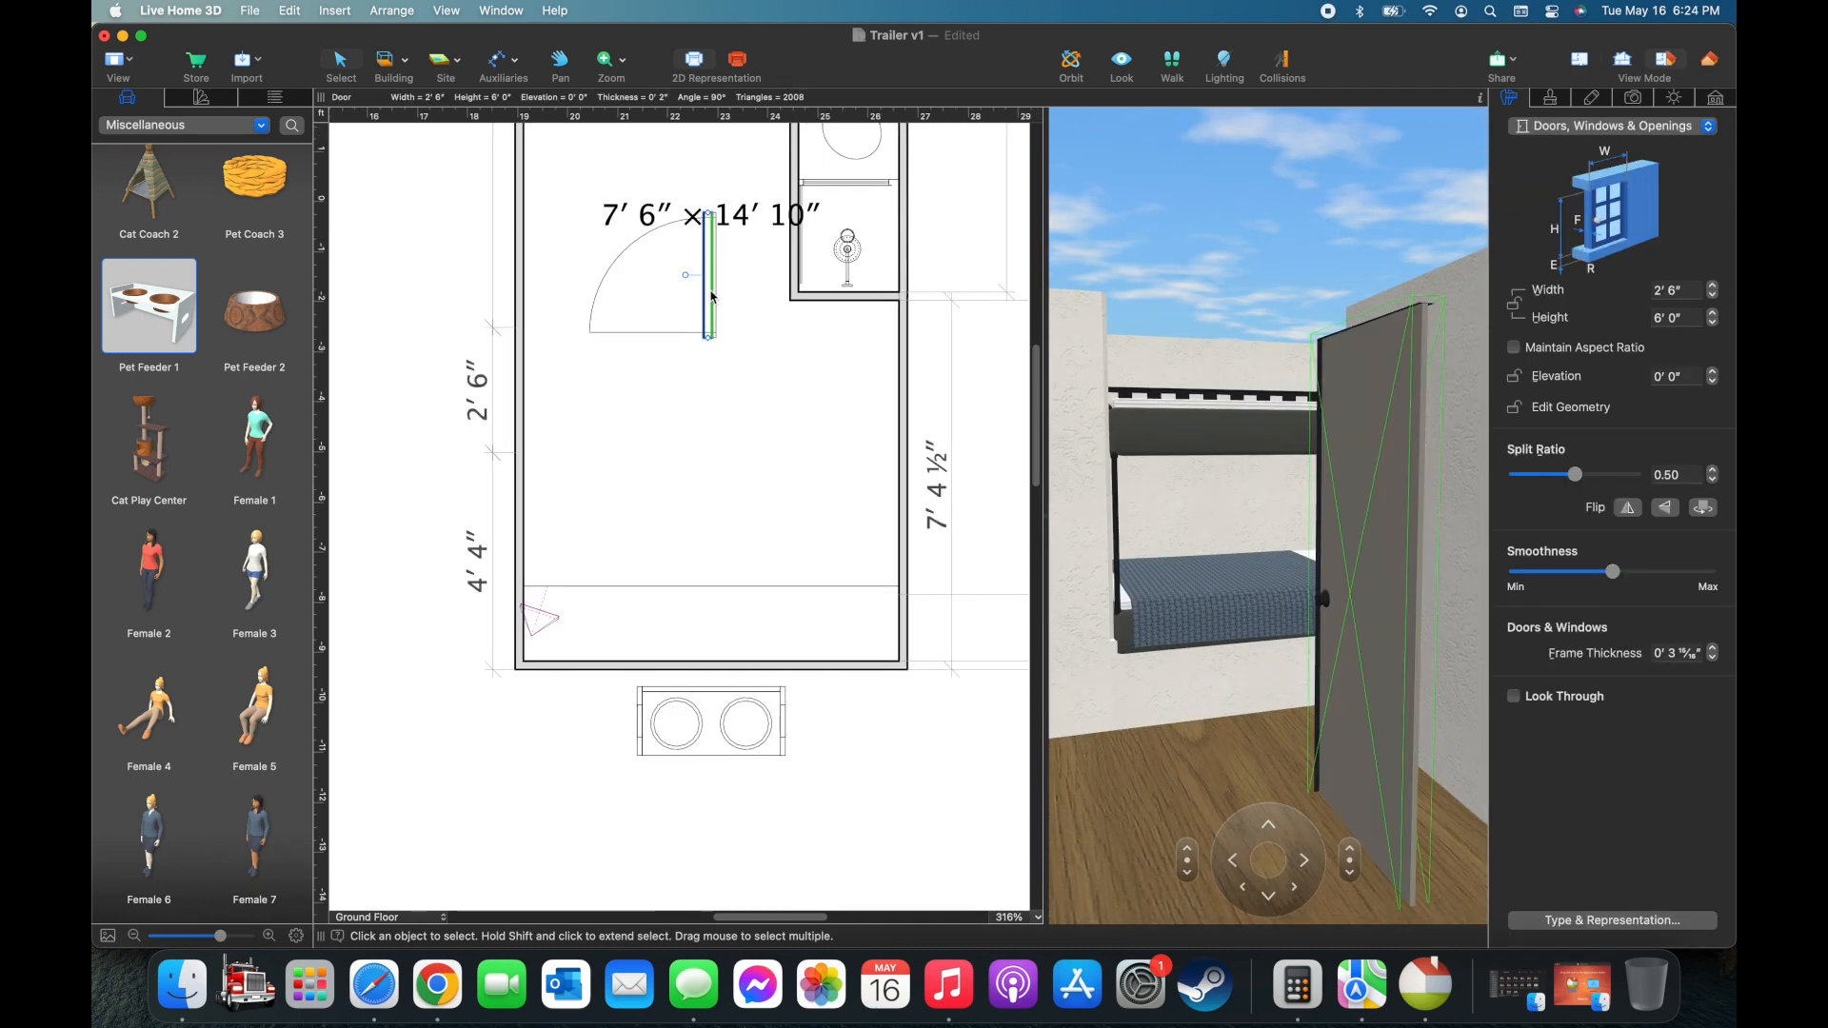
pyautogui.moveTo(714, 306); pyautogui.dragTo(523, 412)
pyautogui.scroll(3, 617, 416)
pyautogui.scroll(-2, 617, 417)
pyautogui.moveTo(1247, 809)
pyautogui.mouseDown()
pyautogui.moveTo(1276, 862)
pyautogui.moveTo(1306, 861)
pyautogui.moveTo(1288, 793)
pyautogui.moveTo(1248, 828)
pyautogui.mouseUp()
# Extend the floor to the moved lower wall so that it covers 7' 6" by 16' 4"
pyautogui.scroll(-1, 702, 643)
pyautogui.click(702, 624)
pyautogui.moveTo(702, 640); pyautogui.dragTo(702, 713)
pyautogui.click(481, 658)
# Add Sofa window 03 to the plan and size it 4' 1" wide by 3' 1" high
pyautogui.scroll(-3, 481, 658)
pyautogui.scroll(3, 481, 658)
pyautogui.click(184, 125)
pyautogui.click(143, 436)
pyautogui.scroll(-2, 205, 369)
pyautogui.scroll(-15, 210, 356)
pyautogui.moveTo(150, 454); pyautogui.dragTo(647, 376)
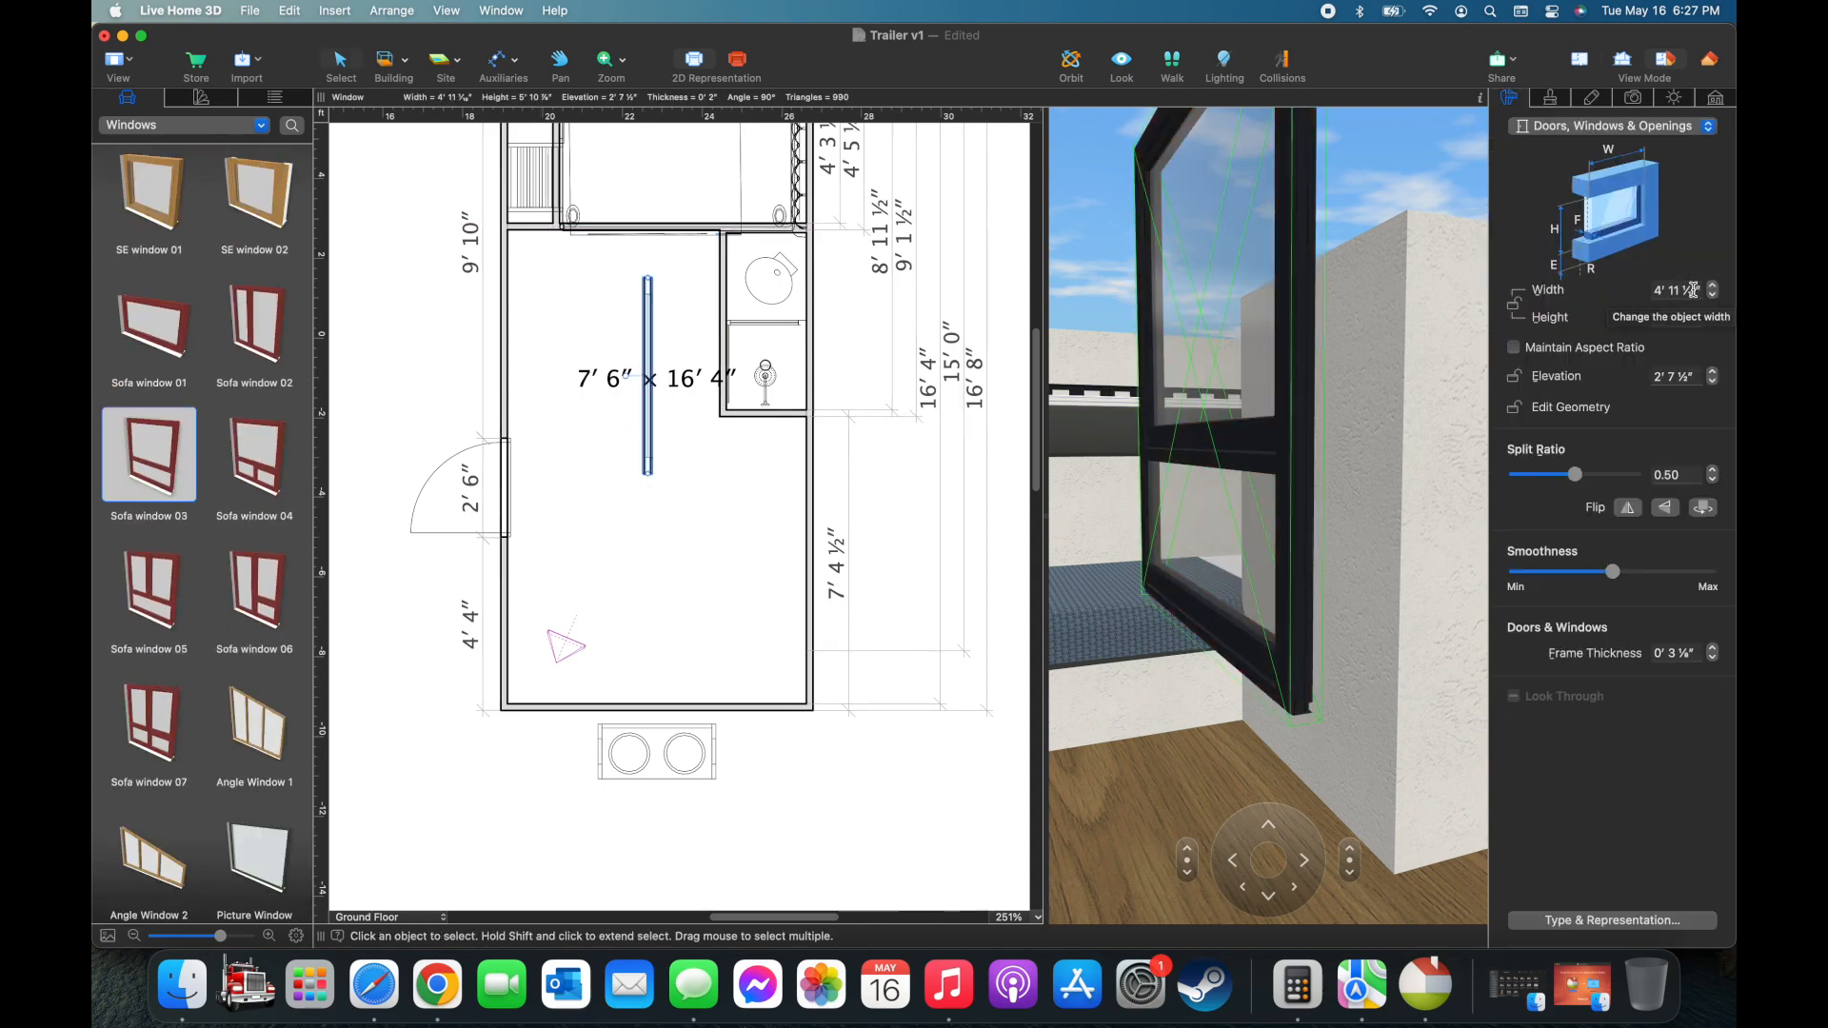
pyautogui.click(1693, 317)
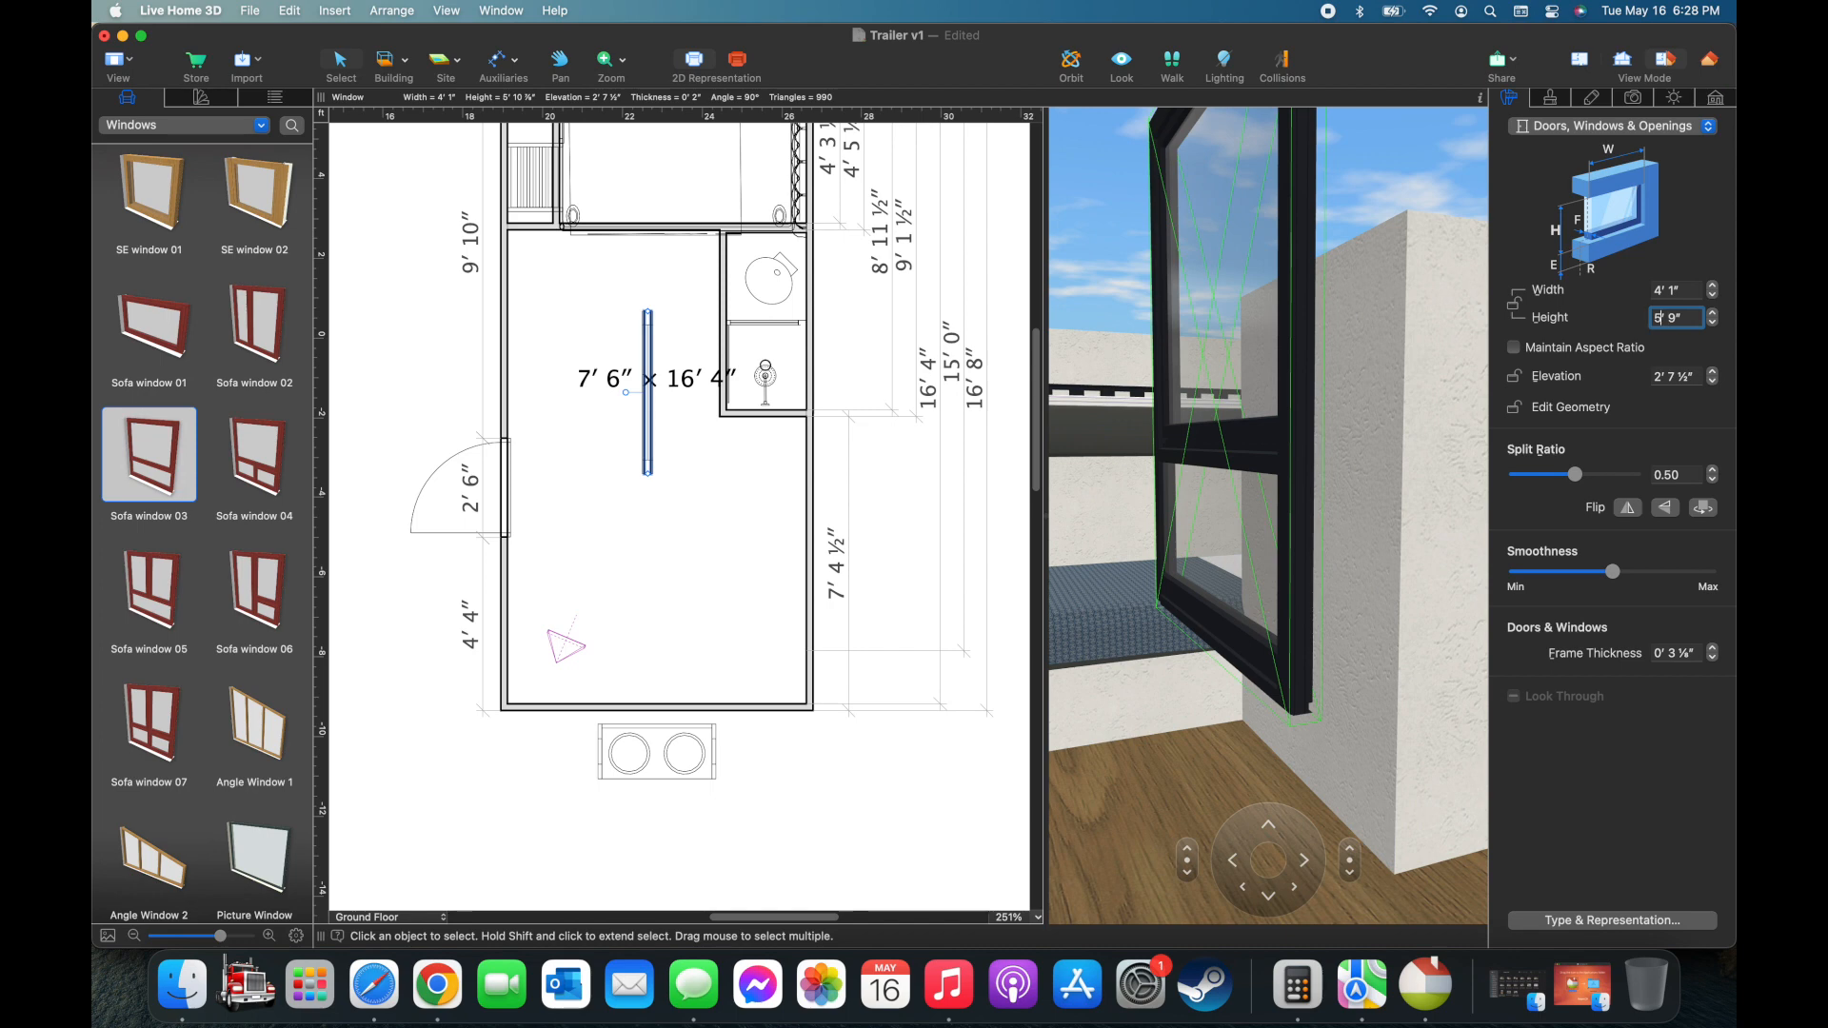
pyautogui.press('Return')
# Fit the window into the left outer wall between the bunk wall and the door, then inspect it from outside
pyautogui.scroll(6, 551, 396)
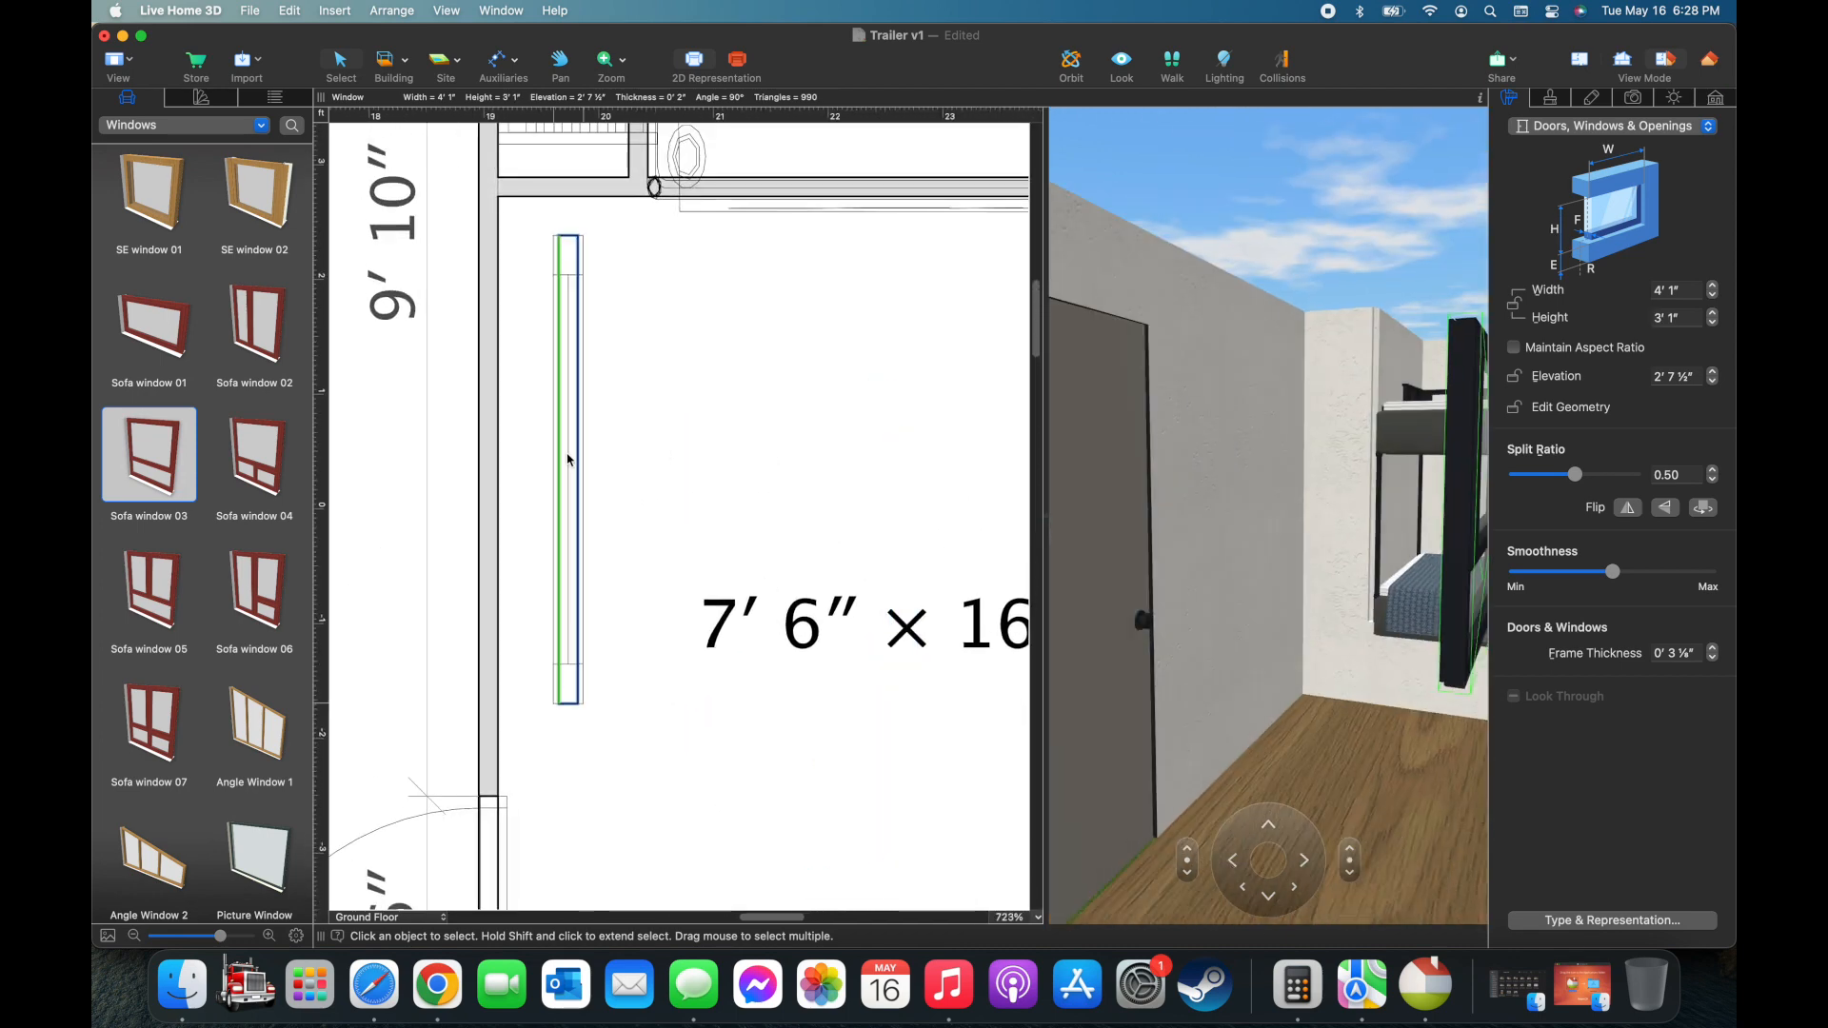
pyautogui.doubleClick(488, 230)
pyautogui.scroll(-2, 584, 564)
pyautogui.doubleClick(476, 640)
pyautogui.rightClick(574, 636)
pyautogui.click(598, 646)
pyautogui.click(569, 233)
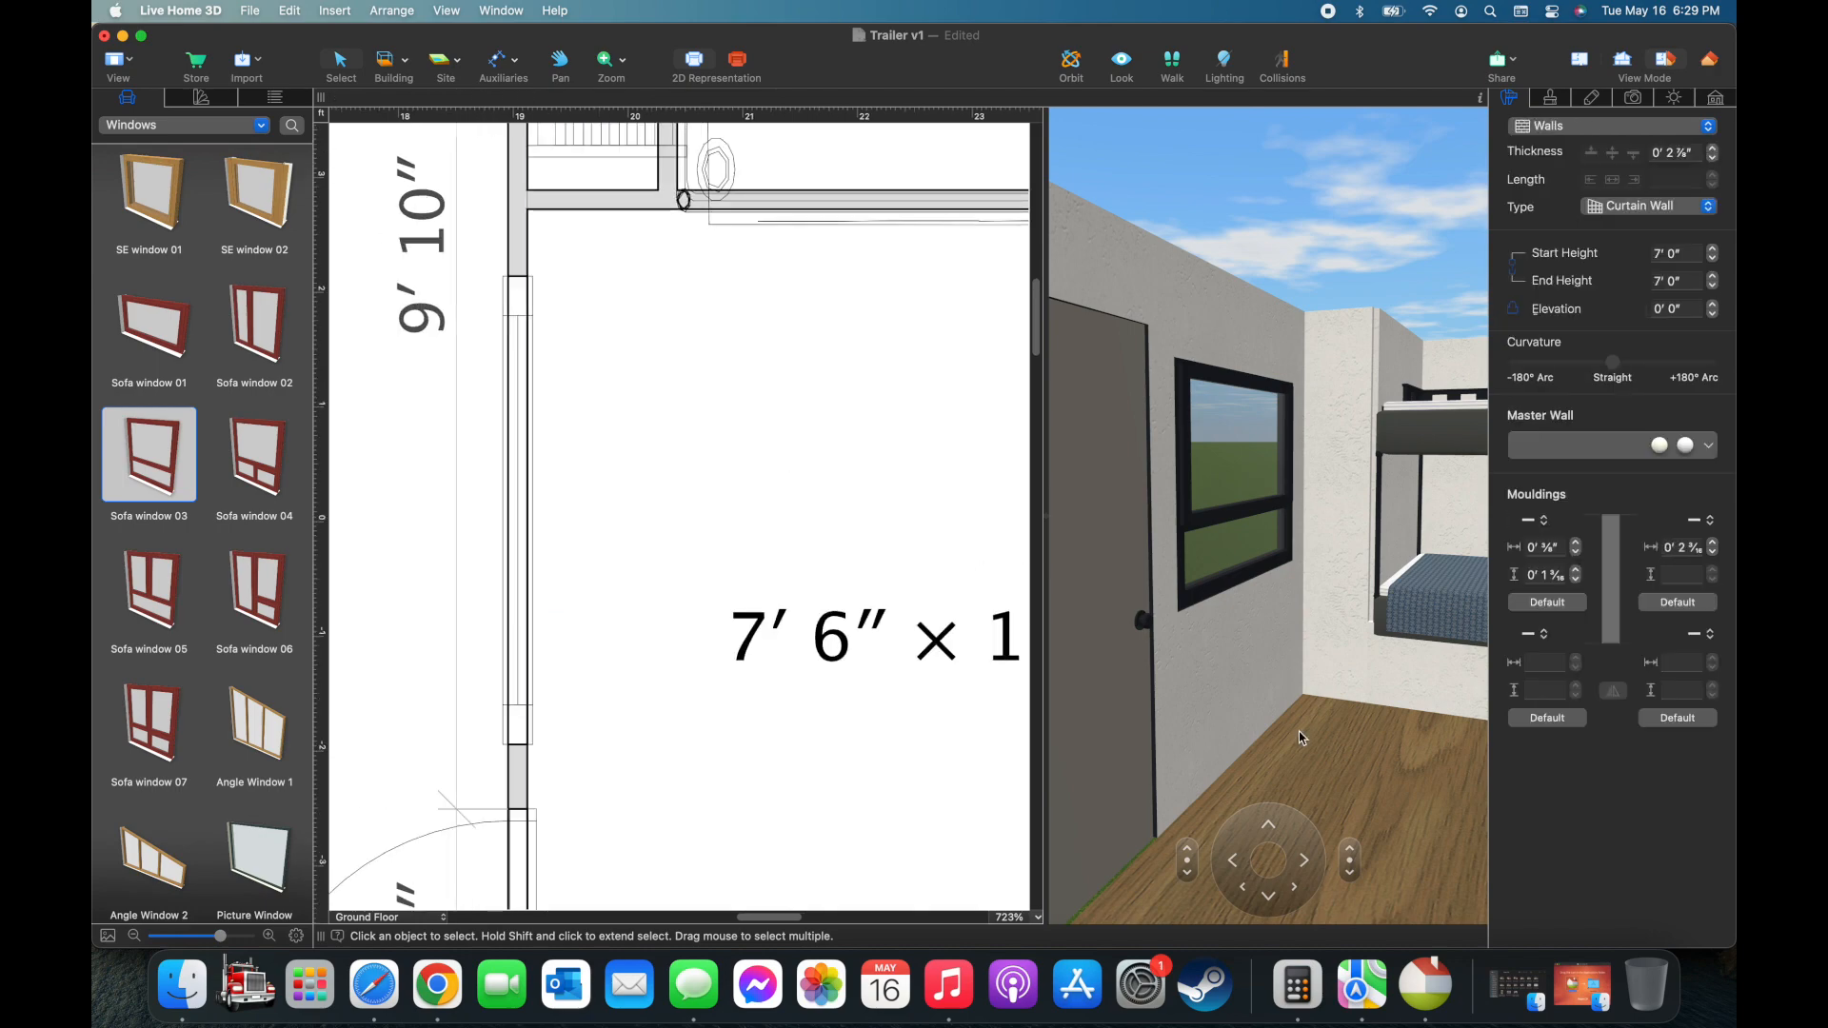
pyautogui.hscroll(10, 1298, 732)
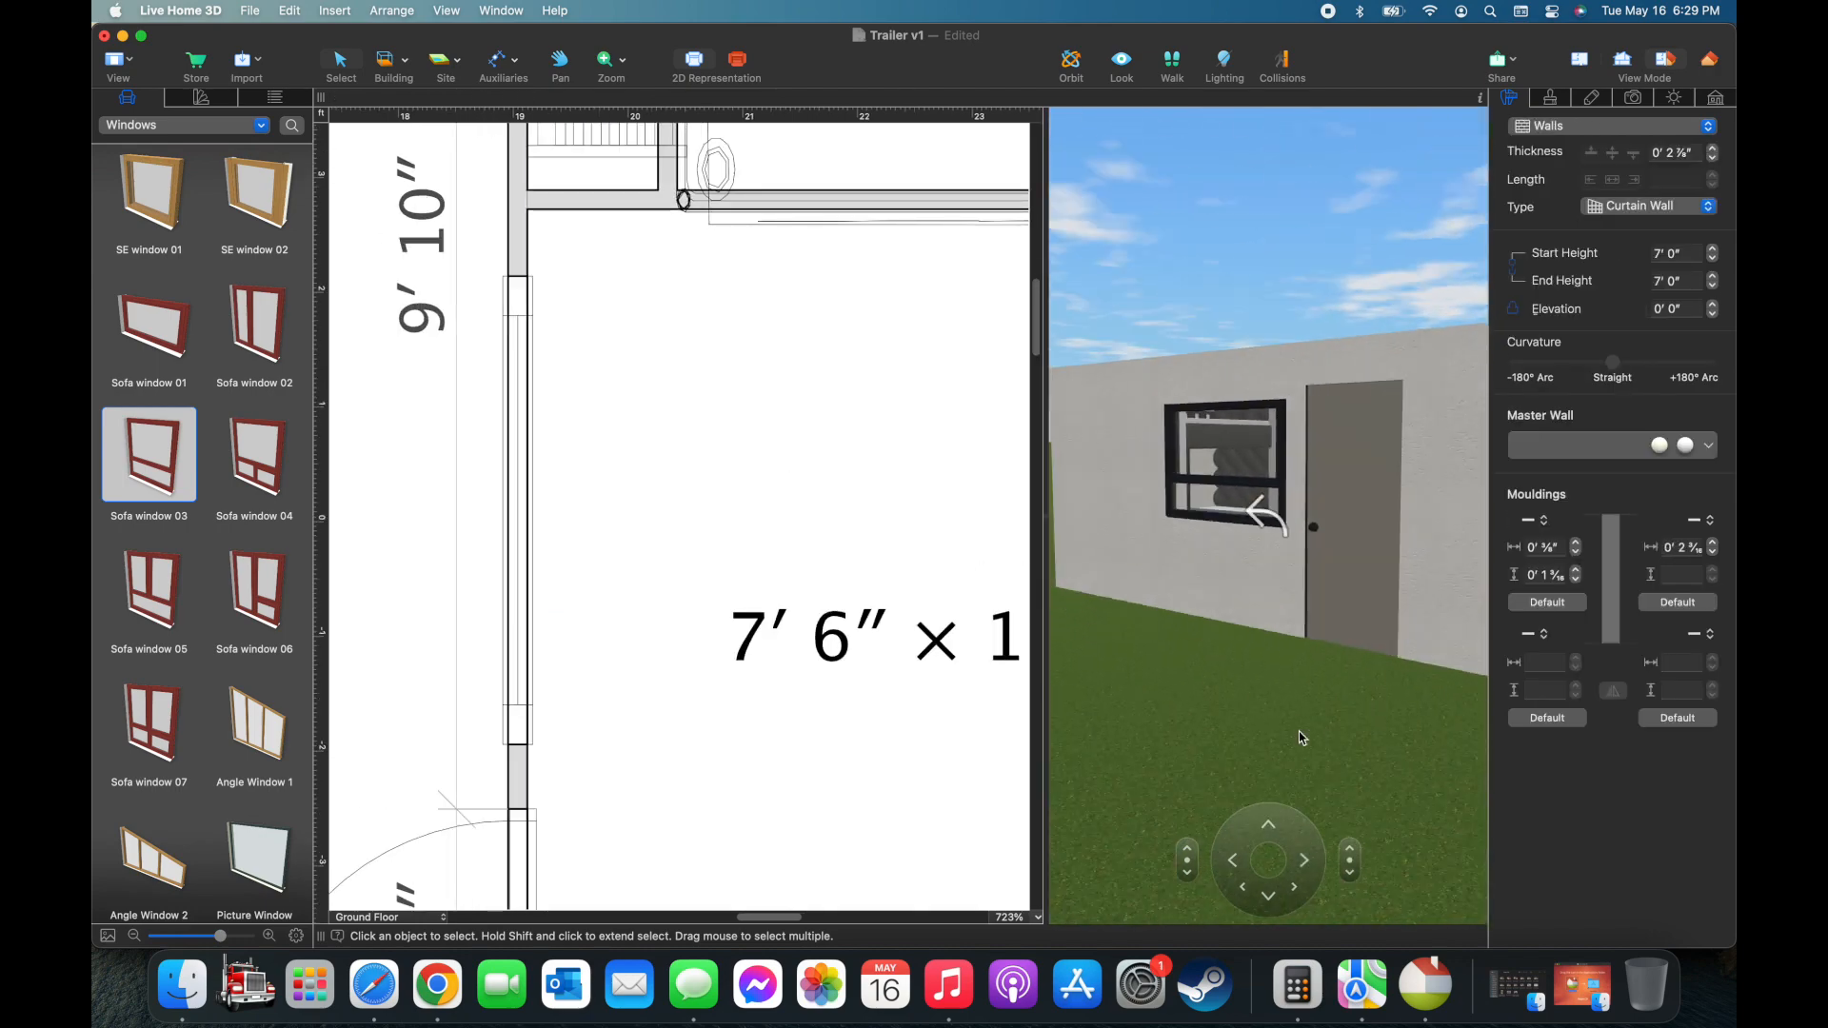
# Add UP window 06 to the plan, unlock its aspect ratio and size it 6' 1" wide by 2' high
pyautogui.scroll(-5, 343, 539)
pyautogui.scroll(-15, 203, 534)
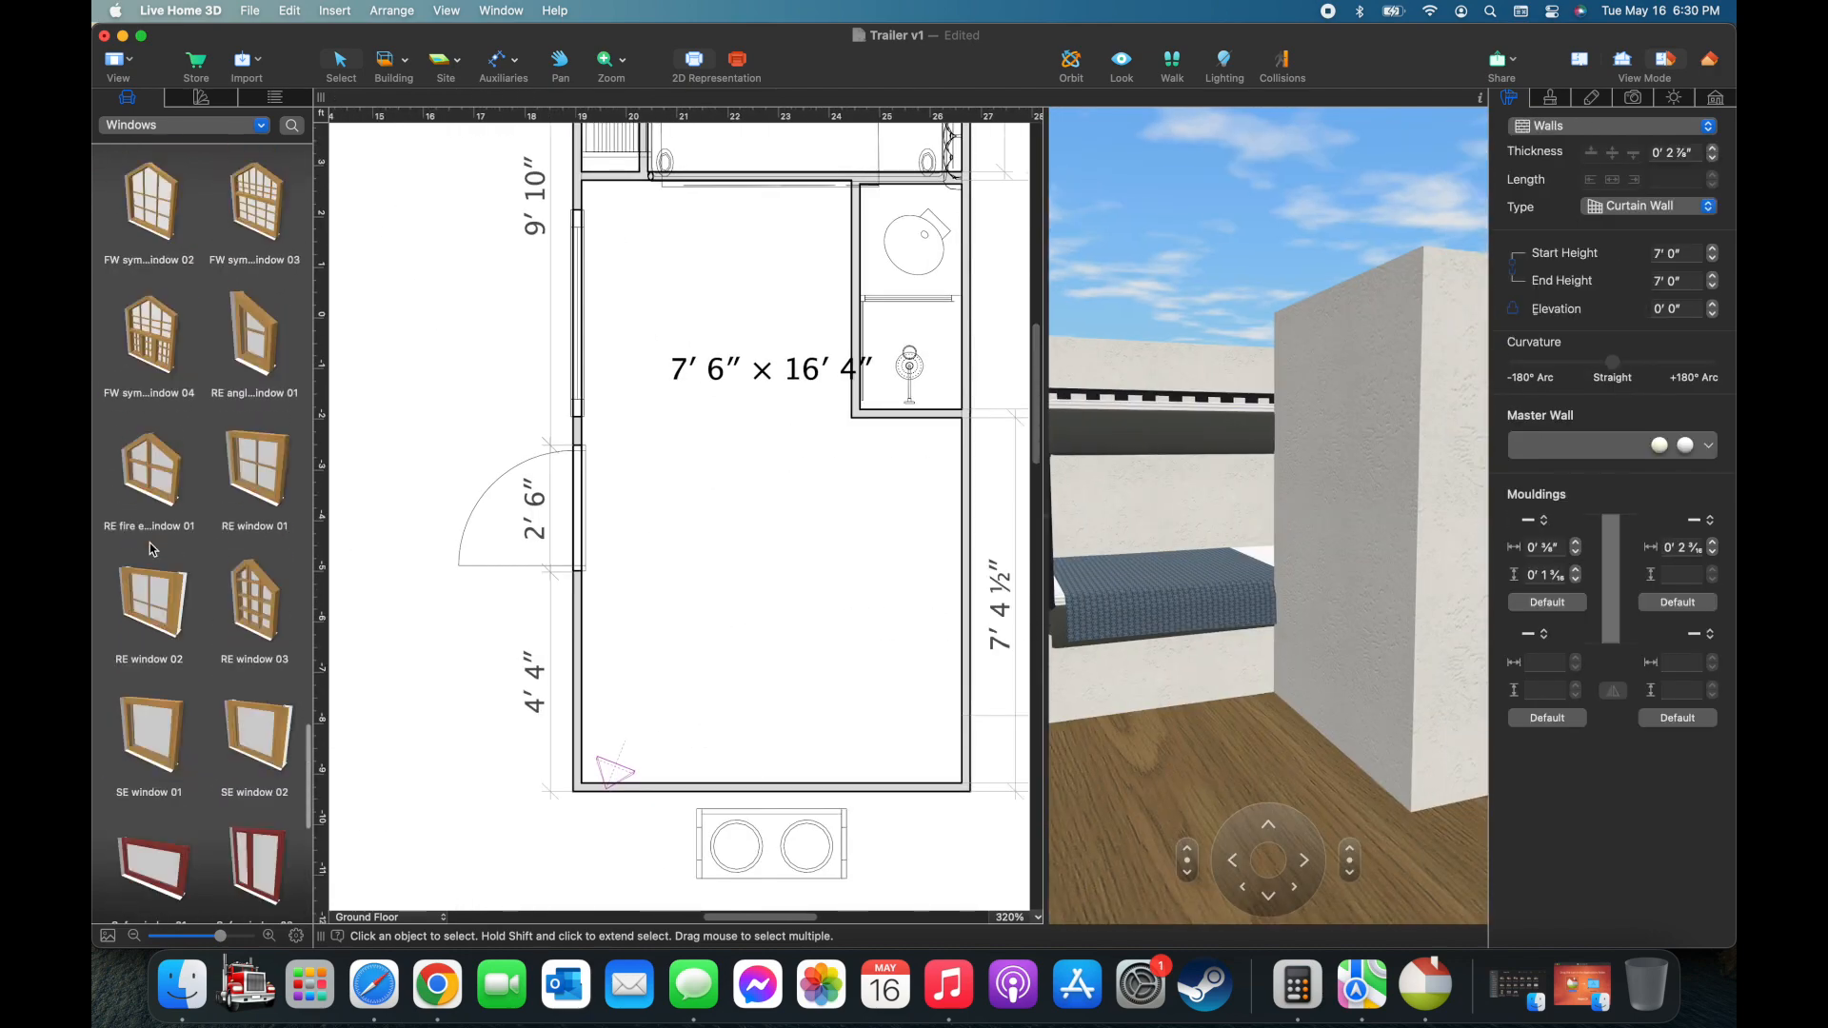
pyautogui.scroll(2, 203, 533)
pyautogui.moveTo(152, 409); pyautogui.dragTo(759, 410)
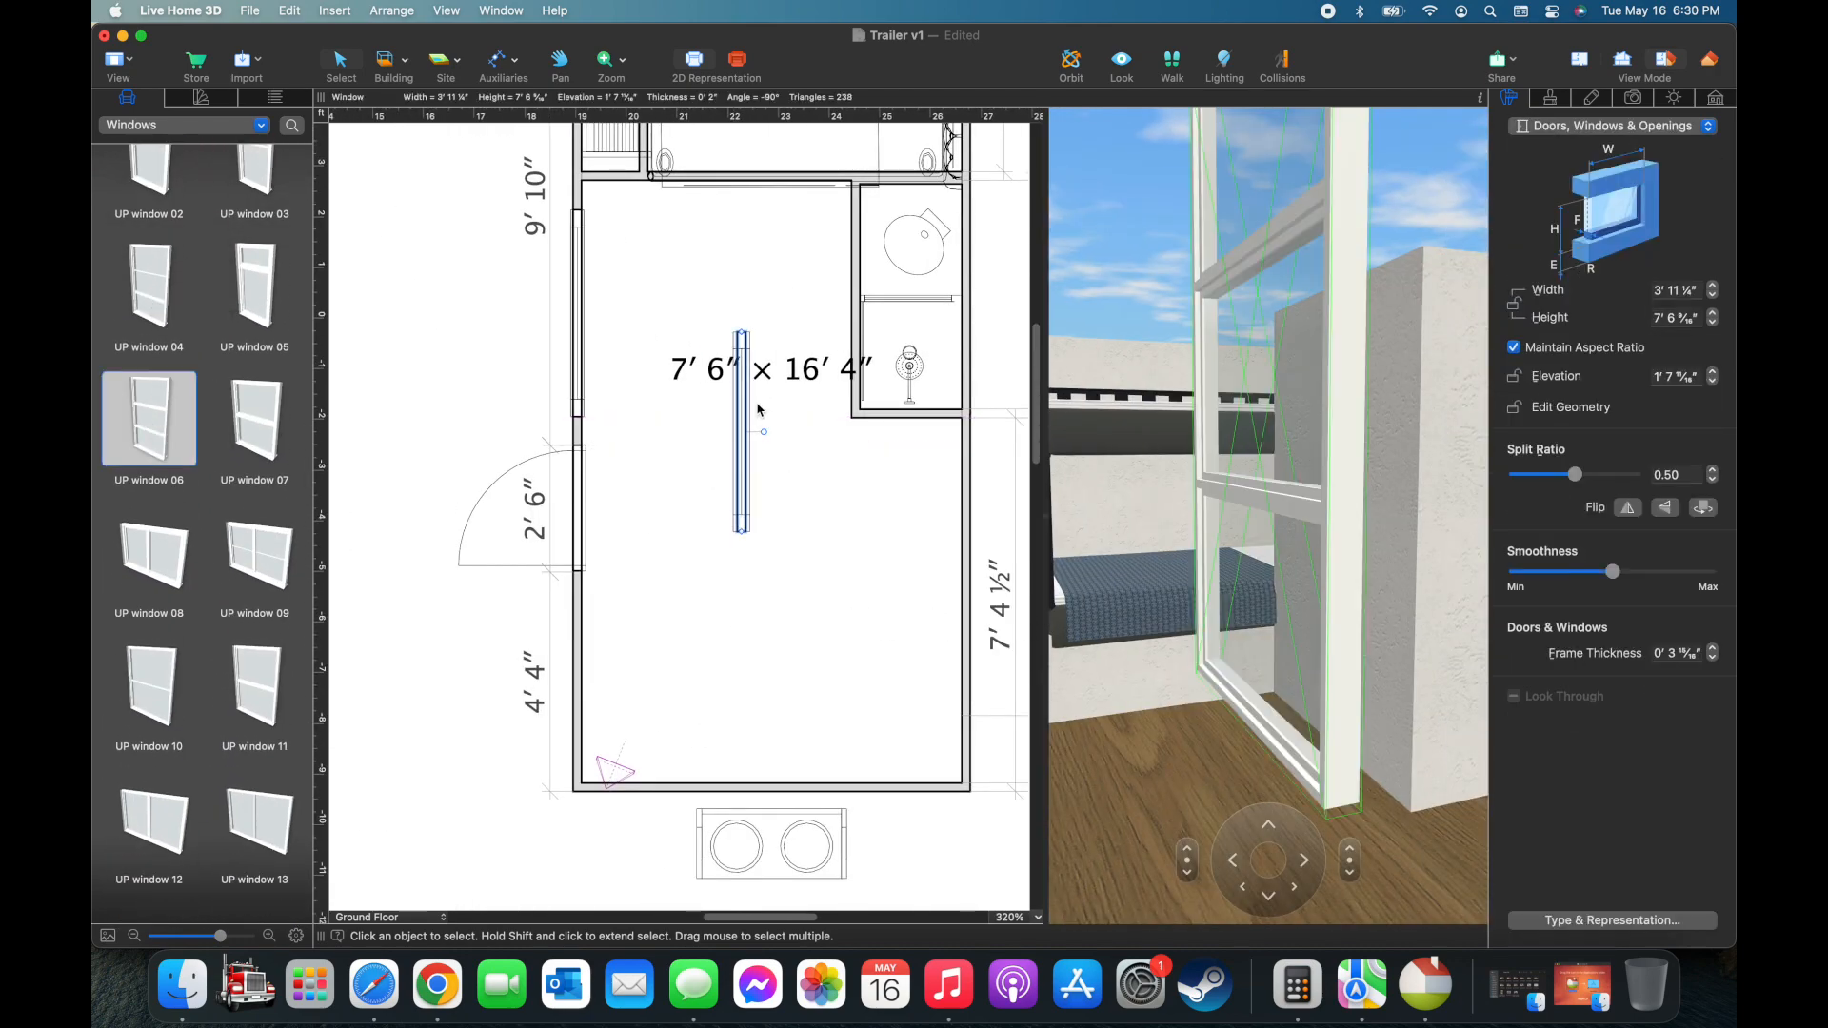
pyautogui.click(1691, 320)
pyautogui.click(1514, 347)
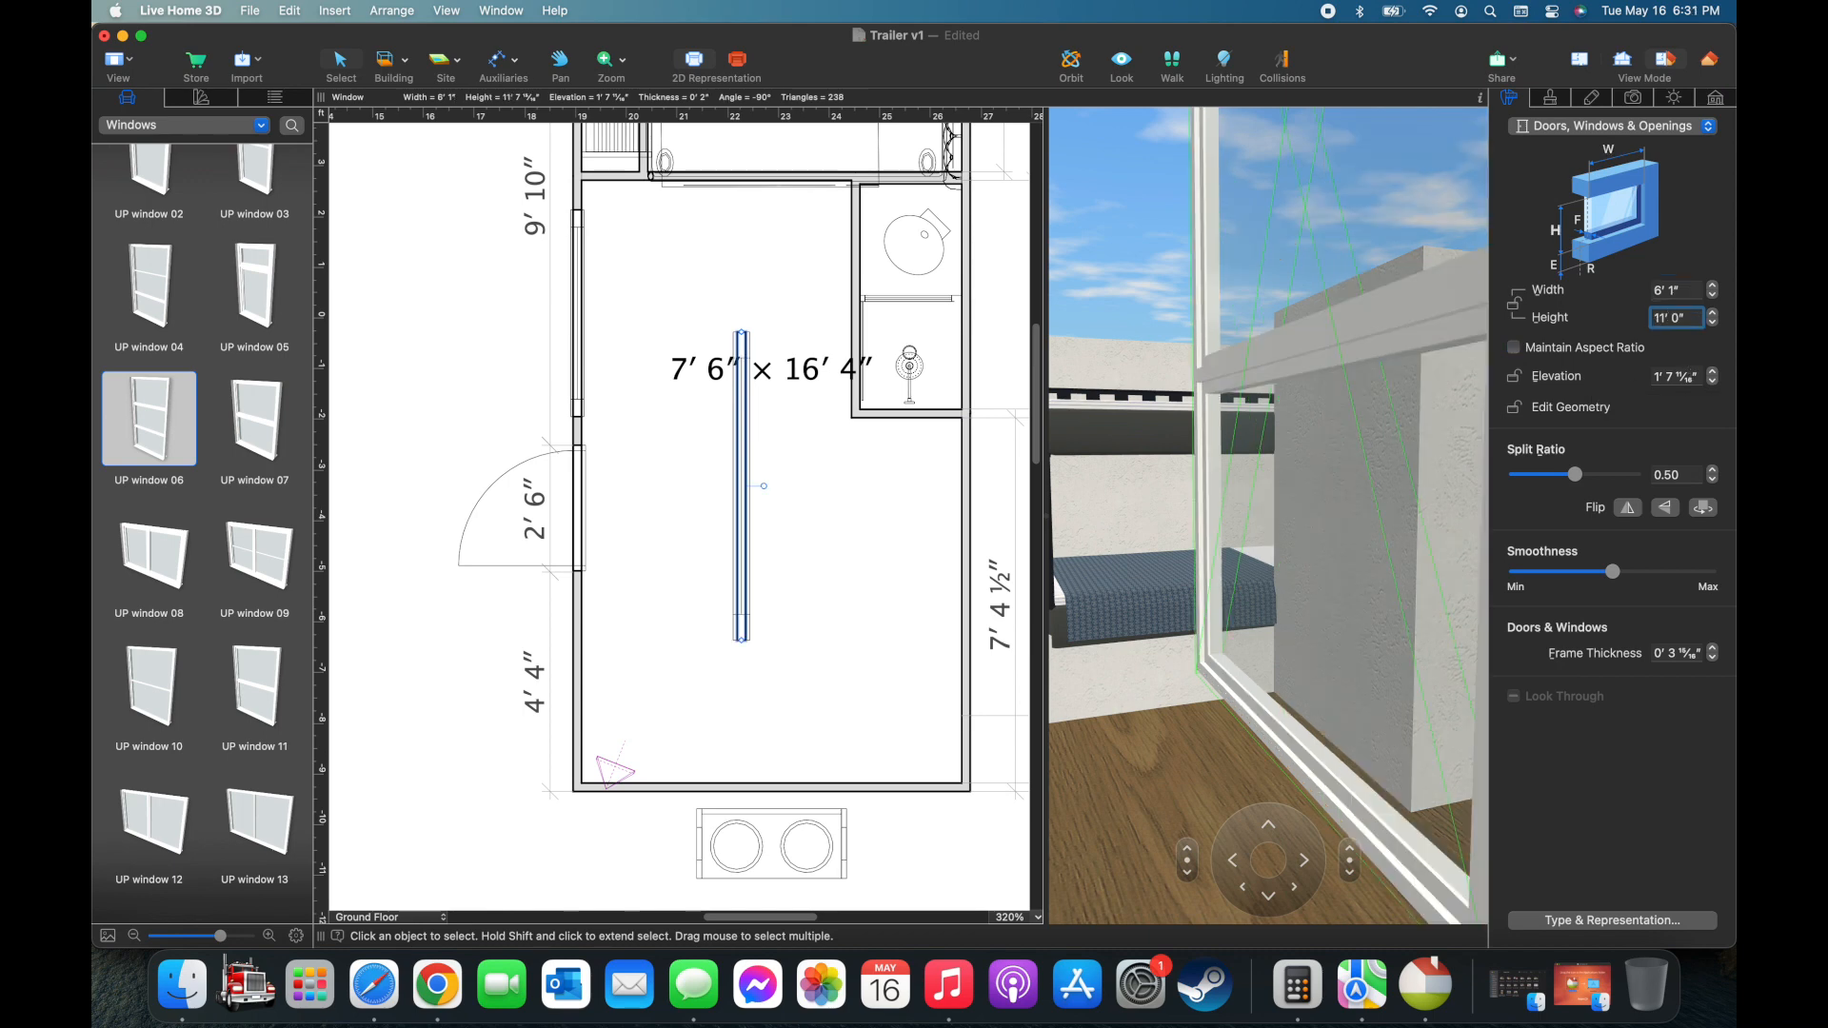
pyautogui.write('2')
pyautogui.press('Return')
# Apply graphite black matte paint to the new window's frame and centre the window in the lower outer wall
pyautogui.click(1549, 97)
pyautogui.click(1605, 225)
pyautogui.click(1513, 469)
pyautogui.click(1160, 429)
pyautogui.moveTo(764, 485); pyautogui.dragTo(776, 791)
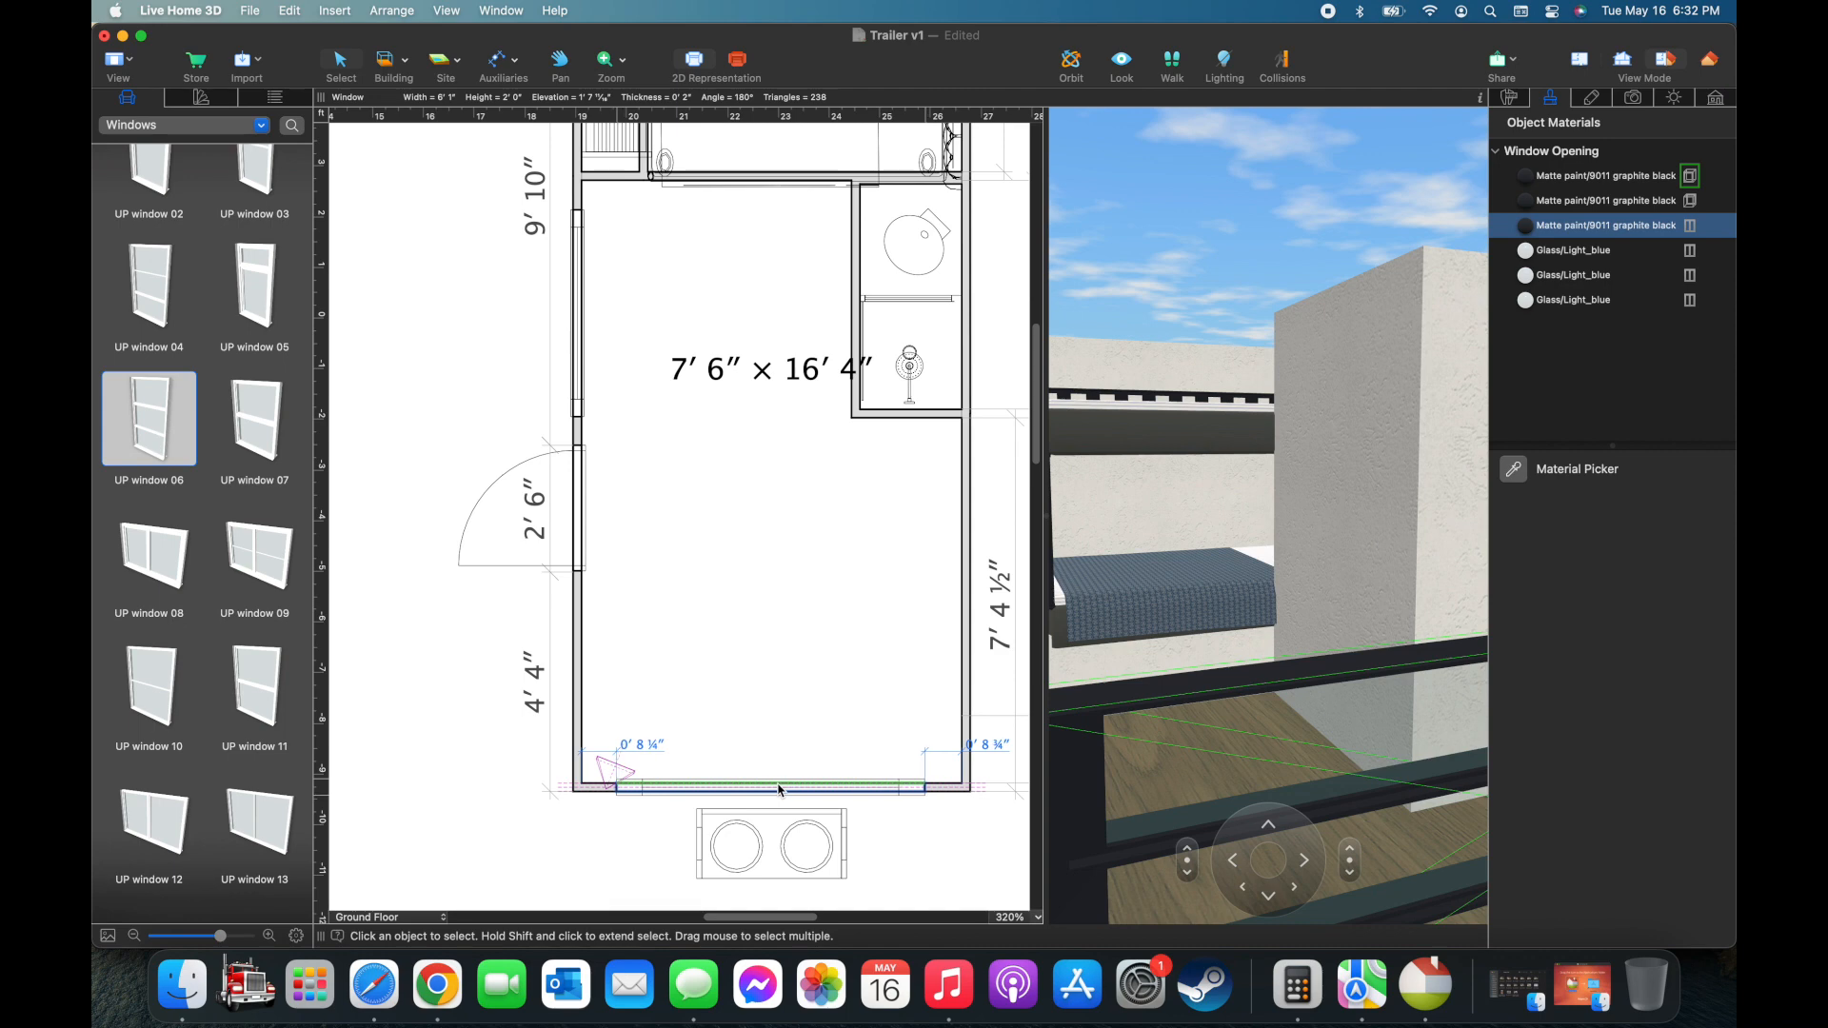
# Check the gap between the lower window and the wall corner with a temporary dimension and remove it
pyautogui.scroll(3, 848, 775)
pyautogui.press('d')
pyautogui.click(977, 822)
pyautogui.click(922, 823)
pyautogui.rightClick(919, 741)
pyautogui.click(942, 748)
pyautogui.scroll(-3, 685, 629)
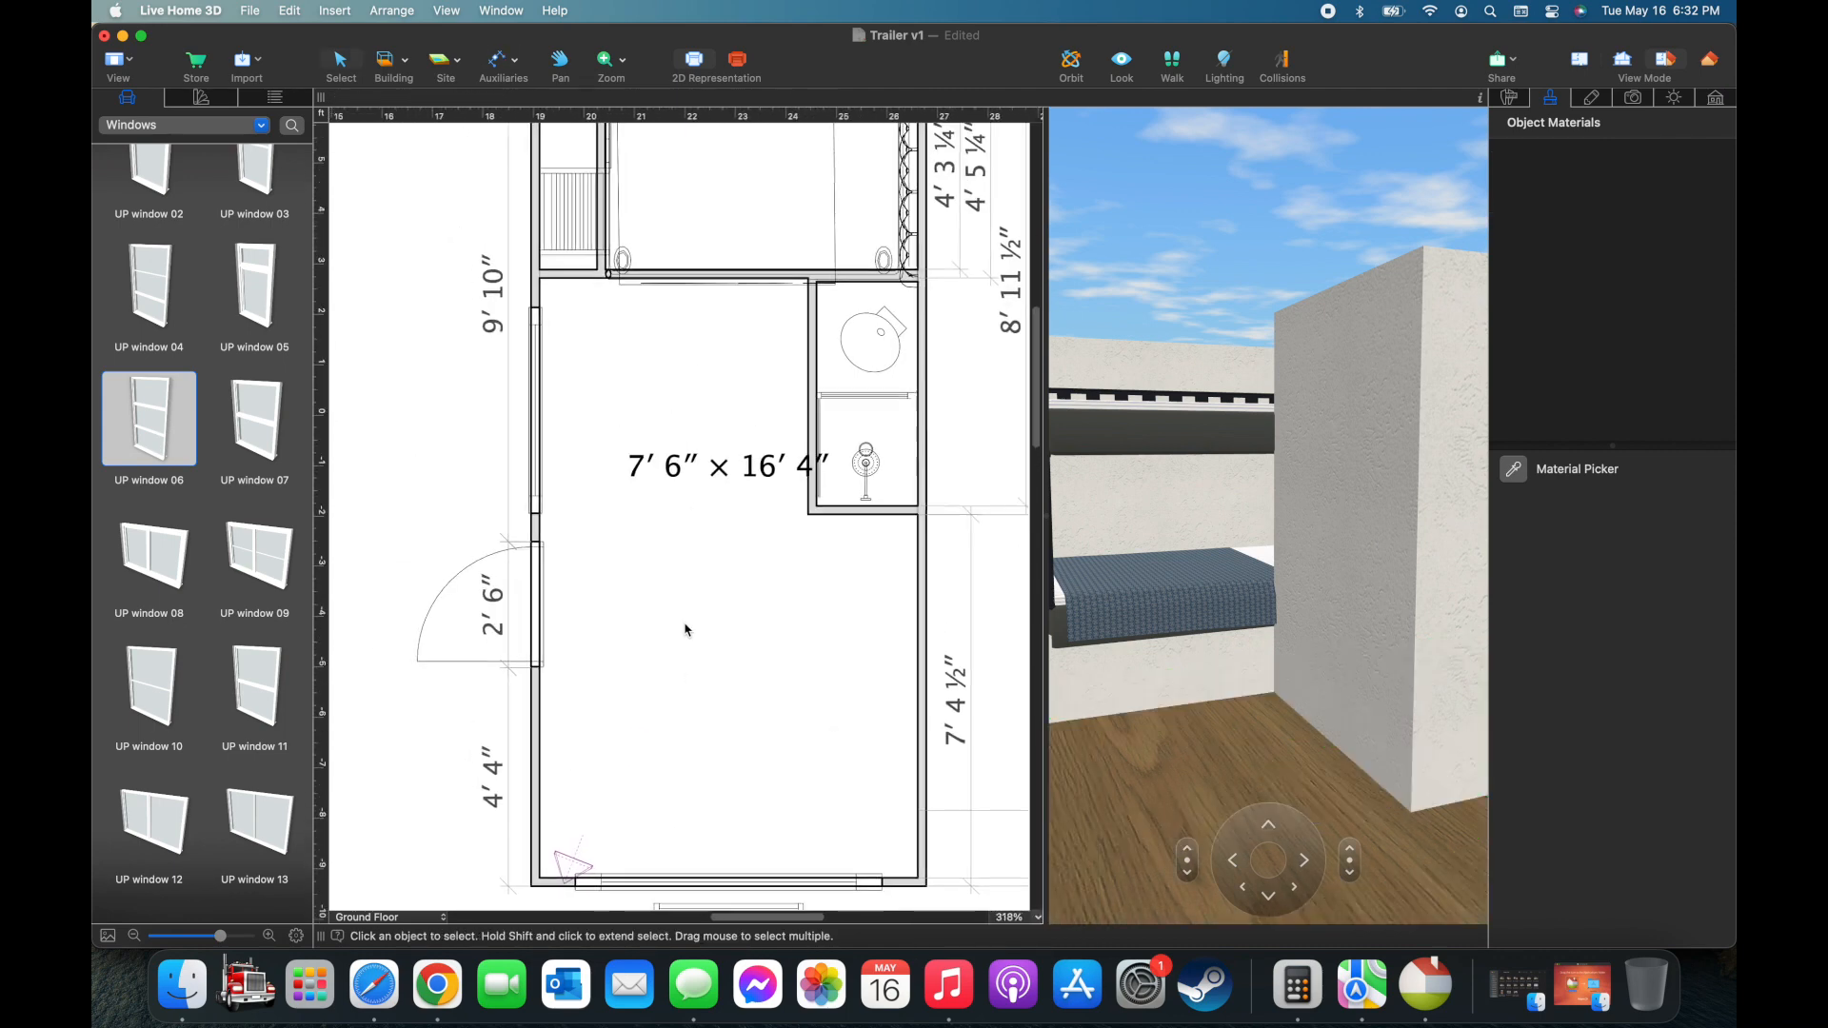
# Set the elevation of the window in the lower outer wall to 3' 8"
pyautogui.scroll(-5, 1267, 571)
pyautogui.click(1272, 599)
pyautogui.click(1509, 97)
pyautogui.click(1712, 370)
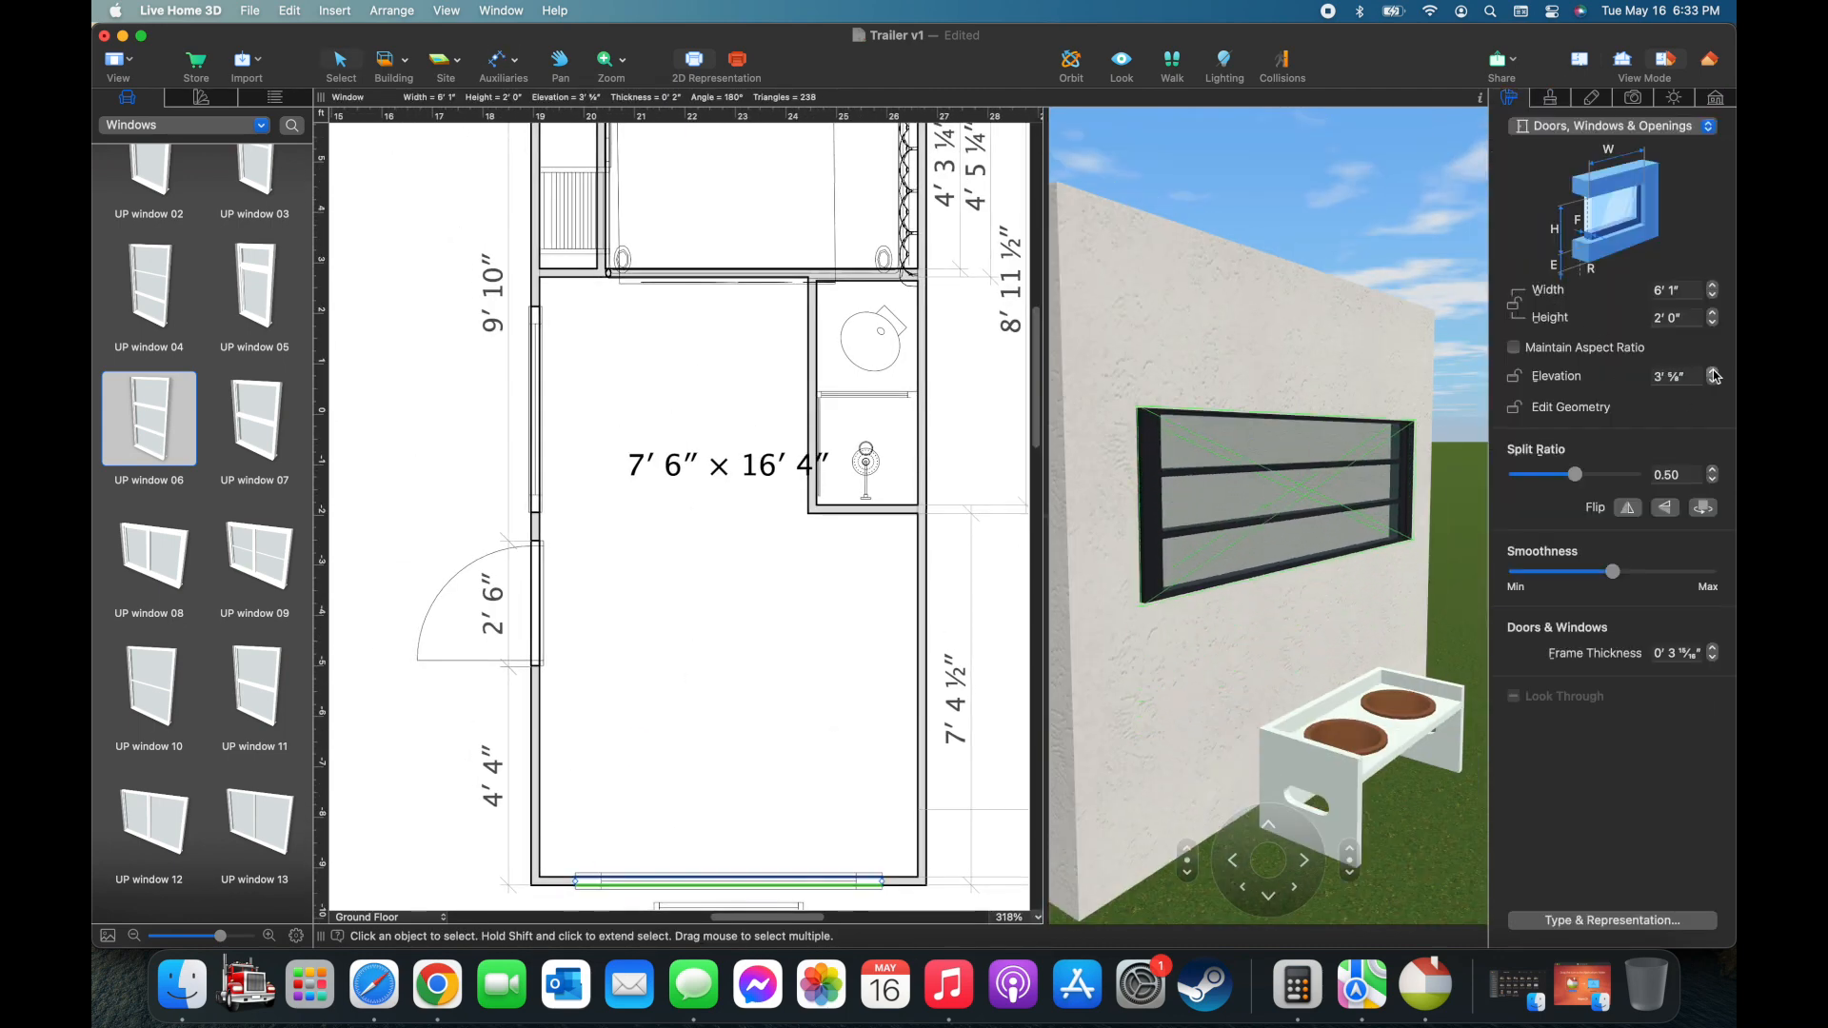
pyautogui.click(1712, 381)
pyautogui.moveTo(1214, 667); pyautogui.dragTo(1306, 861)
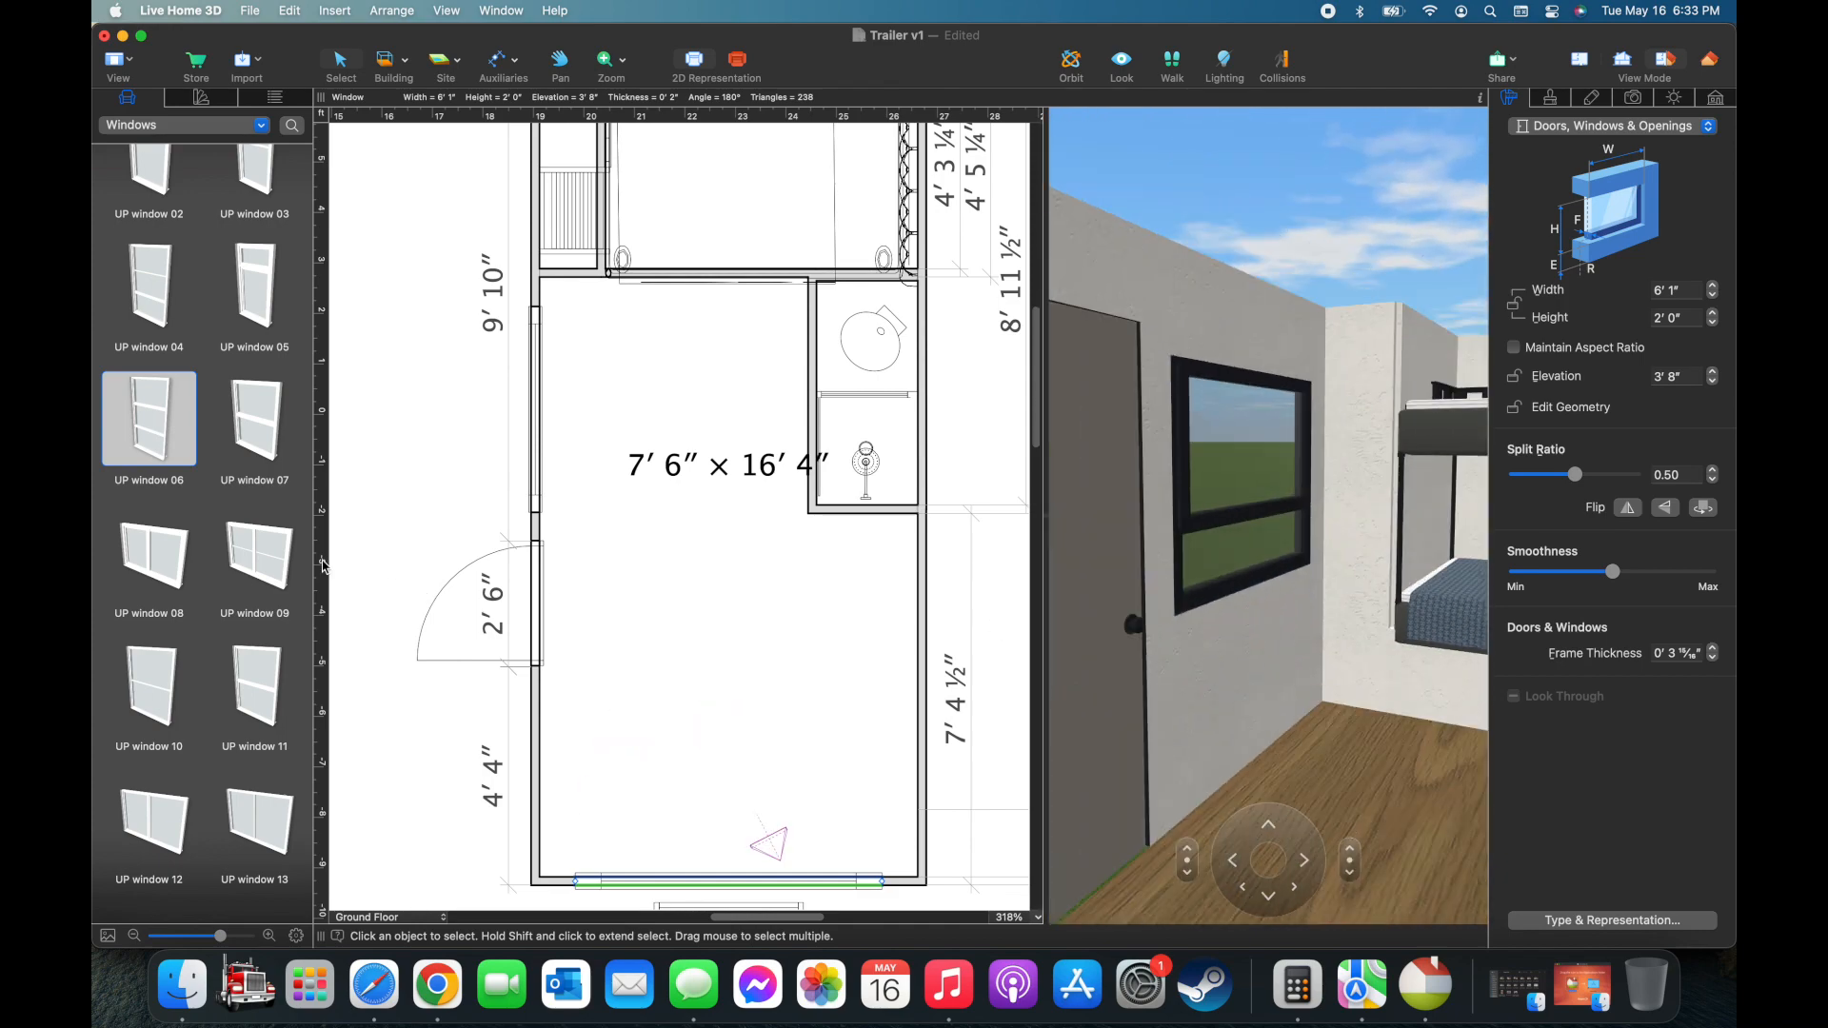
# Add UP window 10 to the middle of the open floor area
pyautogui.scroll(-2, 264, 426)
pyautogui.click(254, 514)
pyautogui.moveTo(150, 600); pyautogui.dragTo(733, 595)
# Set the width of the new small window to 2' 1"
pyautogui.click(1691, 290)
pyautogui.press('BackSpace')
pyautogui.press('BackSpace')
pyautogui.press('BackSpace')
pyautogui.press('BackSpace')
pyautogui.write('1')
pyautogui.press('Left')
pyautogui.press('Left')
pyautogui.press('Left')
pyautogui.press('BackSpace')
pyautogui.write('2')
pyautogui.press('Return')
# Unlock the small window's aspect ratio and adjust its height
pyautogui.click(1593, 347)
pyautogui.click(1680, 318)
pyautogui.press('BackSpace')
pyautogui.click(1713, 323)
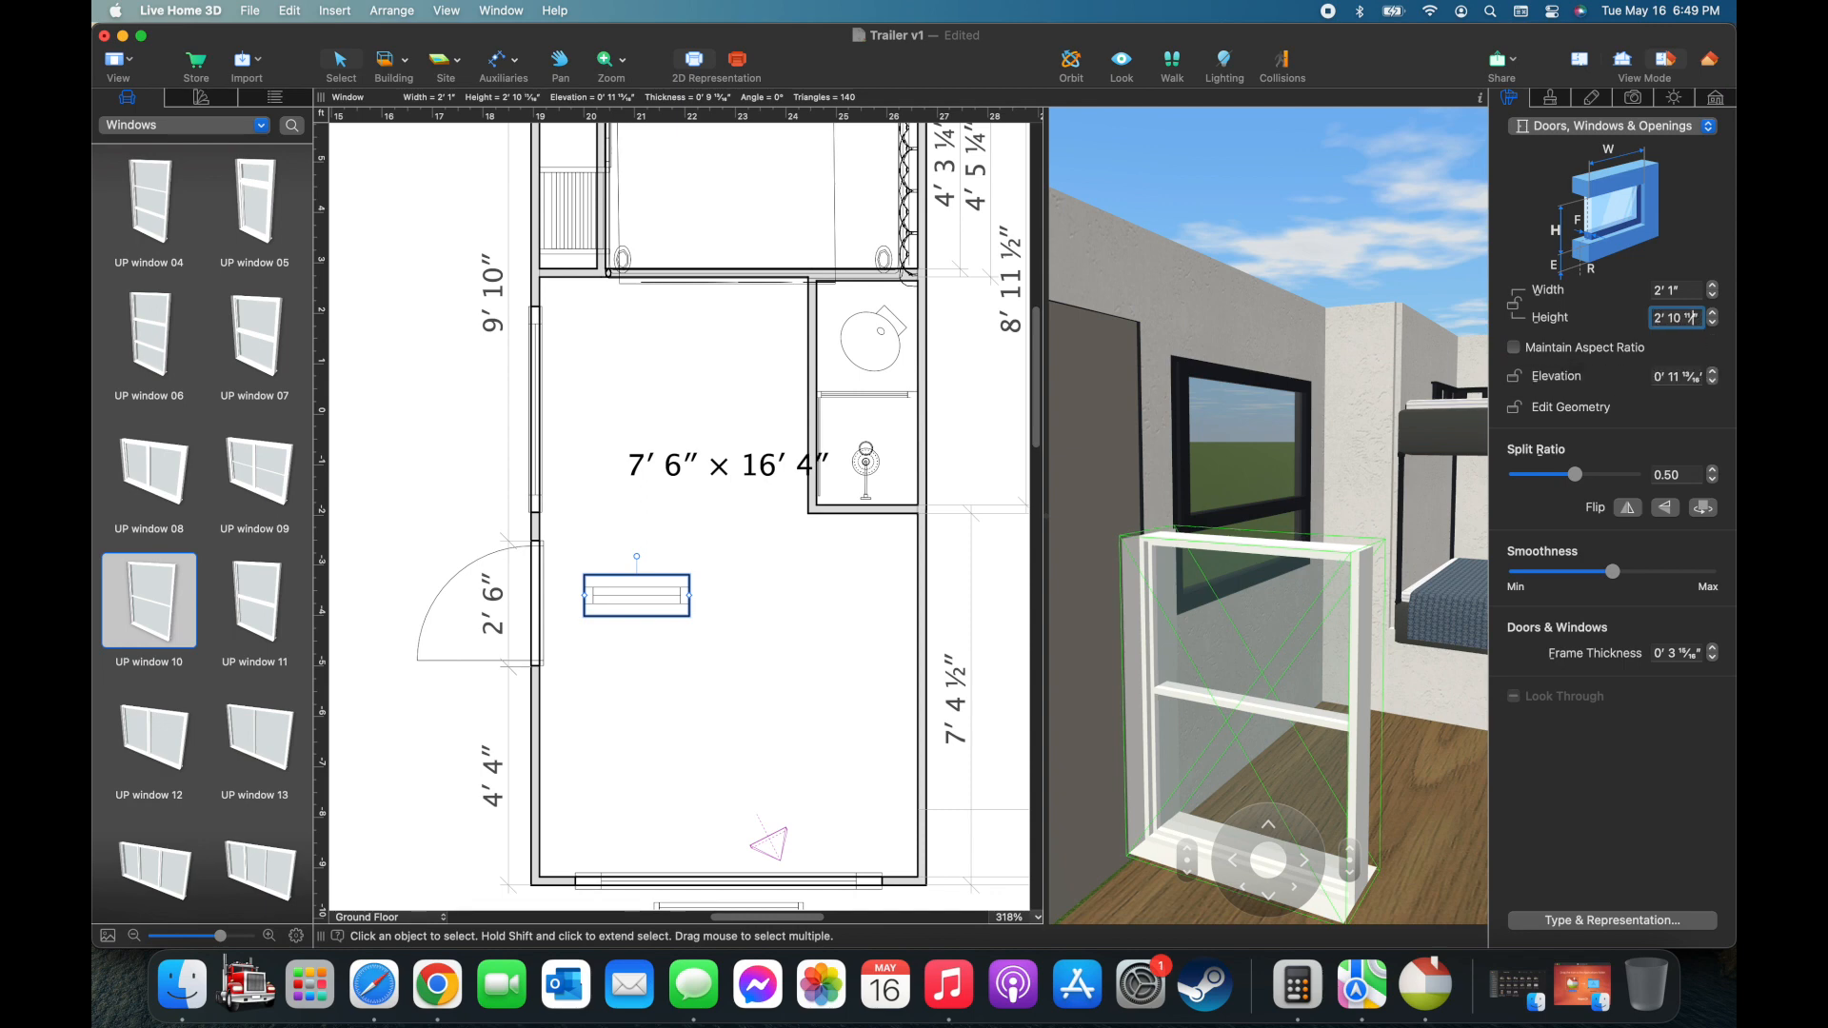
pyautogui.press('Return')
# Set the frame thickness of the small window, the left-wall window and the lower-wall window to 2"
pyautogui.click(1671, 655)
pyautogui.write('2')
pyautogui.press('Return')
pyautogui.click(1248, 481)
pyautogui.click(1673, 654)
pyautogui.write('2')
pyautogui.press('Return')
pyautogui.click(729, 881)
pyautogui.click(1673, 653)
pyautogui.write('2')
pyautogui.press('Return')
# Duplicate the small window and place one copy in the left outer wall below the door
pyautogui.rightClick(672, 592)
pyautogui.click(704, 667)
pyautogui.moveTo(636, 556); pyautogui.dragTo(537, 762)
# Add temporary dimensions from the small left-wall window to the door and to the lower wall
pyautogui.scroll(5, 539, 774)
pyautogui.click(502, 59)
pyautogui.click(539, 445)
pyautogui.click(539, 554)
pyautogui.click(772, 554)
pyautogui.click(541, 853)
pyautogui.click(539, 757)
pyautogui.click(867, 766)
# Adjust the small window and its two dimensions to centre it between the door and the lower wall
pyautogui.moveTo(659, 554); pyautogui.dragTo(657, 543)
pyautogui.moveTo(661, 757); pyautogui.dragTo(663, 790)
pyautogui.moveTo(530, 710); pyautogui.dragTo(530, 698)
pyautogui.moveTo(665, 791); pyautogui.dragTo(665, 760)
pyautogui.moveTo(533, 681); pyautogui.dragTo(534, 696)
pyautogui.moveTo(644, 540); pyautogui.dragTo(643, 549)
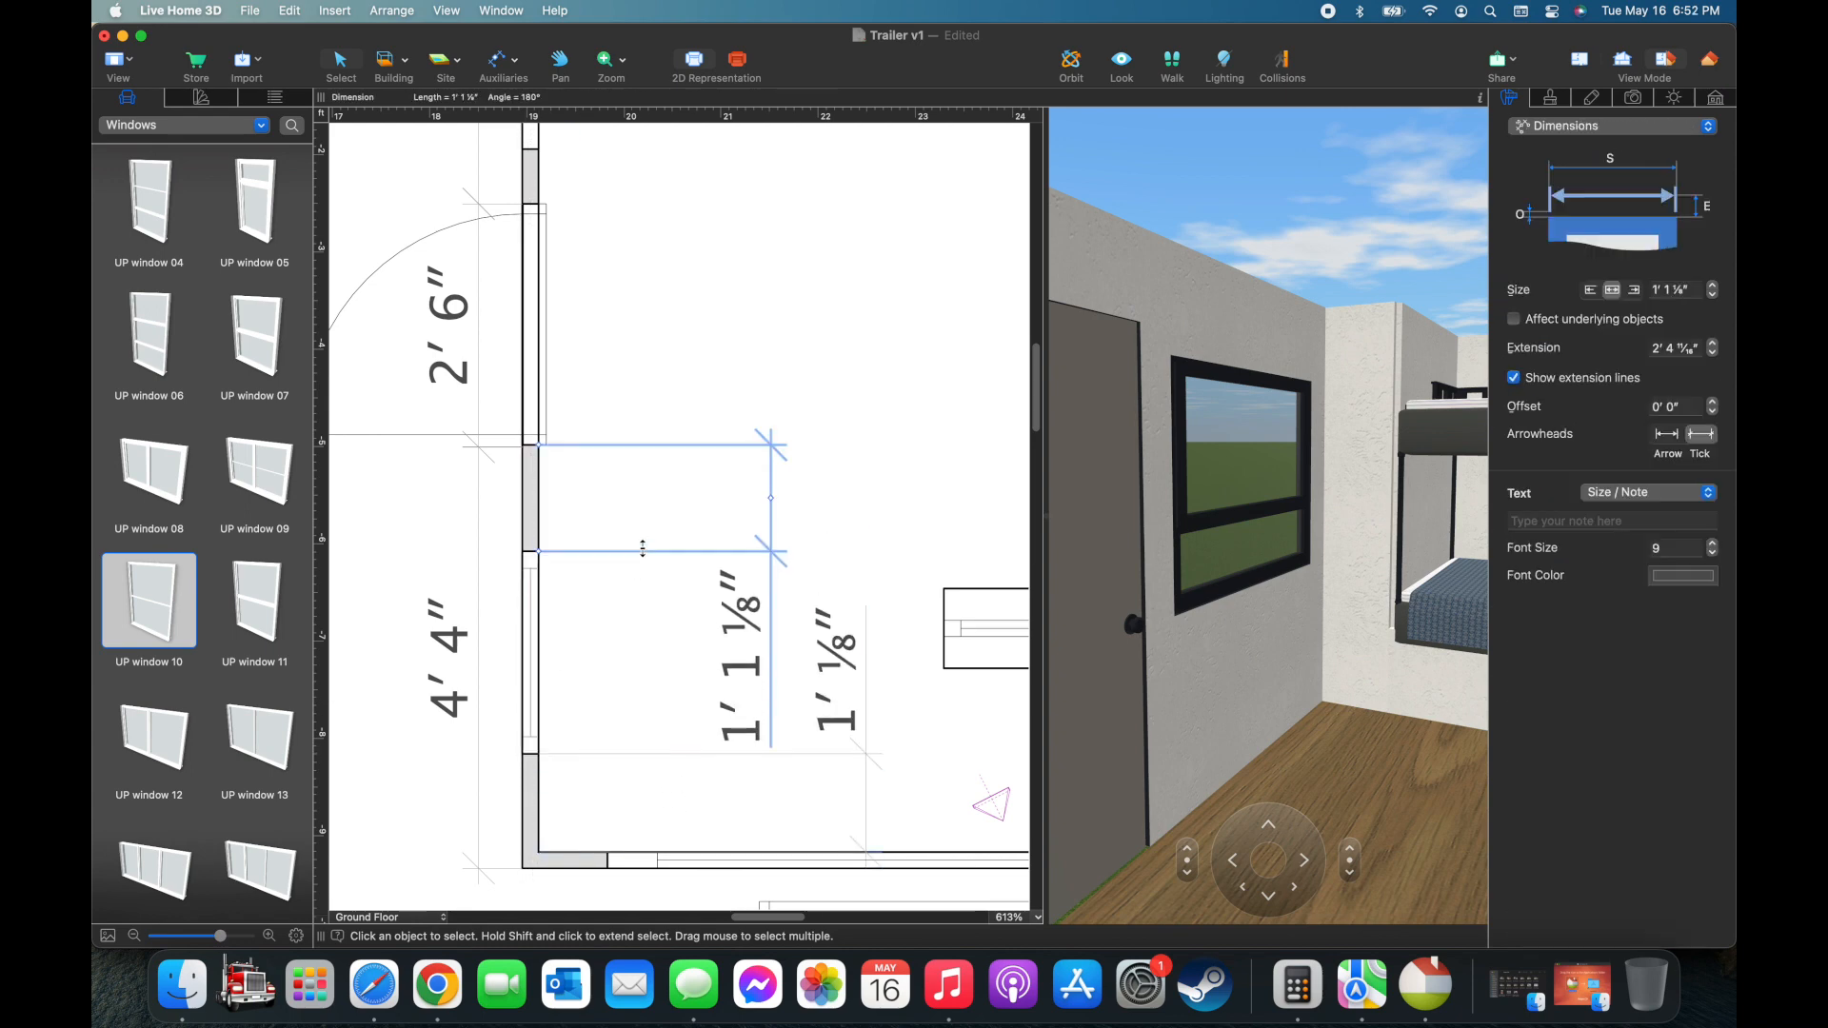
# Delete the two temporary dimensions beside the small left-wall window
pyautogui.press('Delete')
pyautogui.click(866, 769)
pyautogui.press('Delete')
# Move the remaining small window into the right outer wall, opposite the one below the door
pyautogui.scroll(-4, 679, 516)
pyautogui.moveTo(777, 645); pyautogui.dragTo(905, 633)
pyautogui.click(633, 546)
pyautogui.scroll(3, 632, 546)
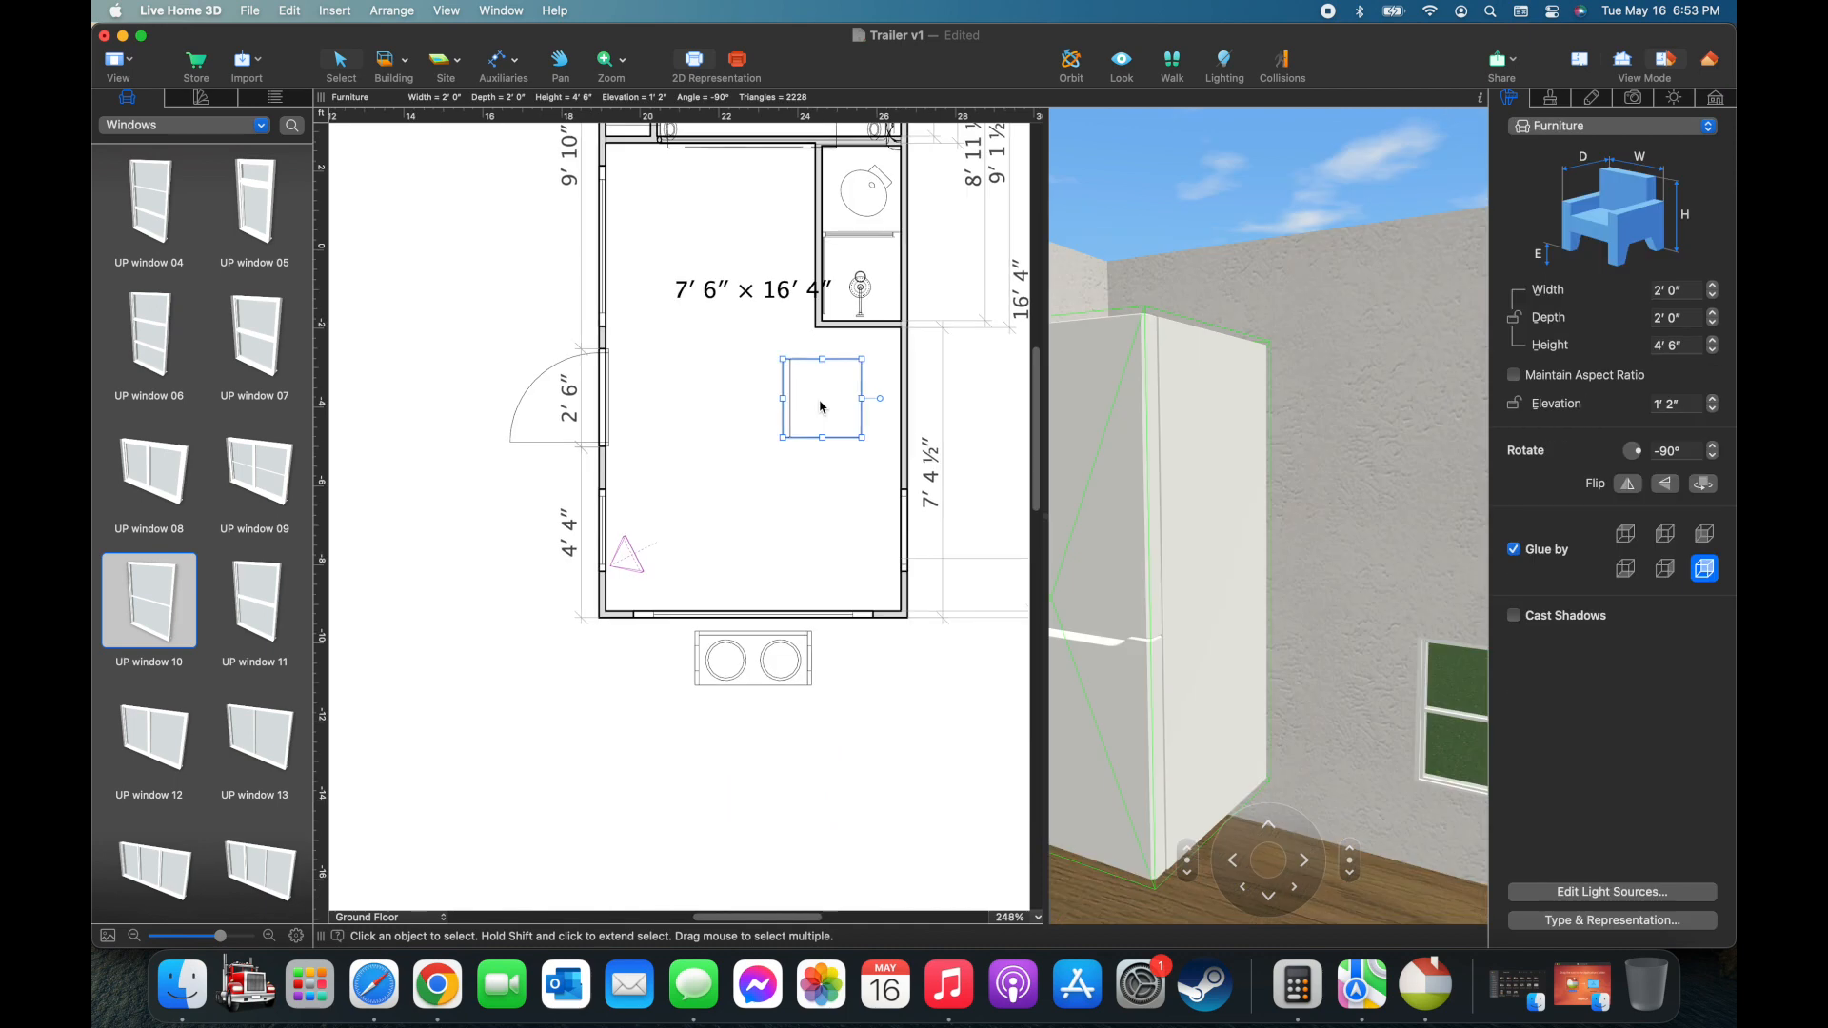
# Move the refrigerator into the corner between the bathroom's lower wall and the trailer's right outer wall
pyautogui.scroll(4, 820, 406)
pyautogui.moveTo(820, 407); pyautogui.dragTo(907, 337)
pyautogui.moveTo(1143, 604); pyautogui.dragTo(1257, 603)
pyautogui.scroll(2, 971, 603)
# Draw two walls enclosing the refrigerator on its left and lower sides, starting at the bathroom wall
pyautogui.click(394, 63)
pyautogui.click(394, 113)
pyautogui.click(753, 304)
pyautogui.click(743, 529)
pyautogui.doubleClick(952, 529)
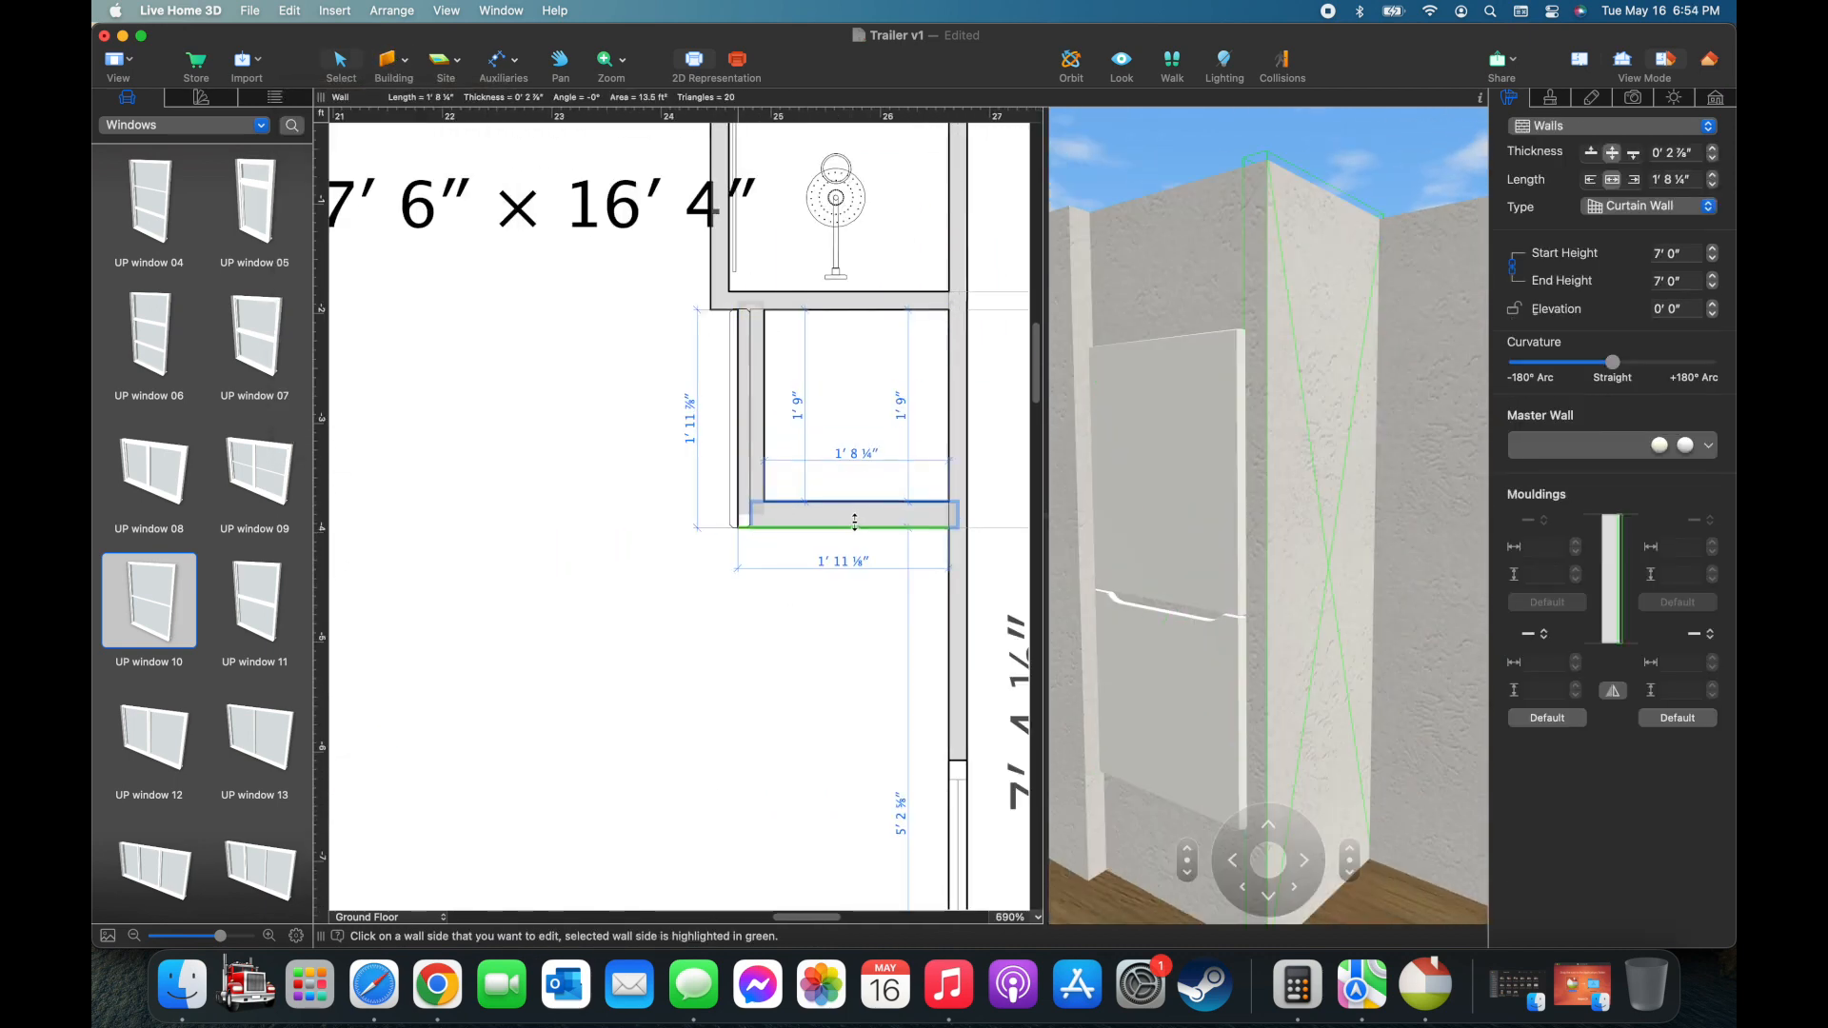
# Set the width of the heater beneath the refrigerator to 1' 8" and fine-tune its width and depth
pyautogui.click(1675, 281)
pyautogui.write('1\' 8"')
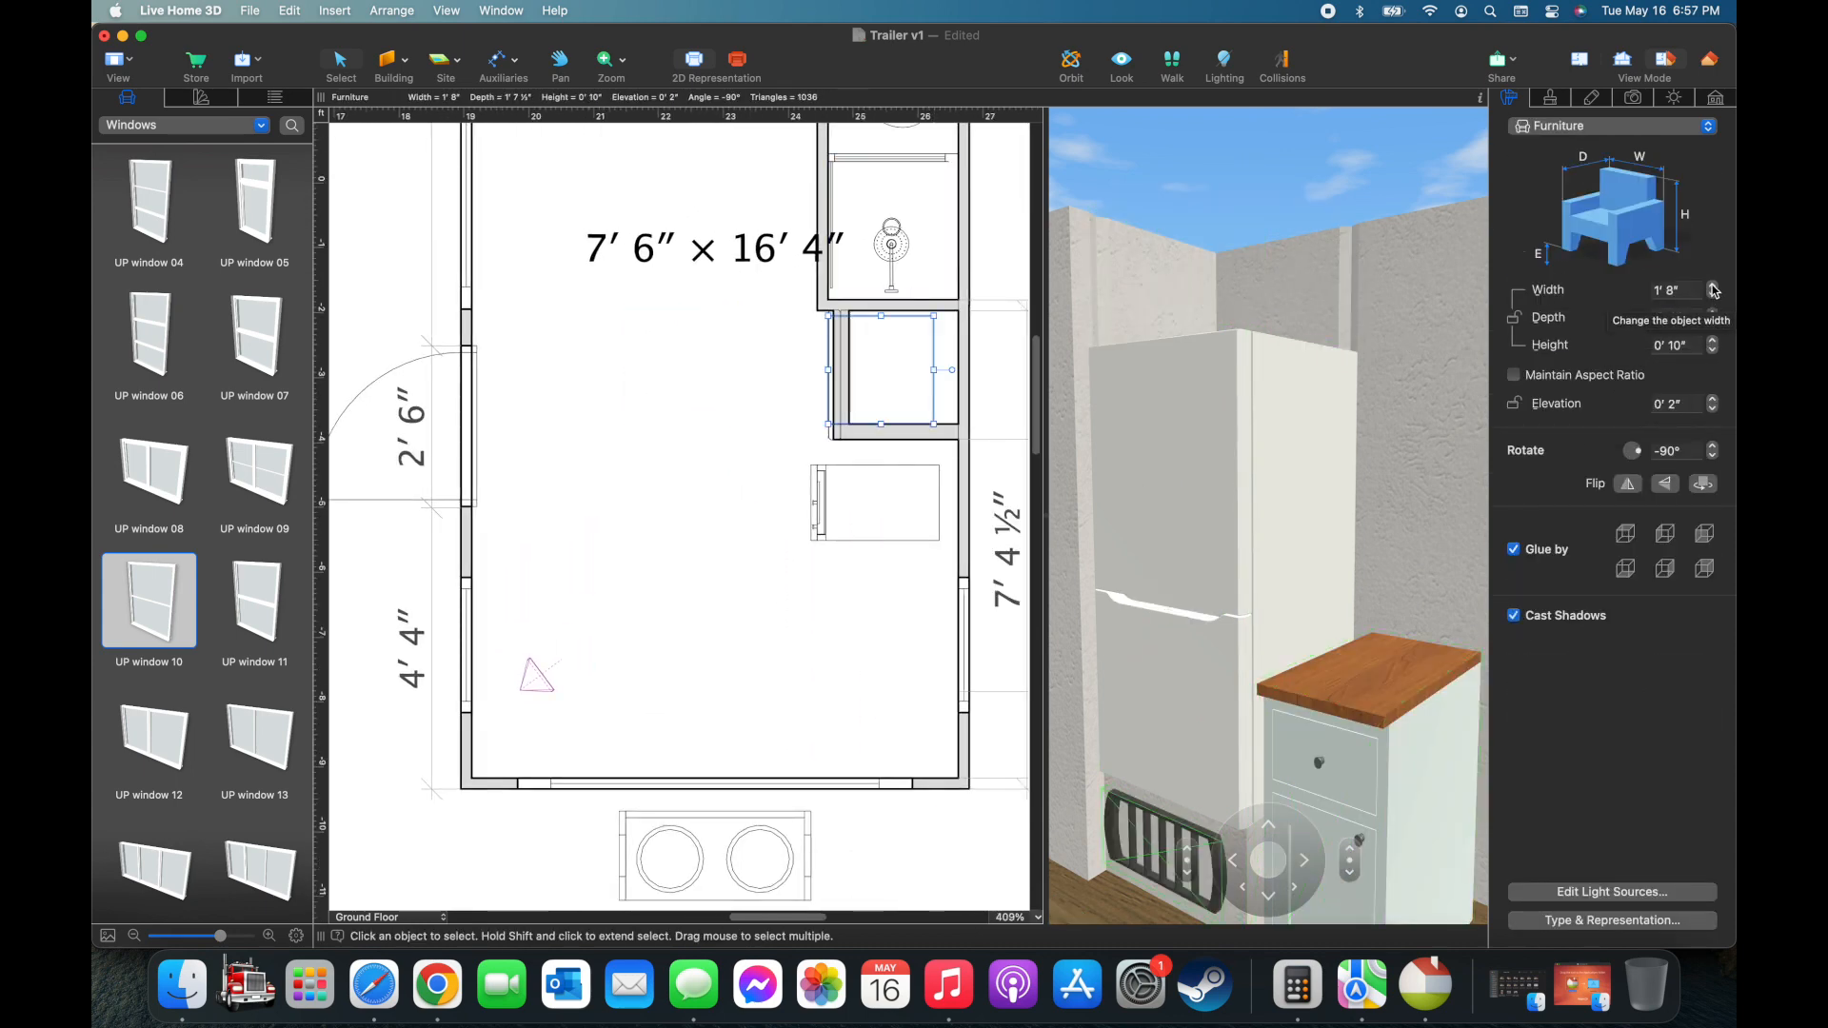
pyautogui.click(1713, 295)
pyautogui.click(1711, 296)
pyautogui.click(1712, 312)
pyautogui.click(1712, 322)
# Move the base cabinet up against the refrigerator enclosure and shift the range hood over the cooktop
pyautogui.moveTo(881, 510); pyautogui.dragTo(900, 486)
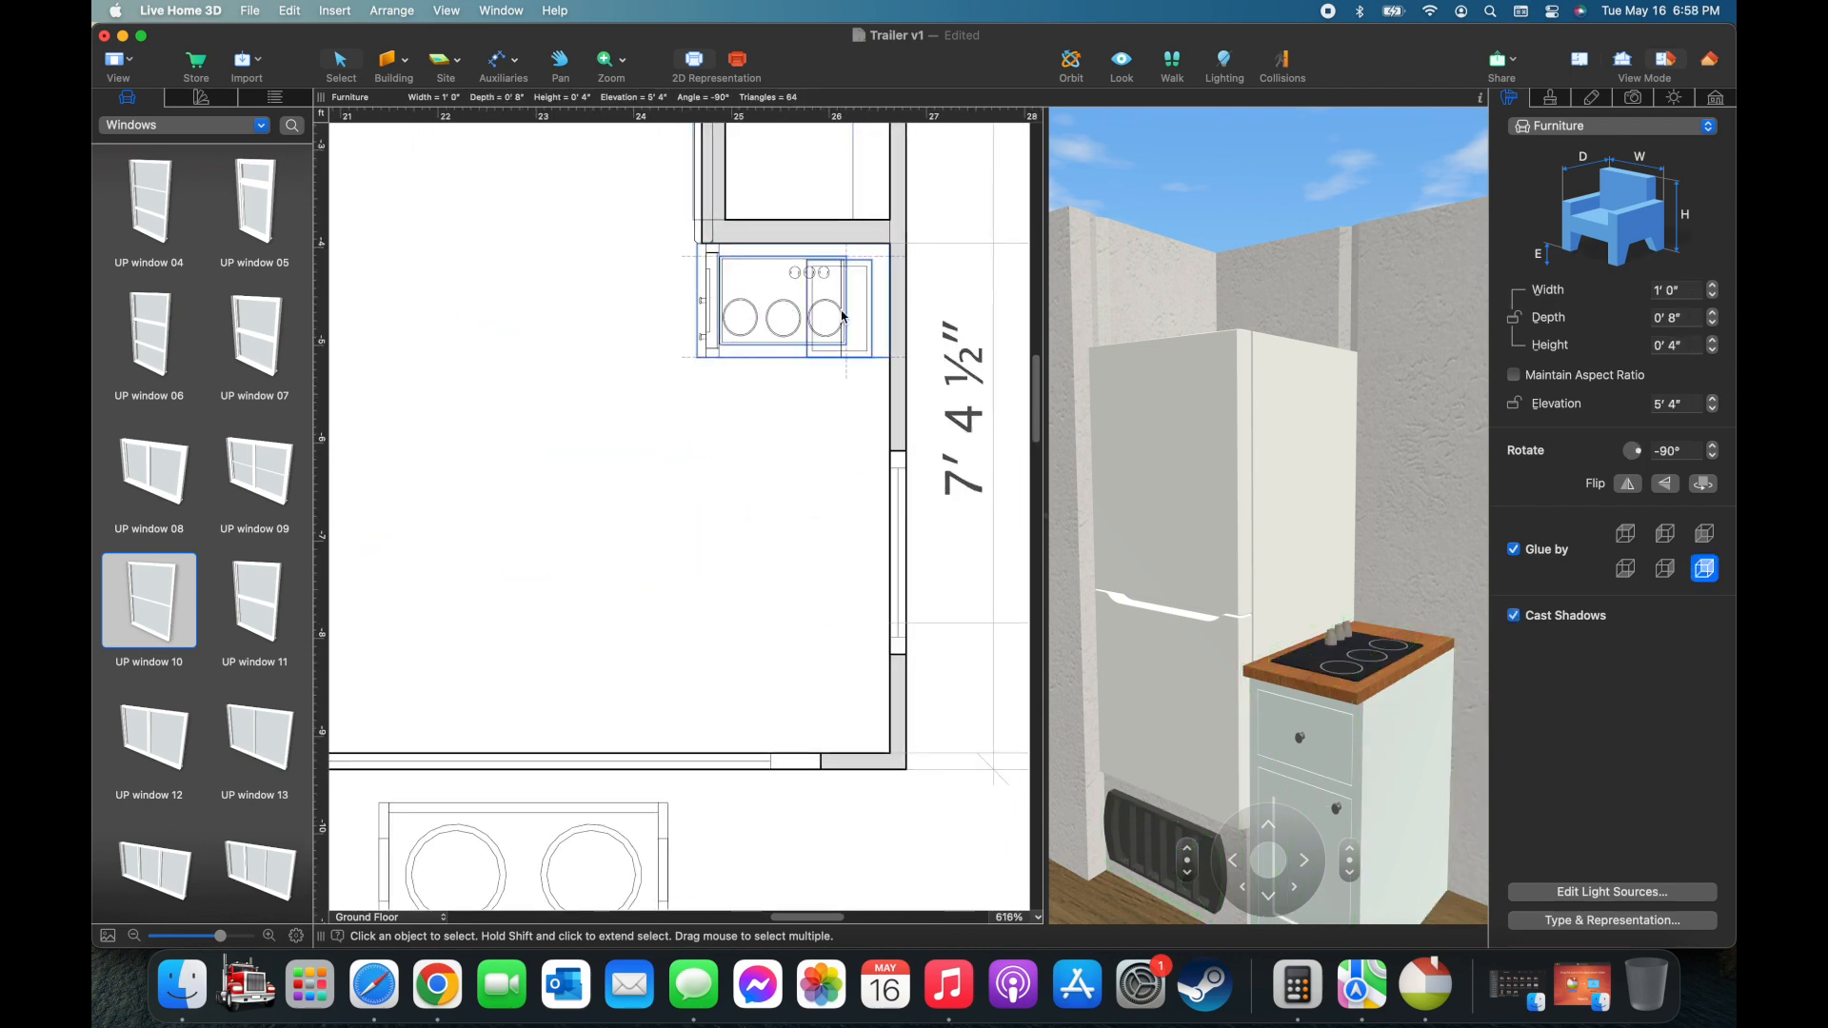
pyautogui.moveTo(845, 318); pyautogui.dragTo(861, 322)
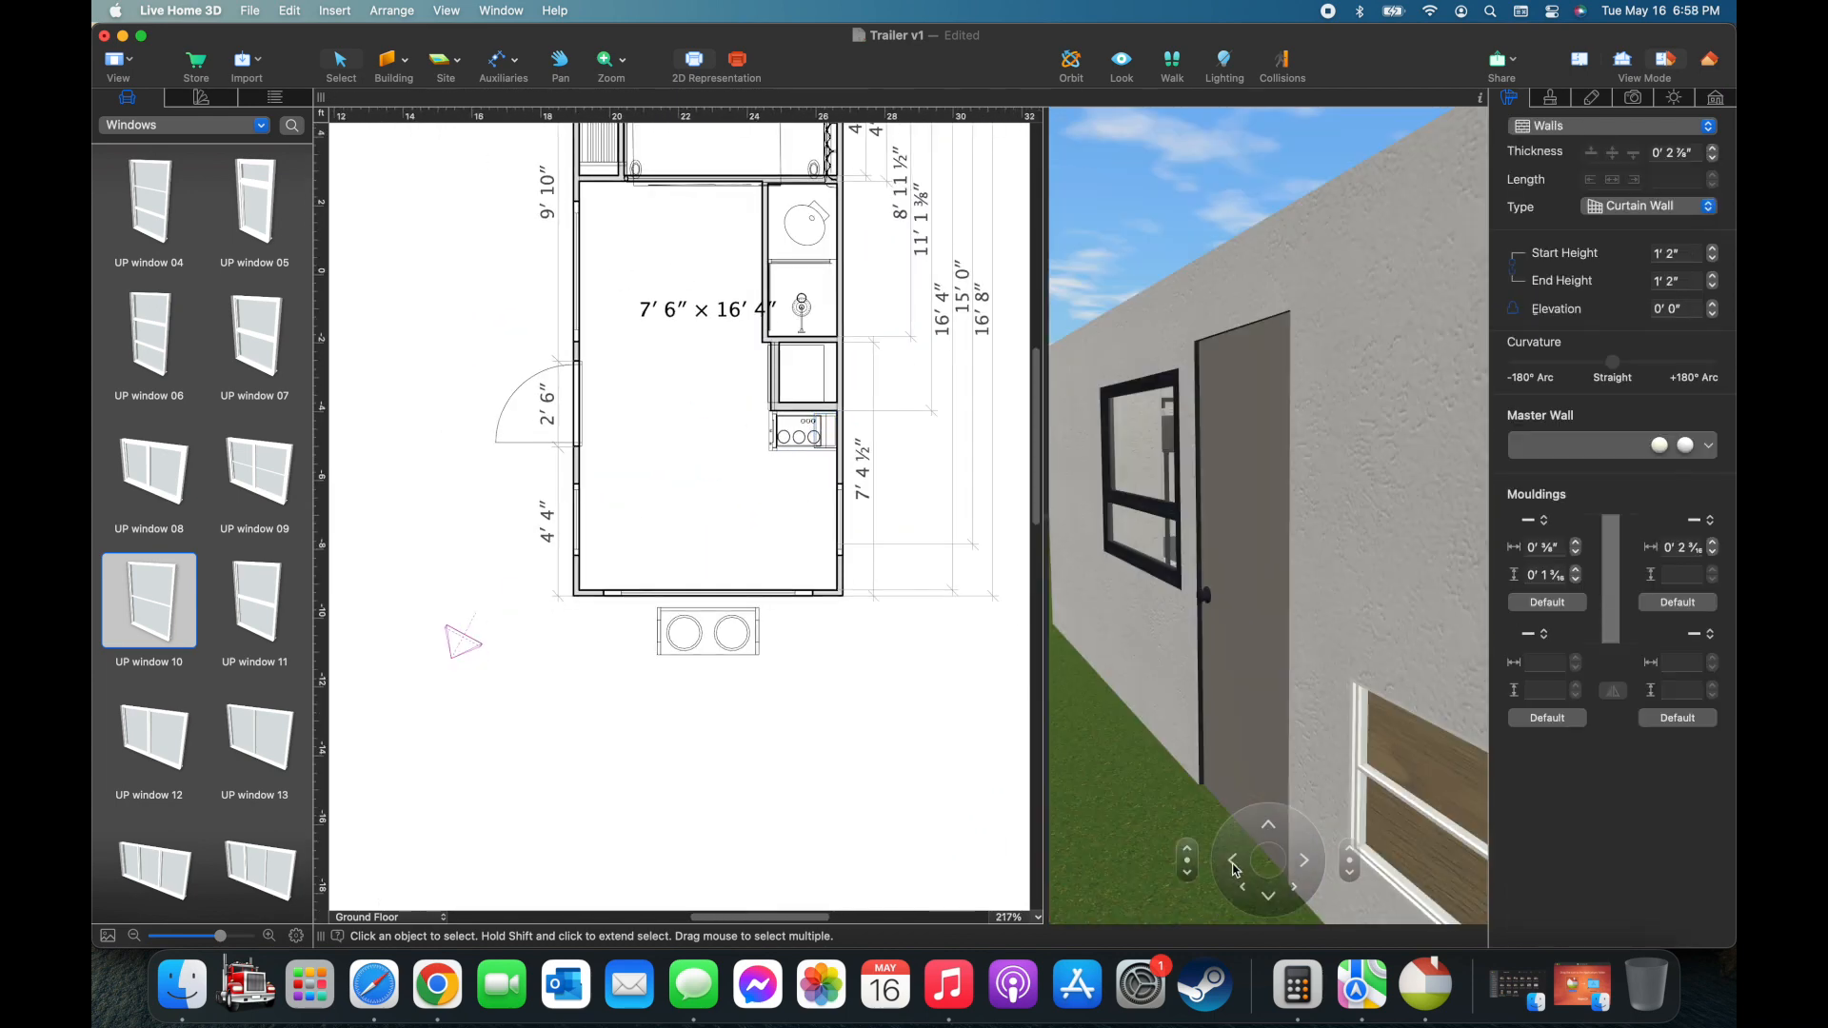
# Make the entry door invisible to open the view into the trailer
pyautogui.click(574, 468)
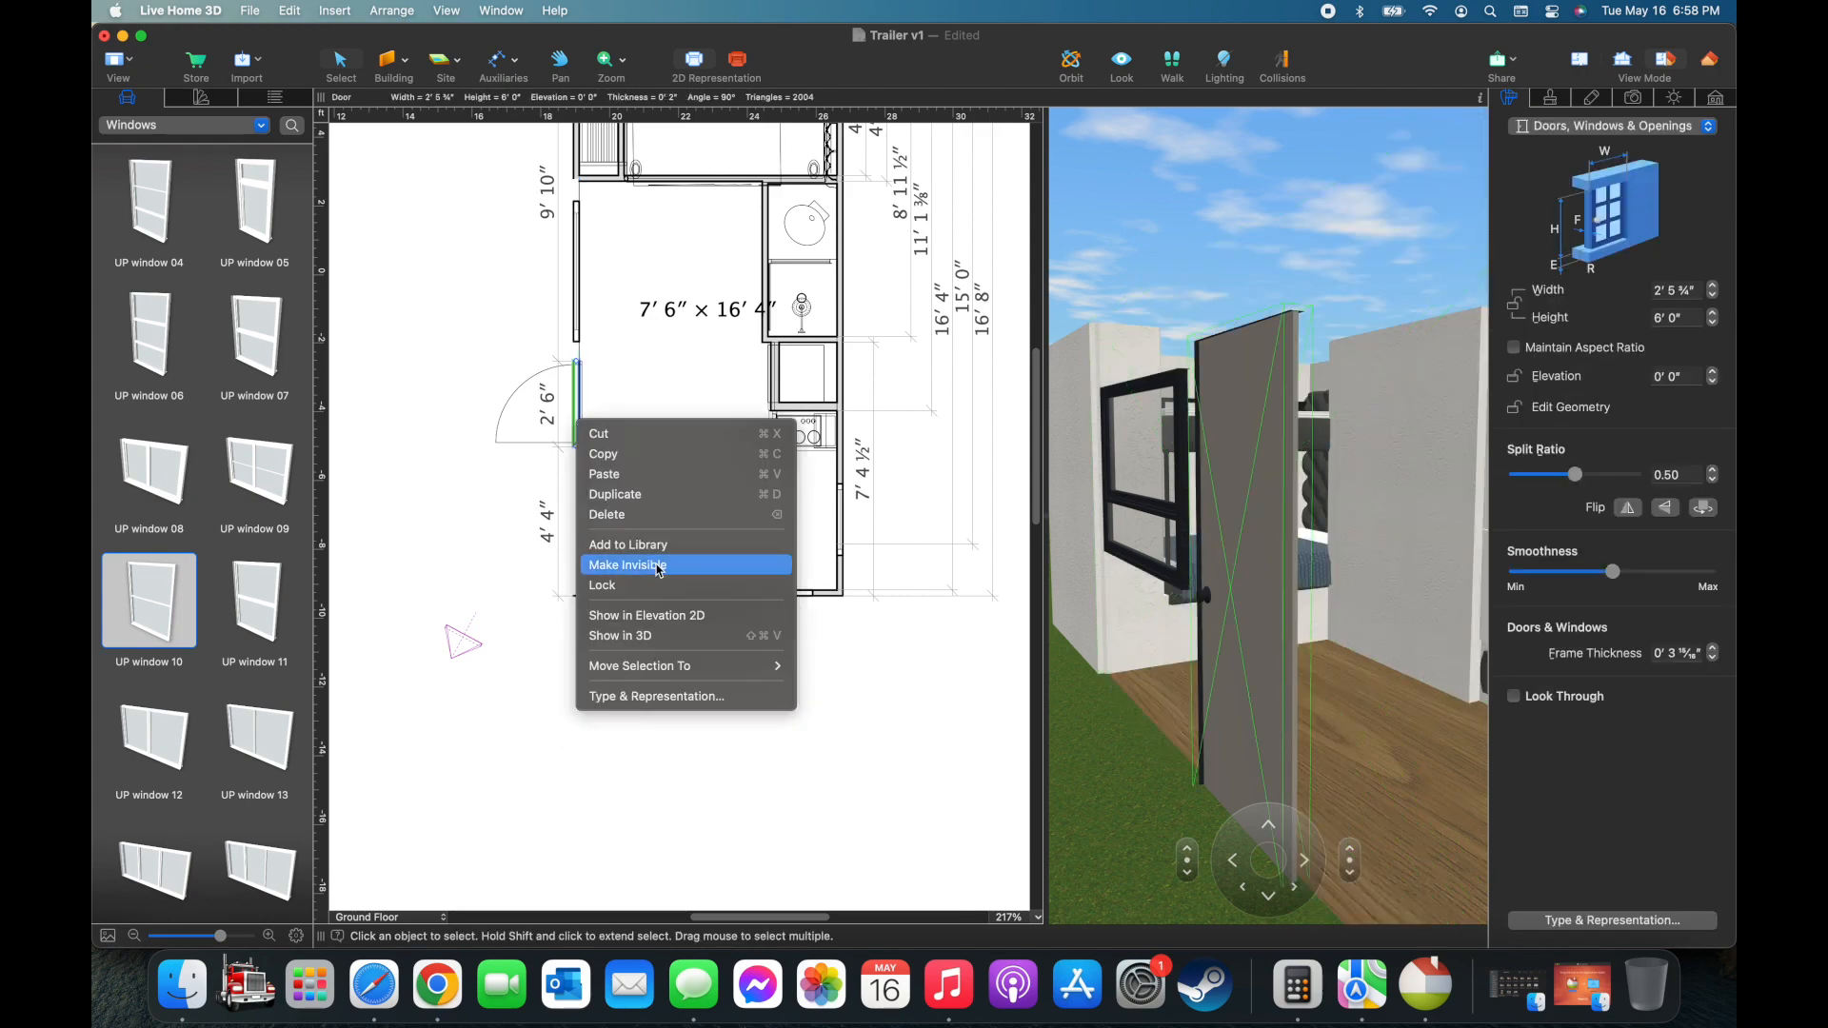
pyautogui.click(686, 563)
# Nudge the kitchen base cabinets below the cooktop against the right outer wall
pyautogui.click(849, 509)
pyautogui.moveTo(848, 502); pyautogui.dragTo(857, 501)
pyautogui.scroll(8, 856, 501)
pyautogui.scroll(8, 1269, 511)
pyautogui.moveTo(492, 502); pyautogui.dragTo(496, 502)
pyautogui.scroll(6, 632, 371)
pyautogui.scroll(-3, 633, 371)
pyautogui.moveTo(411, 788); pyautogui.dragTo(415, 787)
pyautogui.scroll(-8, 747, 620)
# Position the base cabinets along the lower wall and in the lower right corner of the kitchen
pyautogui.moveTo(746, 620); pyautogui.dragTo(746, 649)
pyautogui.scroll(-5, 836, 557)
pyautogui.scroll(-5, 836, 557)
pyautogui.click(852, 714)
pyautogui.scroll(3, 967, 359)
pyautogui.scroll(-8, 1237, 428)
pyautogui.moveTo(874, 824); pyautogui.dragTo(965, 830)
pyautogui.scroll(-5, 622, 772)
pyautogui.scroll(5, 623, 772)
# Duplicate the right-hand base cabinet, flip the copy and fit it along the kitchen's left side
pyautogui.rightClick(863, 611)
pyautogui.click(916, 687)
pyautogui.moveTo(854, 573); pyautogui.dragTo(494, 575)
pyautogui.click(1626, 485)
pyautogui.scroll(-2, 545, 694)
pyautogui.moveTo(737, 861); pyautogui.dragTo(632, 534)
pyautogui.scroll(5, 629, 529)
pyautogui.click(584, 534)
pyautogui.moveTo(388, 588); pyautogui.dragTo(484, 585)
pyautogui.scroll(3, 652, 438)
# Position the sink in the lower-wall counter and centre the faucet behind it
pyautogui.moveTo(695, 417); pyautogui.dragTo(714, 405)
pyautogui.click(722, 355)
pyautogui.scroll(-3, 723, 429)
pyautogui.click(711, 526)
pyautogui.click(711, 419)
pyautogui.scroll(5, 1354, 614)
pyautogui.hscroll(-5, 1354, 615)
pyautogui.click(636, 708)
pyautogui.moveTo(636, 709); pyautogui.dragTo(677, 708)
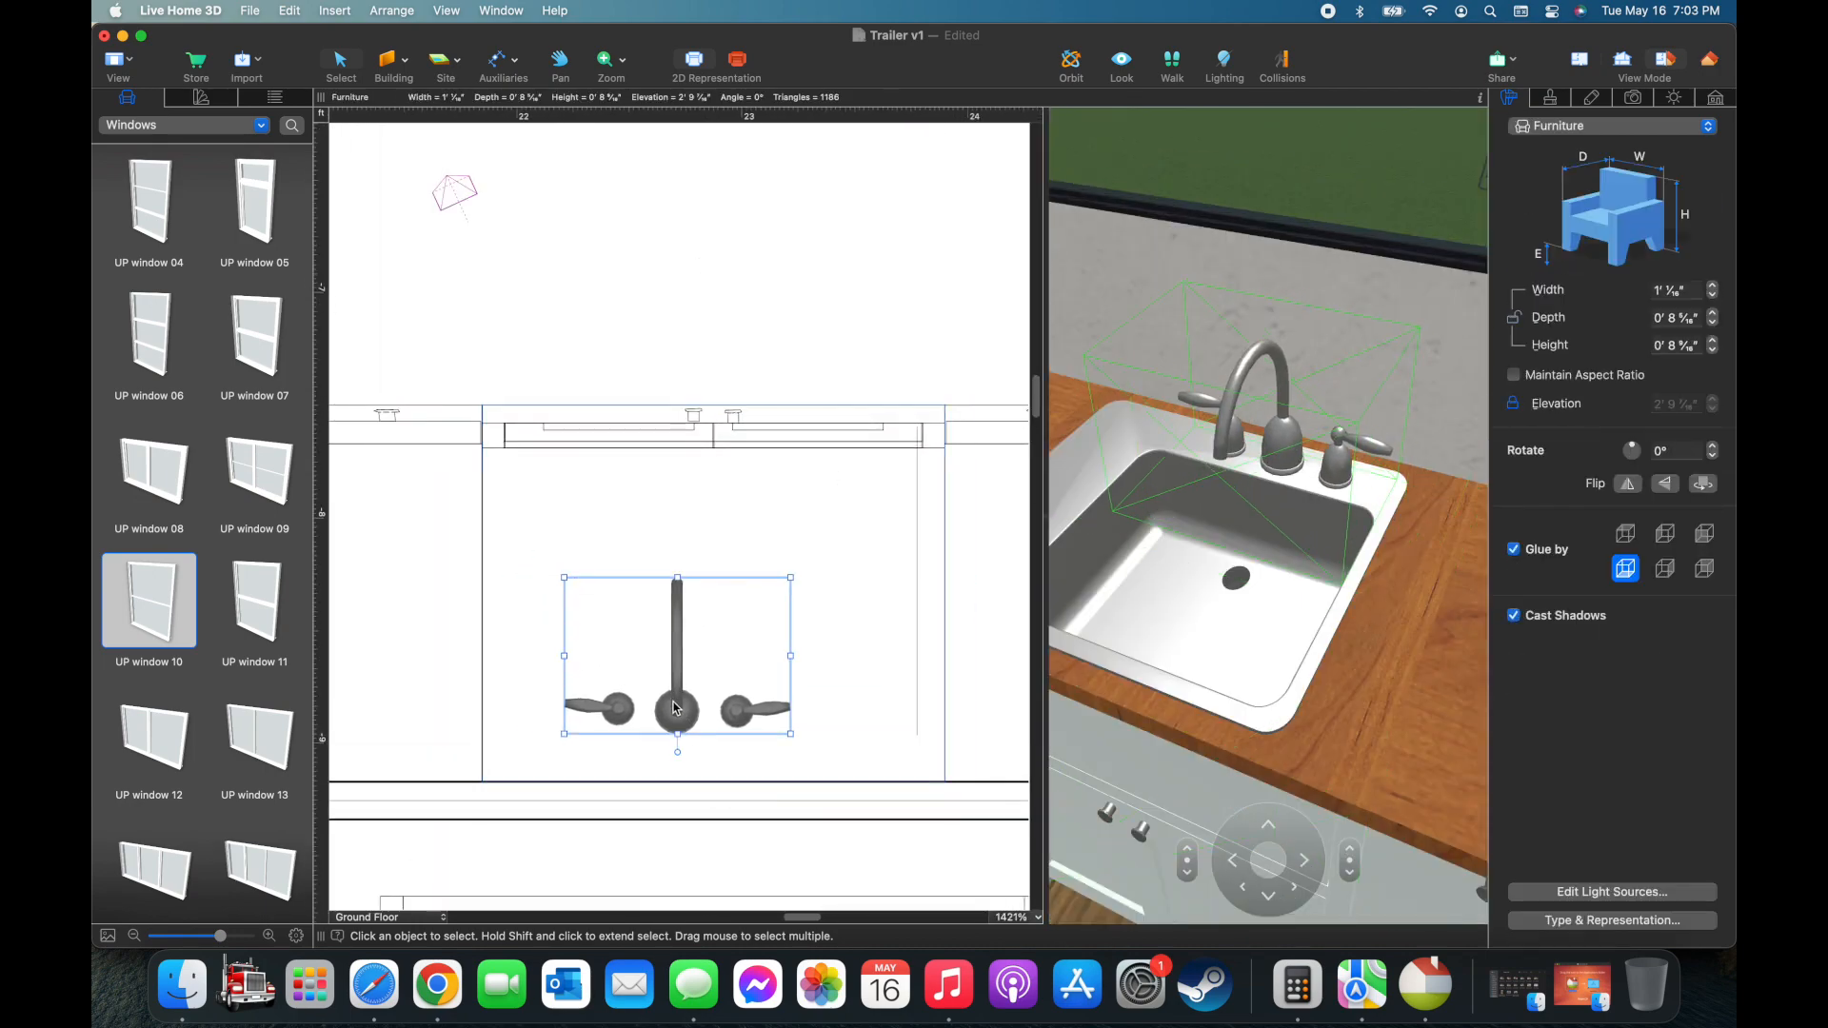
# Raise the small window in the right outer wall above the kitchen counter
pyautogui.hscroll(-2, 1208, 733)
pyautogui.scroll(-8, 1209, 728)
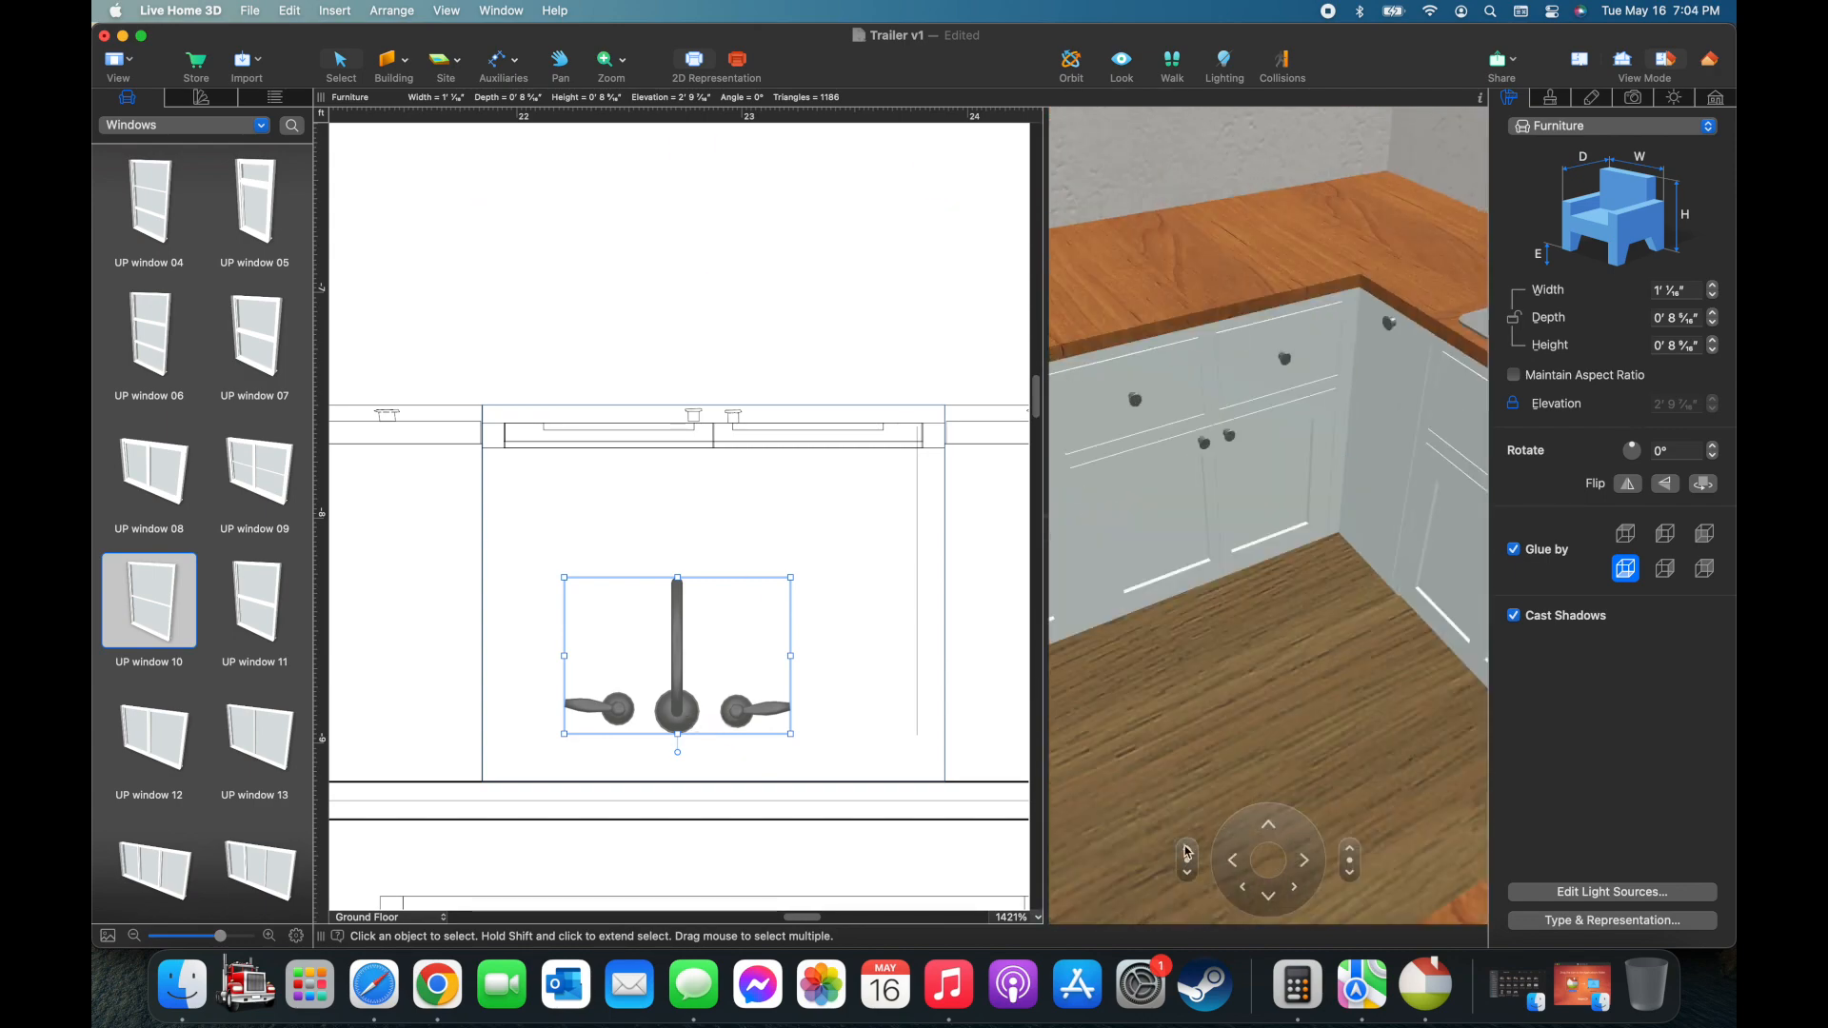
pyautogui.hscroll(8, 809, 316)
pyautogui.click(809, 322)
pyautogui.scroll(-5, 858, 429)
pyautogui.click(1712, 371)
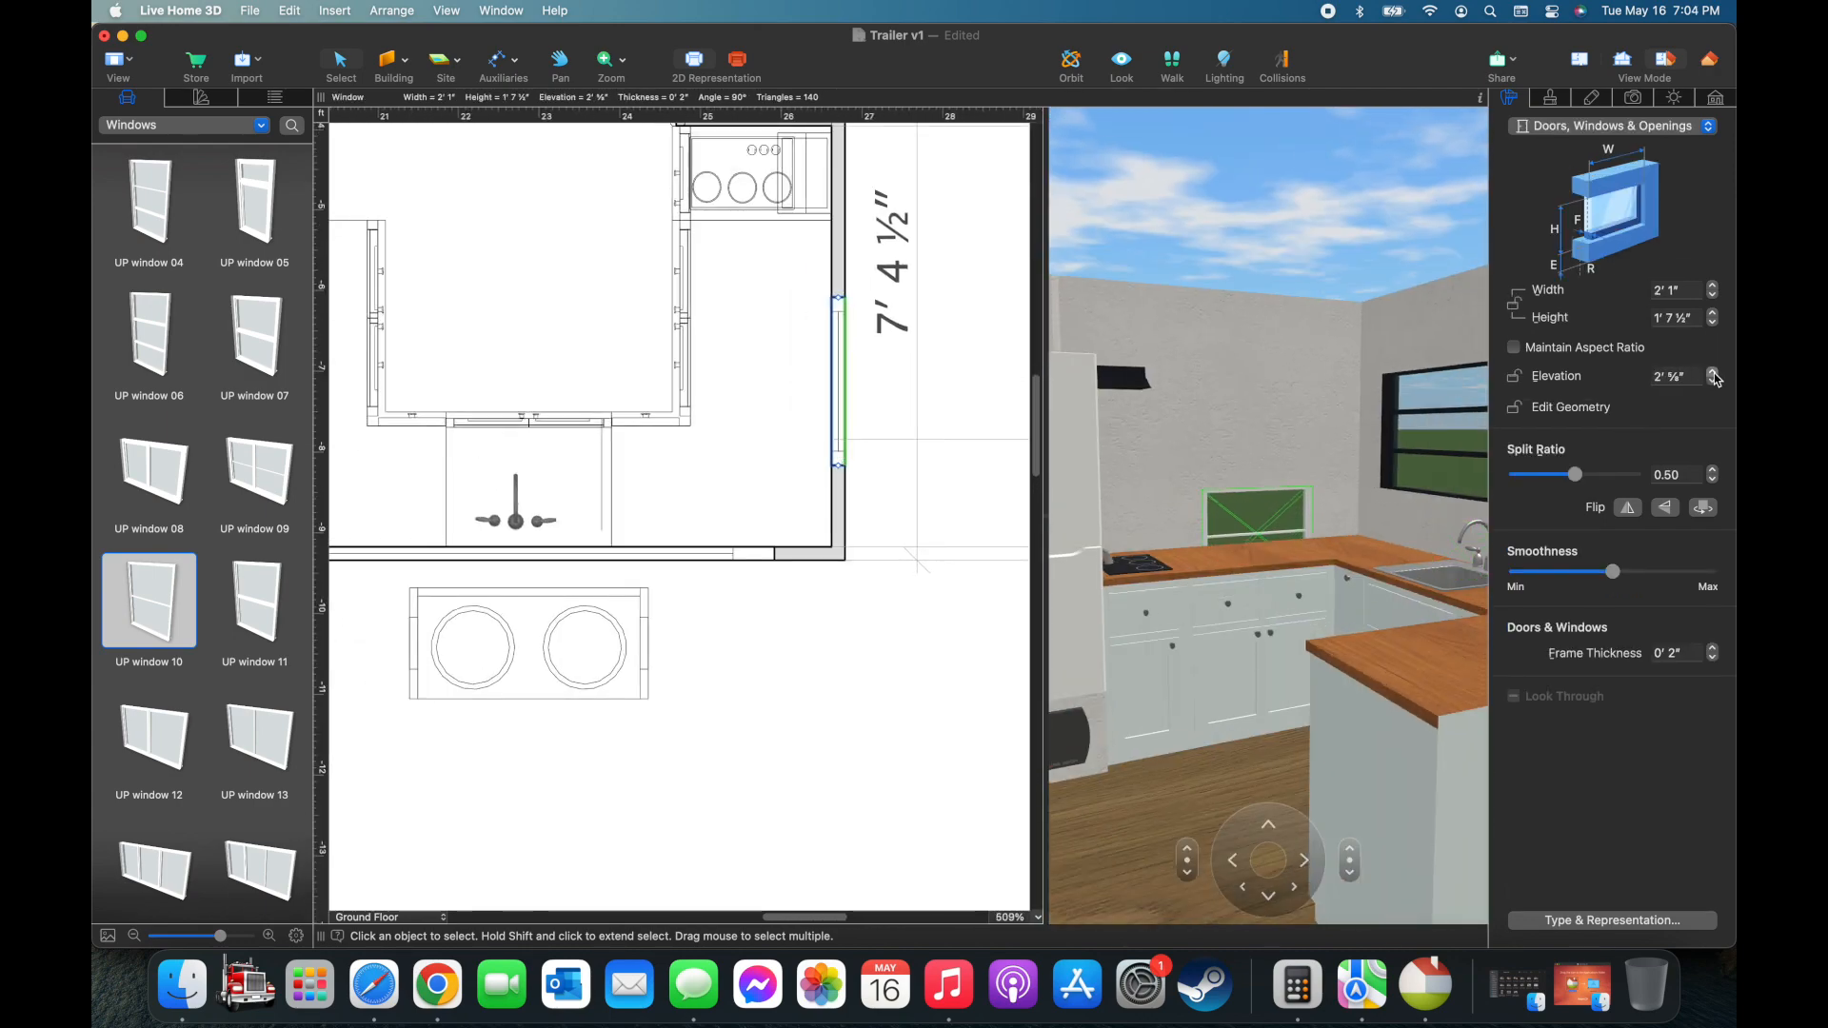
# Apply the black frame material of the large lower-wall window to the small right-wall window
pyautogui.click(1550, 97)
pyautogui.click(1609, 251)
pyautogui.click(1514, 470)
pyautogui.click(1390, 448)
pyautogui.click(1400, 468)
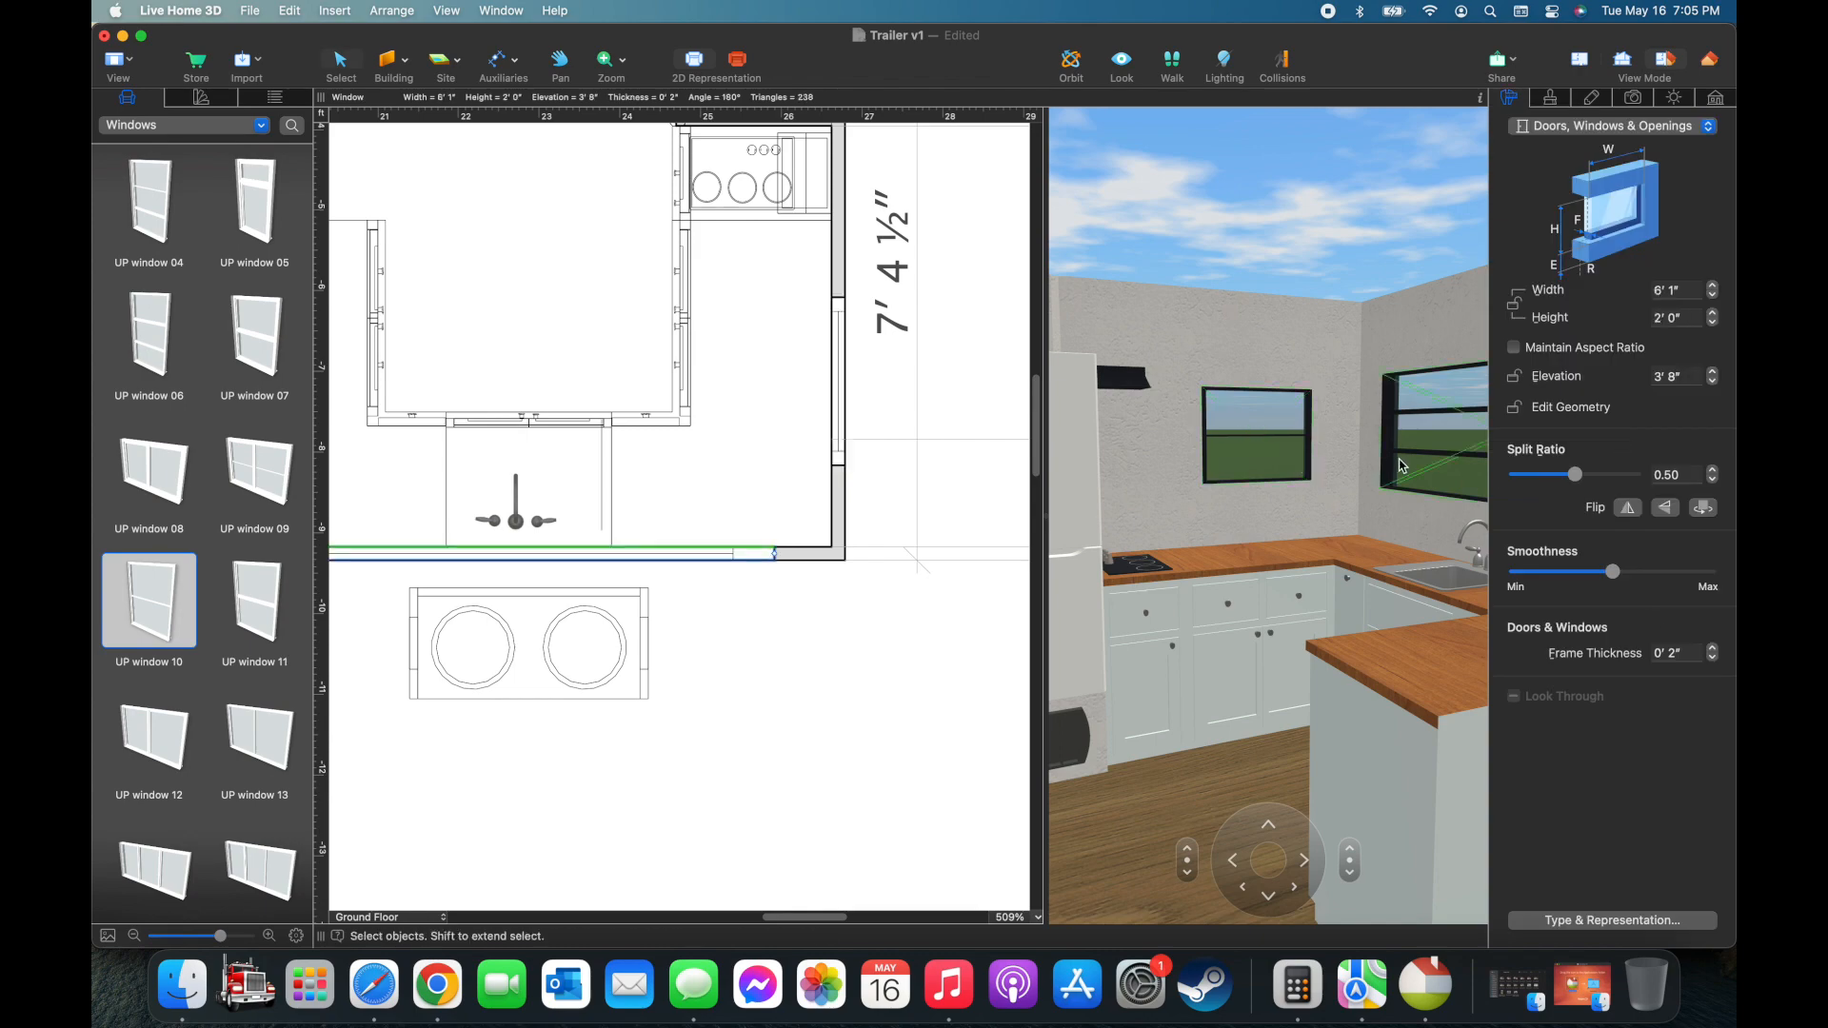
# Show the hidden small left-wall window and set its elevation to 3' 9 7/16", matching the right-wall window
pyautogui.click(1207, 468)
pyautogui.click(1678, 375)
pyautogui.click(274, 98)
pyautogui.click(186, 263)
pyautogui.click(251, 300)
pyautogui.click(1677, 375)
pyautogui.press('super+v')
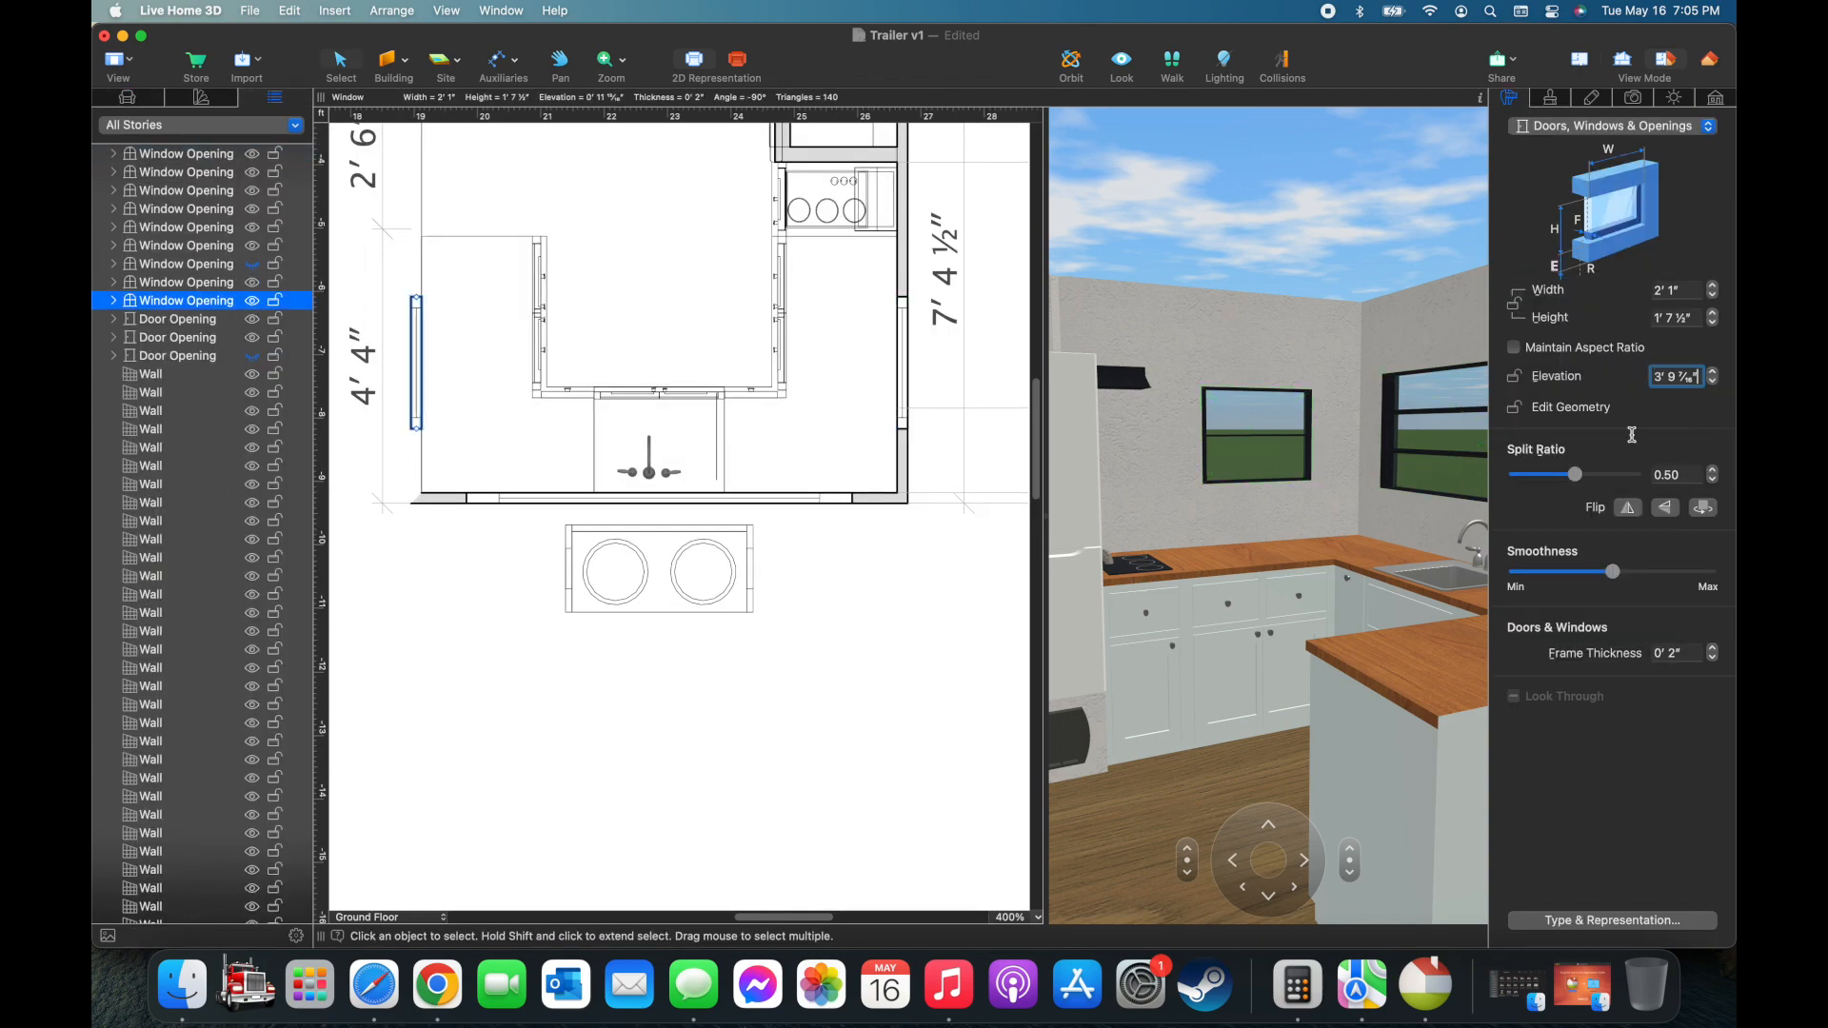
pyautogui.press('Return')
# Apply the large window's black frame material to the small left-wall window
pyautogui.click(1550, 98)
pyautogui.click(1514, 468)
pyautogui.click(1385, 447)
pyautogui.click(1603, 250)
pyautogui.click(1514, 469)
pyautogui.click(1385, 448)
# Make the hidden left-side window, the entry door and the left outer wall visible again
pyautogui.click(1327, 644)
pyautogui.moveTo(1327, 644); pyautogui.dragTo(1095, 857)
pyautogui.scroll(4, 666, 476)
pyautogui.click(251, 281)
pyautogui.click(251, 355)
pyautogui.scroll(-10, 191, 571)
pyautogui.click(252, 501)
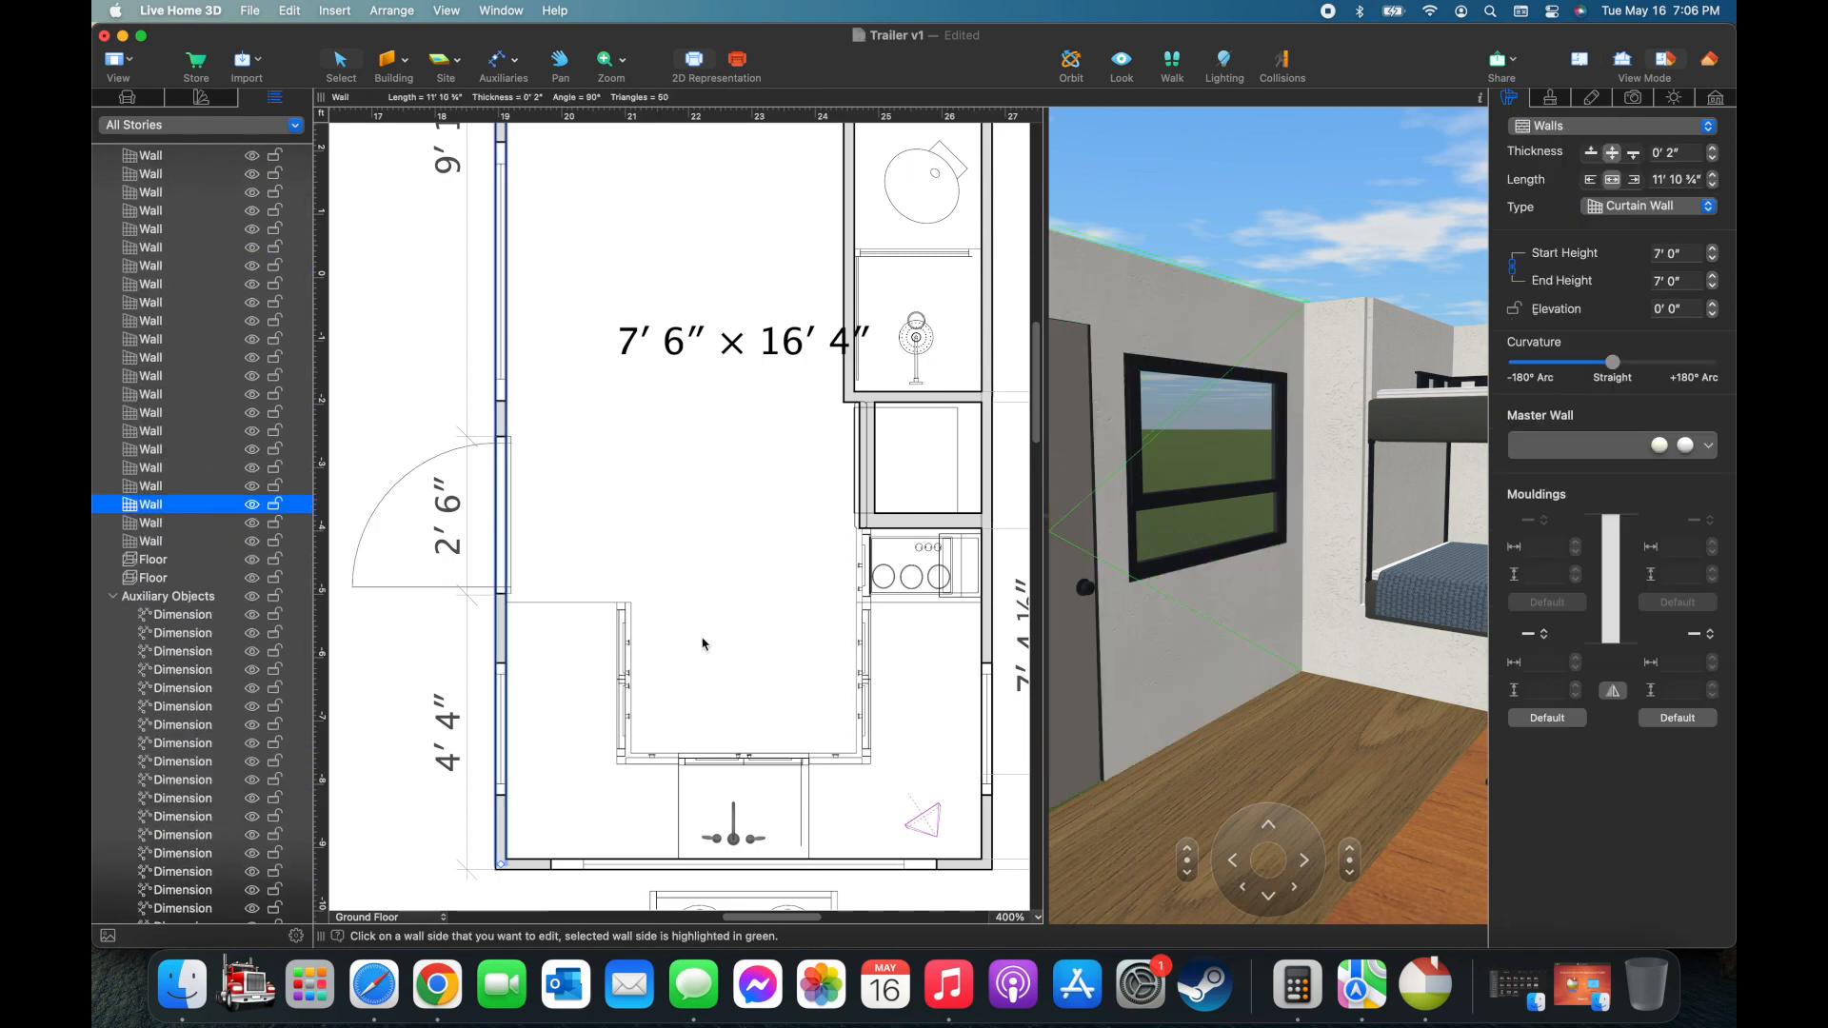
# Position the wooden bar counter along the left wall beneath the large window
pyautogui.scroll(-3, 706, 640)
pyautogui.moveTo(759, 250); pyautogui.dragTo(769, 227)
pyautogui.scroll(5, 768, 227)
pyautogui.moveTo(606, 592); pyautogui.dragTo(604, 658)
# Copy the bar stool and place a stool at the bunk end of the wooden counter
pyautogui.scroll(-6, 667, 571)
pyautogui.keyDown('alt'); pyautogui.moveTo(563, 718); pyautogui.dragTo(739, 372); pyautogui.keyUp('alt')
pyautogui.scroll(4, 739, 371)
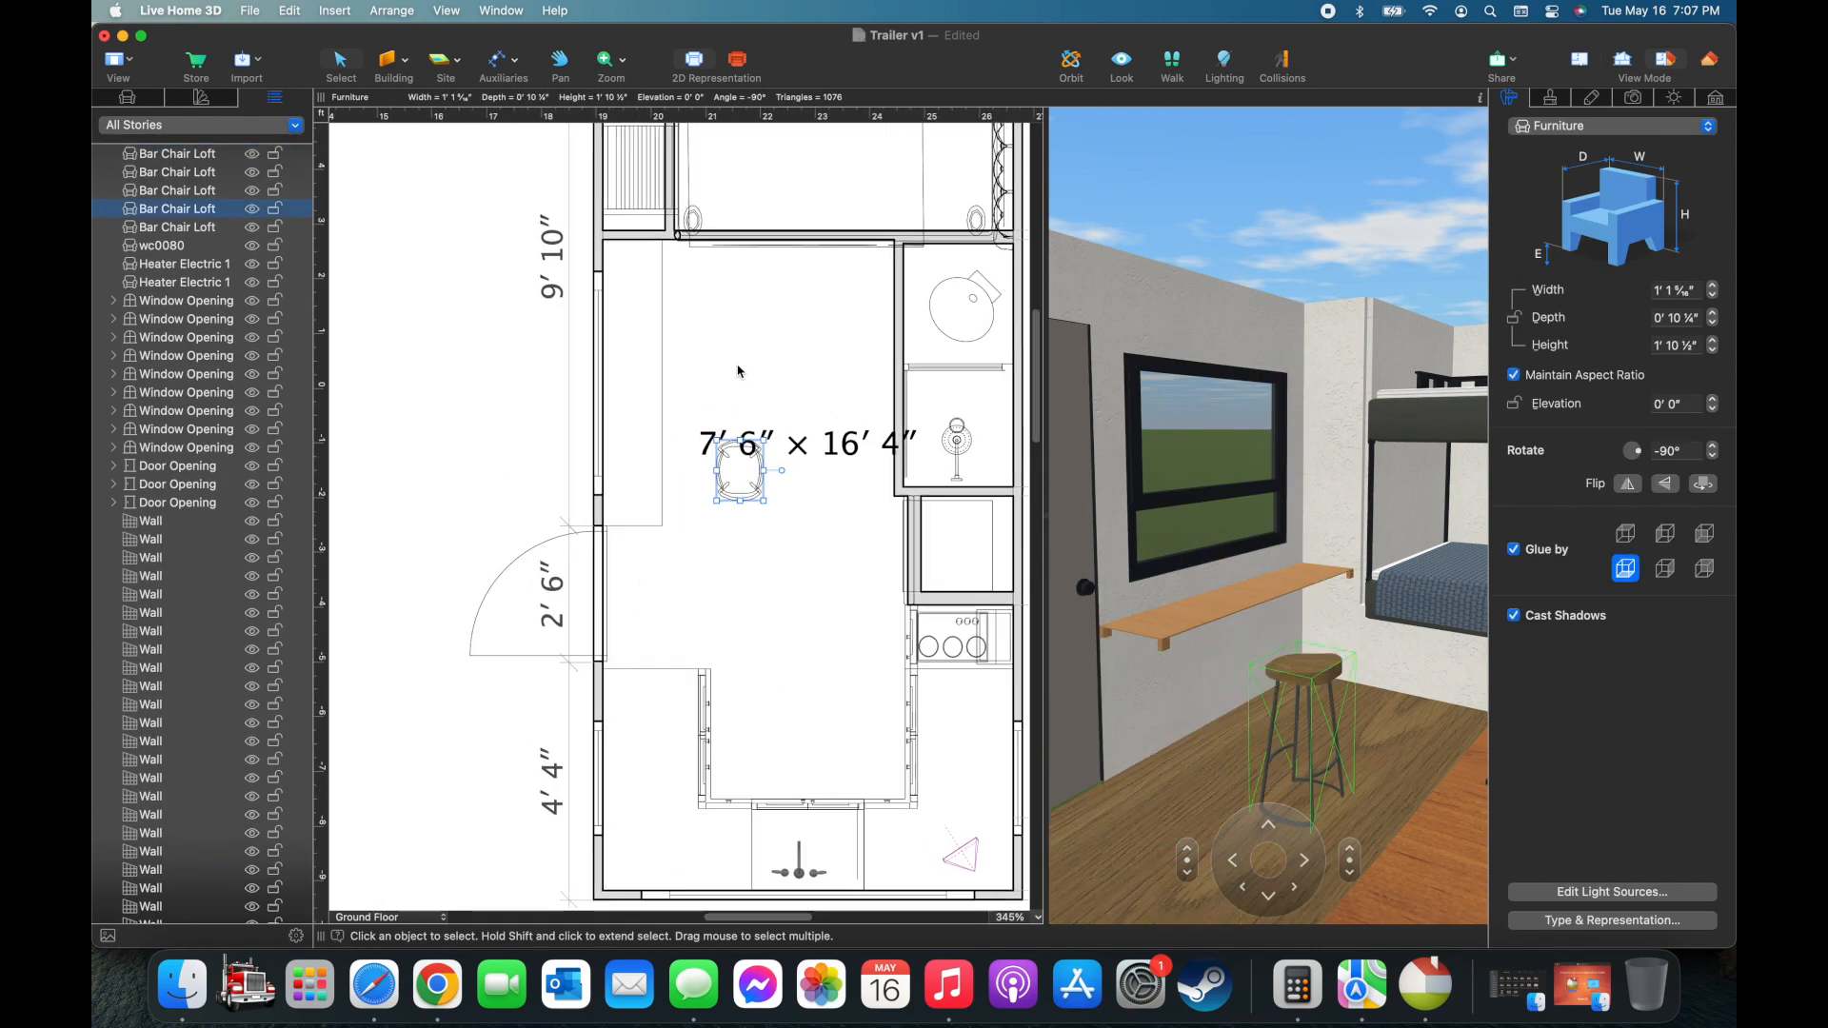
pyautogui.scroll(3, 715, 445)
pyautogui.moveTo(751, 484); pyautogui.dragTo(691, 269)
pyautogui.keyDown('alt'); pyautogui.moveTo(691, 270); pyautogui.dragTo(590, 234); pyautogui.keyUp('alt')
# Duplicate another bar stool and line up the remaining stools evenly along the wooden counter
pyautogui.rightClick(661, 419)
pyautogui.click(705, 481)
pyautogui.moveTo(696, 376); pyautogui.dragTo(587, 561)
pyautogui.moveTo(694, 466); pyautogui.dragTo(584, 341)
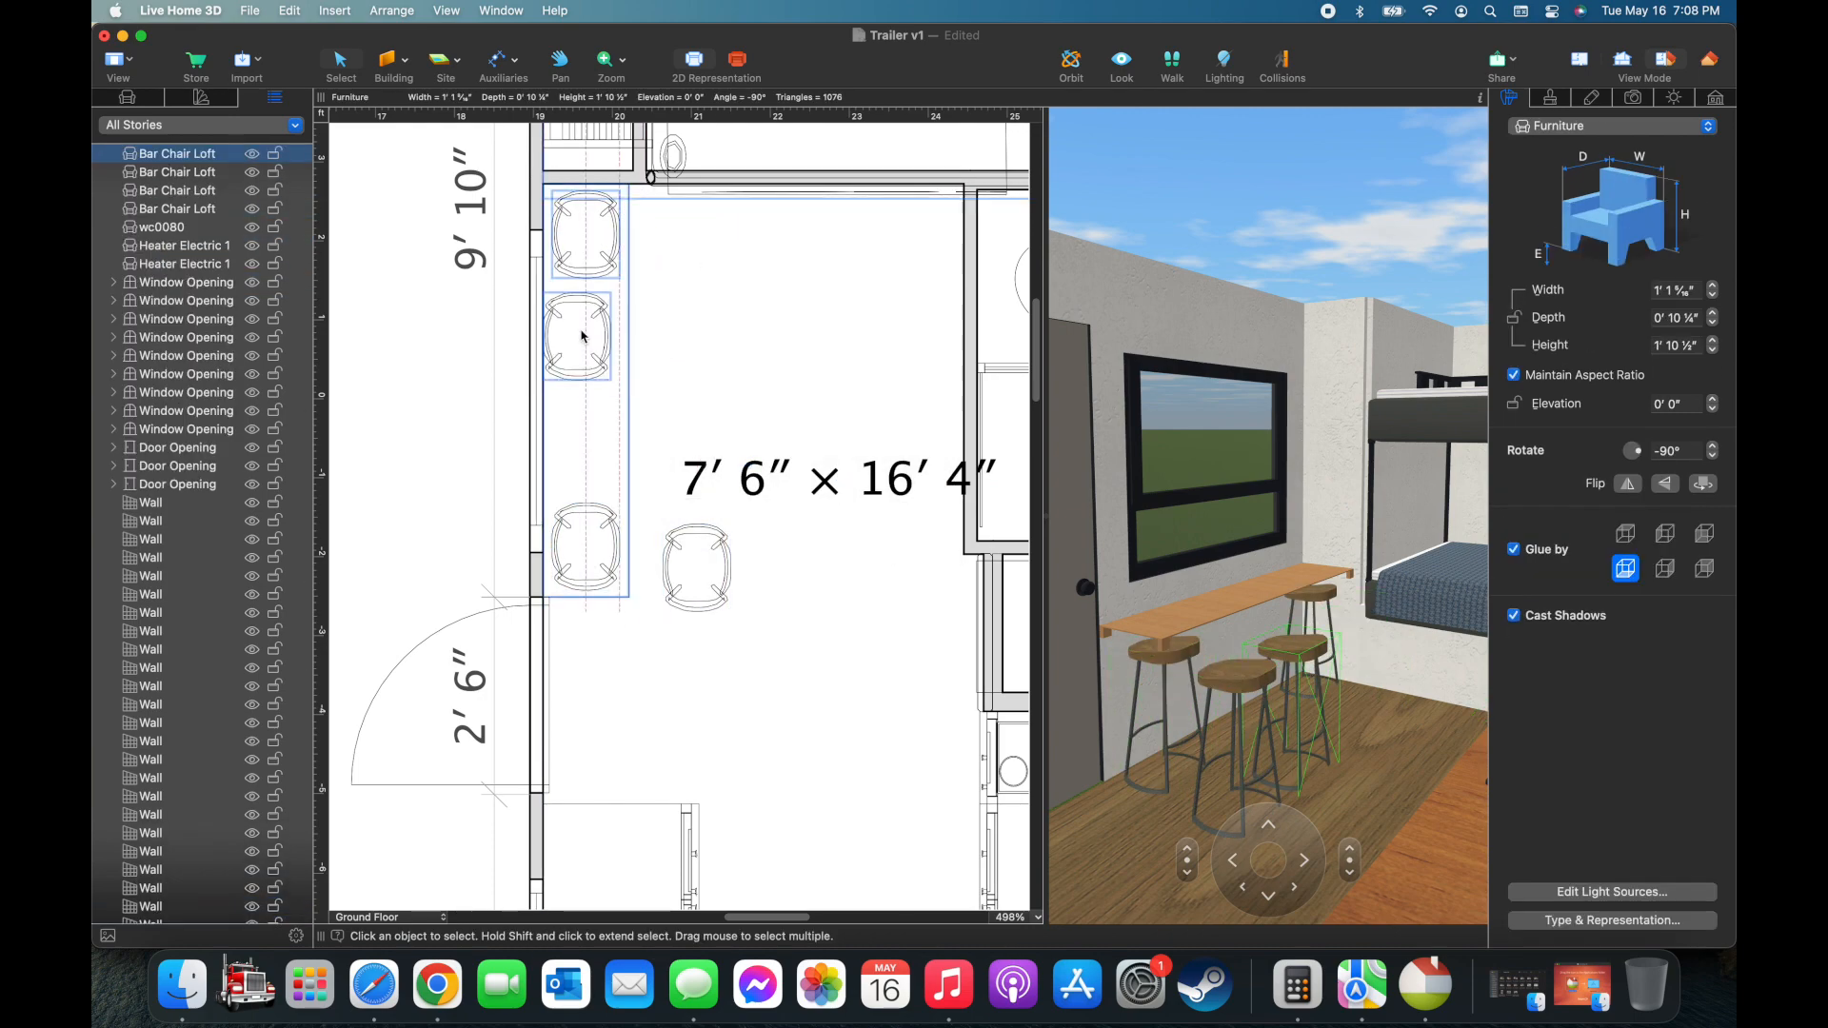
pyautogui.moveTo(694, 558); pyautogui.dragTo(585, 447)
# Copy the entry door and move the copy into the bathroom's left wall
pyautogui.scroll(-3, 585, 454)
pyautogui.keyDown('alt'); pyautogui.moveTo(609, 724); pyautogui.dragTo(734, 263); pyautogui.keyUp('alt')
pyautogui.scroll(4, 734, 263)
pyautogui.moveTo(805, 434); pyautogui.dragTo(545, 198)
pyautogui.scroll(3, 763, 380)
pyautogui.moveTo(661, 474); pyautogui.dragTo(676, 474)
pyautogui.scroll(3, 1267, 429)
# Fit the bathroom door beside the toilet, 1' 10 1/4" wide and 6' 3" high
pyautogui.click(435, 464)
pyautogui.moveTo(1267, 476); pyautogui.dragTo(1333, 571)
pyautogui.click(1201, 534)
pyautogui.scroll(-3, 681, 334)
pyautogui.hscroll(3, 682, 335)
pyautogui.moveTo(564, 480); pyautogui.dragTo(713, 358)
pyautogui.scroll(-3, 647, 463)
pyautogui.scroll(5, 868, 378)
# Dimension the bathroom's interior length, placing the dimension outside the right outer wall
pyautogui.click(502, 59)
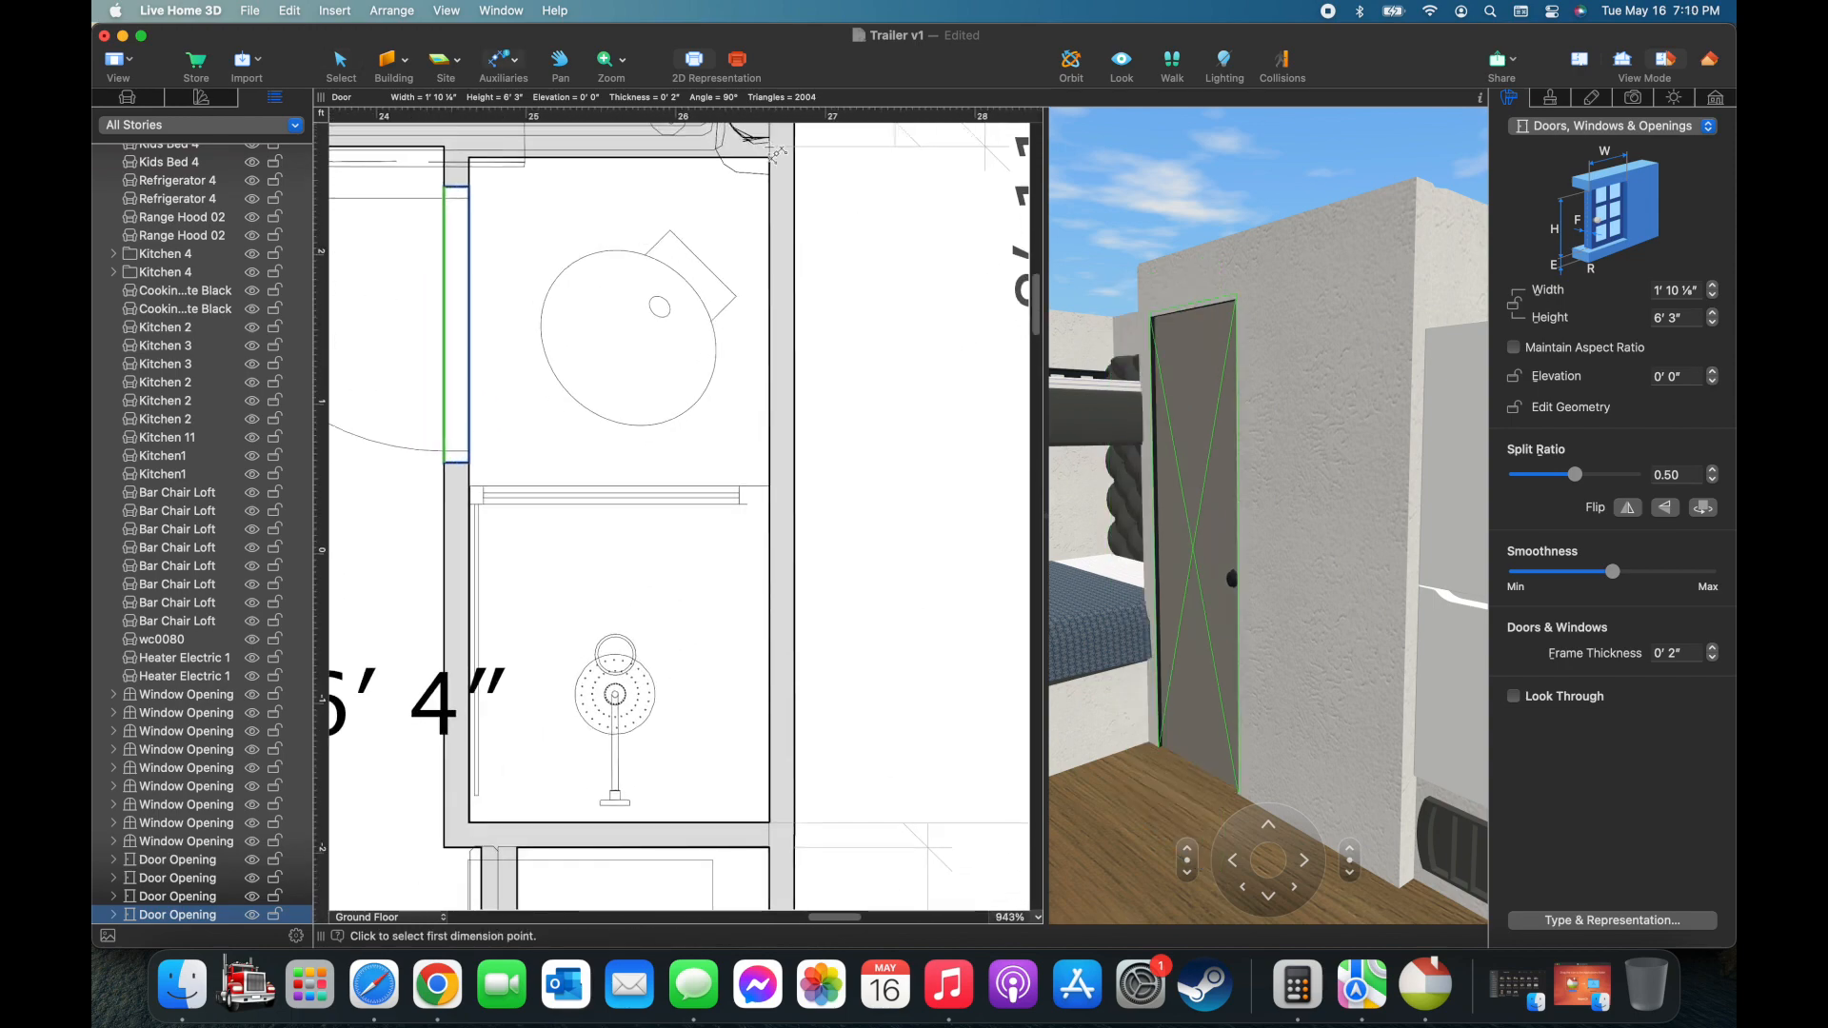
pyautogui.click(770, 146)
pyautogui.click(769, 823)
pyautogui.click(903, 821)
# Dimension the bathroom's interior width at the shower partition and leave the dimension tool
pyautogui.scroll(5, 950, 747)
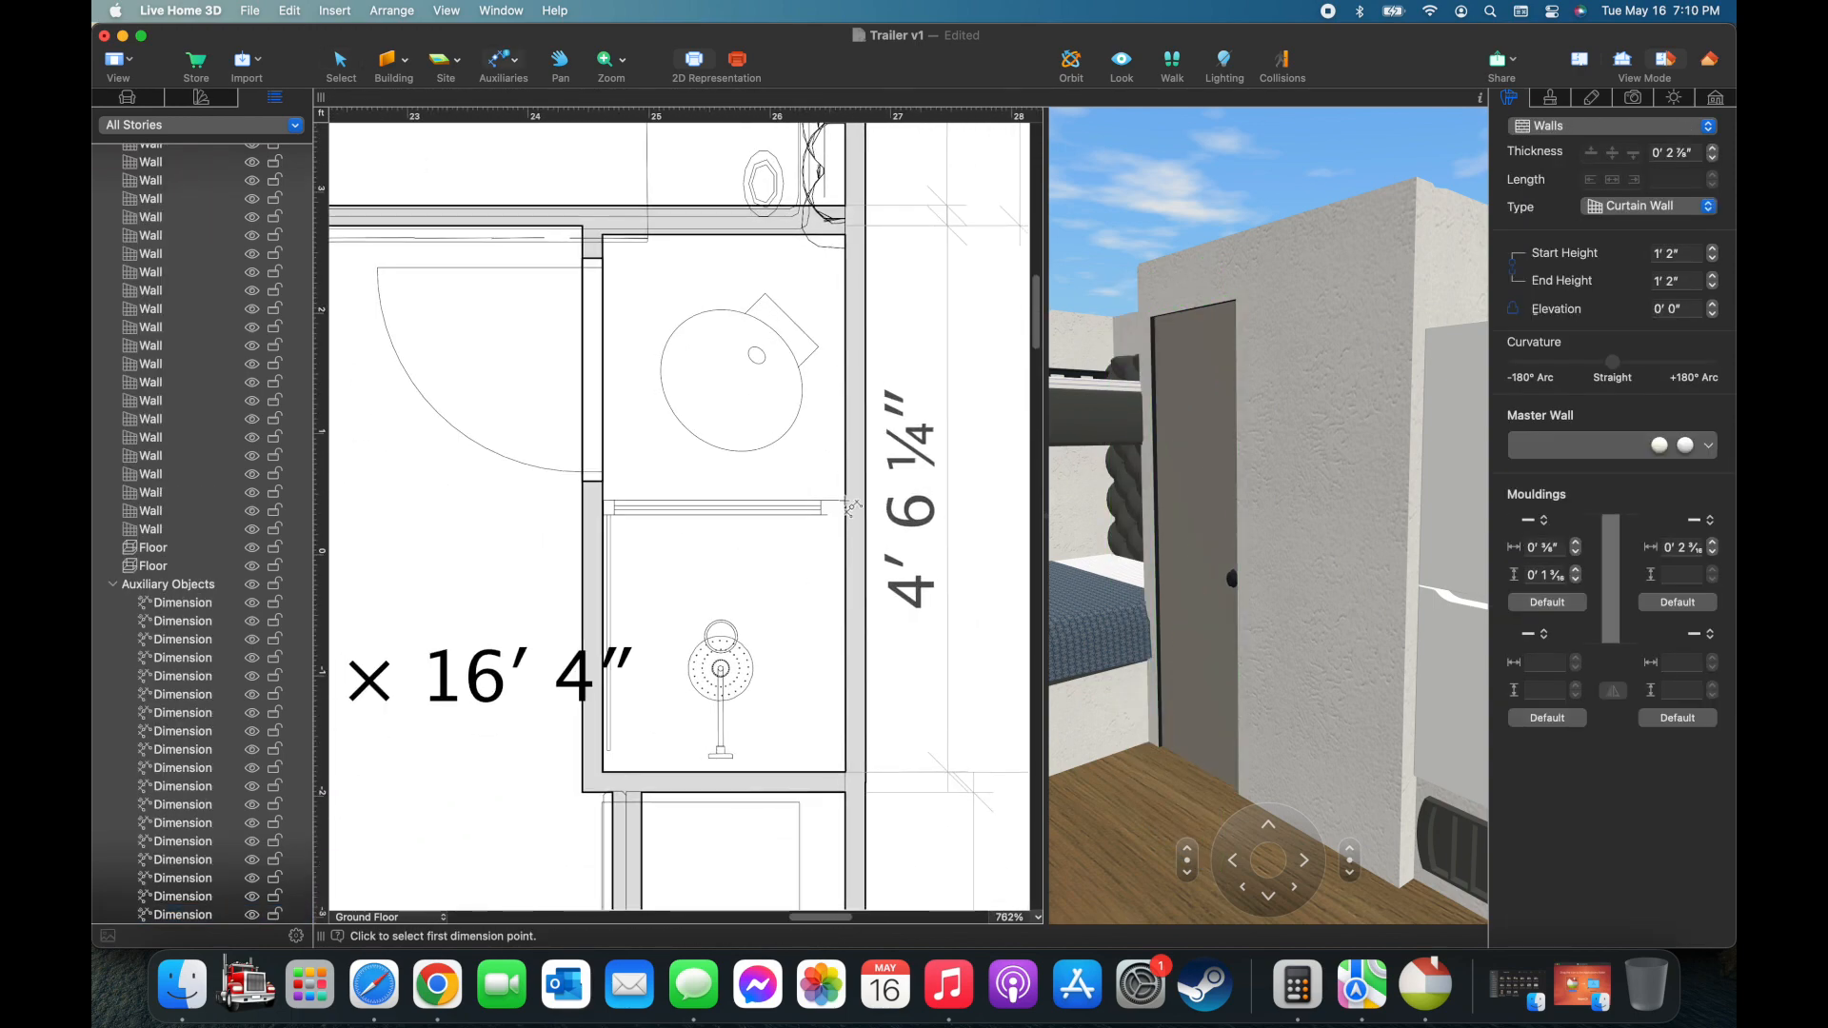
pyautogui.click(847, 500)
pyautogui.click(365, 502)
pyautogui.click(367, 517)
pyautogui.press('Escape')
pyautogui.scroll(-7, 516, 572)
pyautogui.press('Escape')
pyautogui.hscroll(-3, 667, 624)
pyautogui.scroll(-4, 664, 627)
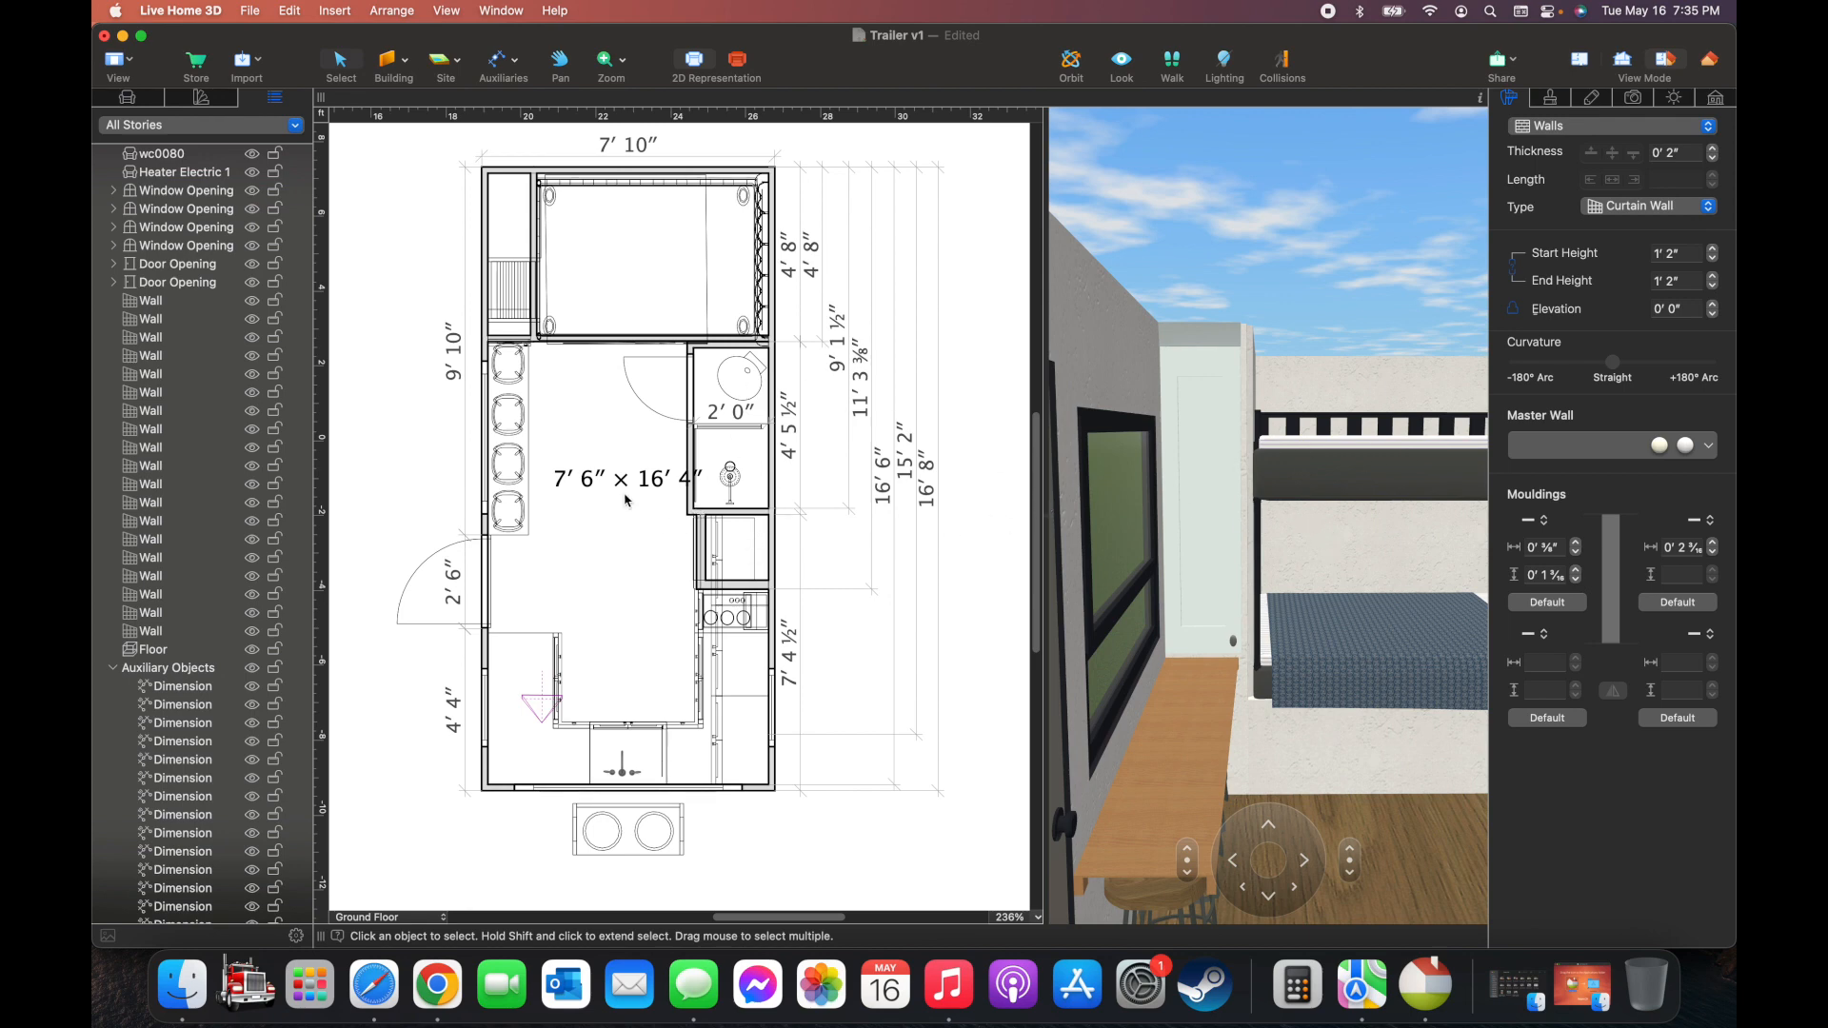
# Examine the bathroom, refrigerator enclosure, bunk area and outer wall dimensions in the floor plan
pyautogui.scroll(4, 636, 434)
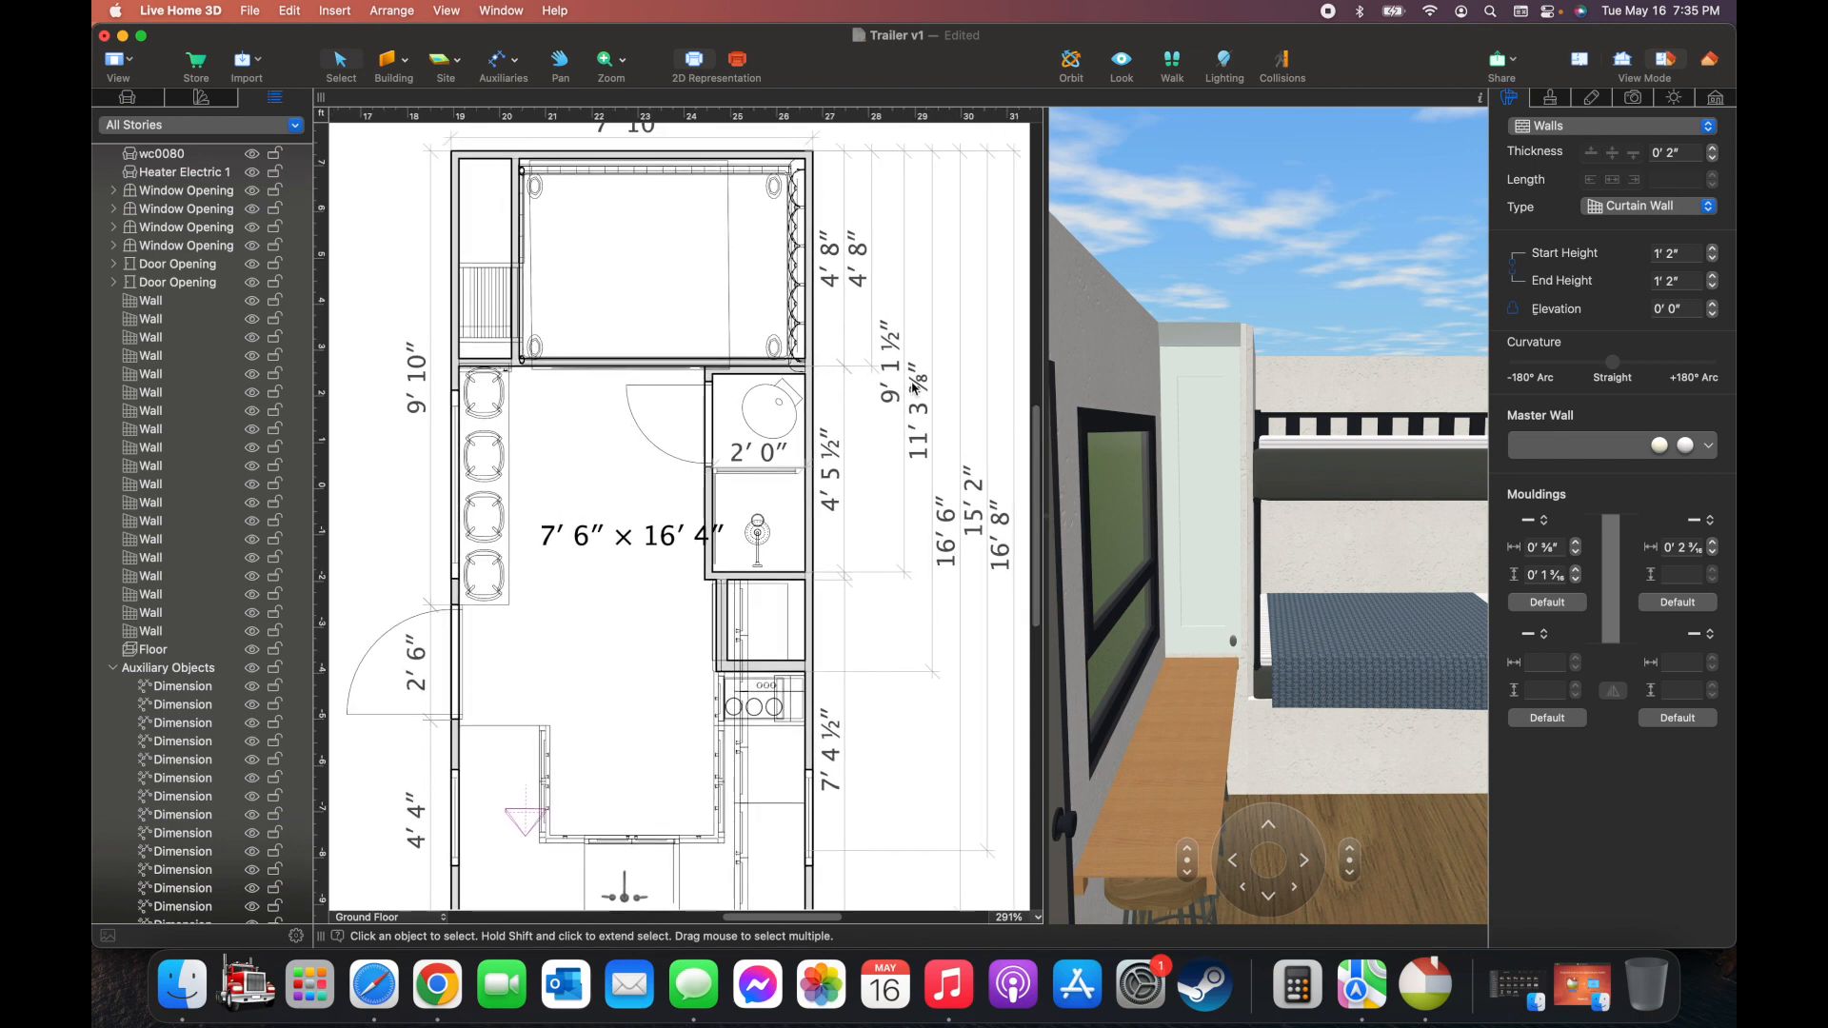
pyautogui.scroll(5, 912, 381)
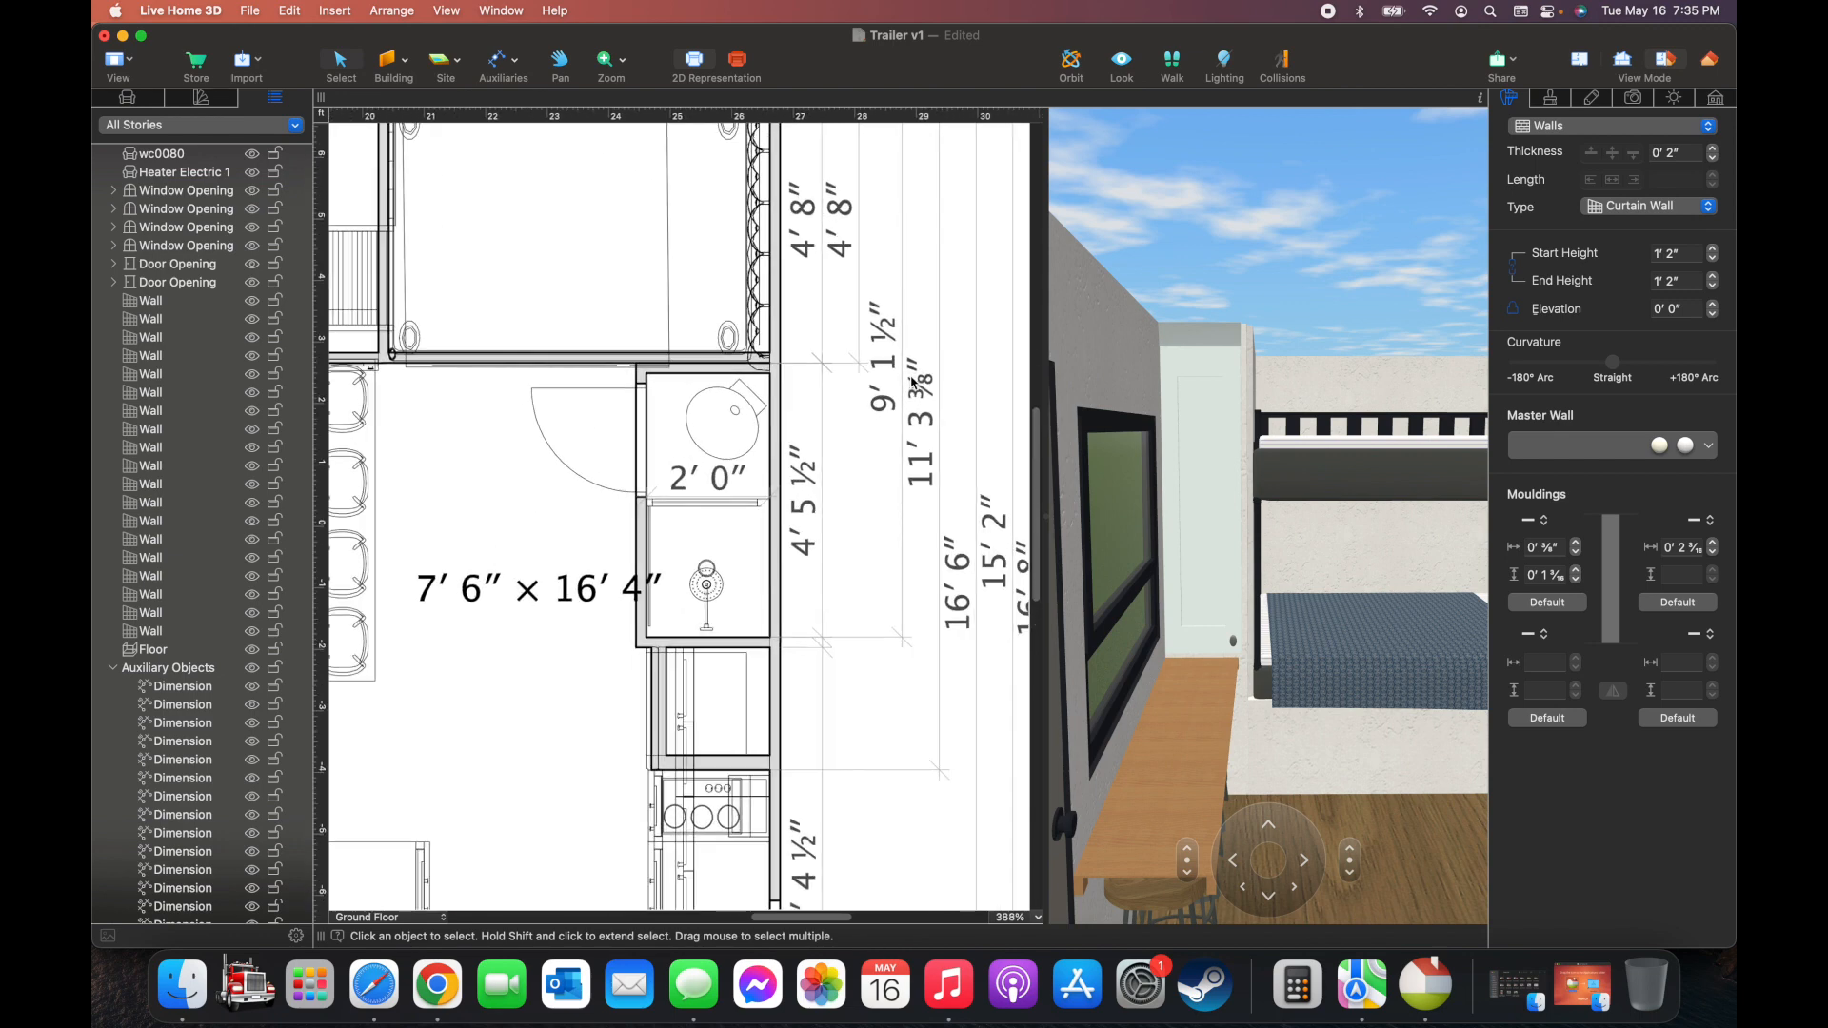
pyautogui.scroll(1, 912, 381)
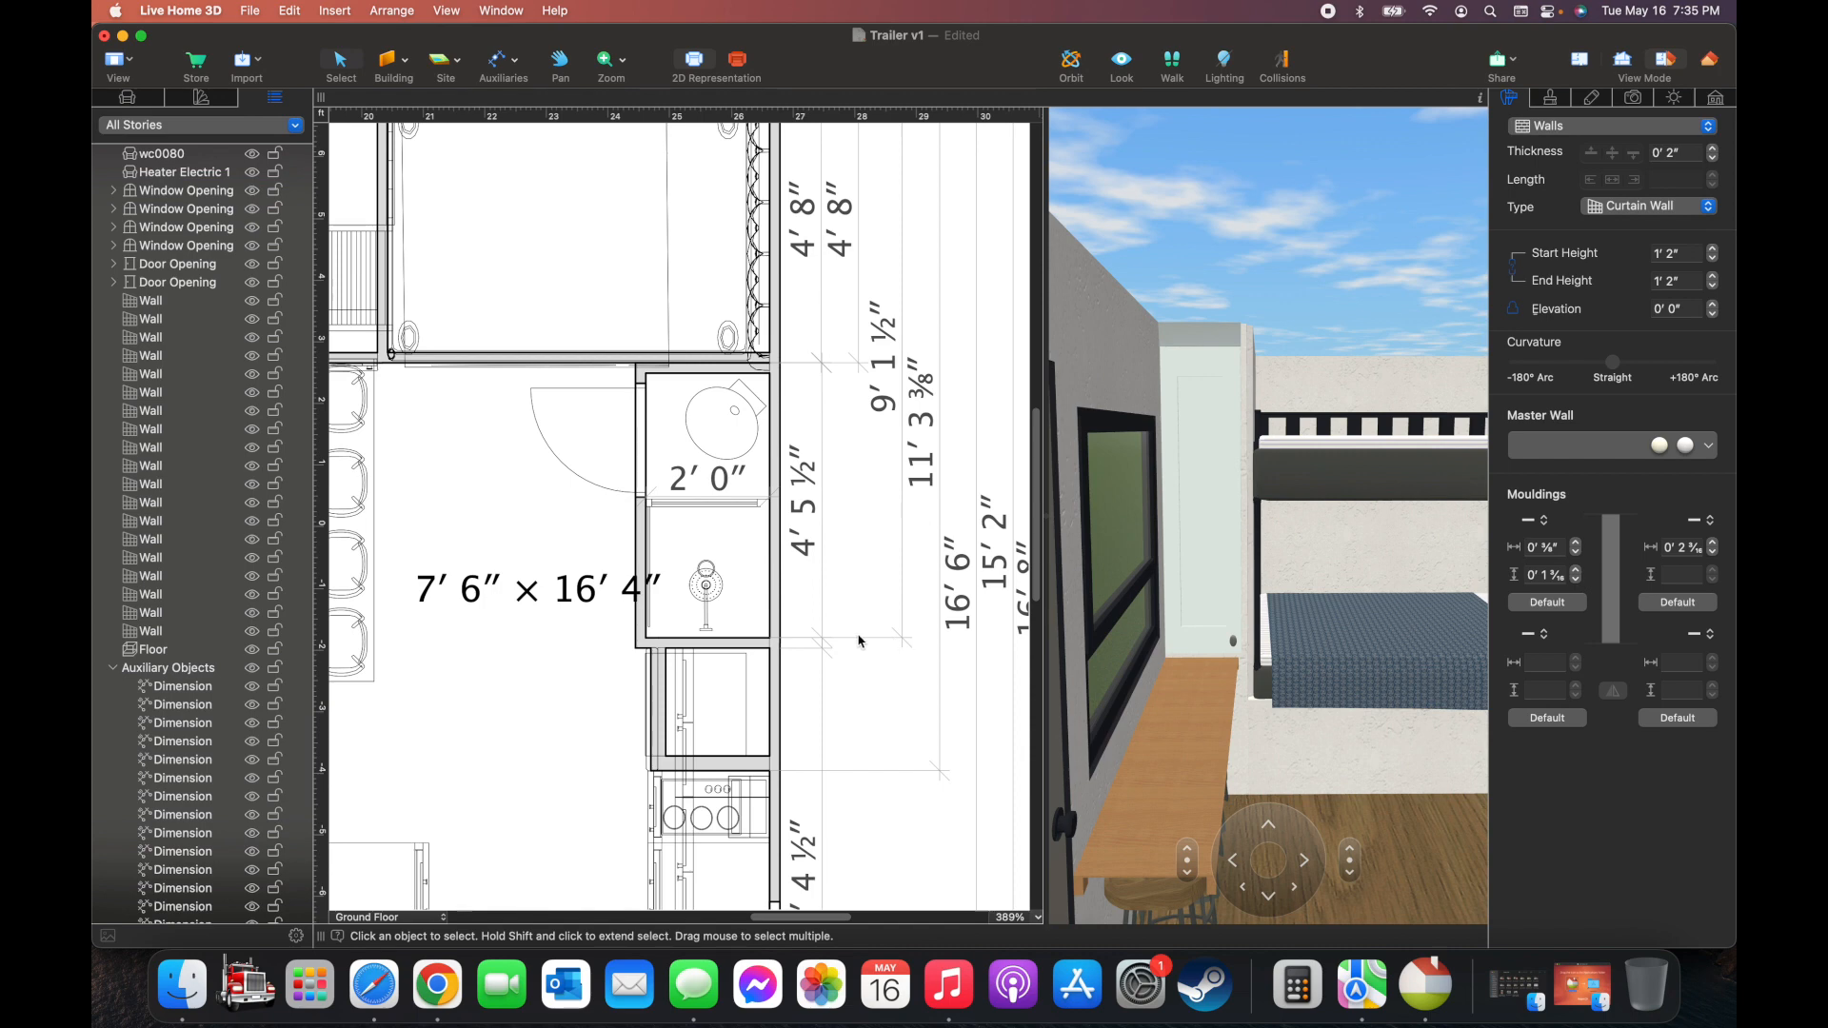
pyautogui.scroll(8, 778, 646)
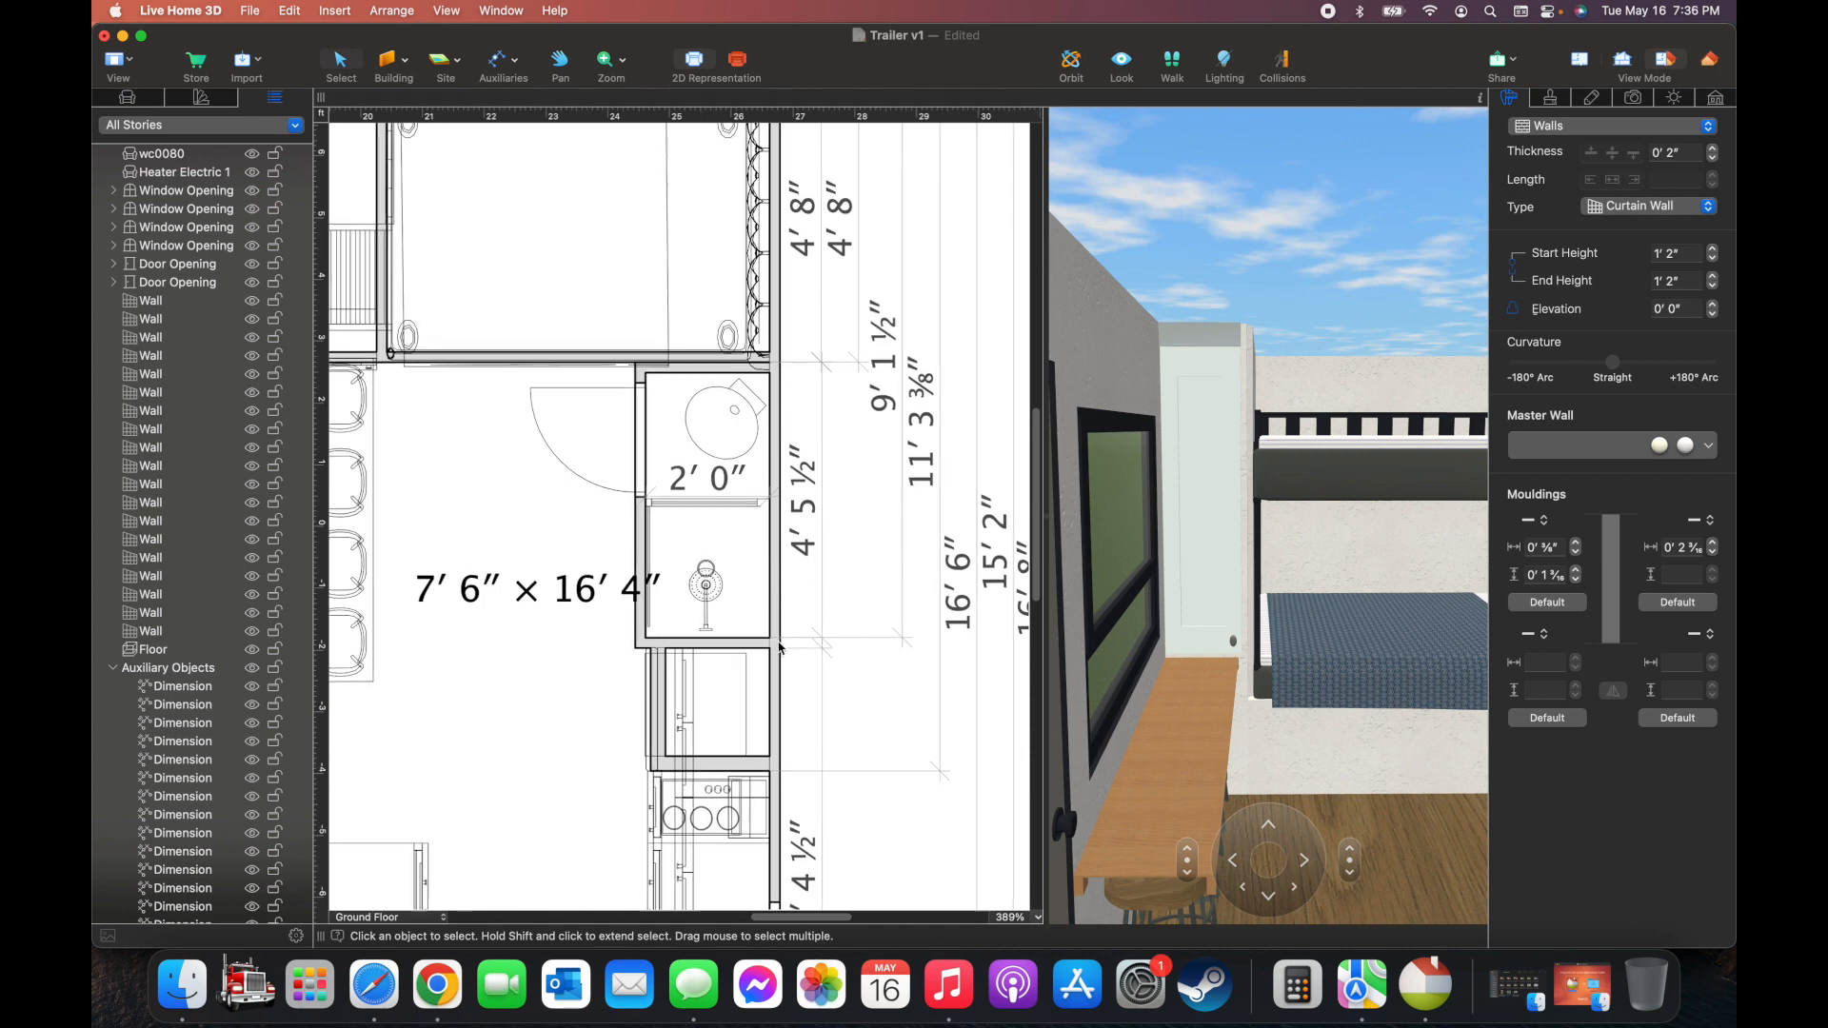
pyautogui.scroll(-3, 778, 647)
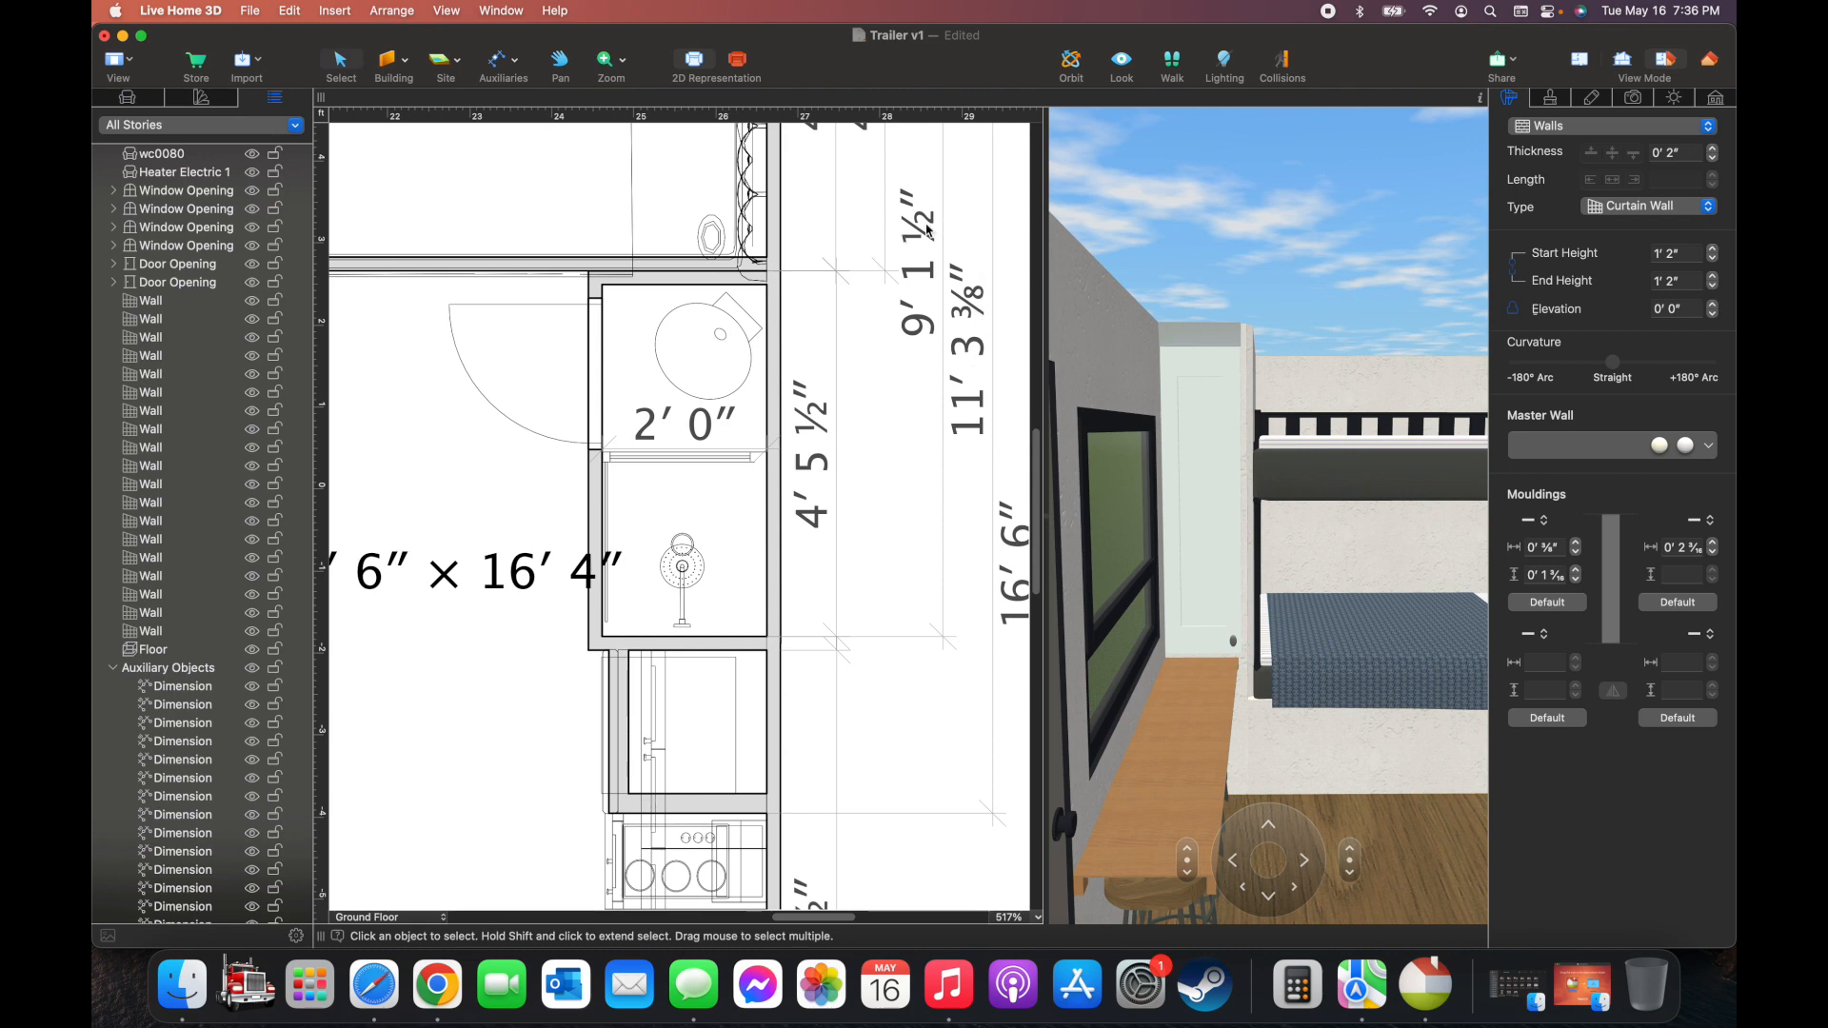
pyautogui.scroll(-3, 878, 517)
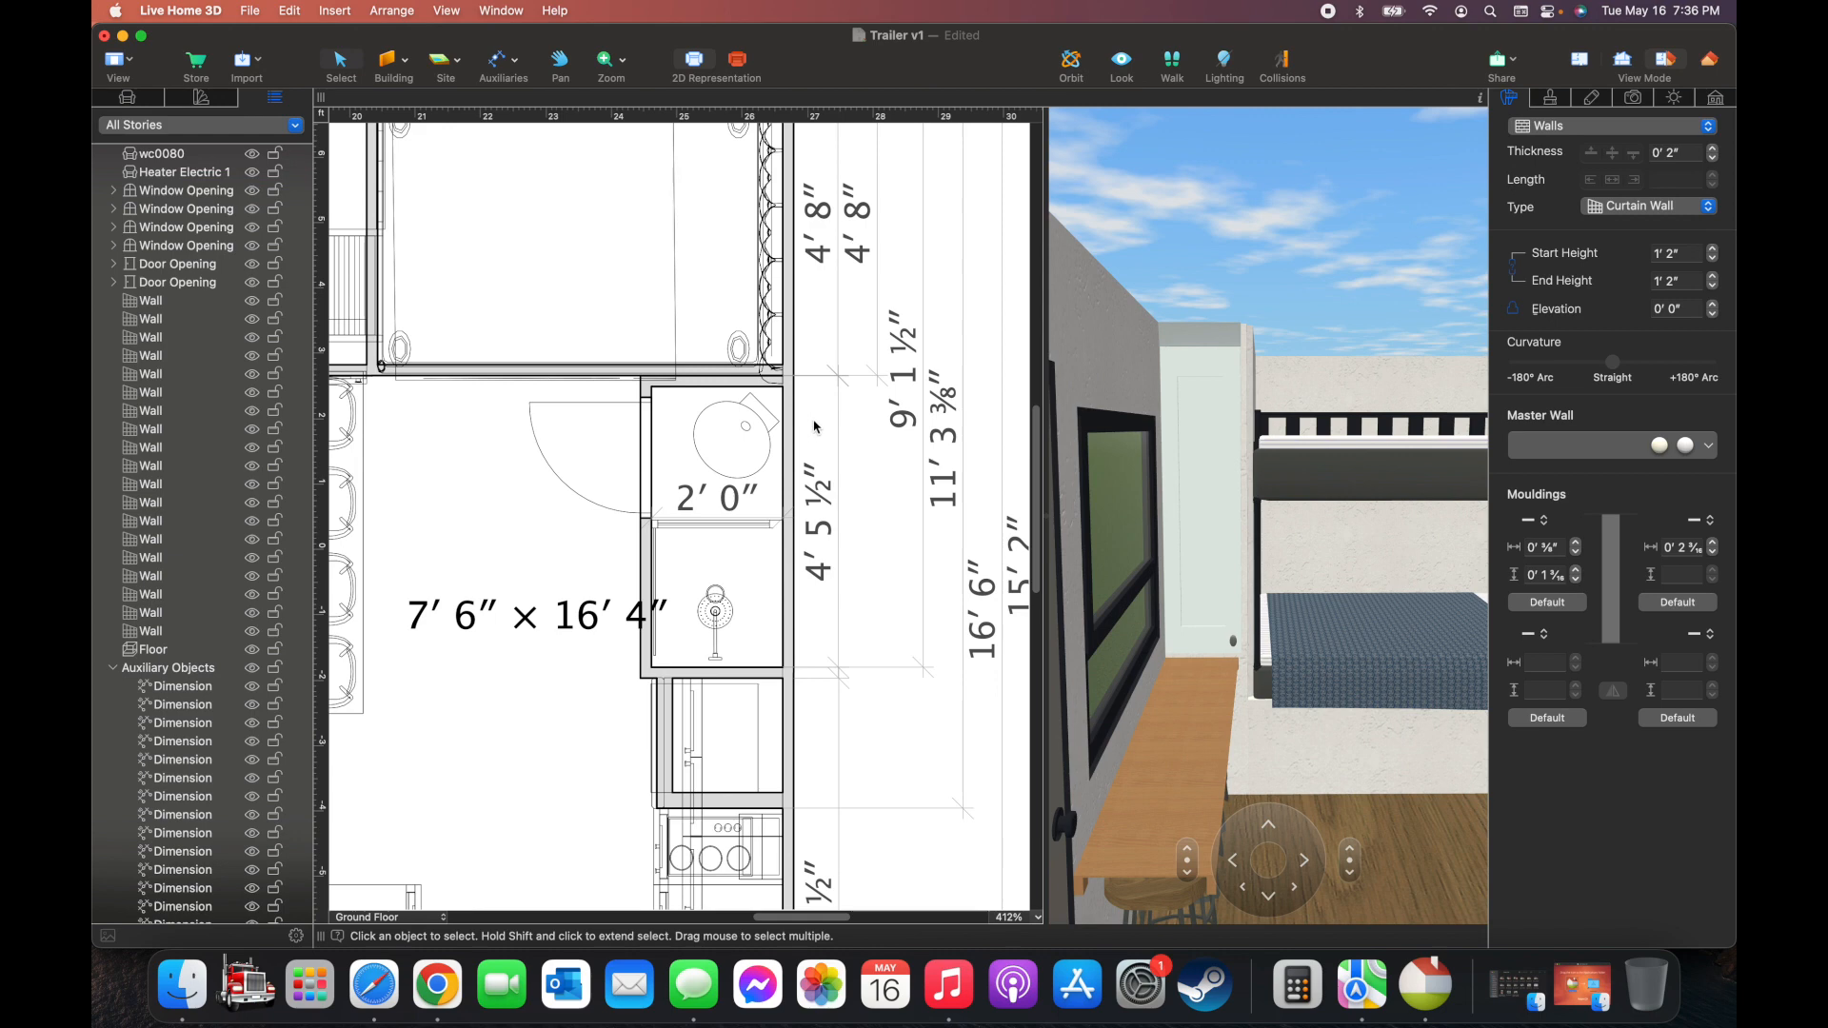
pyautogui.scroll(9, 736, 402)
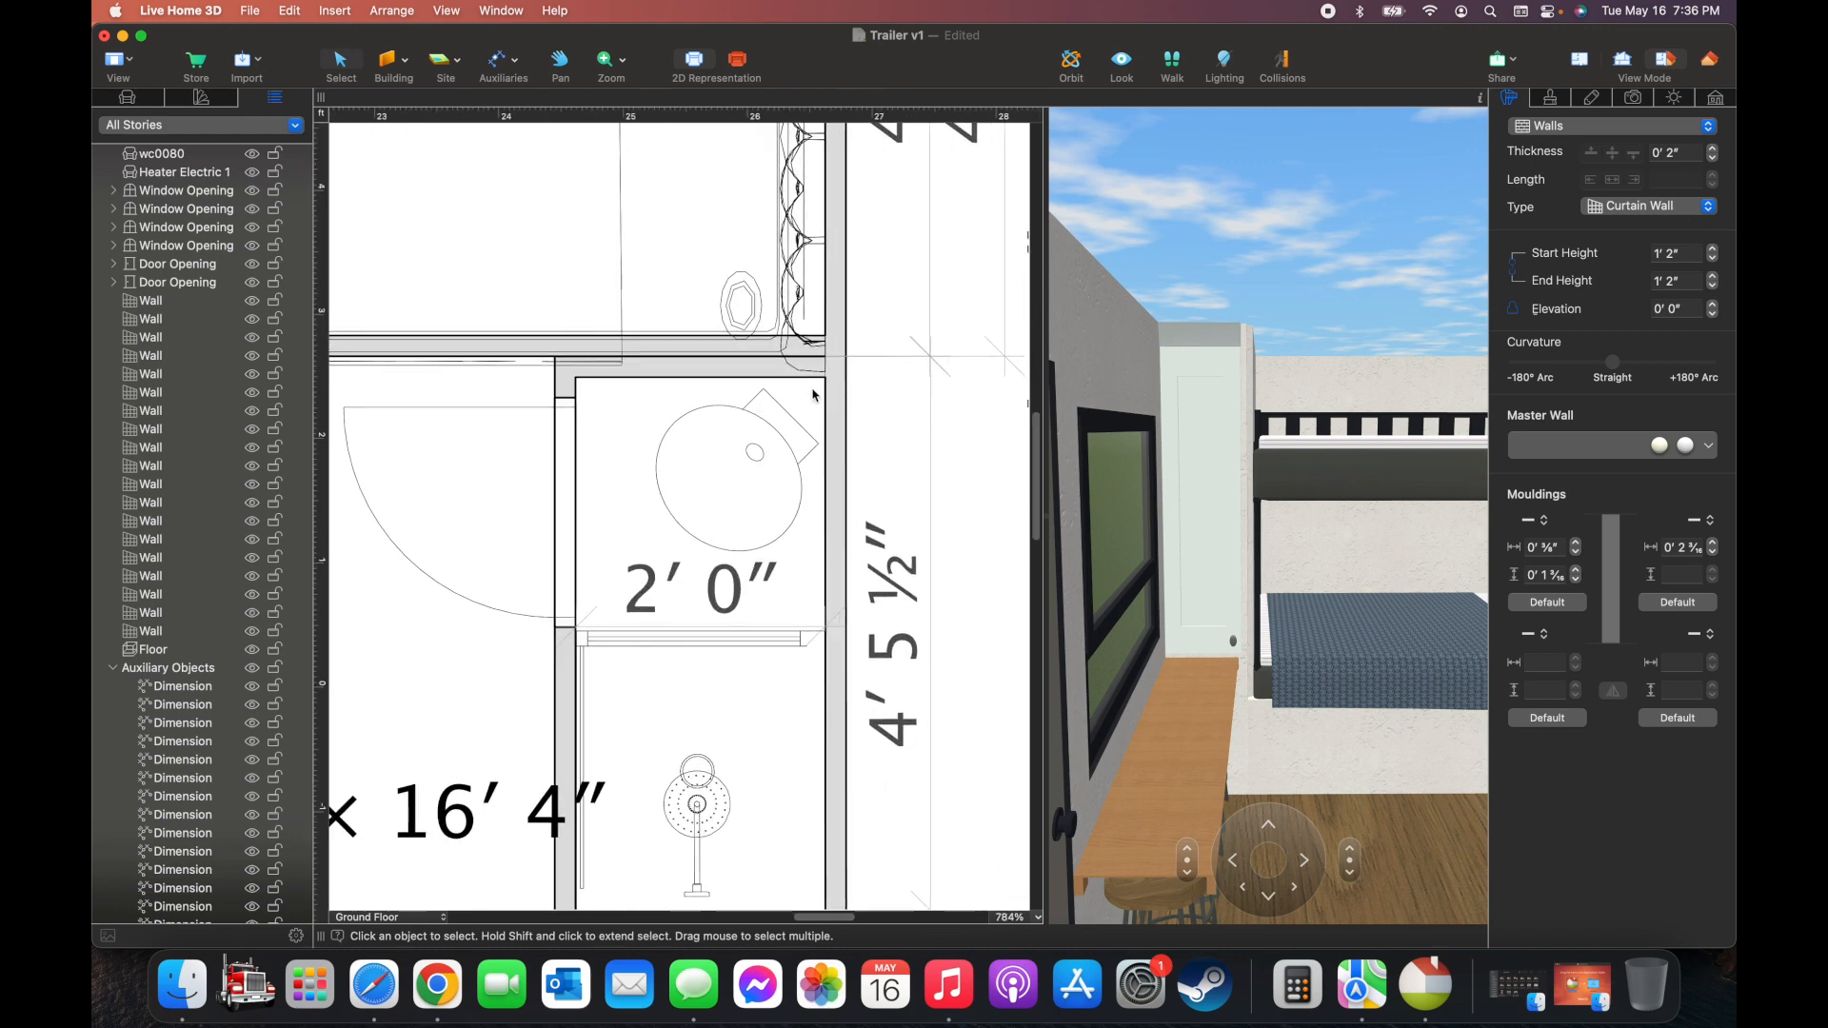
pyautogui.scroll(-6, 791, 433)
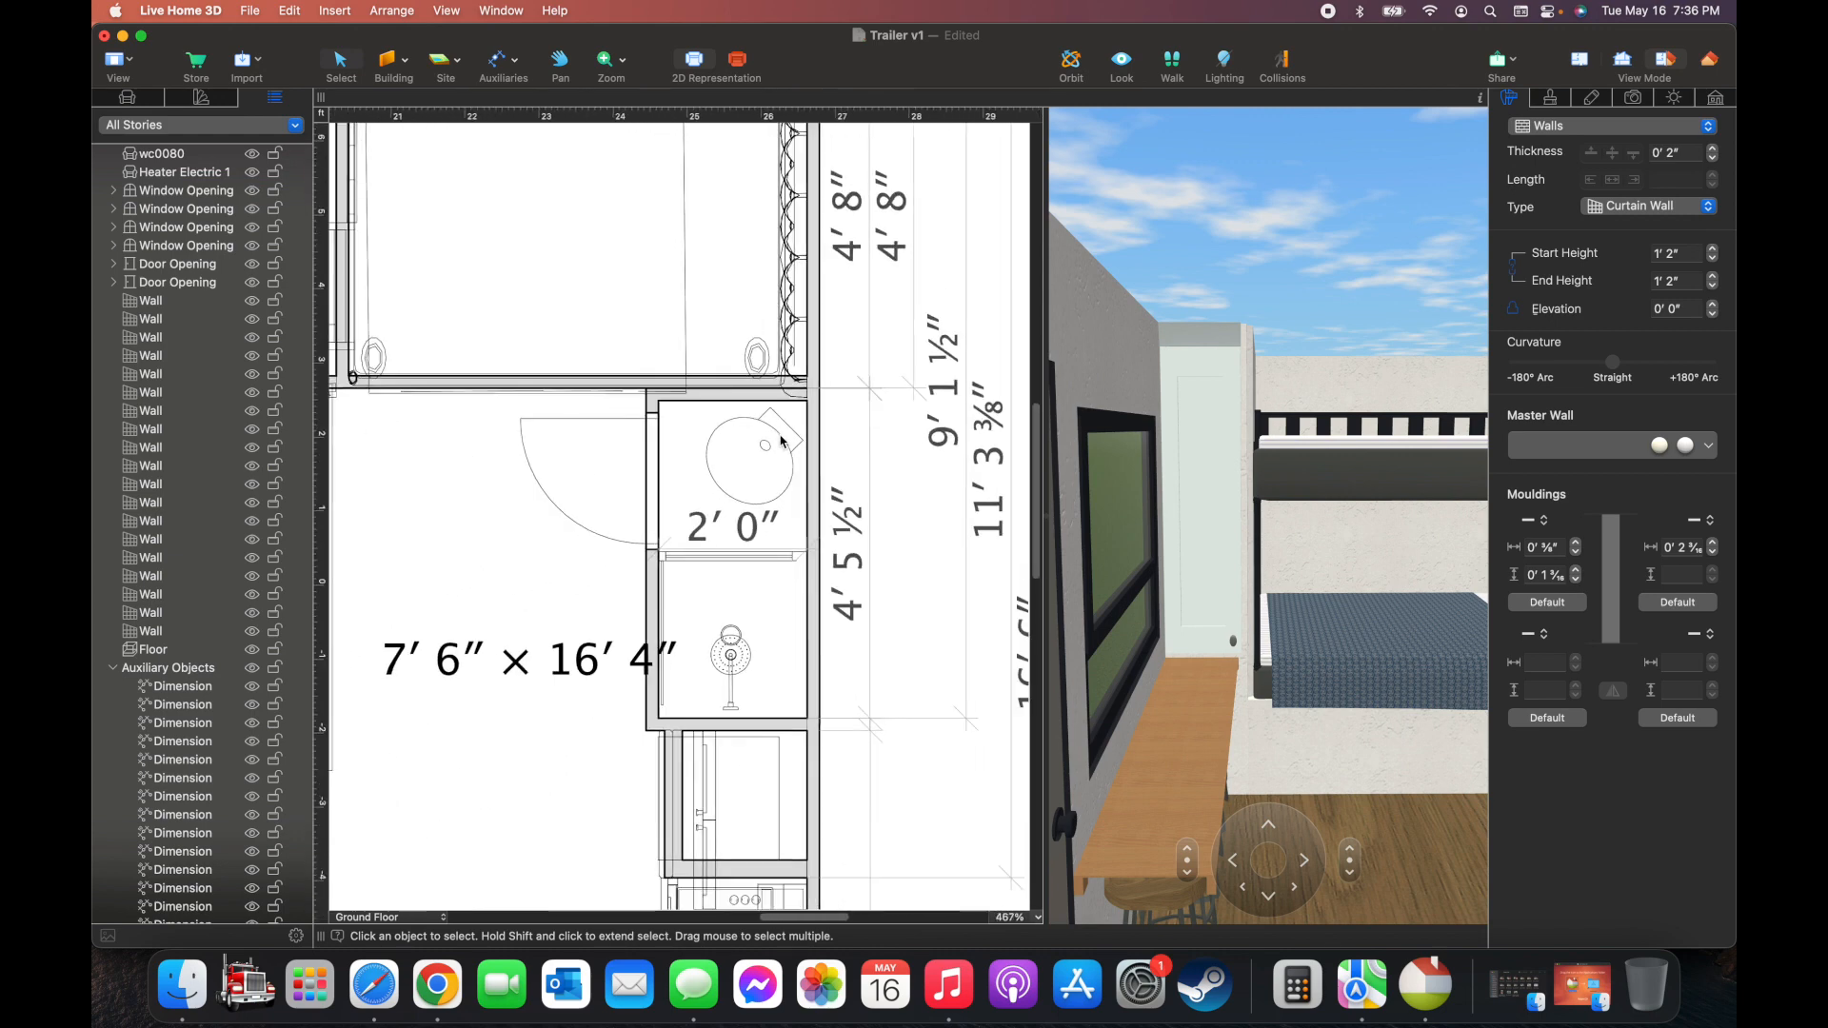
pyautogui.scroll(5, 897, 409)
pyautogui.scroll(-2, 898, 410)
pyautogui.scroll(-2, 898, 409)
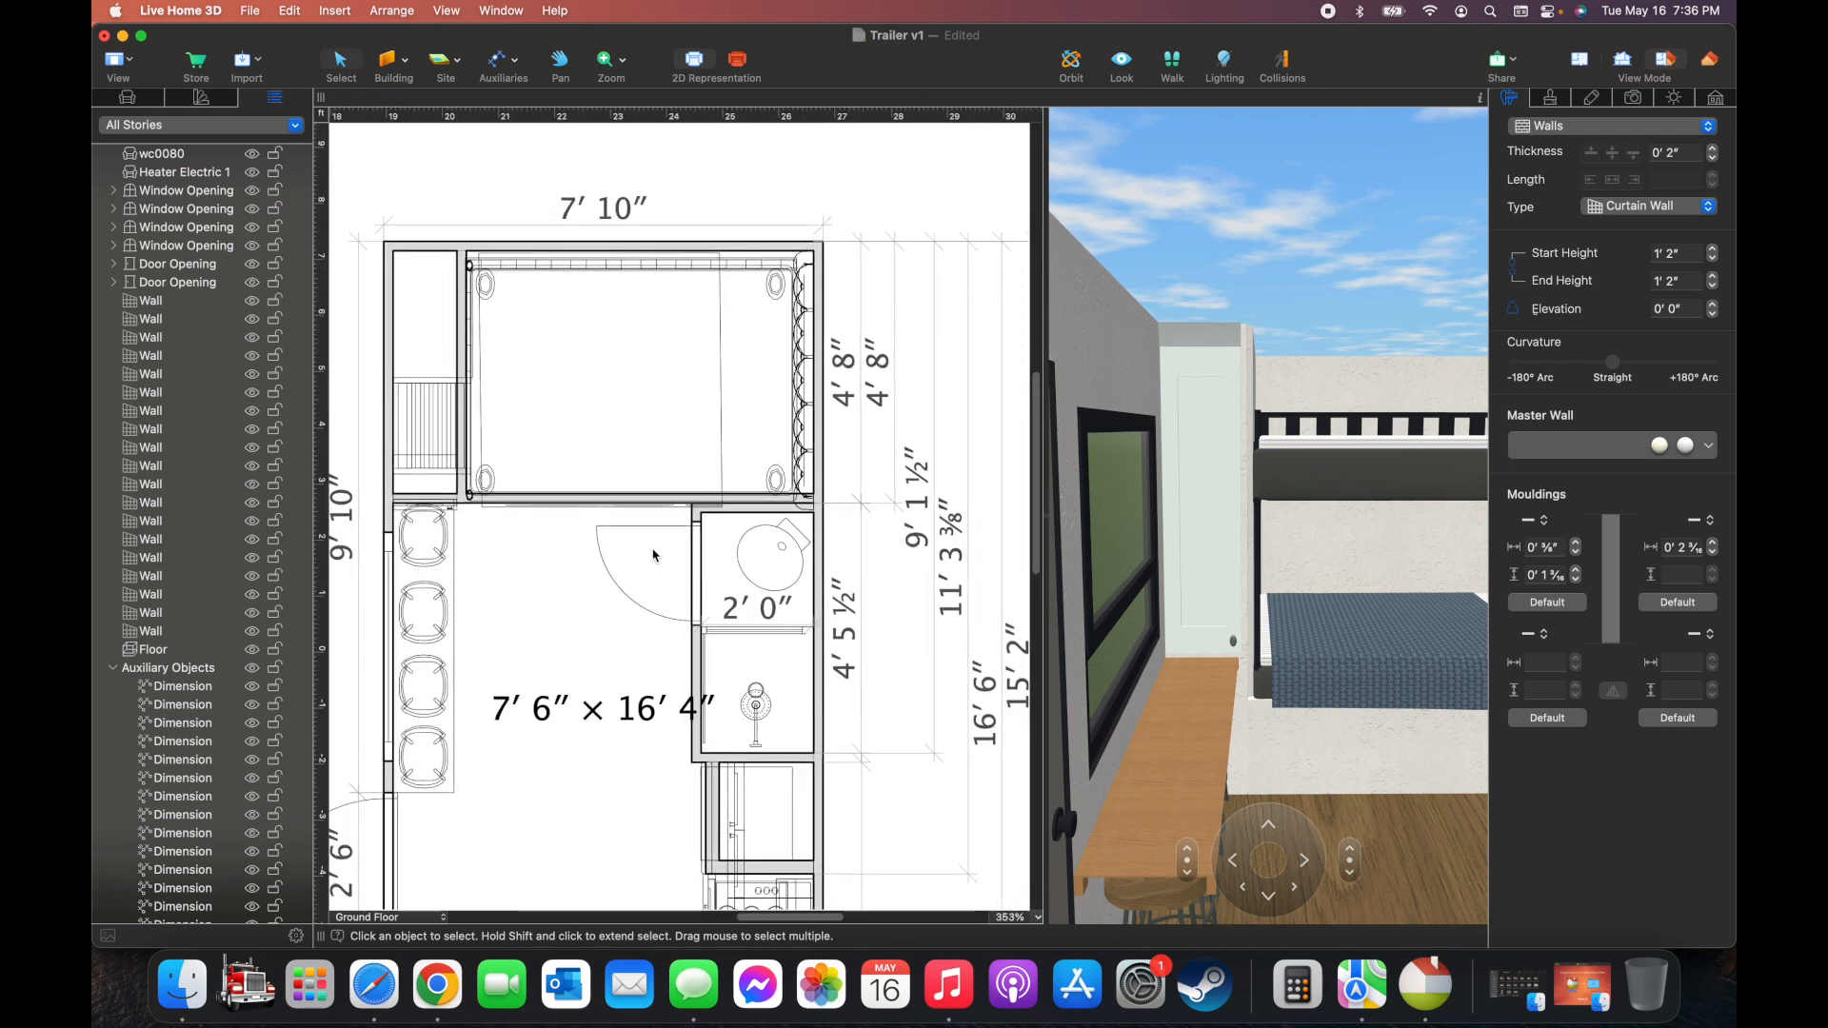
pyautogui.scroll(-2, 654, 555)
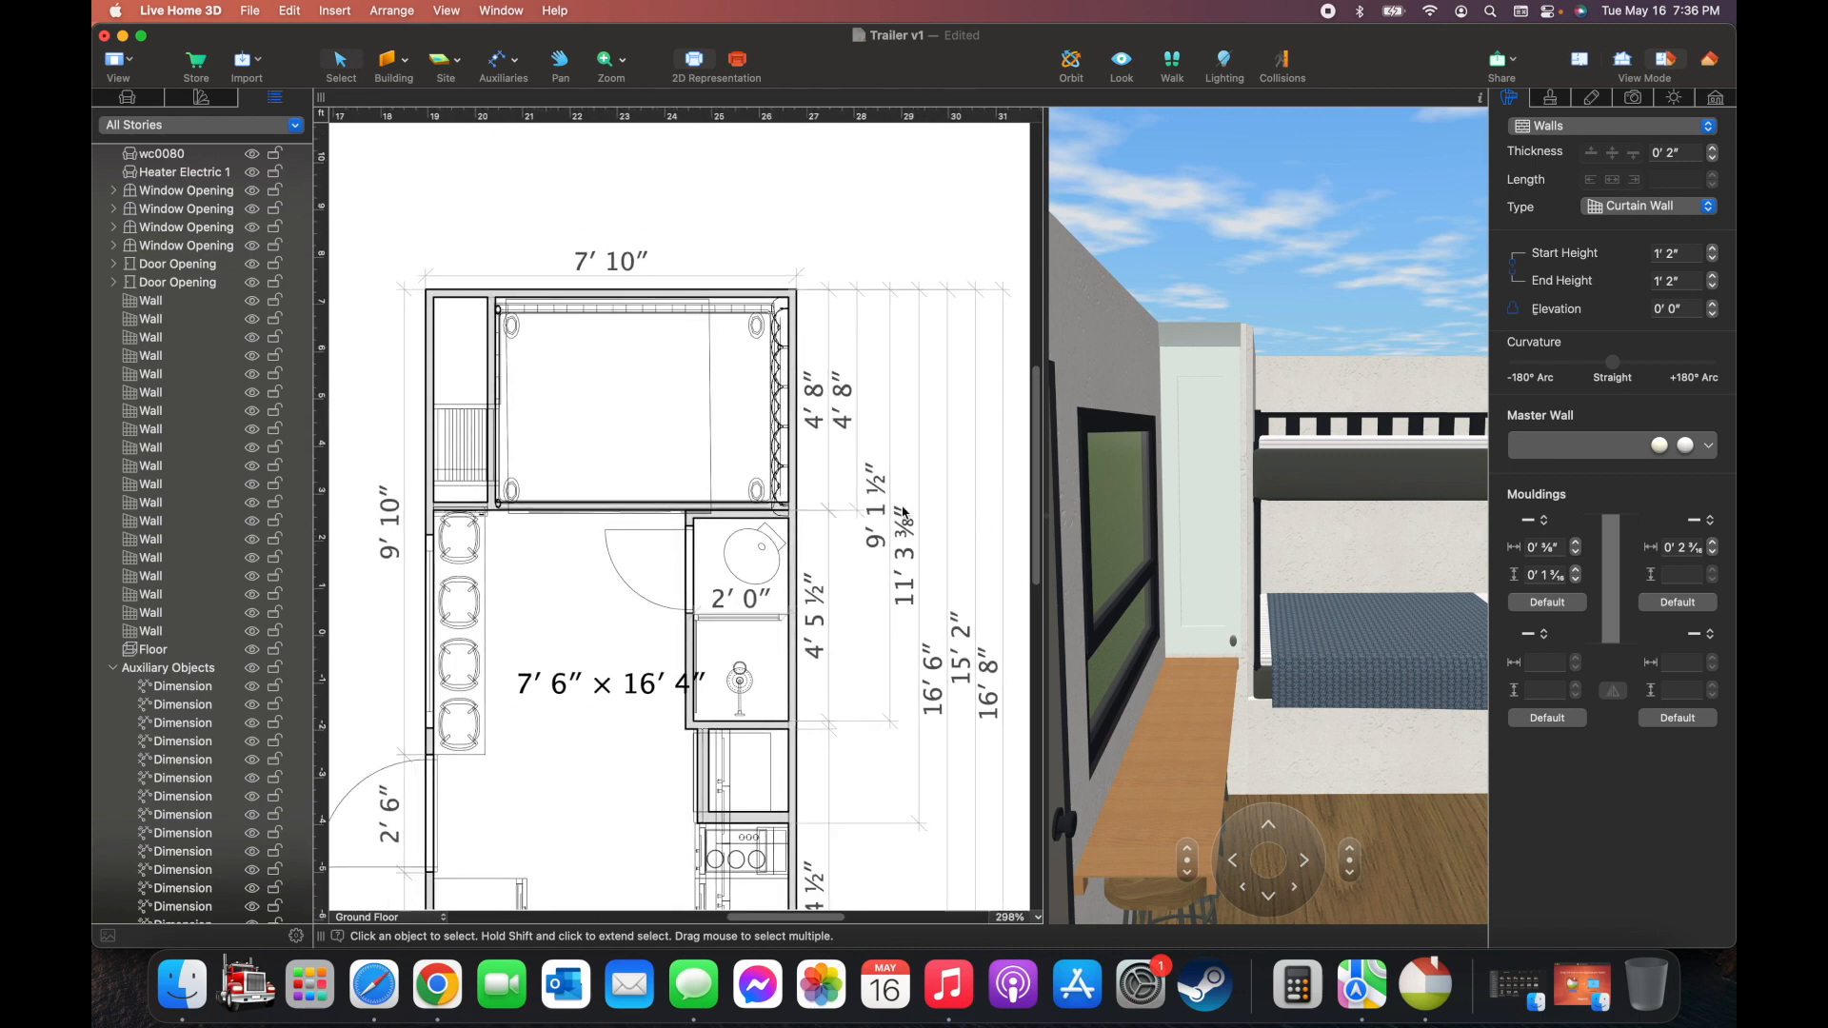
pyautogui.scroll(-3, 874, 574)
pyautogui.scroll(-3, 874, 574)
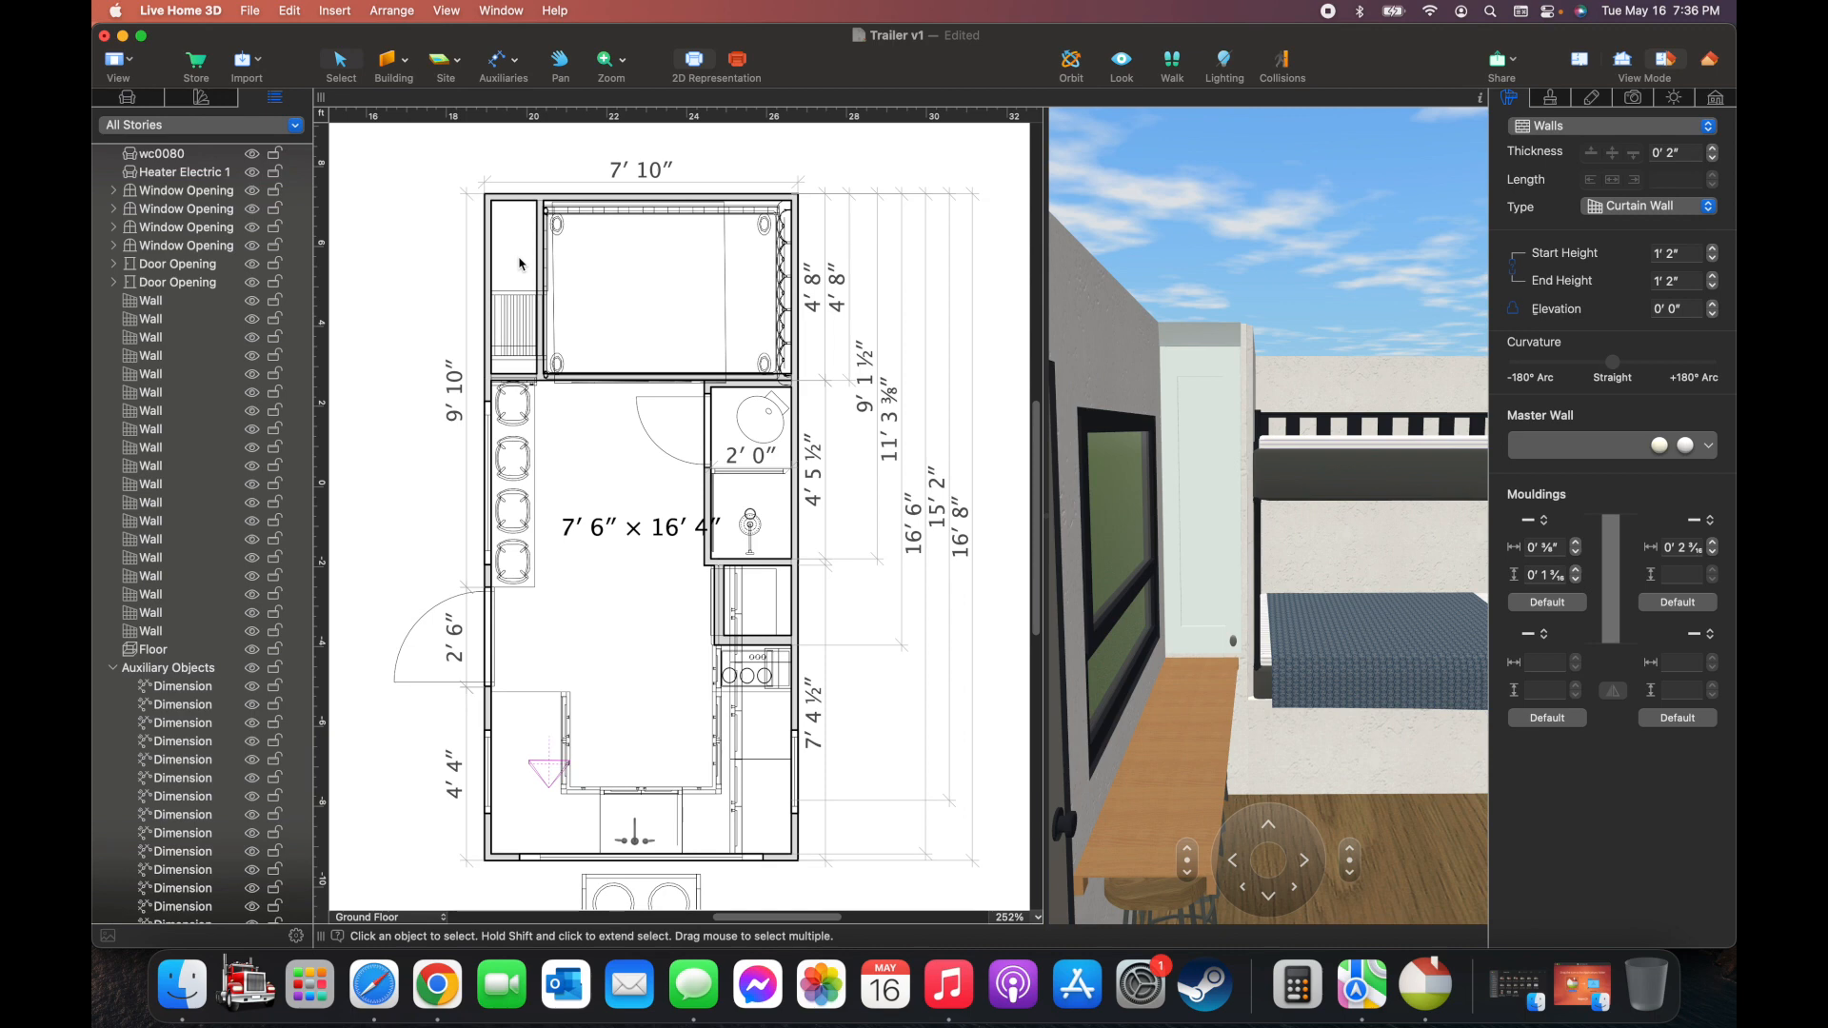
pyautogui.click(490, 546)
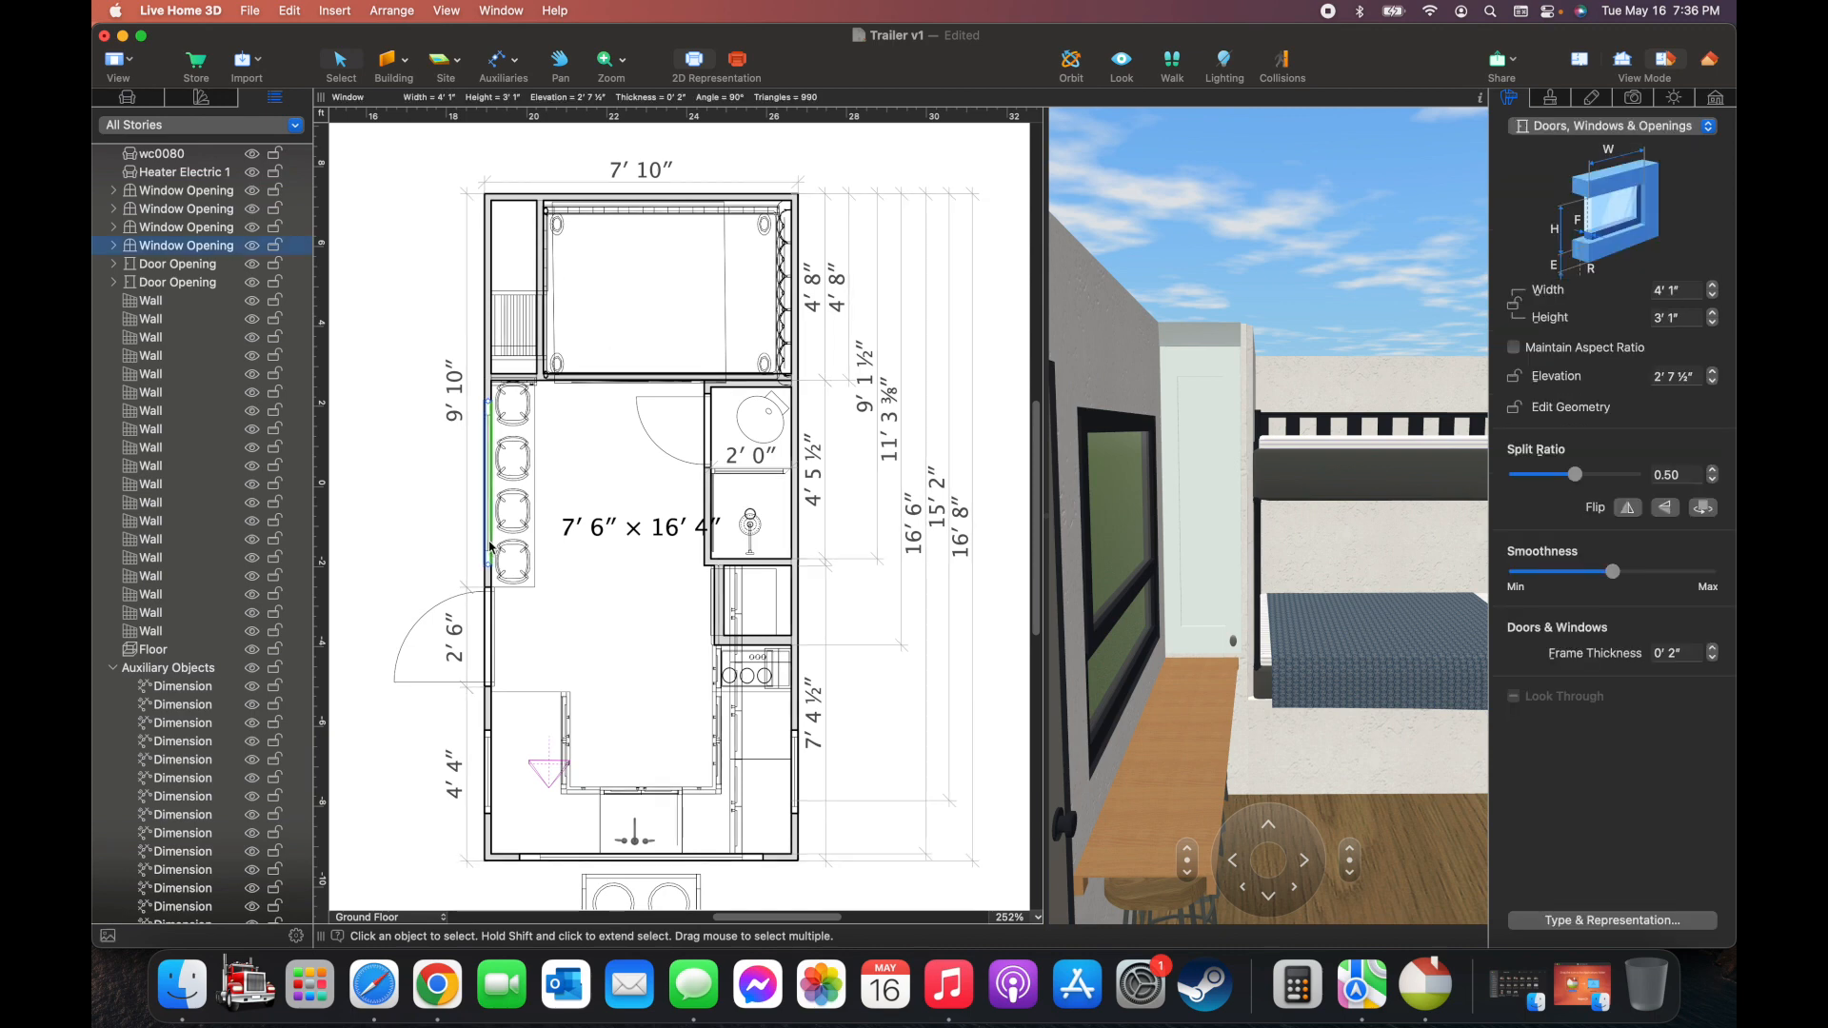
pyautogui.rightClick(490, 547)
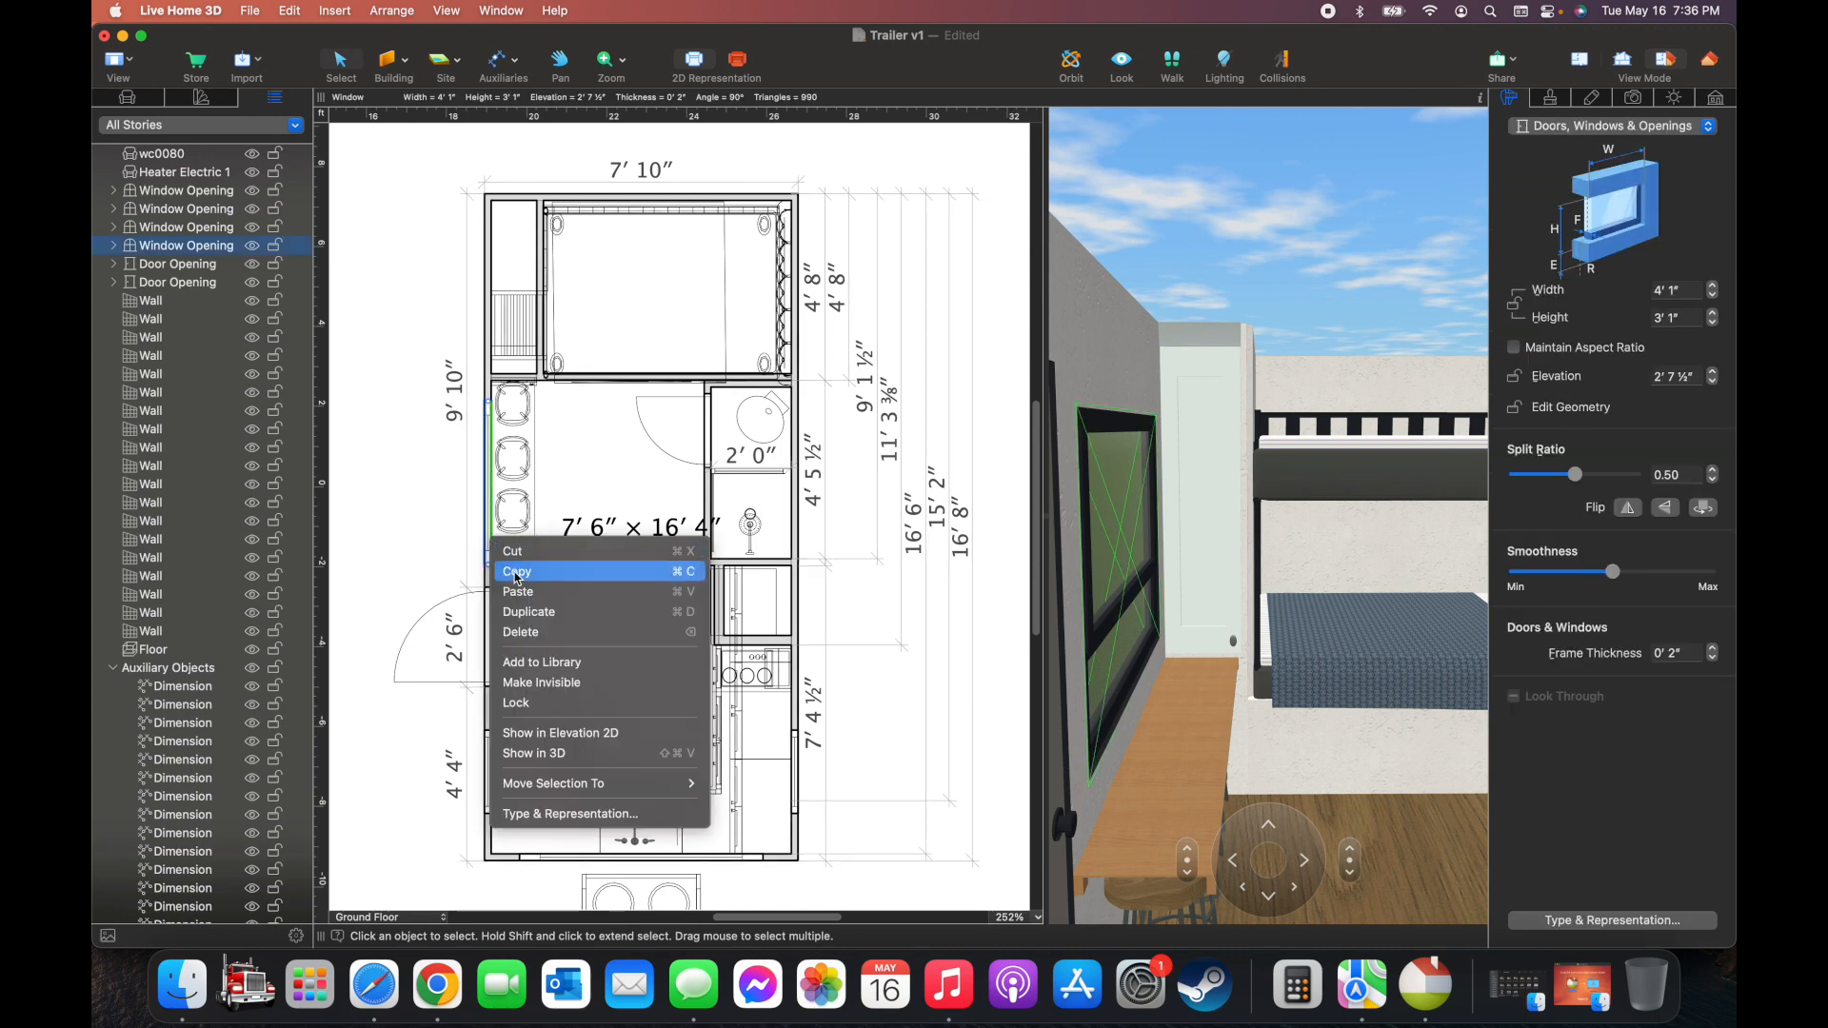
pyautogui.click(538, 682)
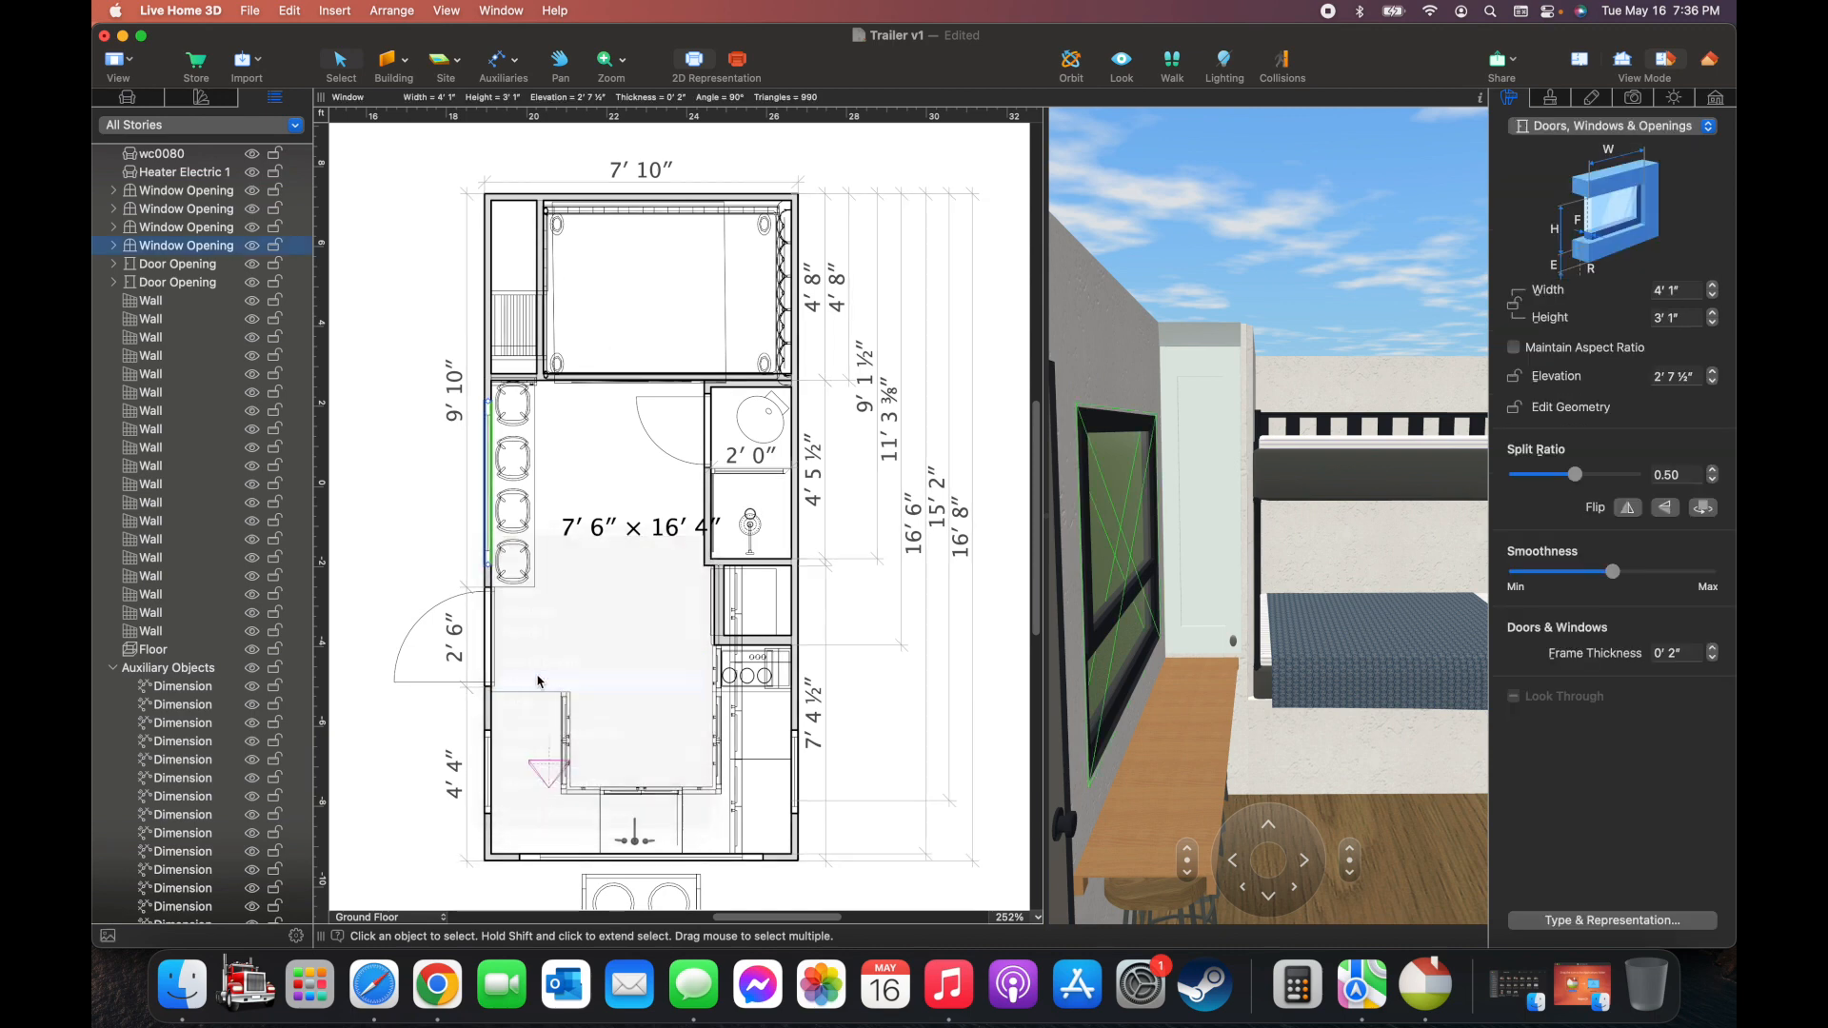
pyautogui.click(486, 579)
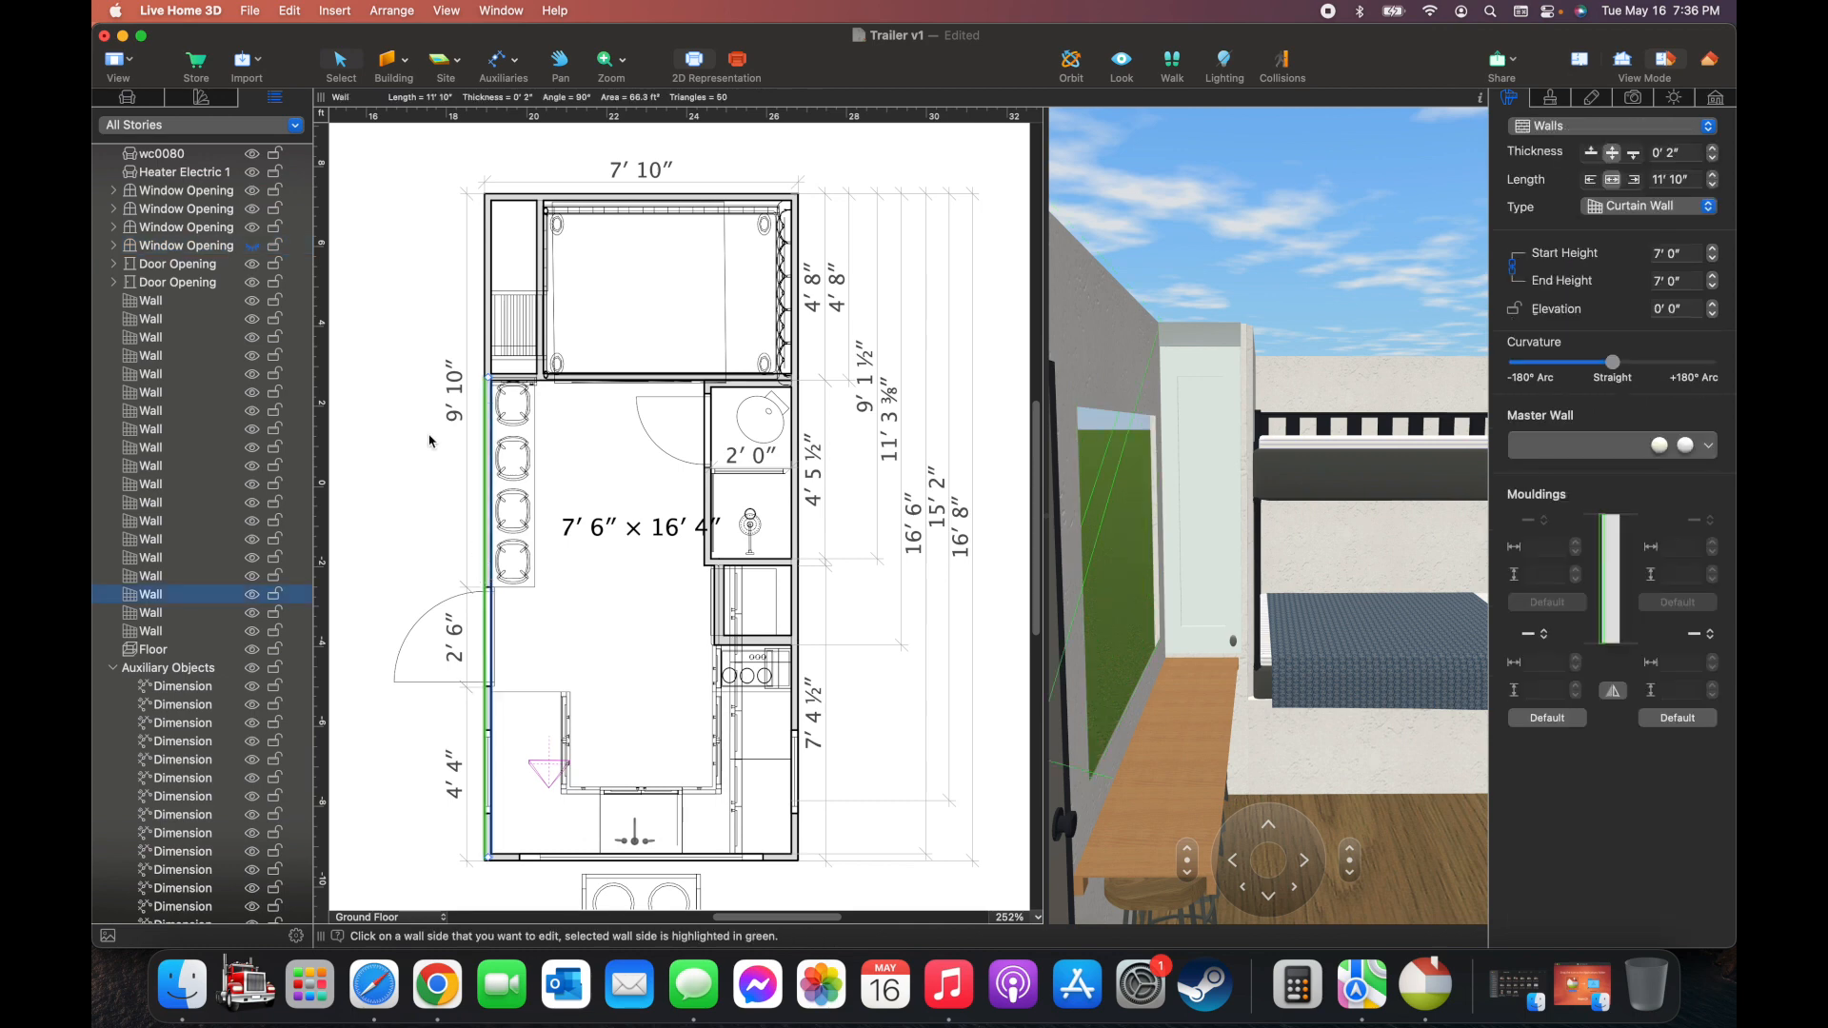
pyautogui.click(281, 11)
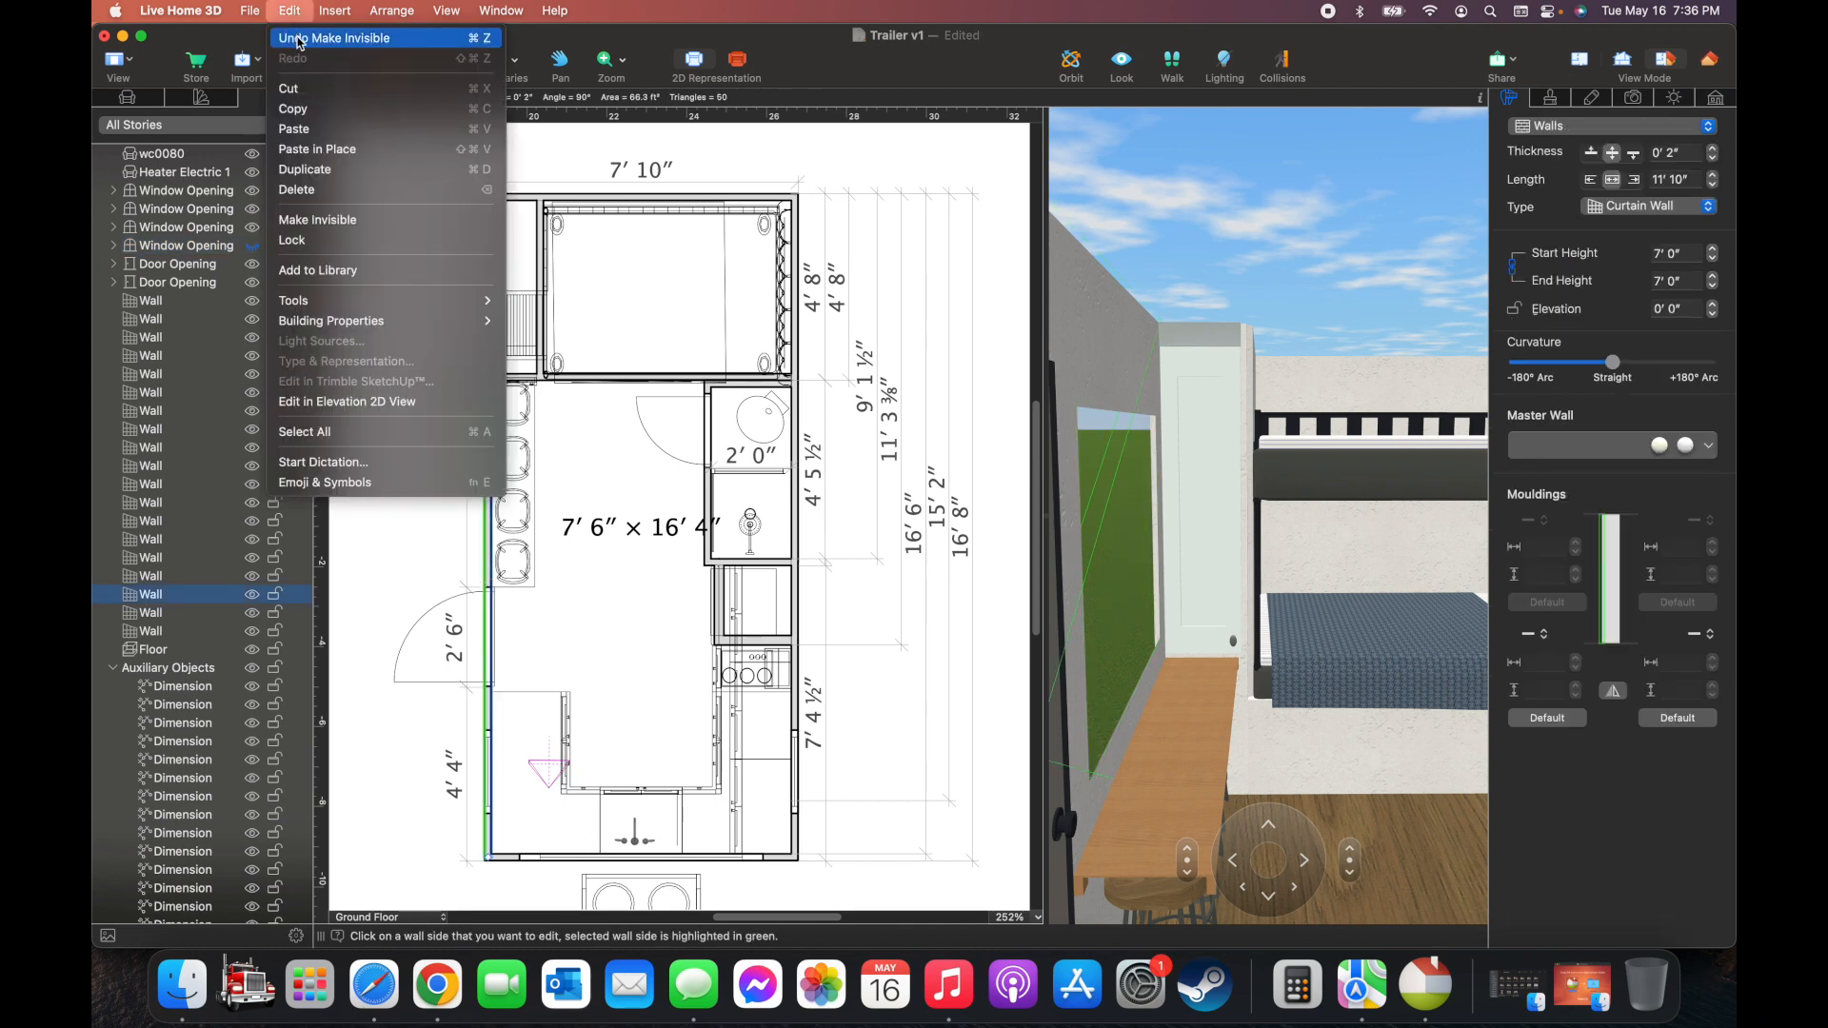
pyautogui.click(293, 38)
pyautogui.click(409, 493)
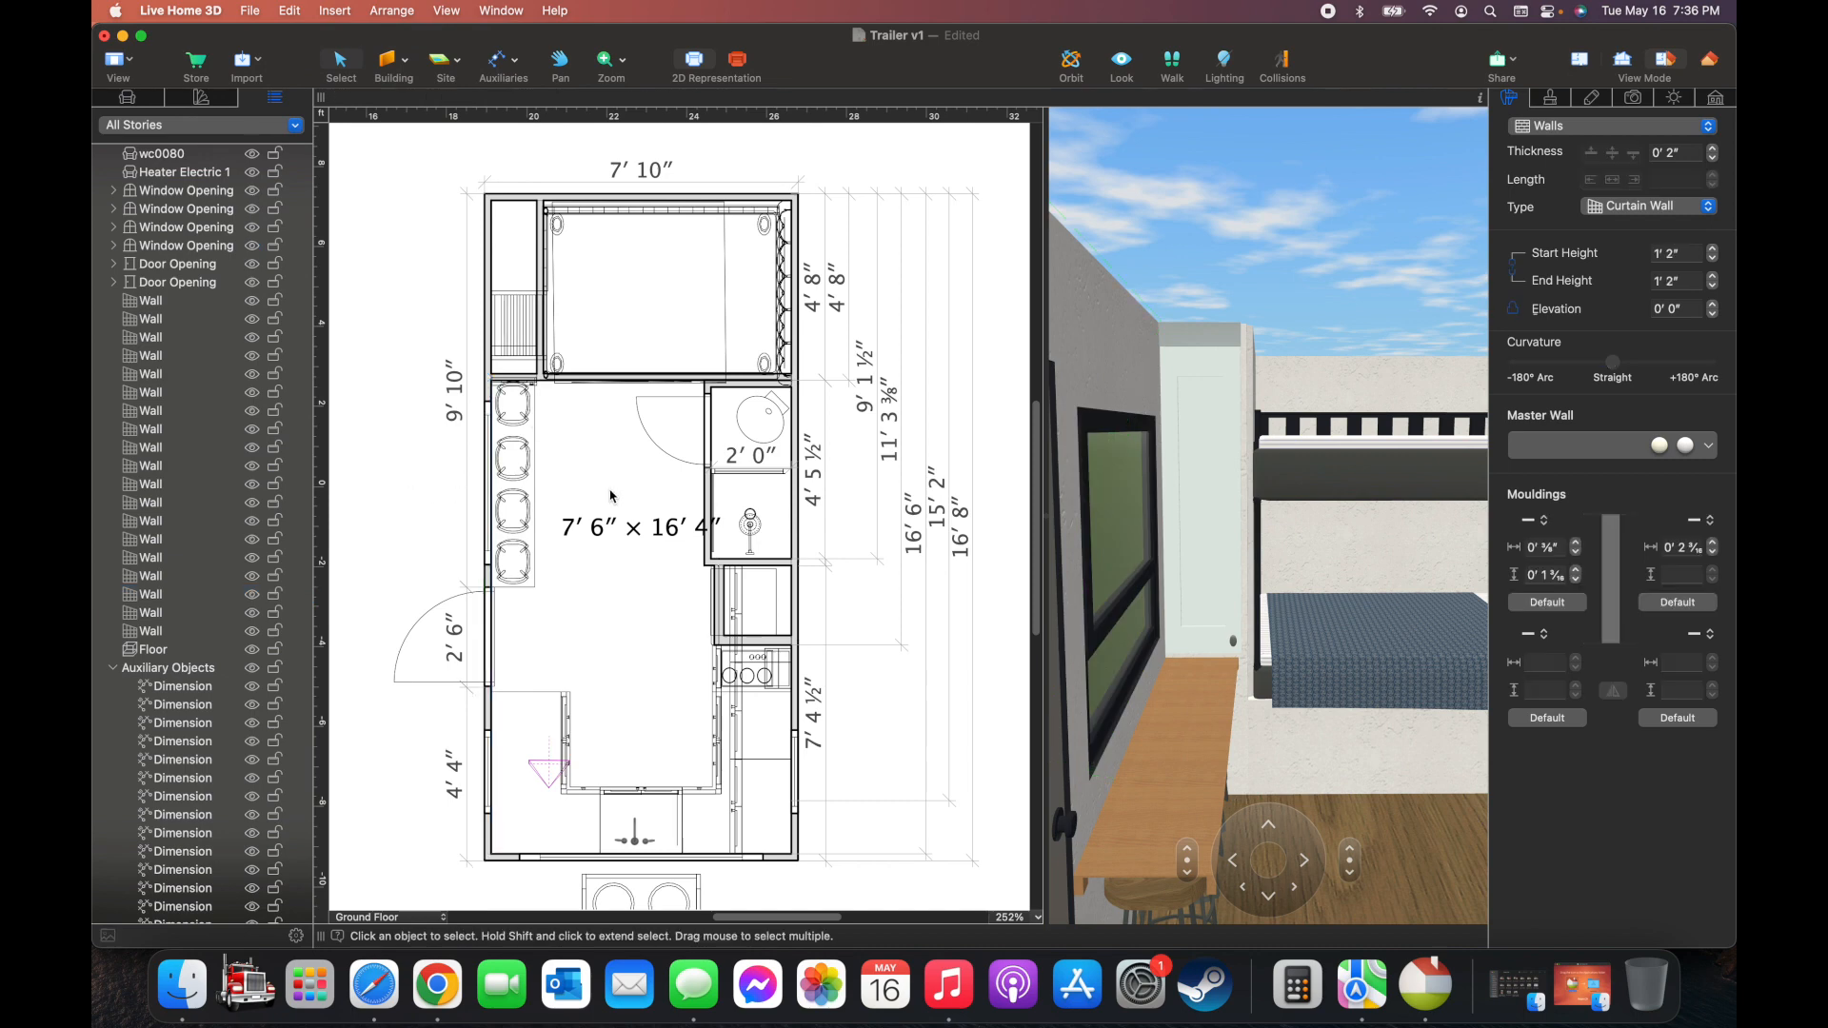
# Look over the bunk area in 3D, and inspect the toilet and shower dimensions in the floor plan
pyautogui.scroll(5, 611, 495)
pyautogui.scroll(5, 610, 495)
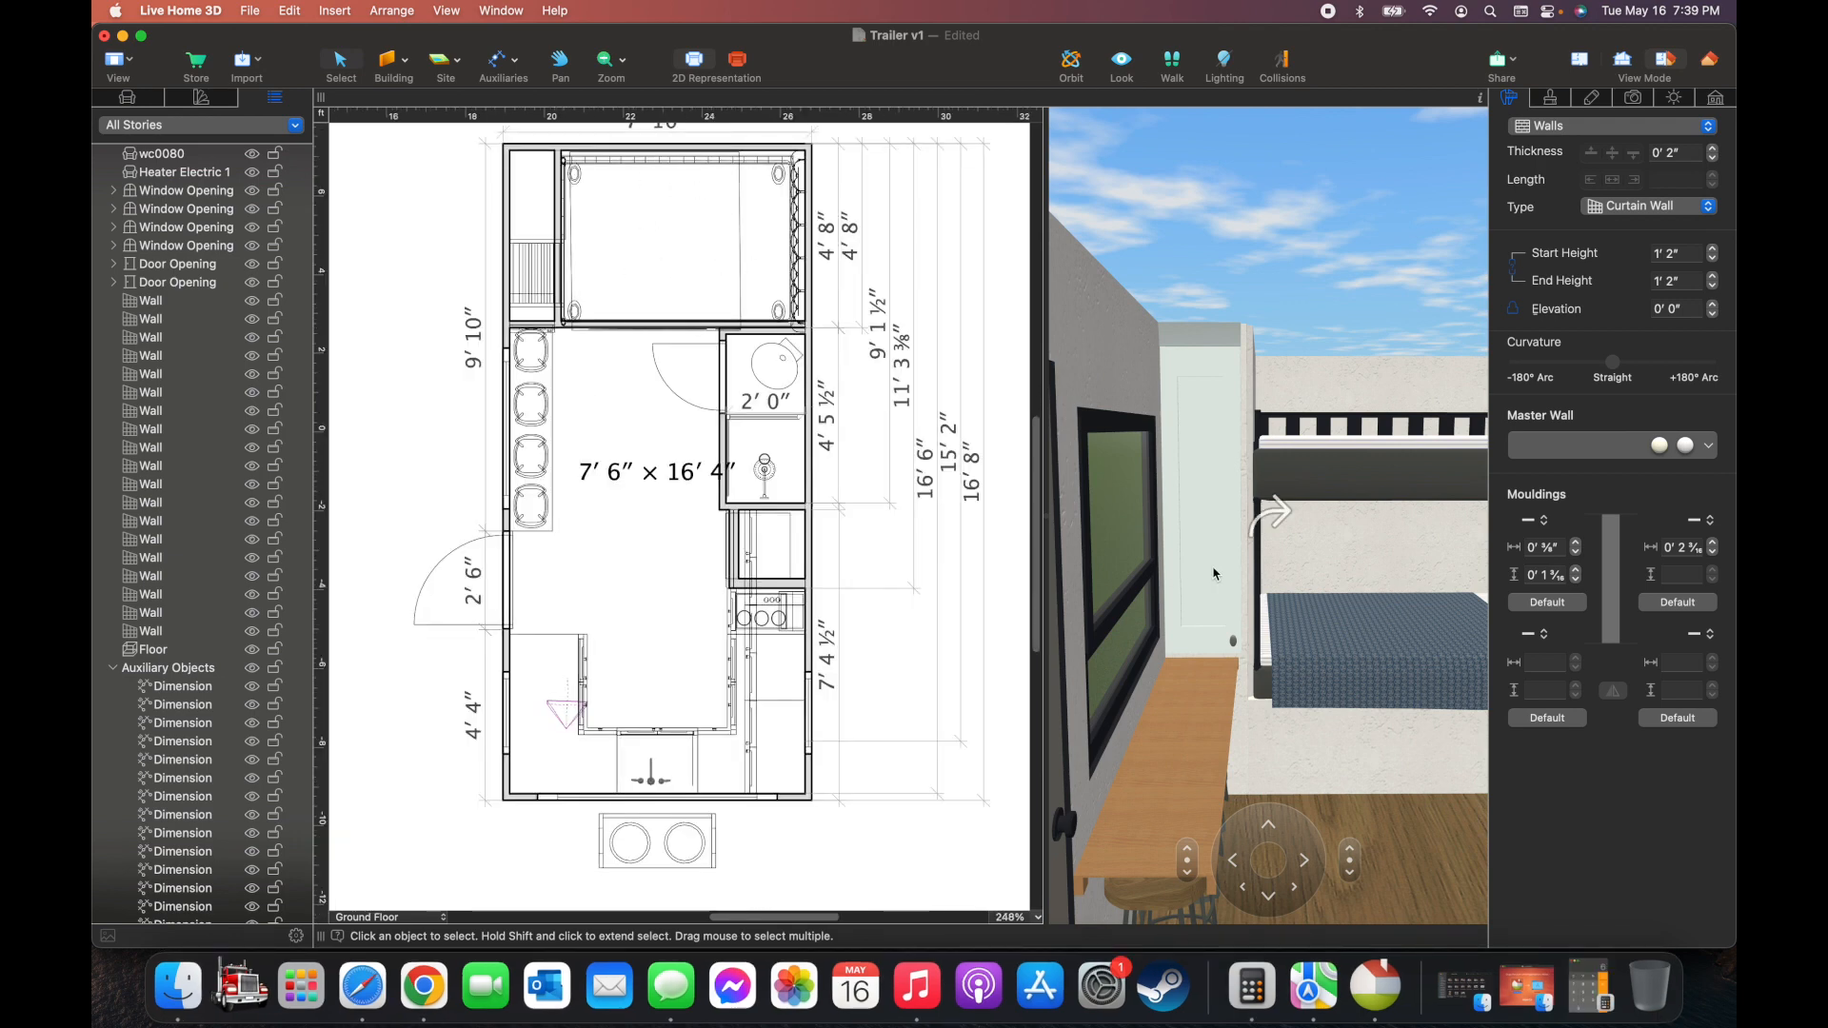
pyautogui.press('Right')
pyautogui.press('Left')
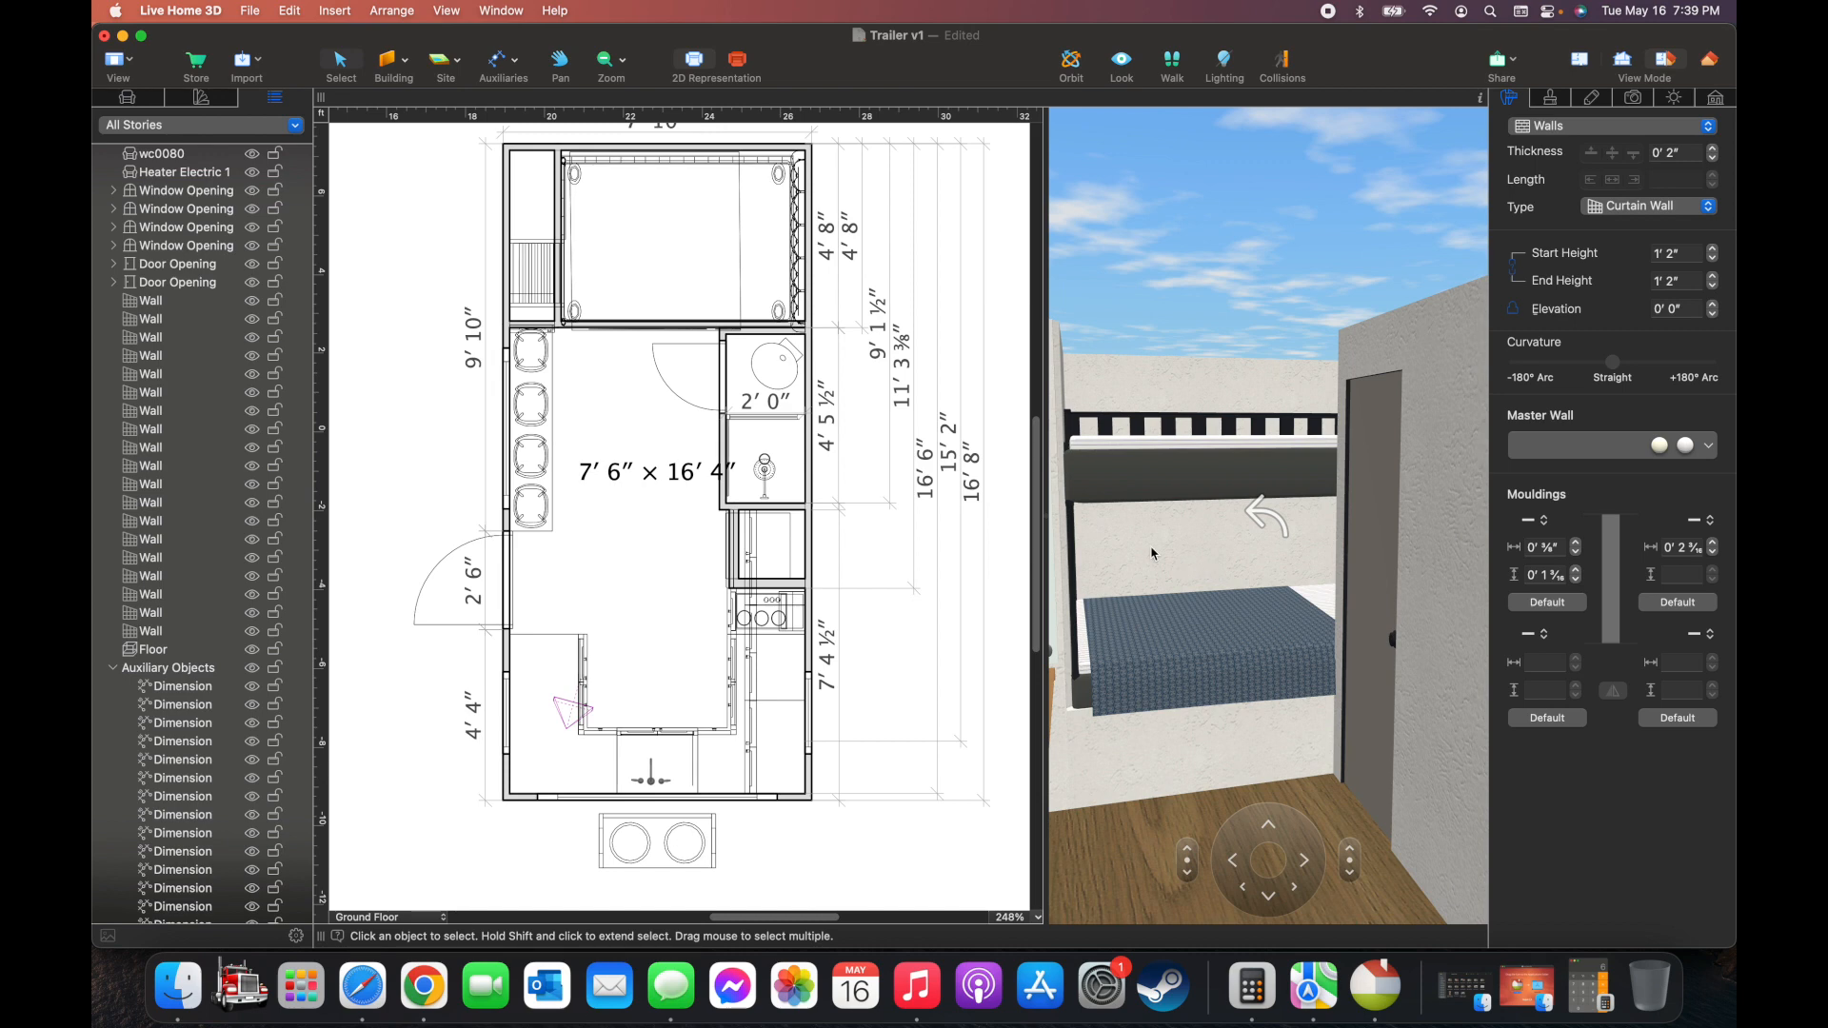
pyautogui.scroll(2, 647, 505)
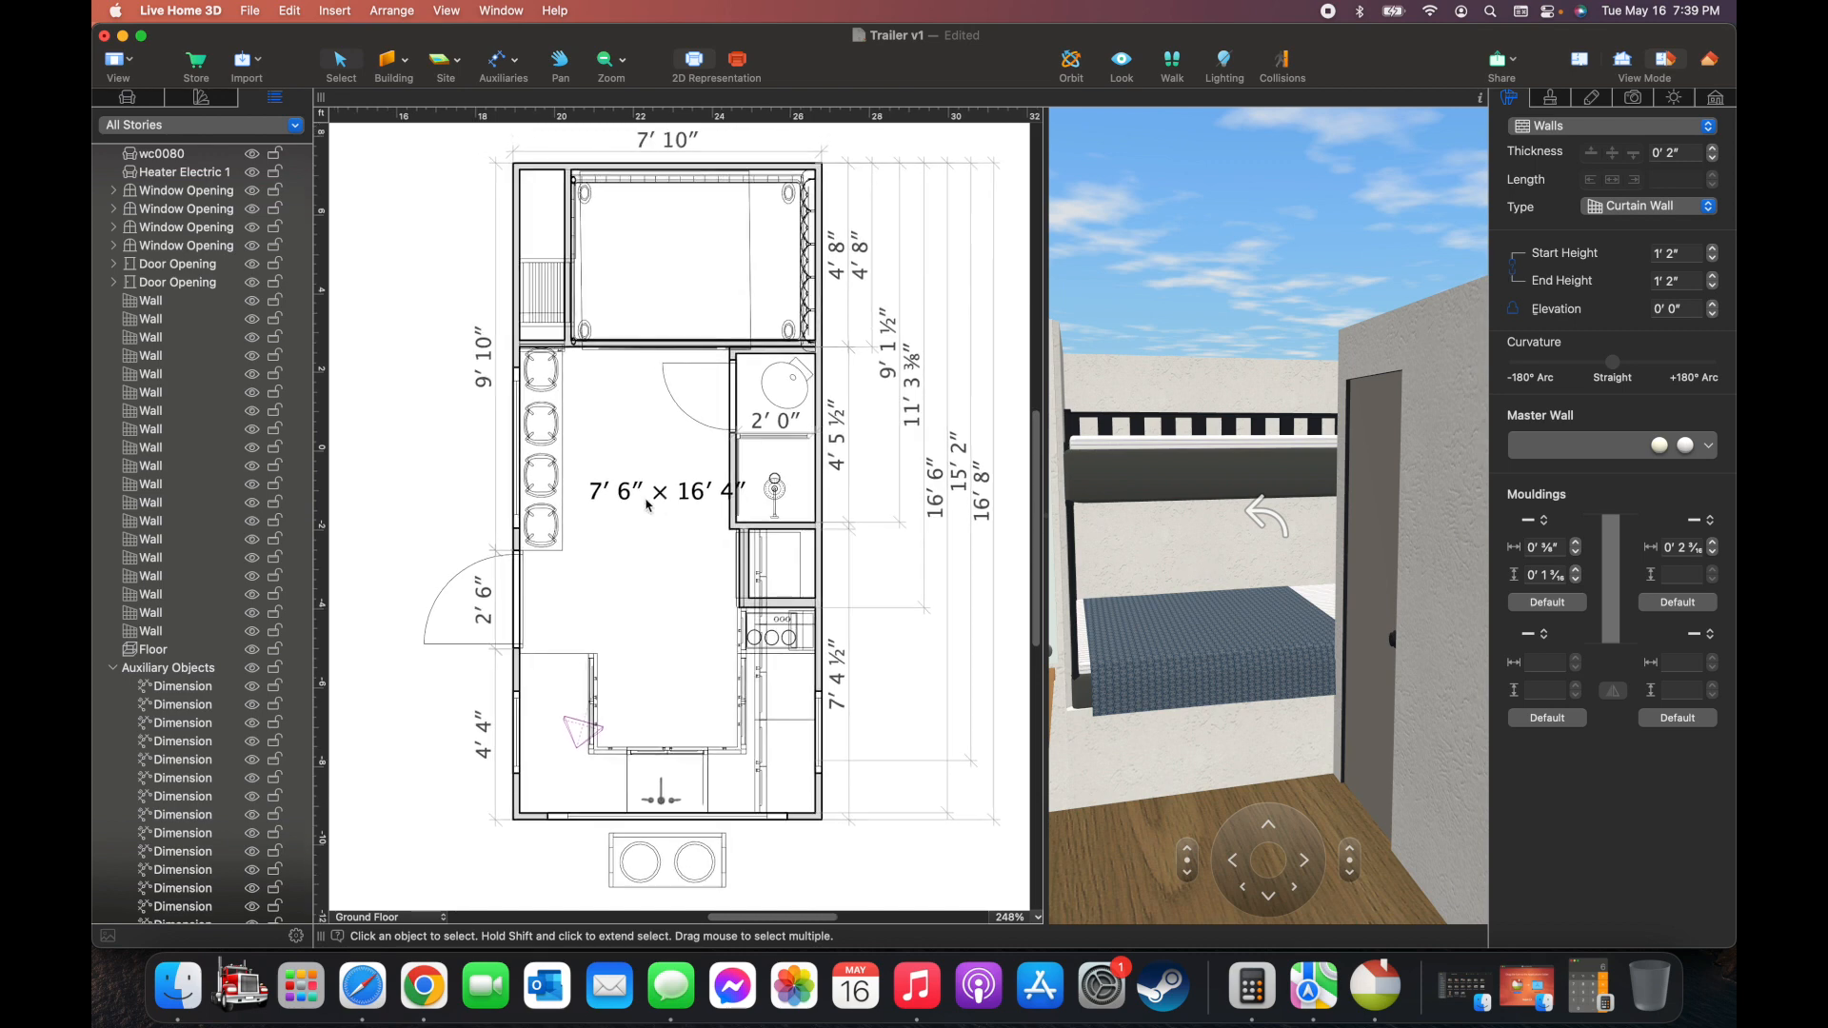
pyautogui.click(791, 390)
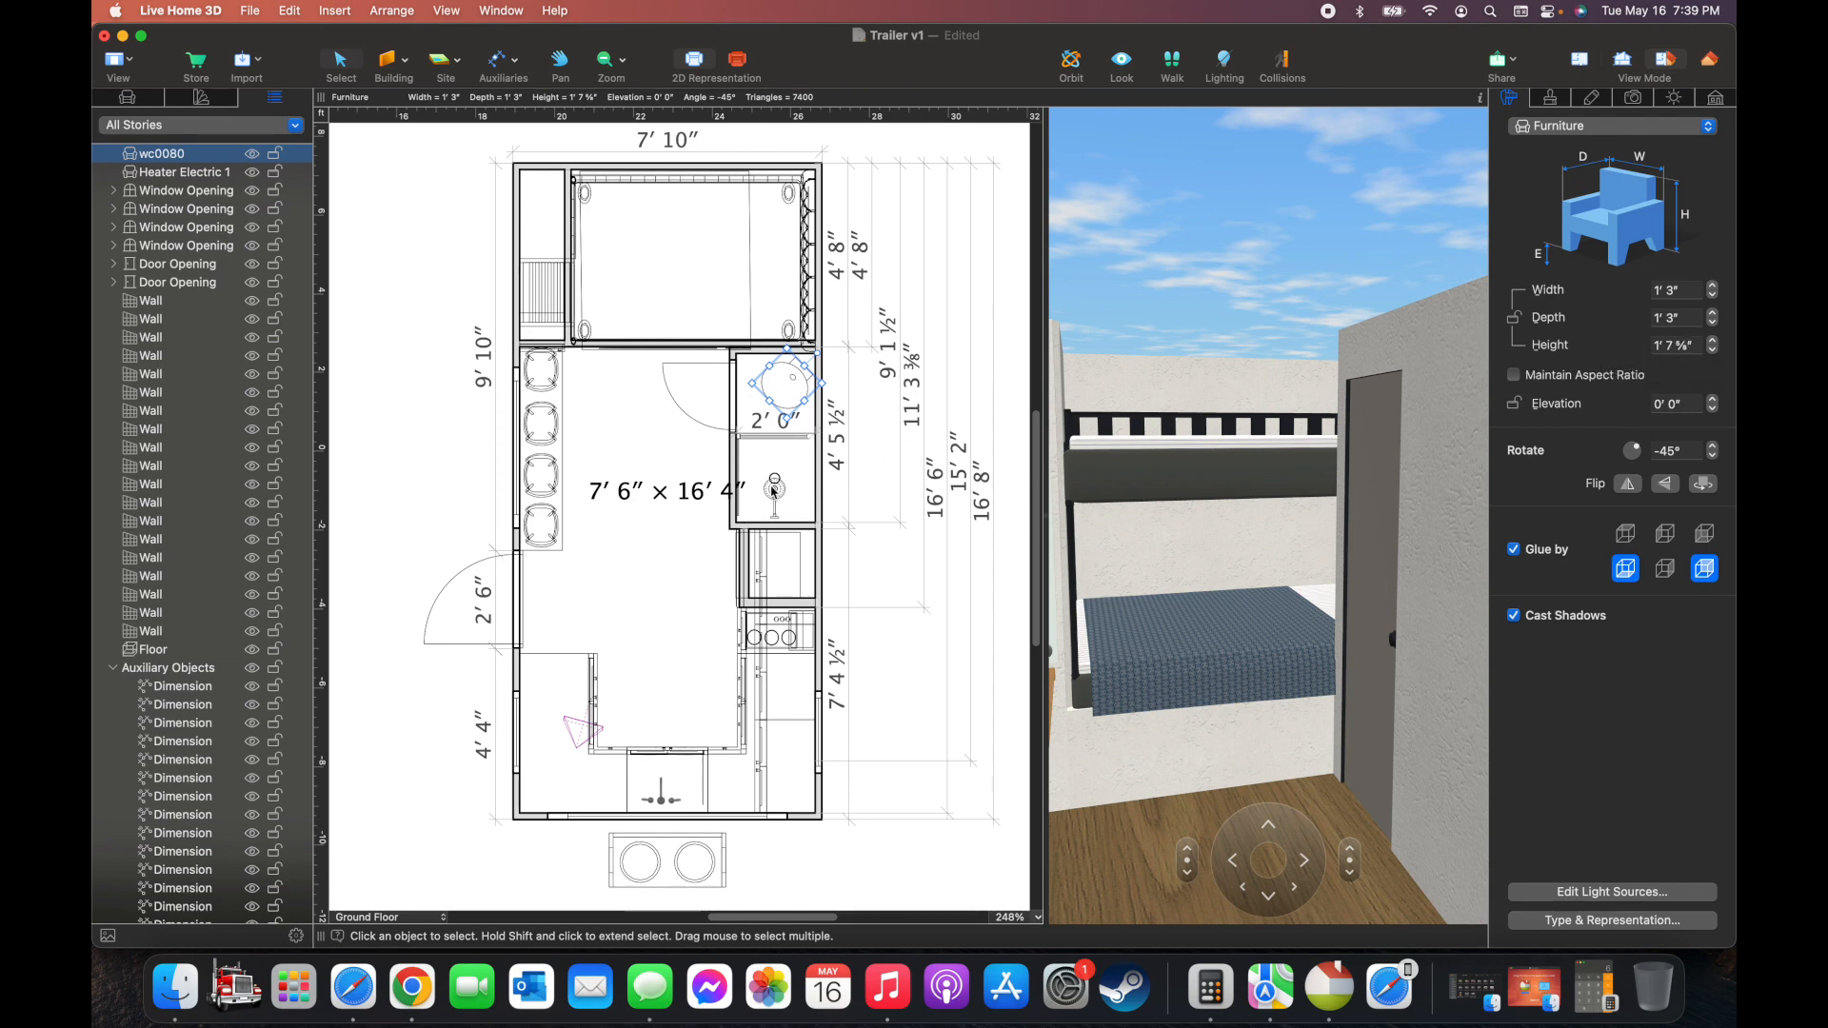
pyautogui.click(794, 464)
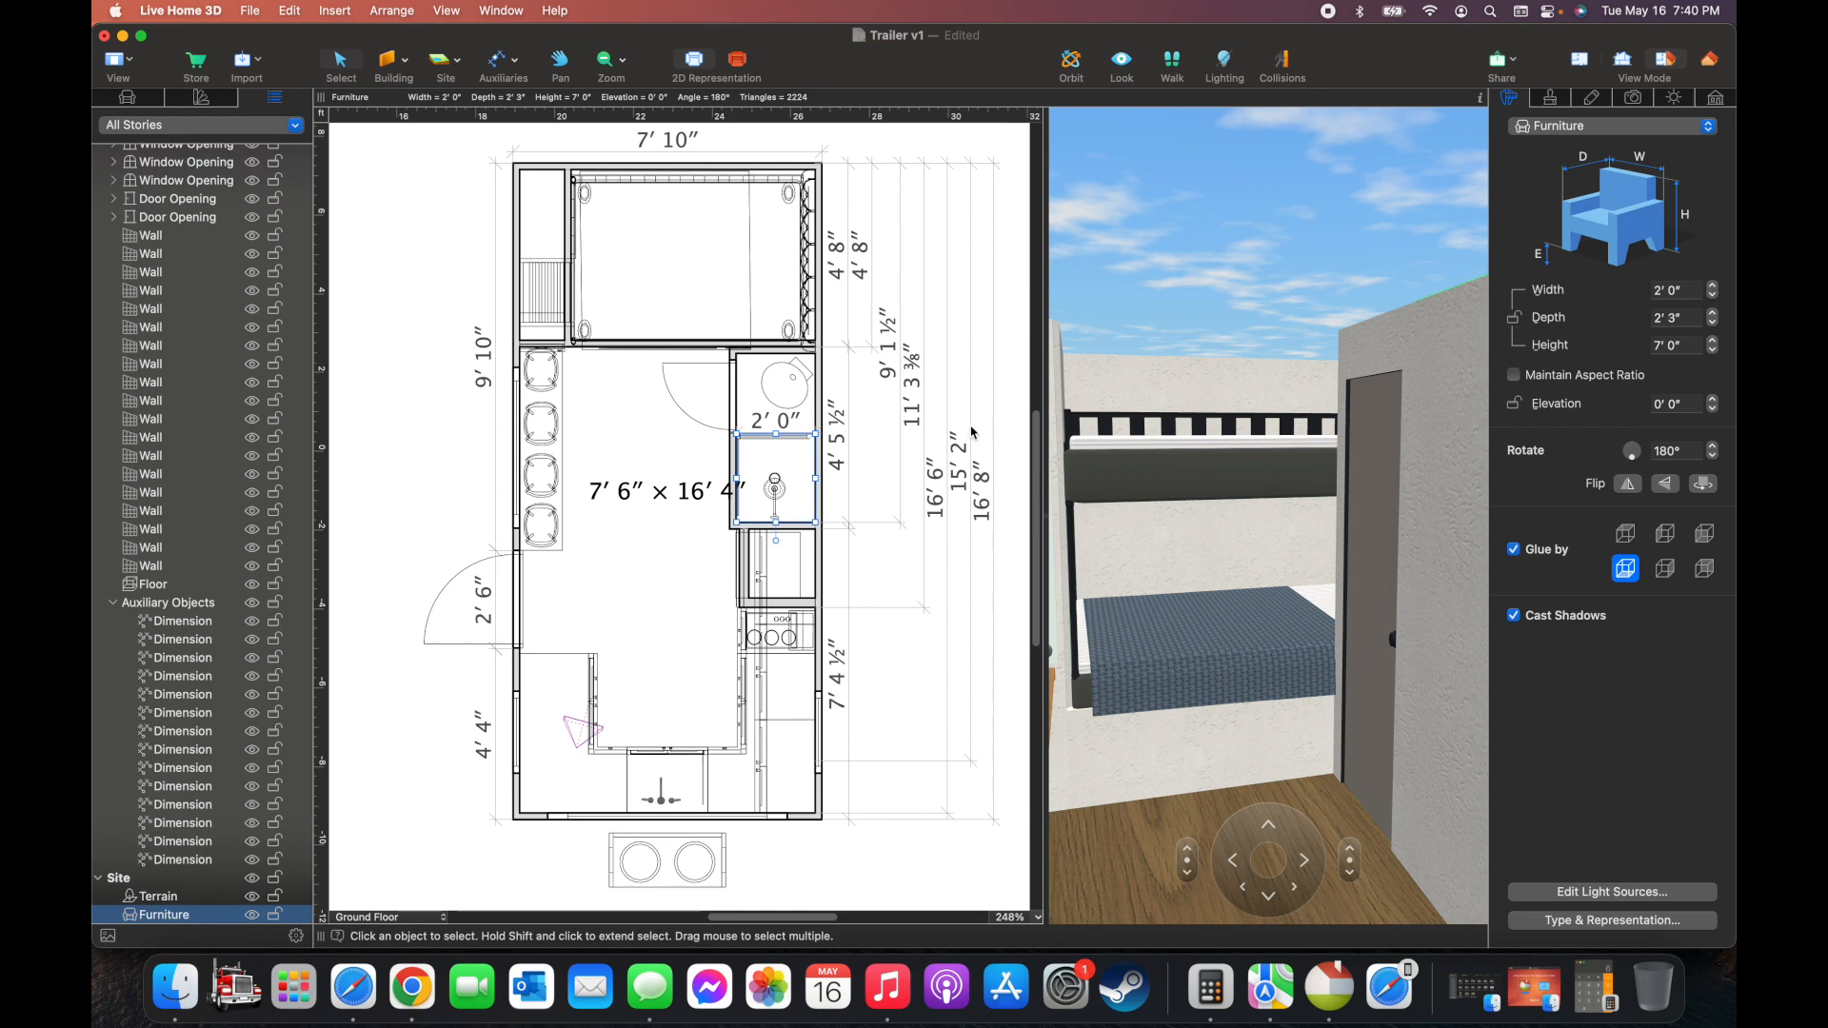
pyautogui.click(683, 565)
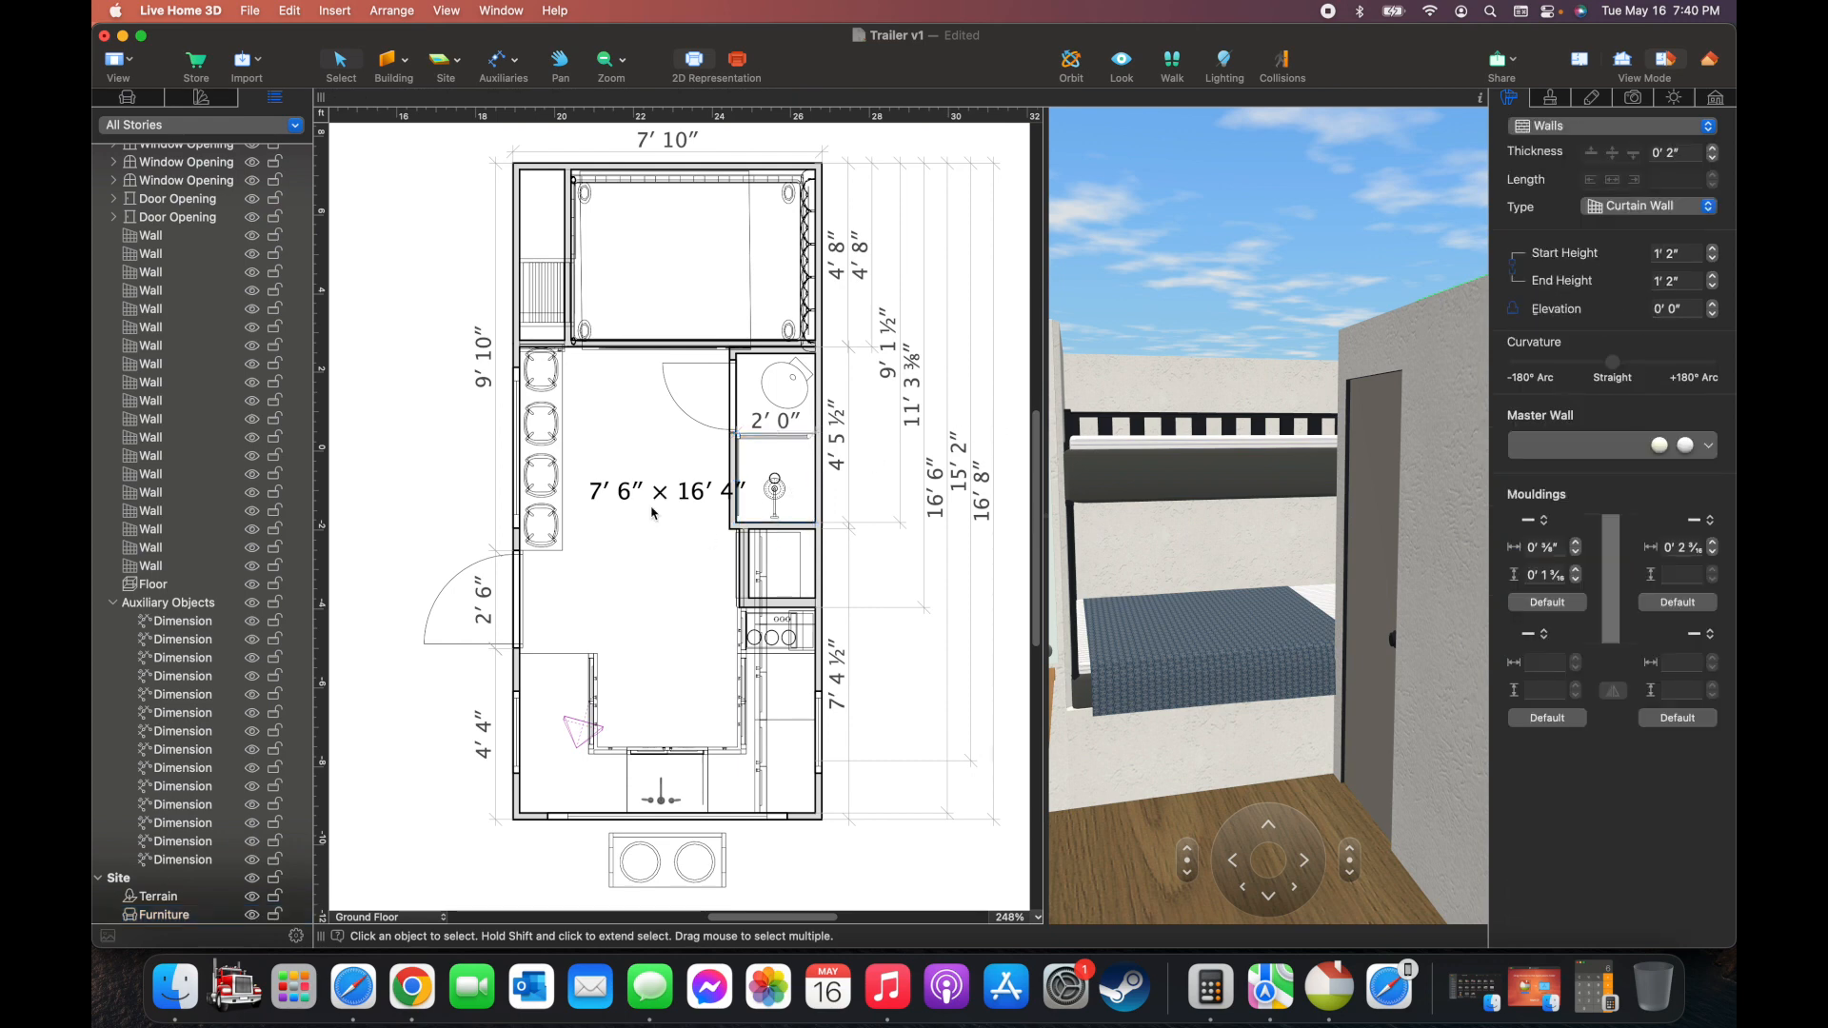
# Inspect the upper cabinet over the refrigerator, the electric heater below it and the black cooktop
pyautogui.click(777, 570)
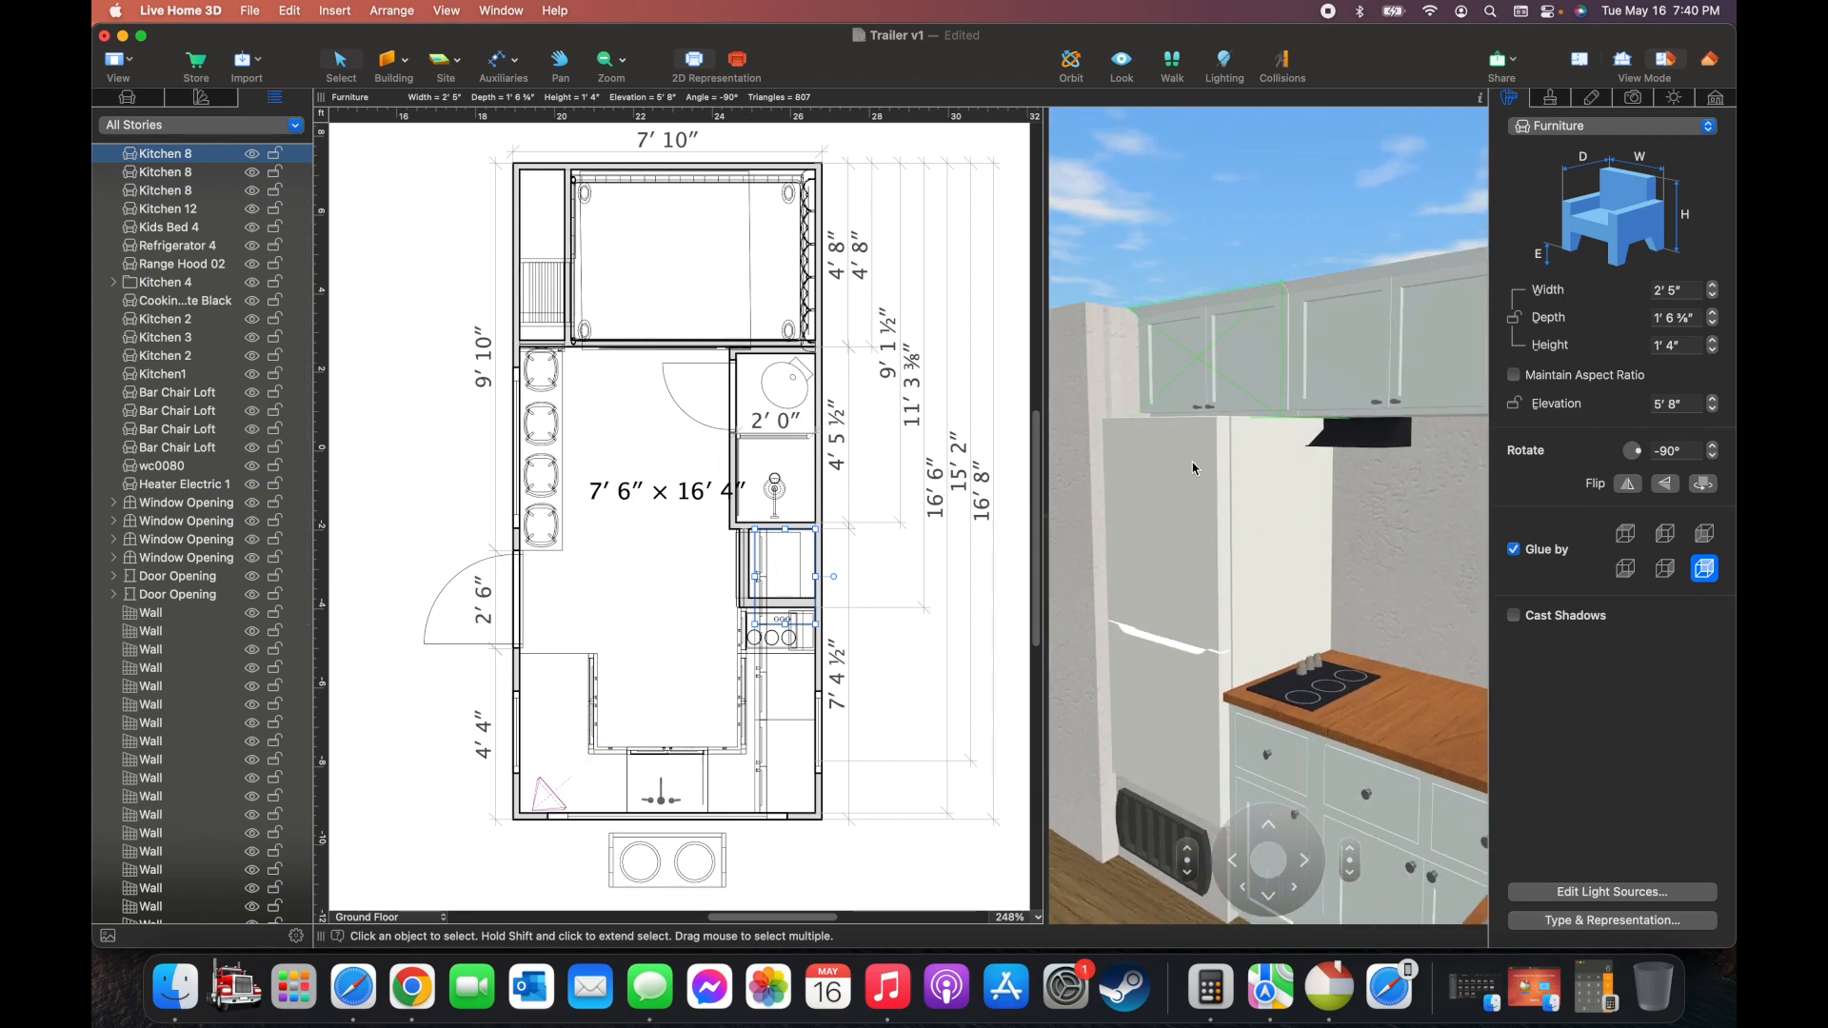
pyautogui.click(737, 564)
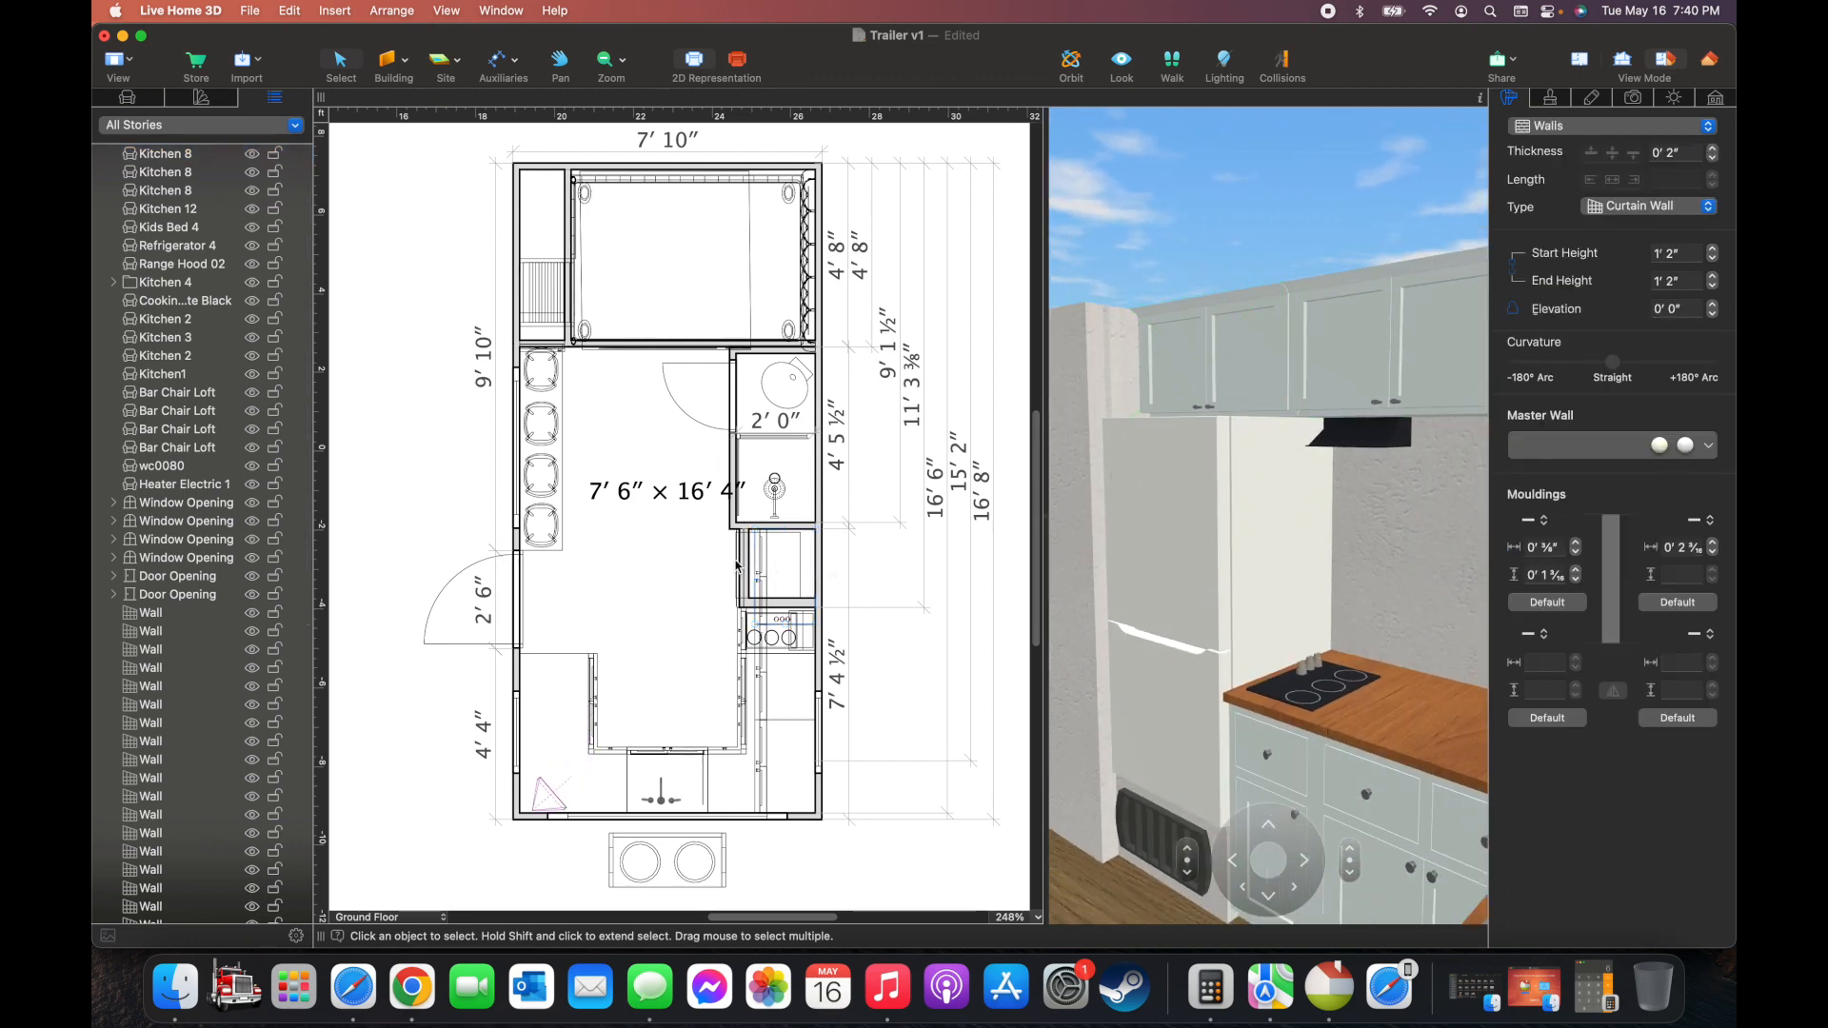
pyautogui.click(1150, 843)
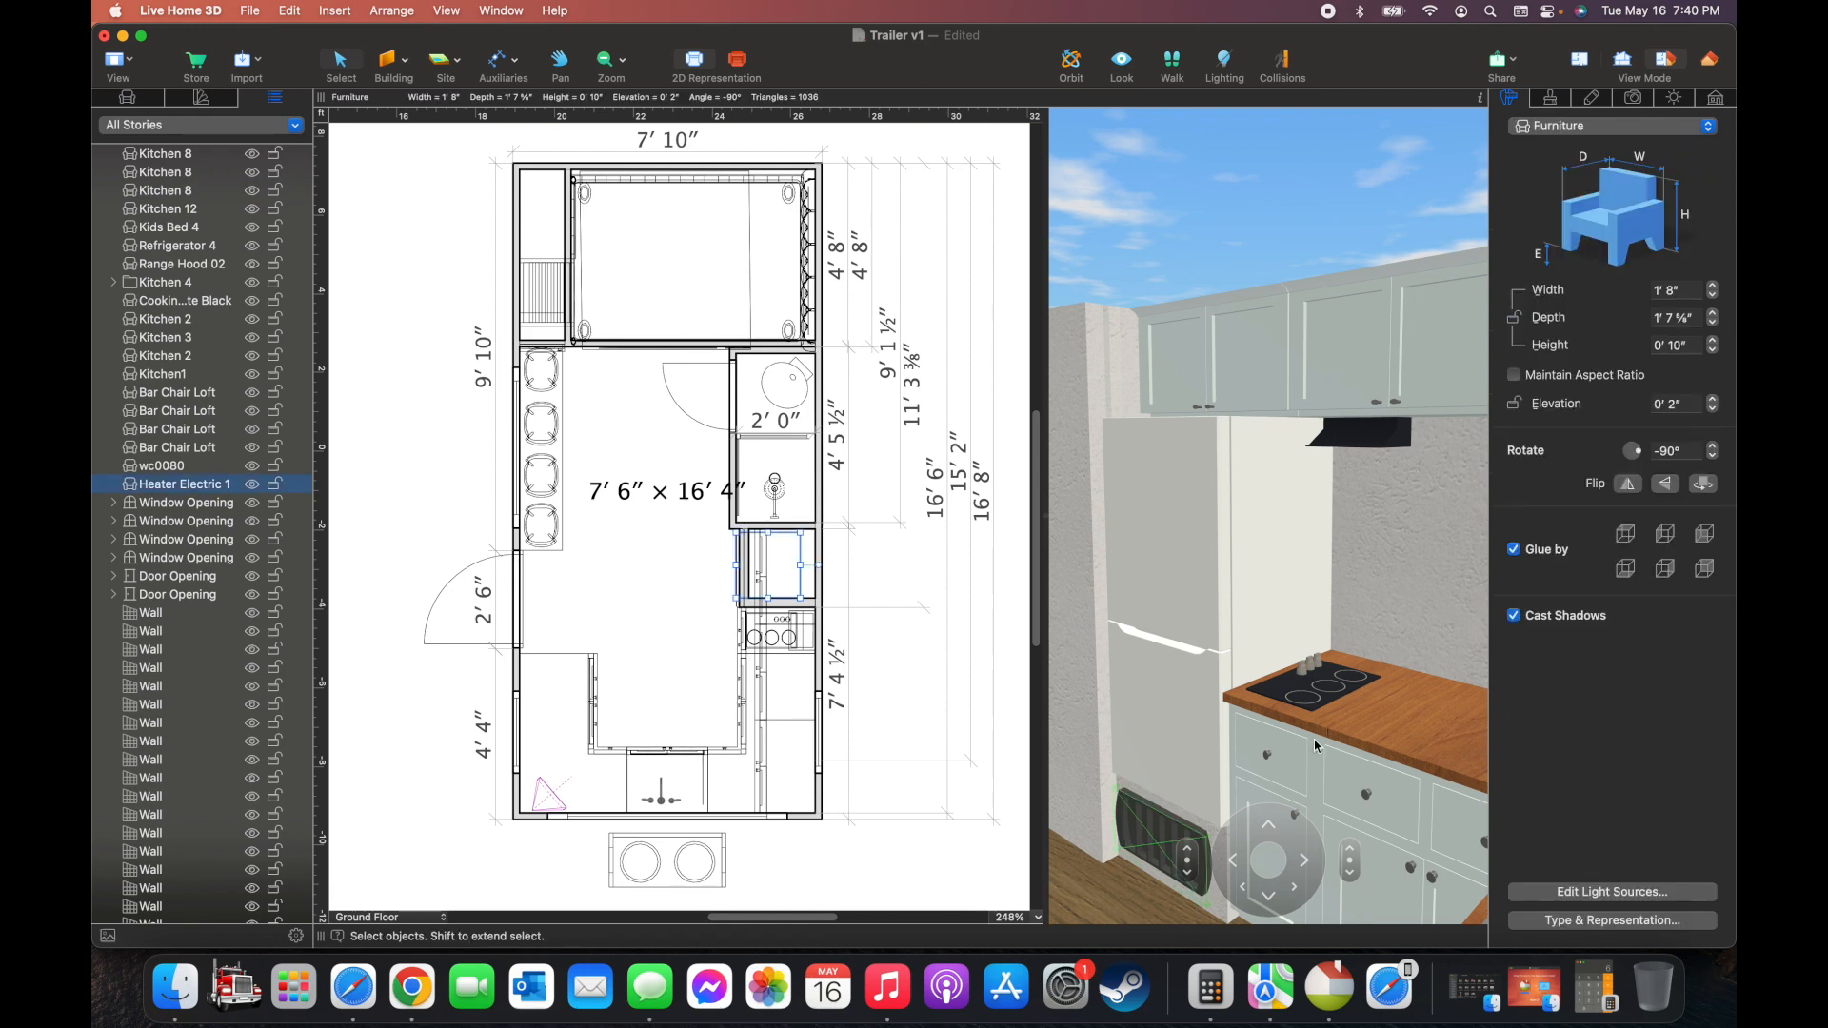
pyautogui.click(682, 640)
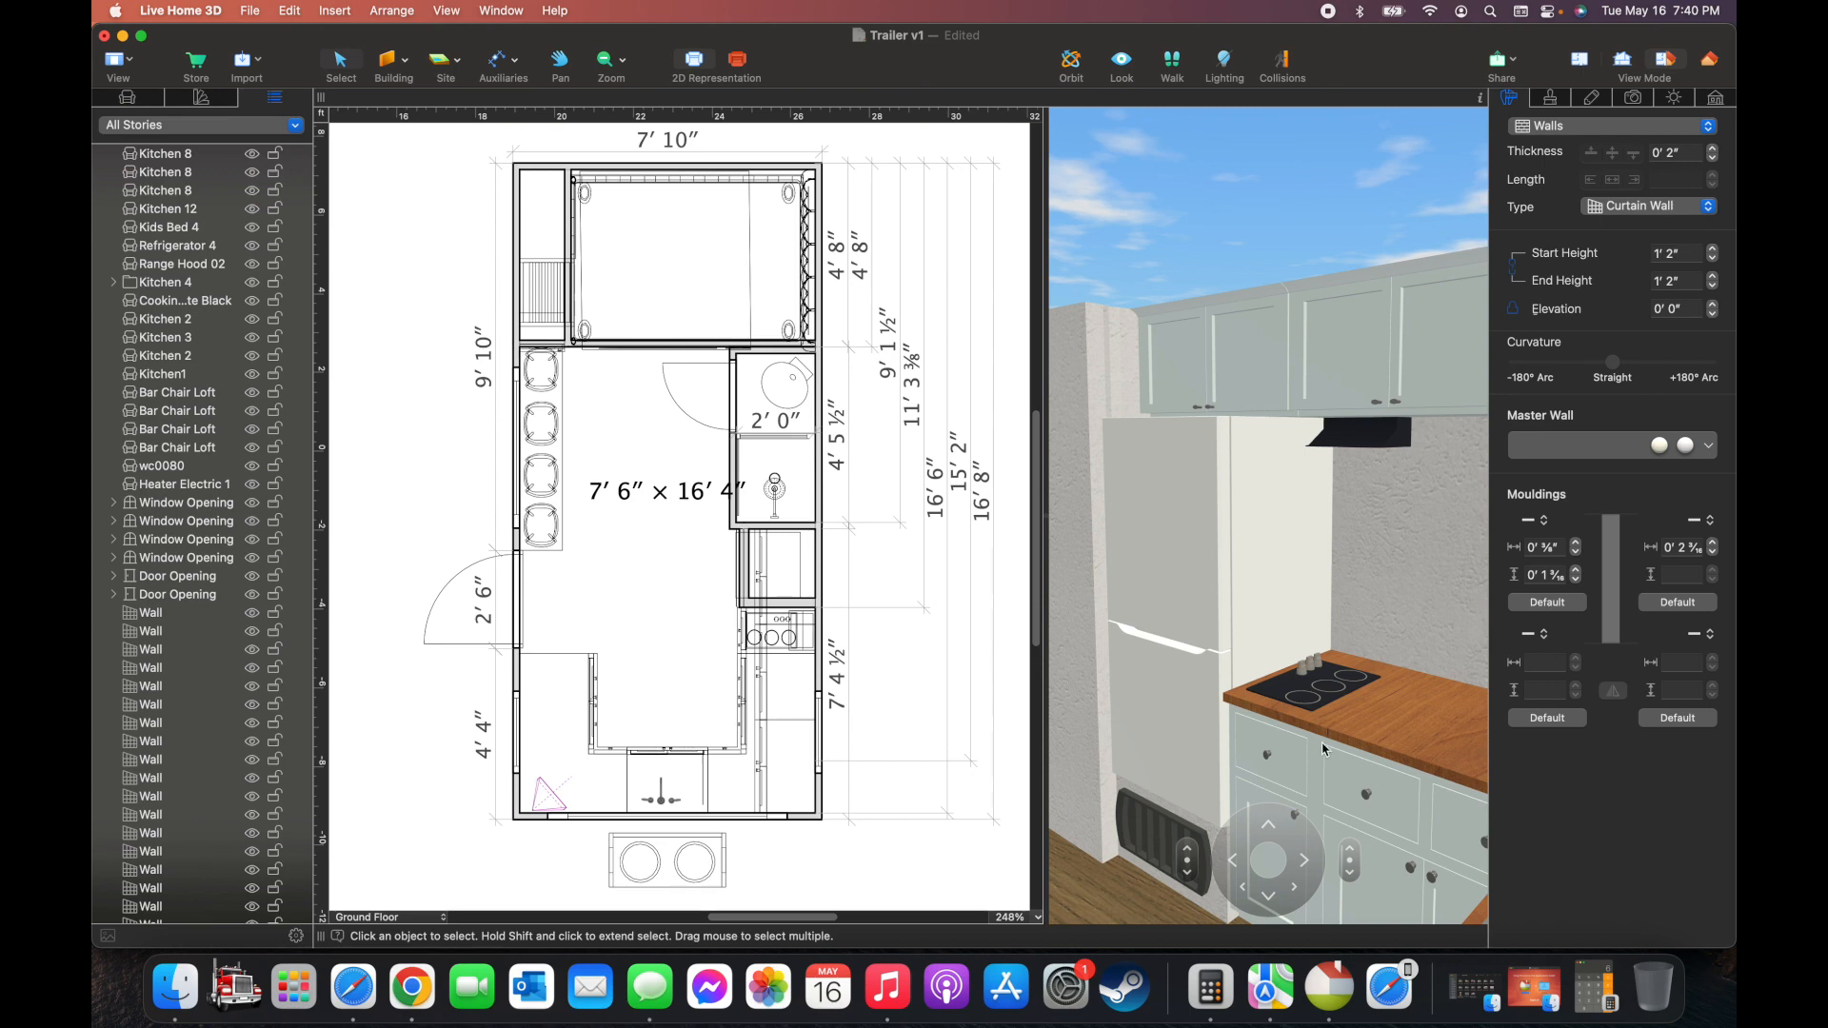
pyautogui.click(1323, 695)
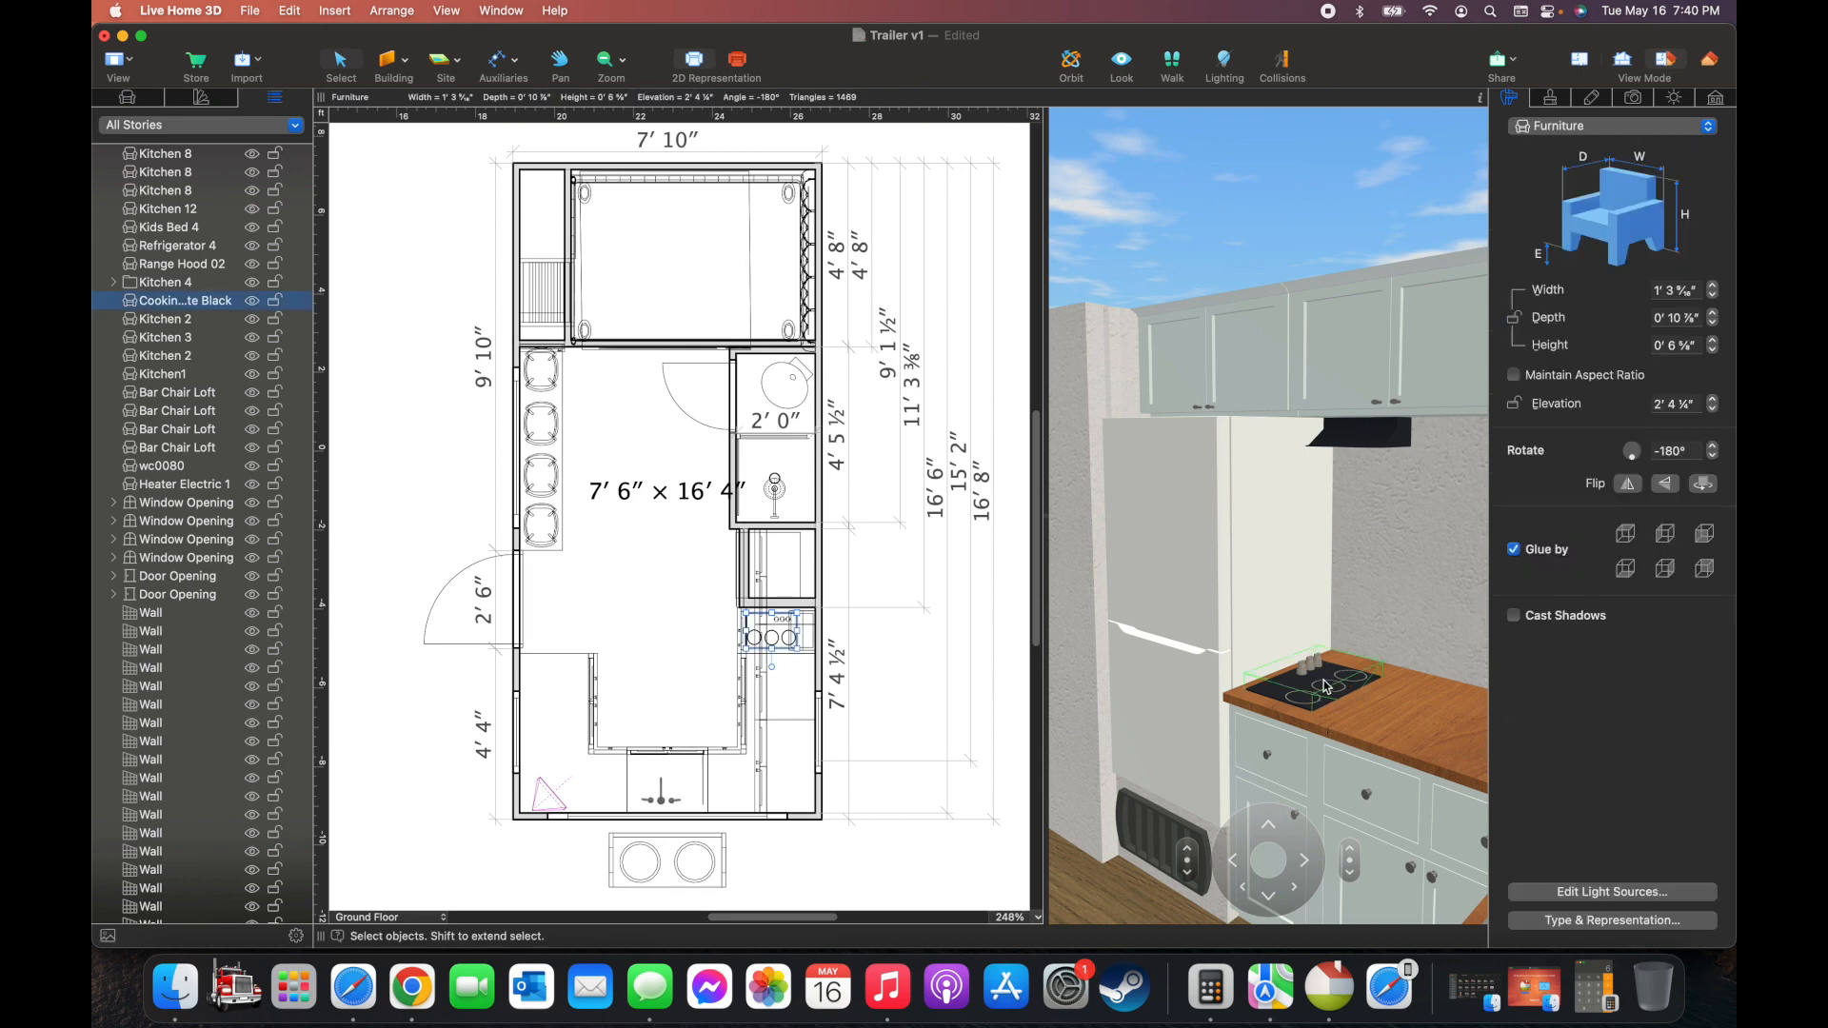
pyautogui.click(656, 621)
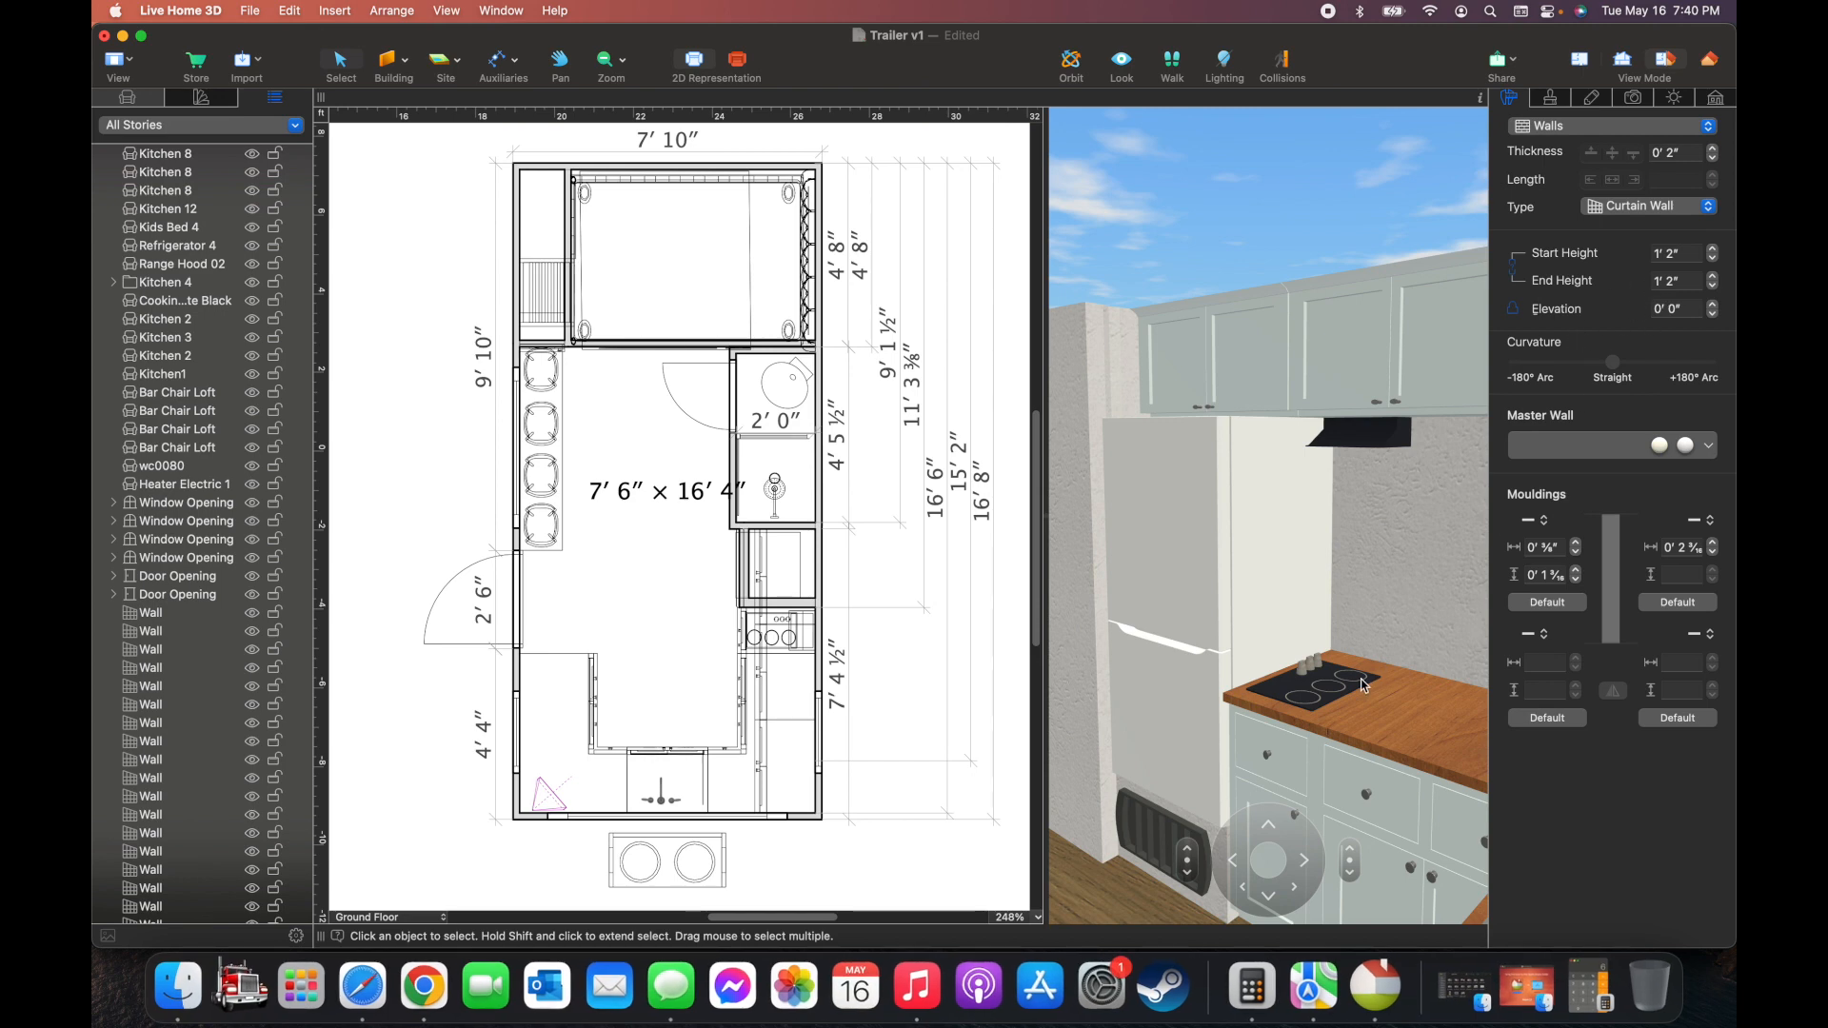
pyautogui.press('super+1')
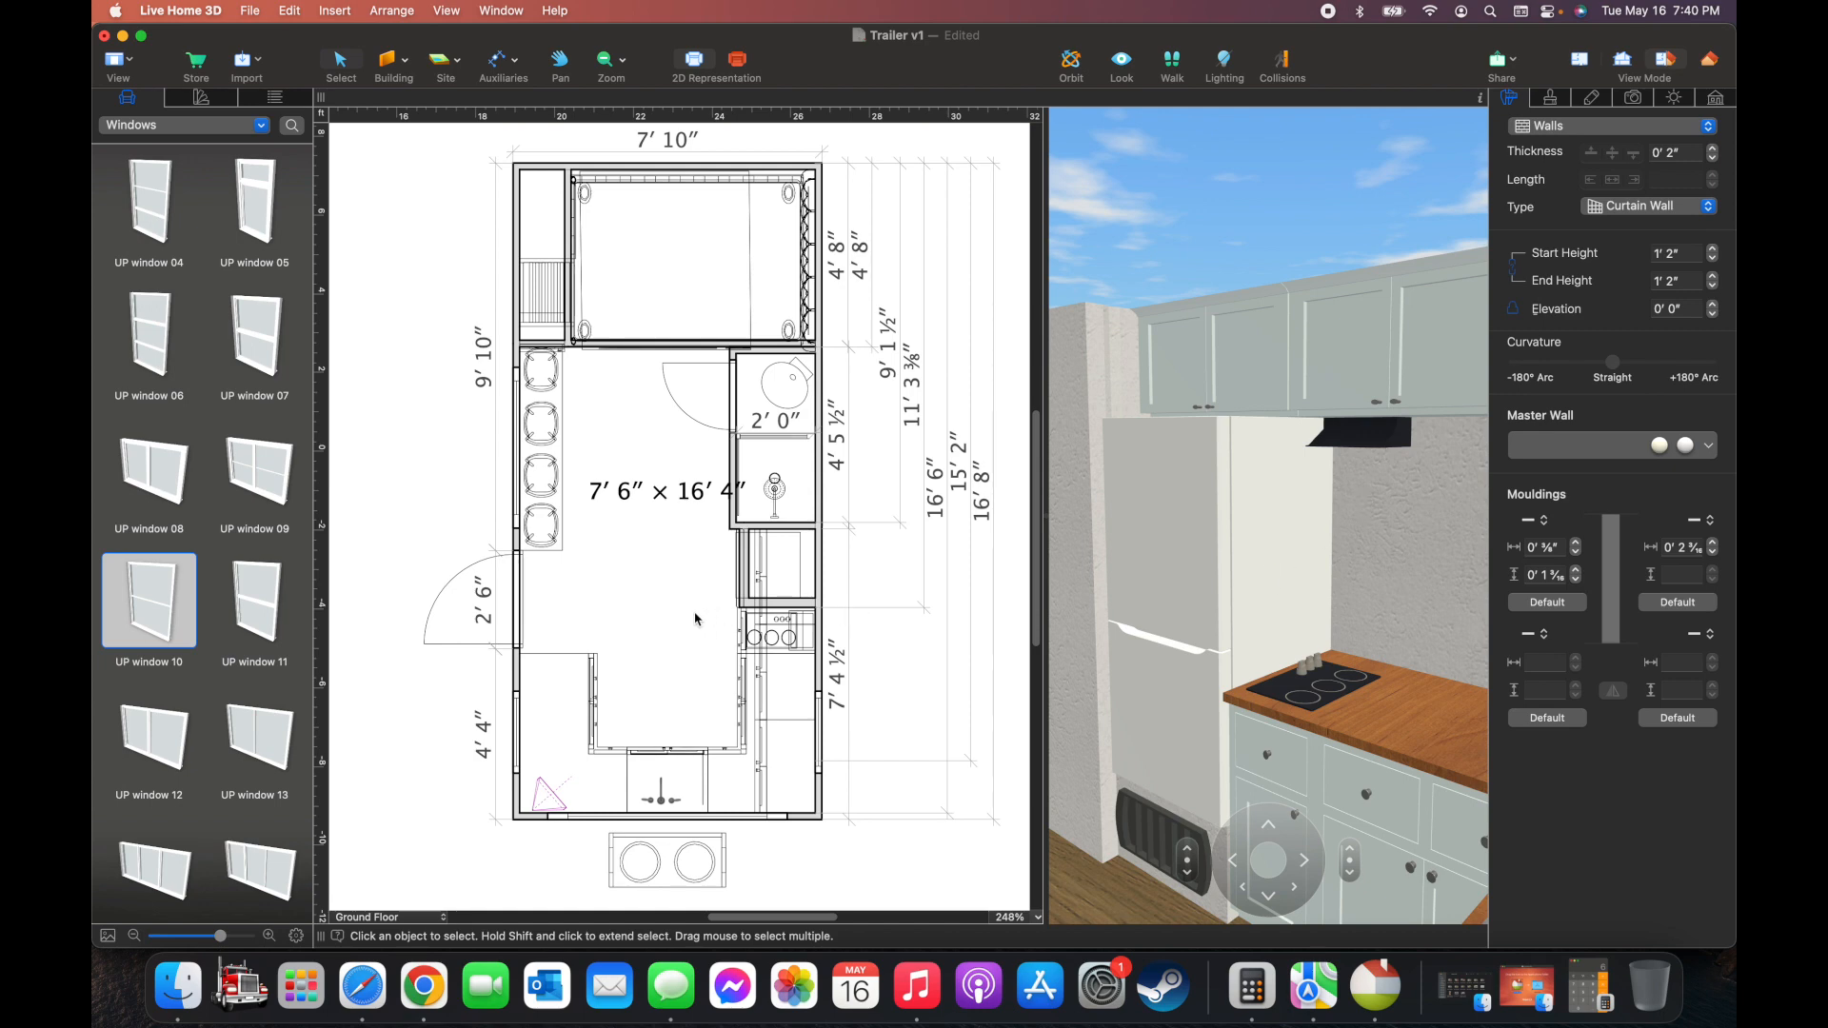
# Examine the bar seating, its window and the bunk bed in the 3D view, comparing them with the floor plan
pyautogui.scroll(3, 698, 619)
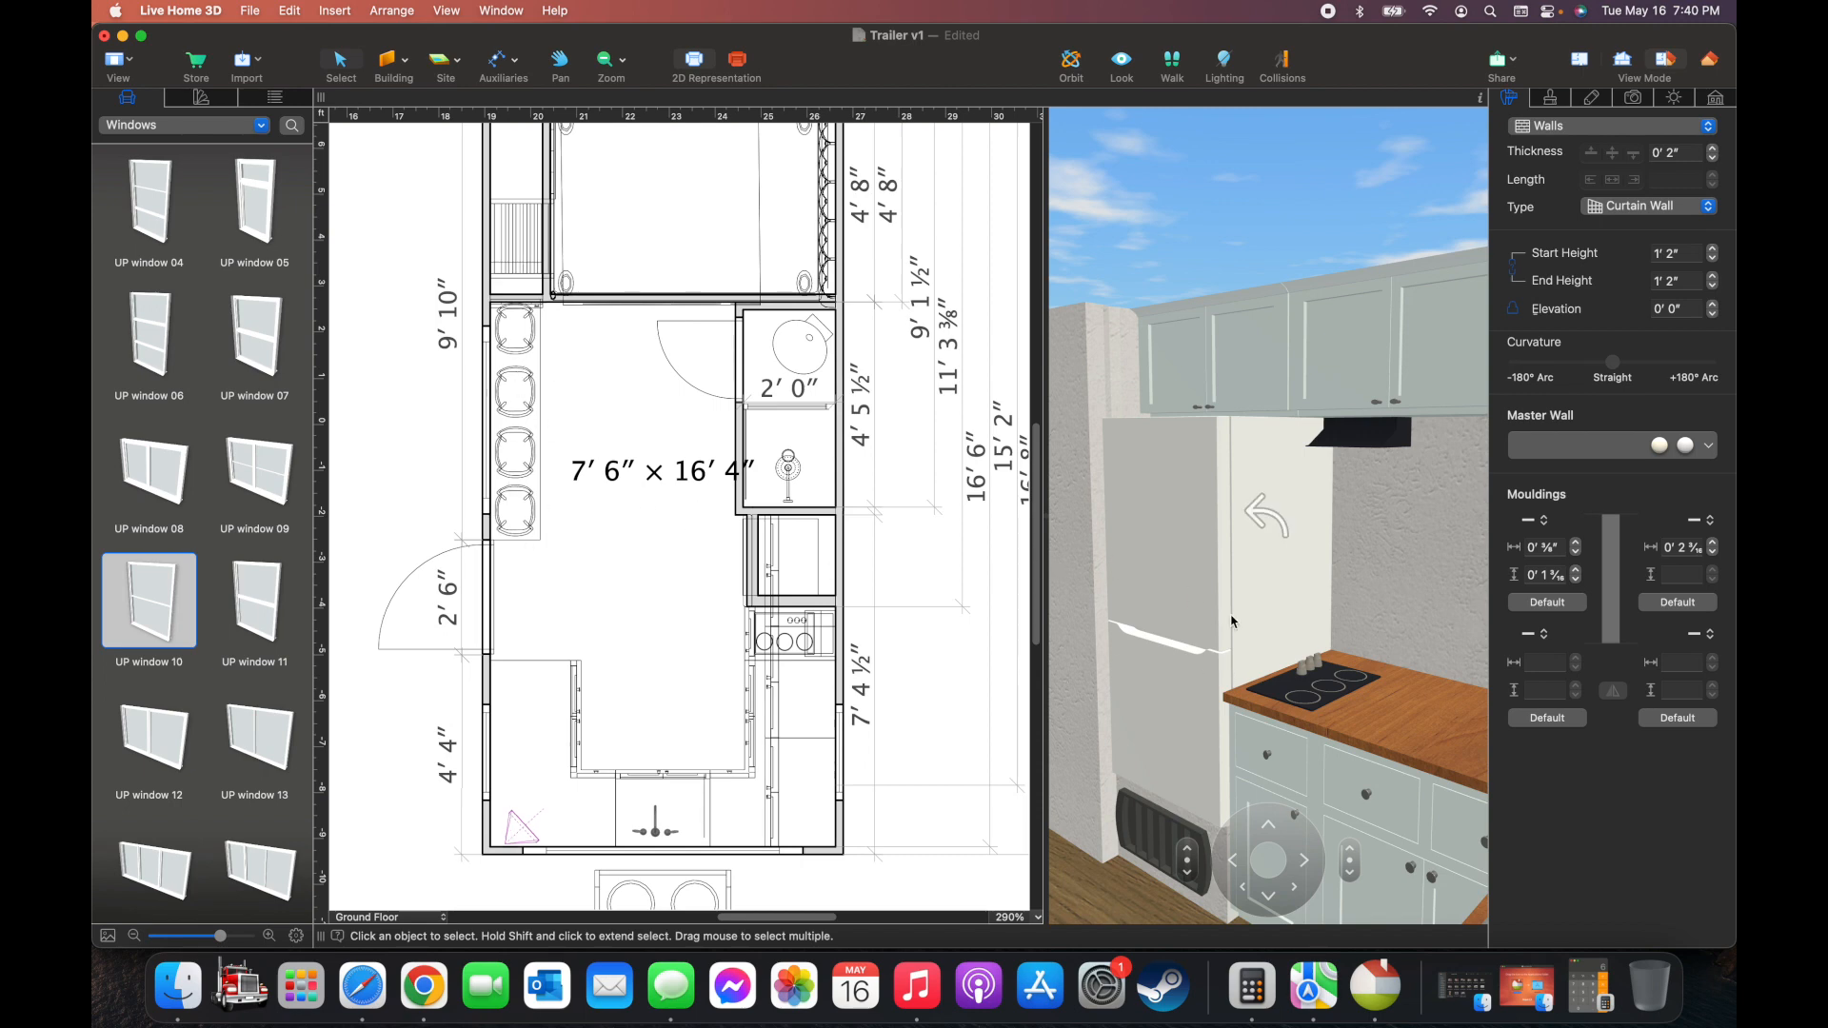
pyautogui.press('Left')
pyautogui.press('Up')
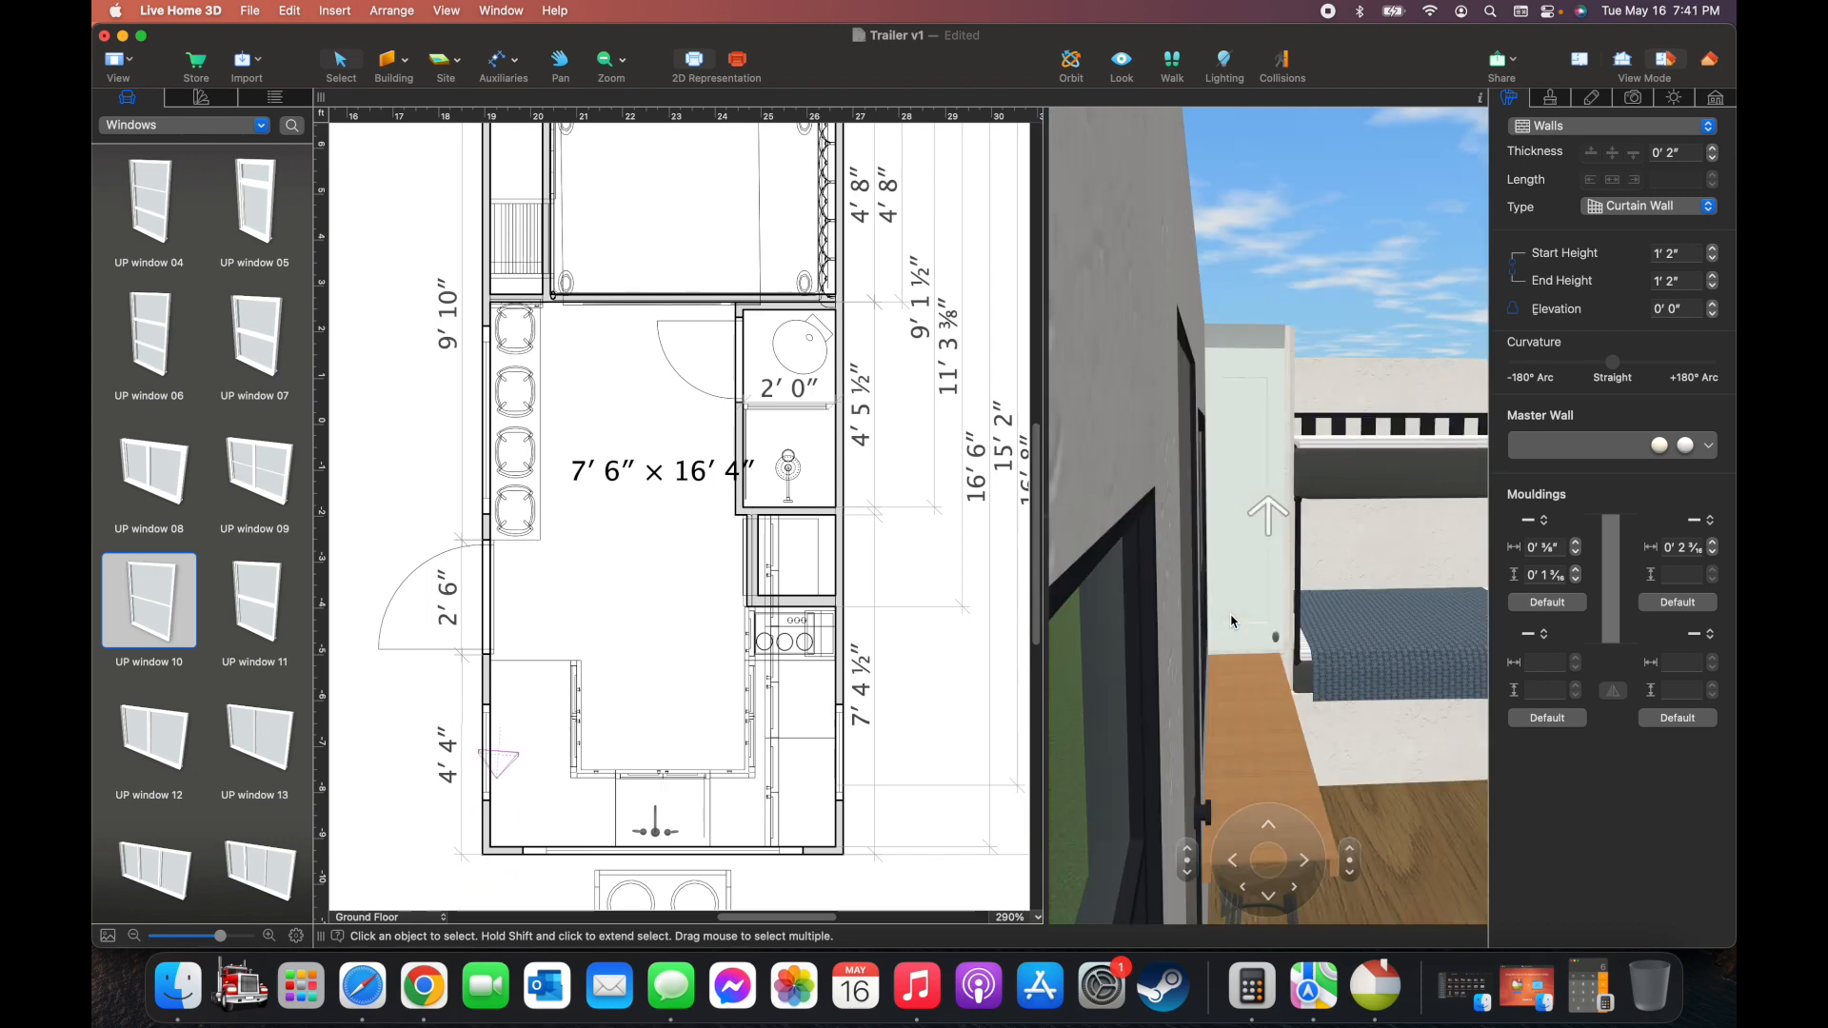
pyautogui.click(1294, 890)
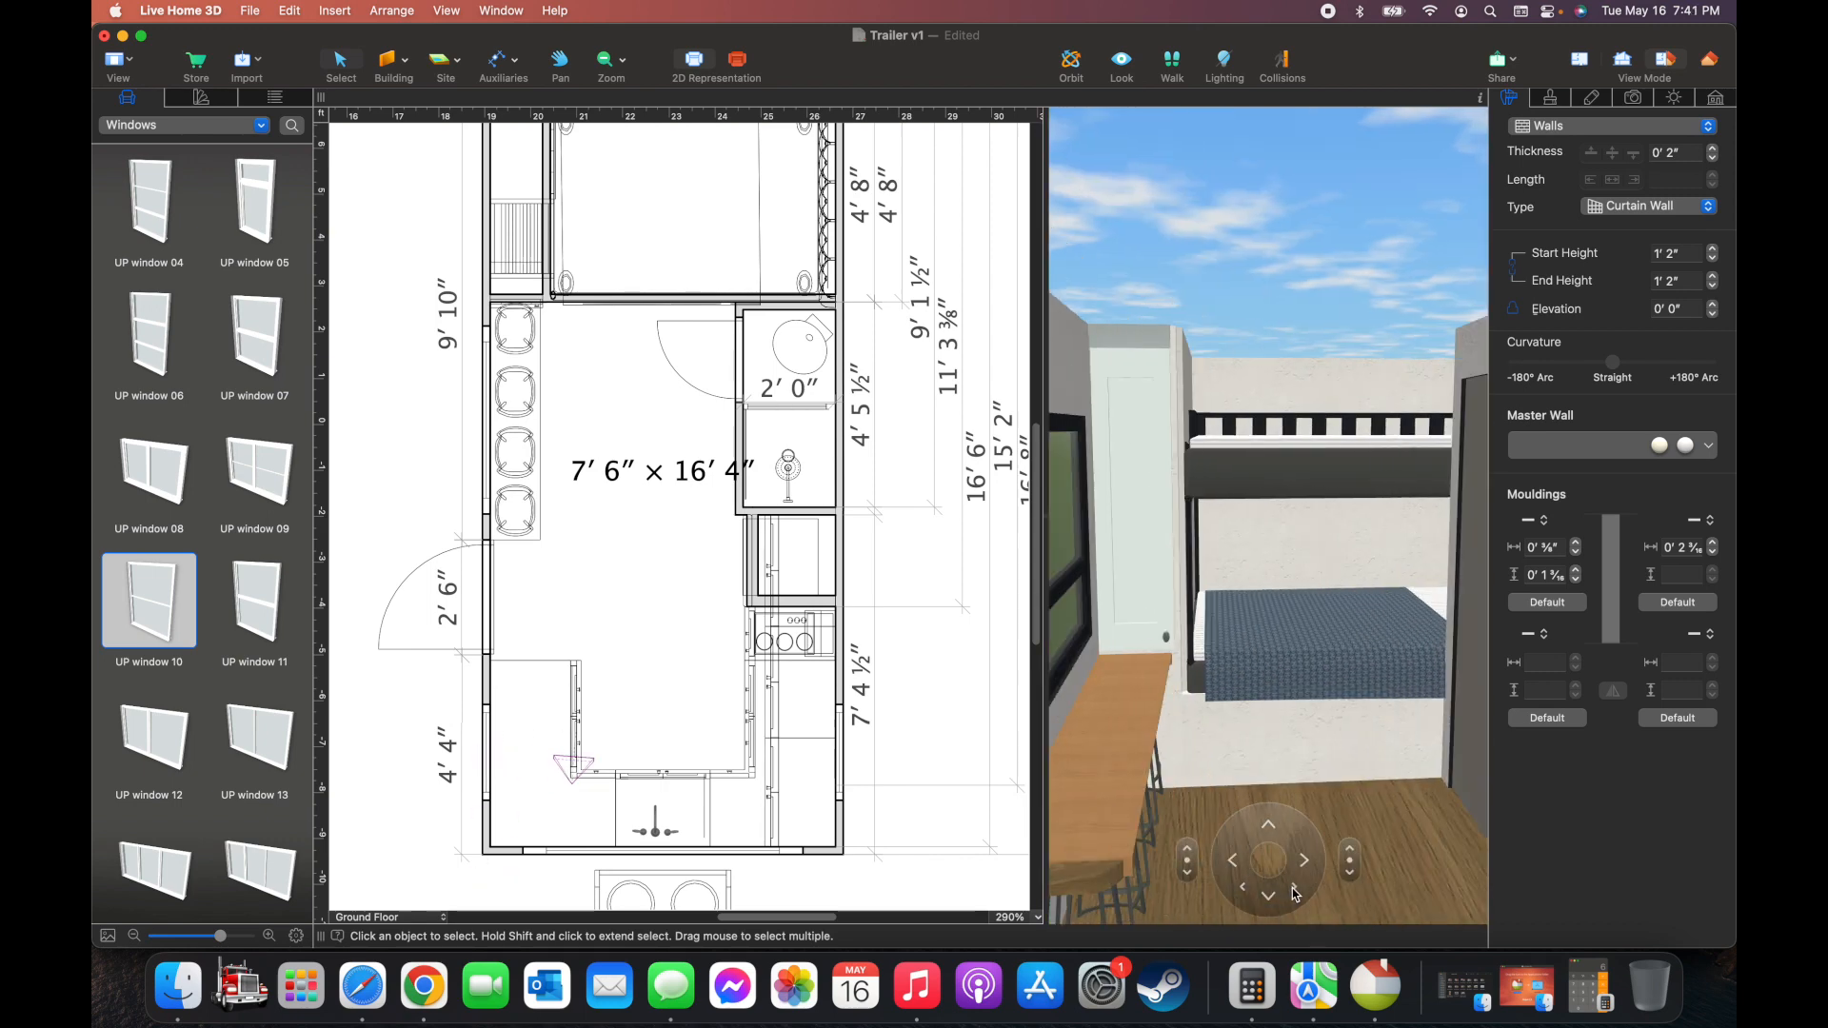
pyautogui.click(1292, 887)
pyautogui.click(1292, 888)
pyautogui.click(1233, 861)
pyautogui.click(1232, 862)
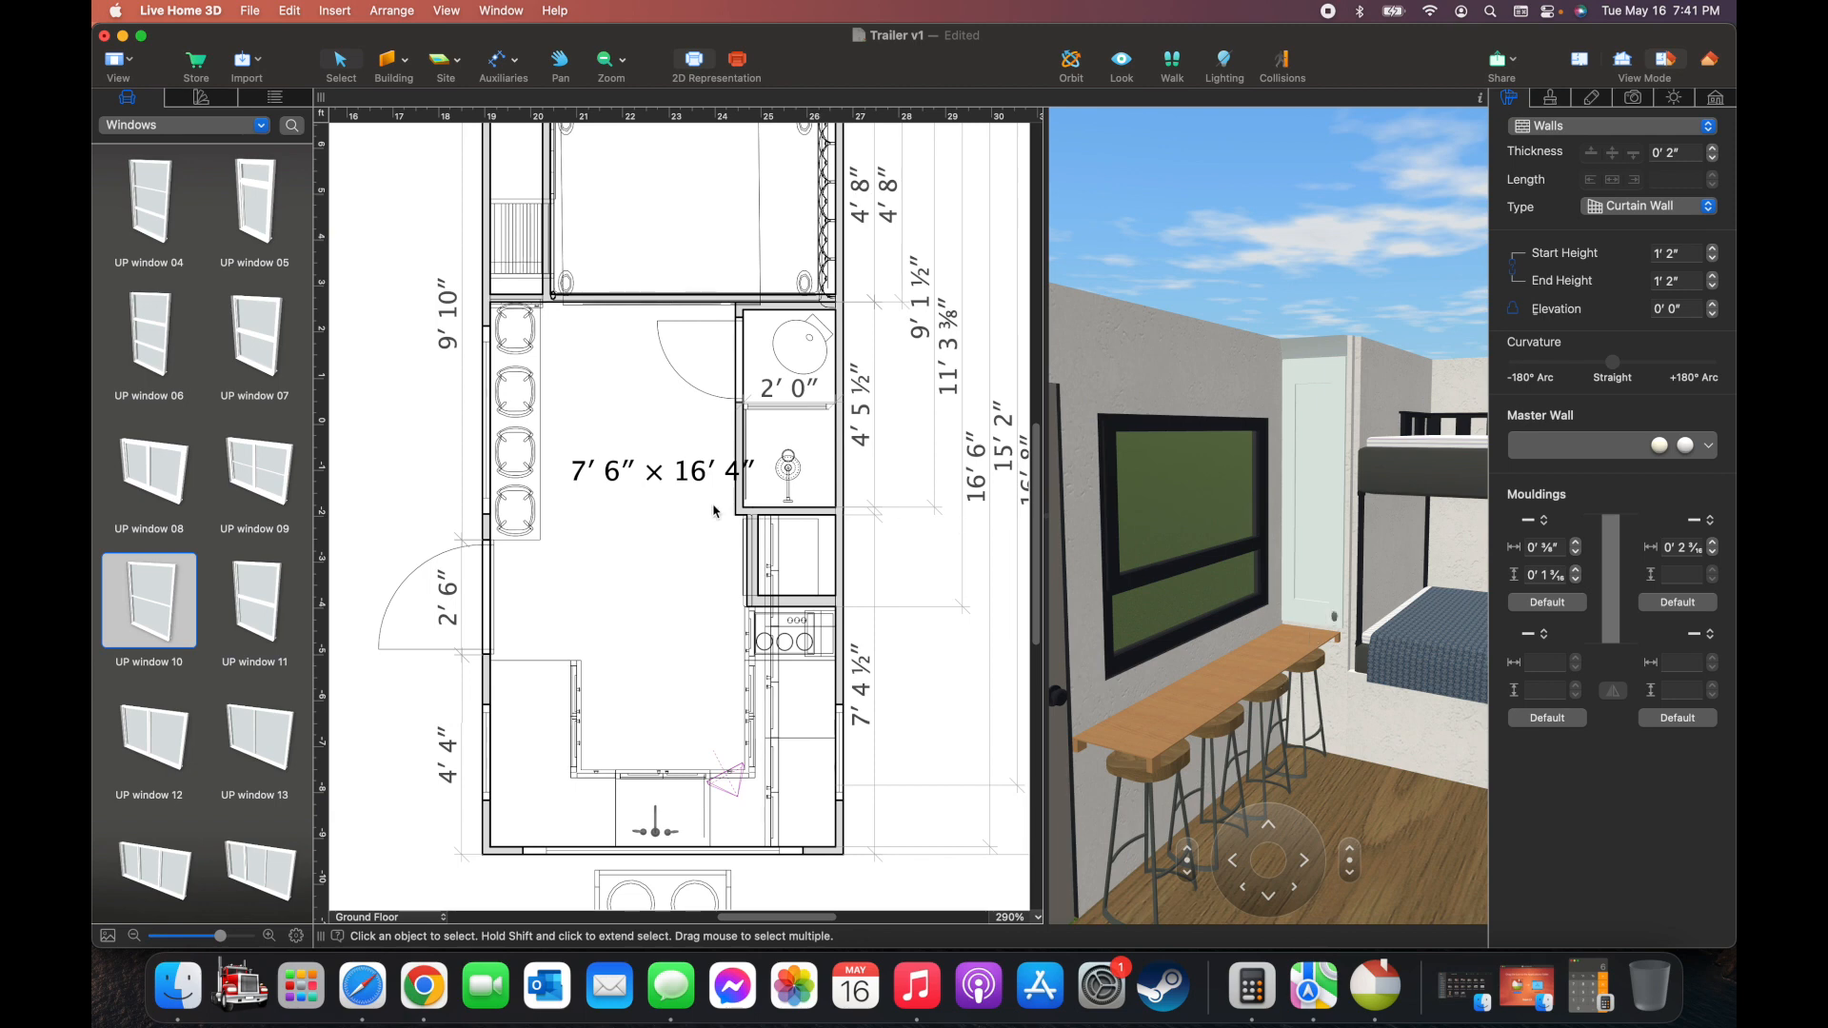
pyautogui.scroll(-1, 690, 558)
pyautogui.scroll(-2, 690, 557)
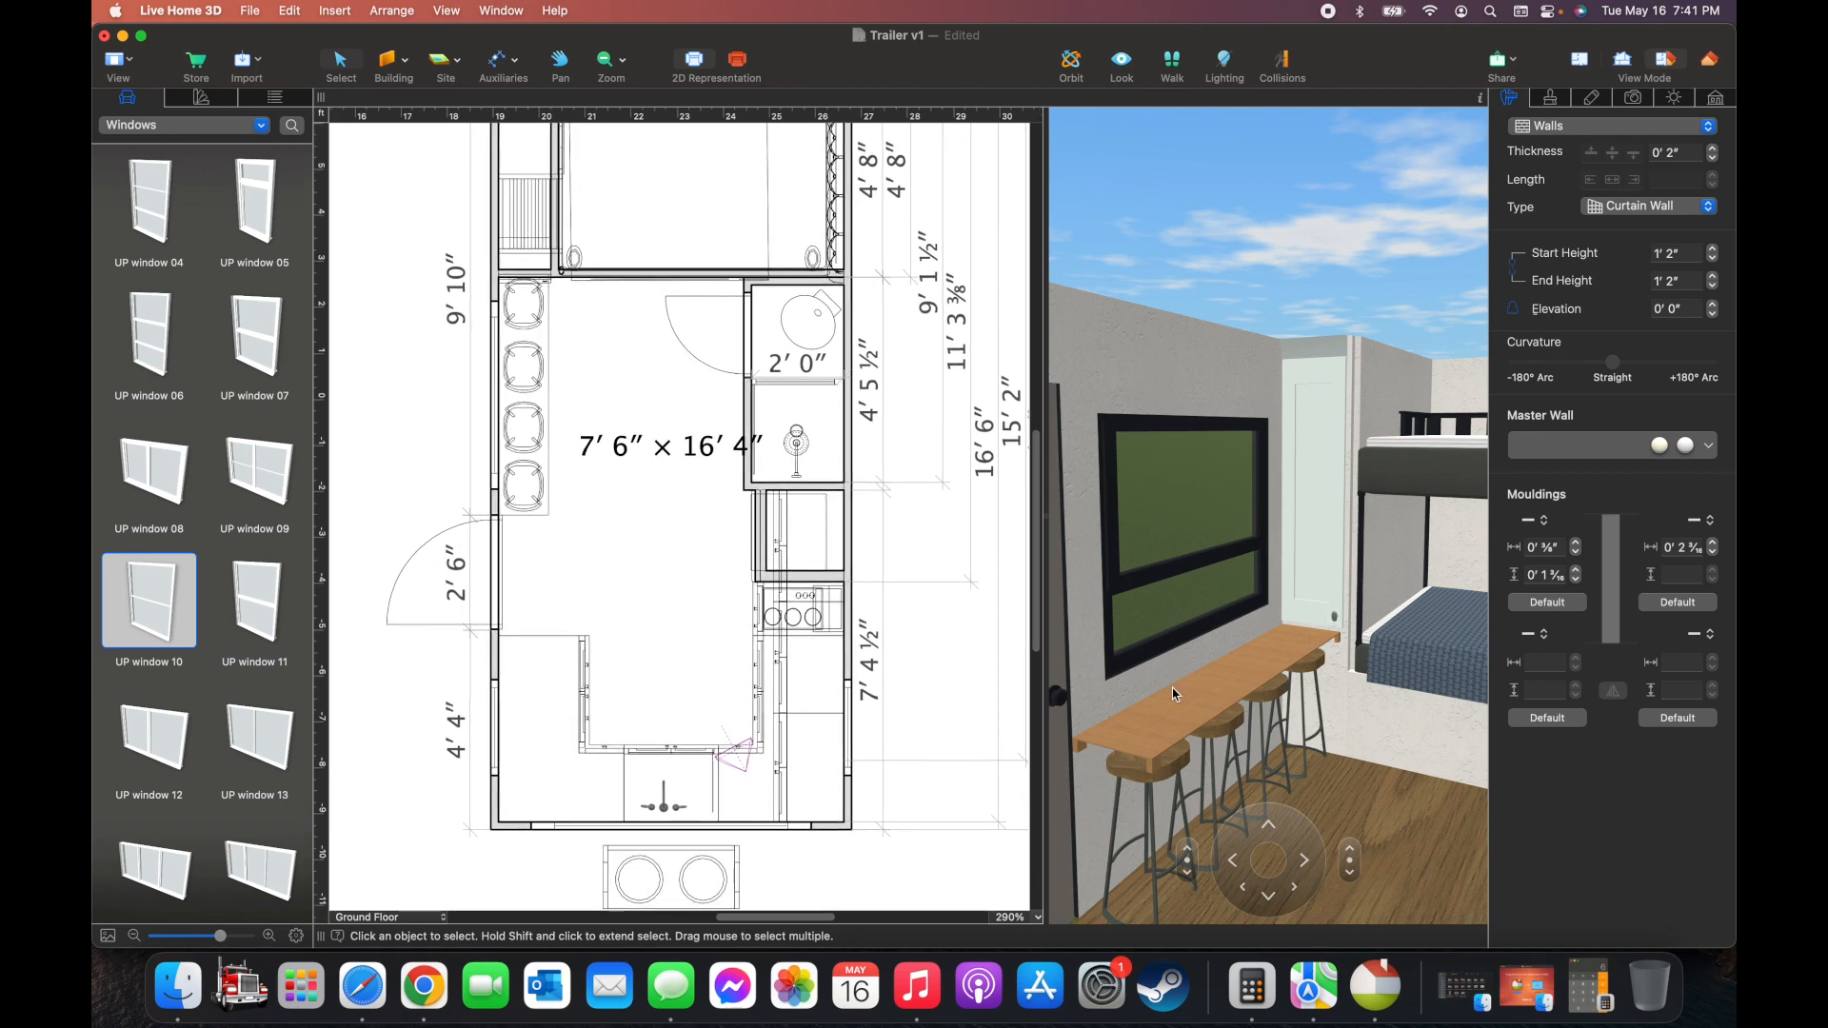
pyautogui.hscroll(3, 1203, 714)
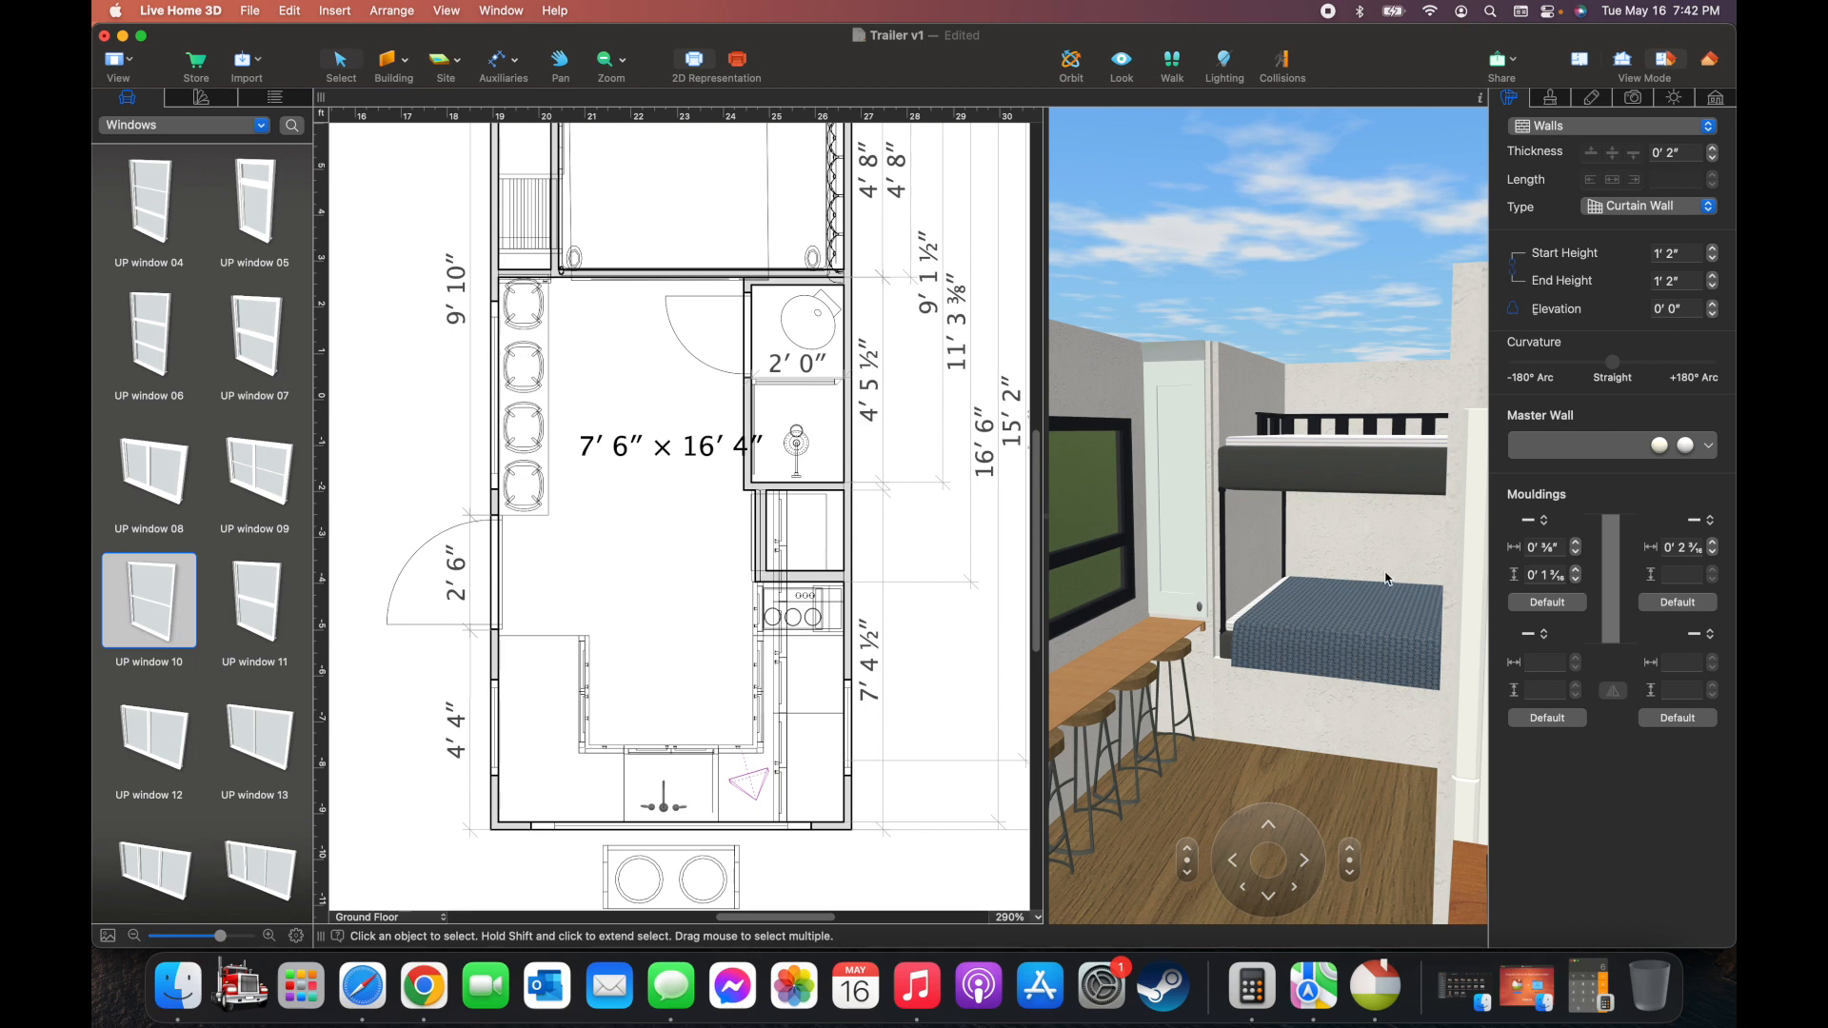
pyautogui.scroll(3, 945, 576)
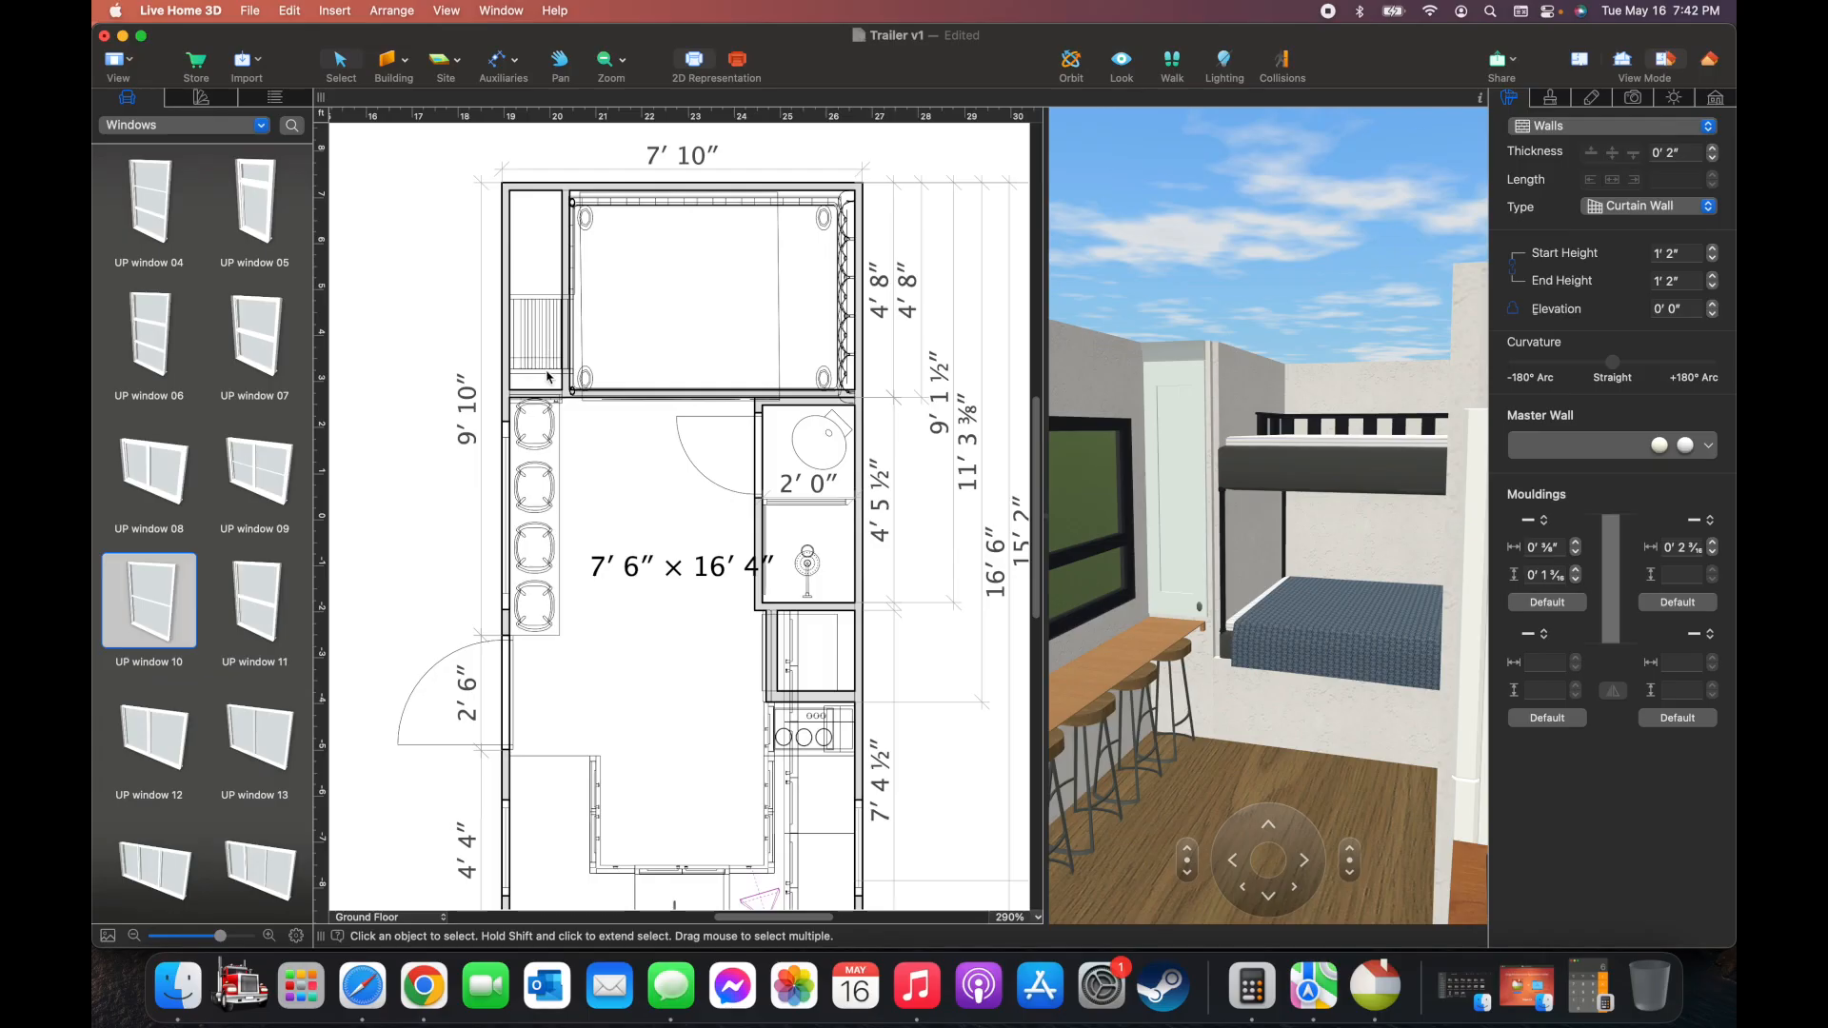
pyautogui.scroll(-2, 670, 500)
pyautogui.scroll(-3, 670, 500)
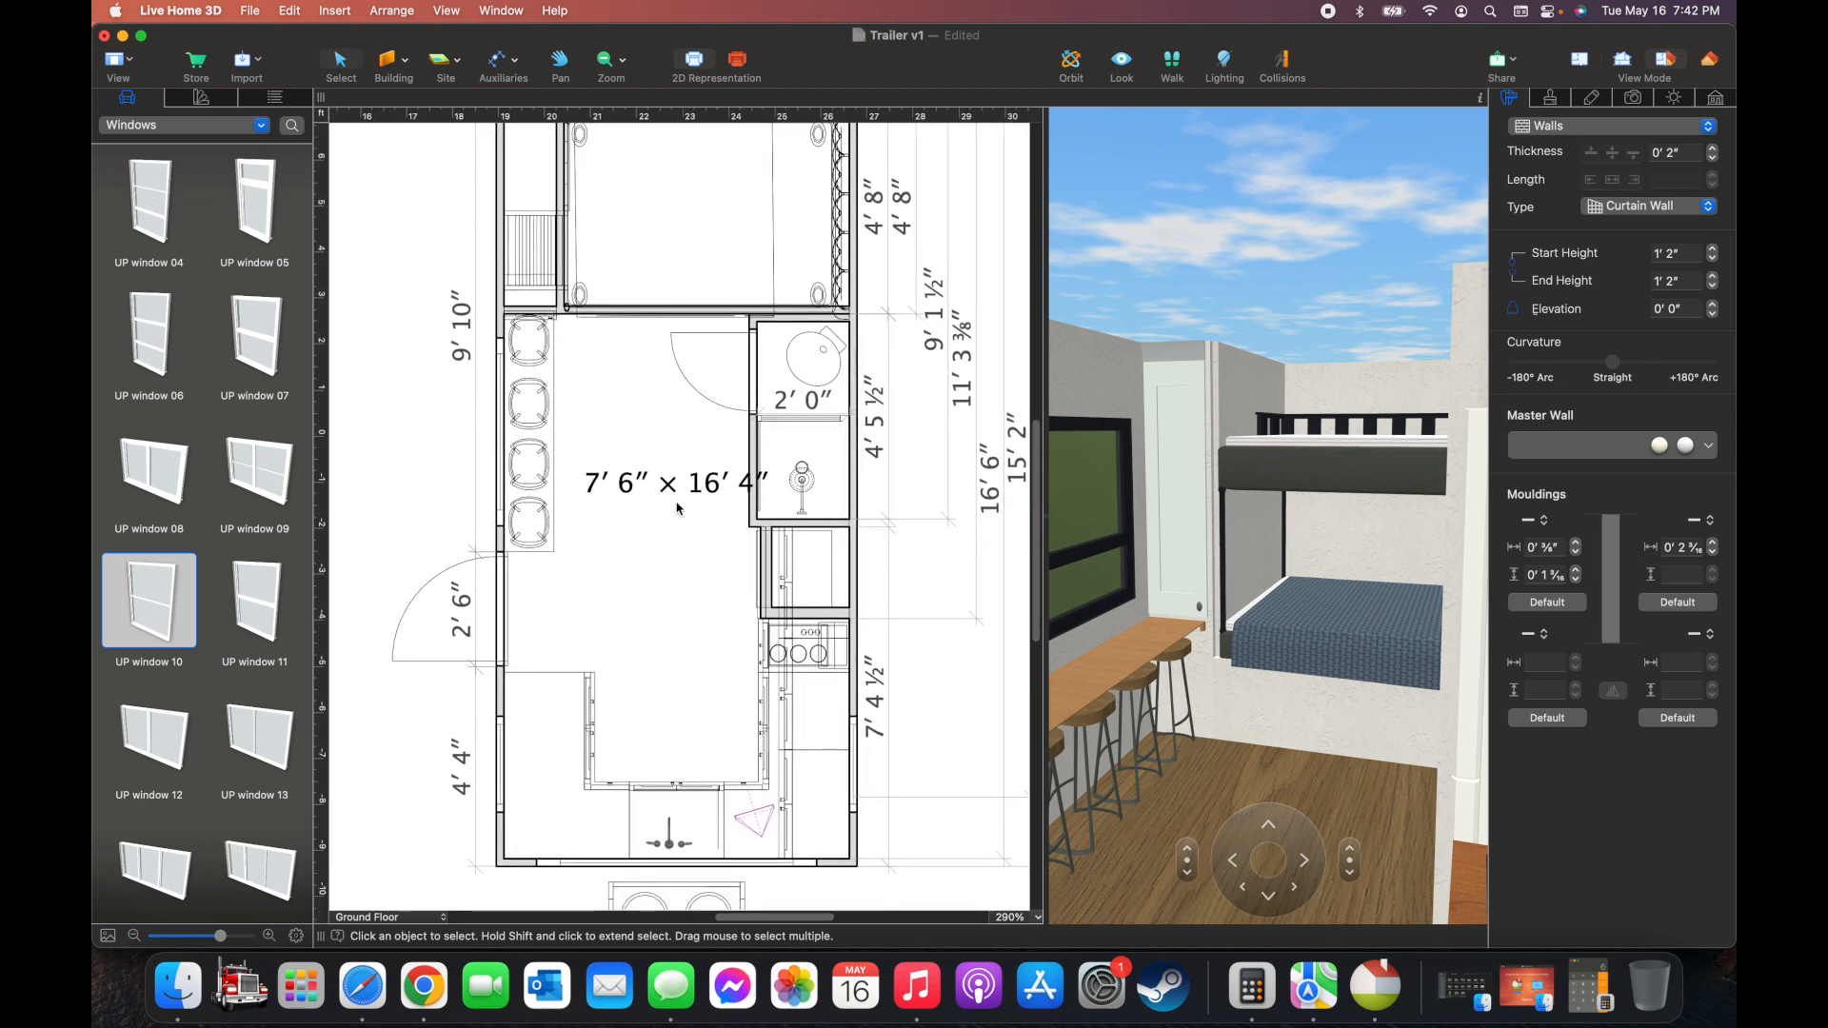
pyautogui.scroll(1, 671, 634)
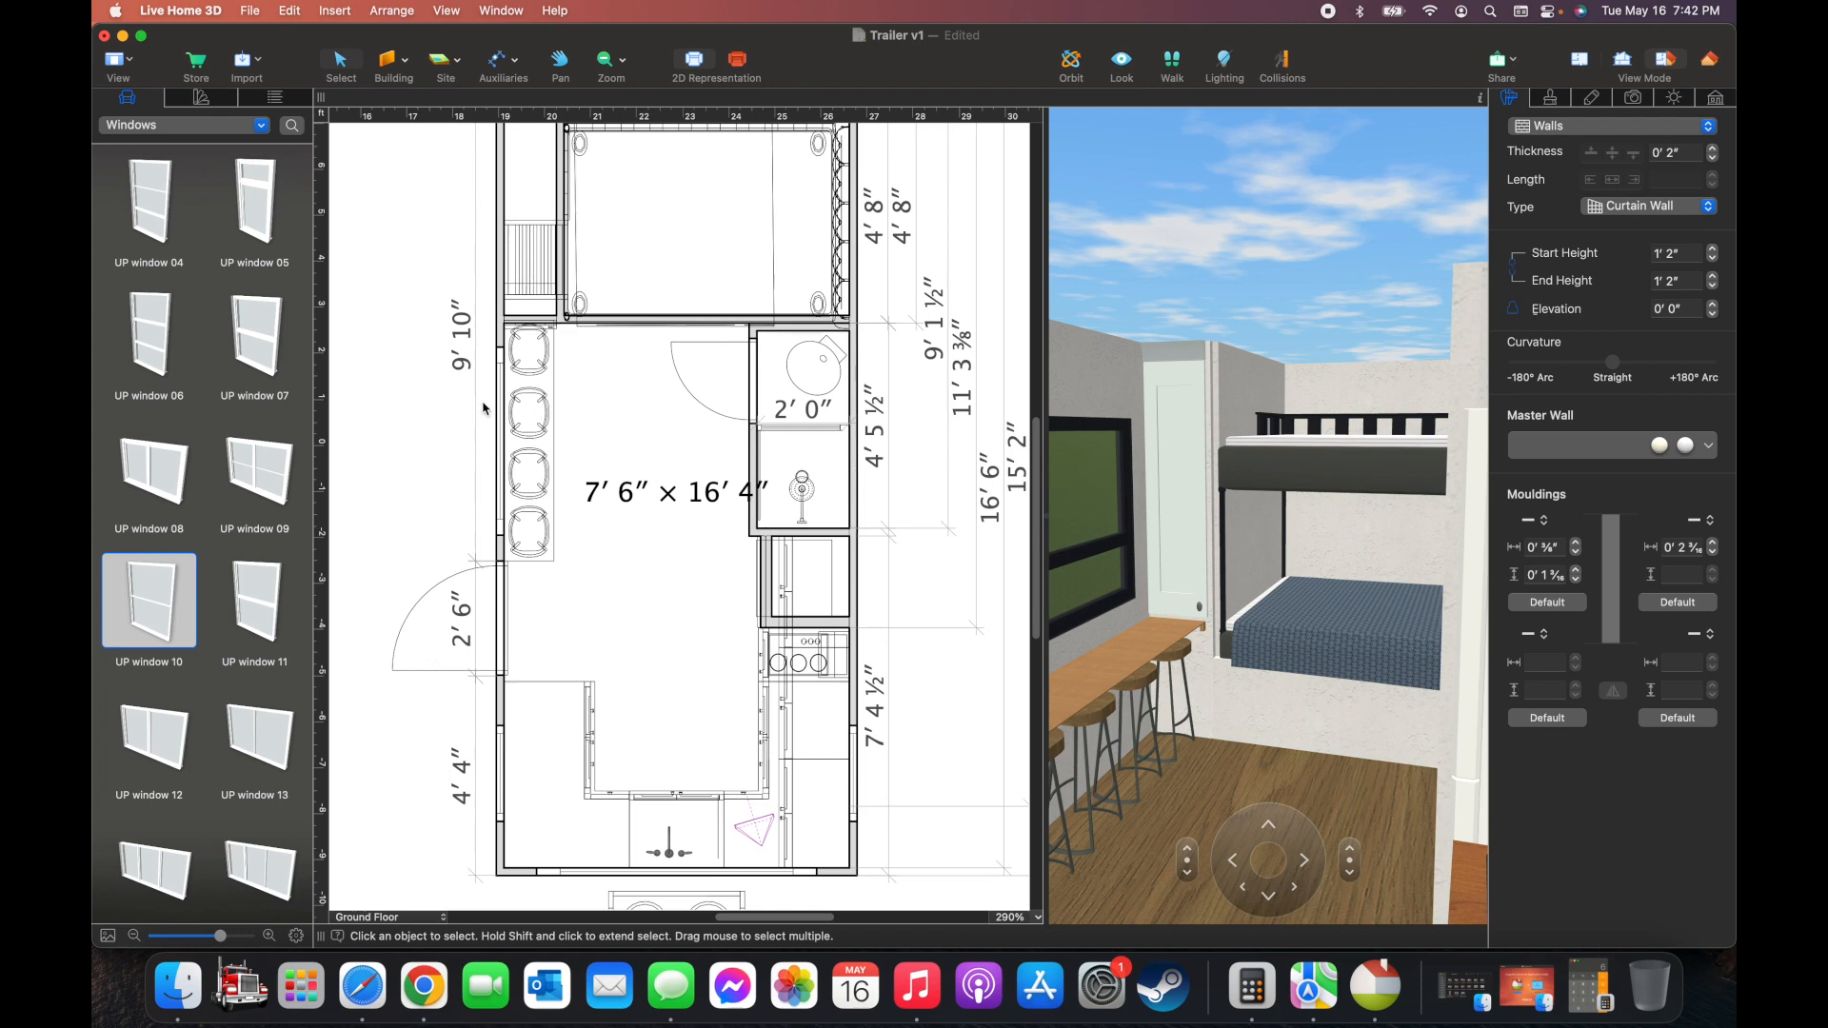
# Make the window above the bar and the outer wall behind the bar seating invisible
pyautogui.click(500, 505)
pyautogui.rightClick(501, 498)
pyautogui.click(555, 643)
pyautogui.rightClick(506, 561)
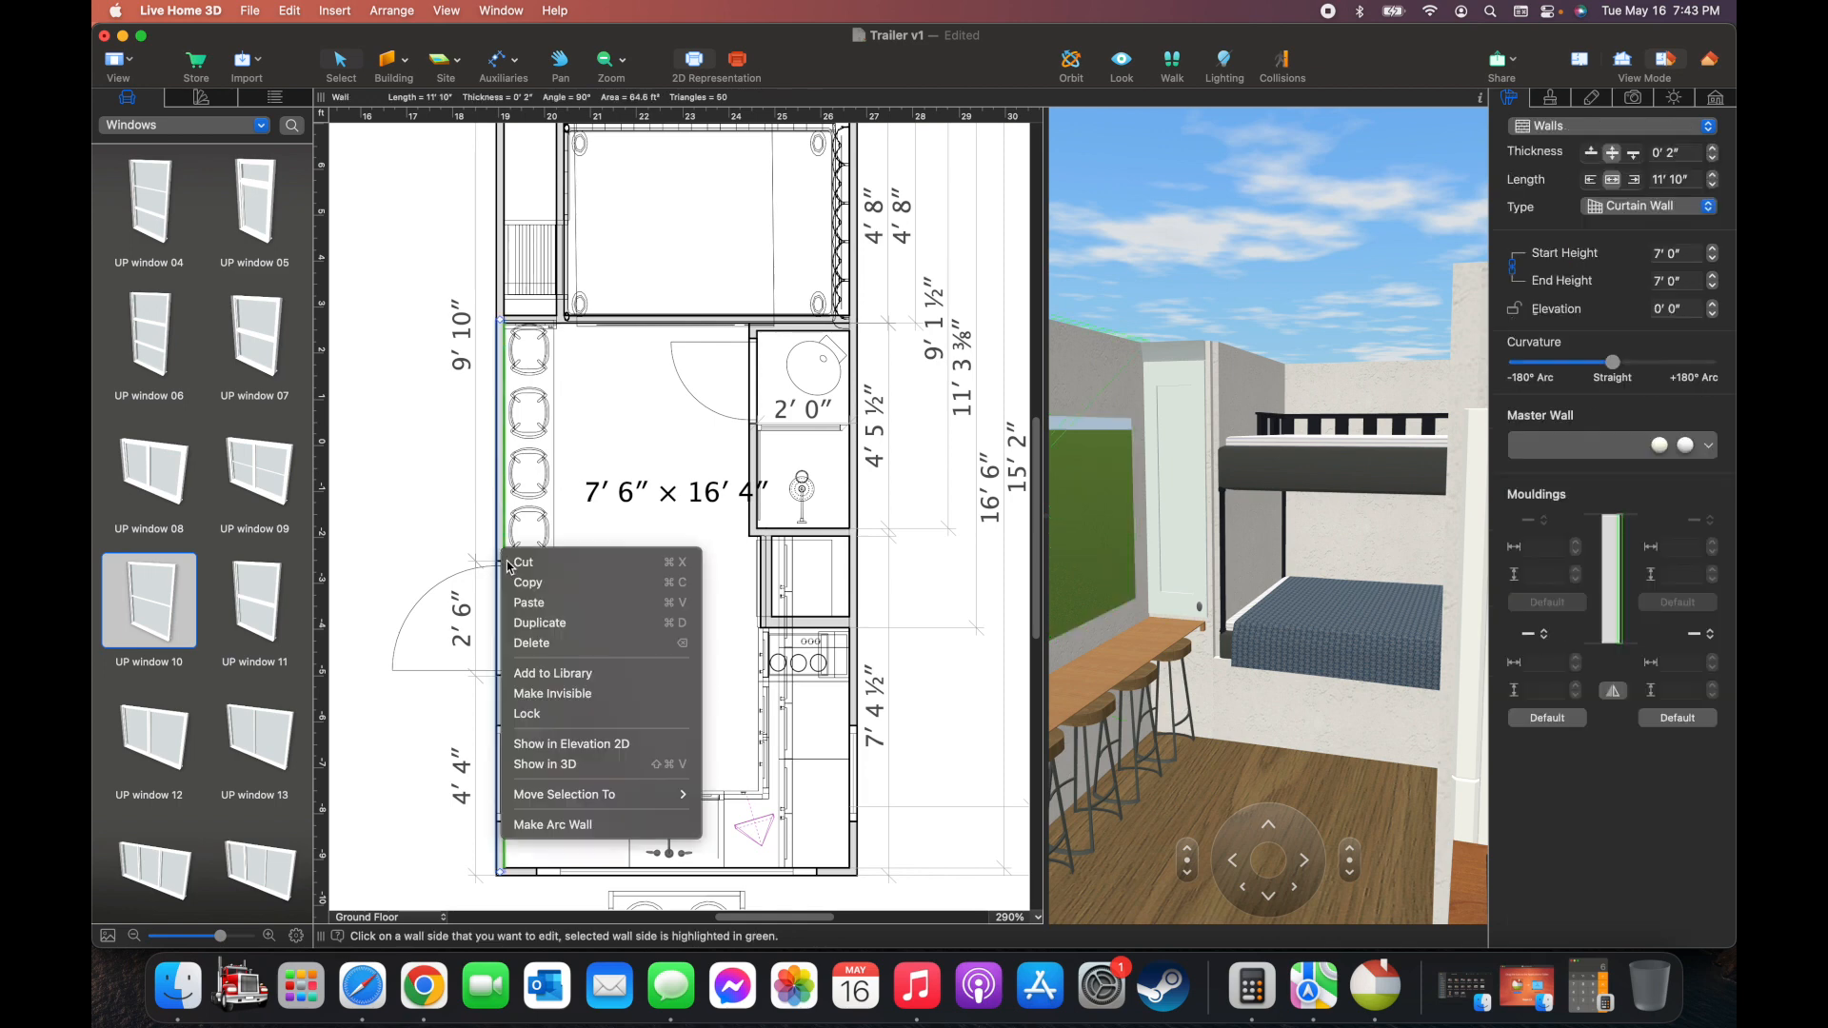
pyautogui.click(576, 696)
# Make the entry door and the kitchen window on the same side of the trailer invisible
pyautogui.rightClick(502, 631)
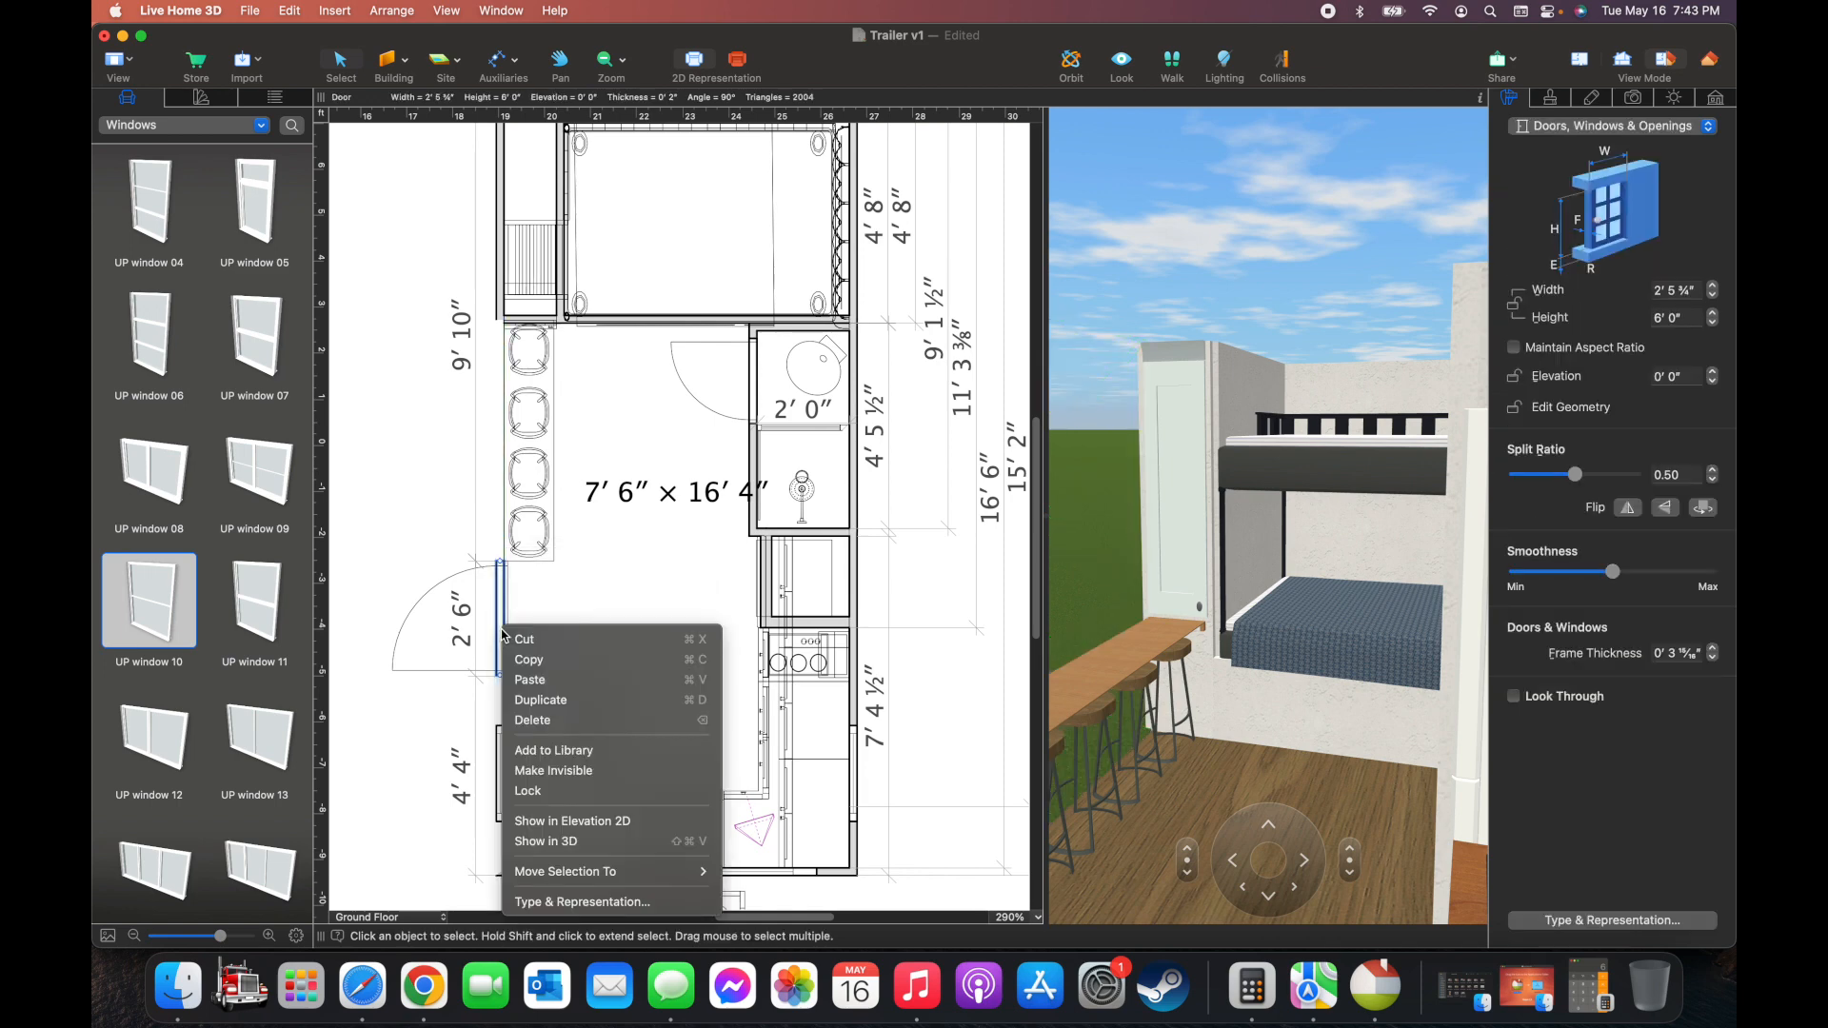
pyautogui.click(579, 771)
pyautogui.click(499, 771)
pyautogui.rightClick(499, 771)
pyautogui.click(557, 798)
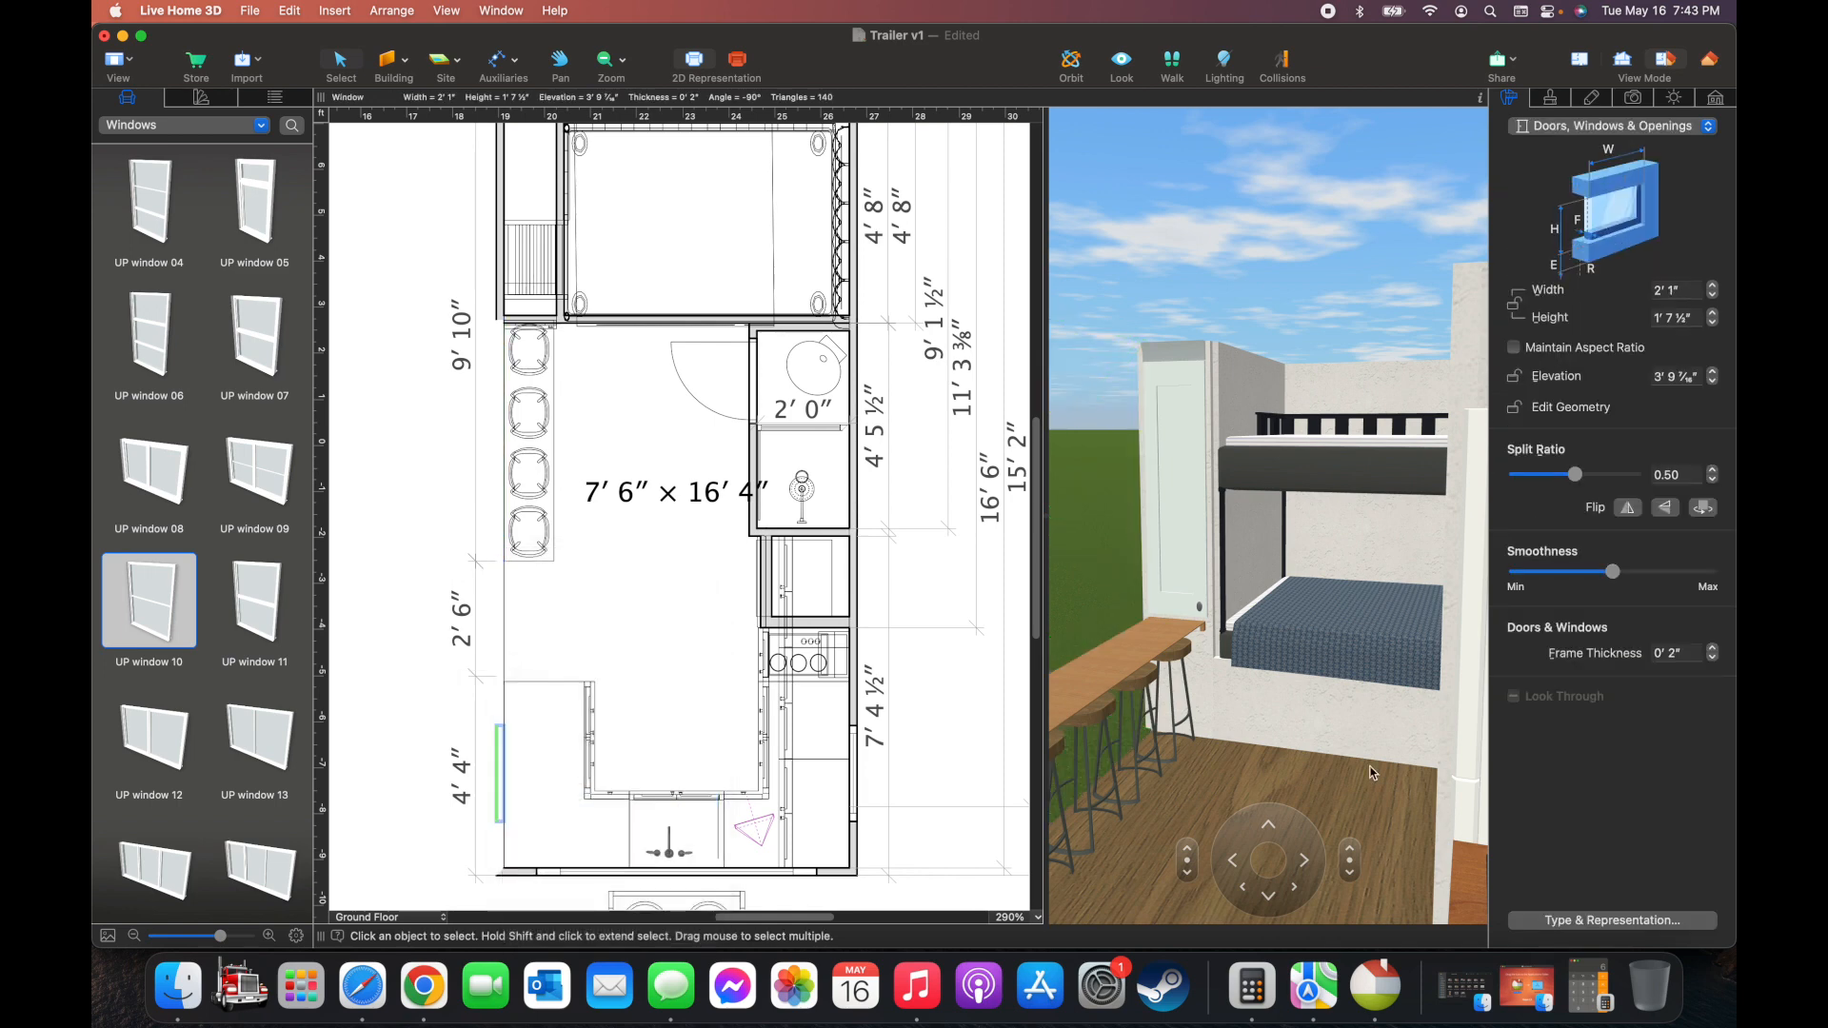
# Examine the kitchen counters, sink, cabinets and windows in 3D from beyond the hidden entry-side wall
pyautogui.click(1308, 863)
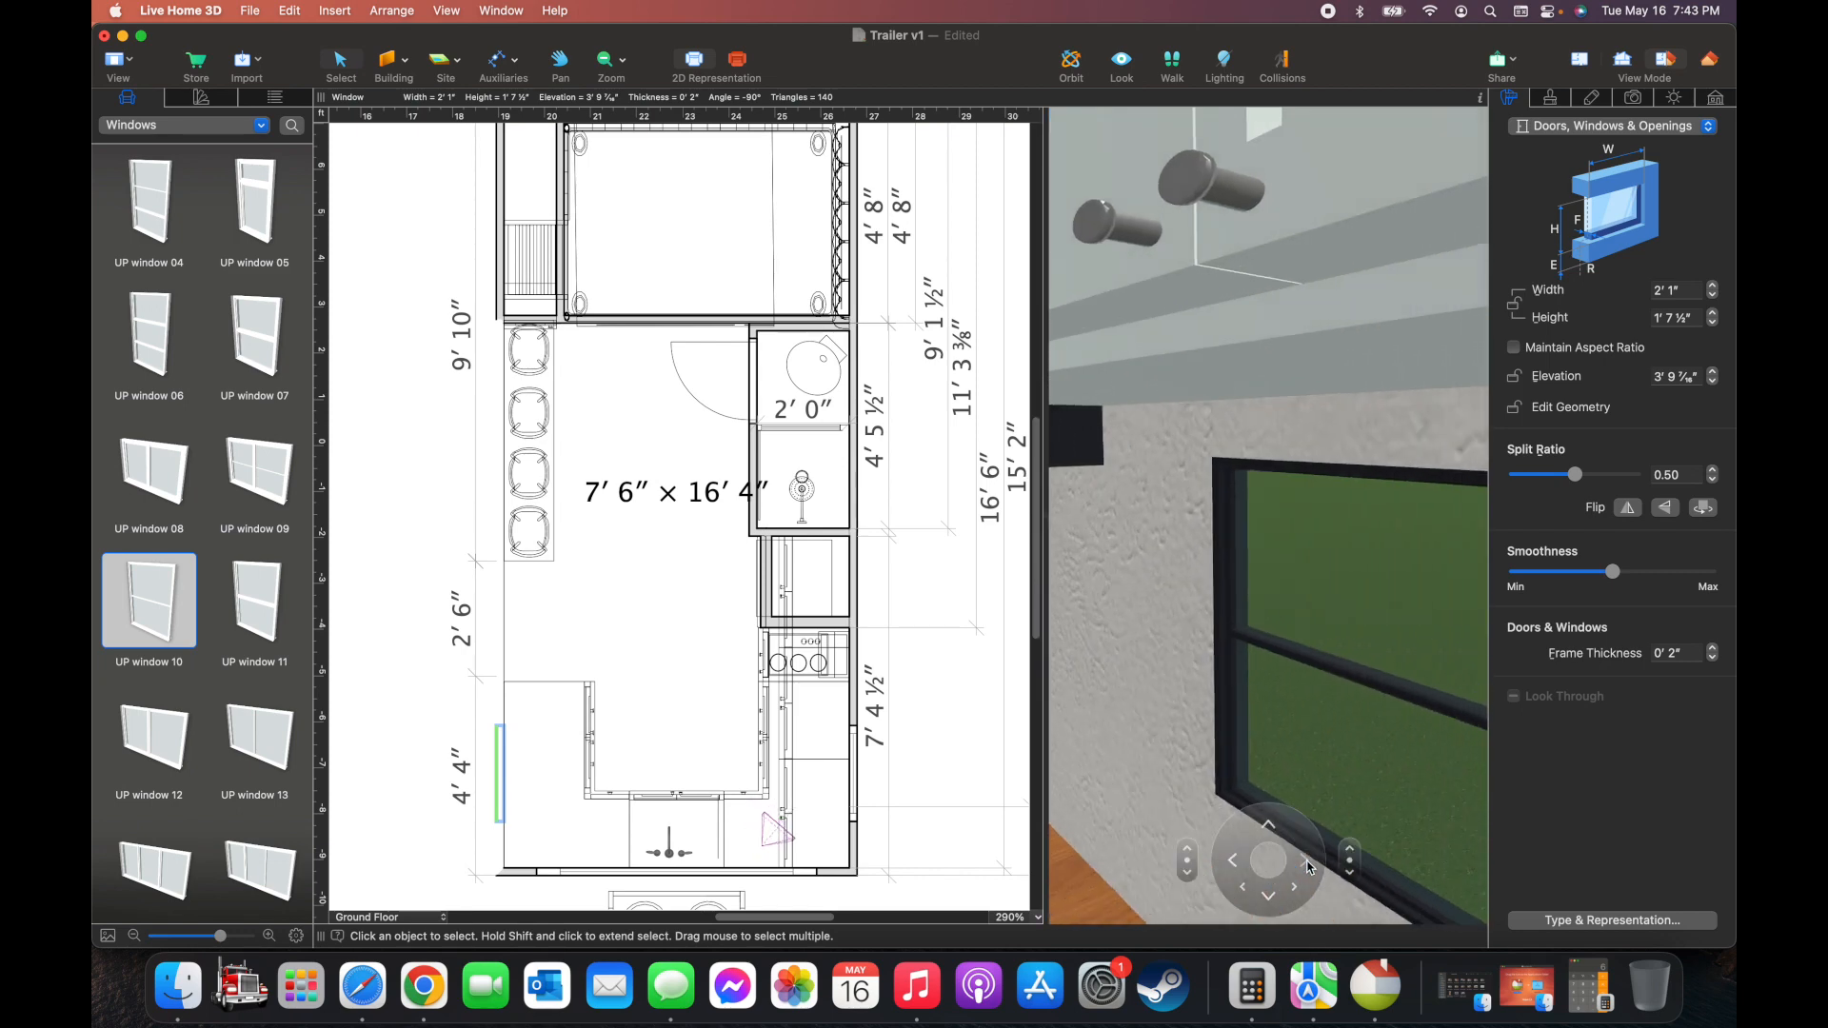
pyautogui.click(1272, 902)
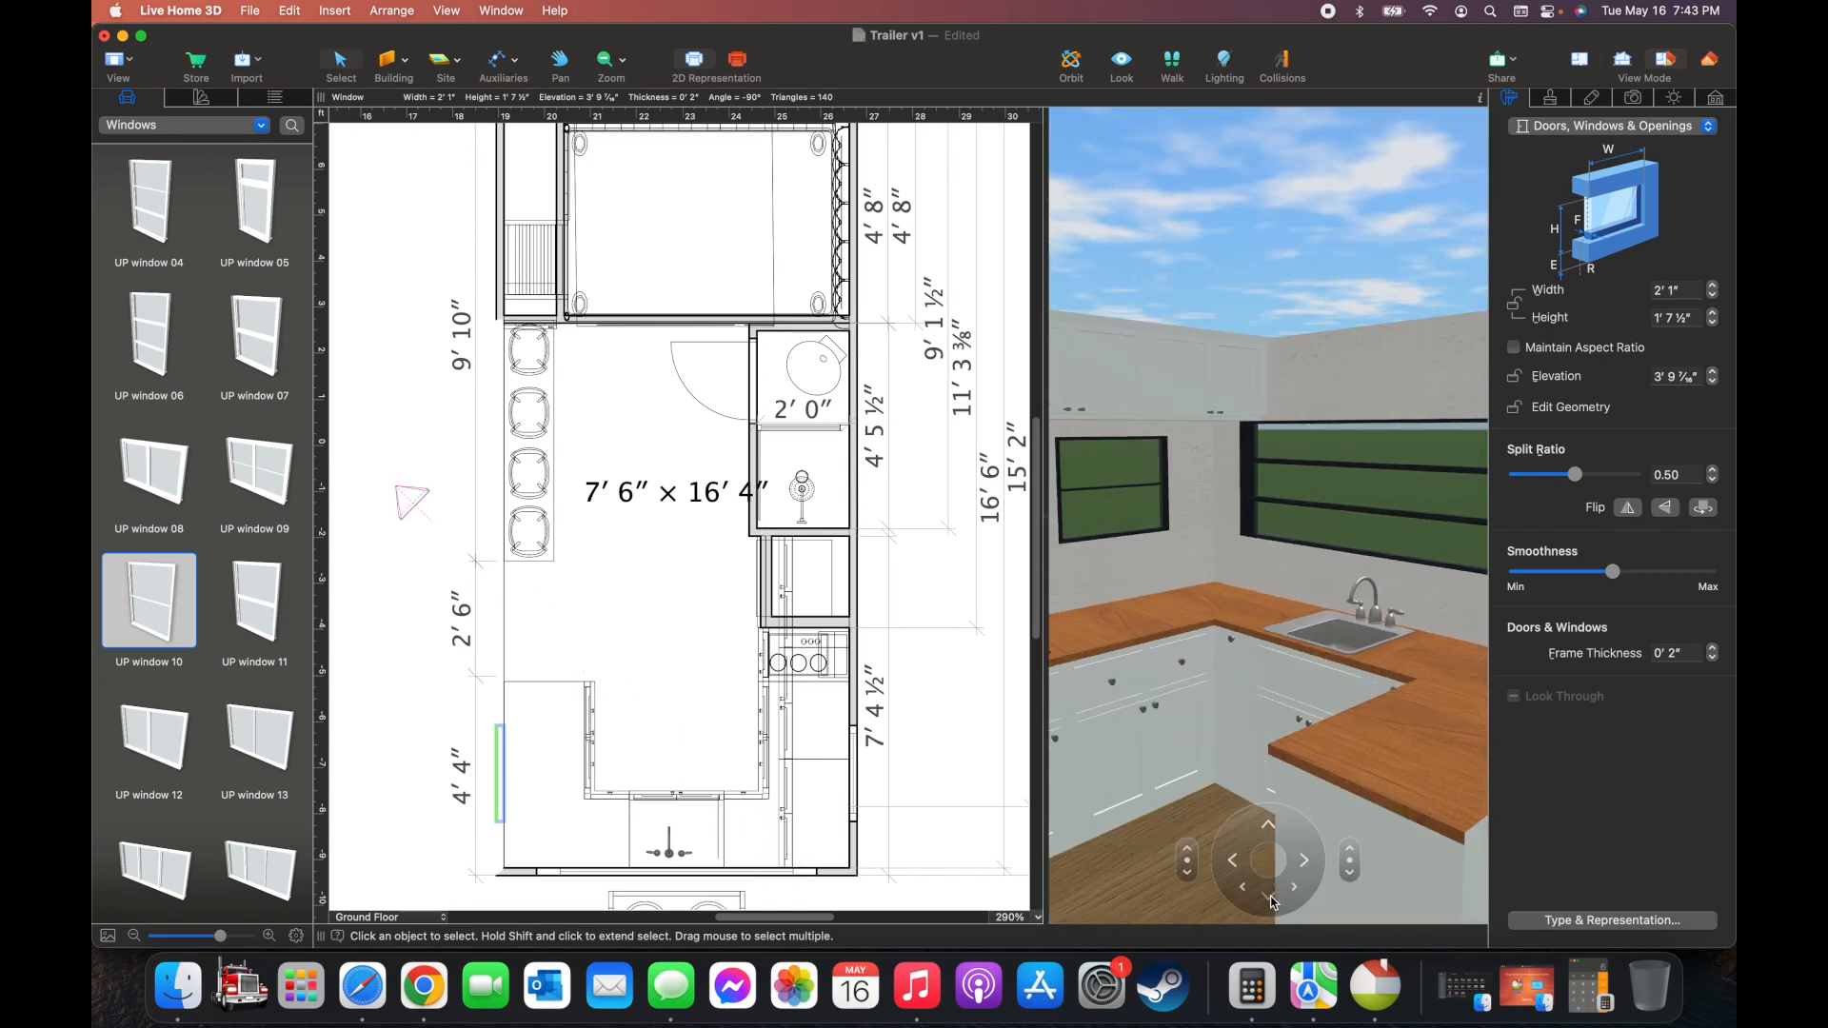
pyautogui.click(1265, 828)
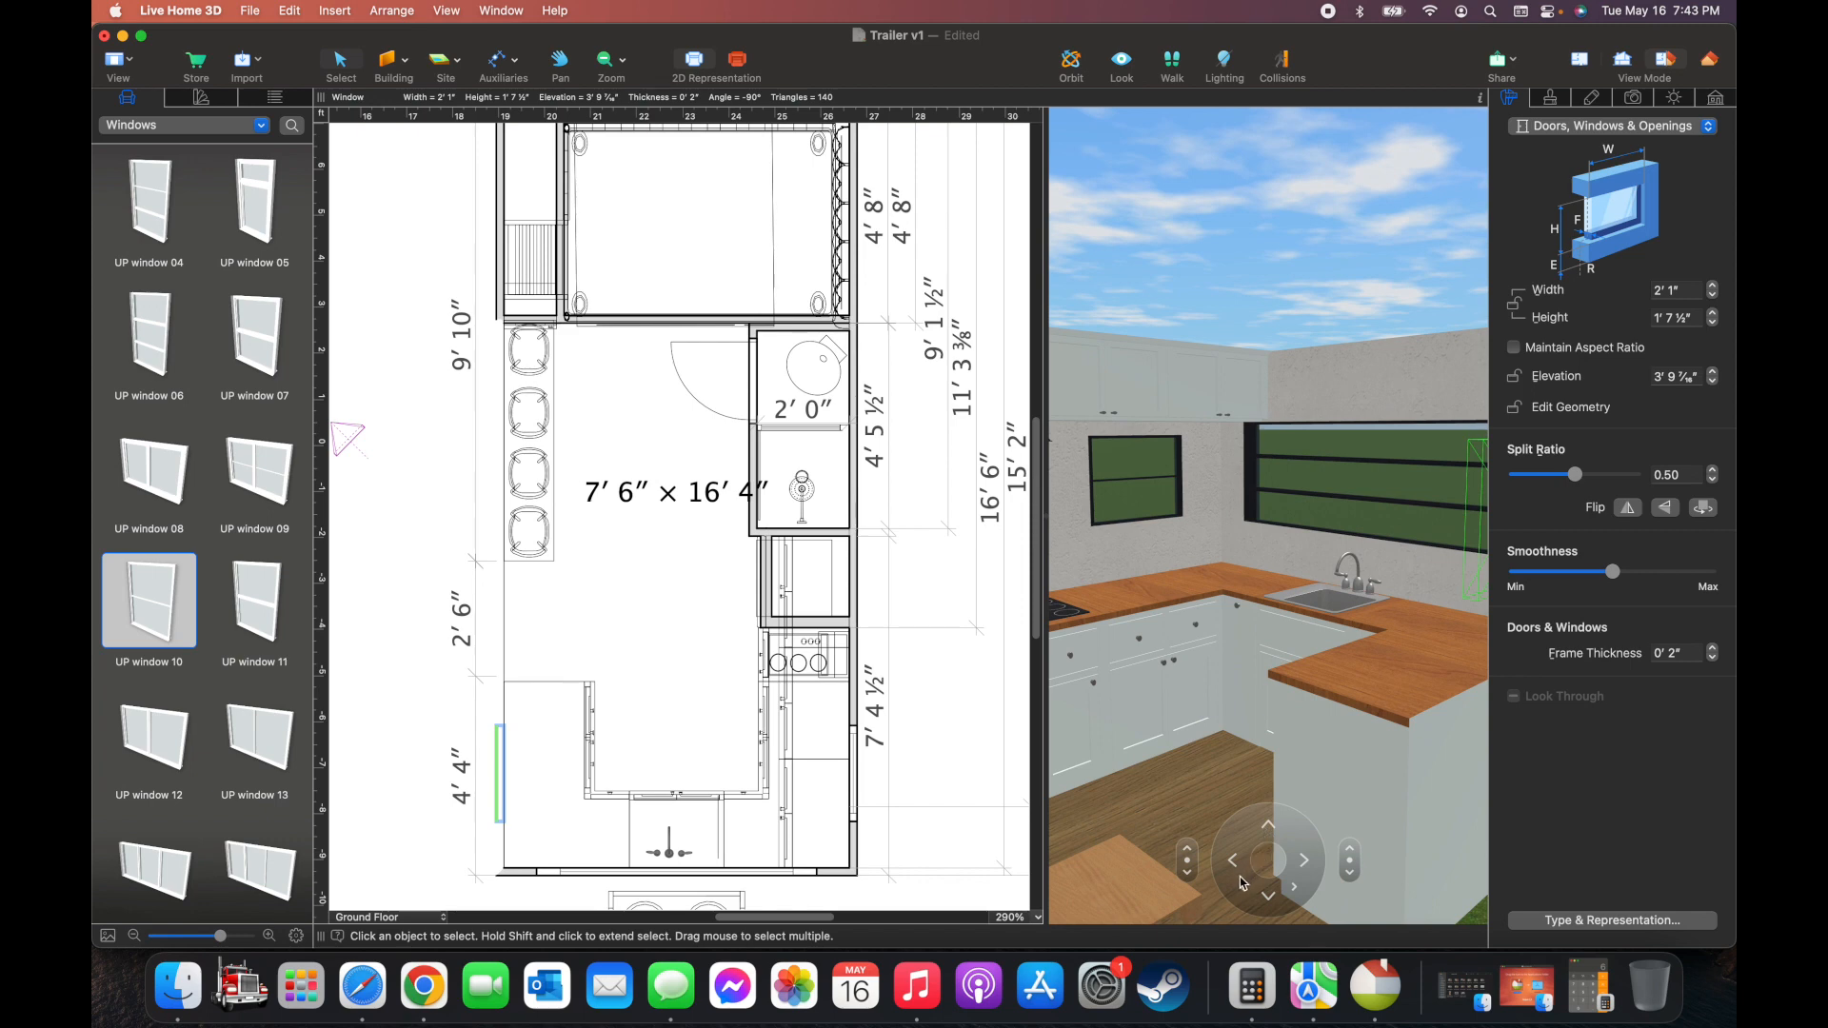
pyautogui.click(1235, 862)
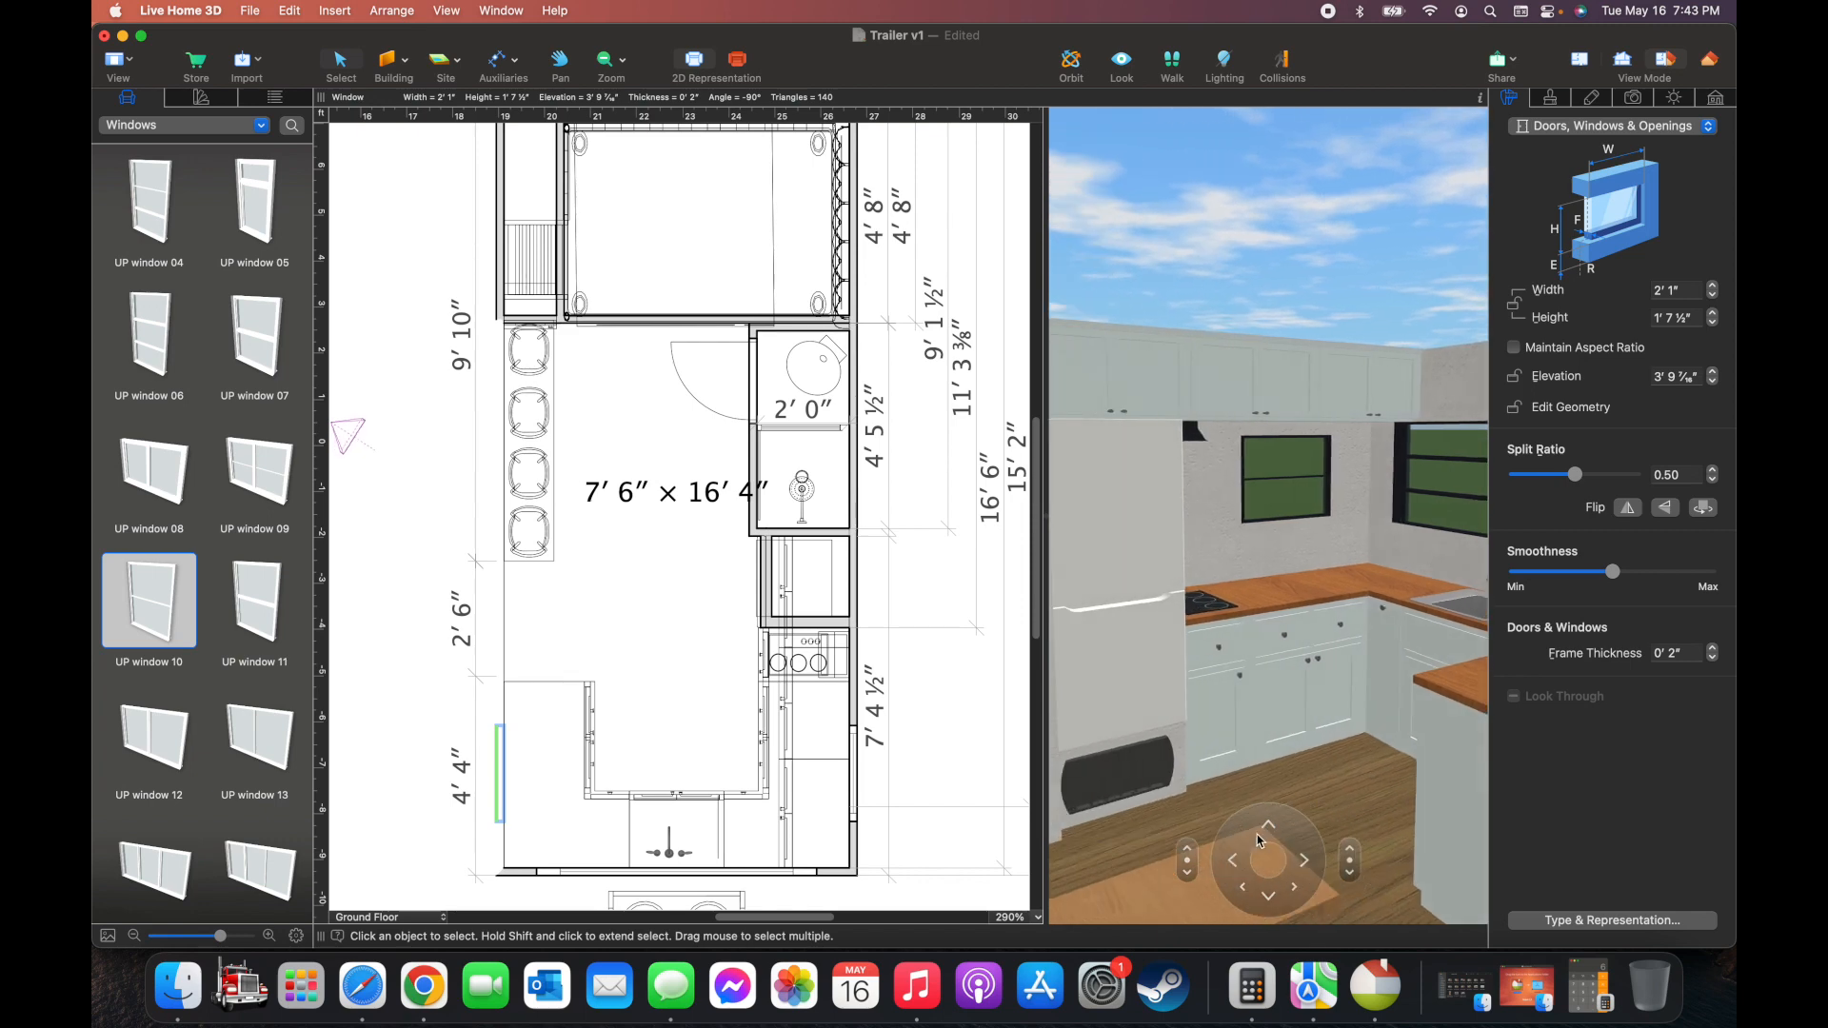
pyautogui.click(1234, 862)
pyautogui.click(1306, 863)
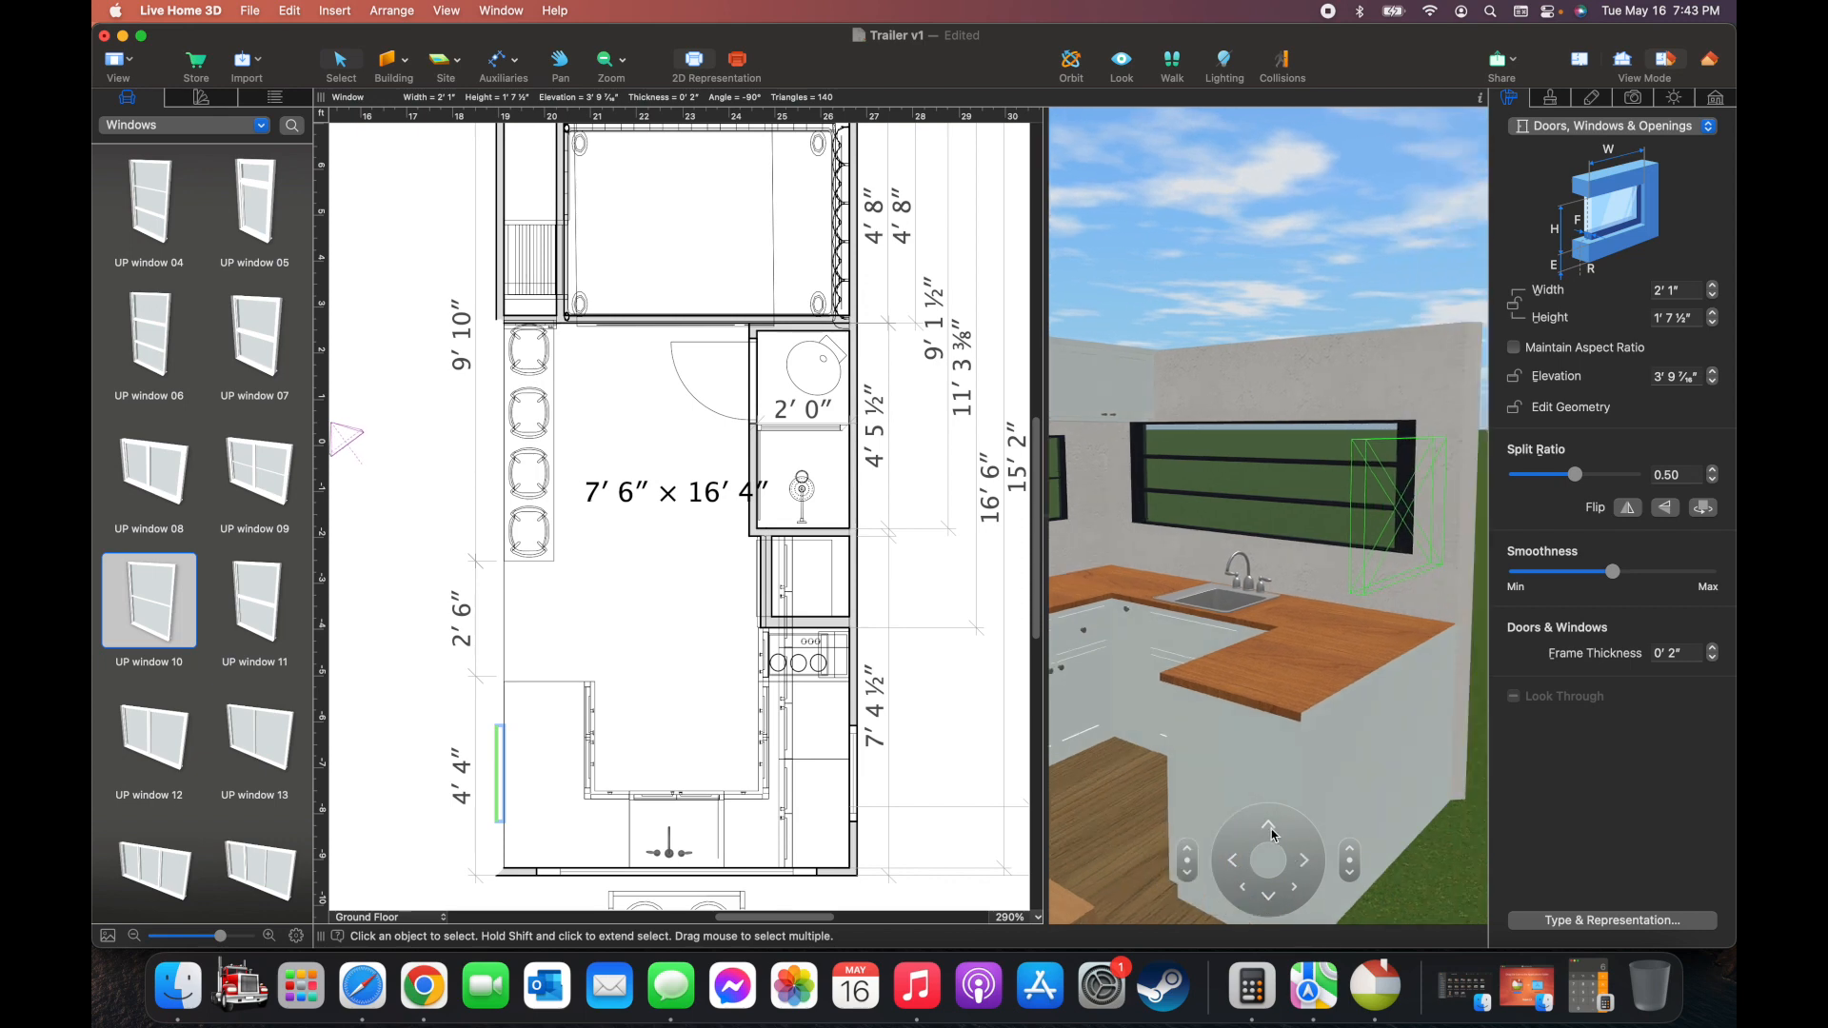
pyautogui.click(1273, 832)
pyautogui.click(1264, 720)
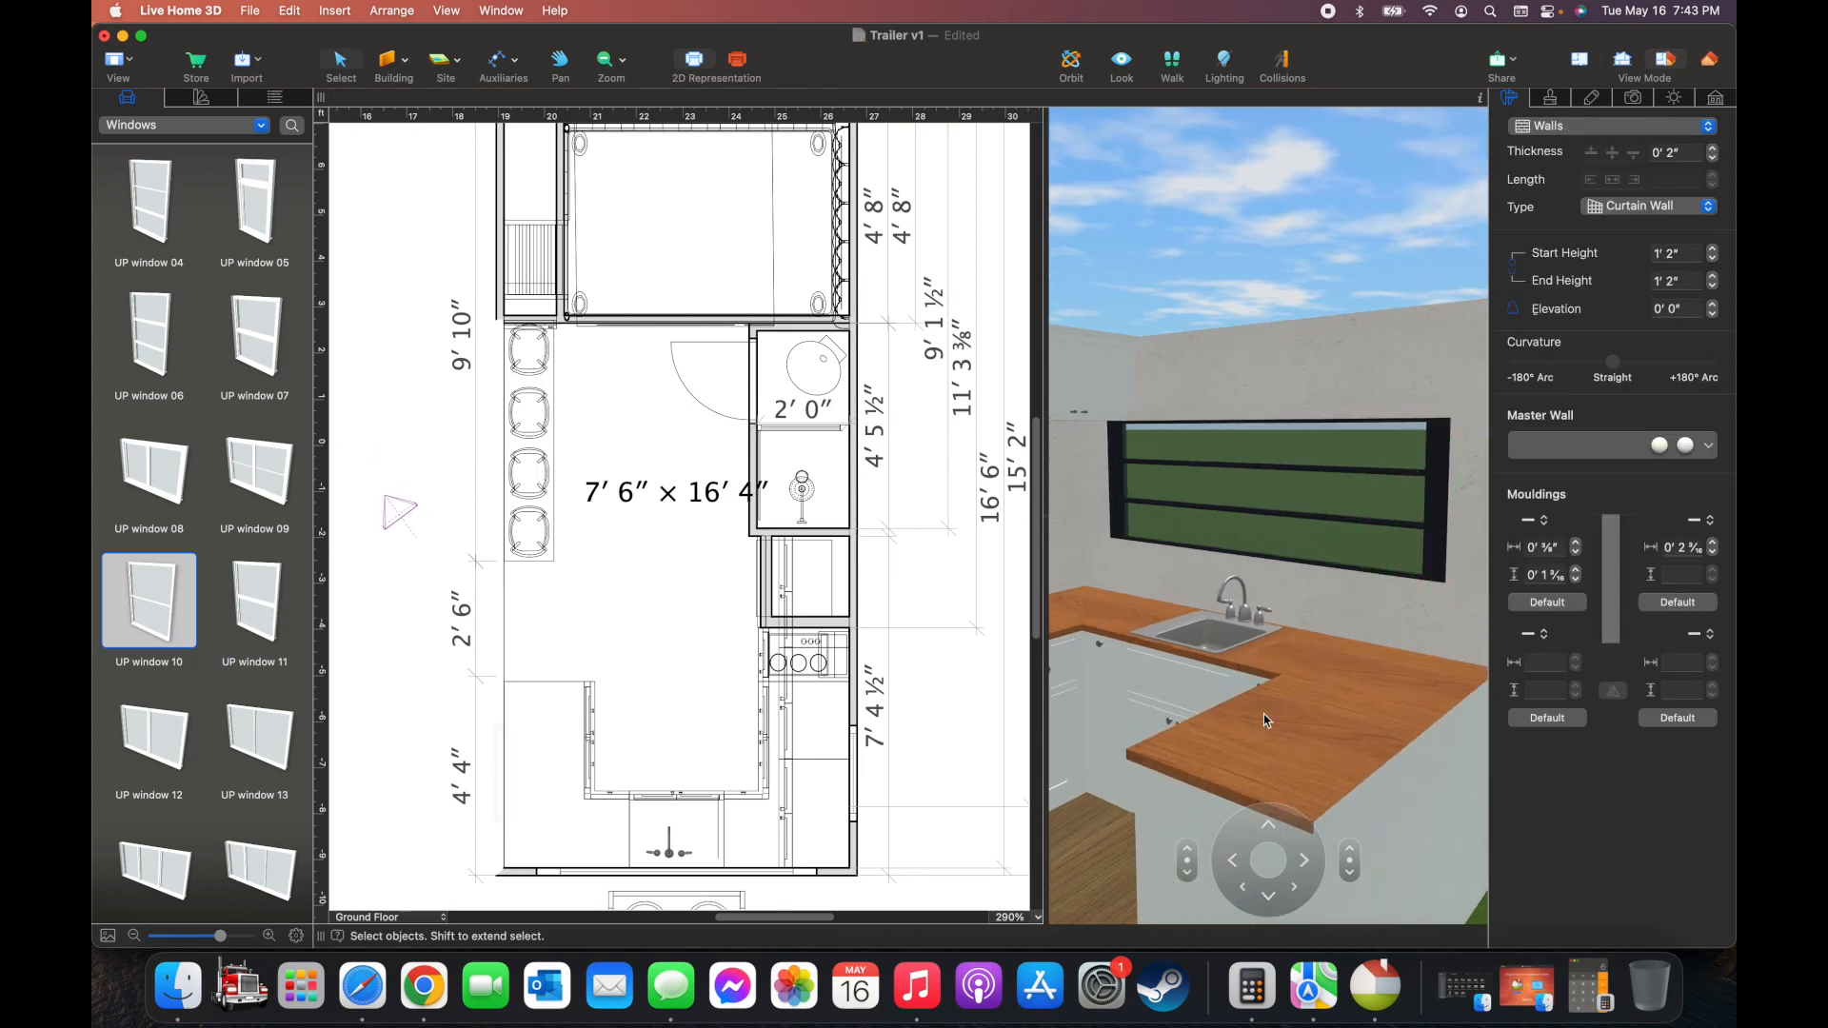
pyautogui.click(1245, 890)
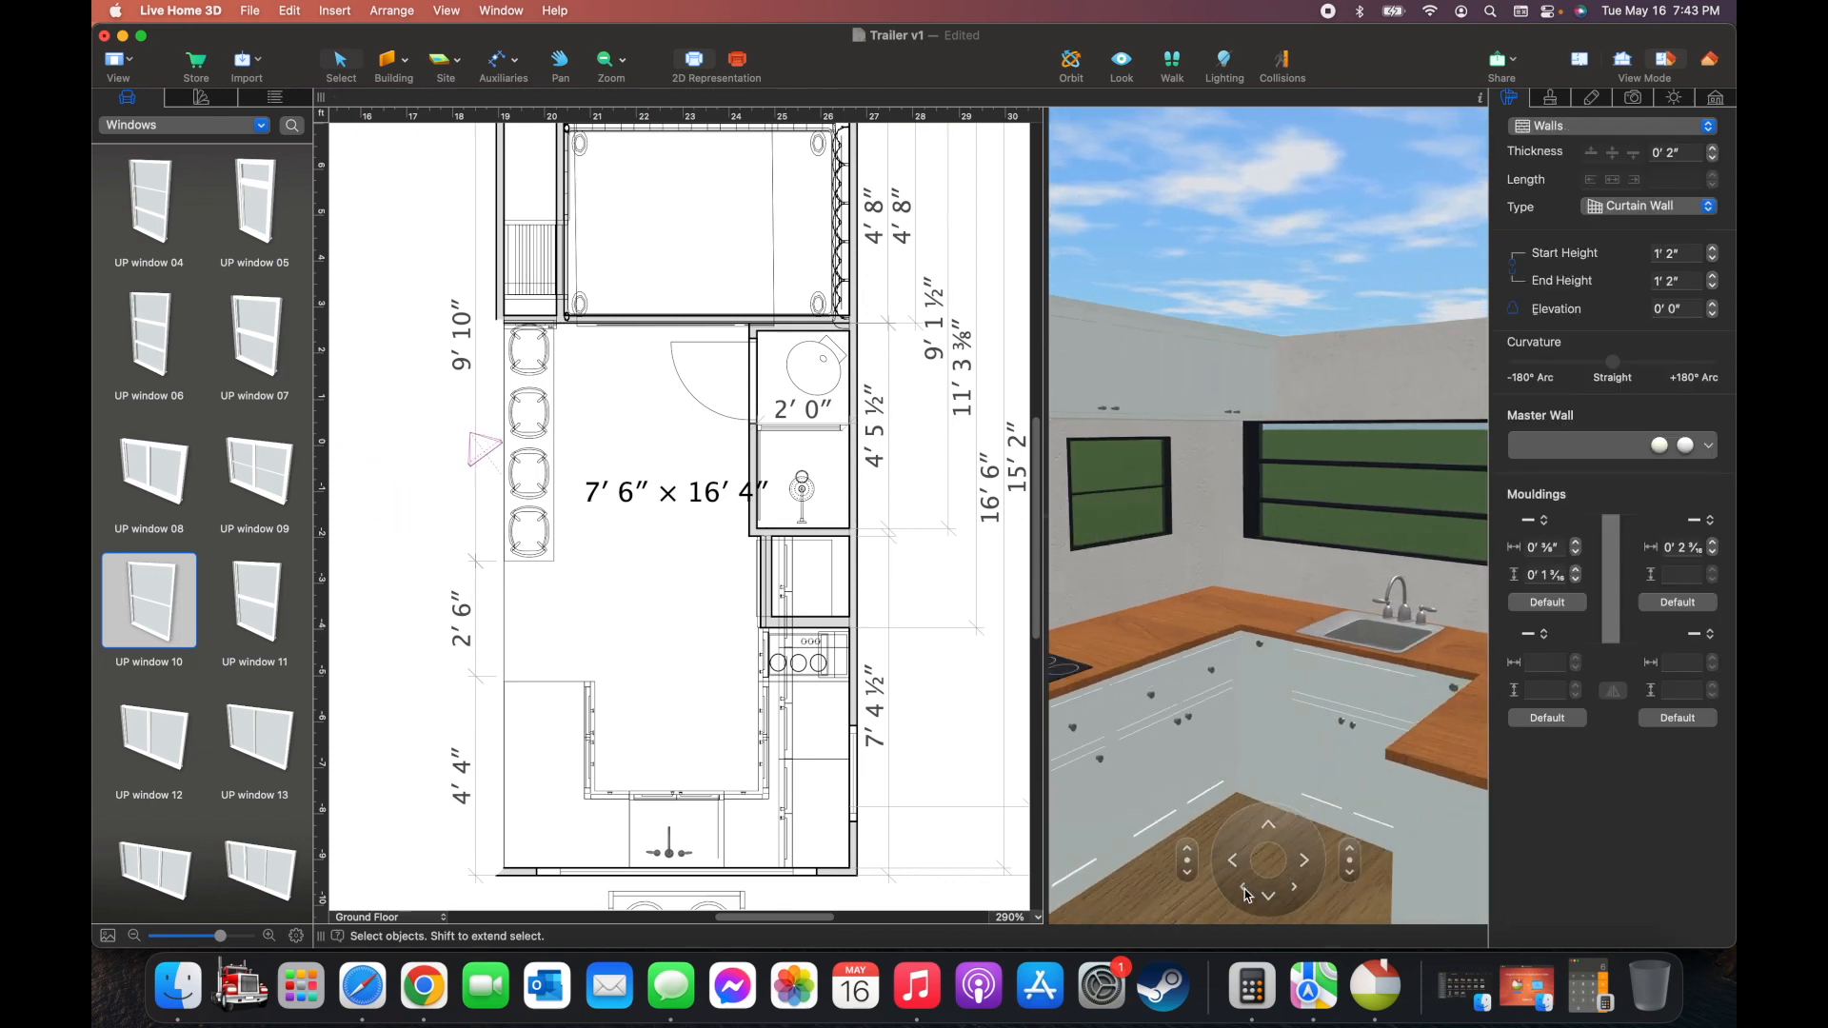
pyautogui.click(1267, 895)
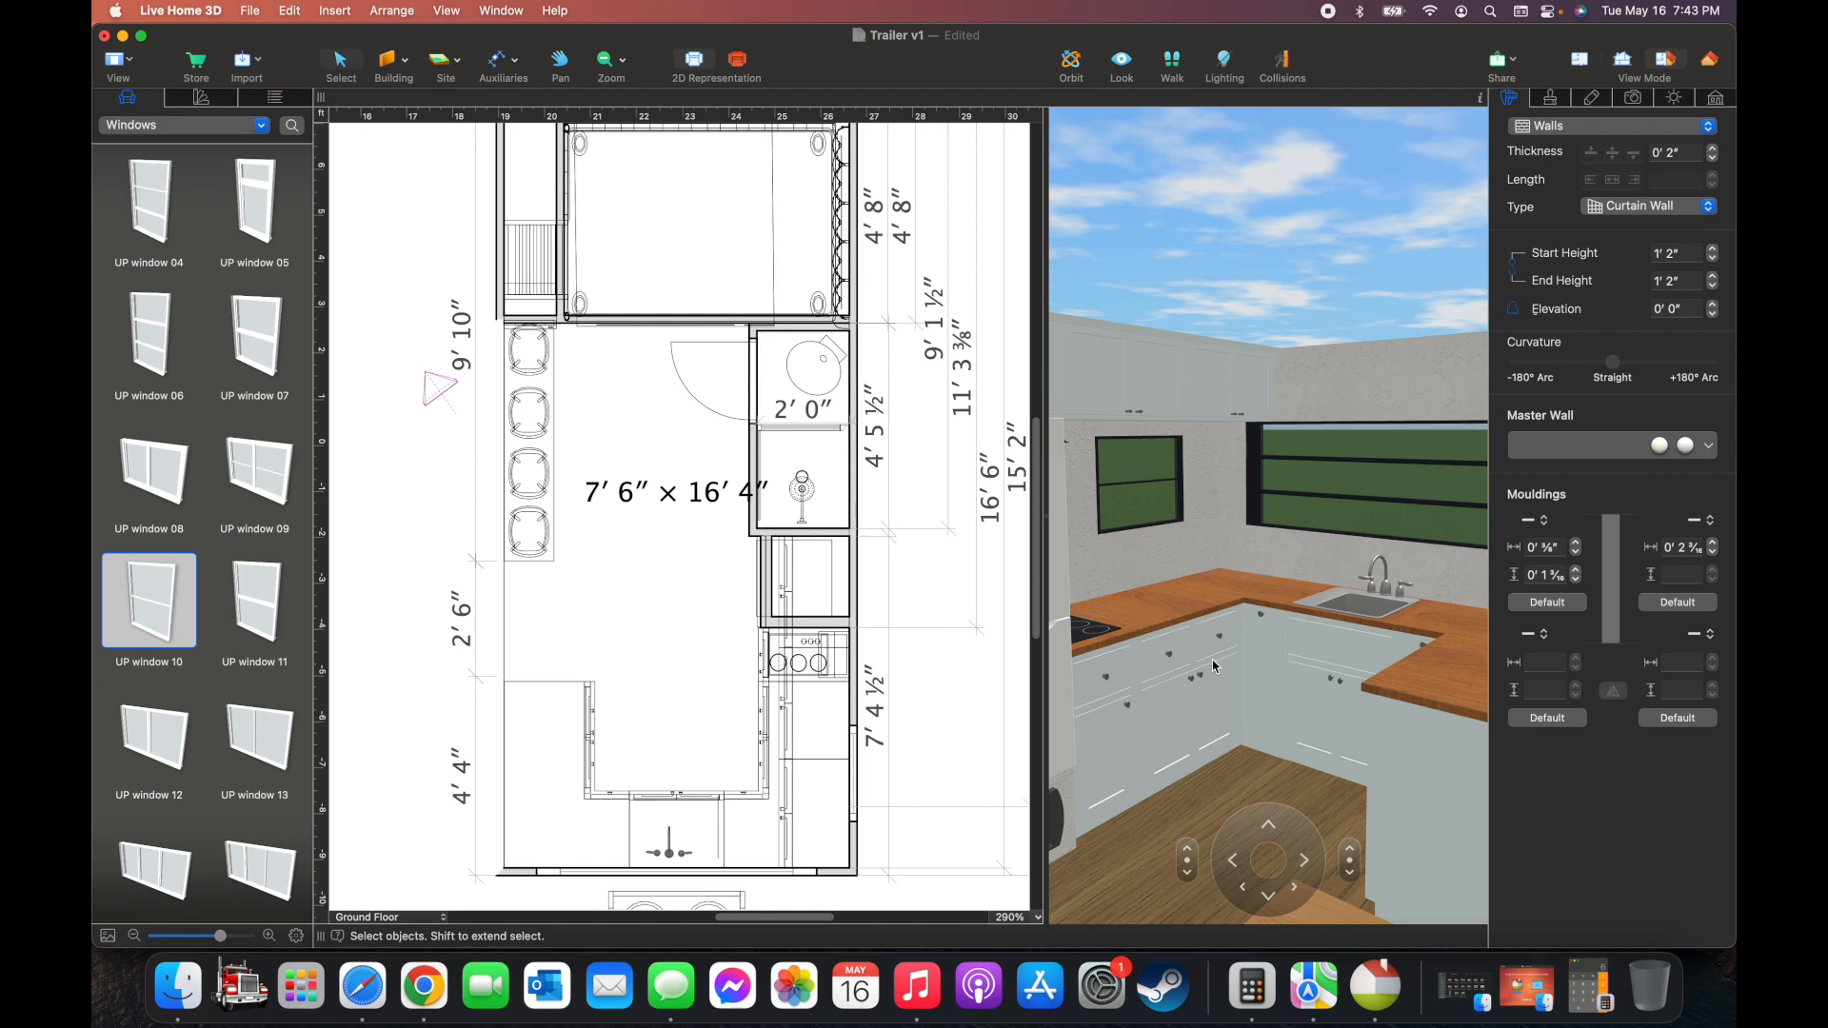
pyautogui.click(1308, 868)
pyautogui.click(1230, 868)
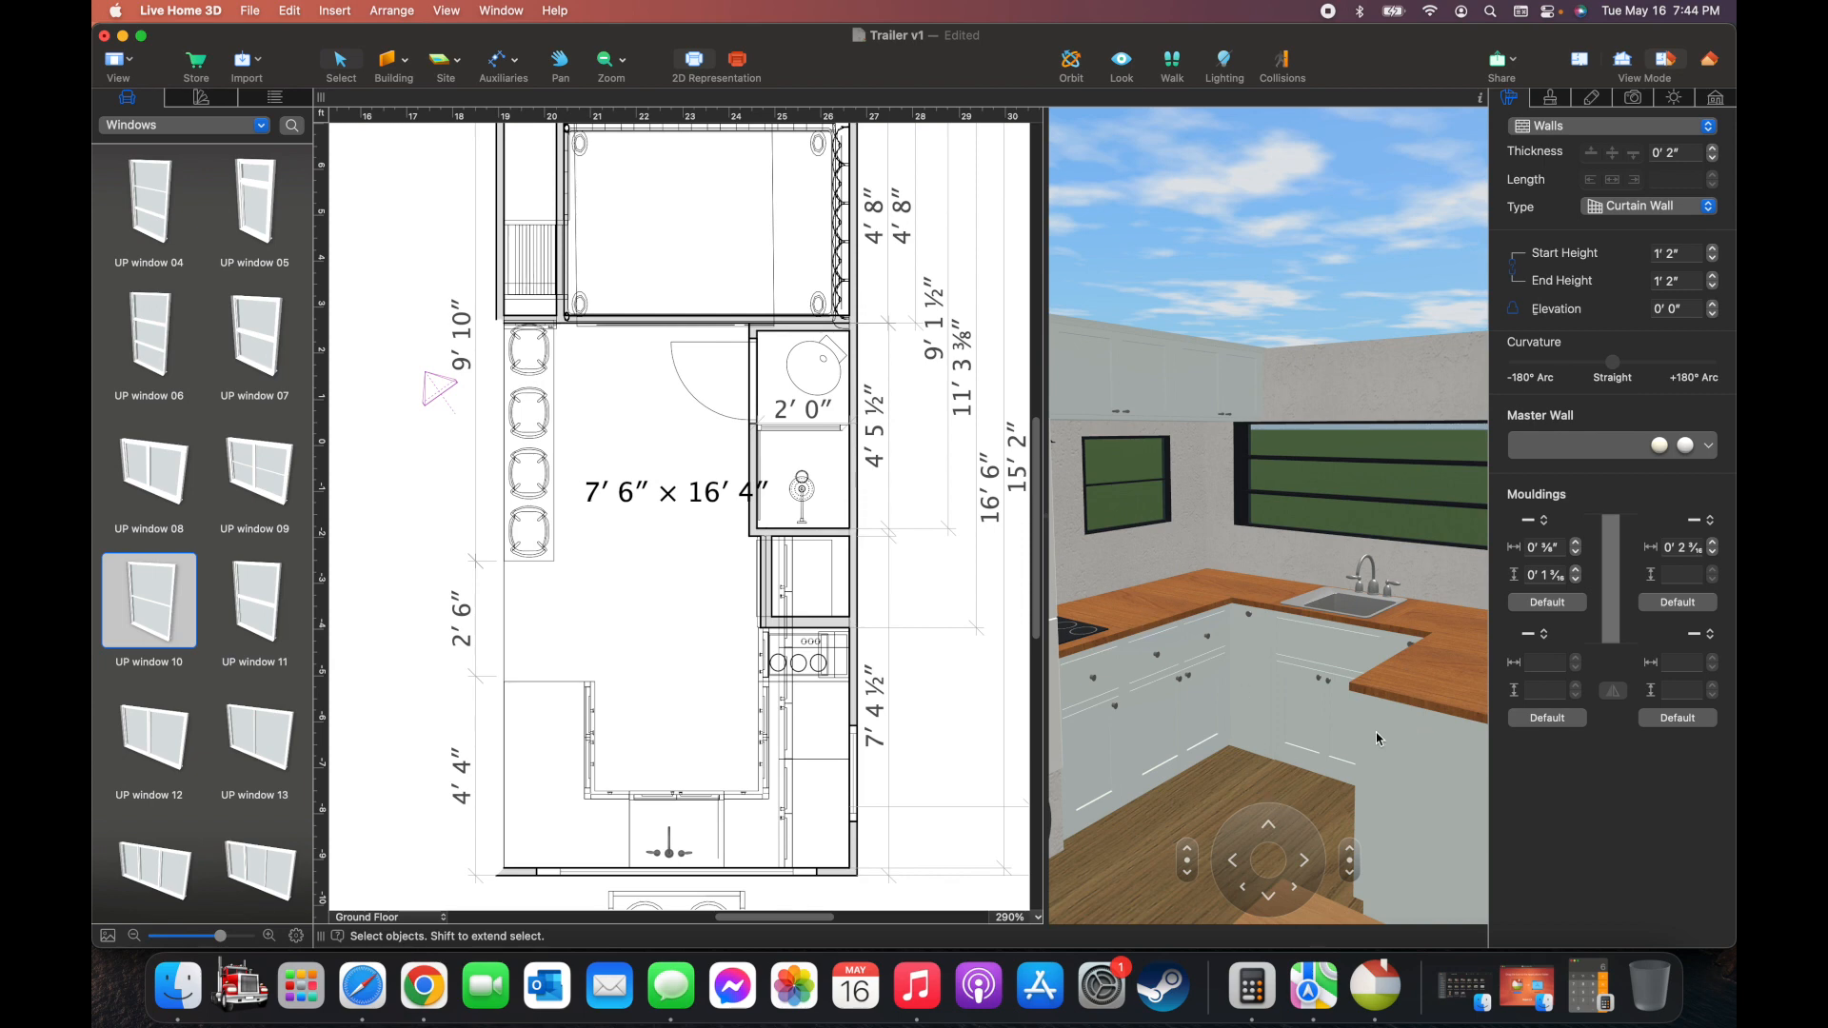
pyautogui.click(1269, 826)
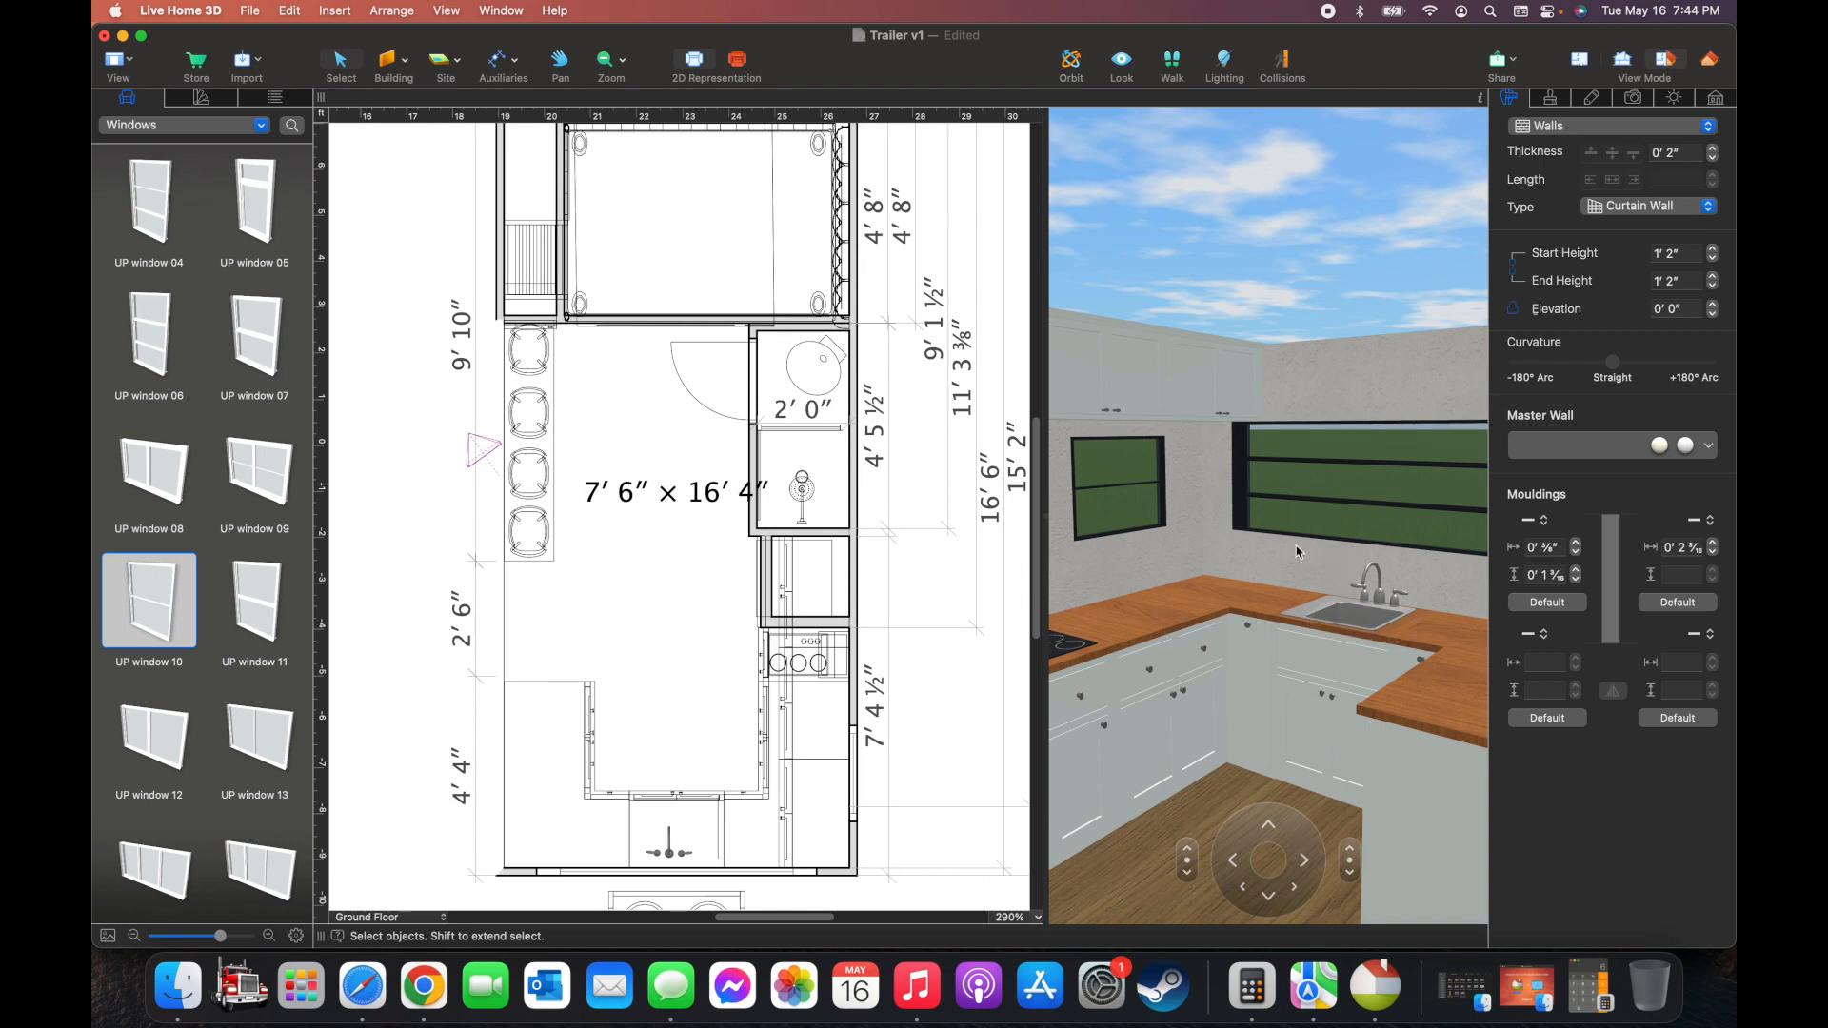
# Examine the sink corner, peninsula counter, cooktop side and refrigerator in 3D from several angles along the open side
pyautogui.click(1272, 905)
pyautogui.click(1304, 864)
pyautogui.click(1304, 864)
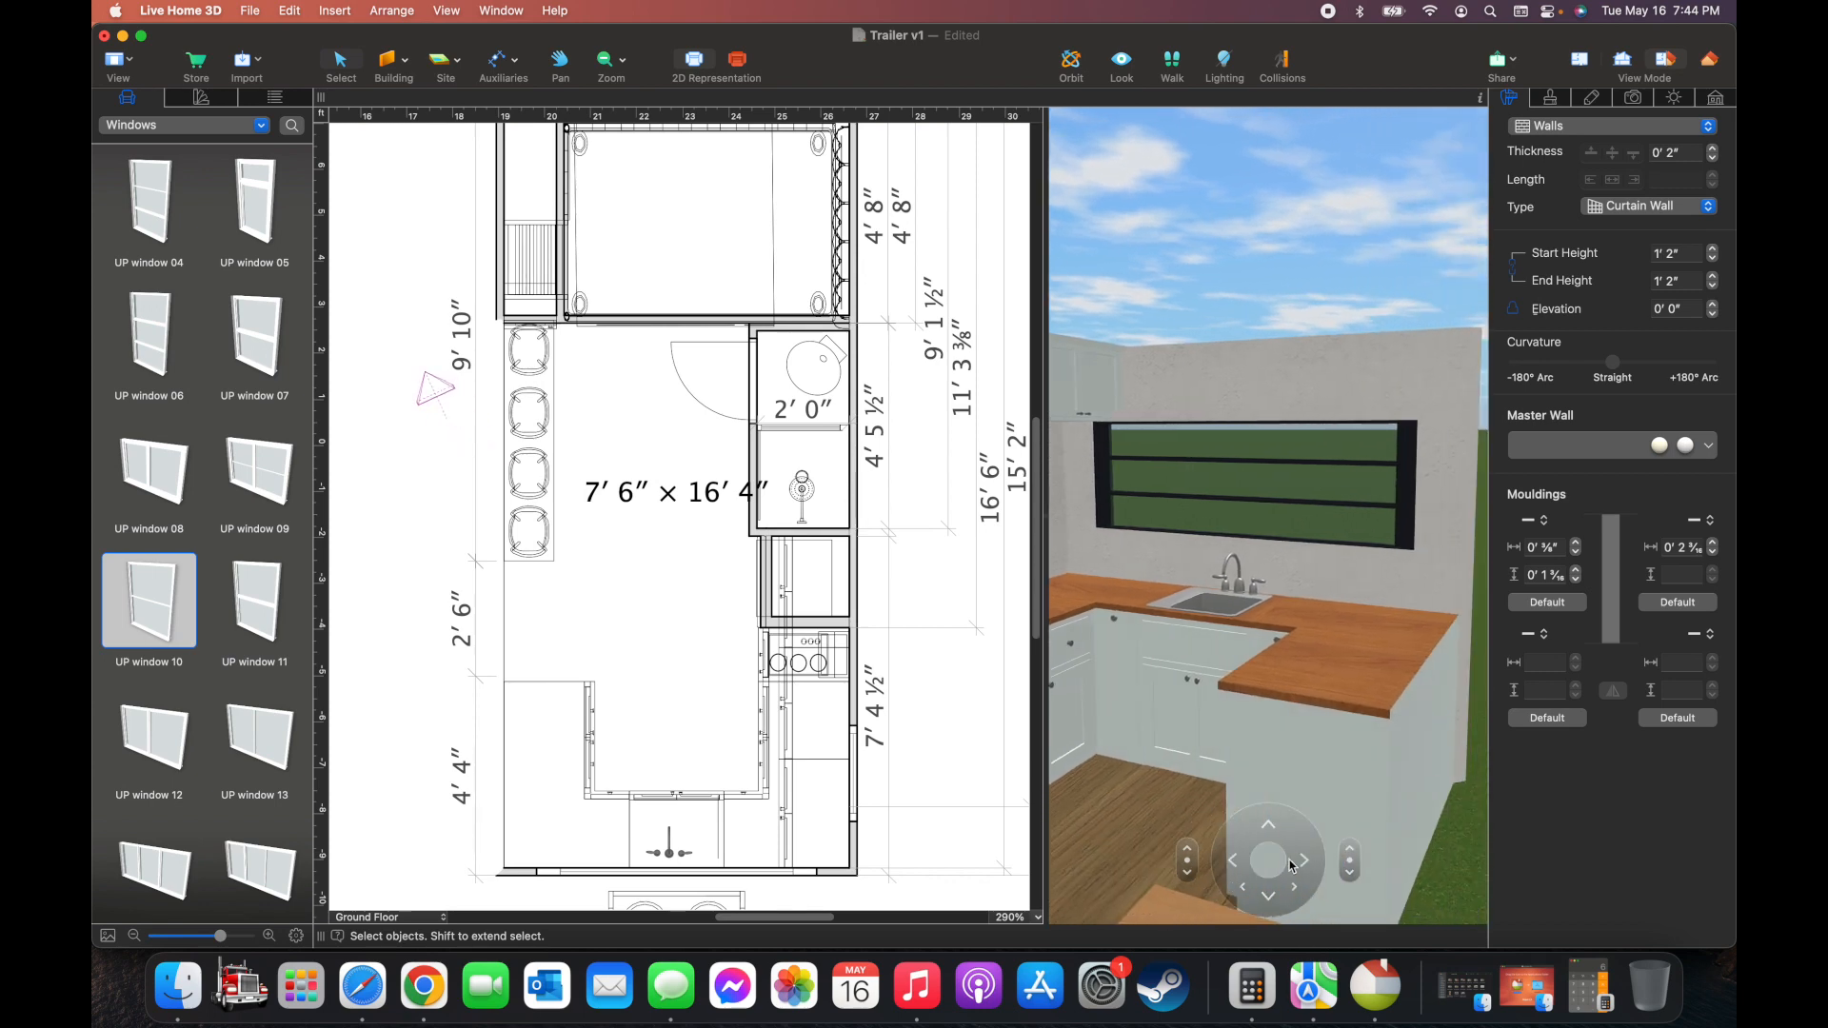
pyautogui.click(1236, 864)
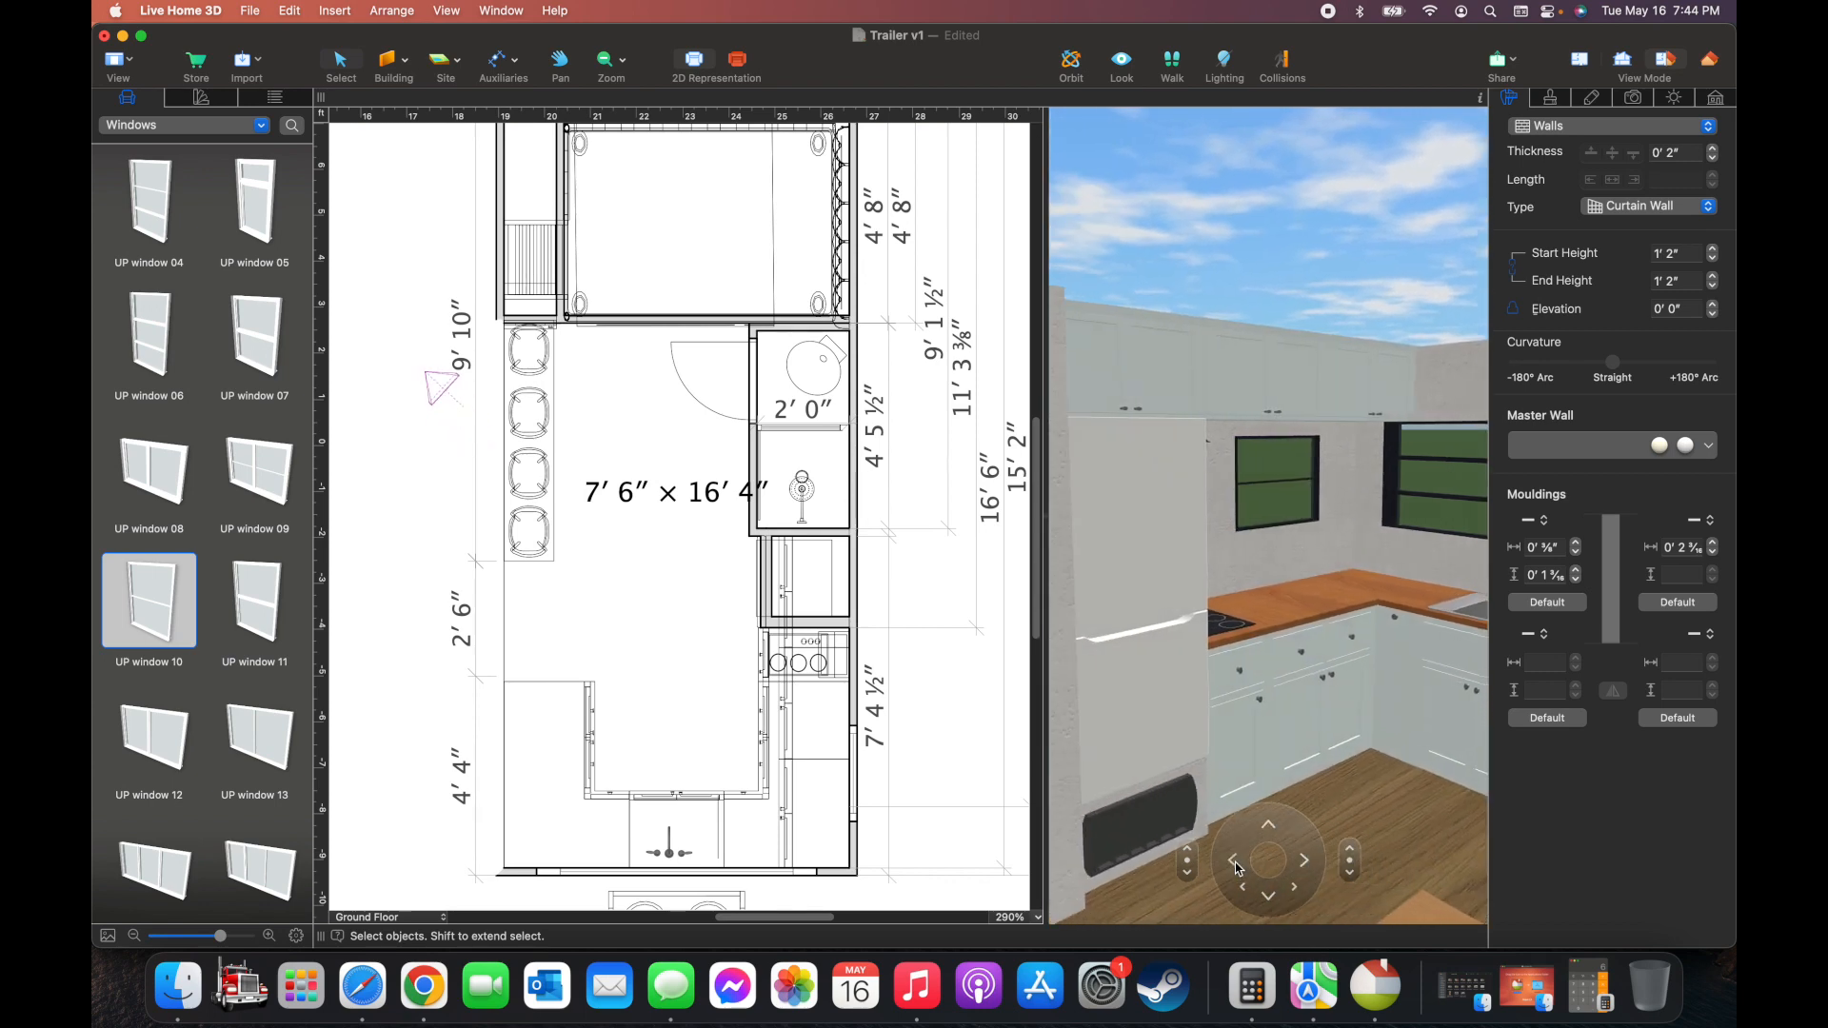
pyautogui.click(1294, 886)
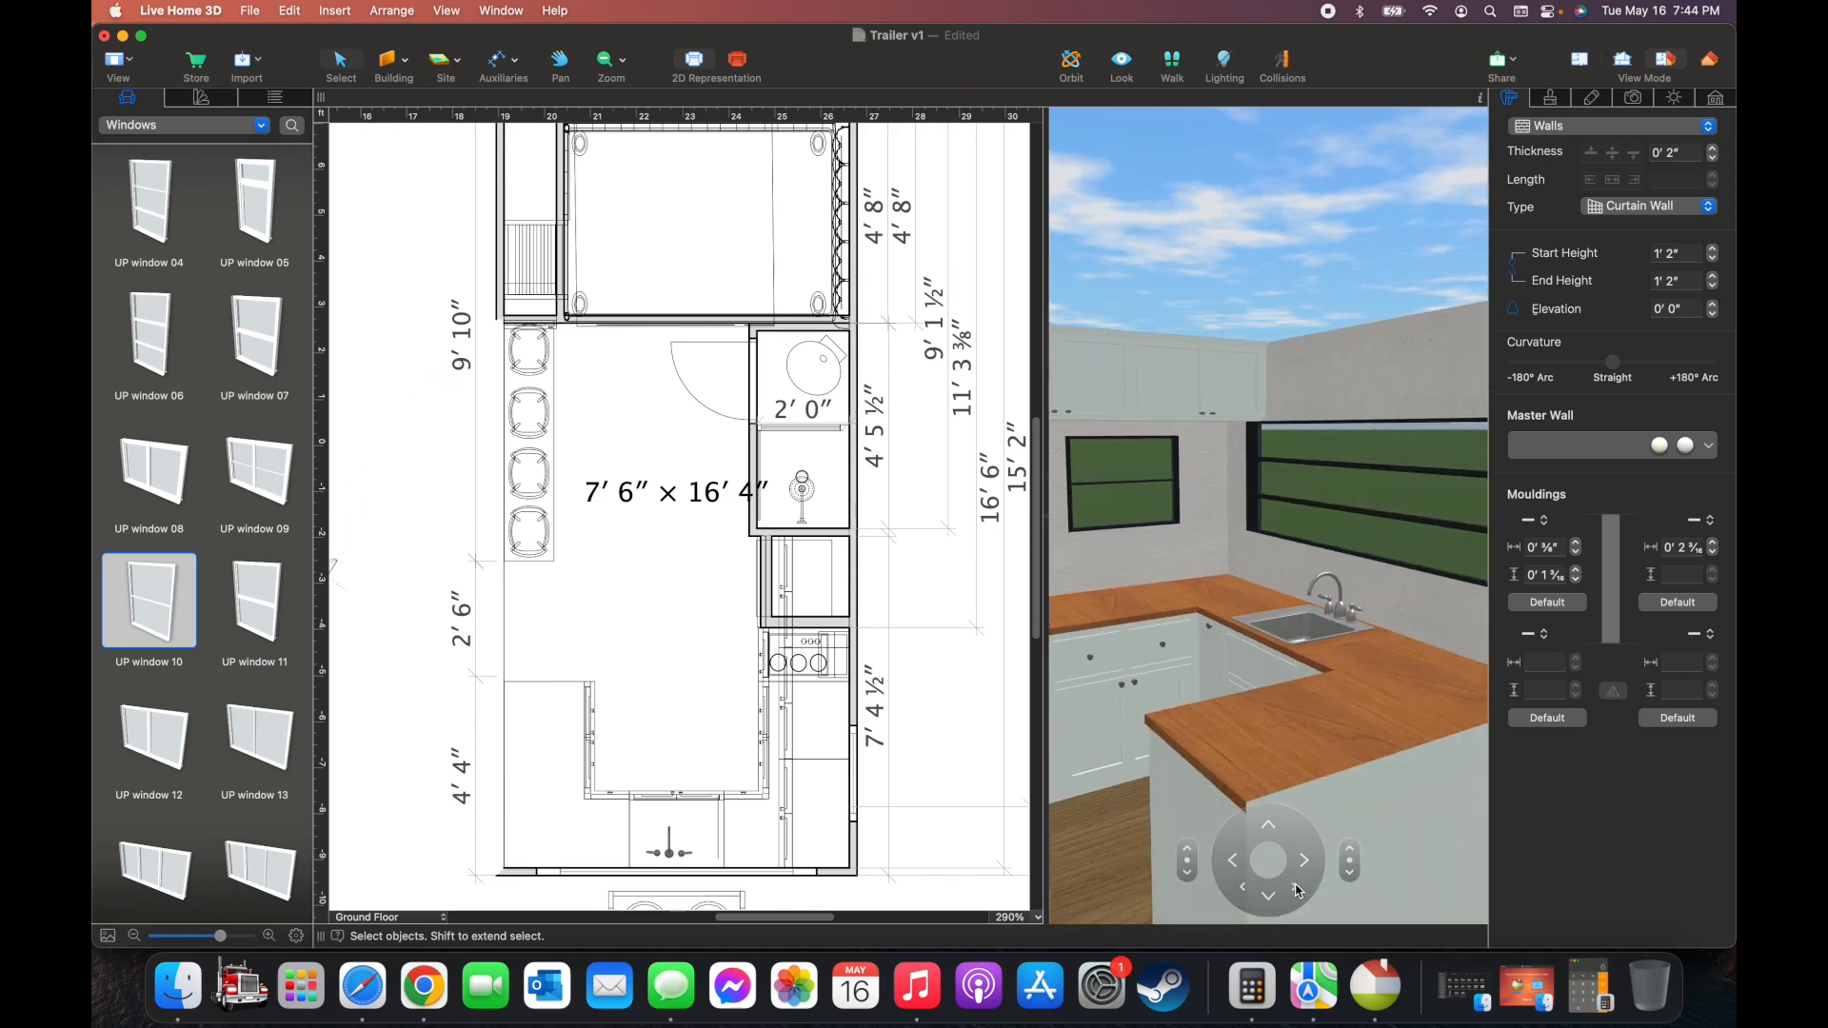
pyautogui.click(1234, 862)
pyautogui.click(1304, 862)
pyautogui.click(1268, 835)
pyautogui.click(1297, 863)
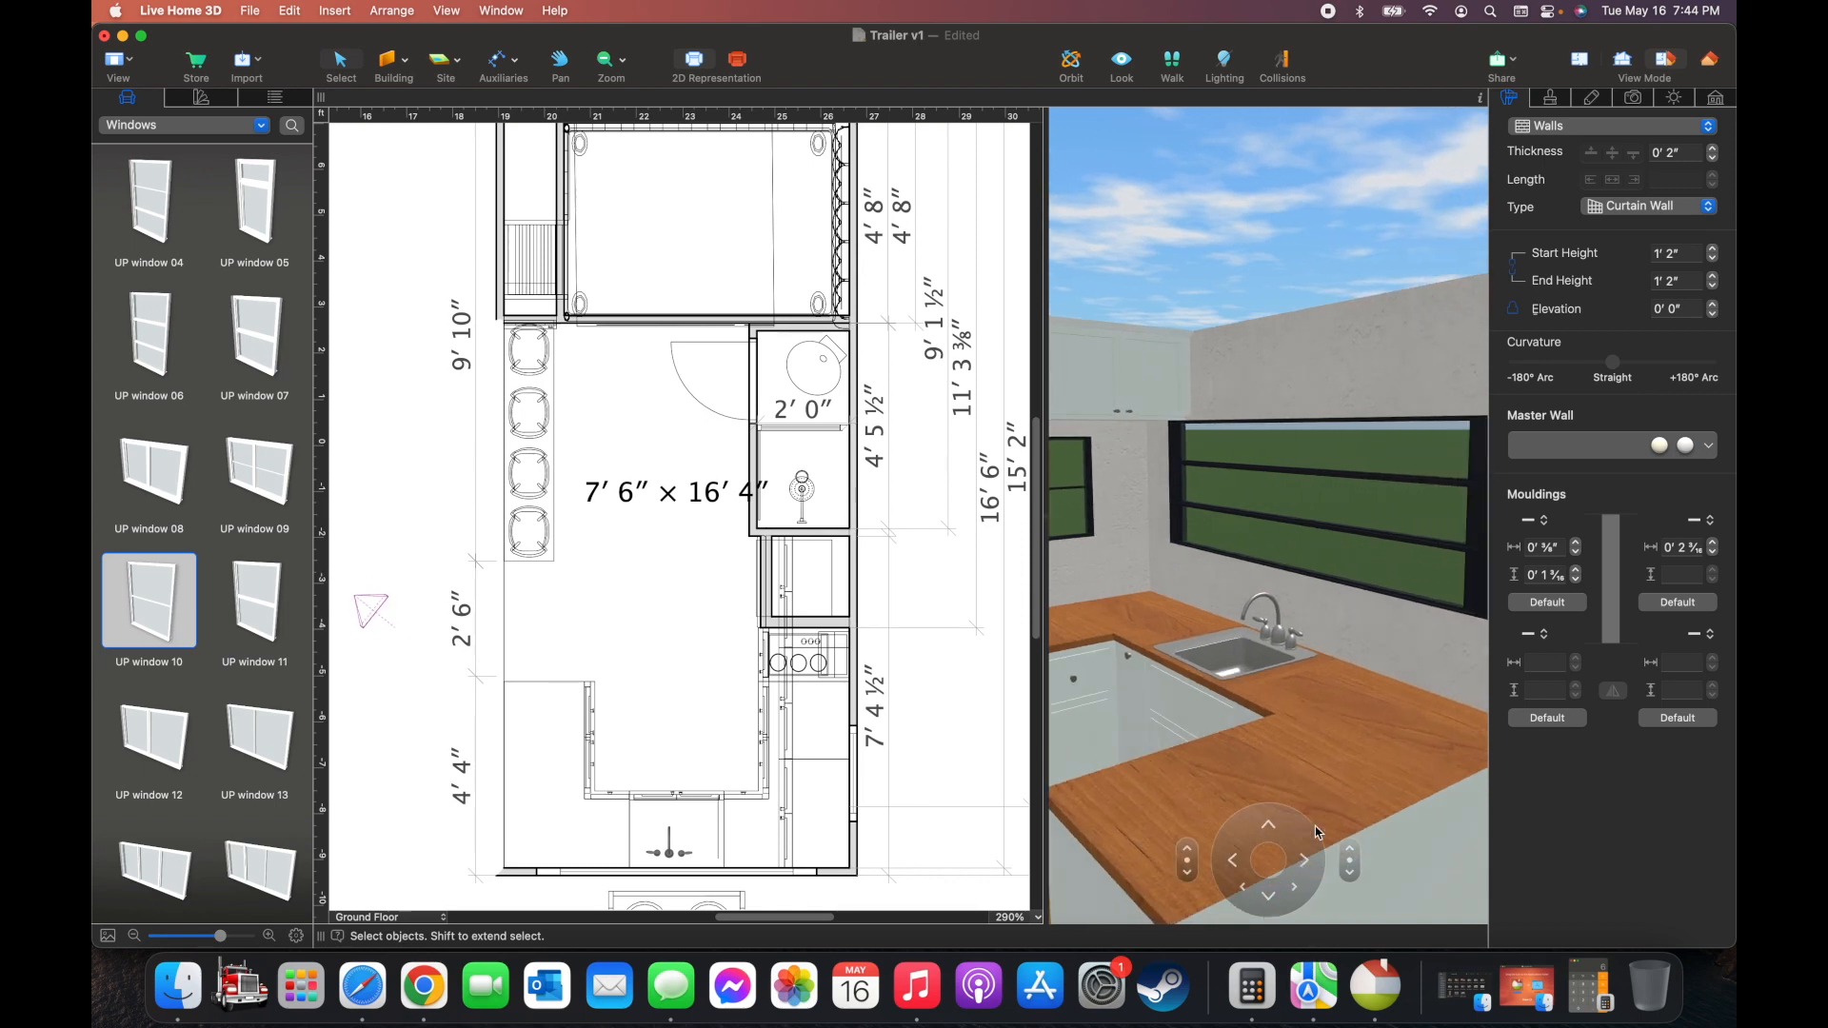
pyautogui.click(1243, 891)
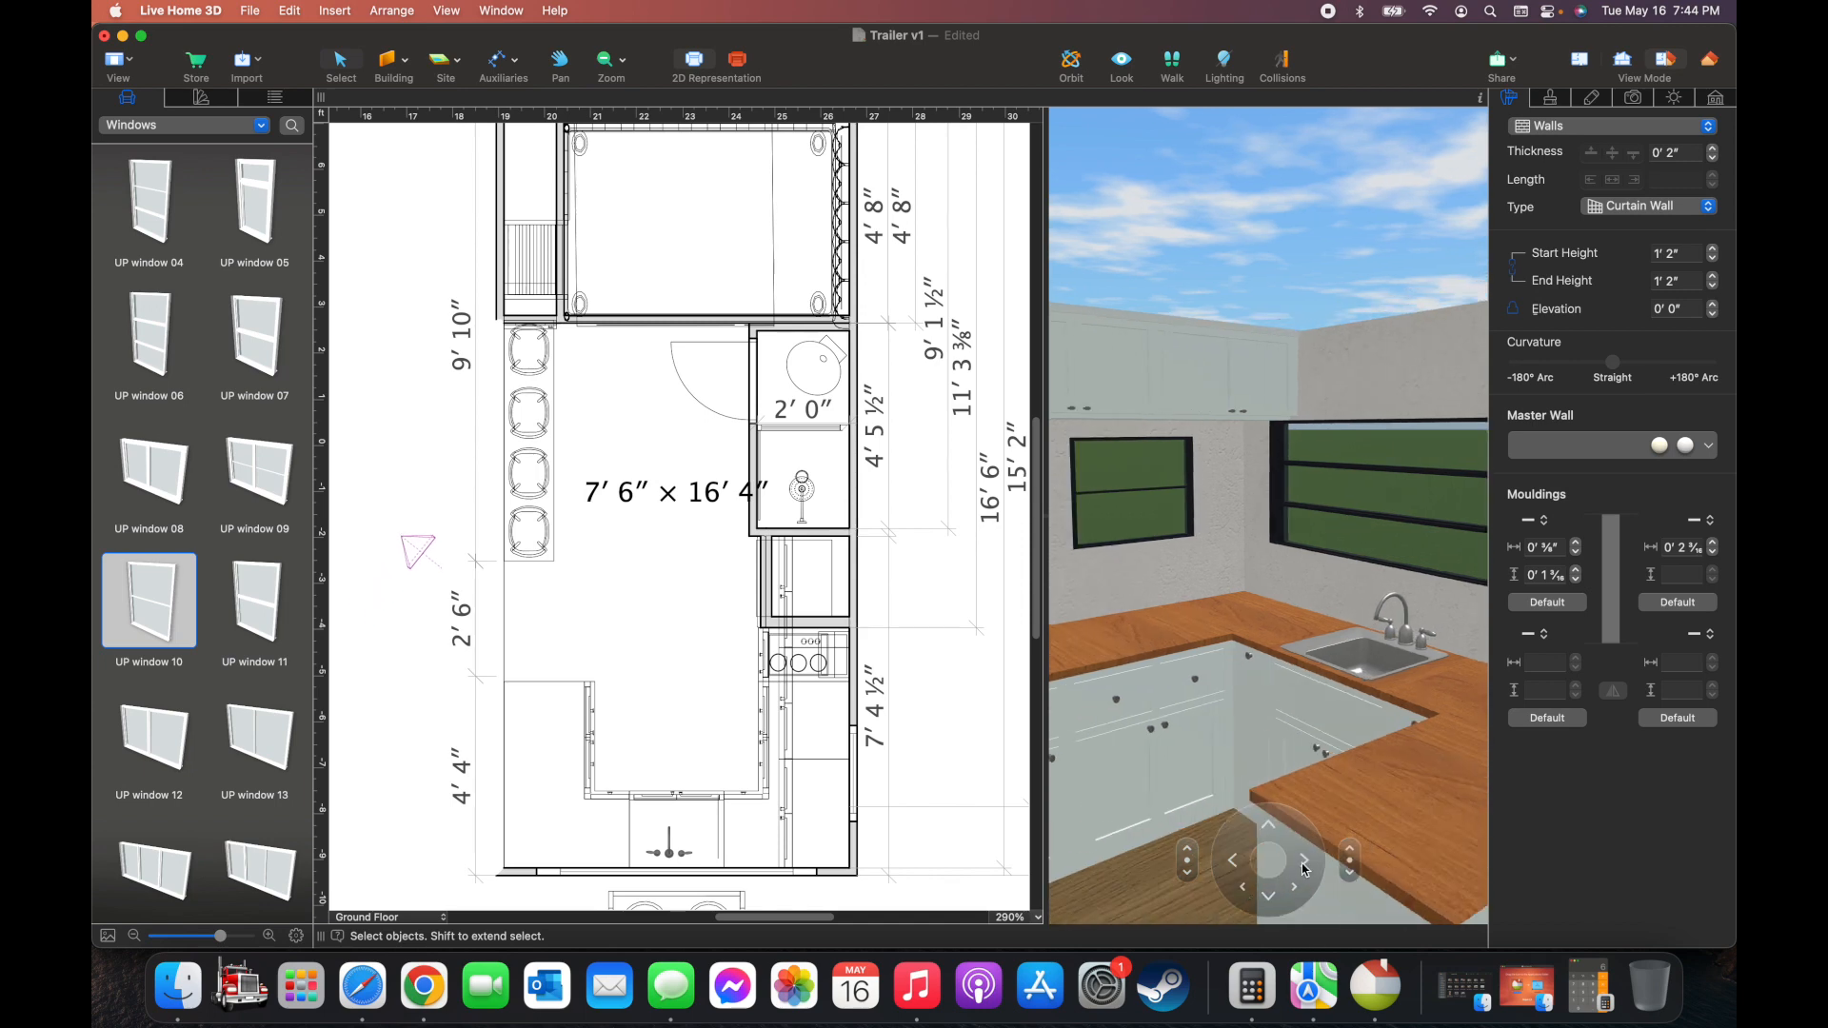
pyautogui.click(1303, 865)
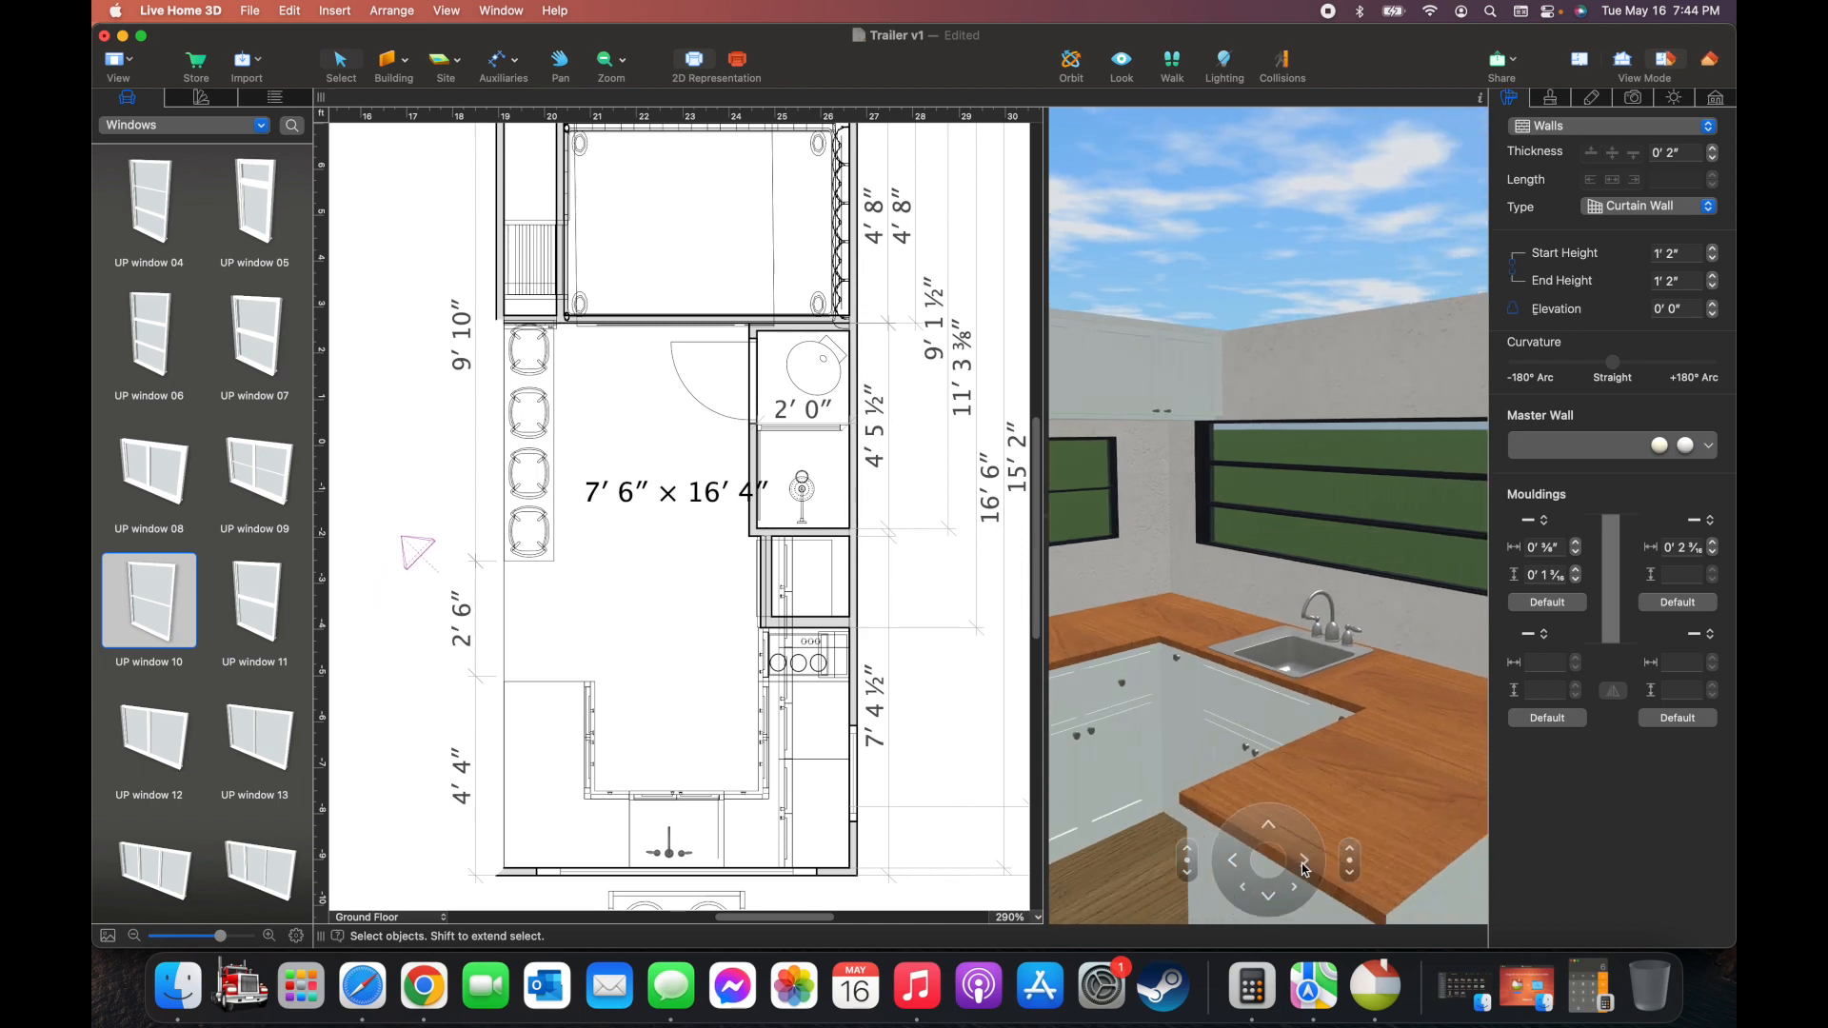
pyautogui.click(1230, 860)
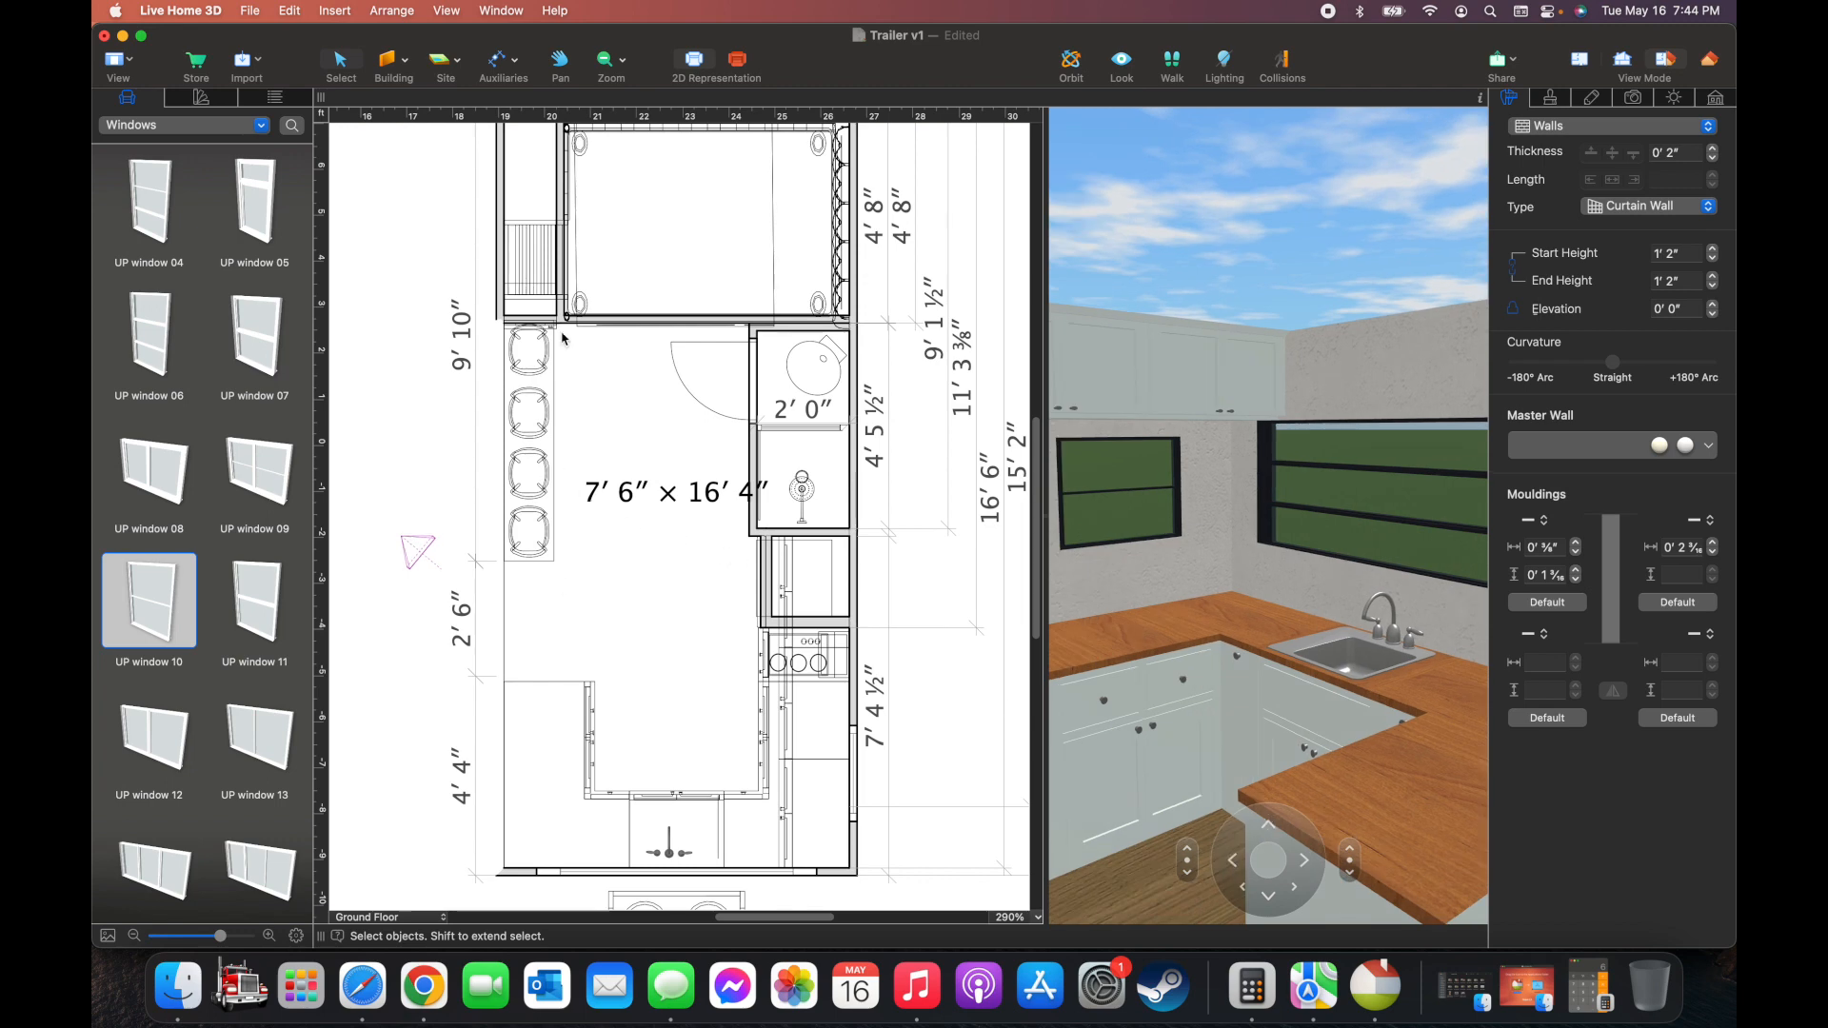
pyautogui.click(1235, 860)
pyautogui.click(1235, 860)
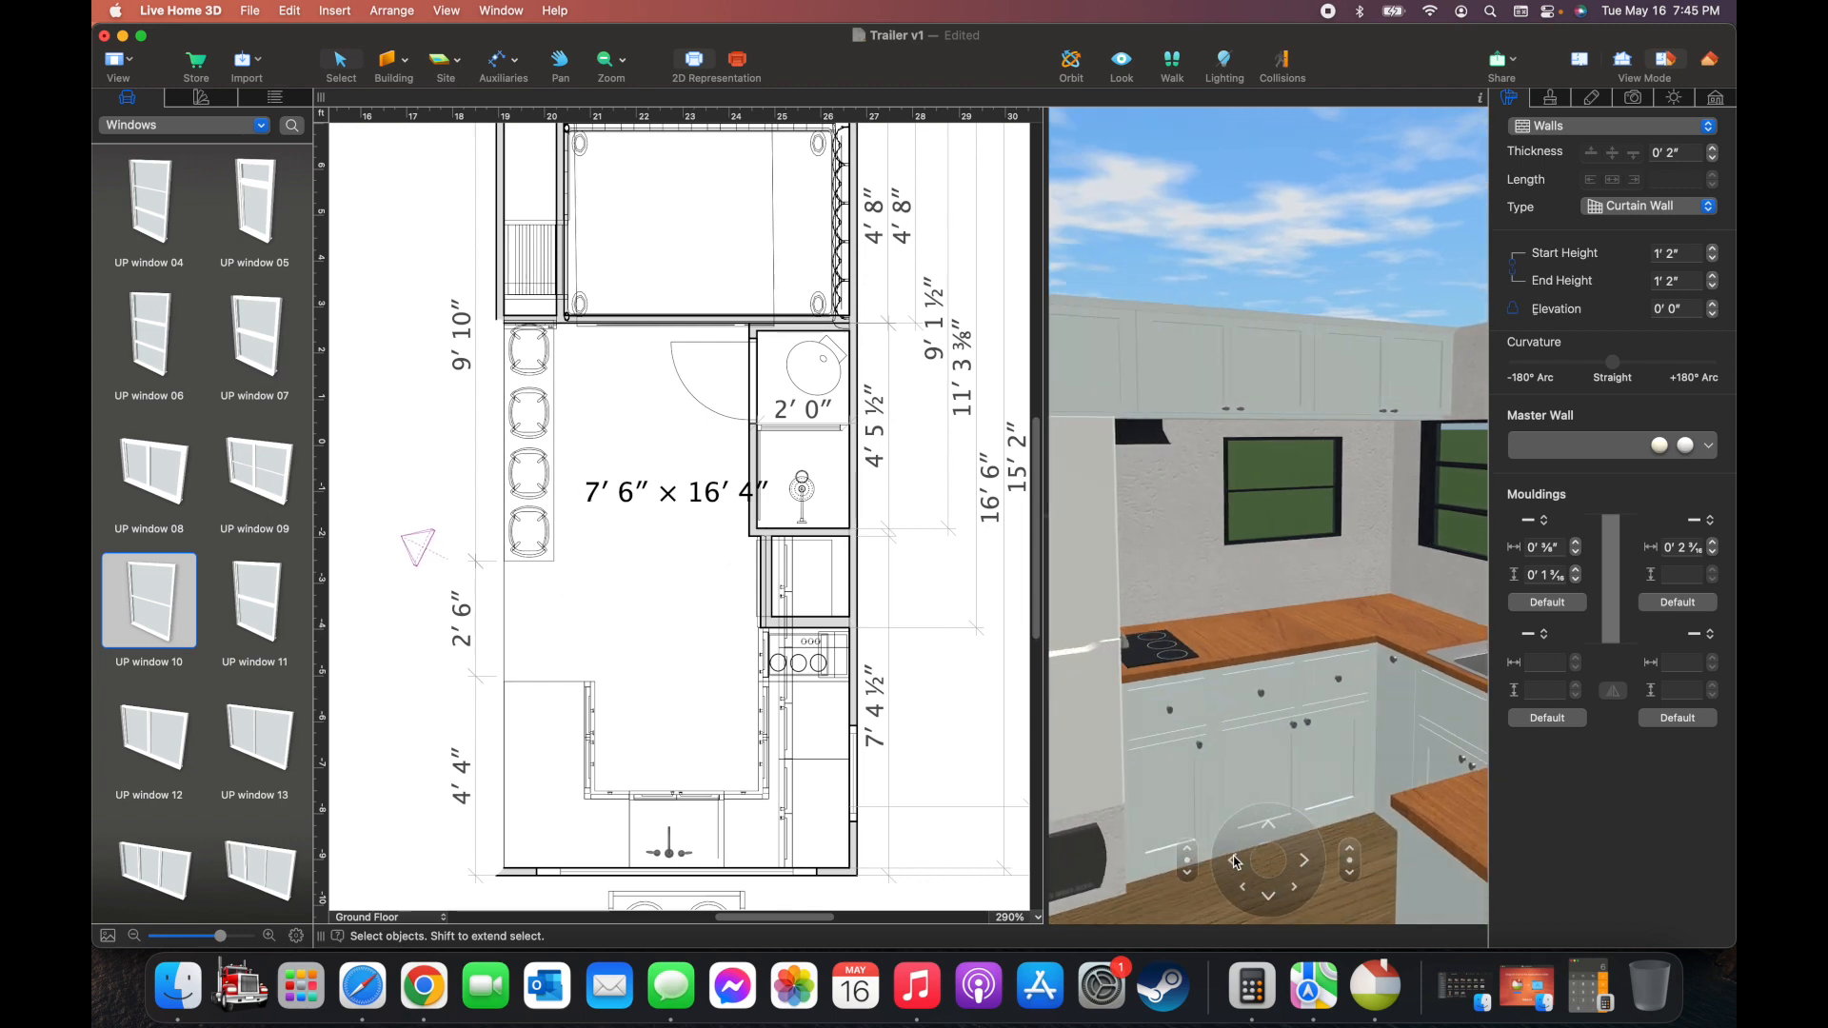
pyautogui.click(1302, 871)
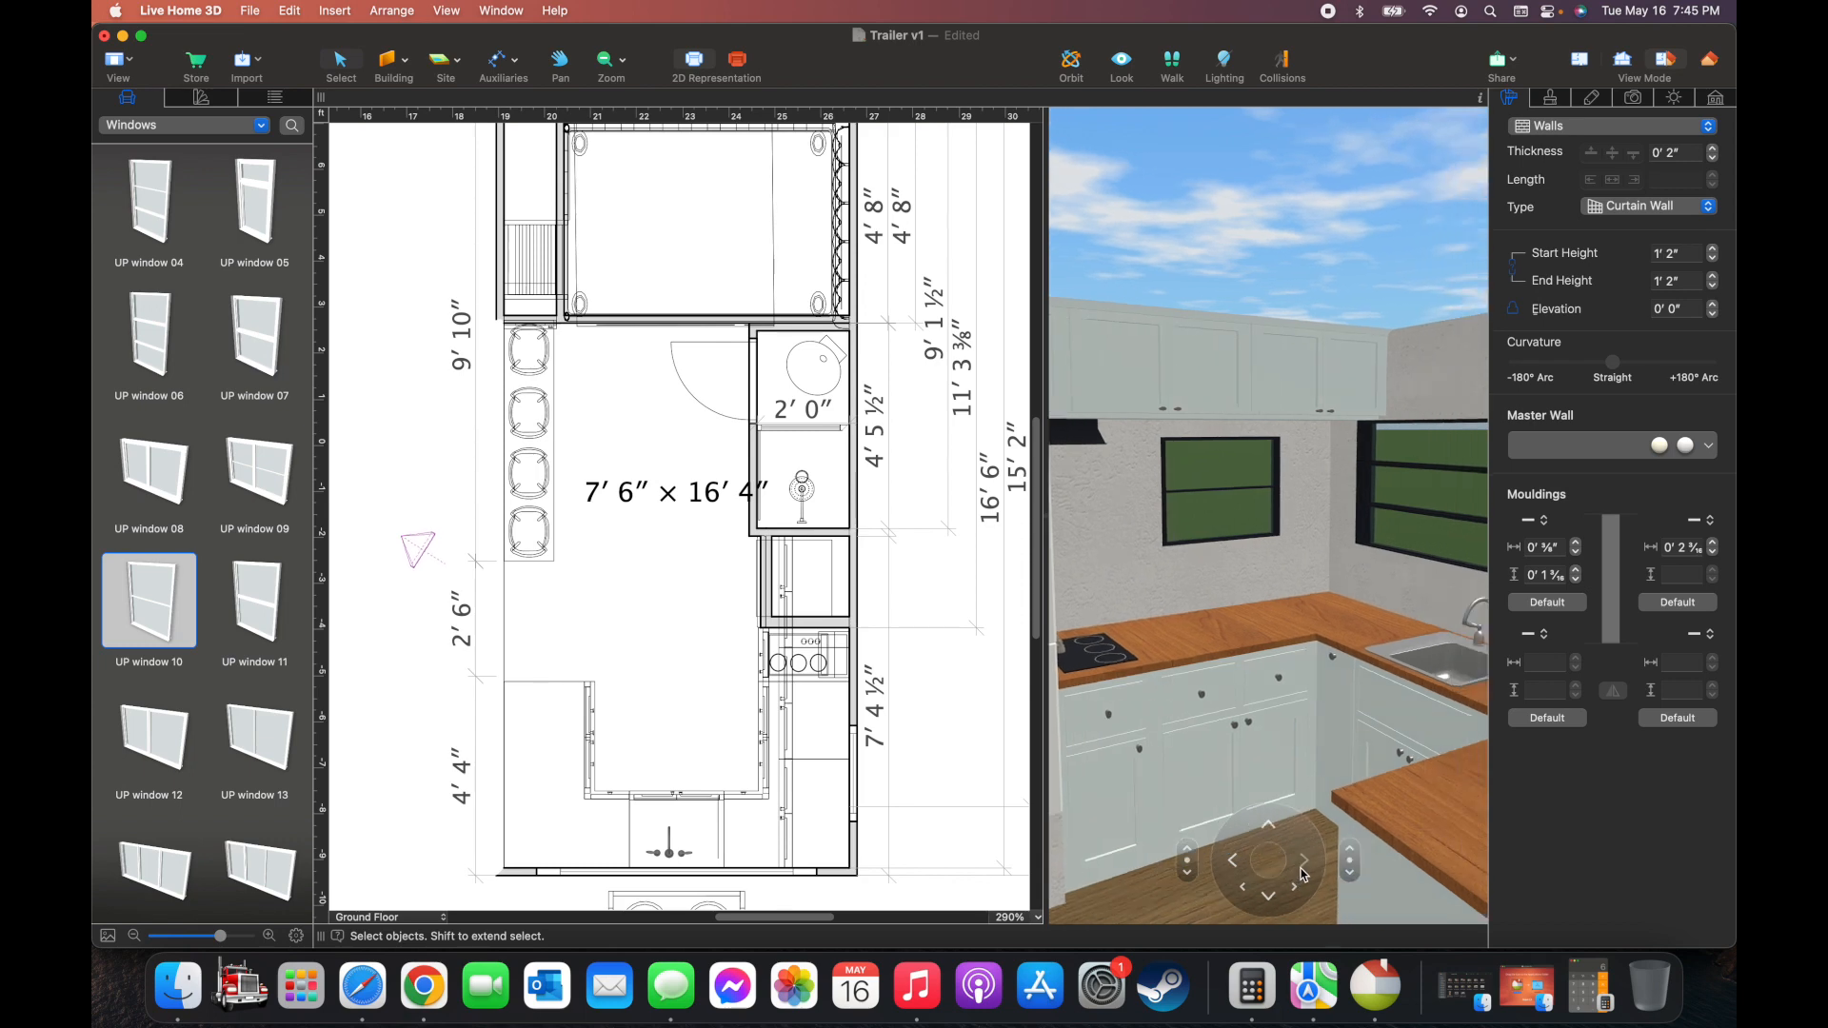
pyautogui.click(1303, 871)
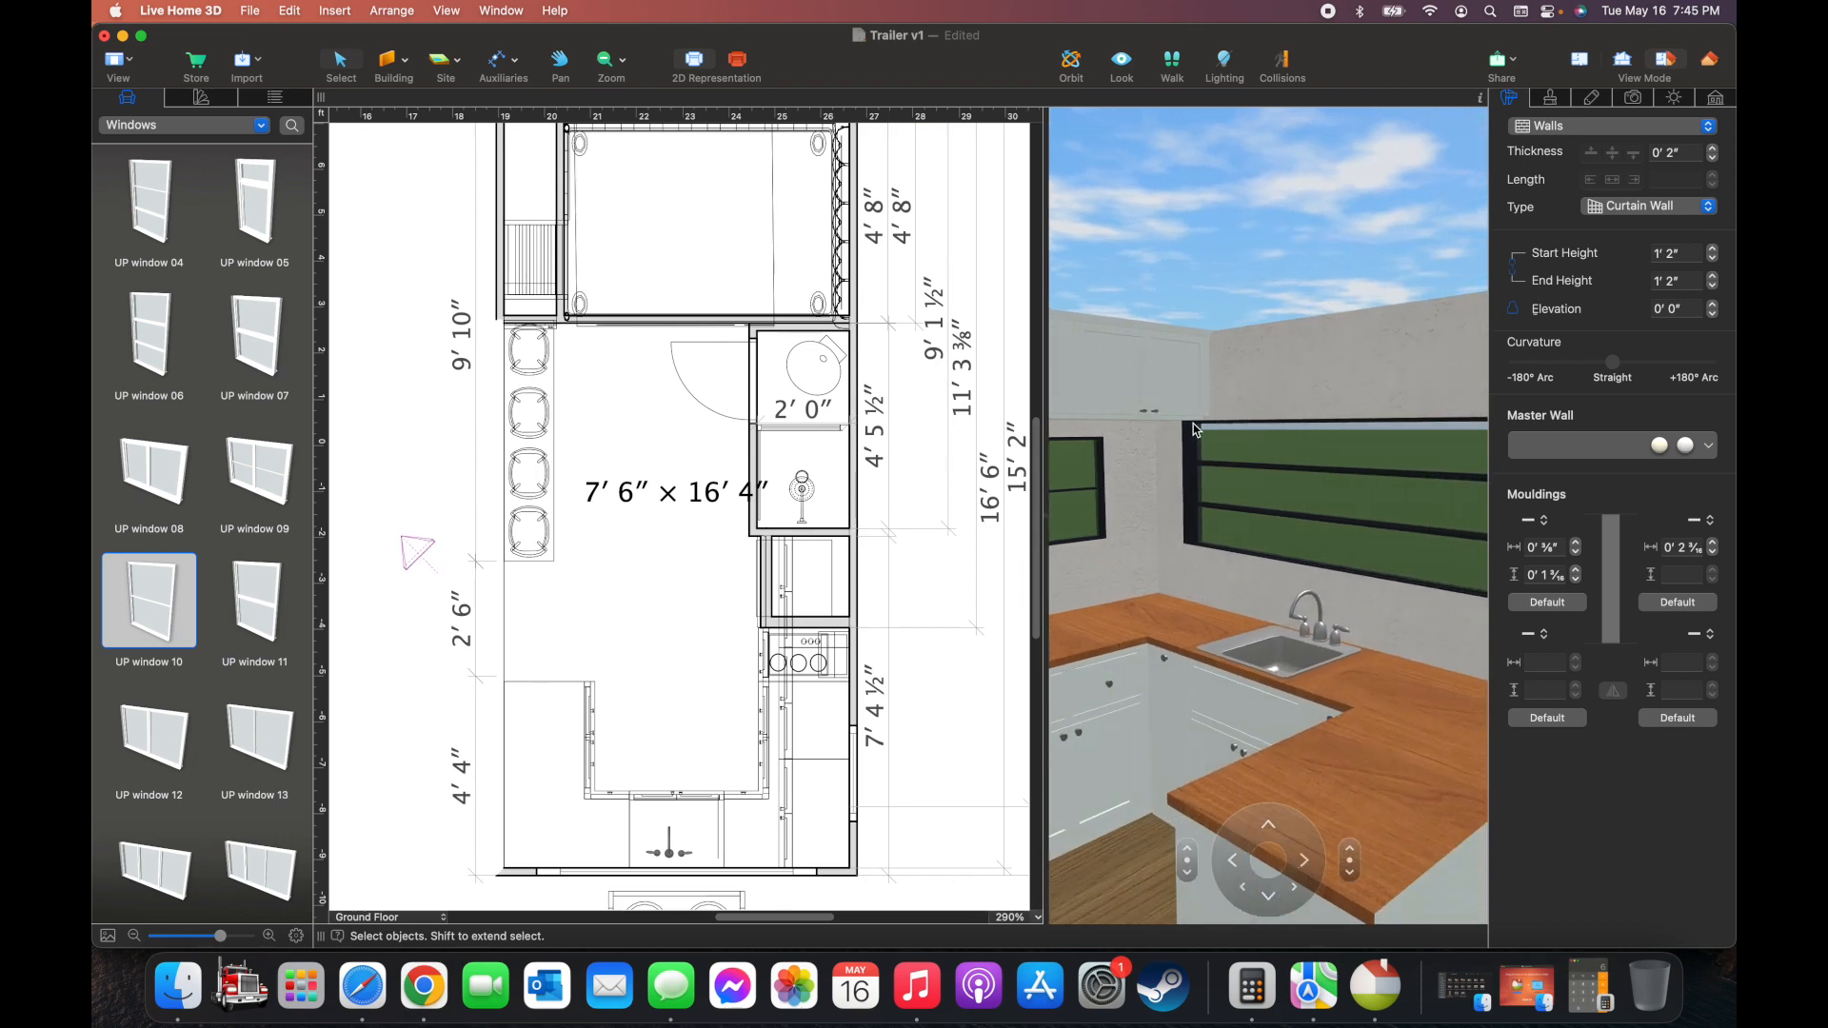
# Examine the trailer interior in 3D from the kitchen to the bunk bed, bar seating and bathroom door
pyautogui.click(1270, 899)
pyautogui.click(1245, 891)
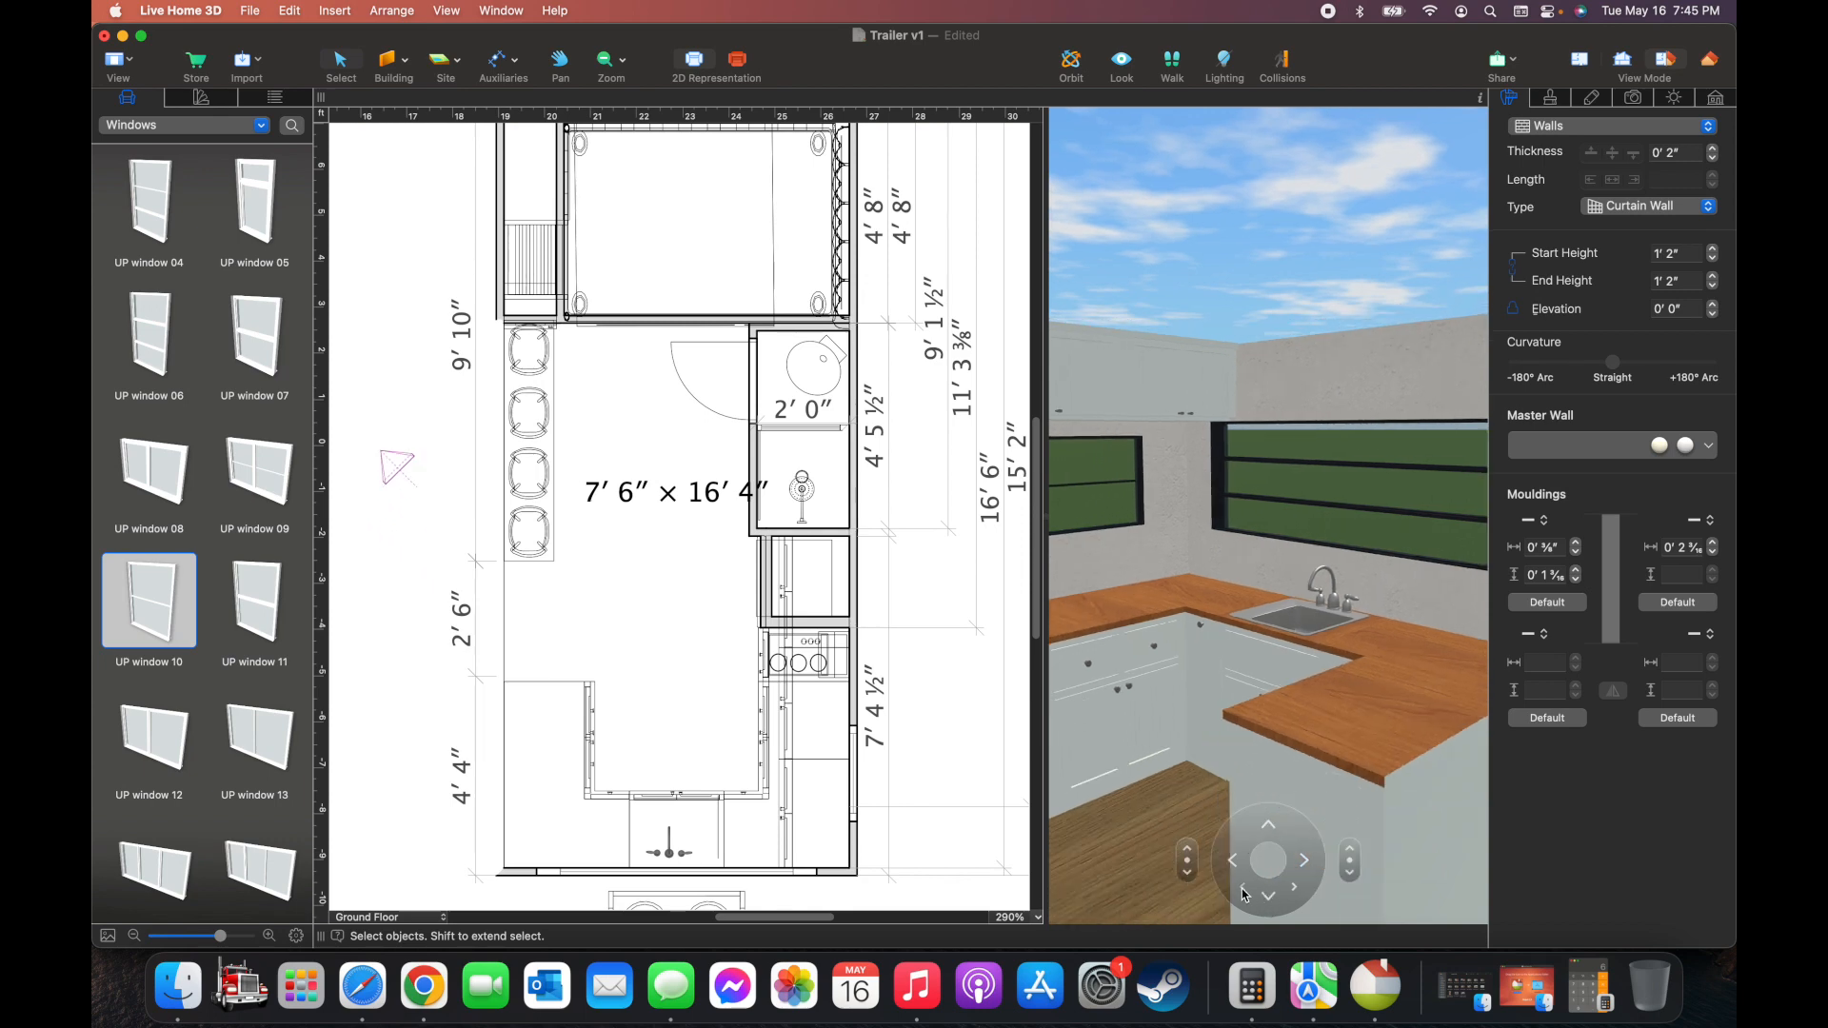
pyautogui.click(1244, 892)
pyautogui.click(1307, 869)
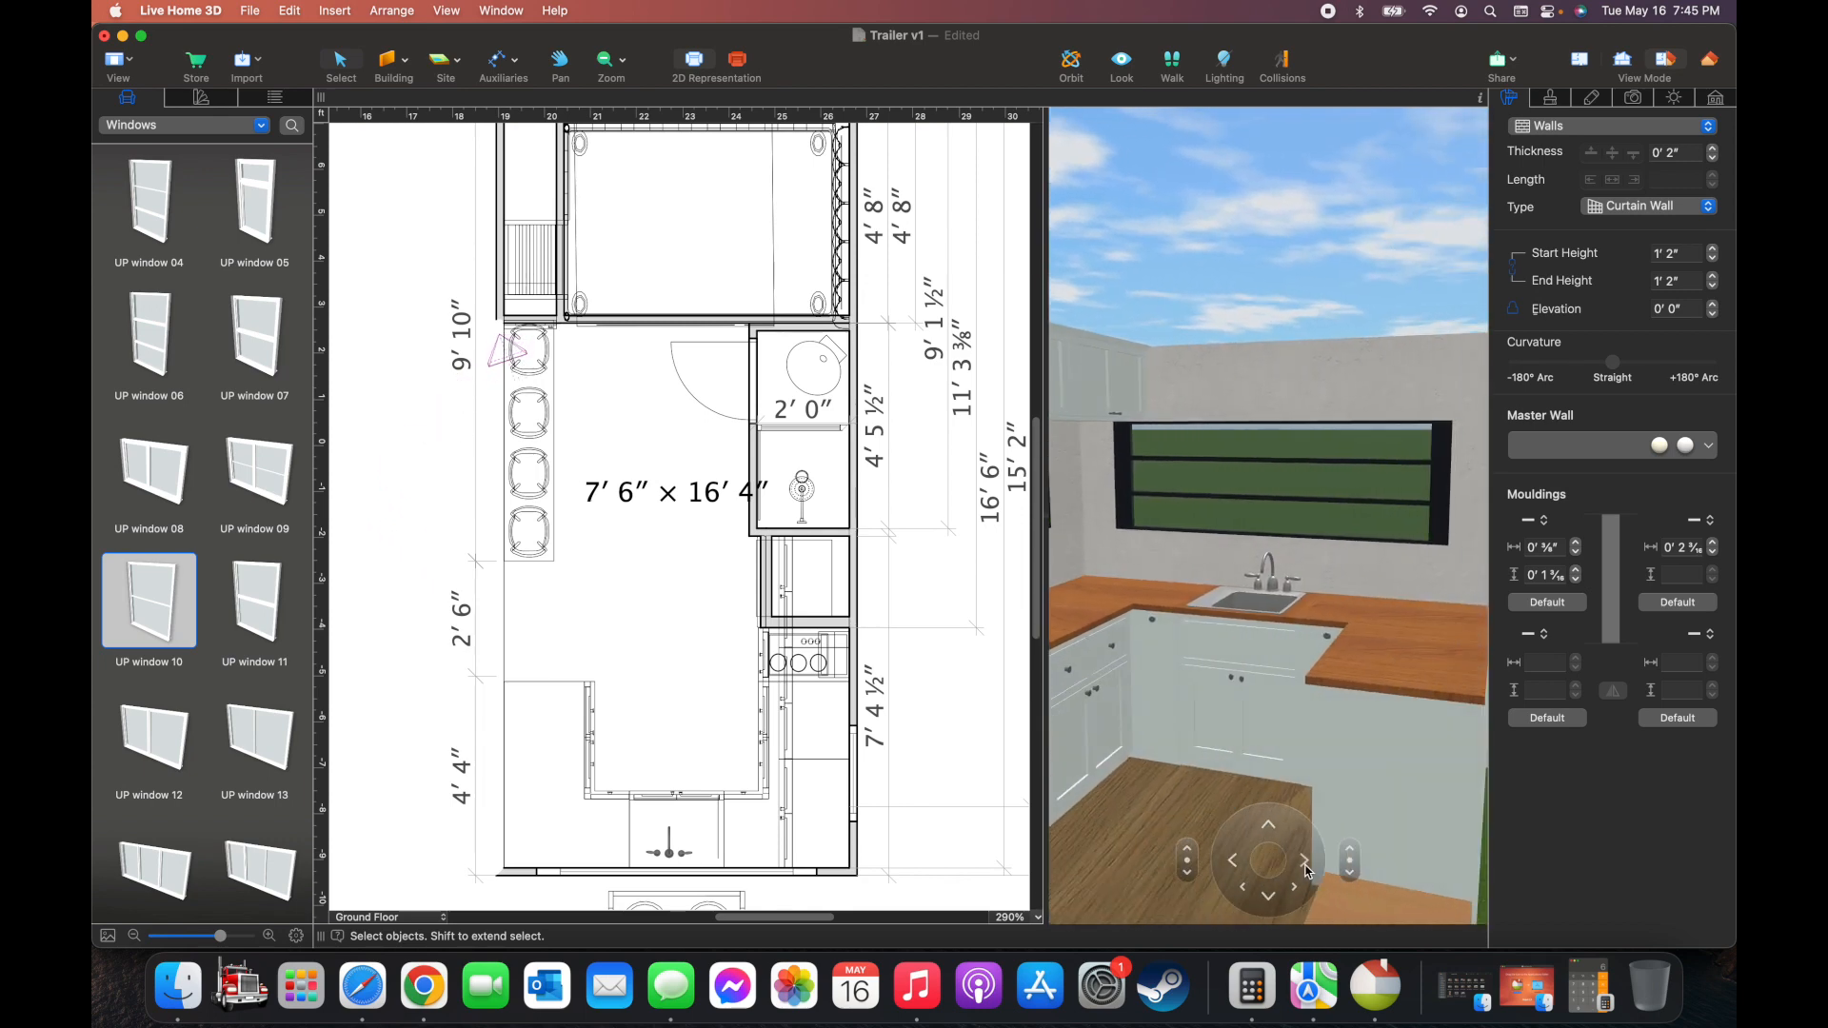
pyautogui.click(1244, 893)
pyautogui.click(1268, 830)
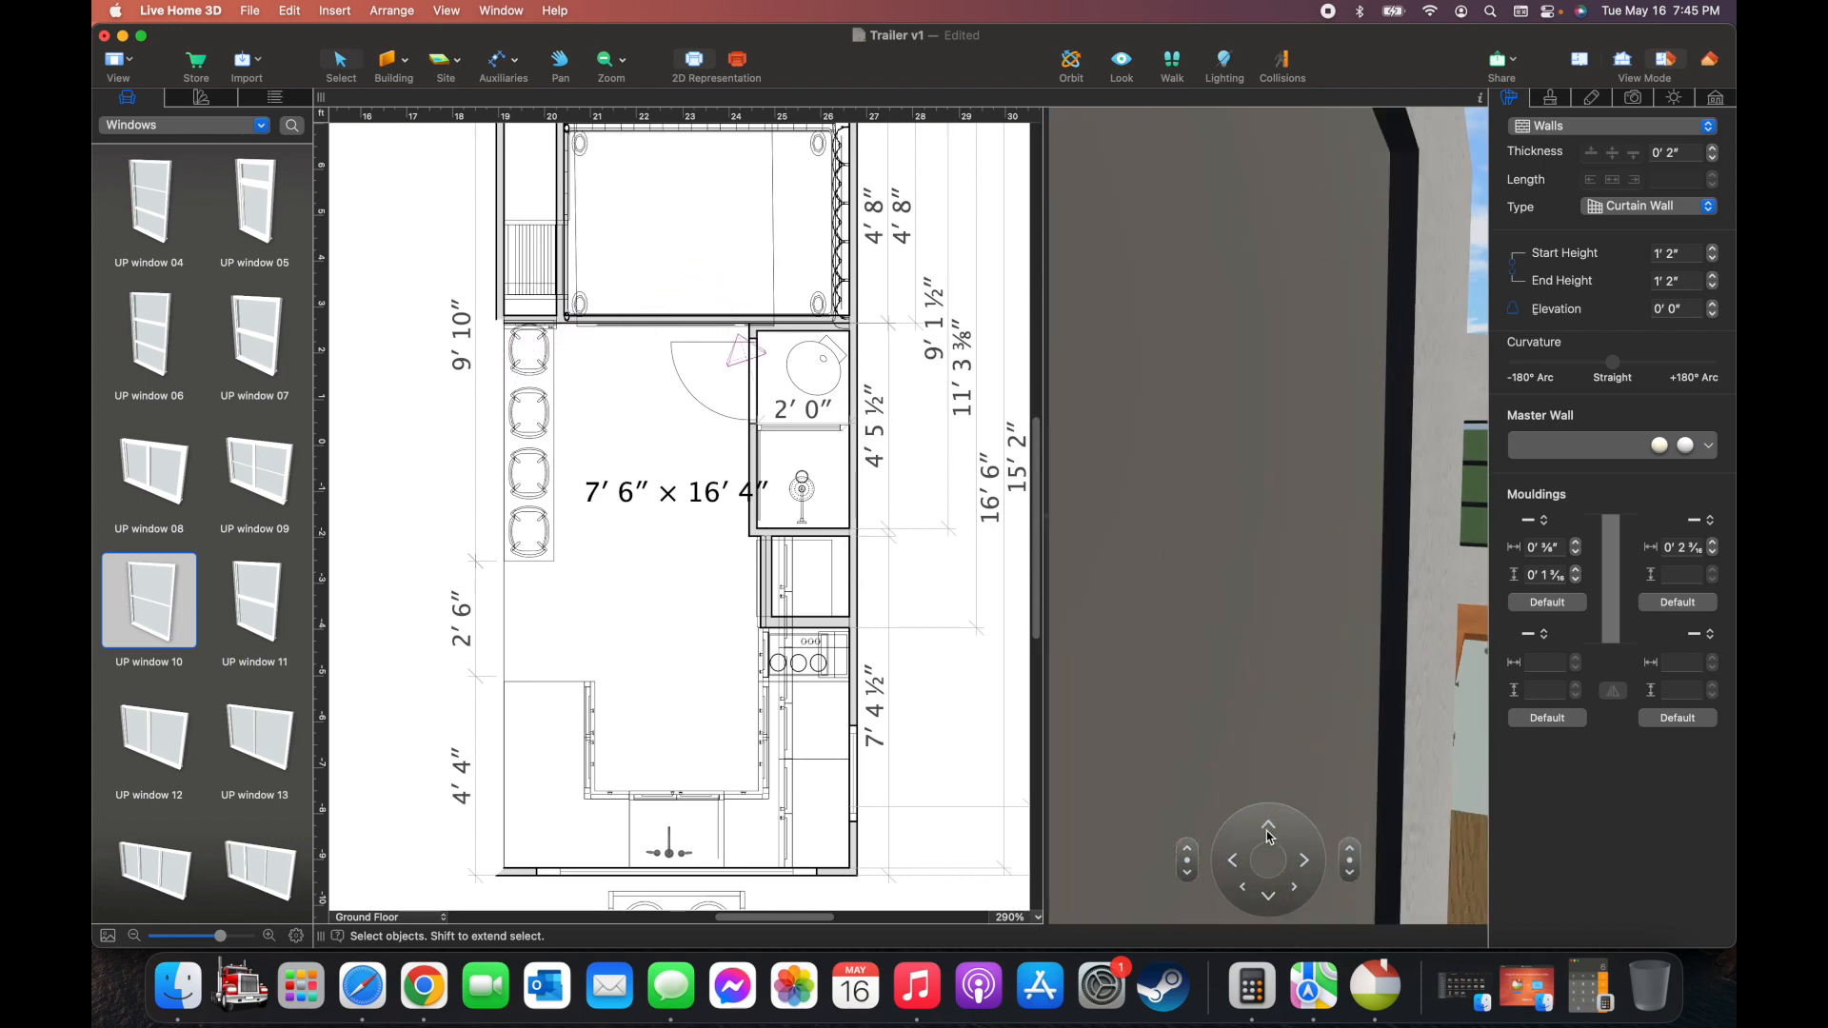
pyautogui.click(1303, 868)
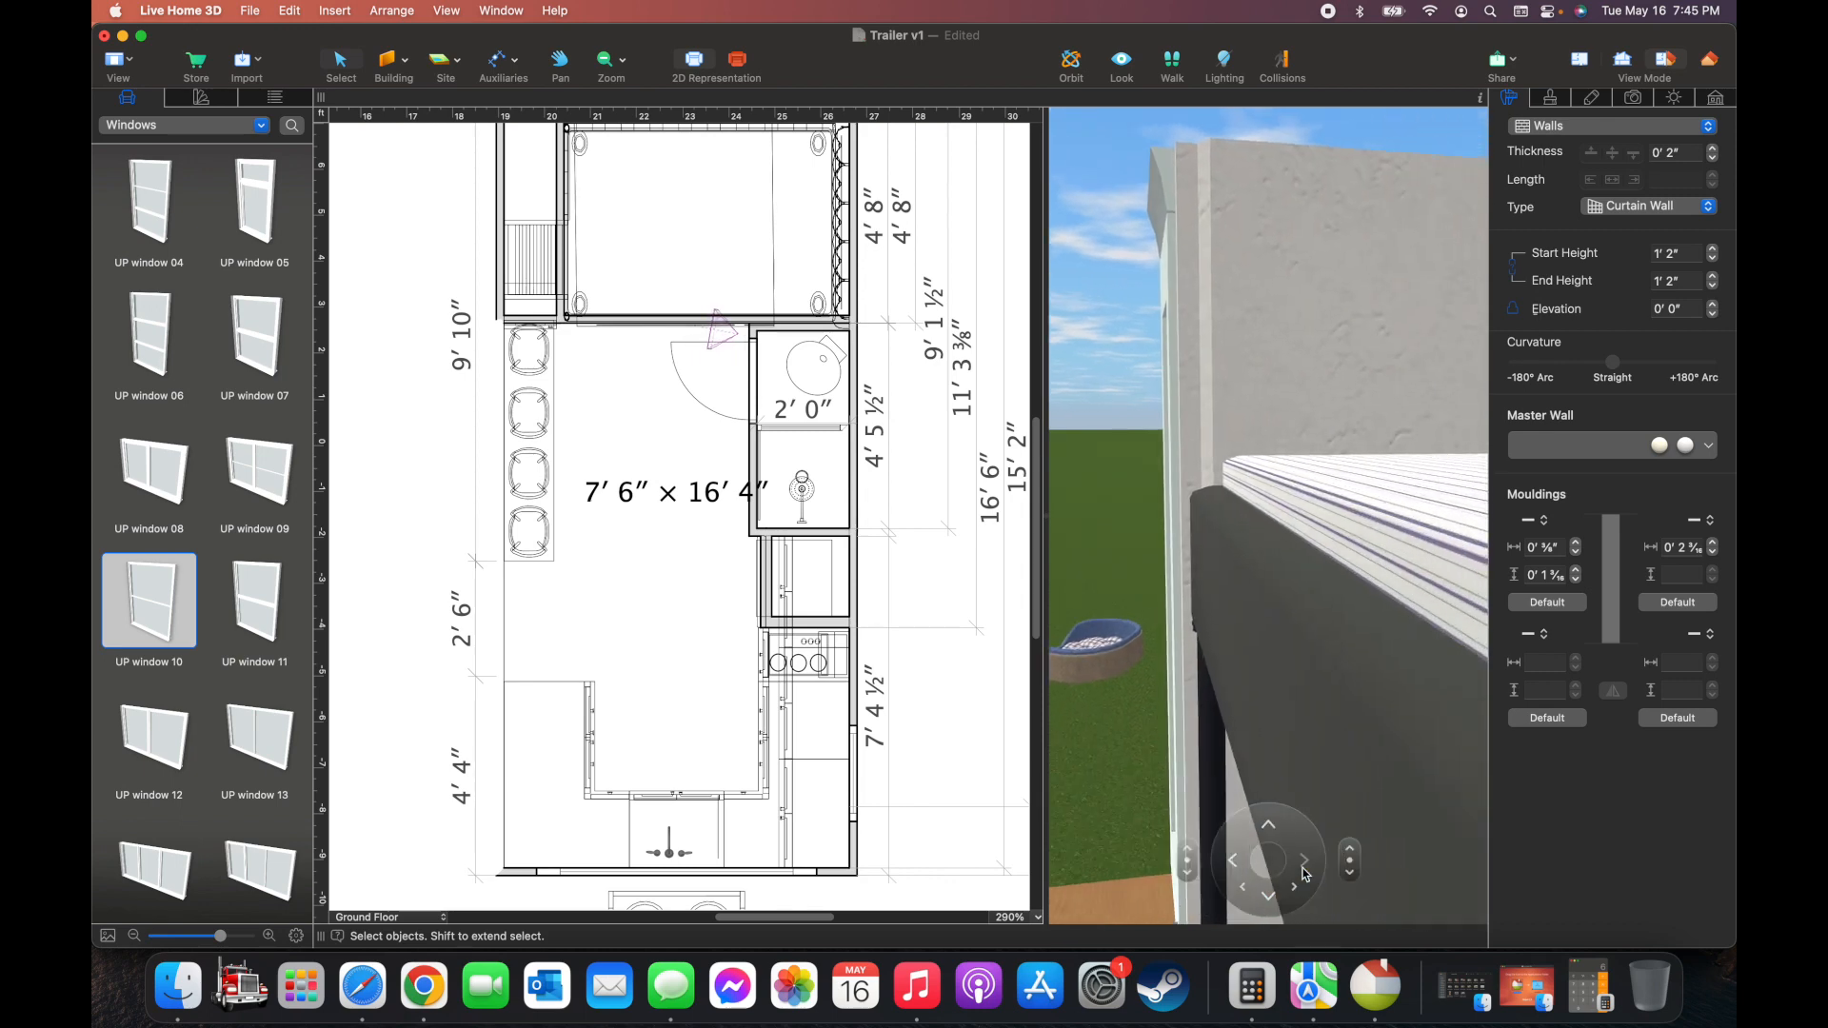
pyautogui.click(1244, 889)
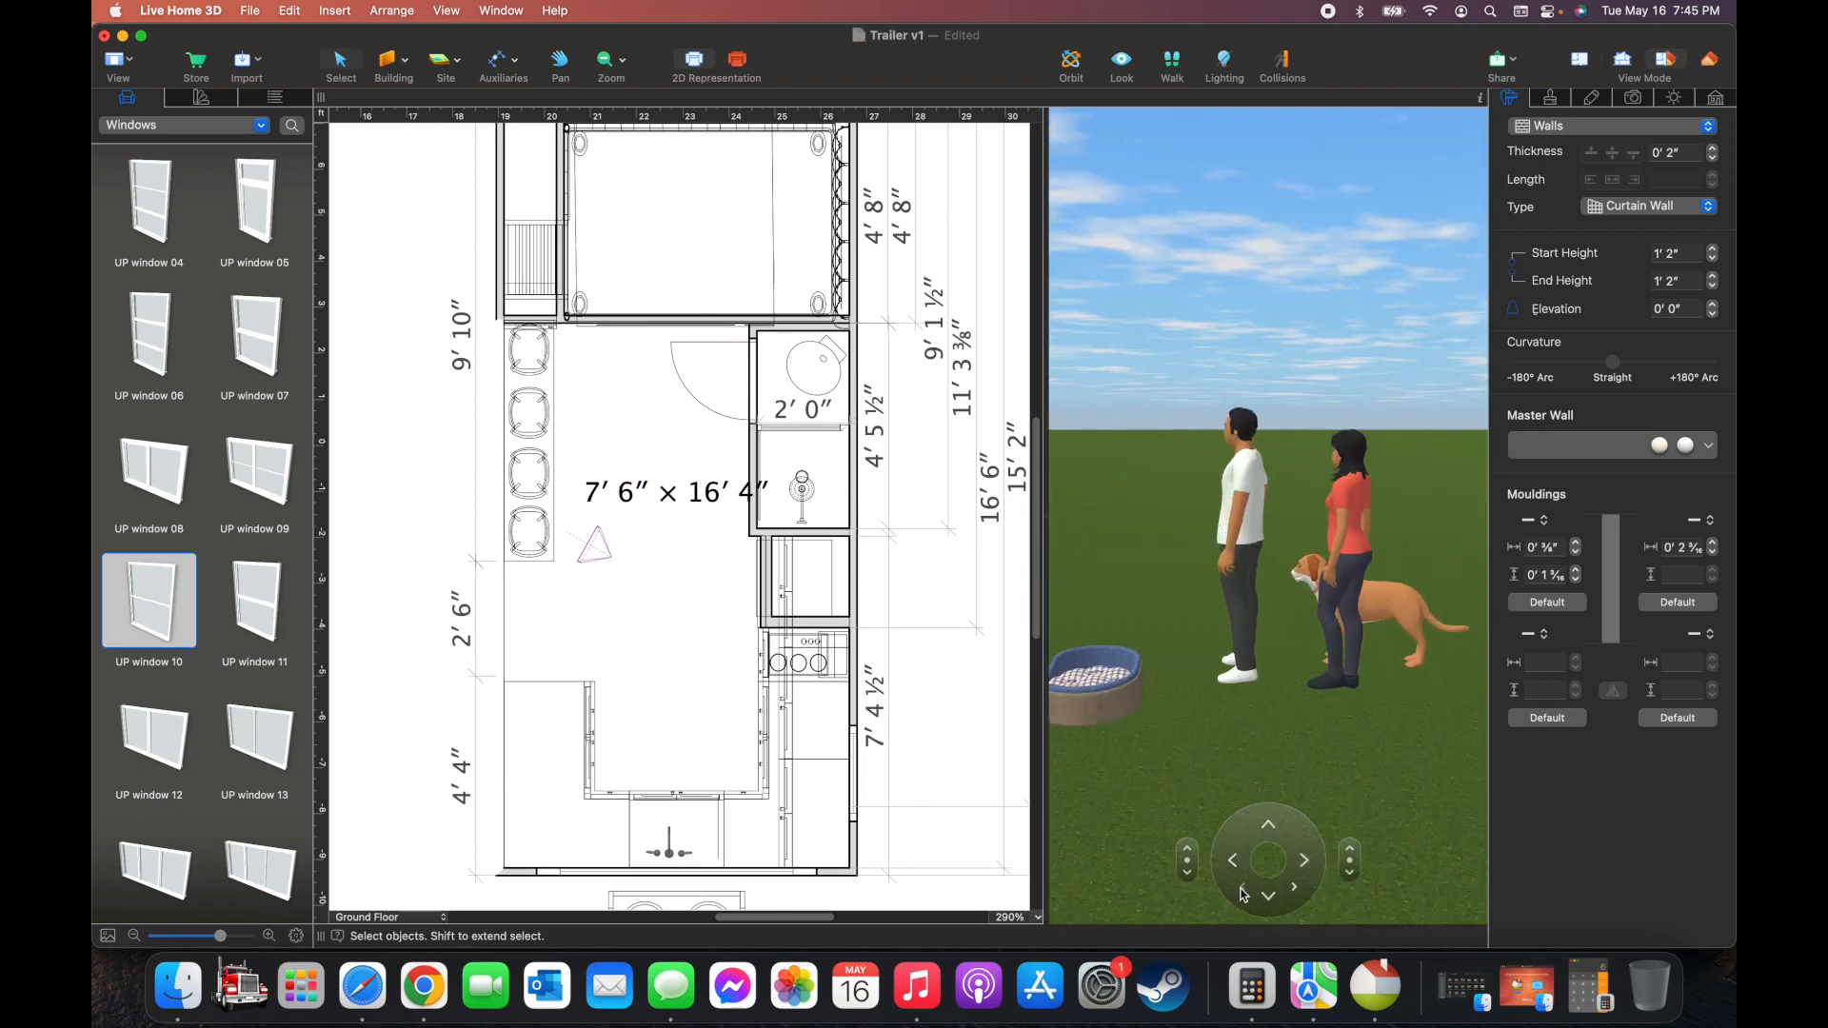
pyautogui.click(1300, 867)
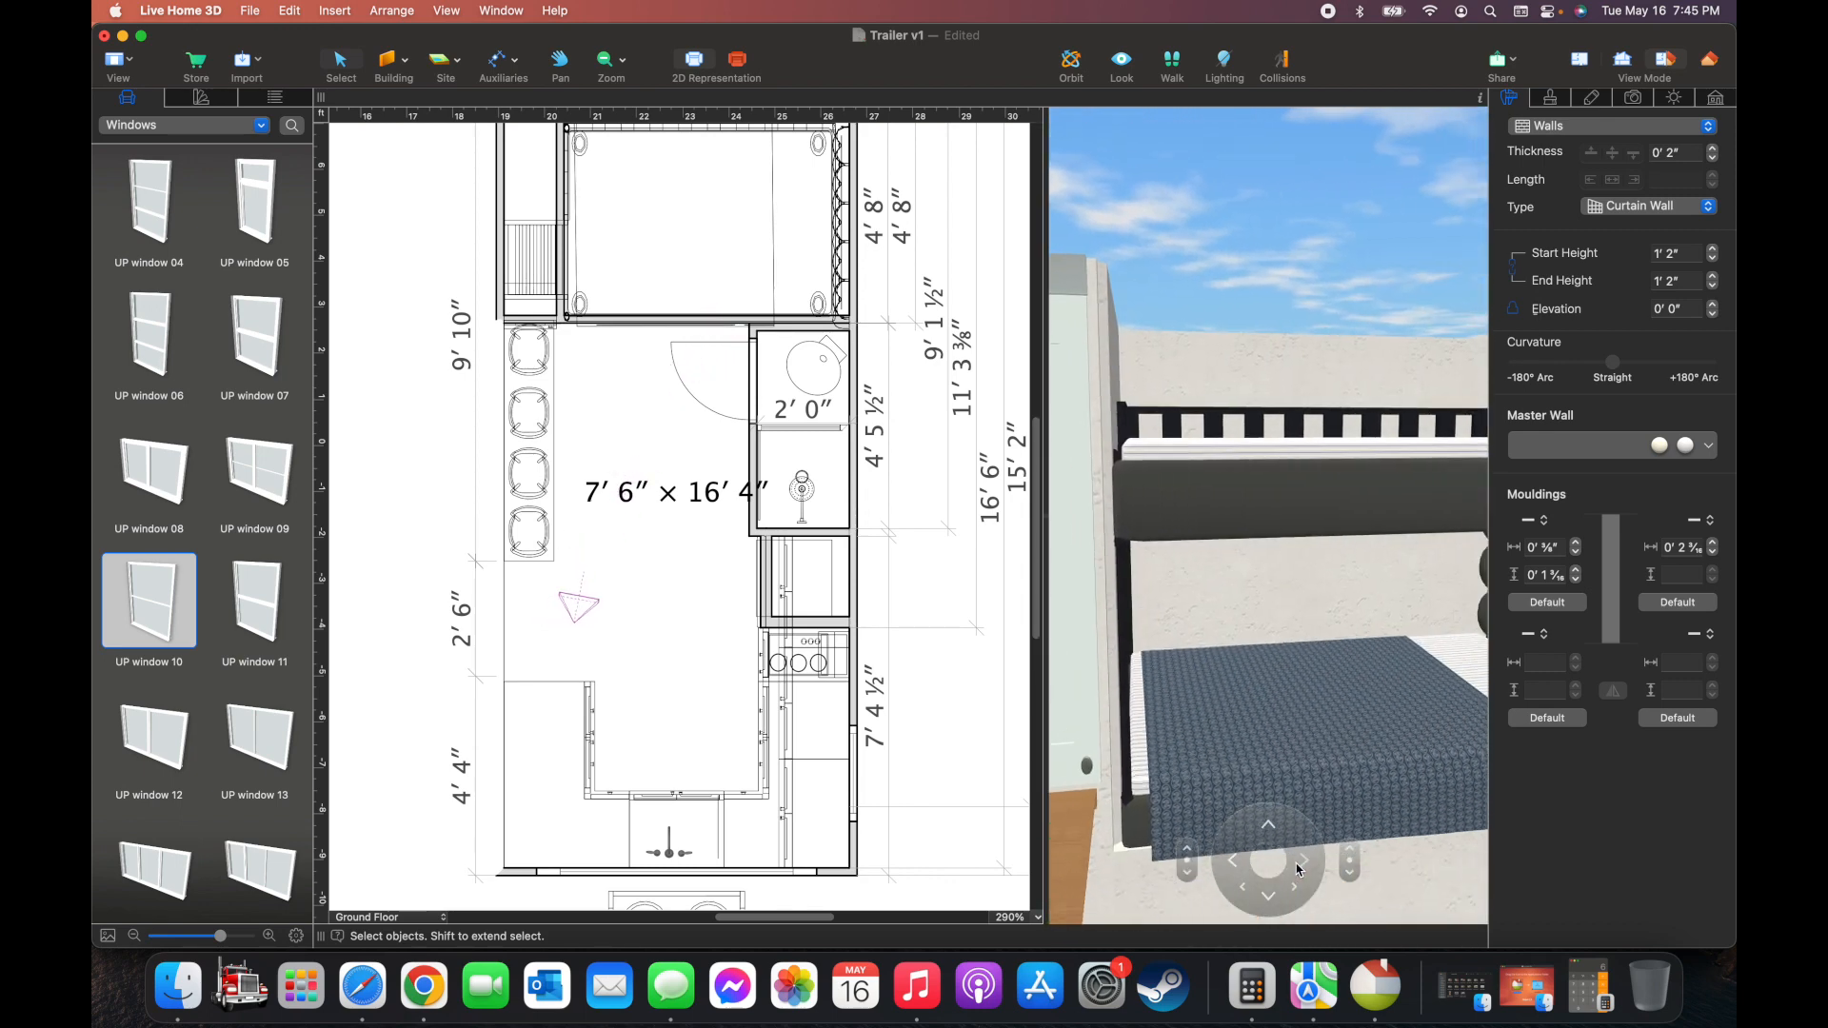
pyautogui.click(1270, 900)
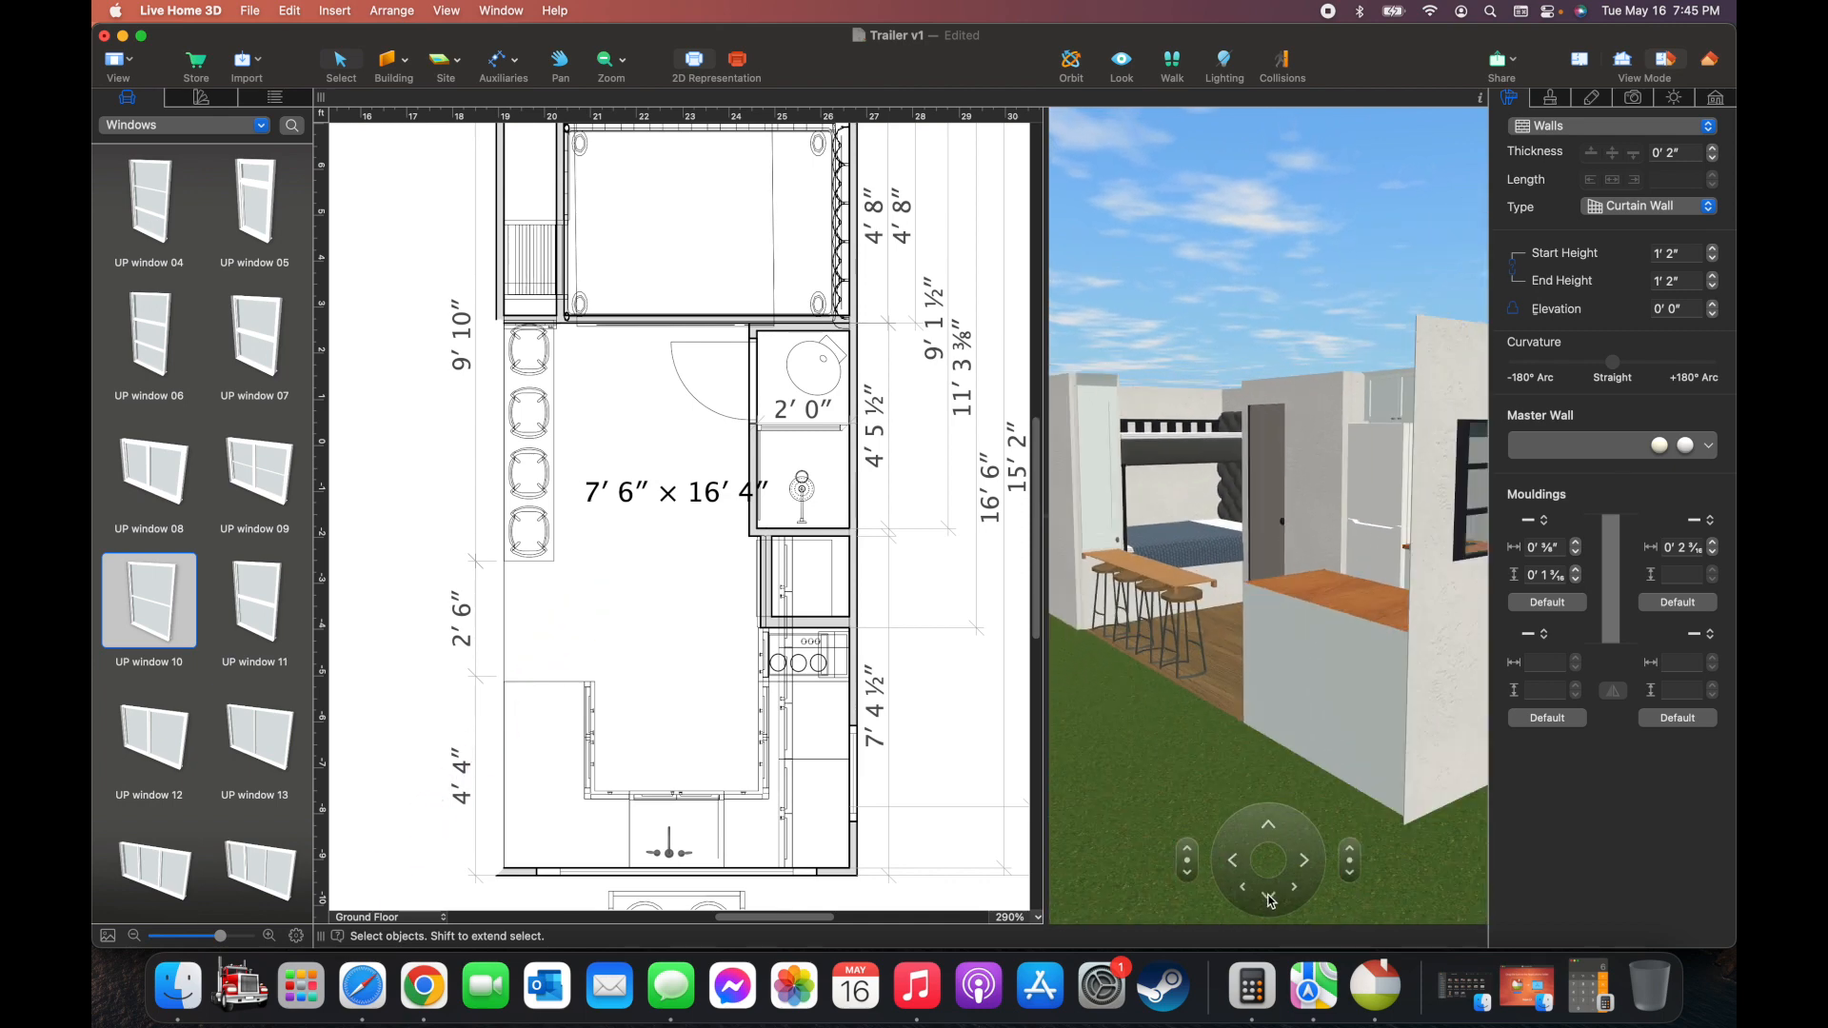
pyautogui.click(1236, 862)
# Move the woman beside the bathroom door, the man into the kitchen and the dog bed to the middle of the trailer floor
pyautogui.scroll(-3, 689, 562)
pyautogui.scroll(-3, 506, 500)
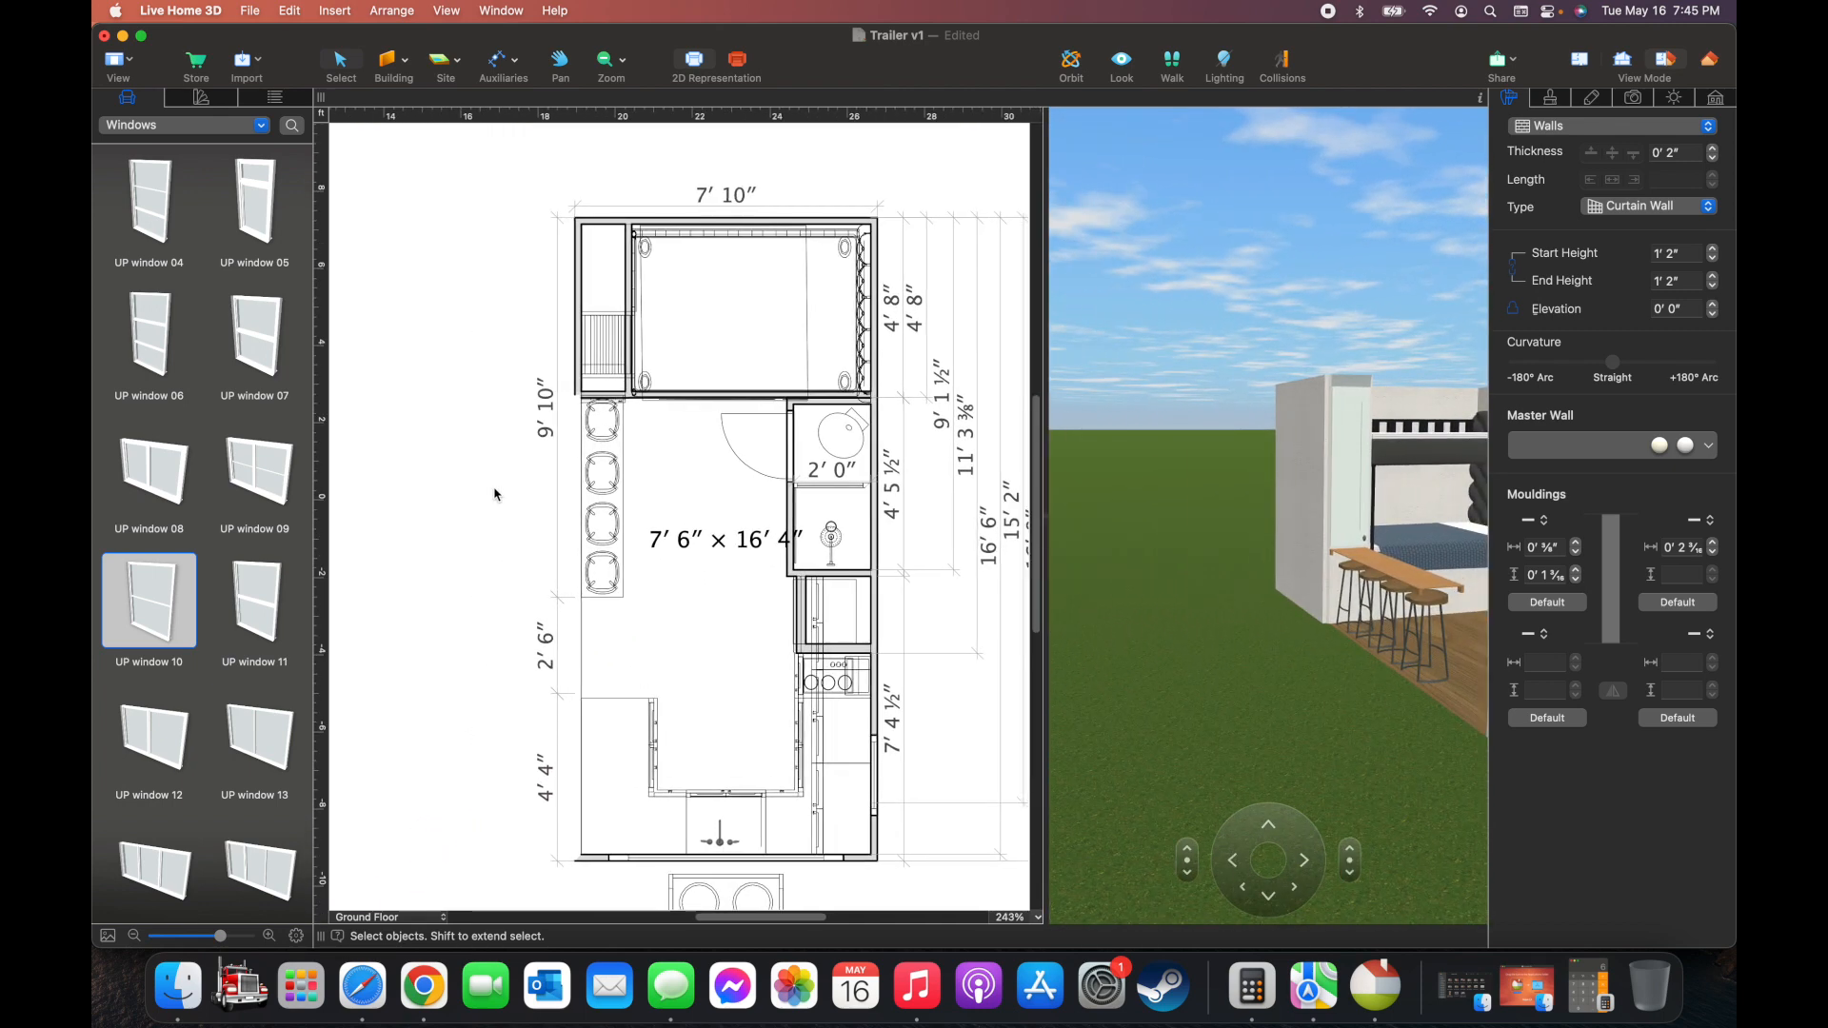
pyautogui.moveTo(350, 344); pyautogui.dragTo(802, 496)
pyautogui.hscroll(-3, 449, 339)
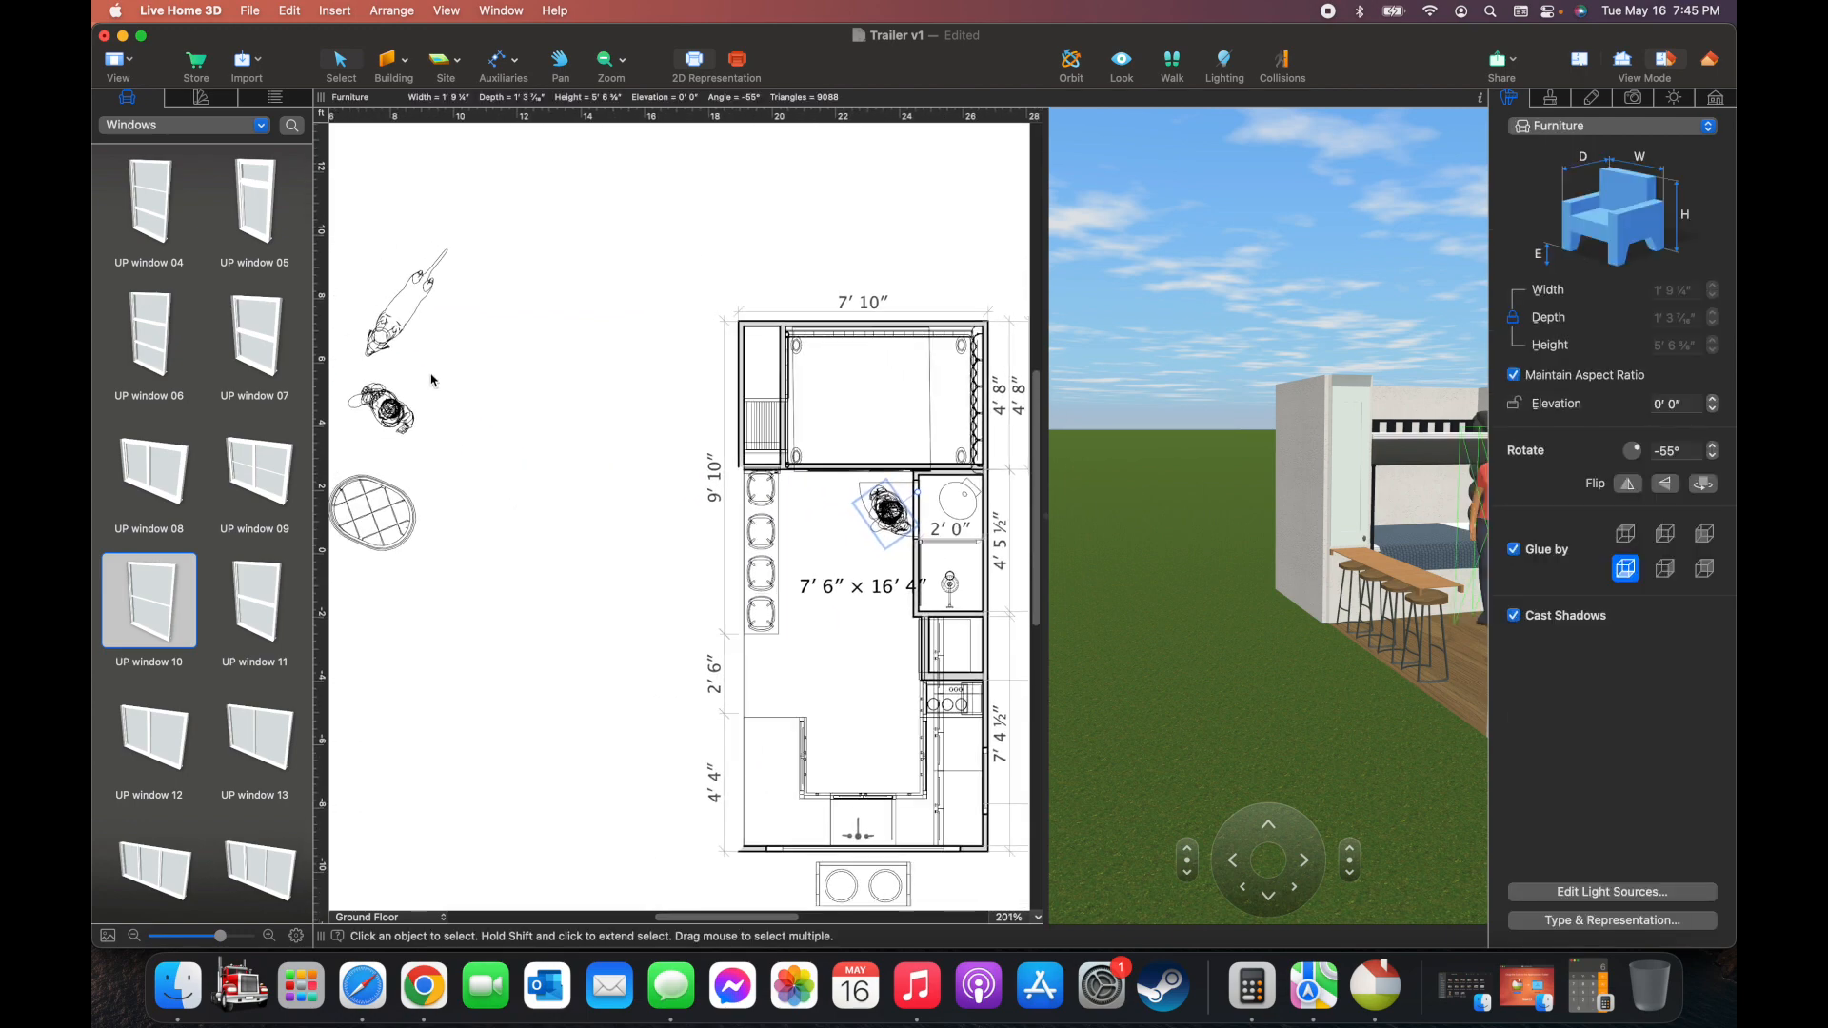
pyautogui.moveTo(388, 409); pyautogui.dragTo(906, 716)
pyautogui.moveTo(375, 507); pyautogui.dragTo(916, 576)
# Move the dog into the trailer beside the bar stools and rotate it to 8°
pyautogui.click(401, 315)
pyautogui.moveTo(401, 314); pyautogui.dragTo(818, 546)
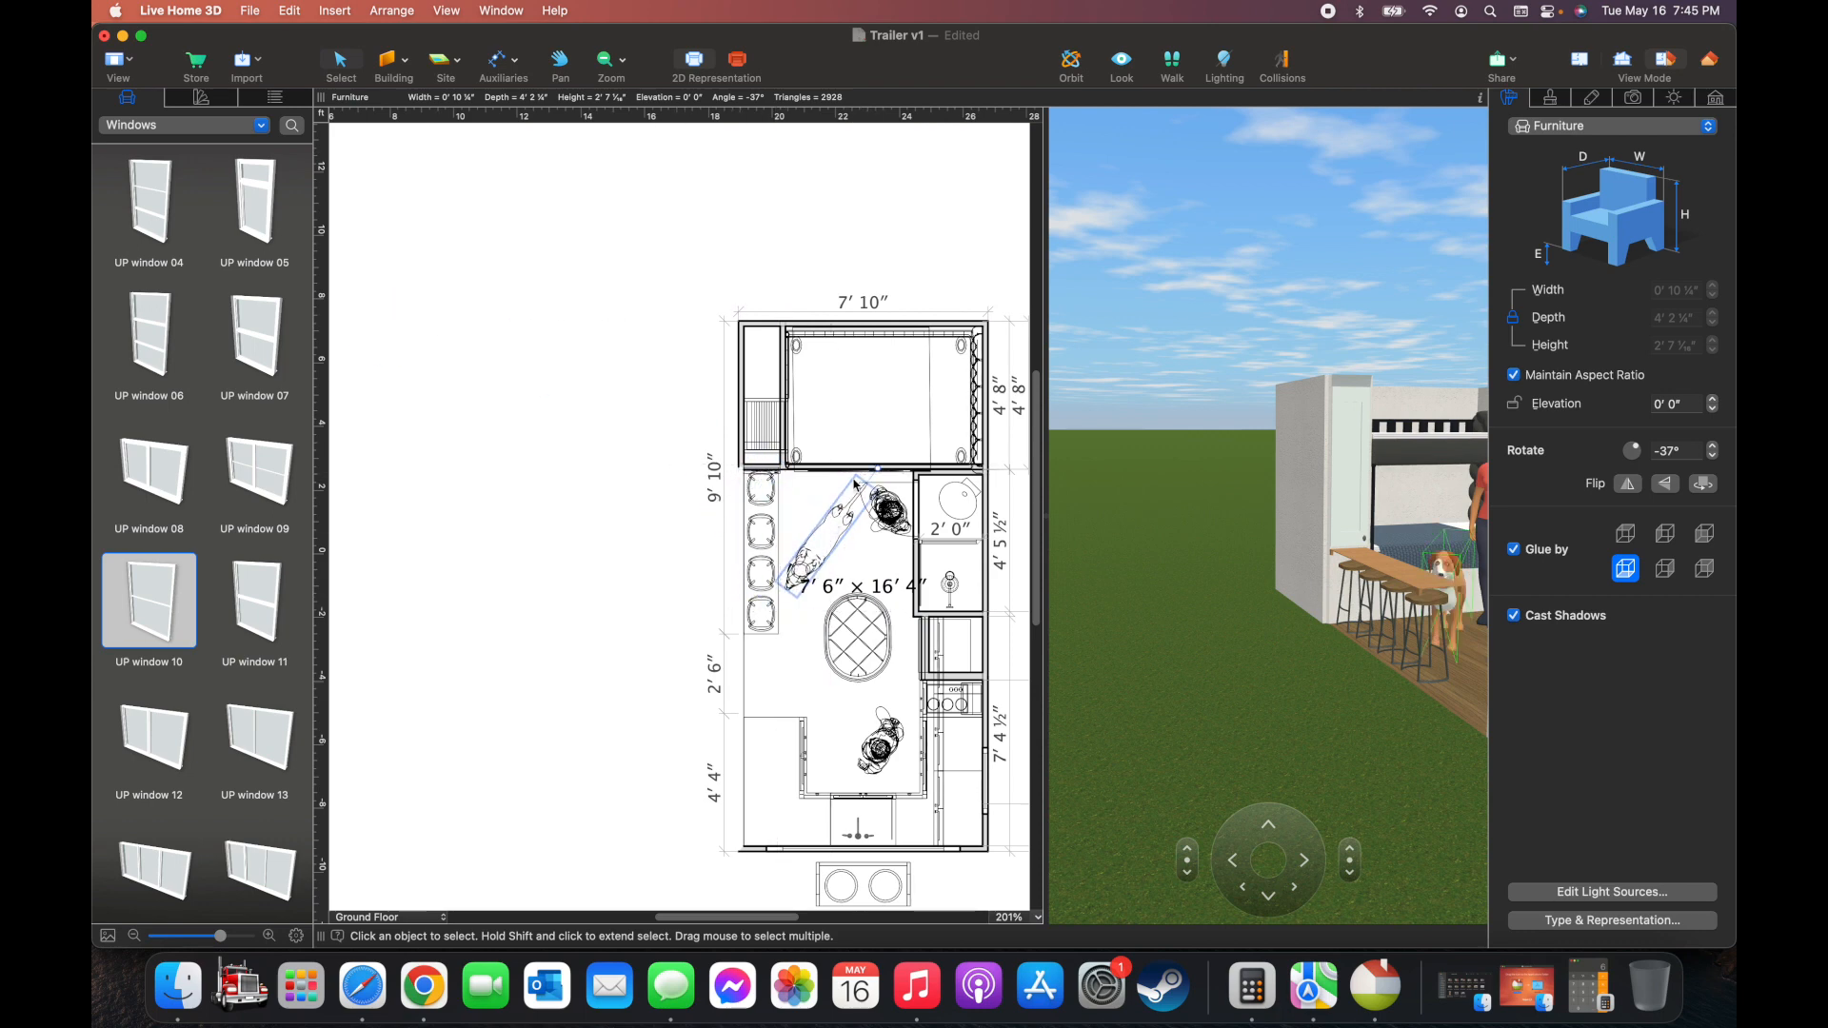
pyautogui.moveTo(876, 466); pyautogui.dragTo(817, 465)
pyautogui.moveTo(831, 554); pyautogui.dragTo(811, 534)
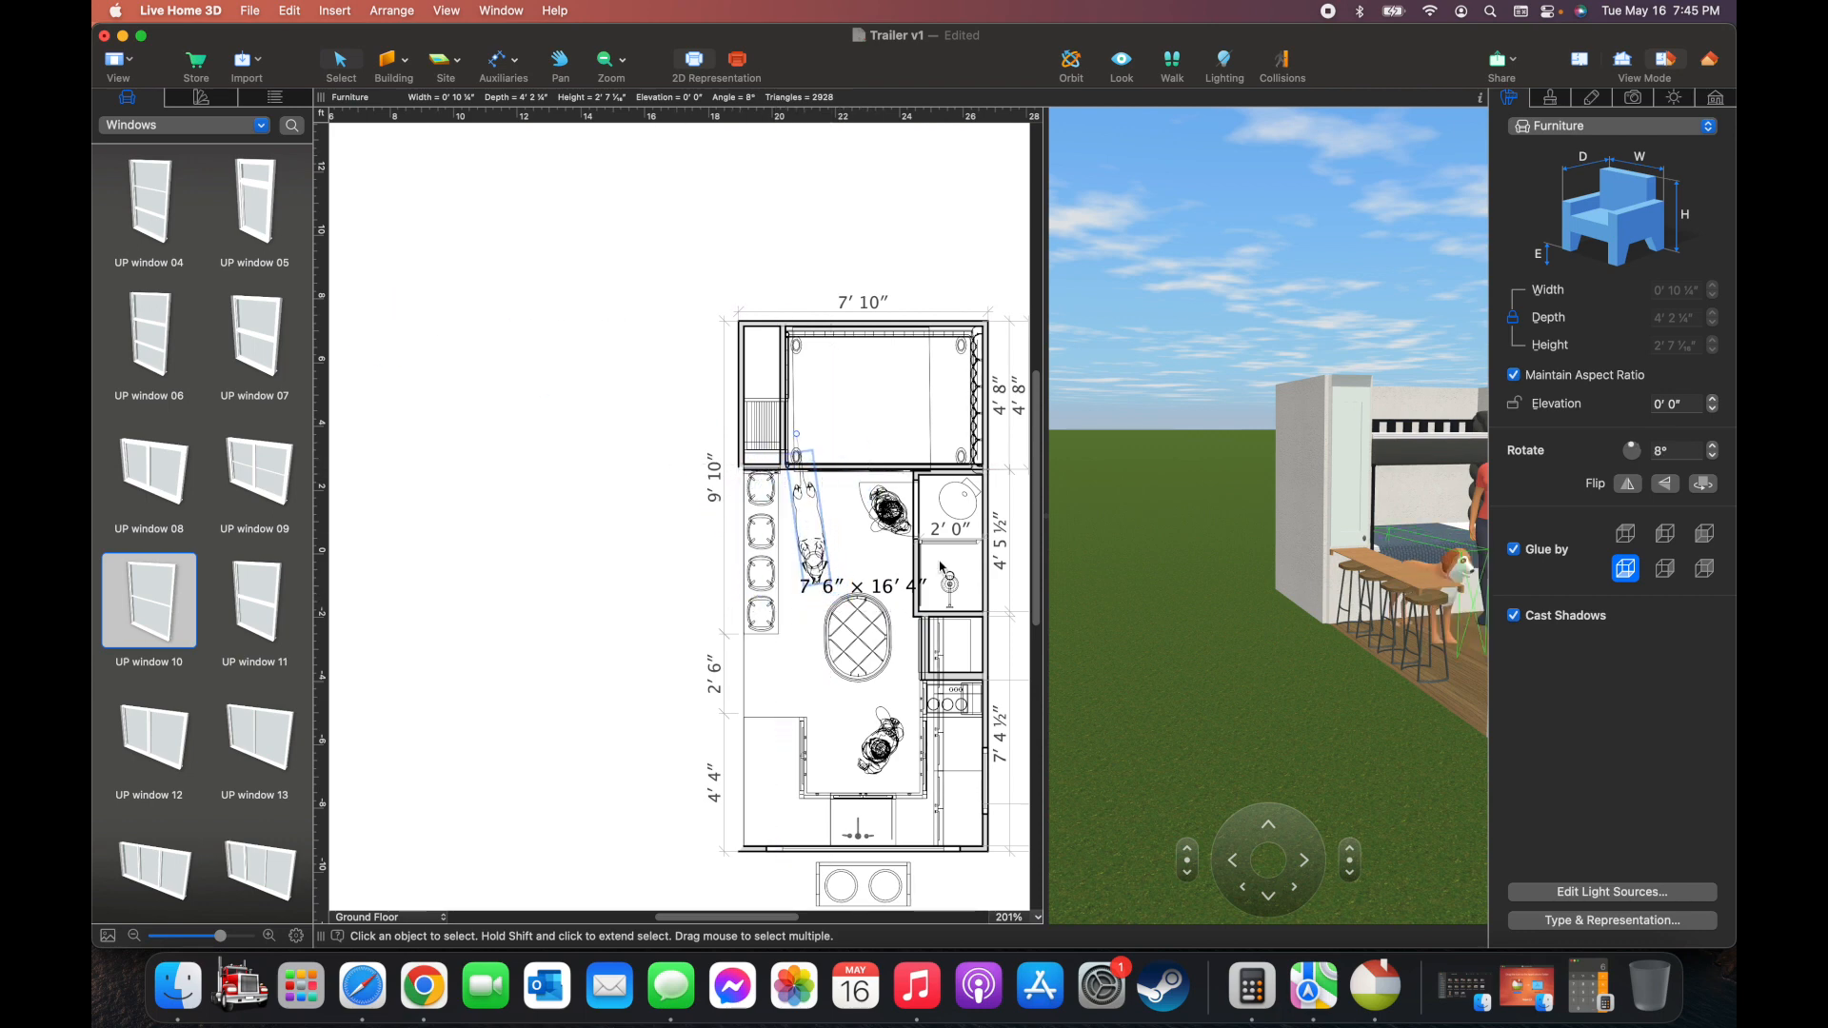
# Examine the people, dog and dog bed inside the trailer in 3D from the open side
pyautogui.moveTo(1366, 749); pyautogui.dragTo(1223, 750)
pyautogui.click(1224, 749)
pyautogui.scroll(3, 1223, 750)
pyautogui.hscroll(3, 1224, 749)
pyautogui.scroll(3, 1224, 749)
pyautogui.hscroll(2, 1224, 749)
pyautogui.hscroll(1, 1221, 743)
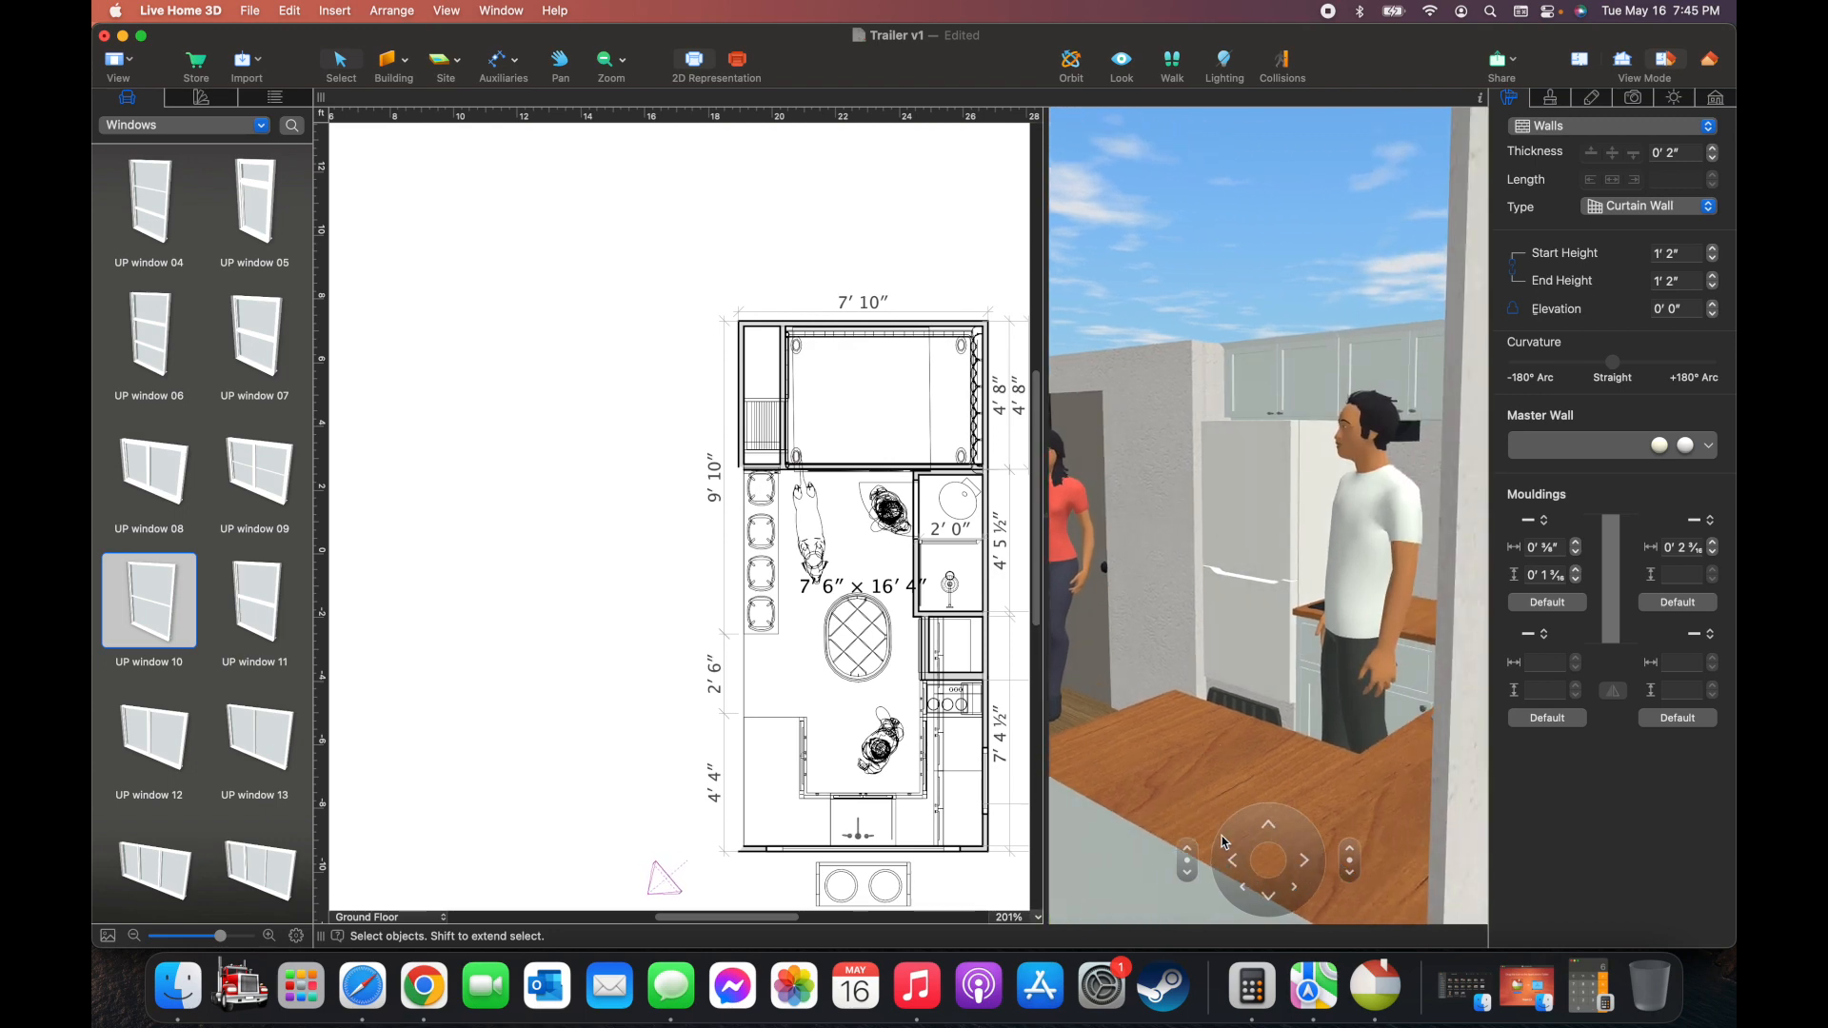
pyautogui.click(1243, 884)
pyautogui.click(1303, 860)
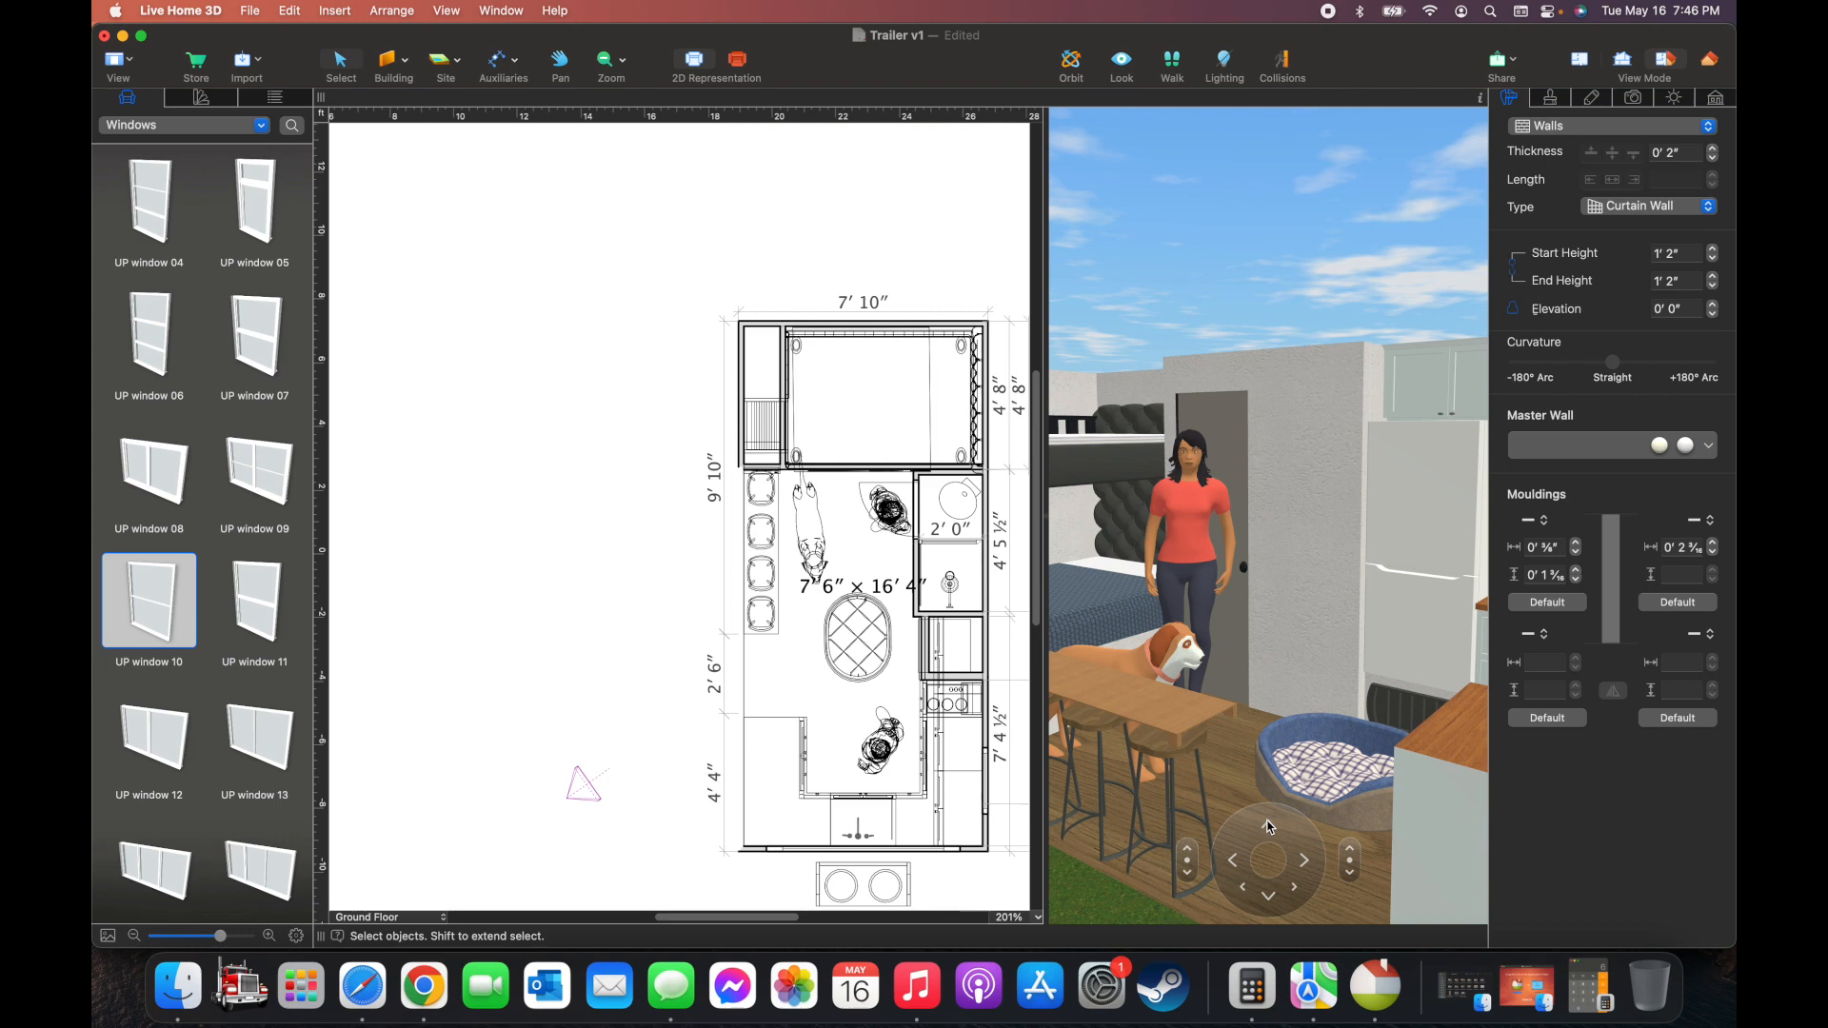
# Make the bar countertop above the stools invisible
pyautogui.moveTo(788, 634); pyautogui.dragTo(708, 524)
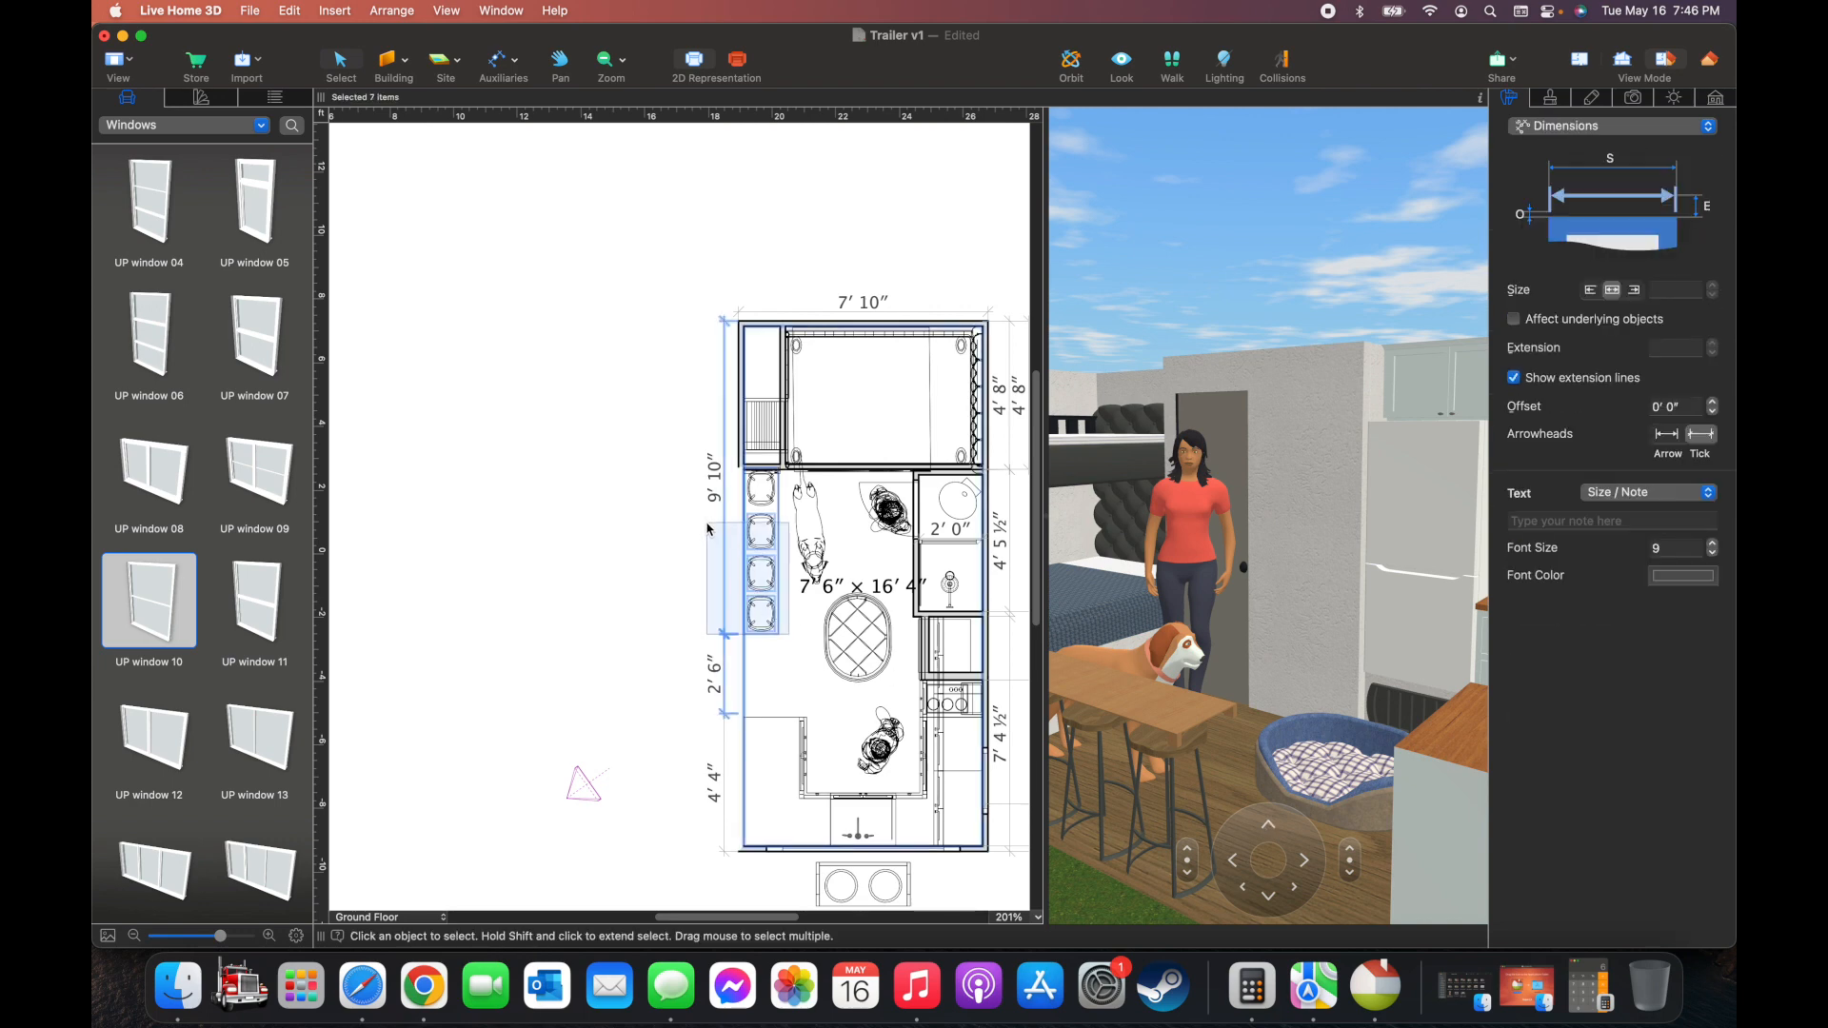
pyautogui.click(757, 525)
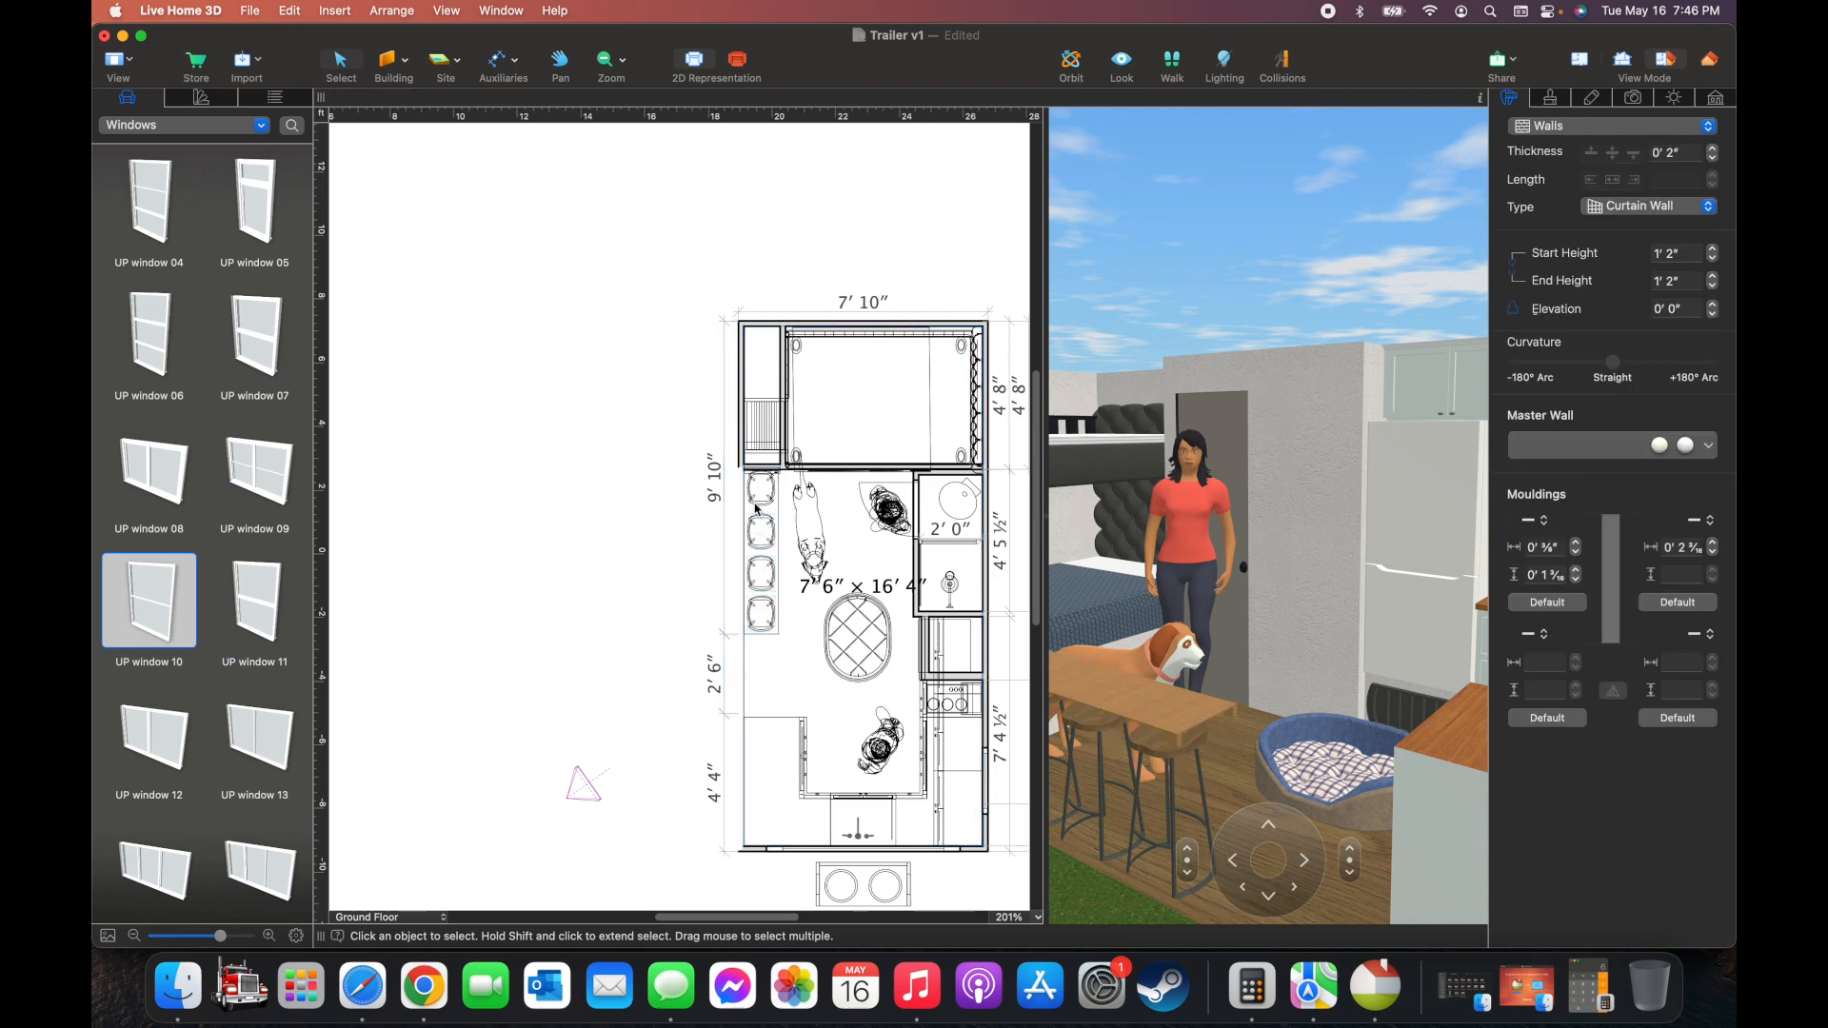
pyautogui.click(759, 494)
pyautogui.rightClick(760, 517)
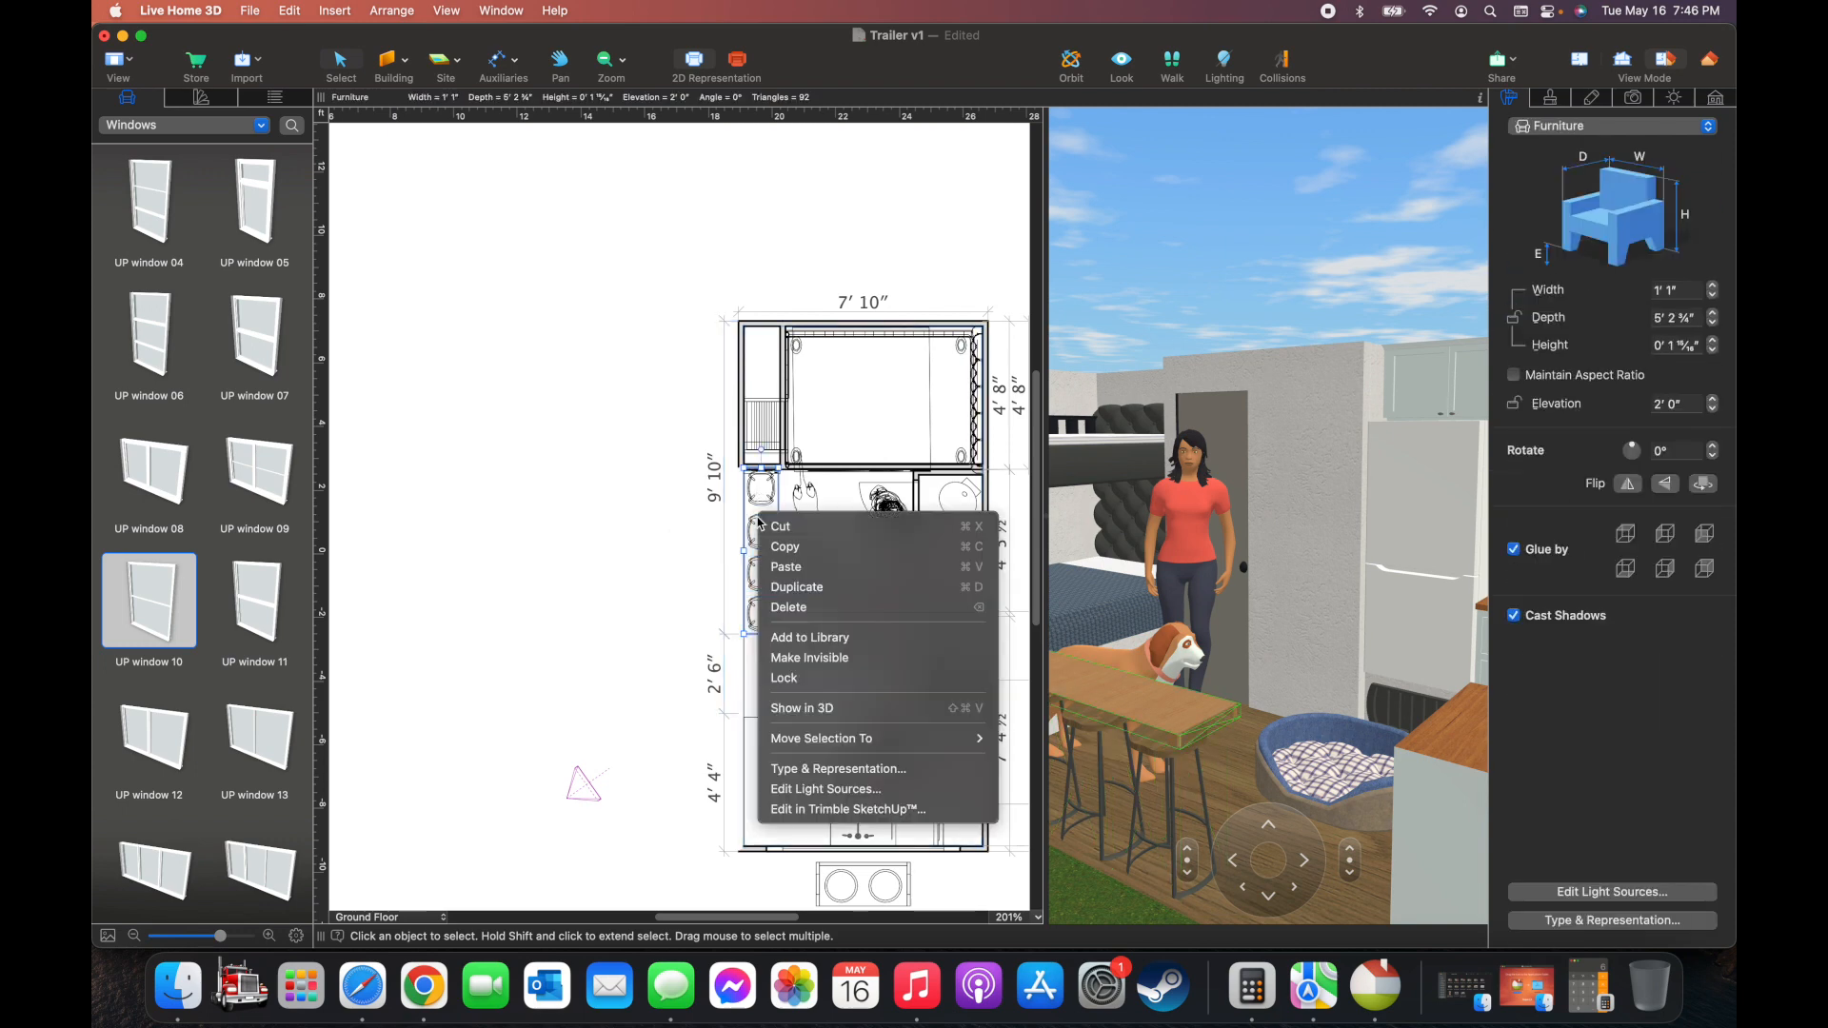
pyautogui.click(805, 659)
# Make all four bar stools along the open side invisible, one after another
pyautogui.click(765, 497)
pyautogui.rightClick(765, 496)
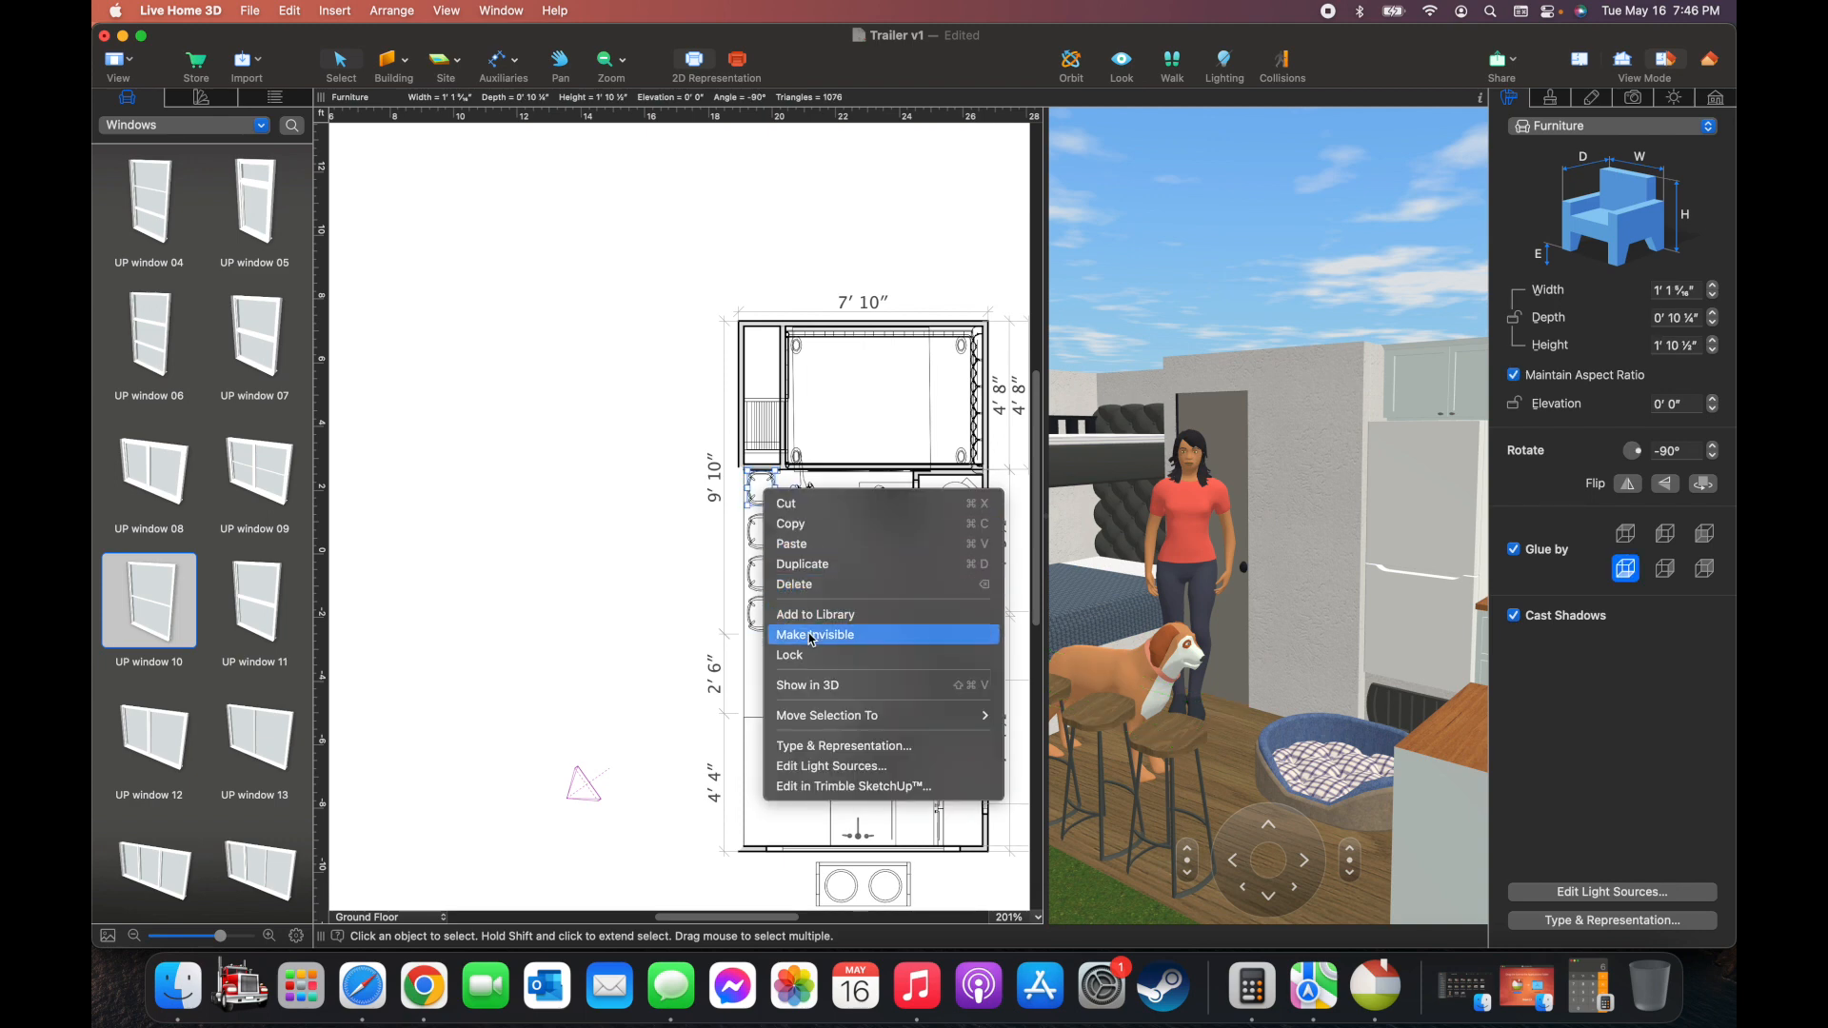
pyautogui.click(870, 645)
pyautogui.click(765, 528)
pyautogui.rightClick(764, 529)
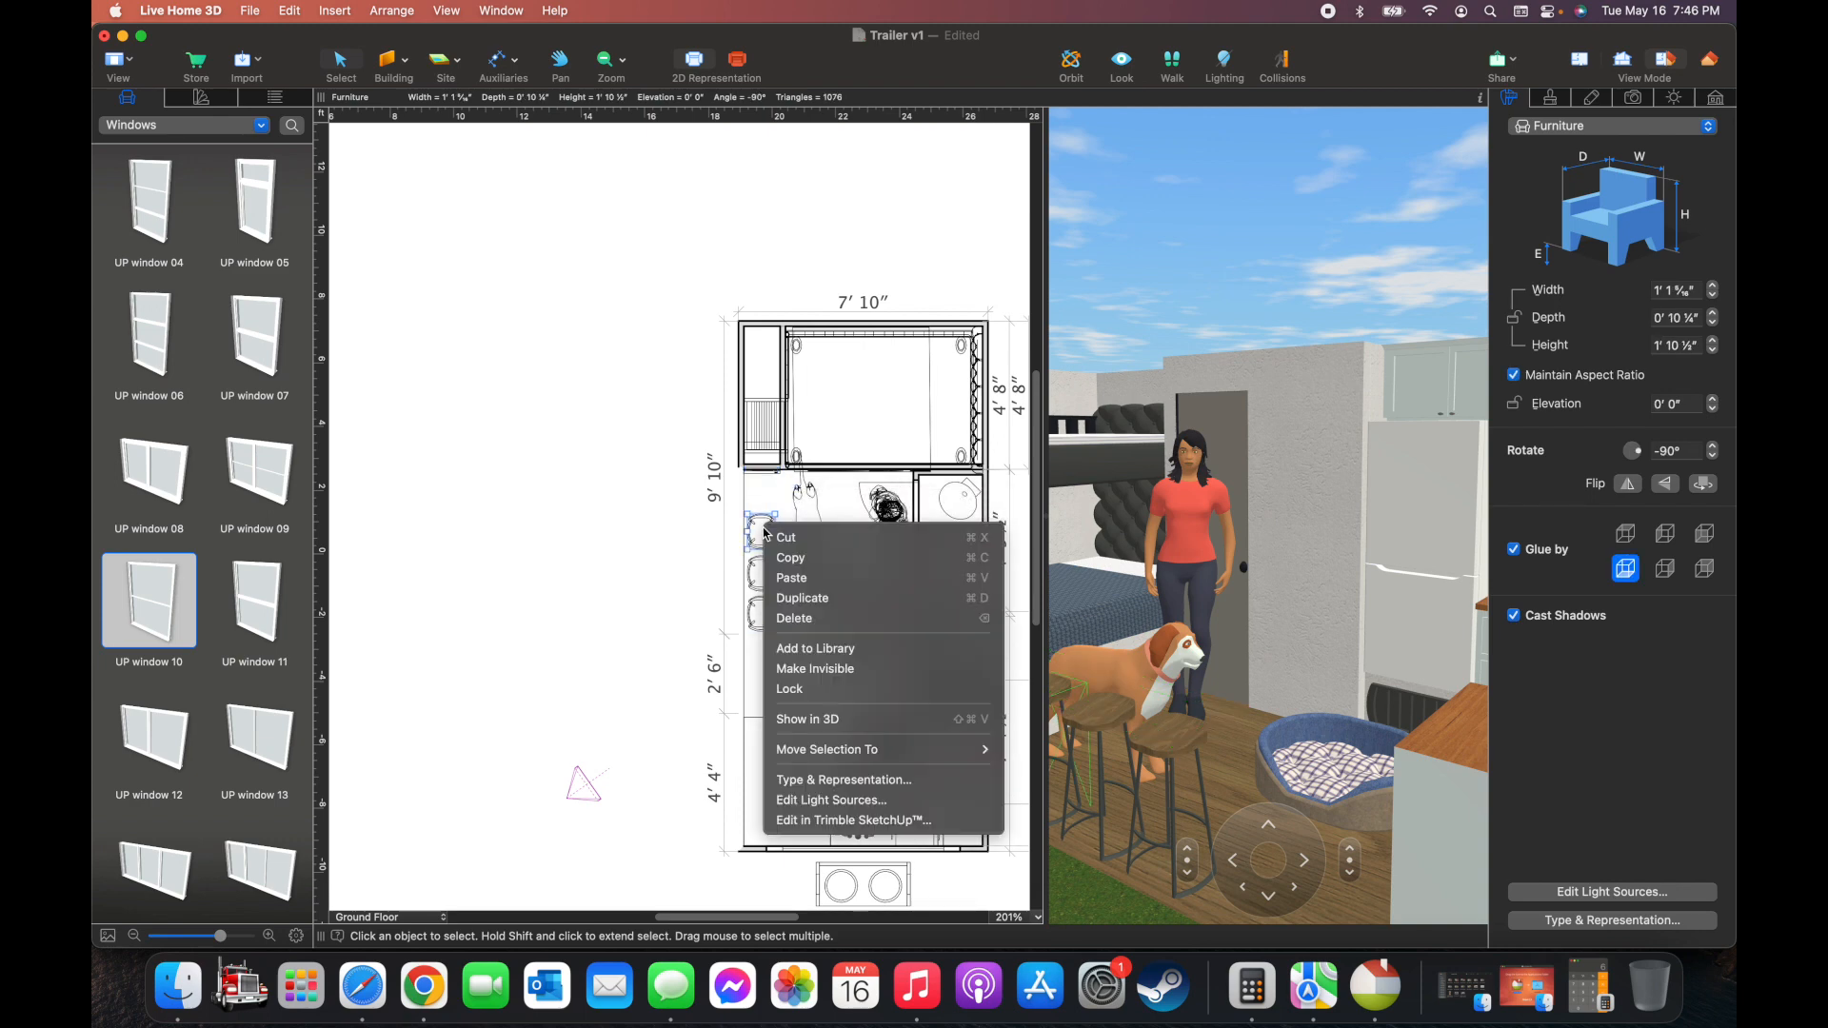
pyautogui.click(836, 668)
pyautogui.click(765, 577)
pyautogui.rightClick(764, 577)
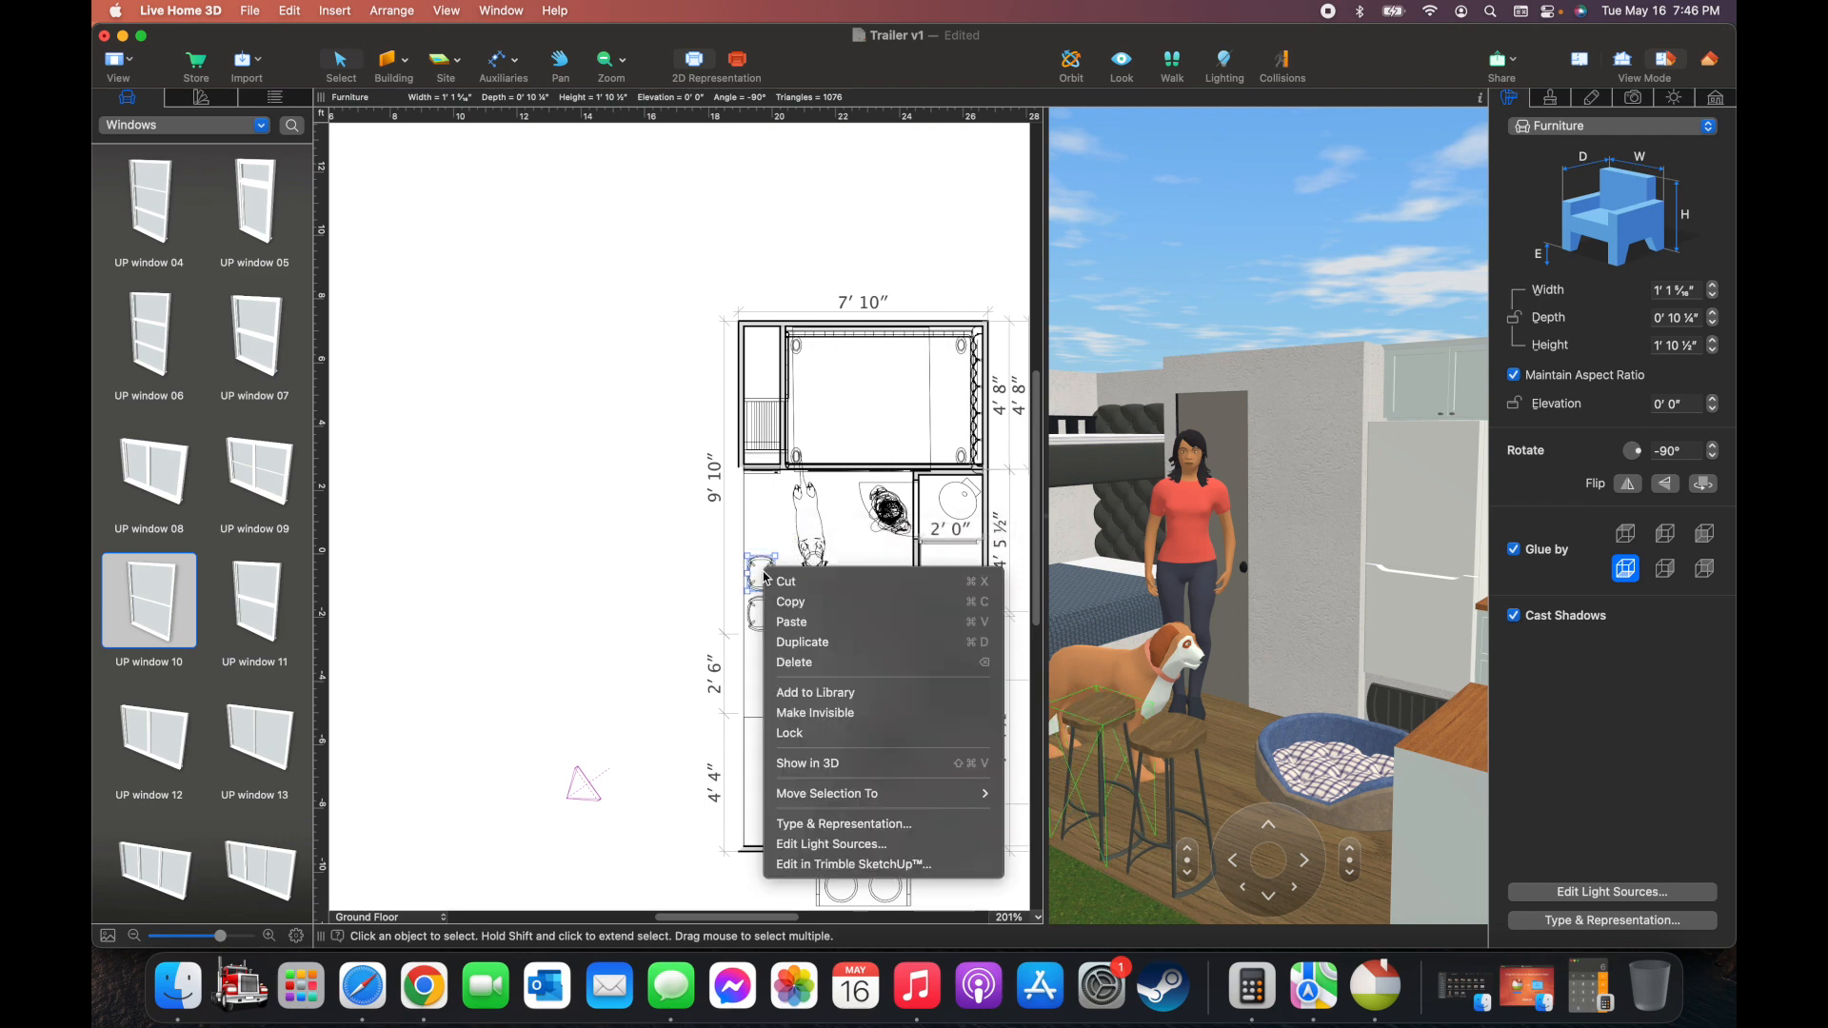
pyautogui.click(840, 715)
pyautogui.click(760, 617)
pyautogui.rightClick(761, 617)
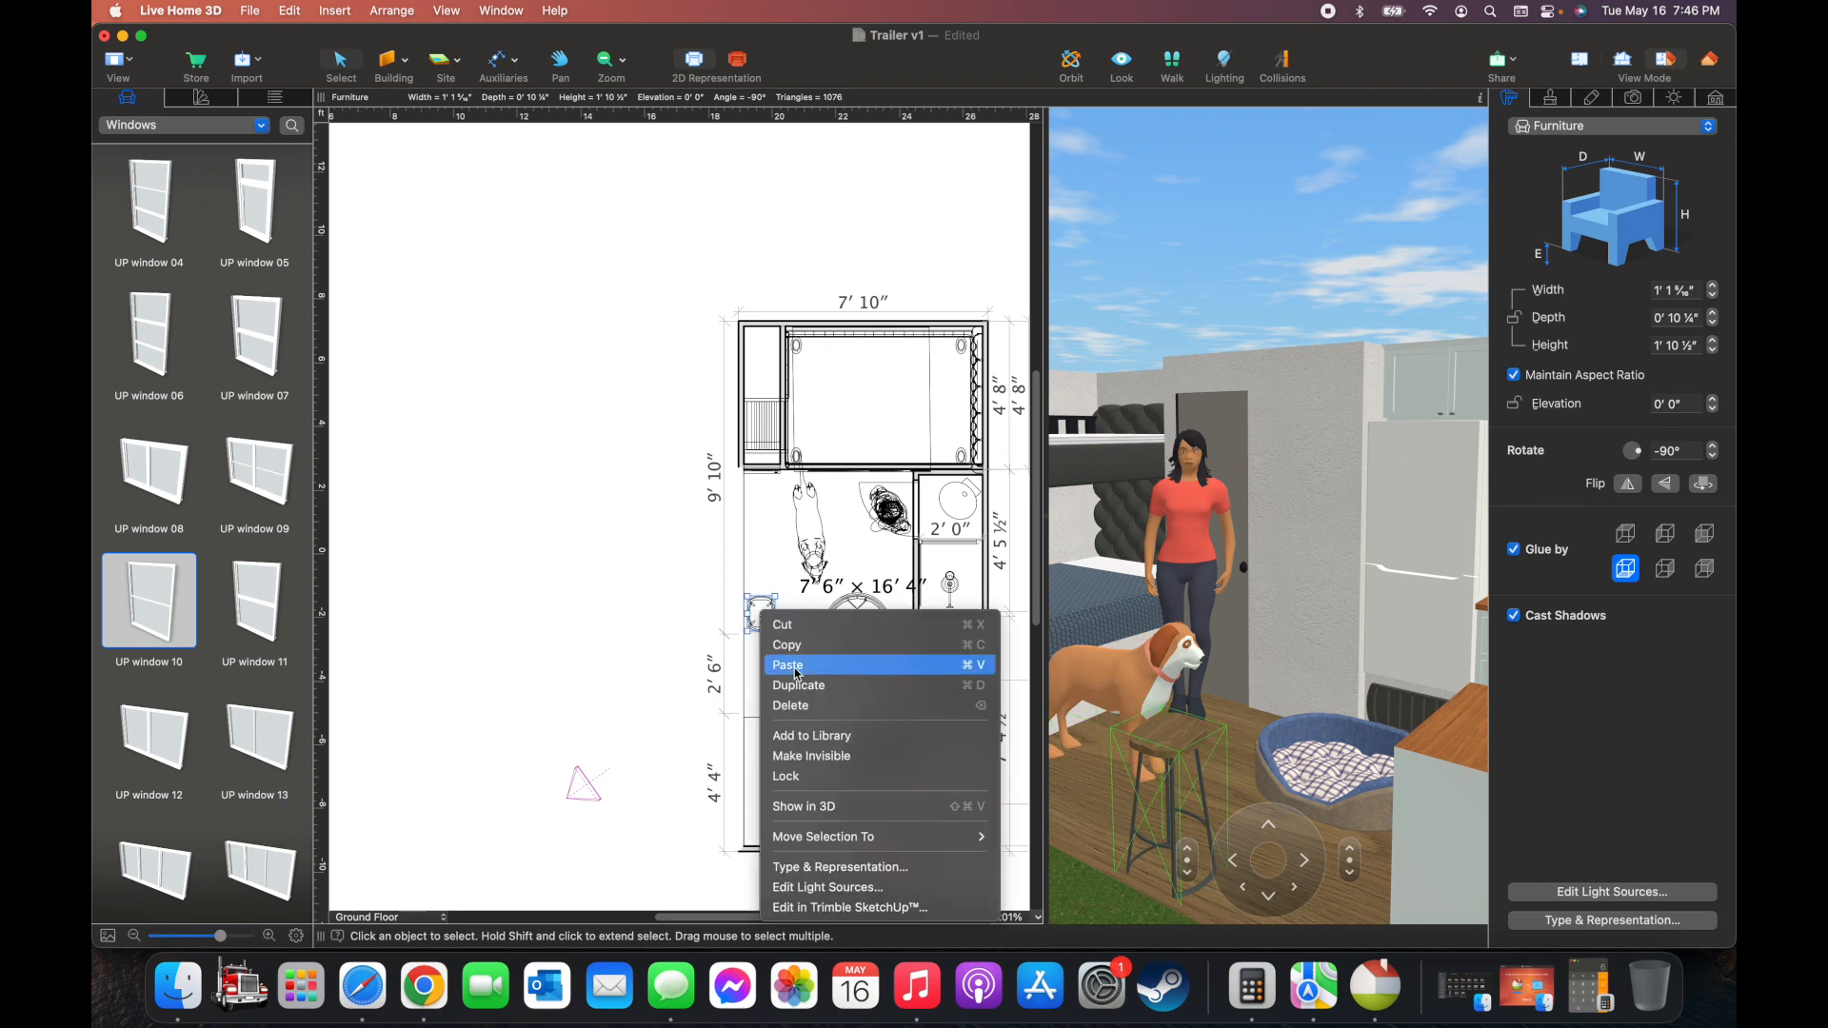
pyautogui.click(841, 758)
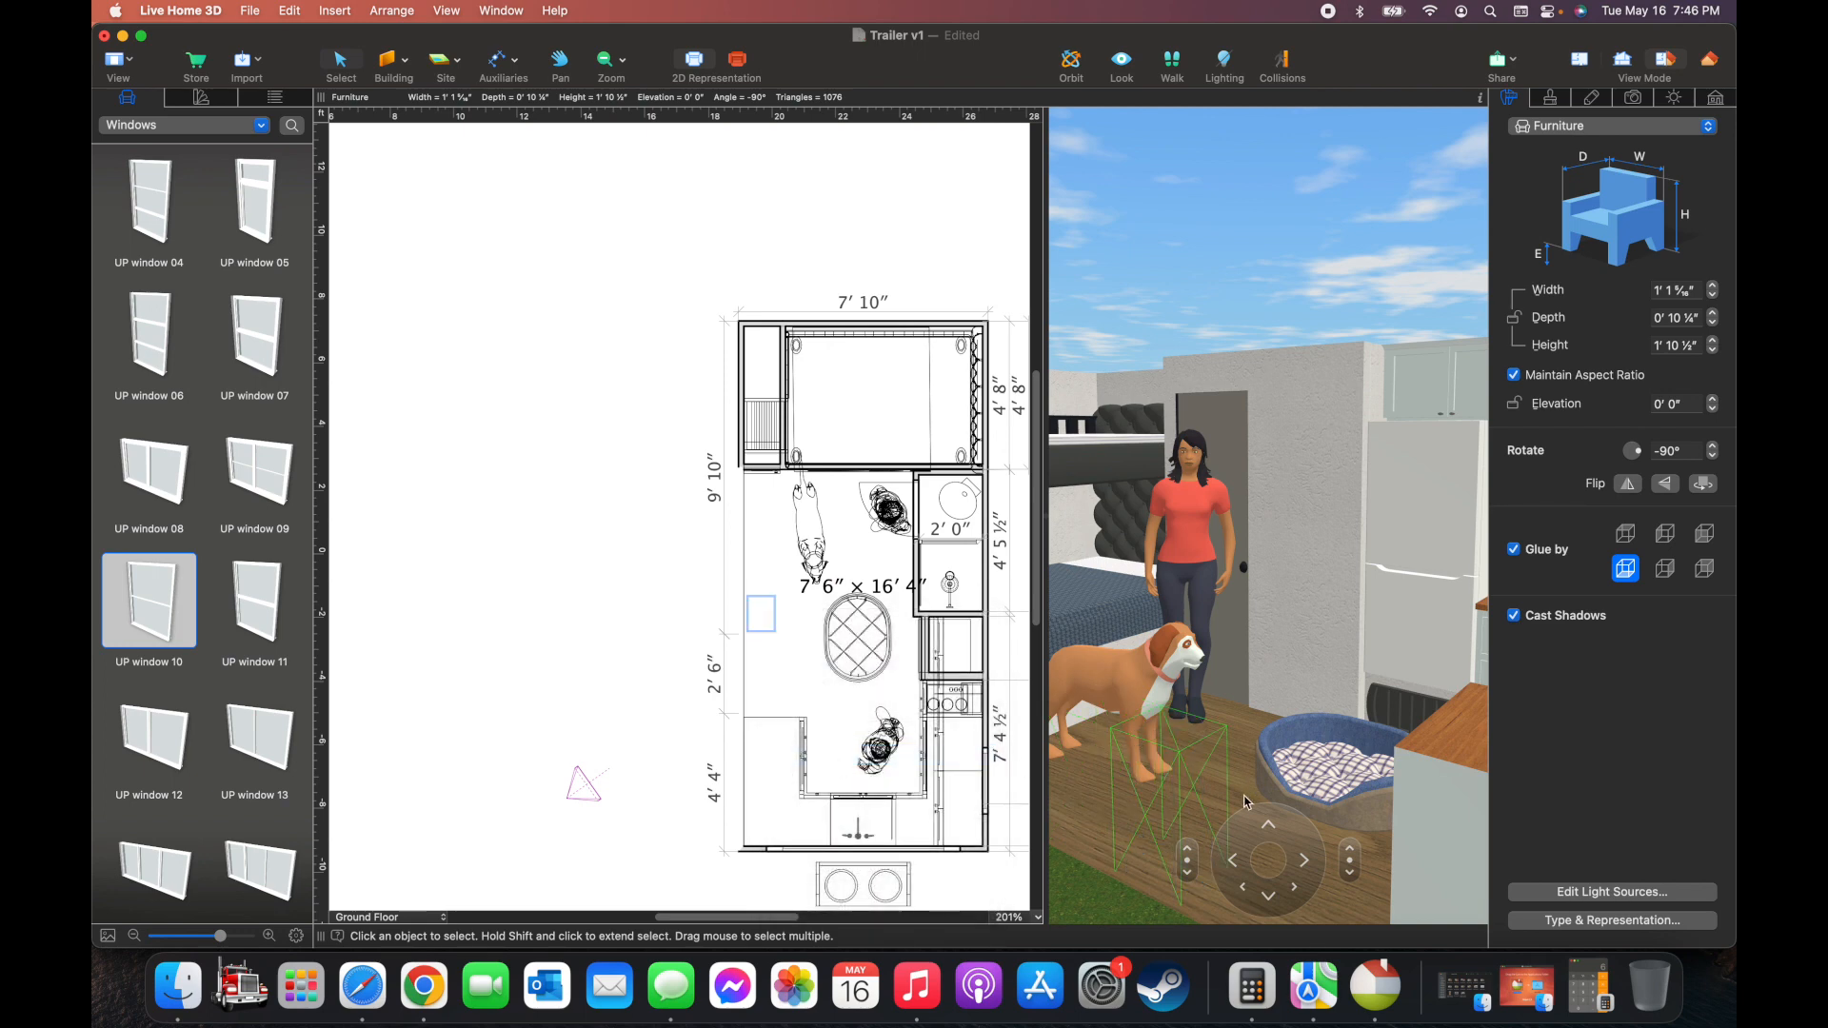
# Widen the 3D view over the floor plan and frame the bunk bed, figures and kitchen from the open side
pyautogui.moveTo(1045, 638); pyautogui.dragTo(448, 590)
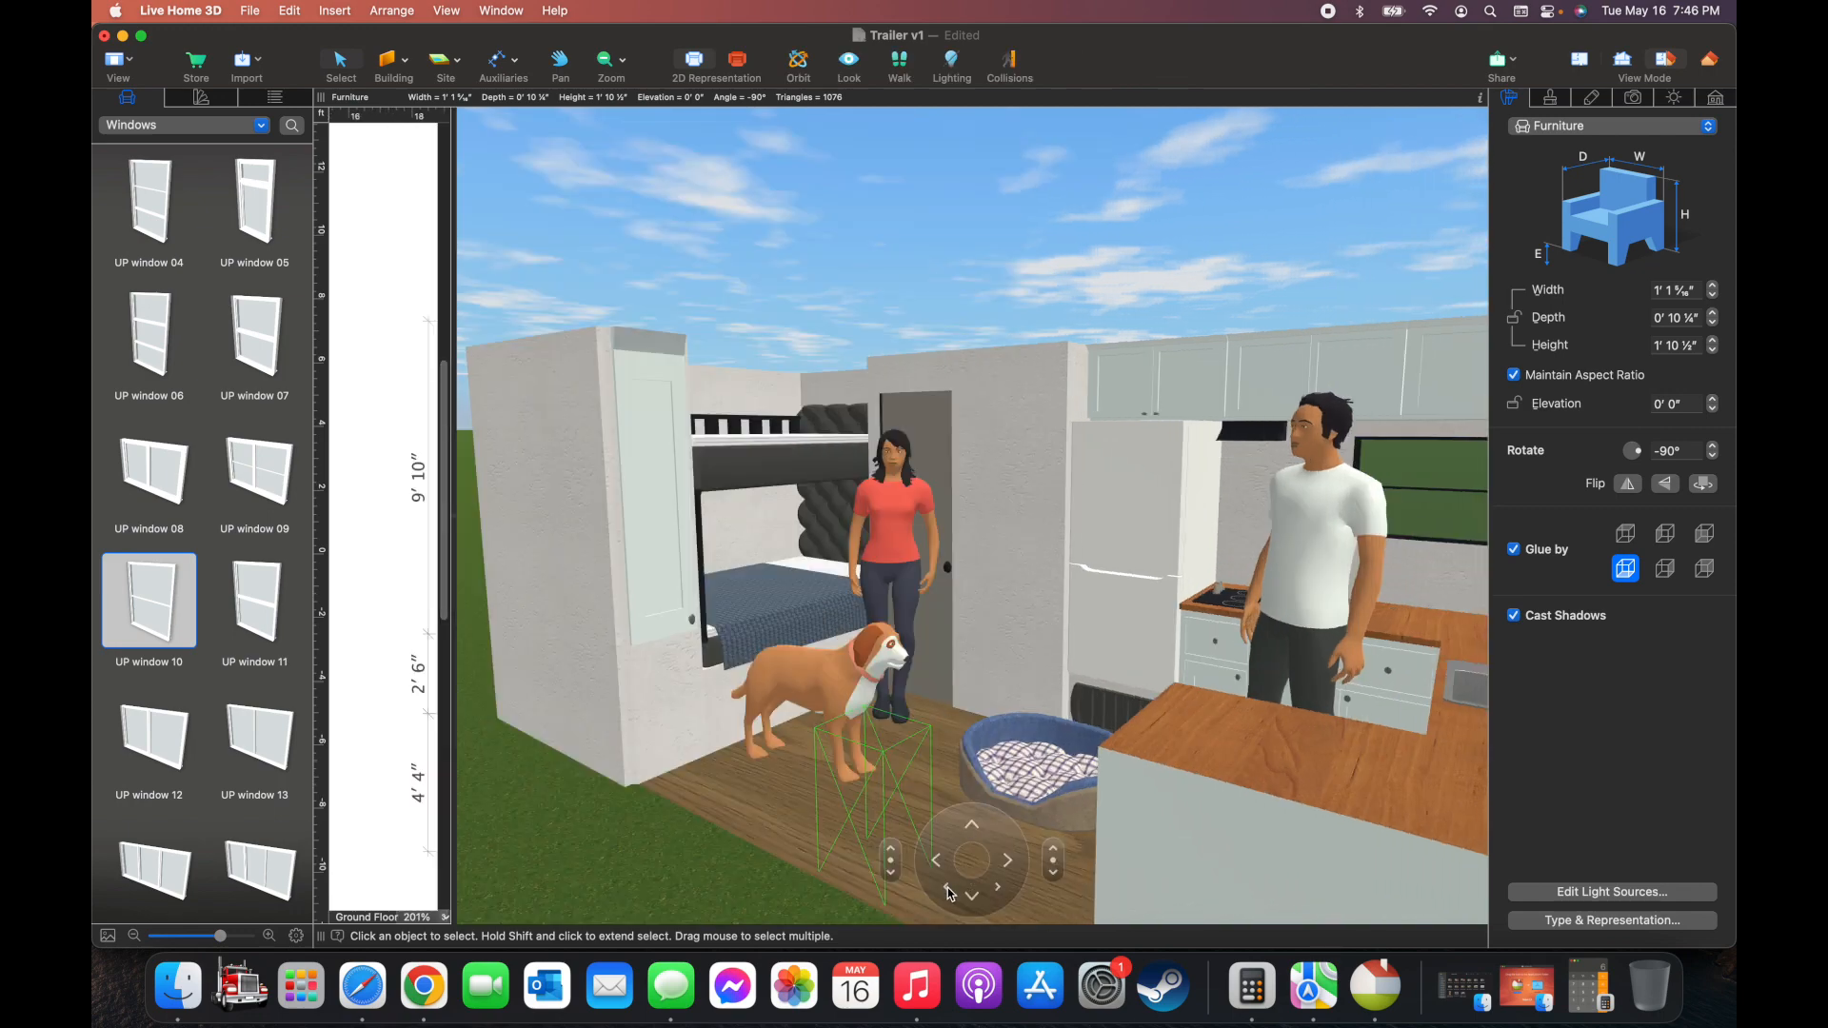
pyautogui.click(662, 854)
pyautogui.click(947, 890)
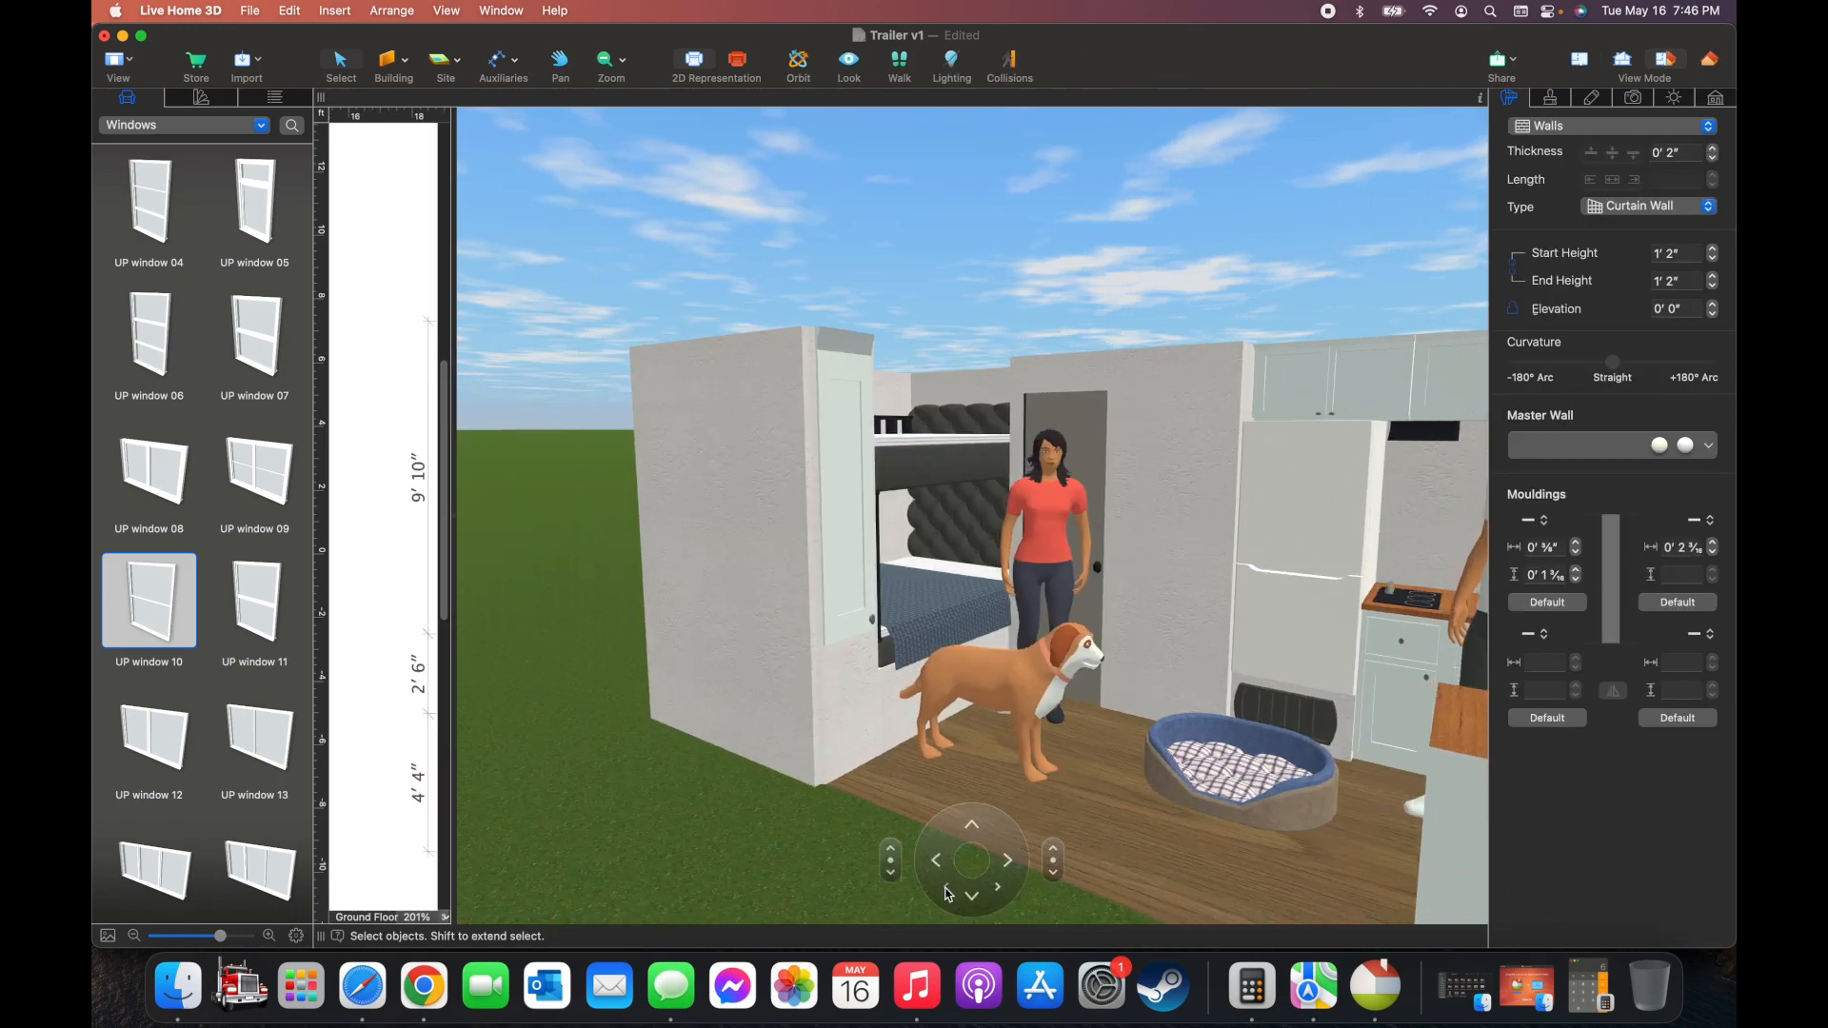
pyautogui.click(1008, 863)
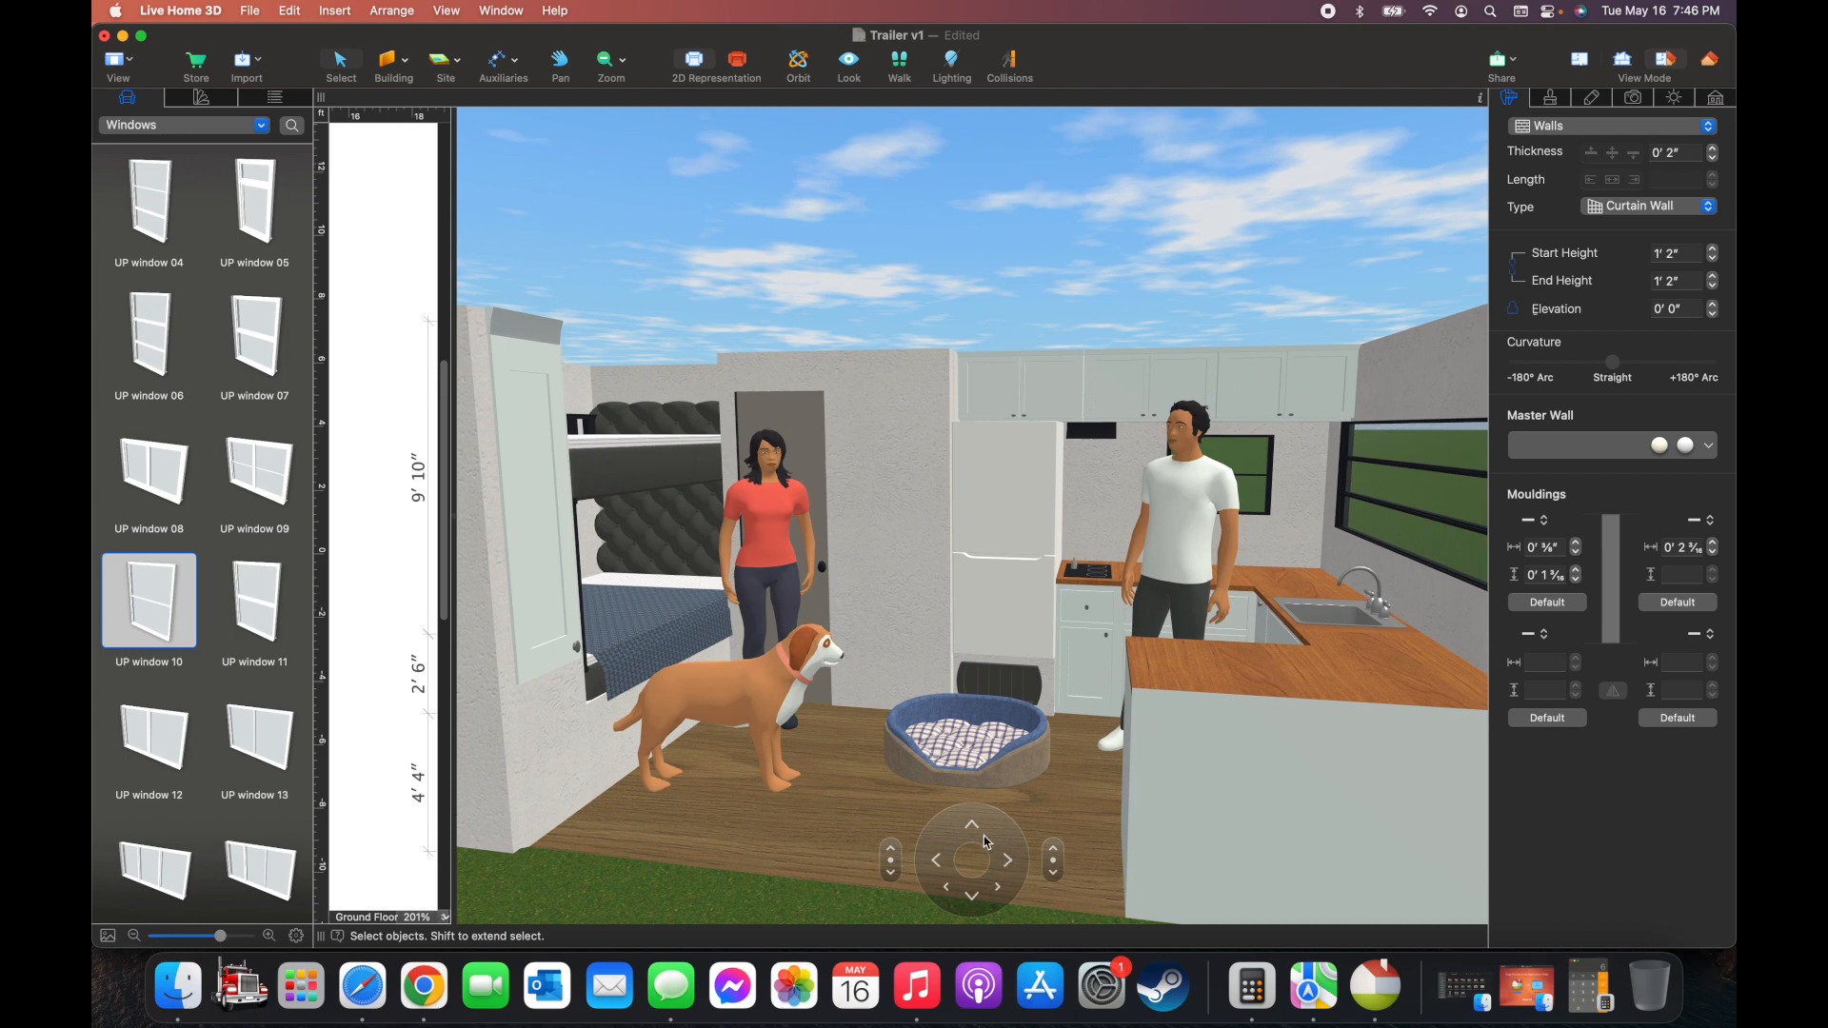
pyautogui.click(973, 827)
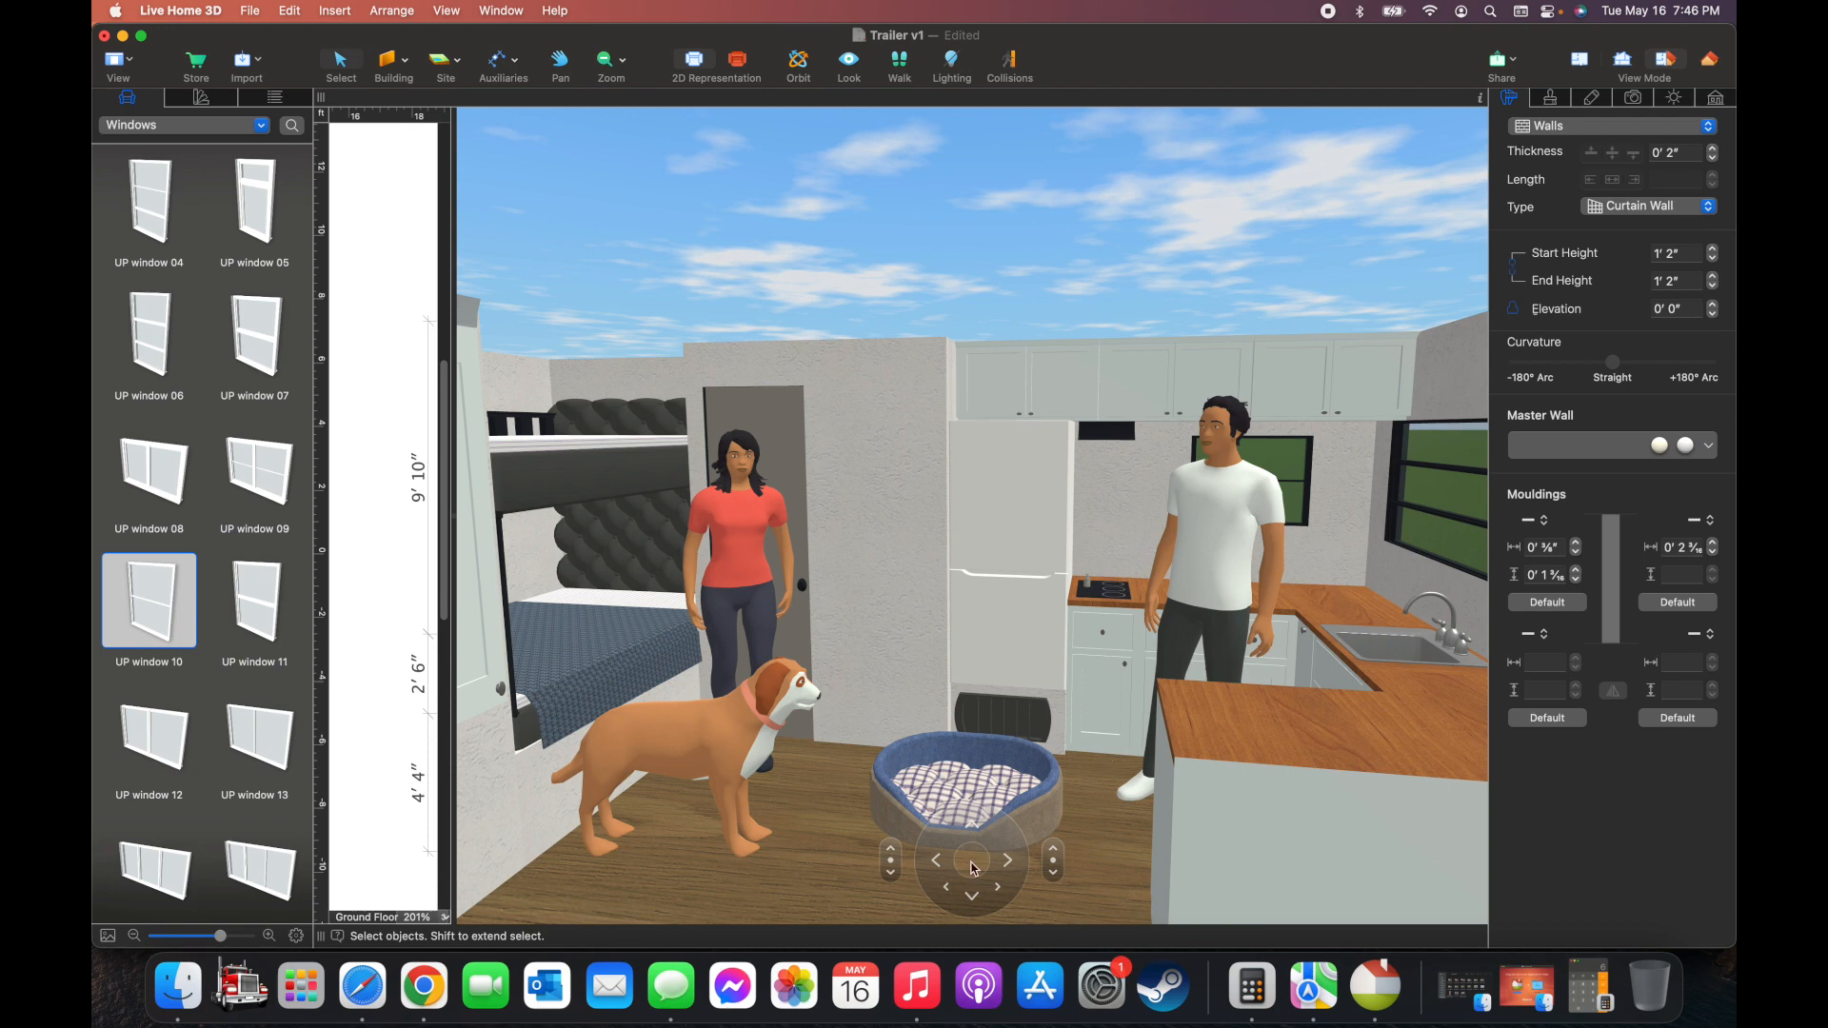
# Examine the interior from the open side in 3D, panning between the bunk bed, the figures and the kitchen
pyautogui.click(1013, 862)
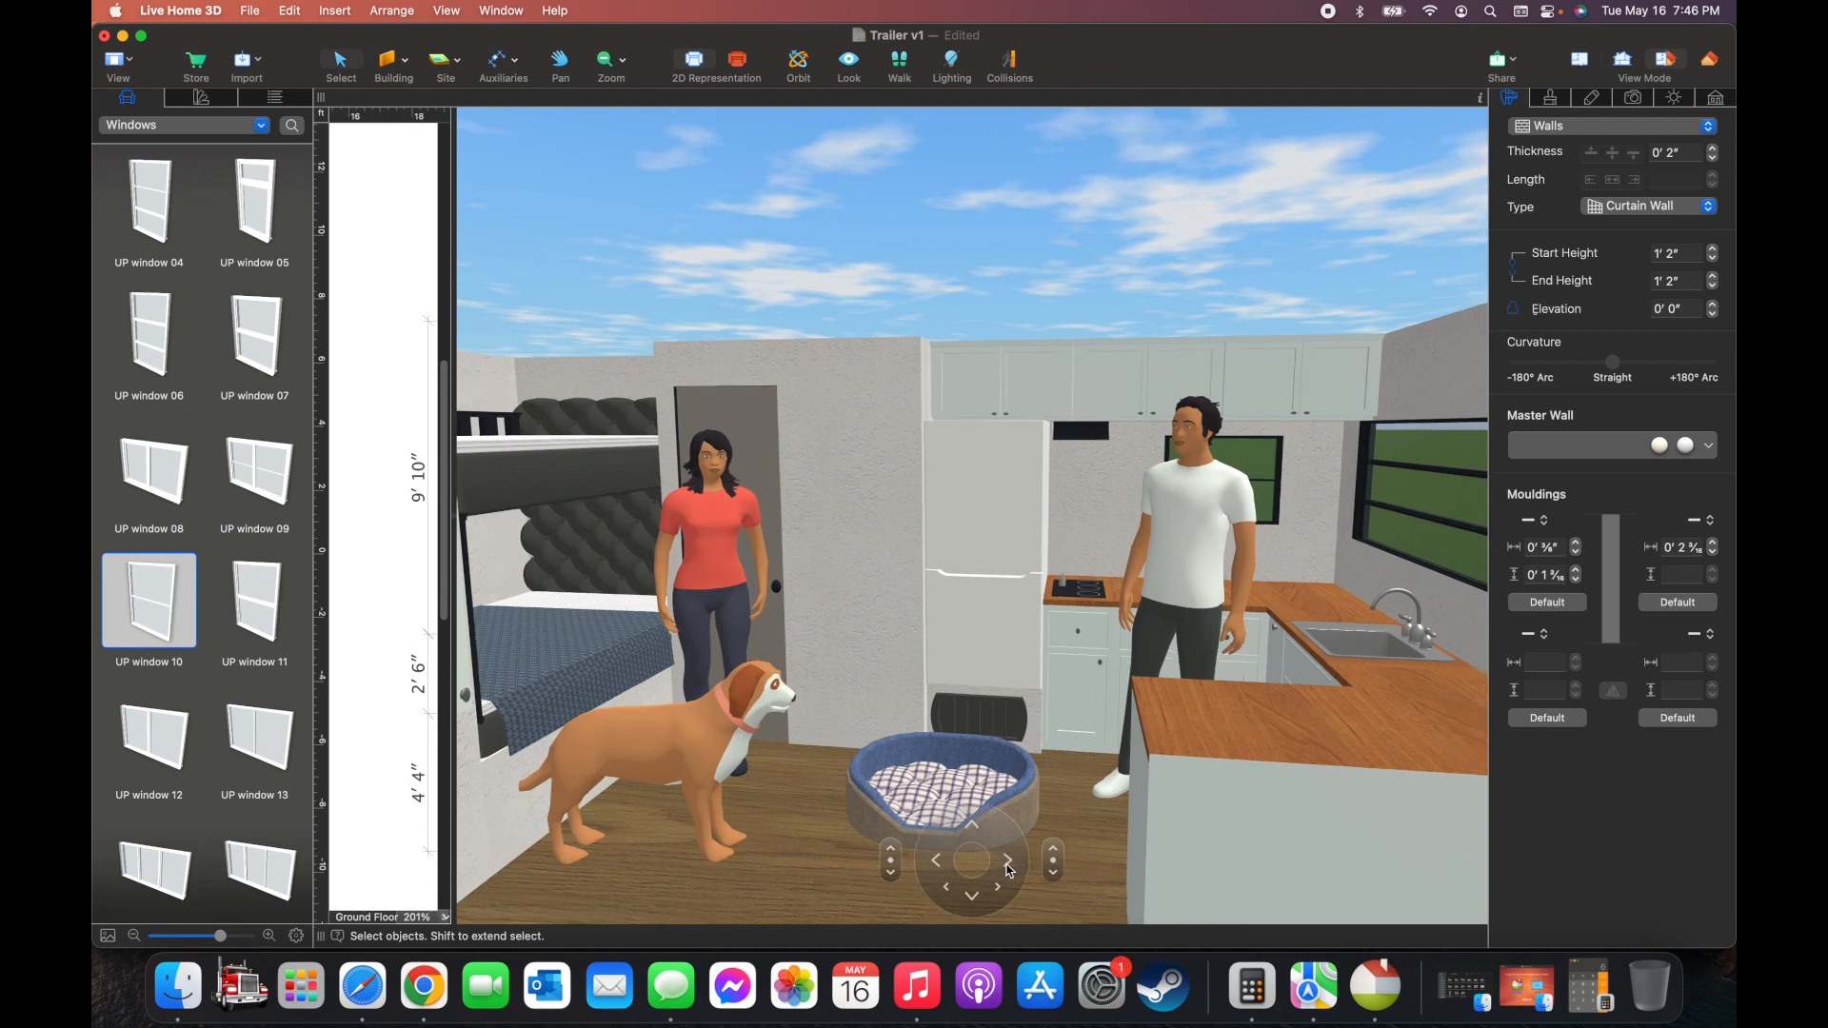
pyautogui.click(1008, 863)
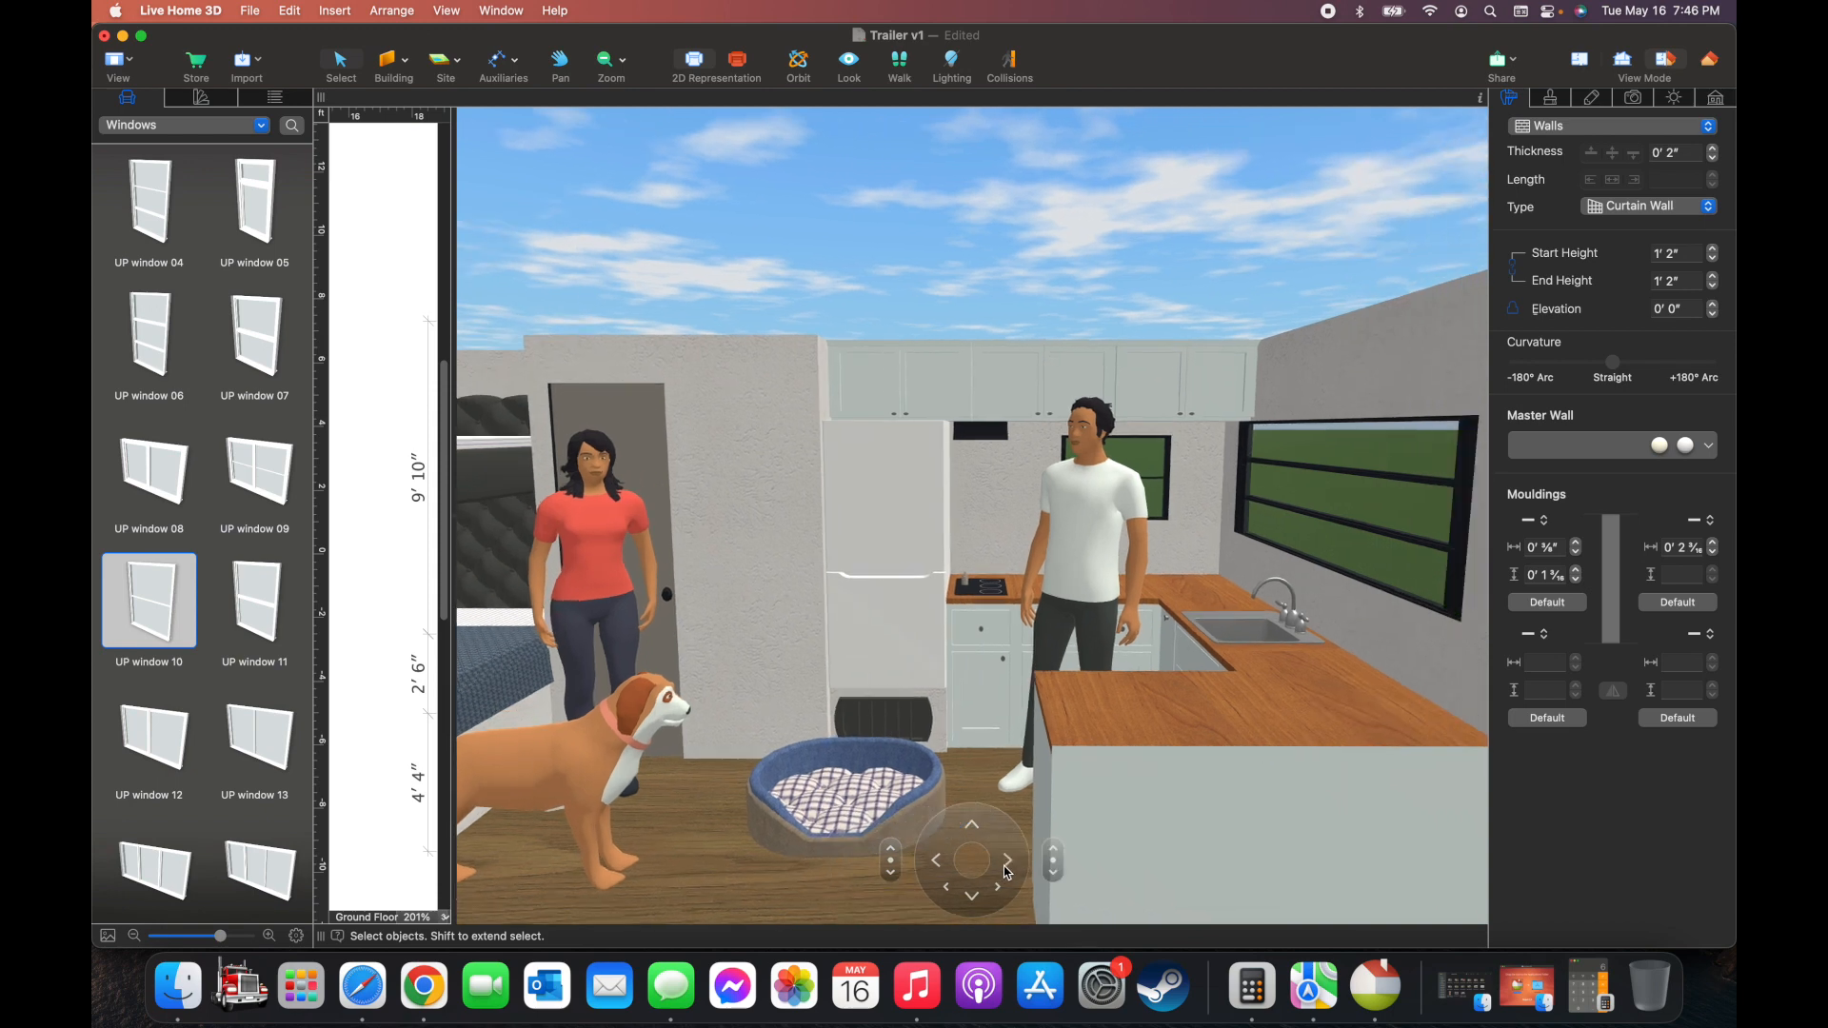
pyautogui.click(939, 862)
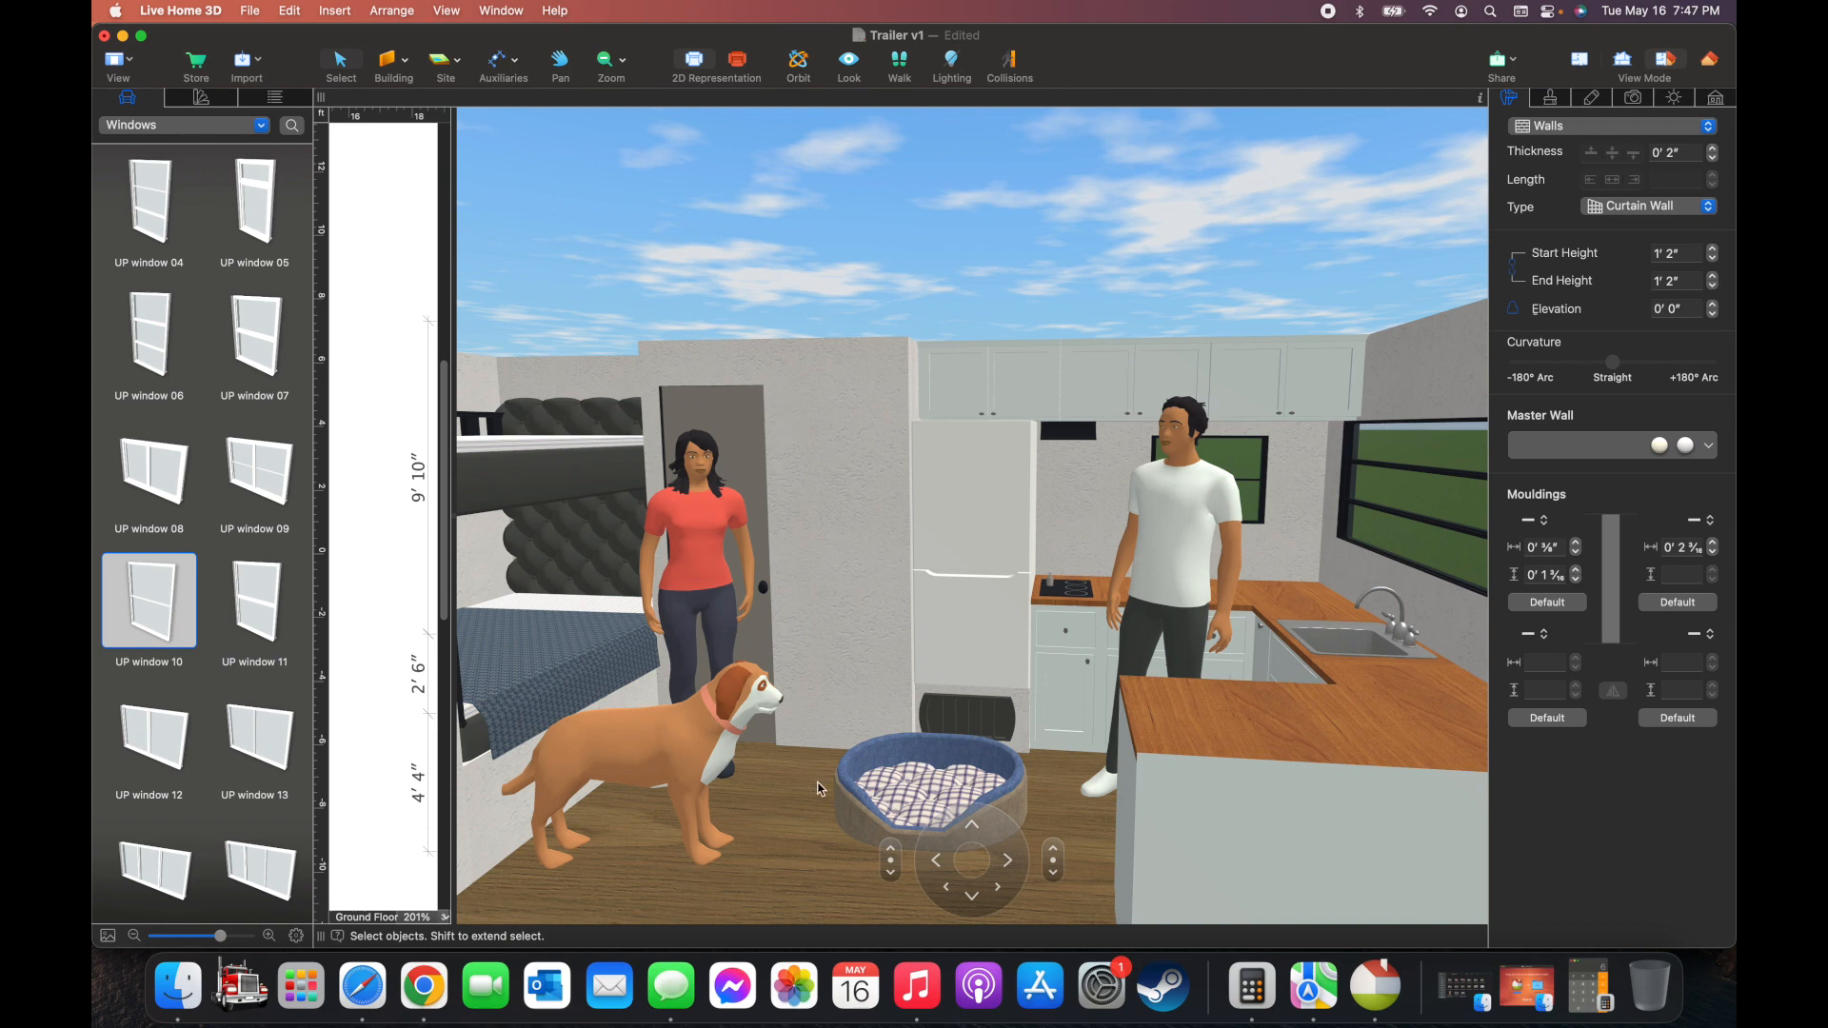
pyautogui.click(1007, 861)
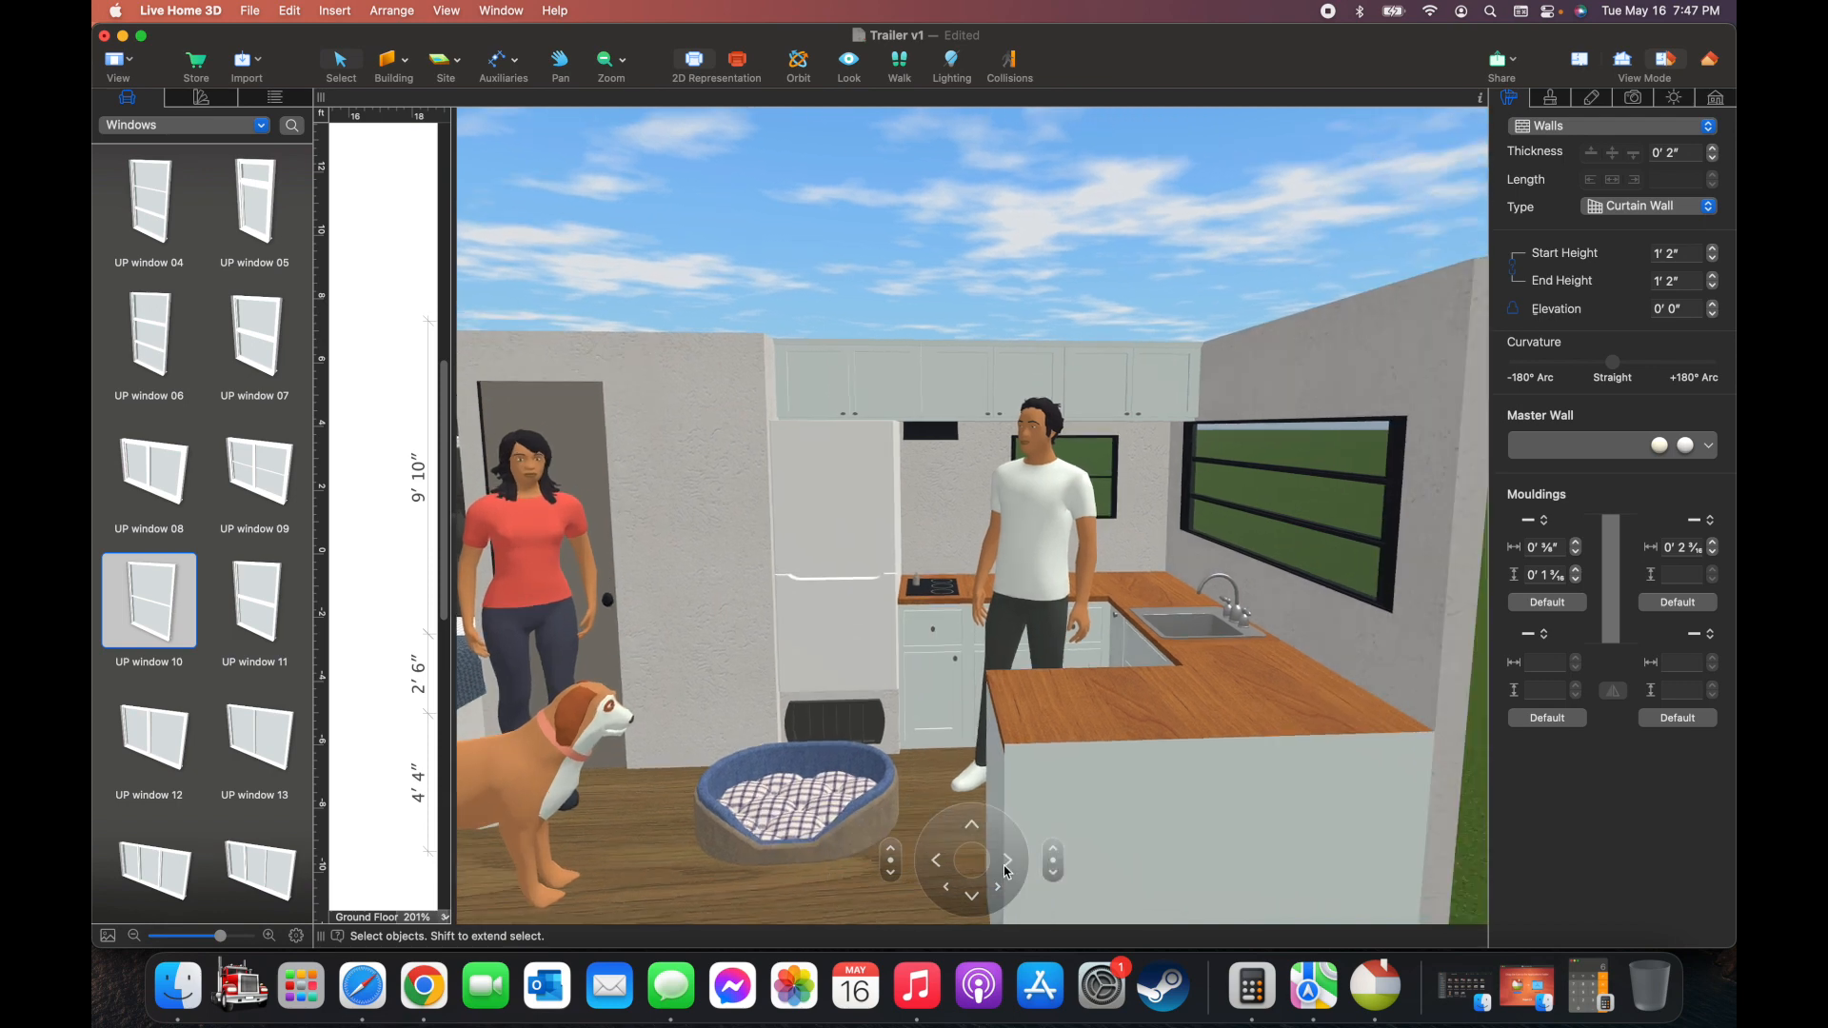
pyautogui.click(938, 861)
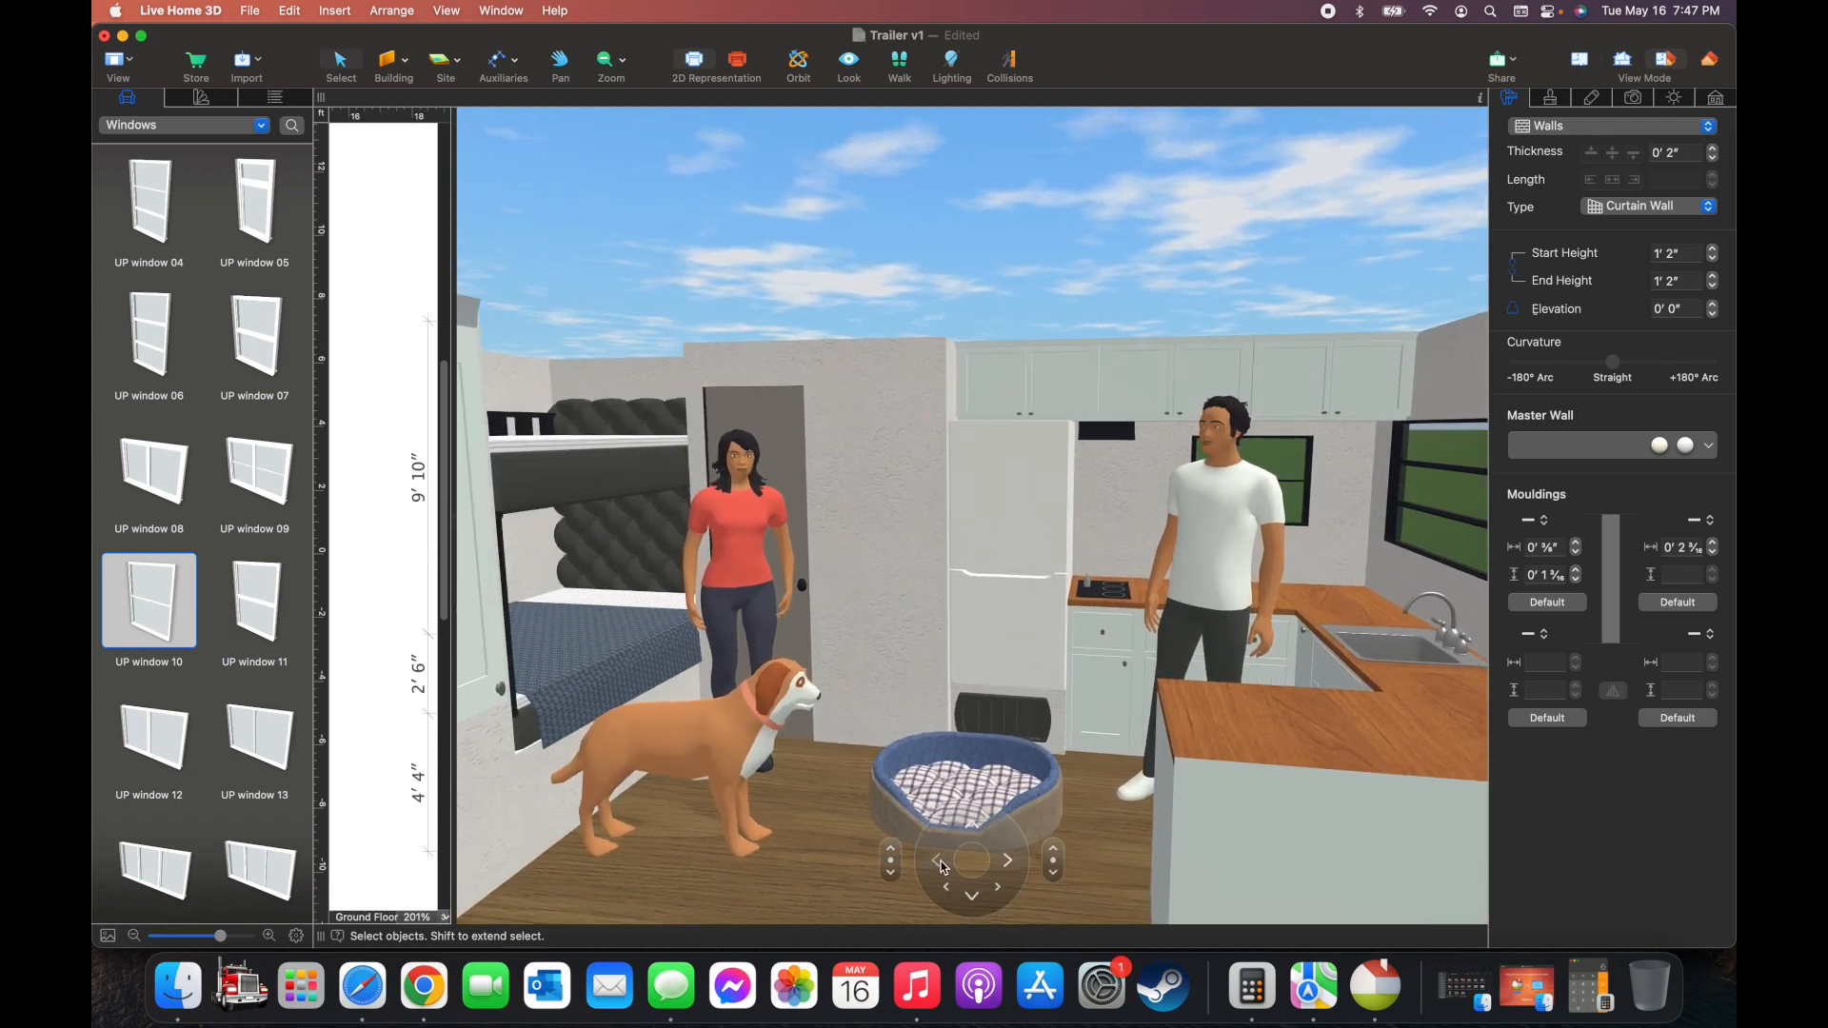
# Enlarge the floor plan beside the 3D view, move the woman away from the bathroom door and make that door invisible
pyautogui.moveTo(453, 559); pyautogui.dragTo(1017, 606)
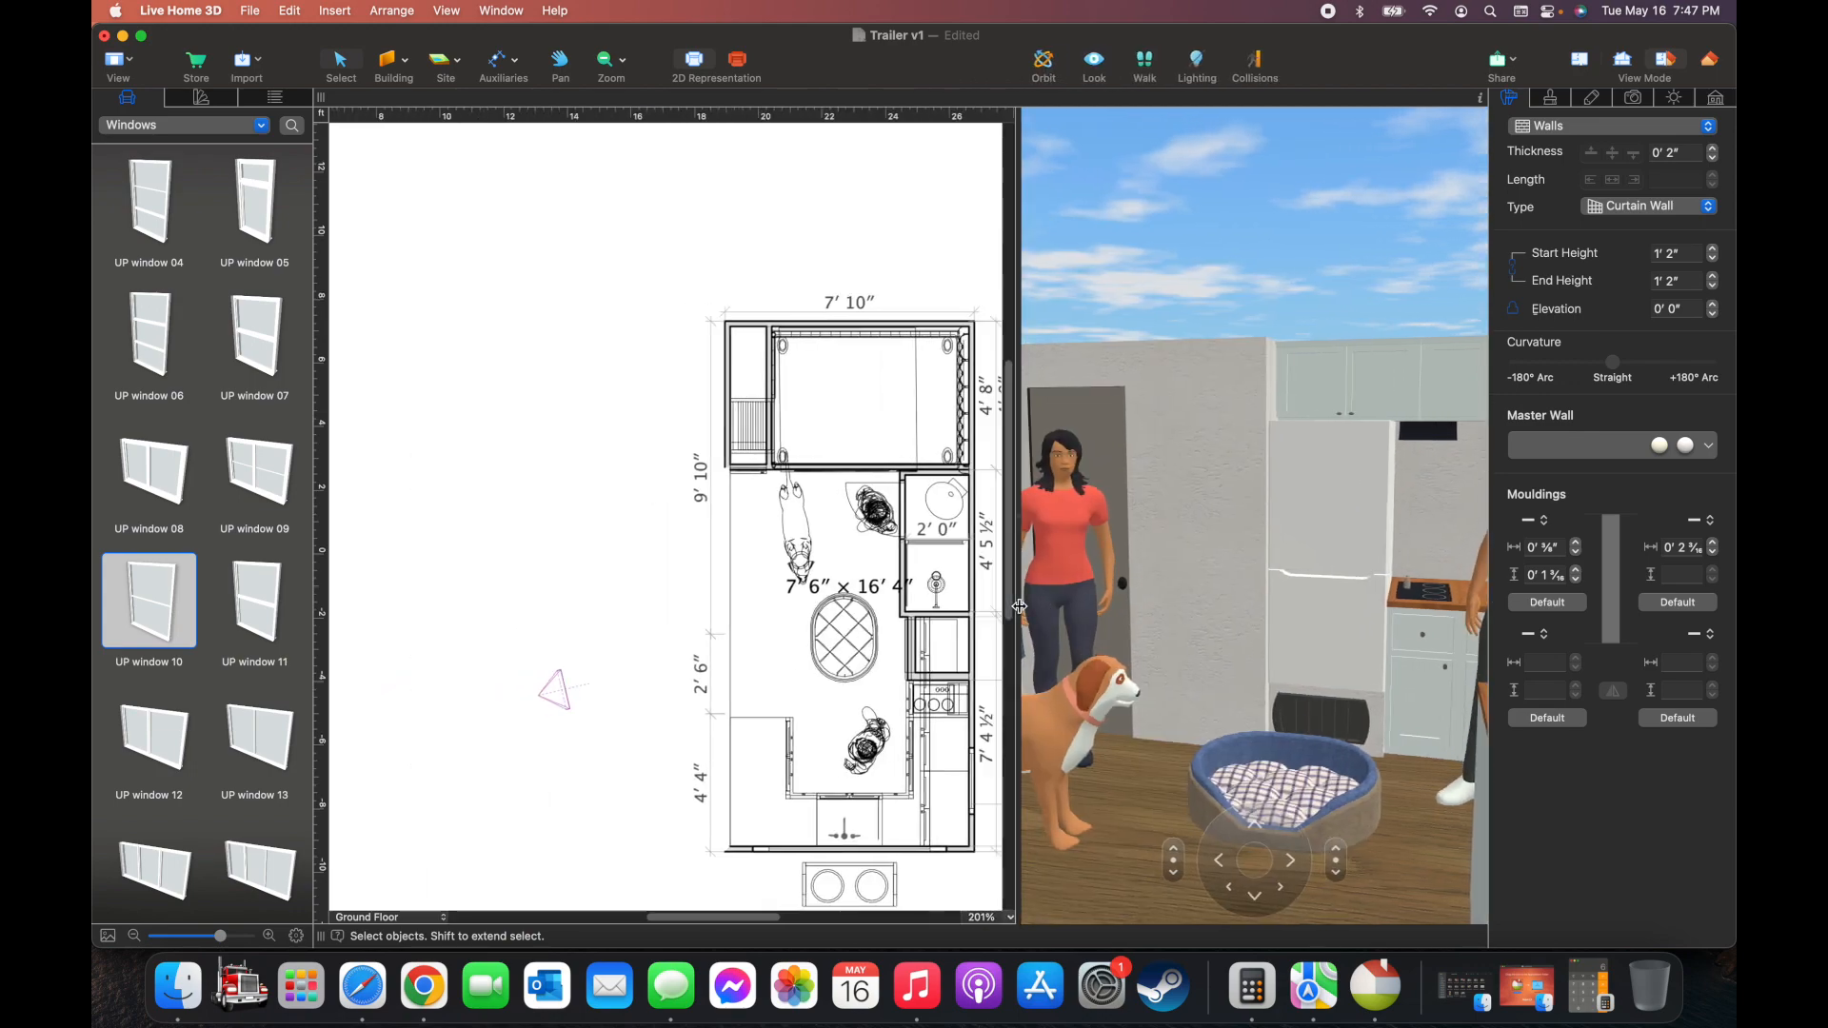
pyautogui.click(902, 530)
pyautogui.moveTo(883, 509); pyautogui.dragTo(859, 517)
pyautogui.click(903, 511)
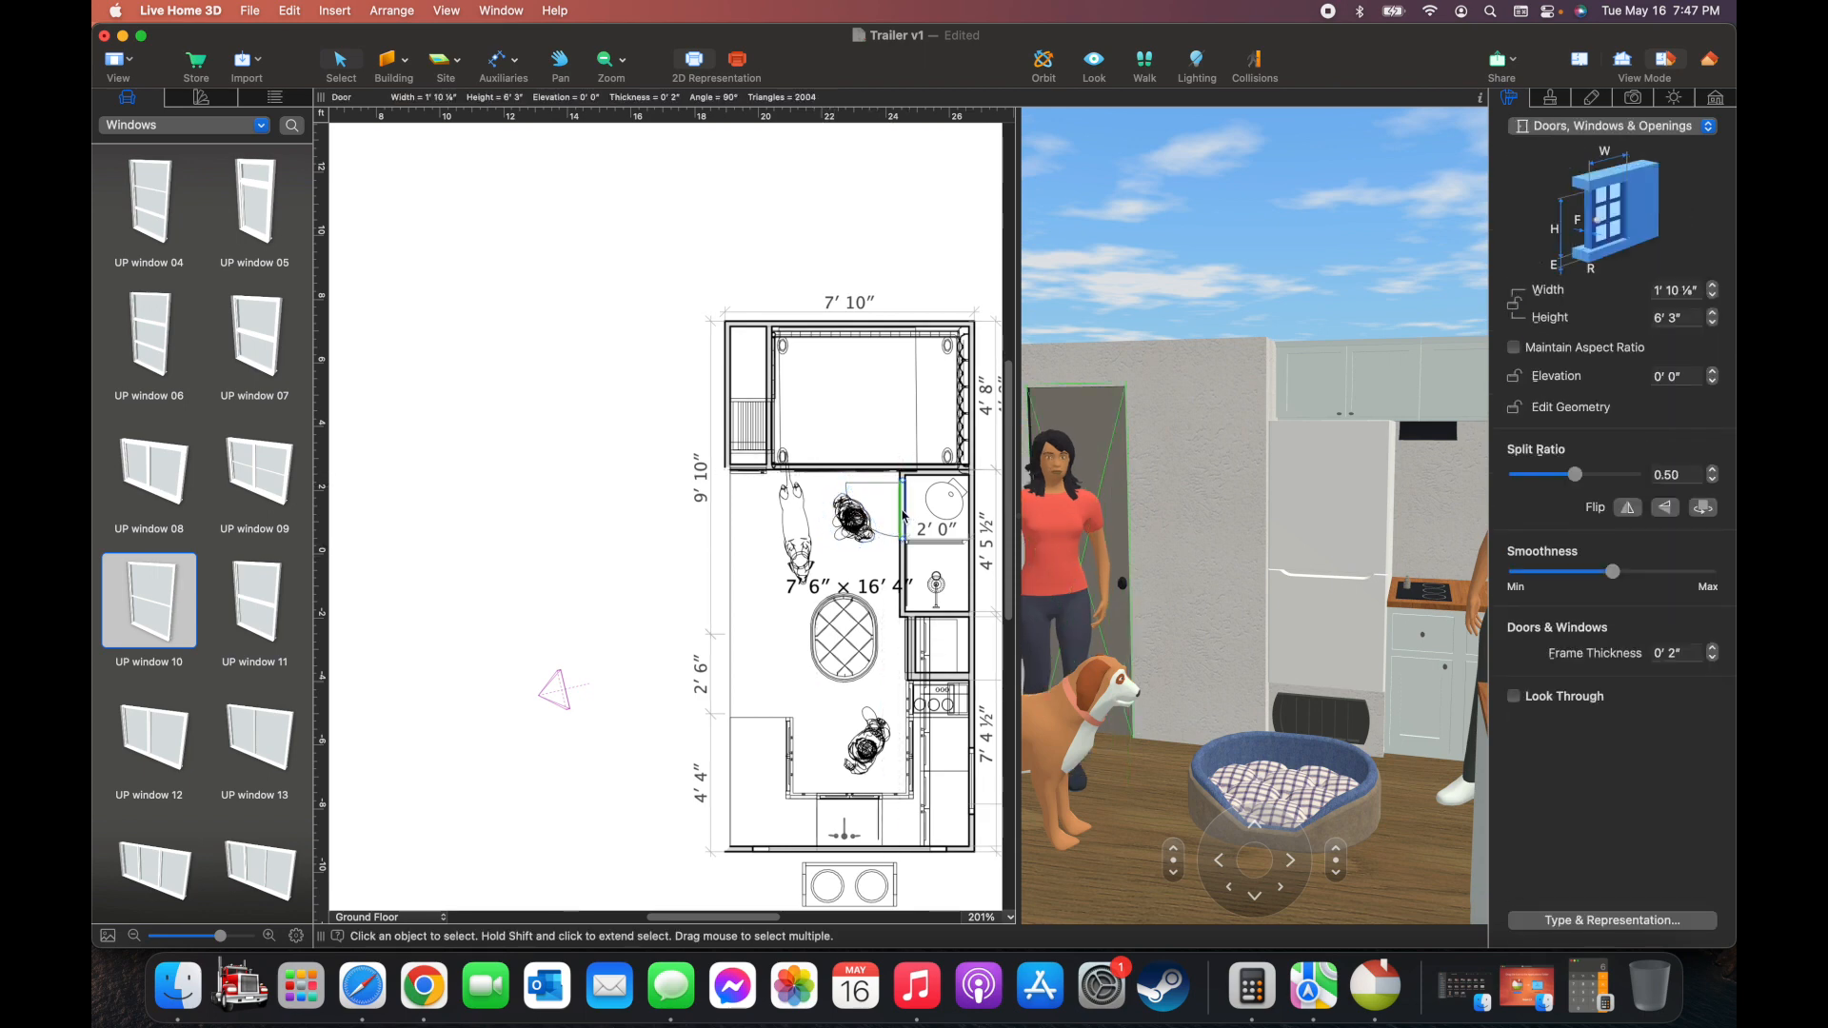
pyautogui.rightClick(903, 510)
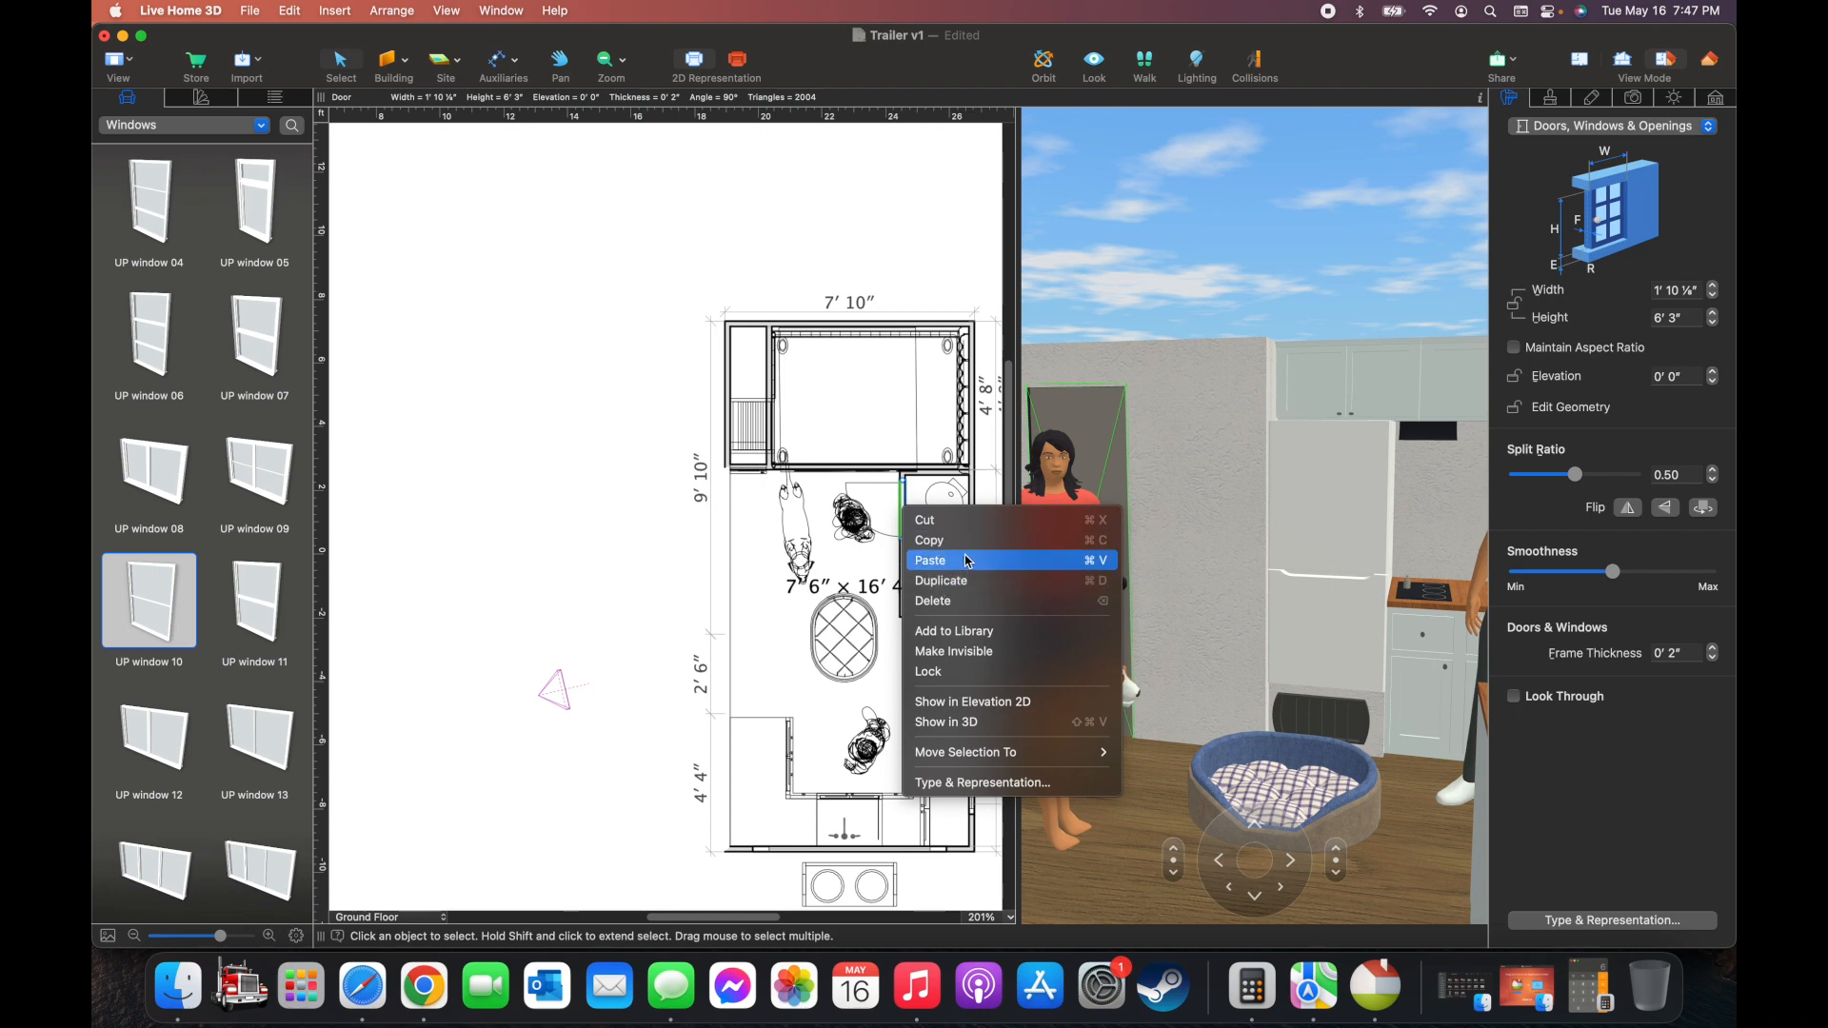
pyautogui.click(976, 657)
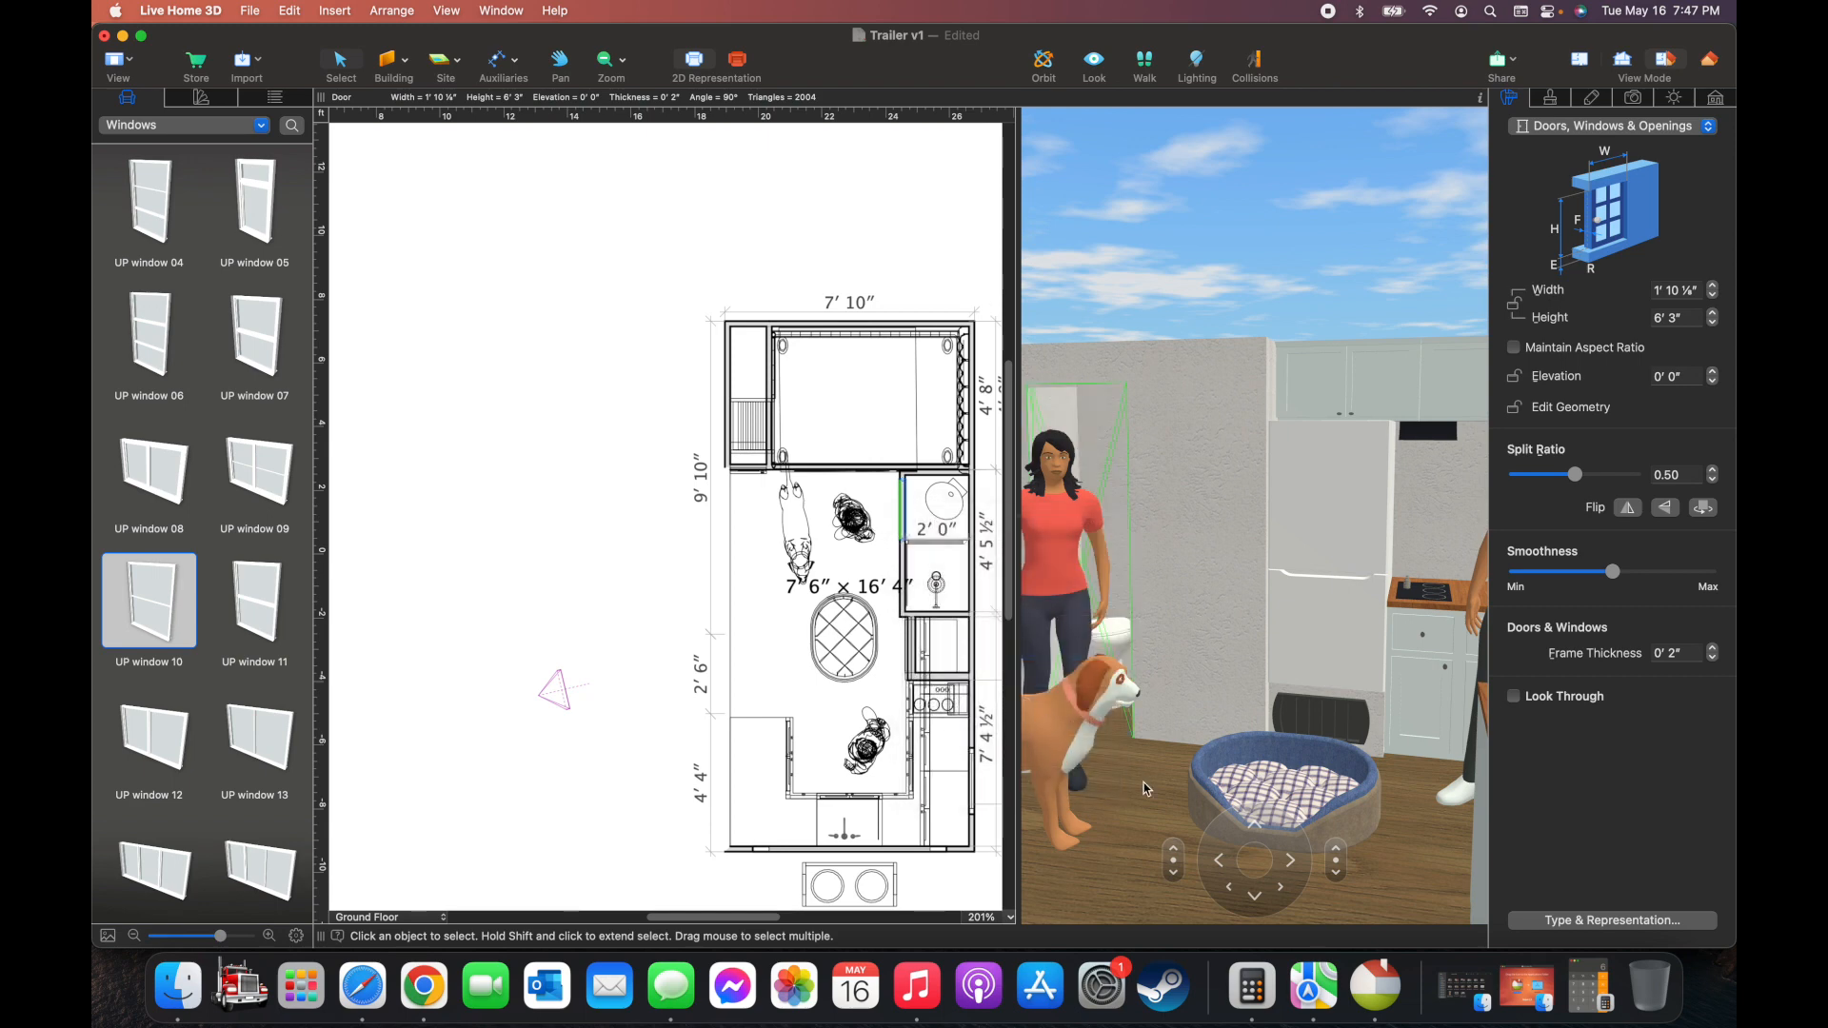
# Bring the 3D view up to the bathroom doorway and move the woman onto the toilet in the plan
pyautogui.scroll(5, 1145, 783)
pyautogui.scroll(-2, 1144, 782)
pyautogui.hscroll(-1, 1145, 782)
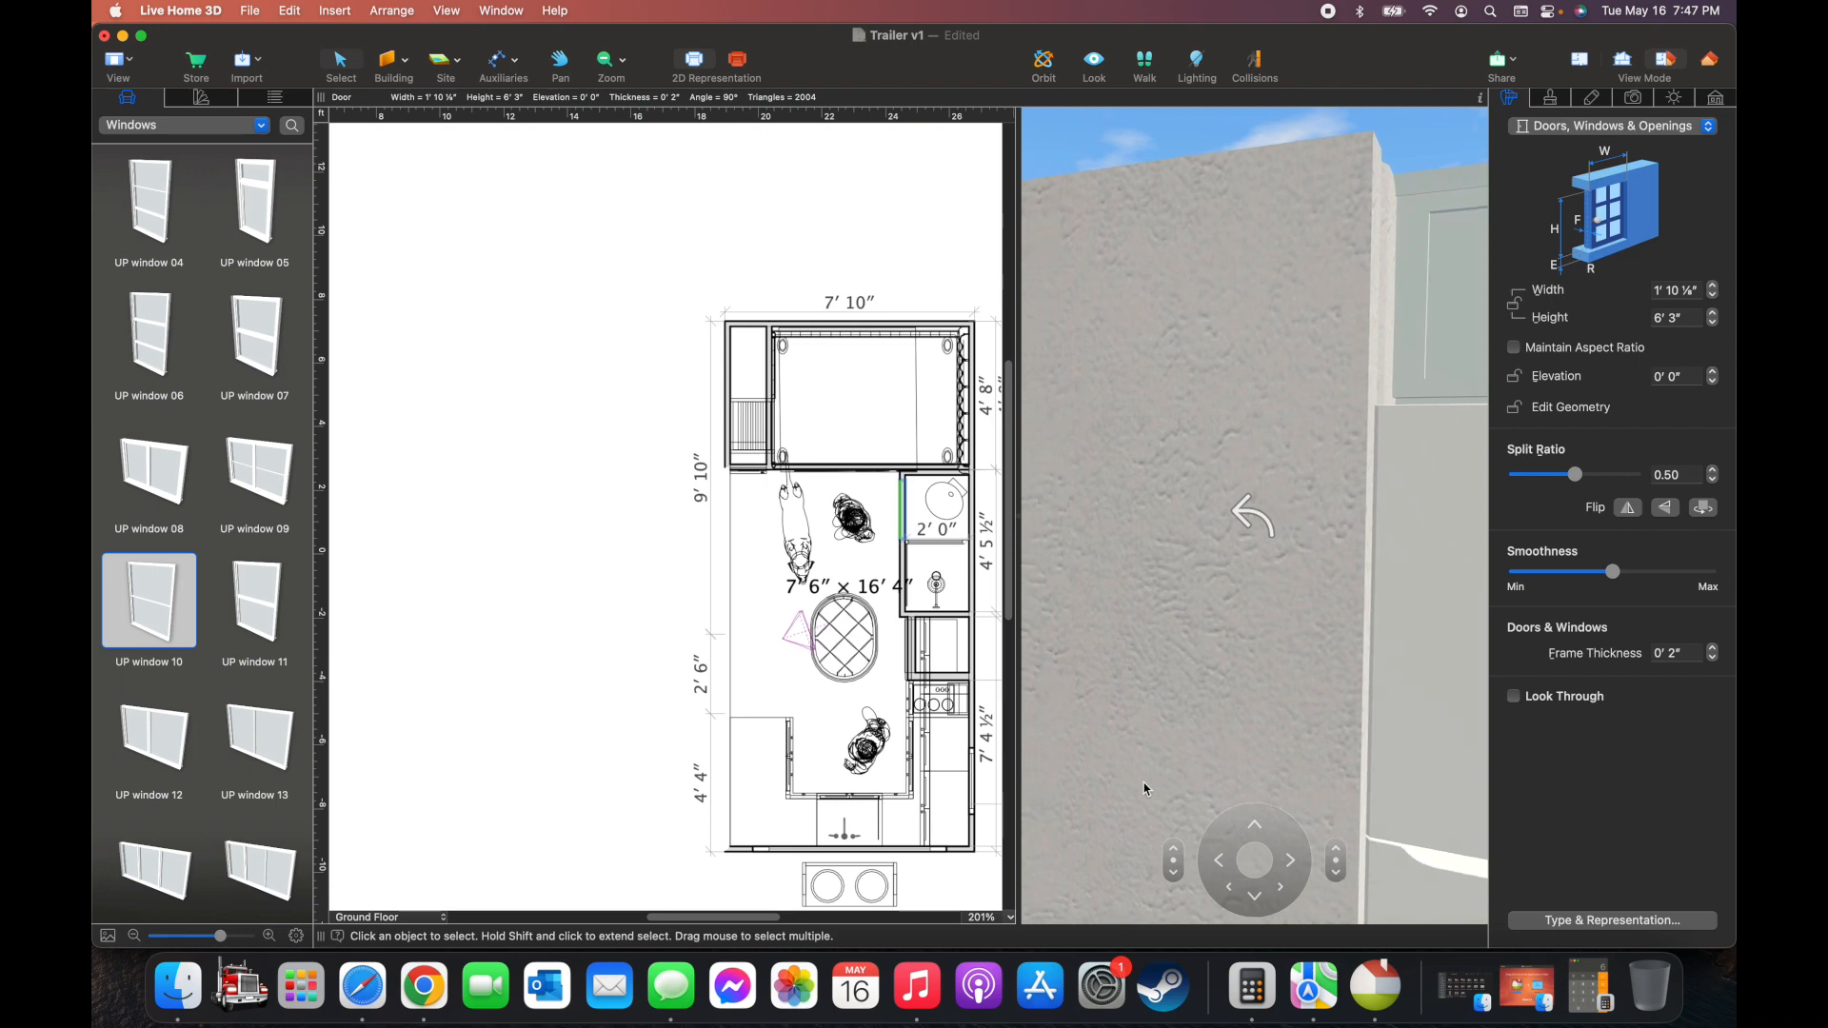
pyautogui.click(1227, 889)
pyautogui.click(1289, 867)
pyautogui.click(1174, 873)
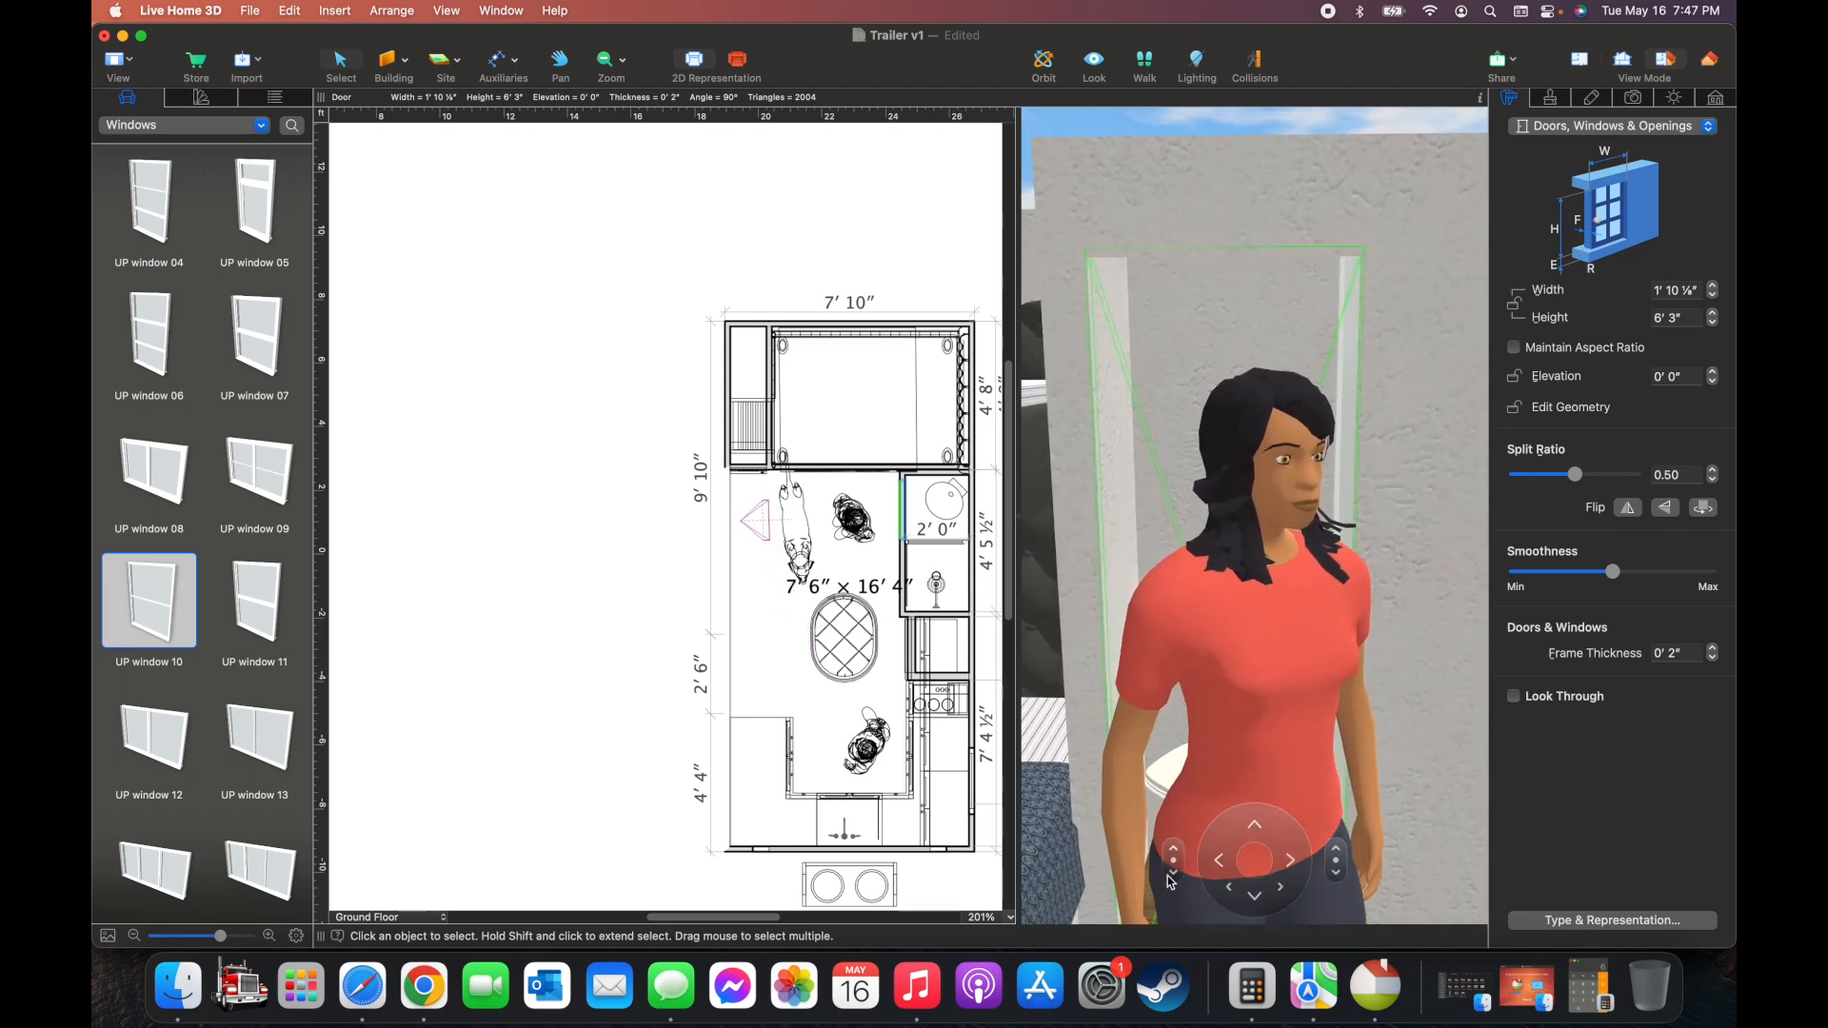
pyautogui.moveTo(860, 523); pyautogui.dragTo(940, 502)
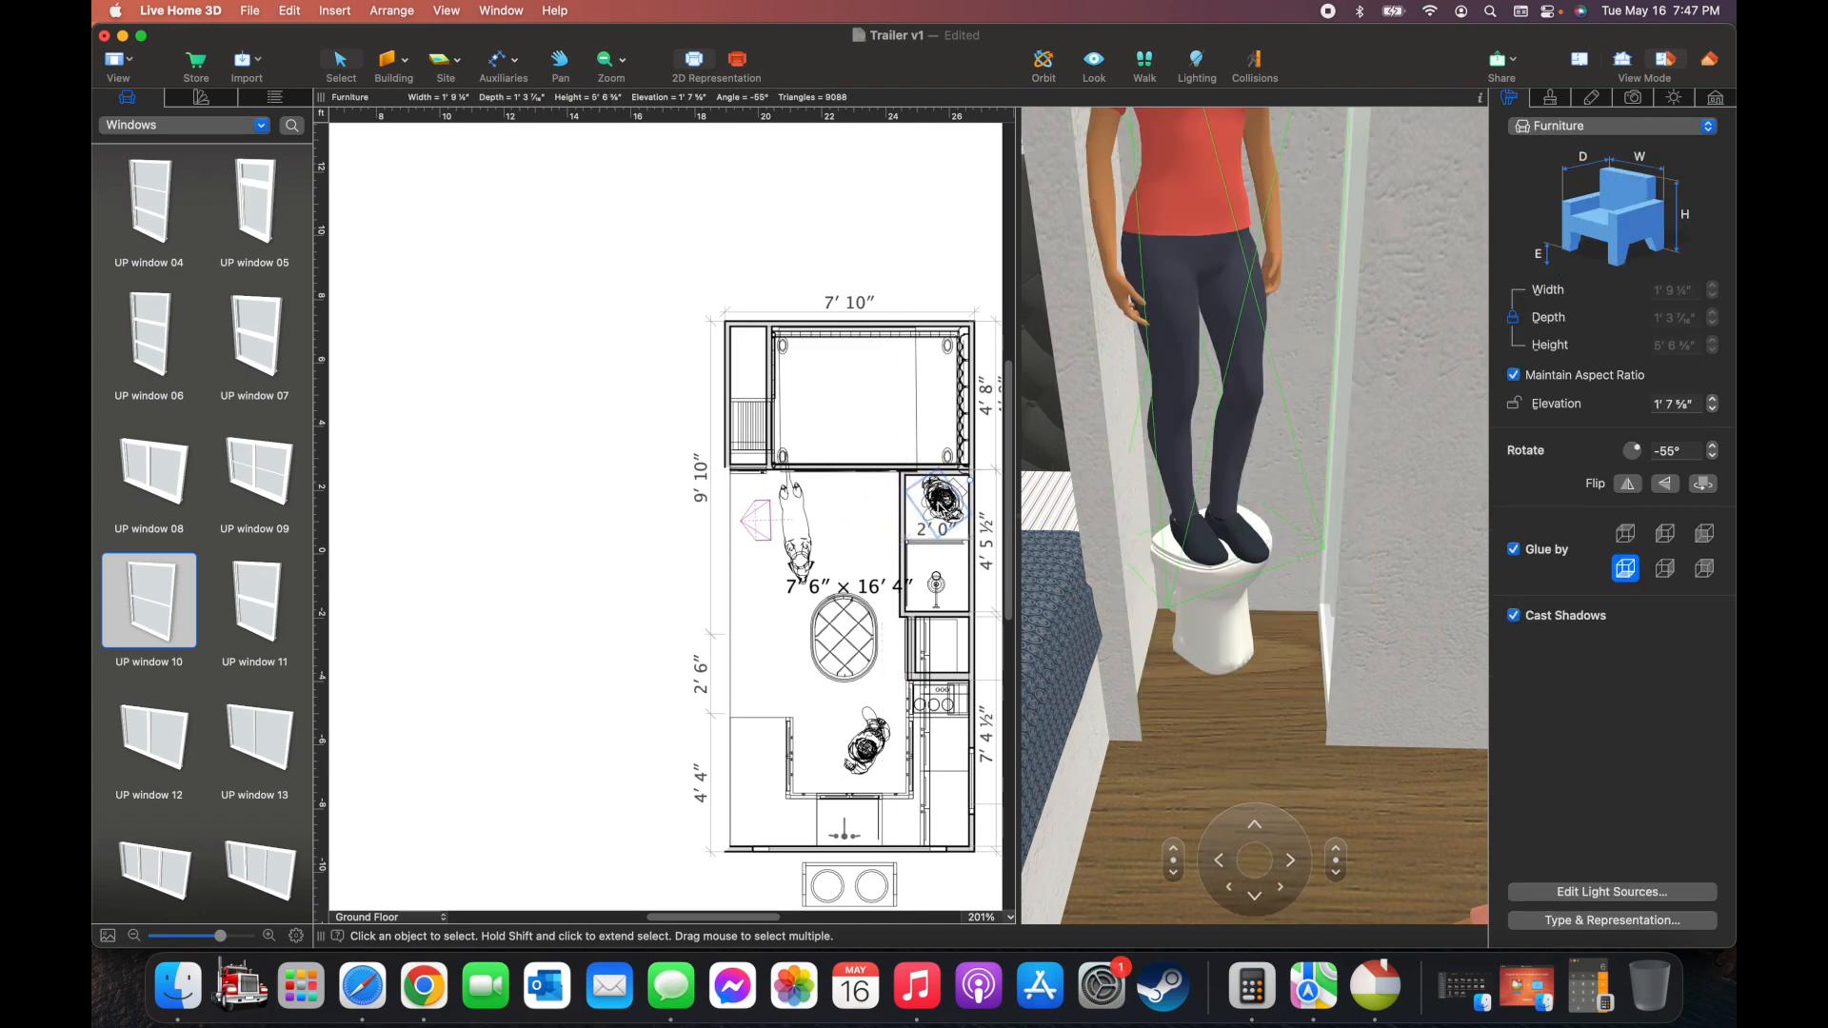
# Examine the woman at the toilet through the bathroom doorway, from her feet up to her head
pyautogui.scroll(5, 1146, 493)
pyautogui.scroll(-4, 1147, 493)
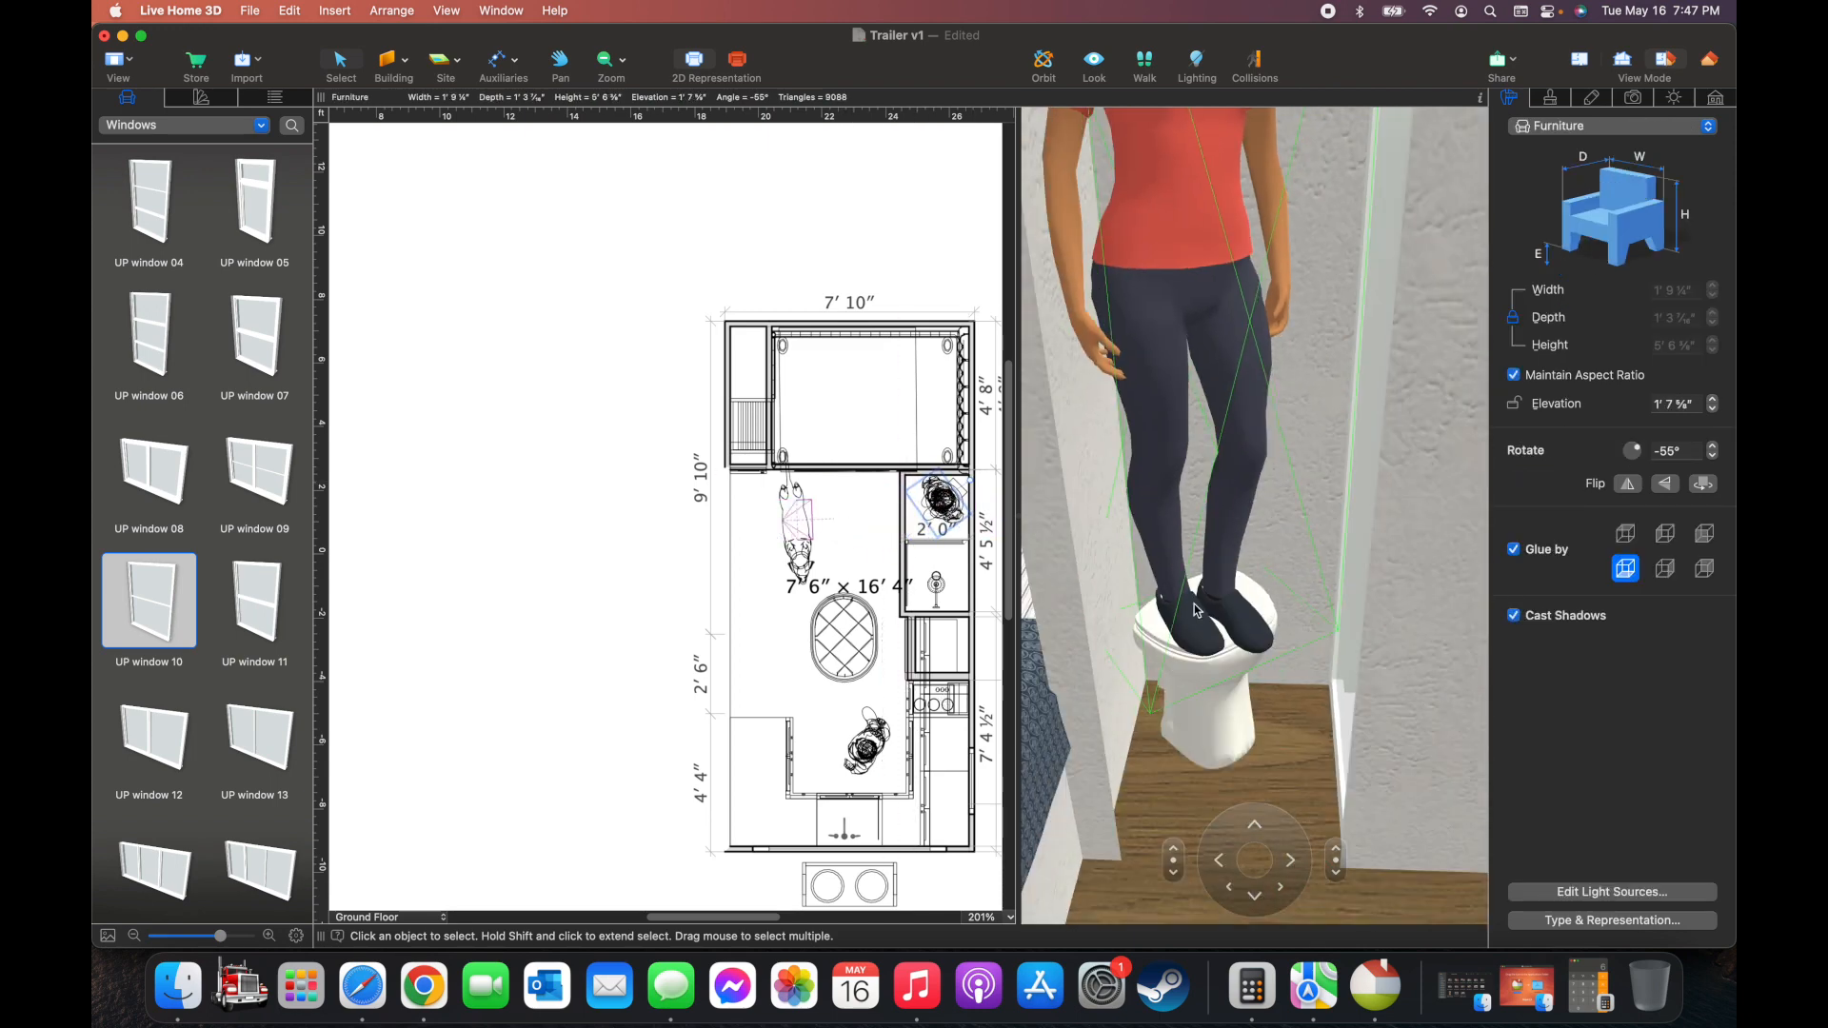
pyautogui.click(1255, 825)
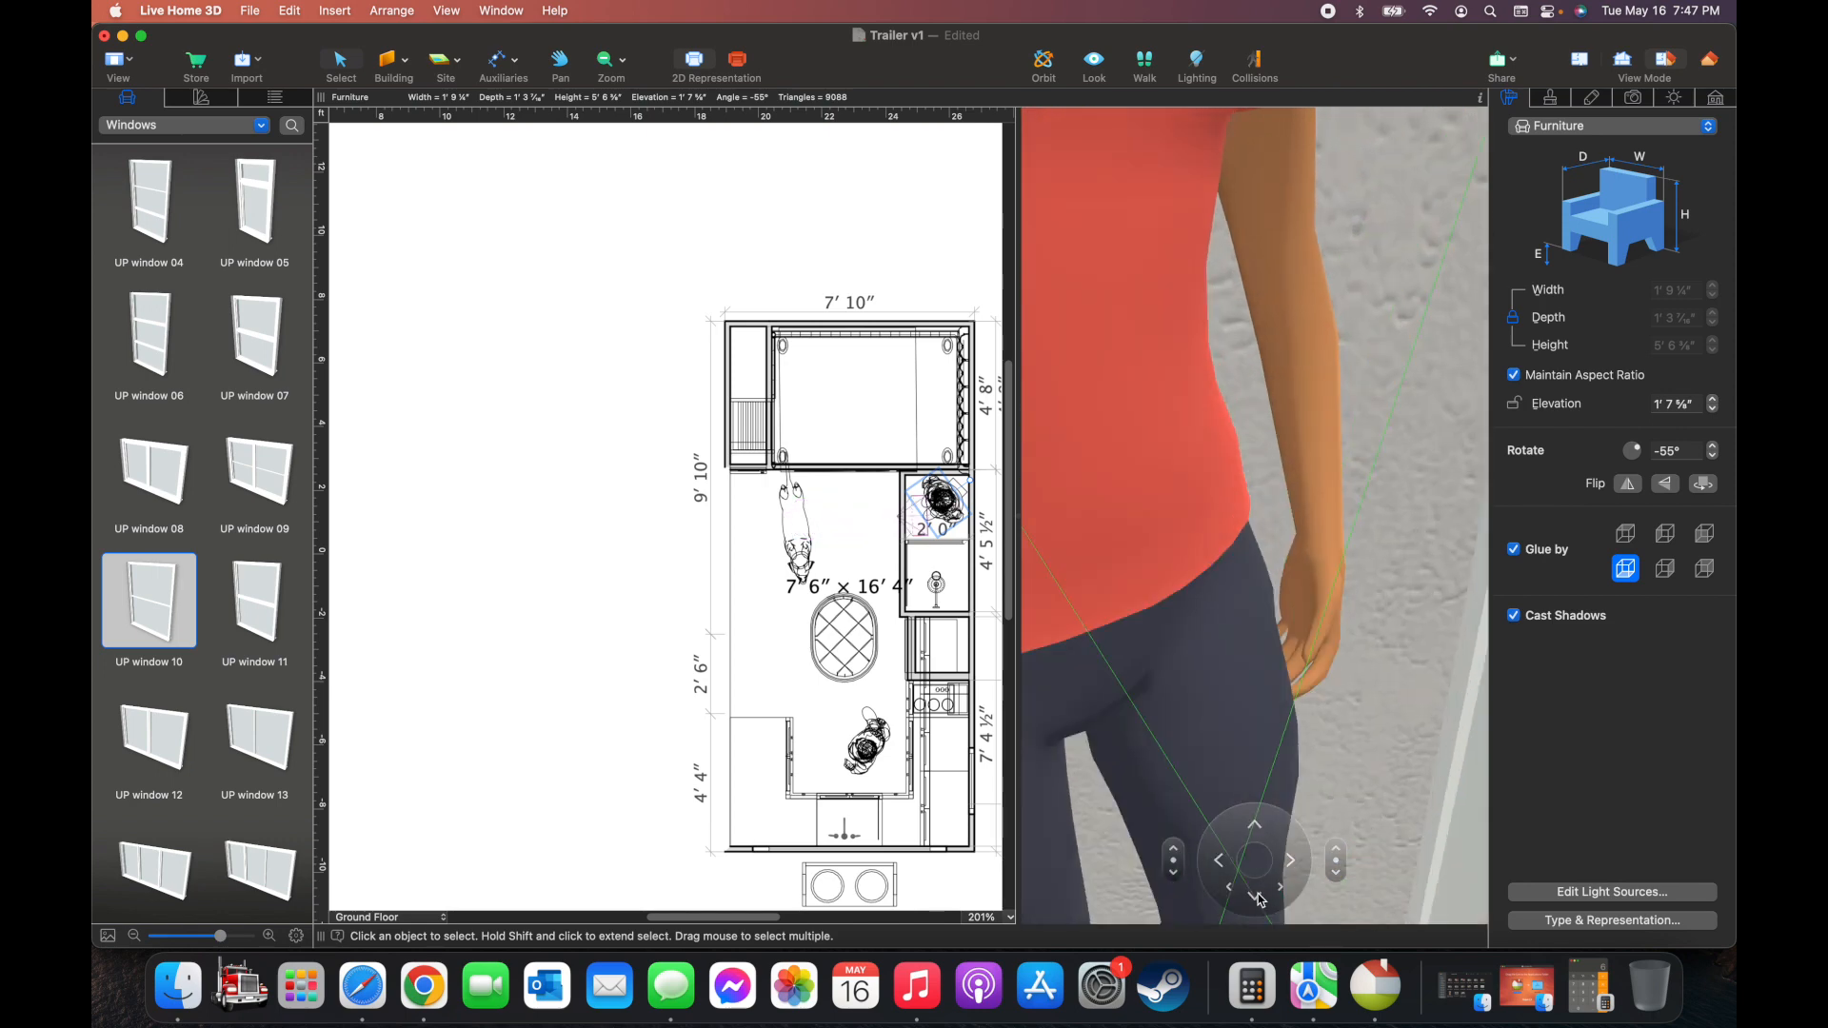
pyautogui.click(1255, 898)
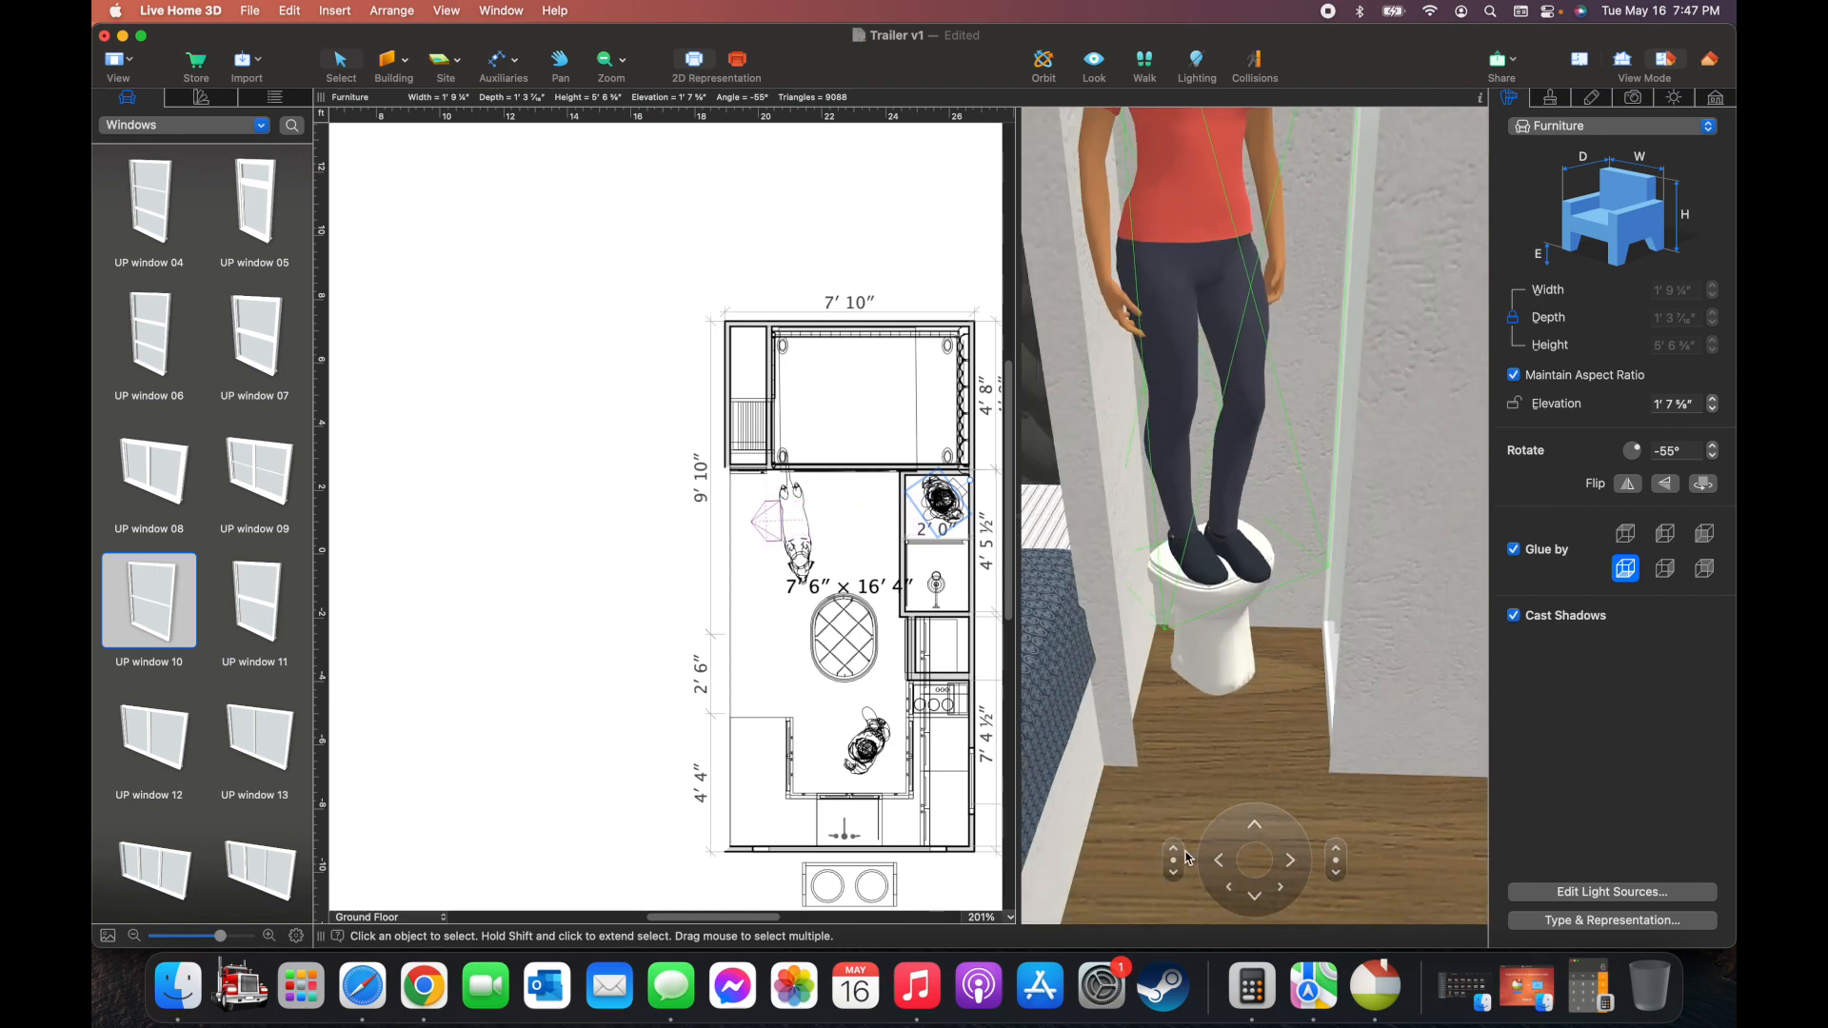
pyautogui.click(1174, 850)
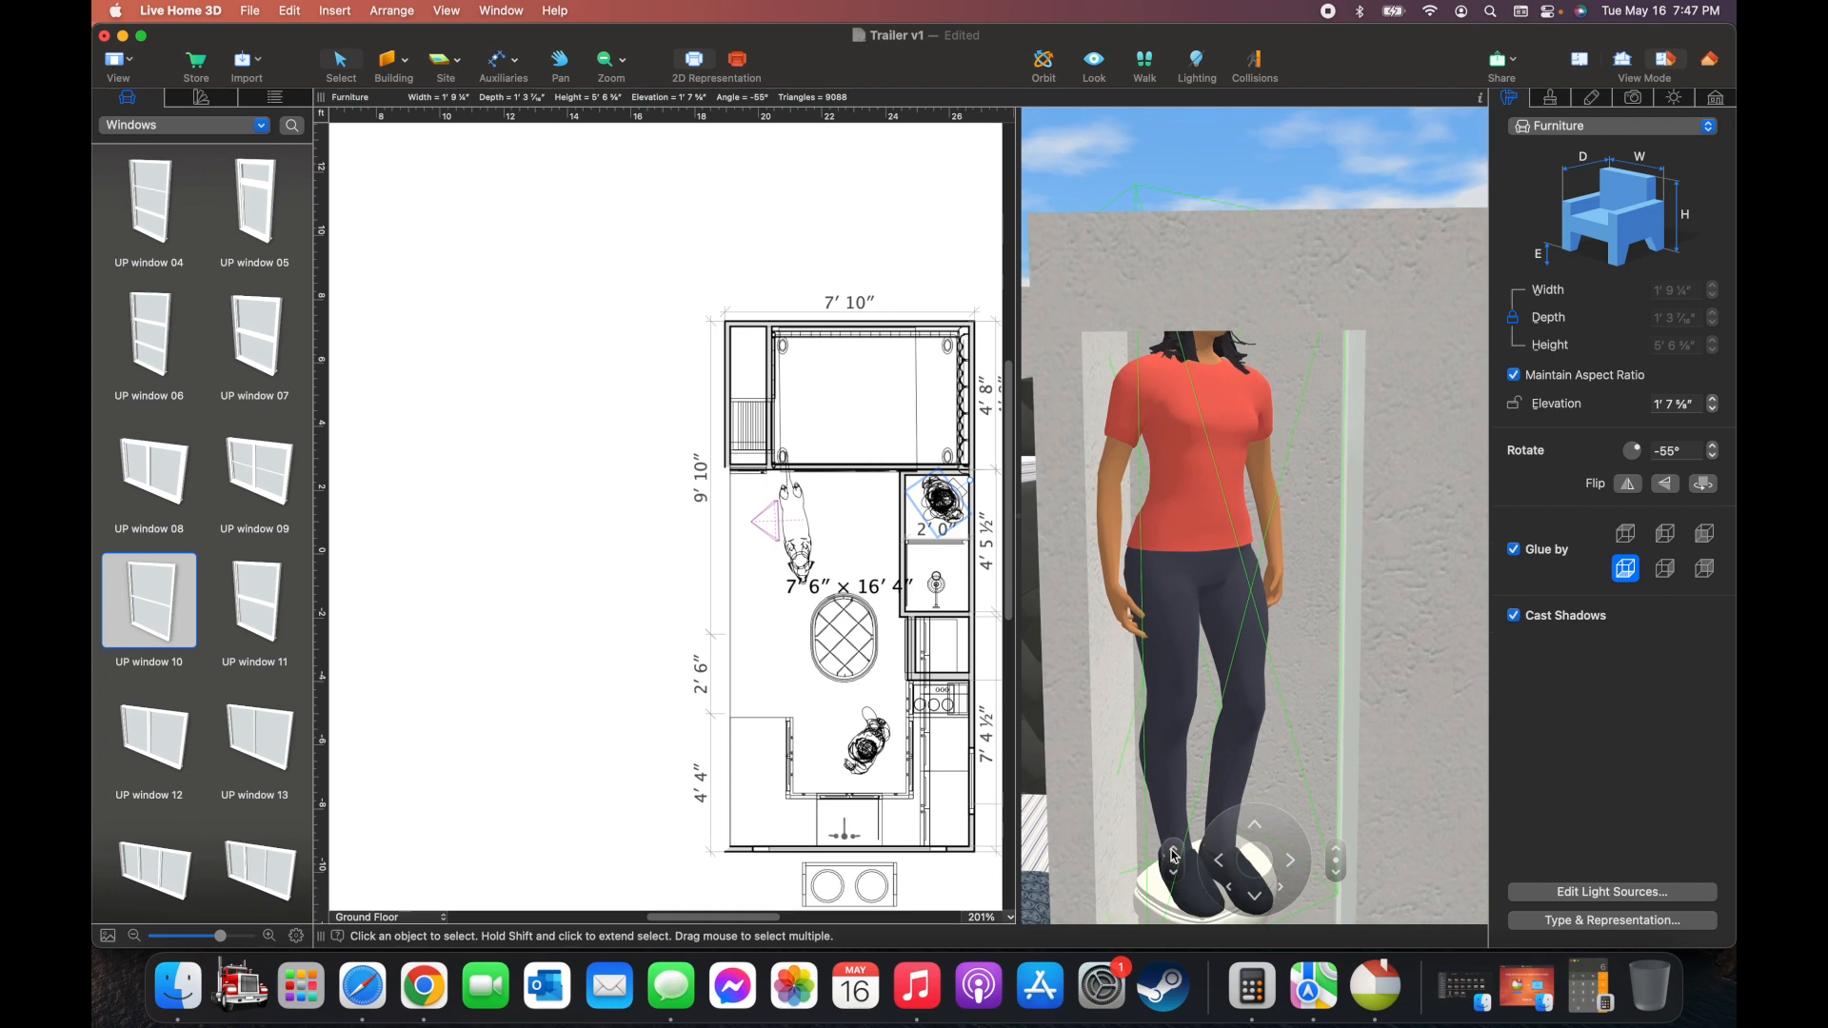
pyautogui.click(1176, 876)
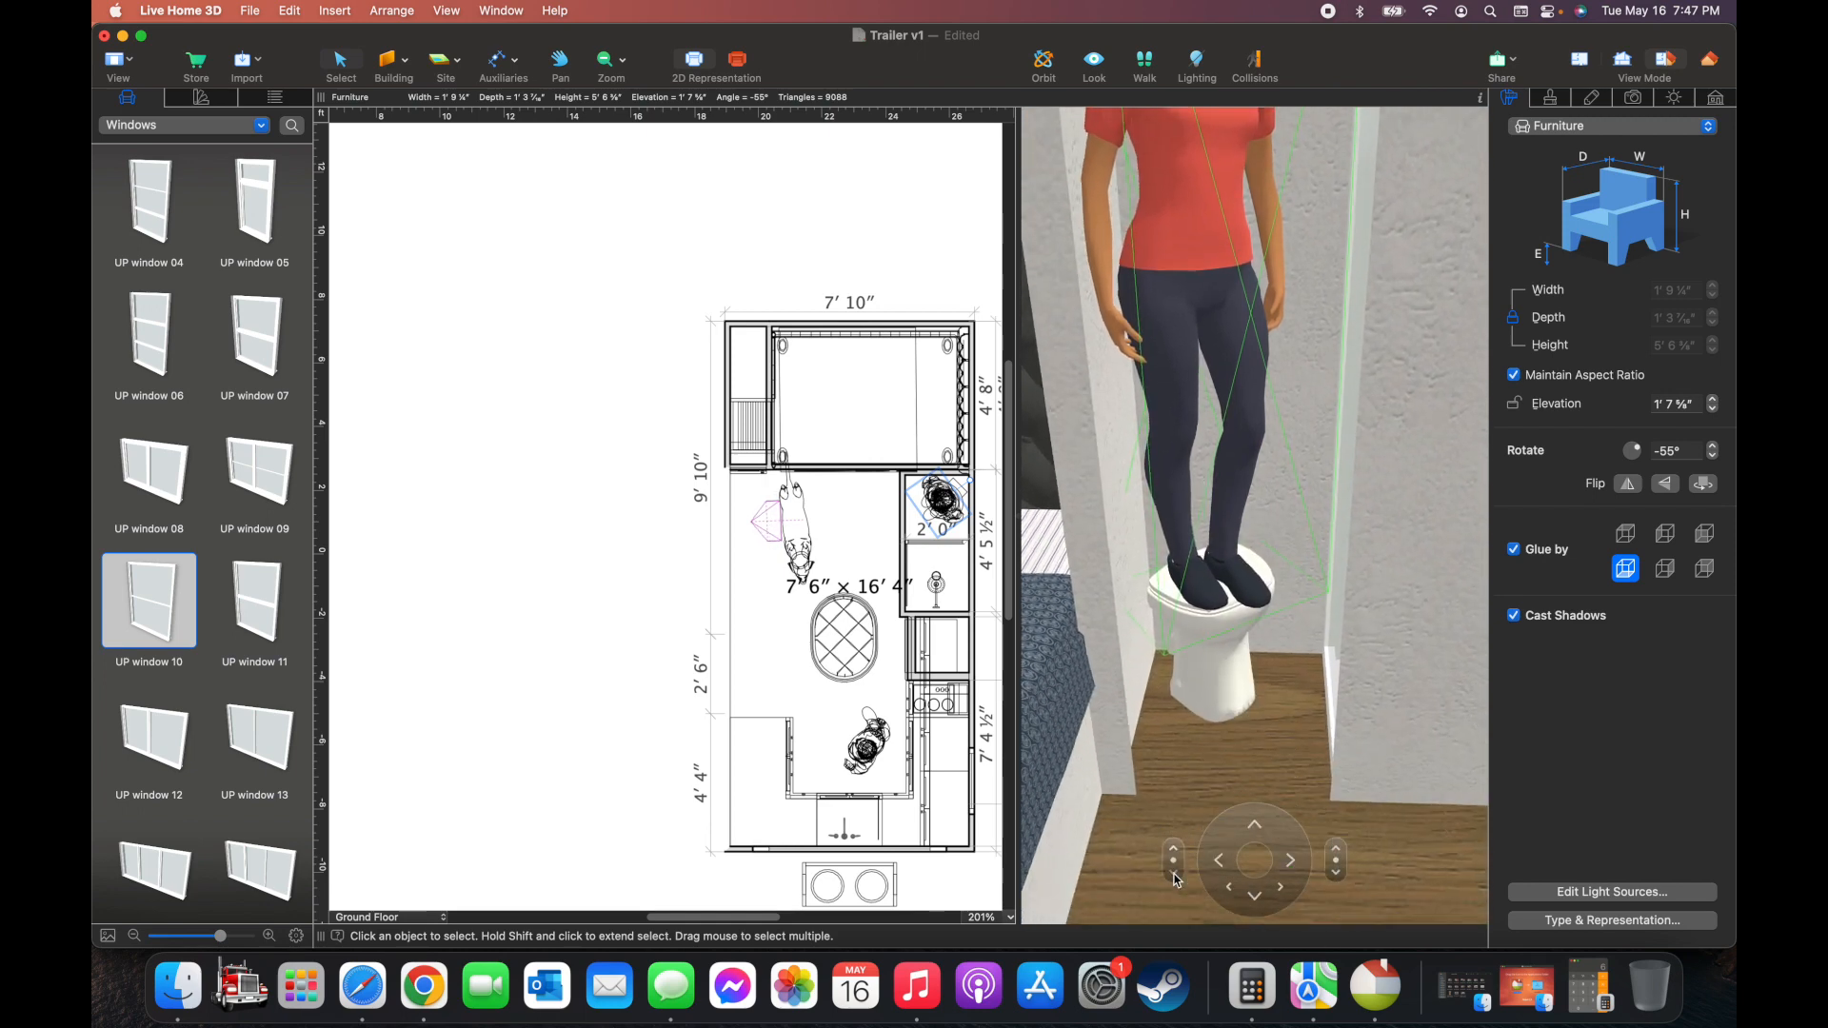
pyautogui.click(1177, 878)
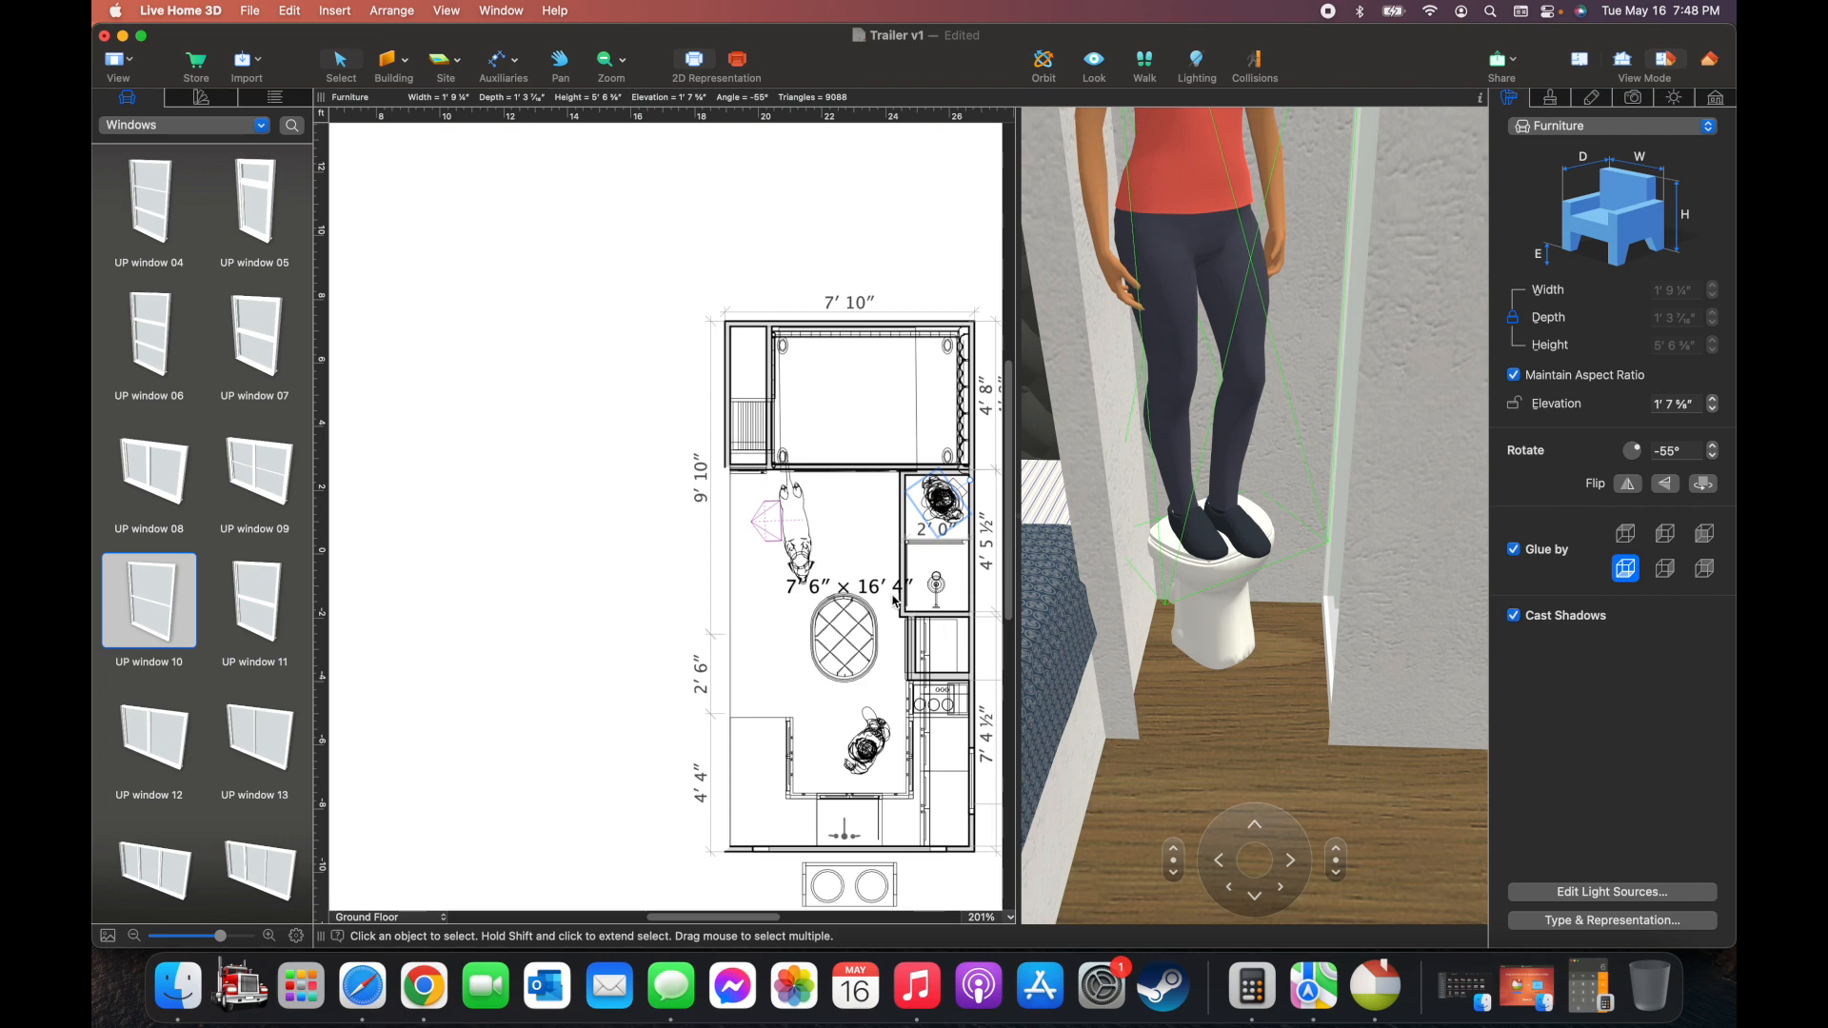
# Move the woman from the toilet into the shower and view her in 3D from the bed side
pyautogui.moveTo(953, 505)
pyautogui.mouseDown()
pyautogui.moveTo(855, 517)
pyautogui.moveTo(938, 573)
pyautogui.mouseUp()
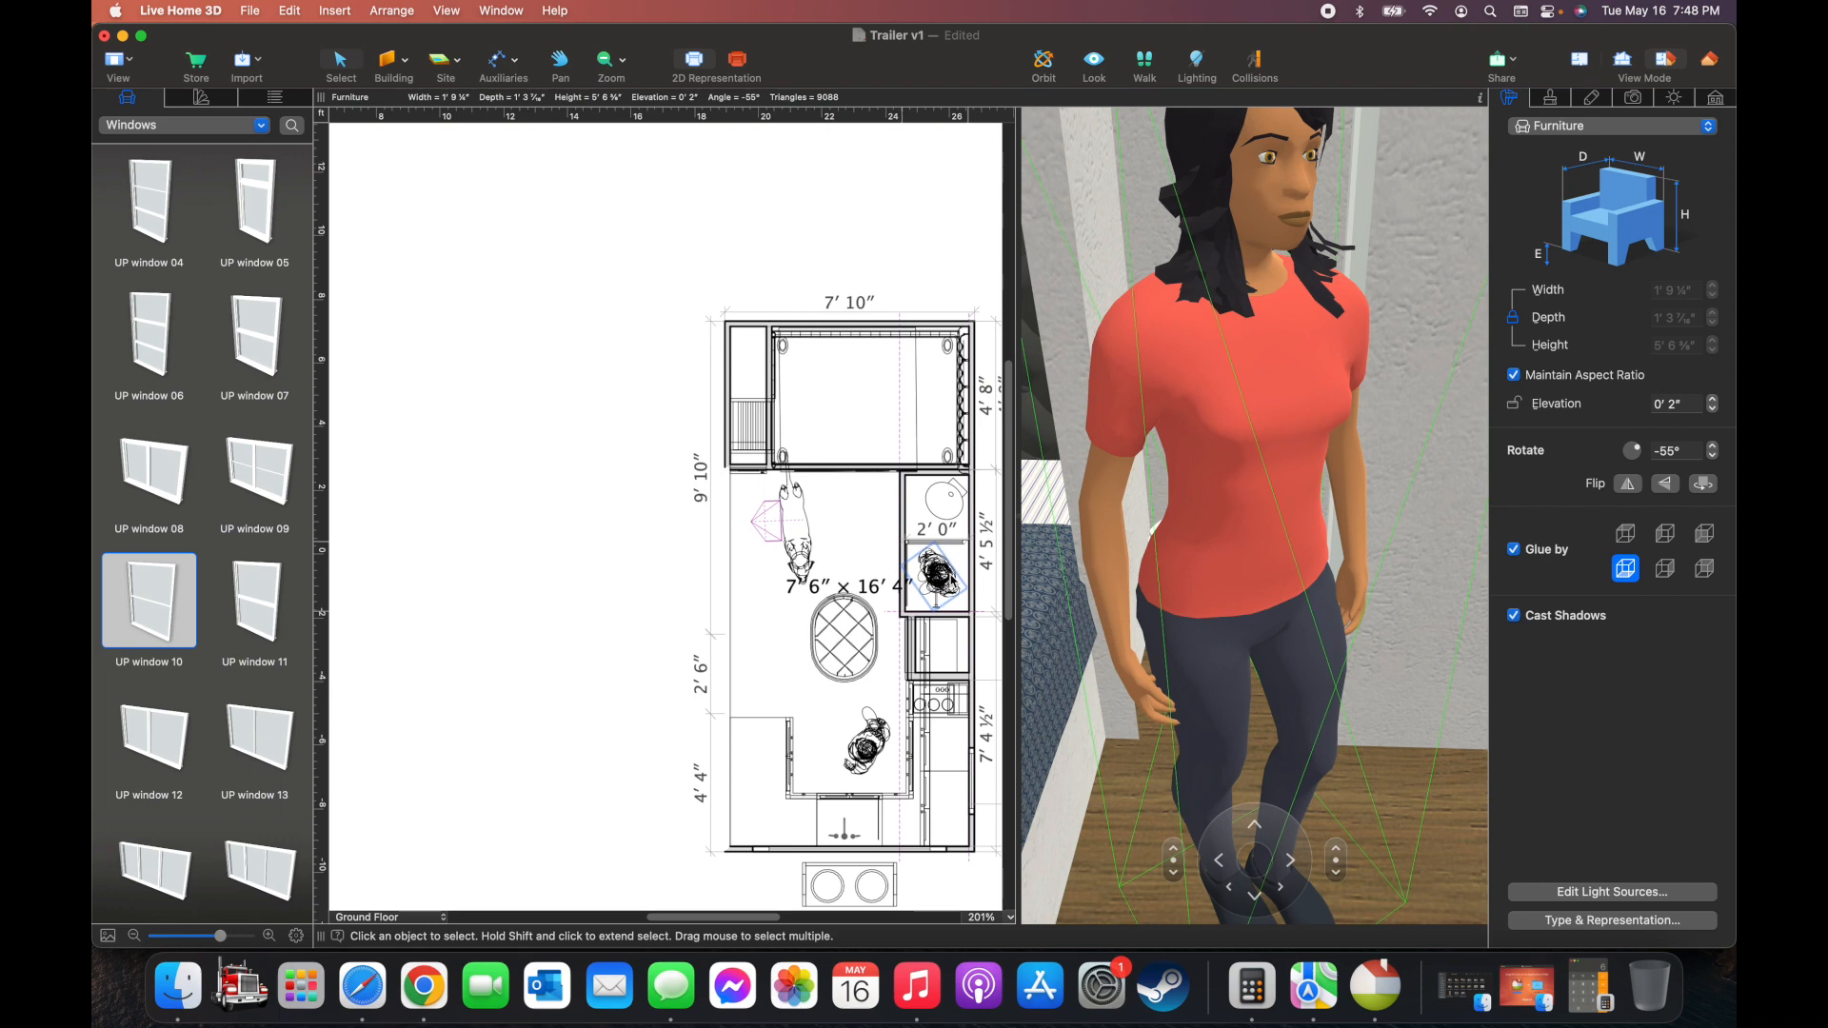
pyautogui.moveTo(1371, 724); pyautogui.dragTo(1169, 855)
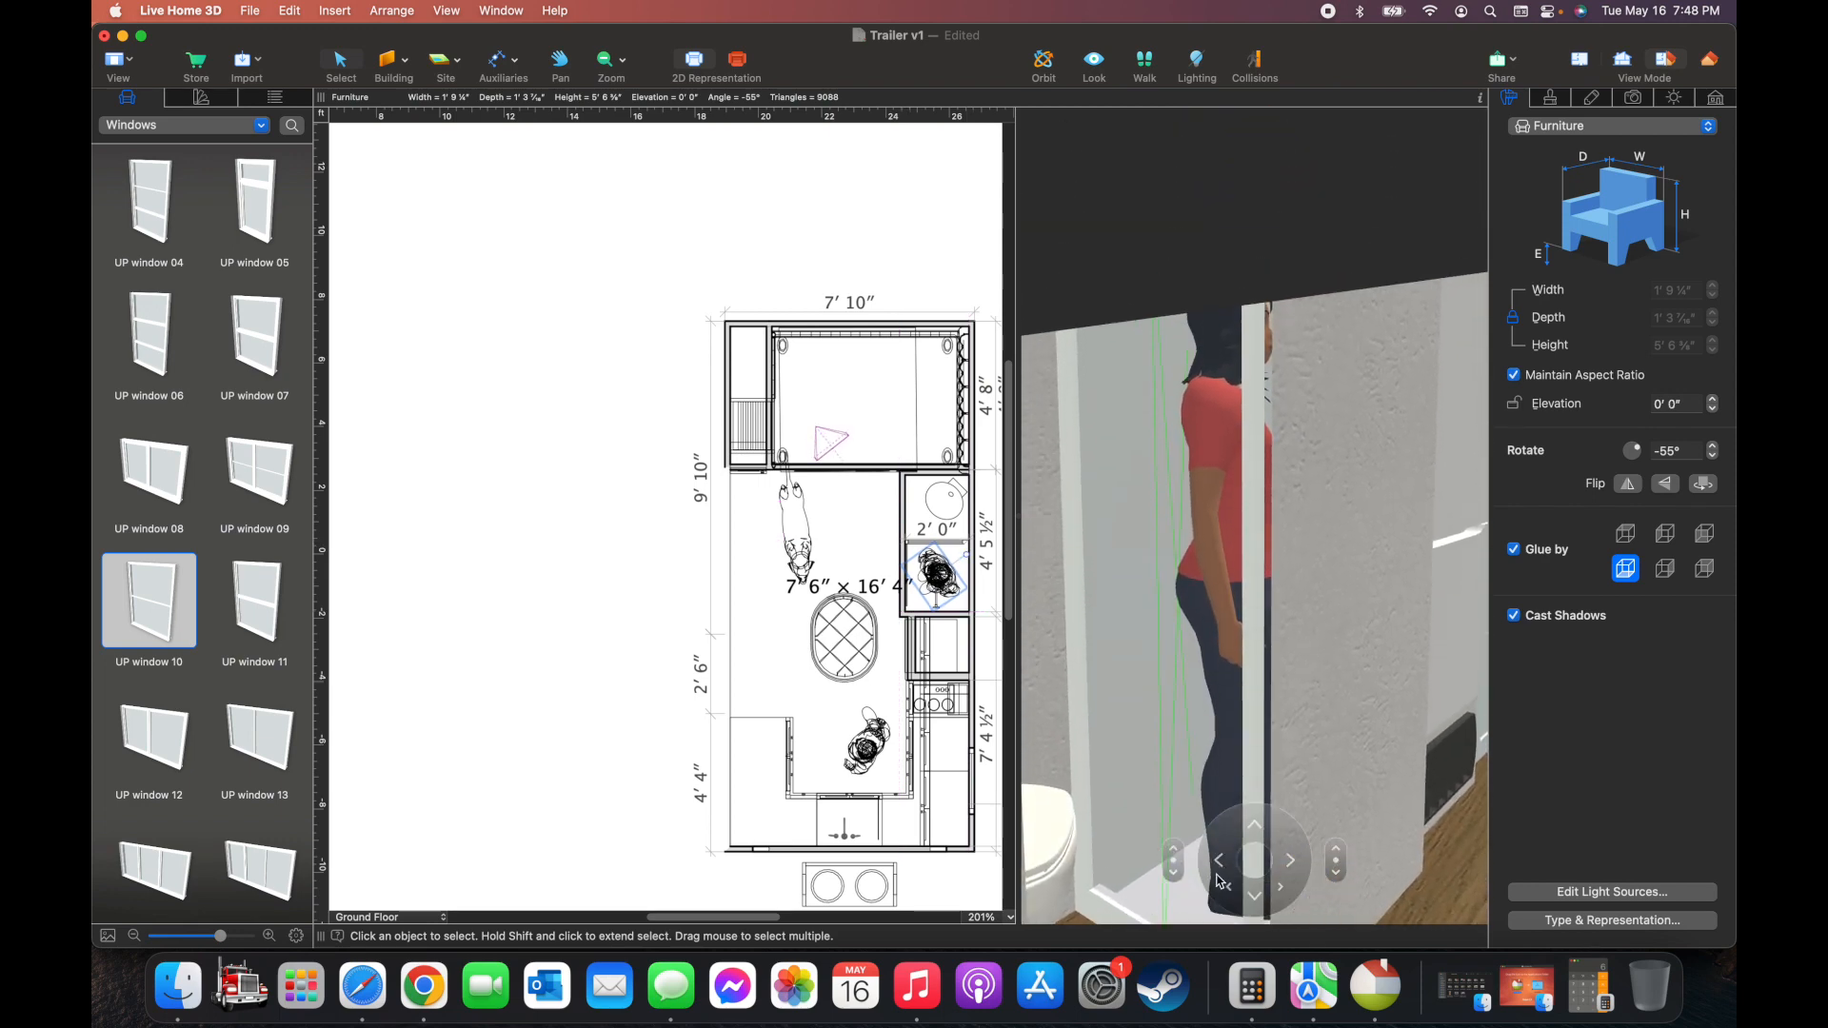
pyautogui.click(1254, 896)
pyautogui.click(1256, 831)
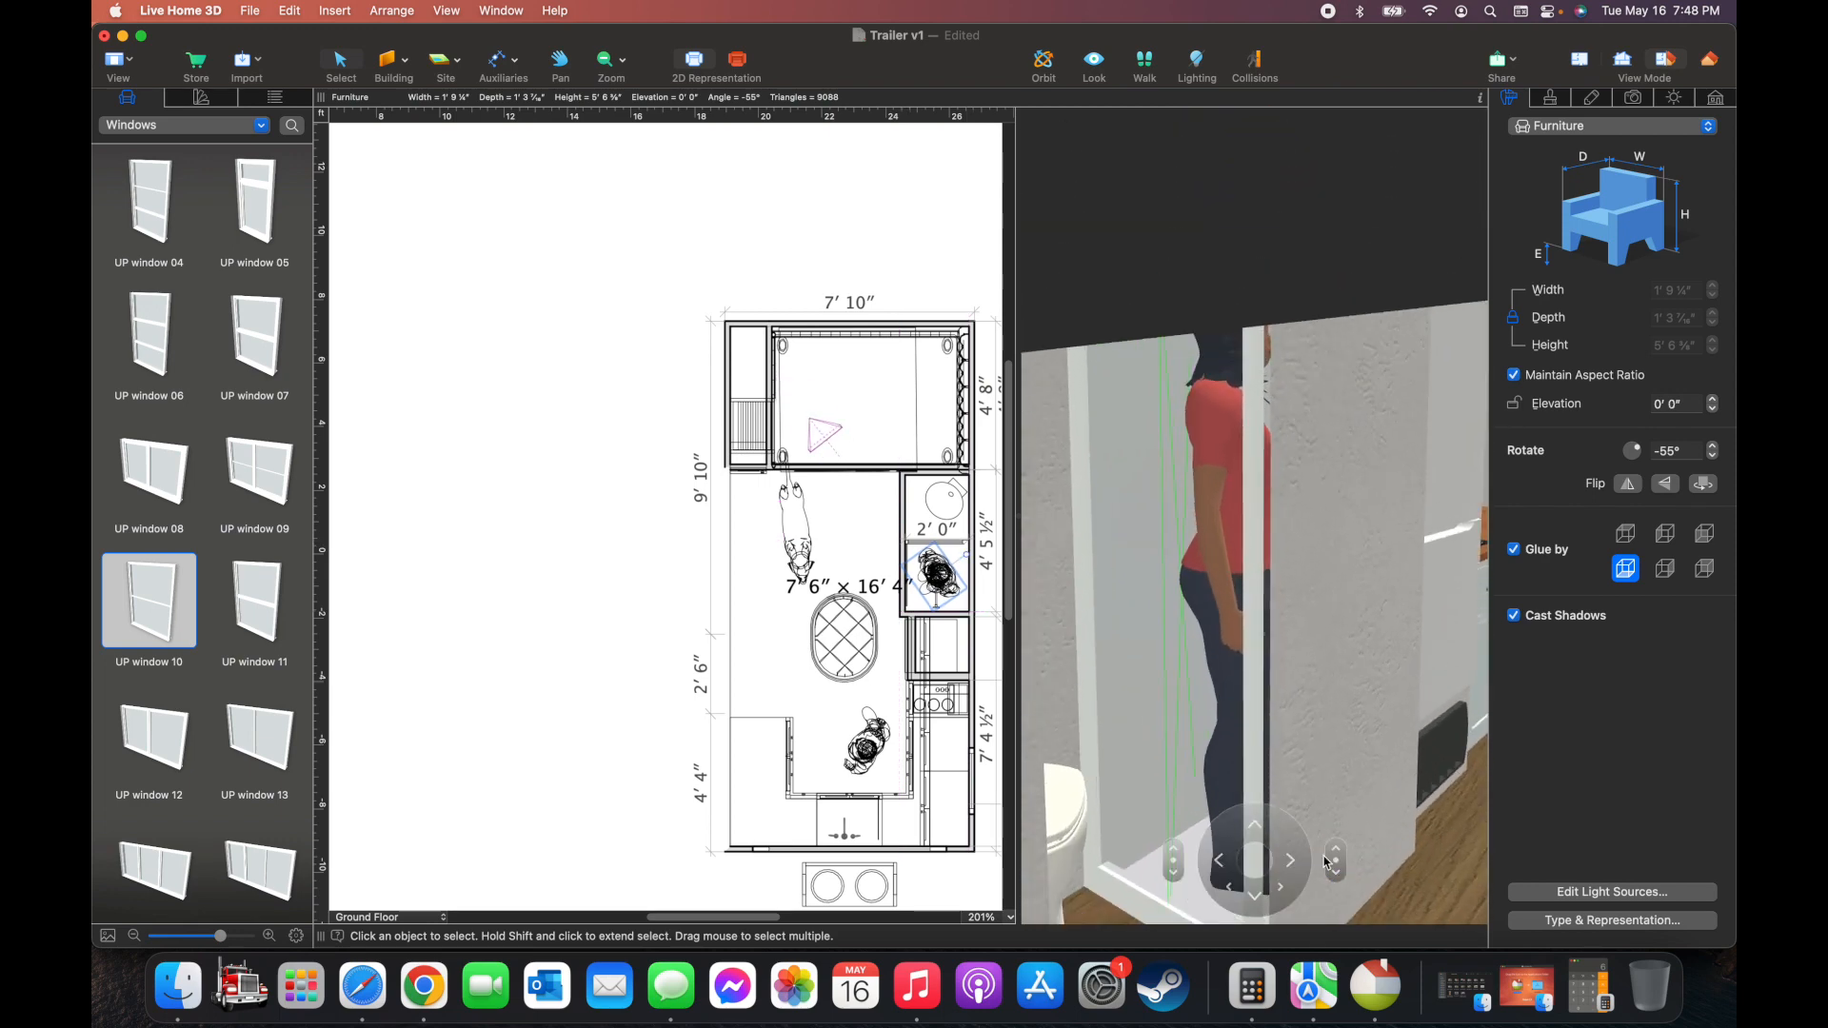
pyautogui.click(1336, 871)
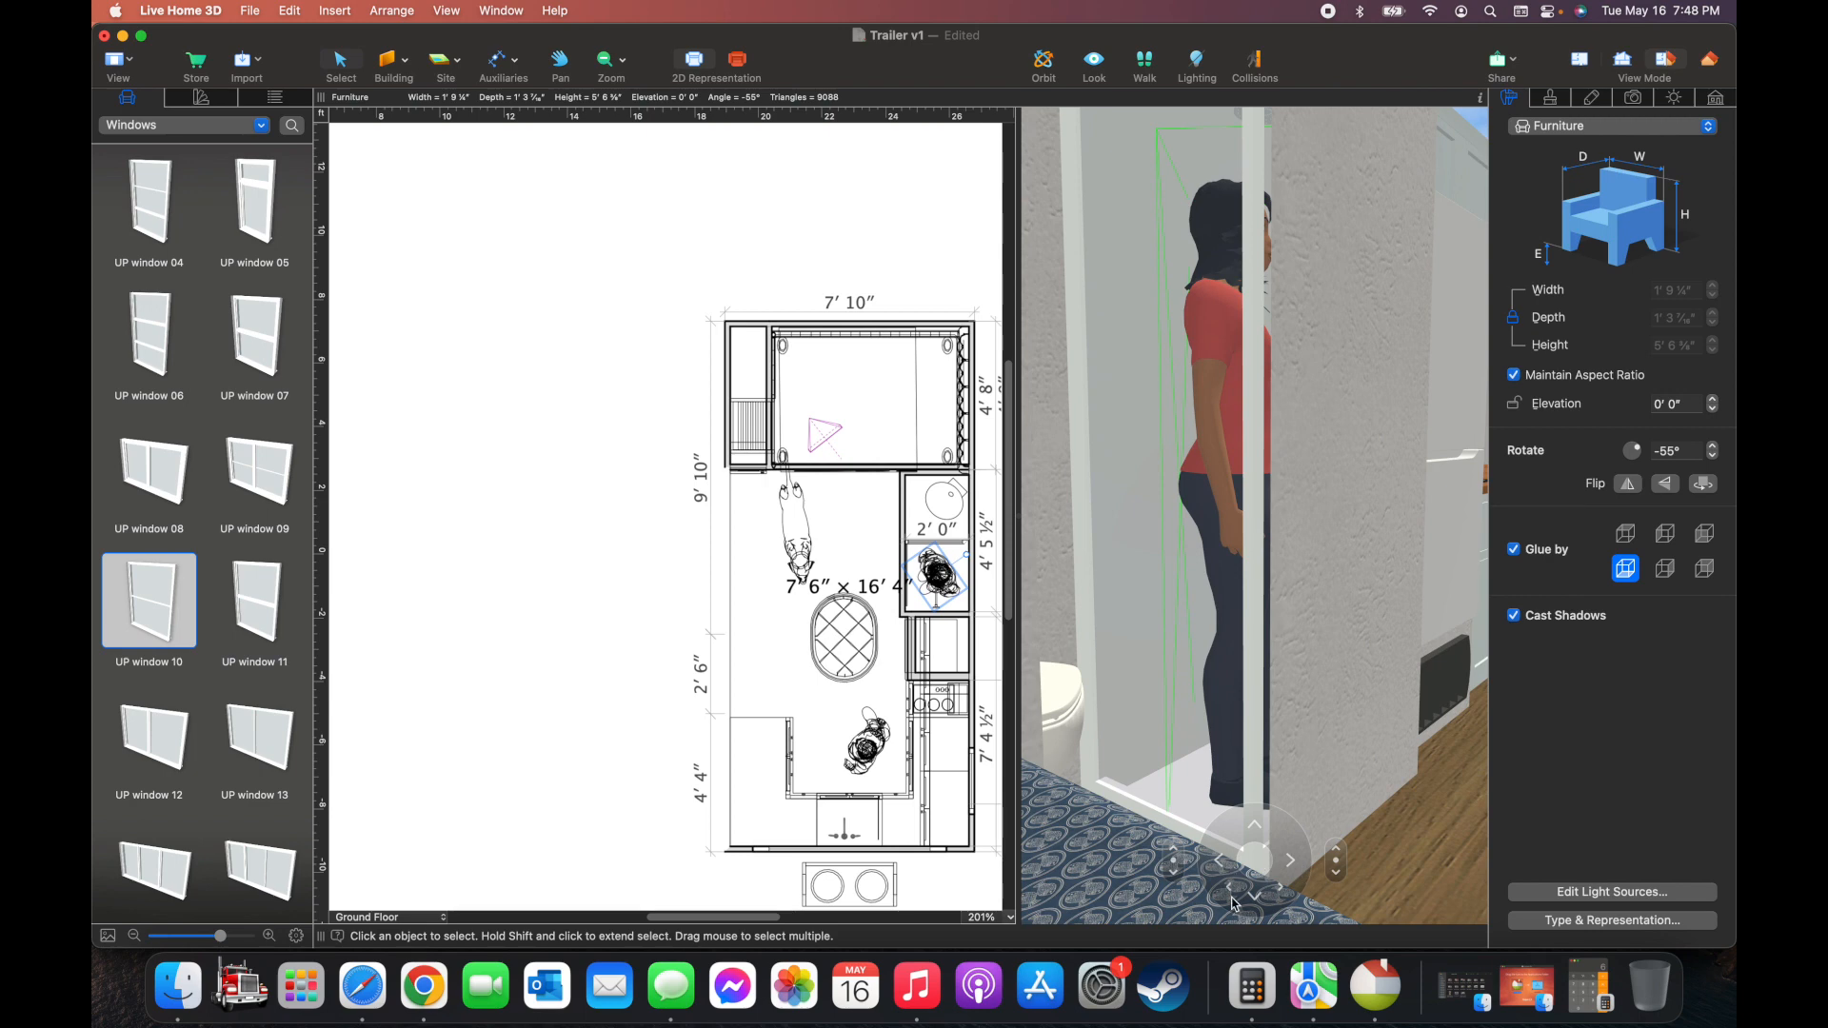
pyautogui.click(1235, 897)
pyautogui.click(1291, 861)
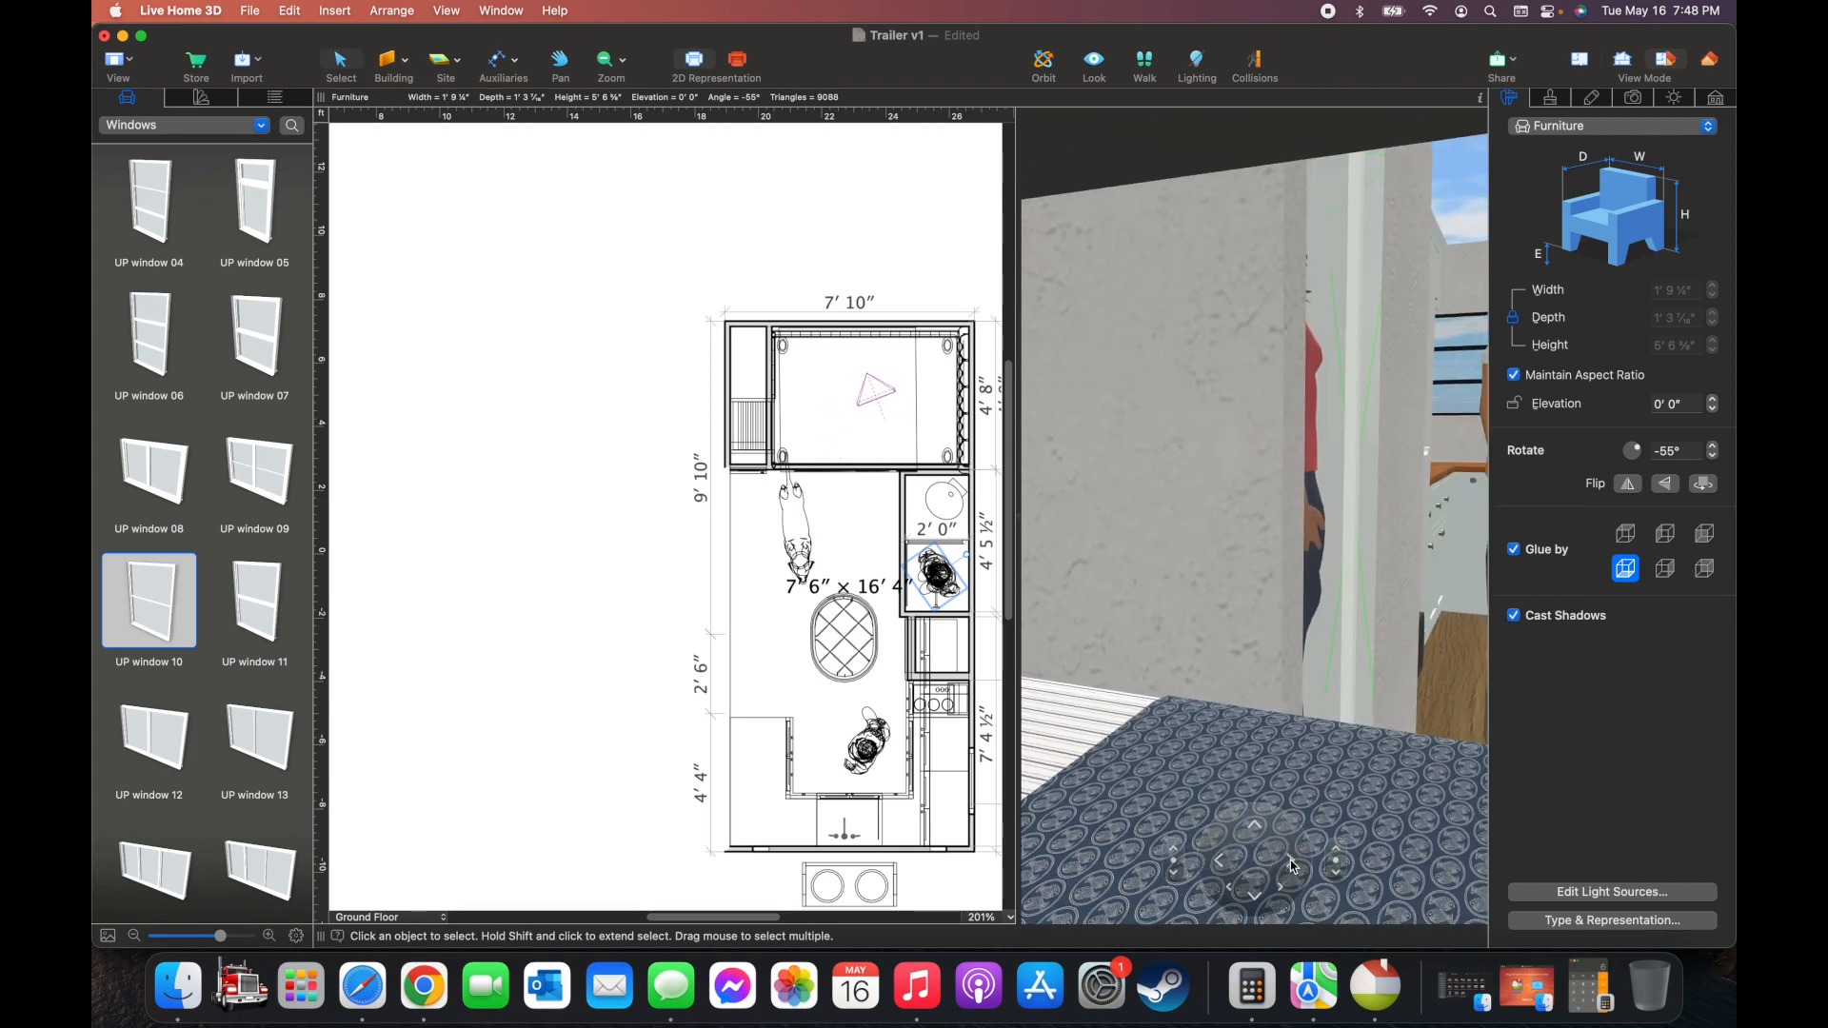
# Make the wall between the bed and the toilet invisible and view the woman in the shower through the opening
pyautogui.click(940, 474)
pyautogui.rightClick(939, 472)
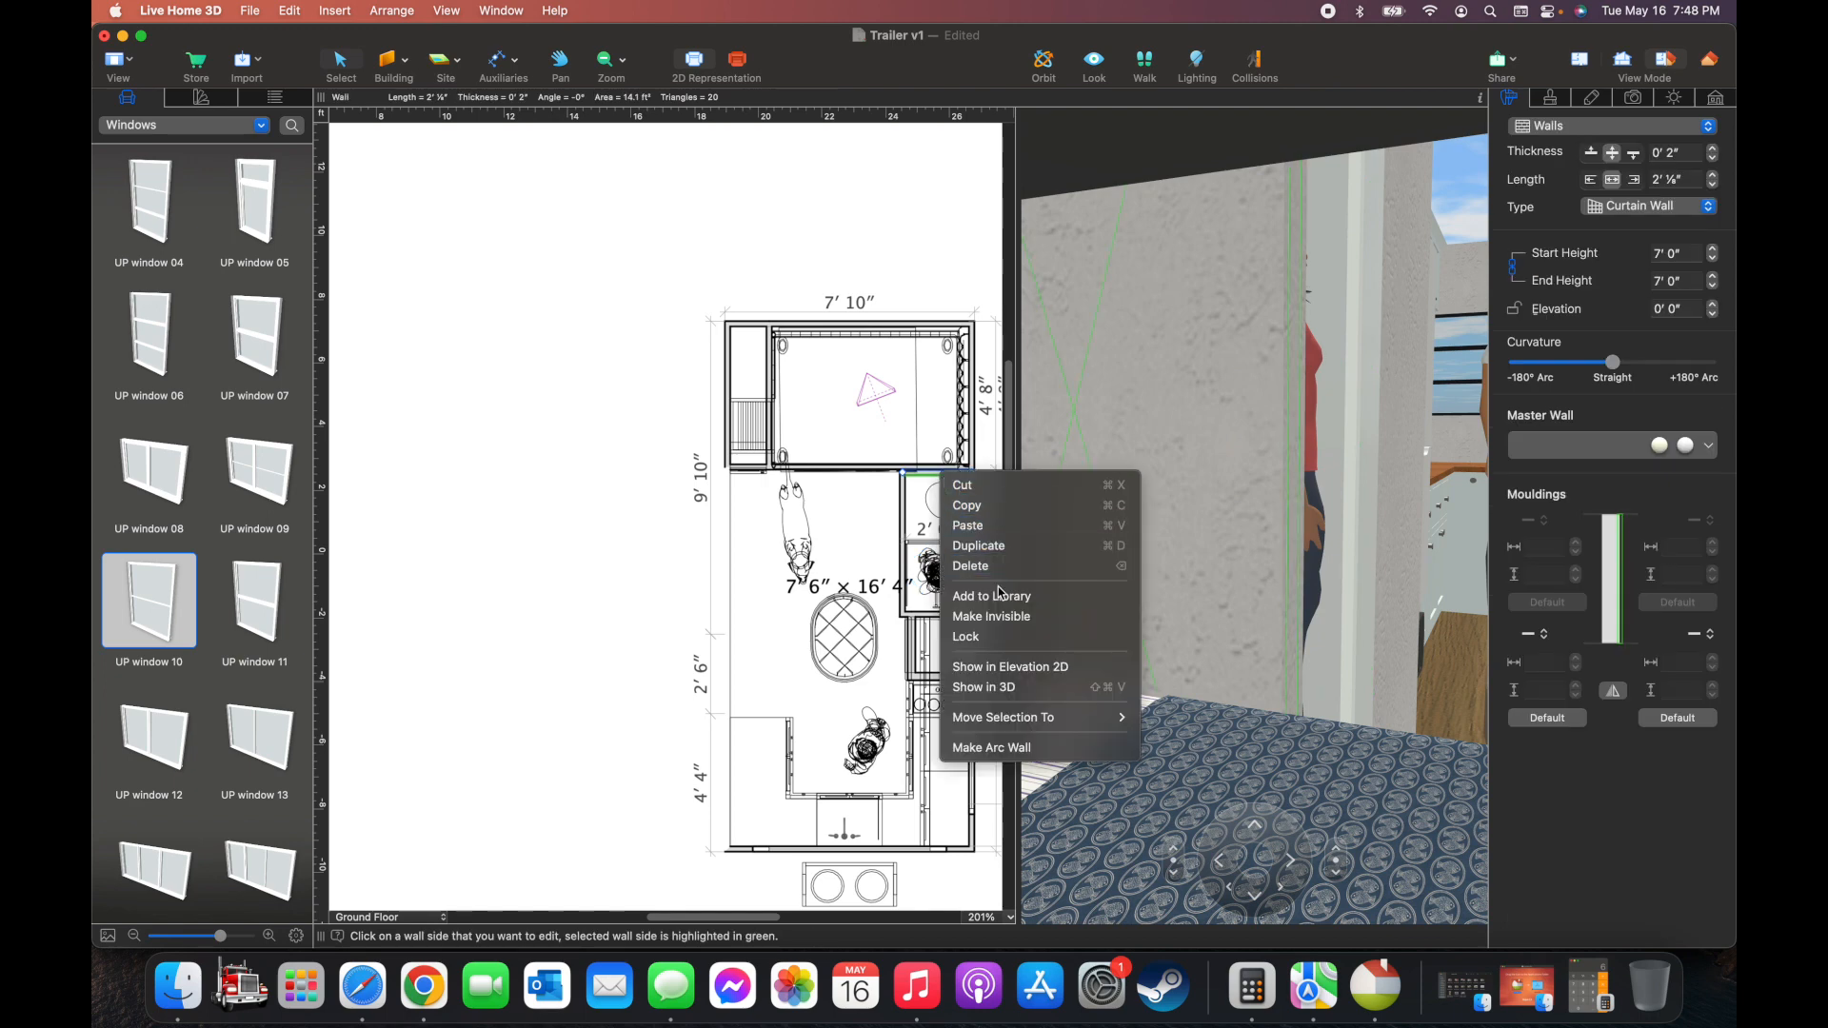
pyautogui.click(991, 616)
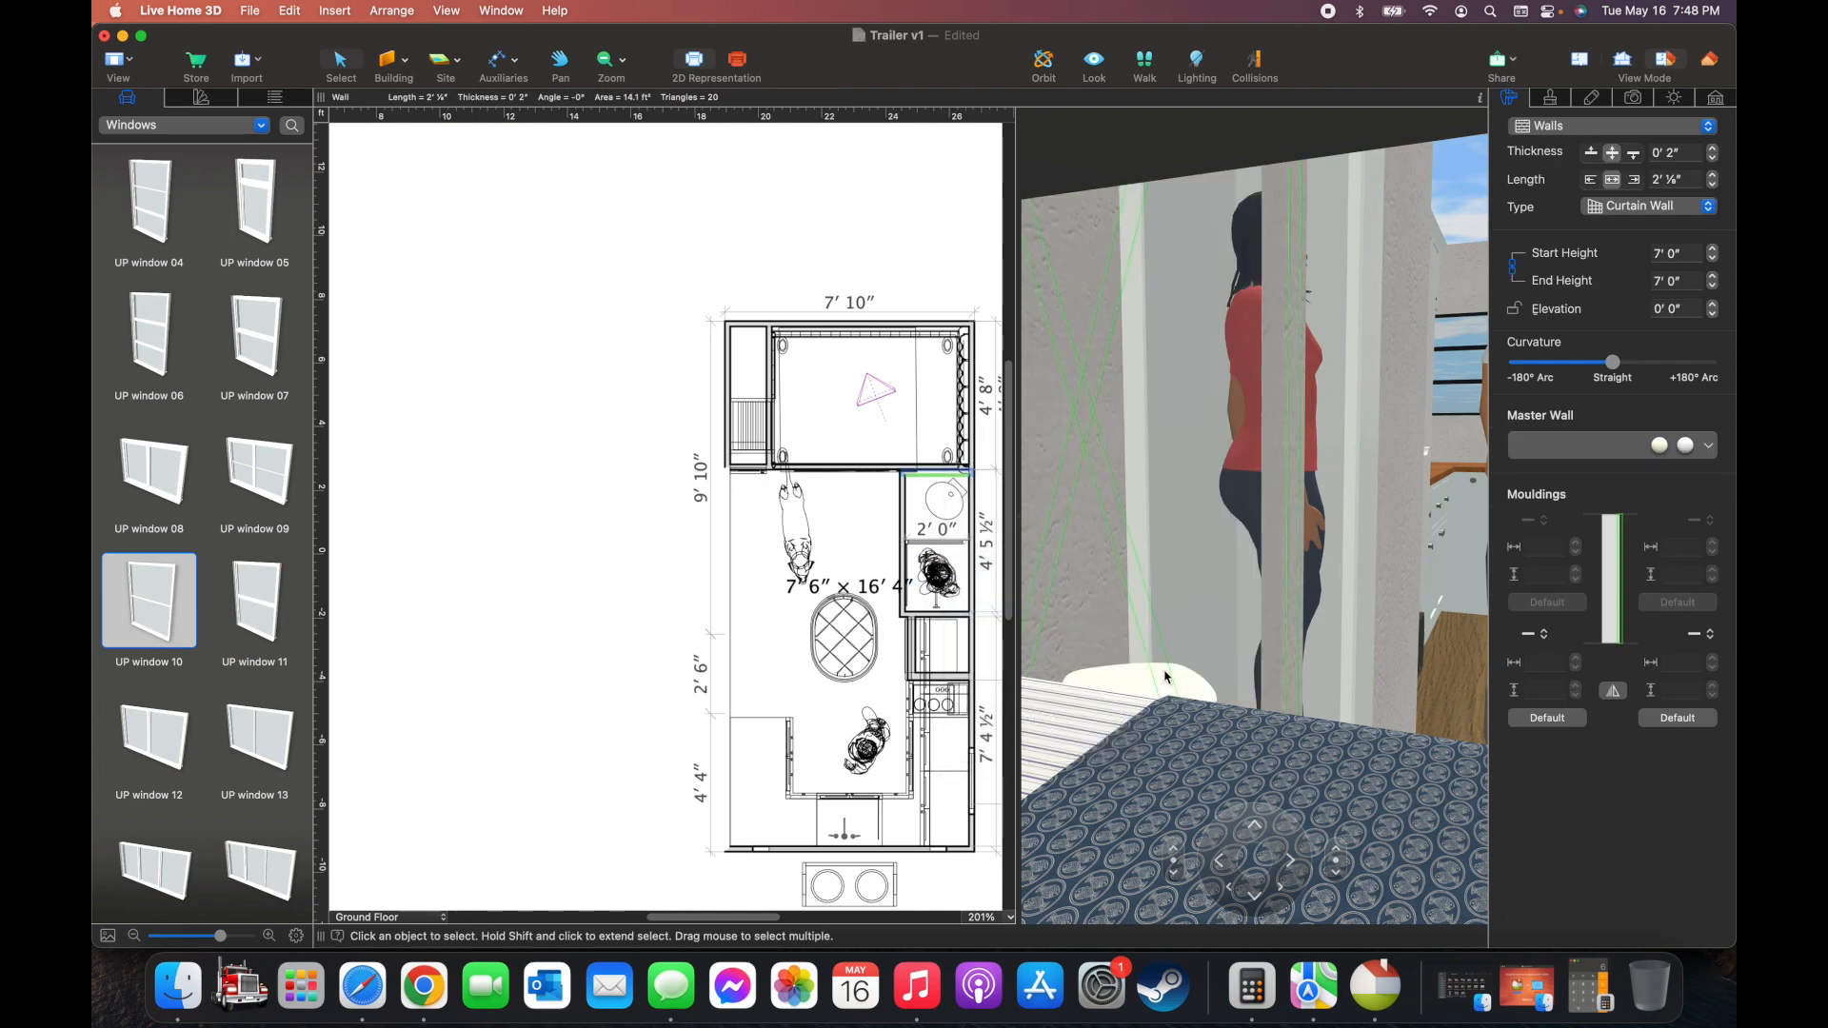
pyautogui.scroll(3, 1168, 678)
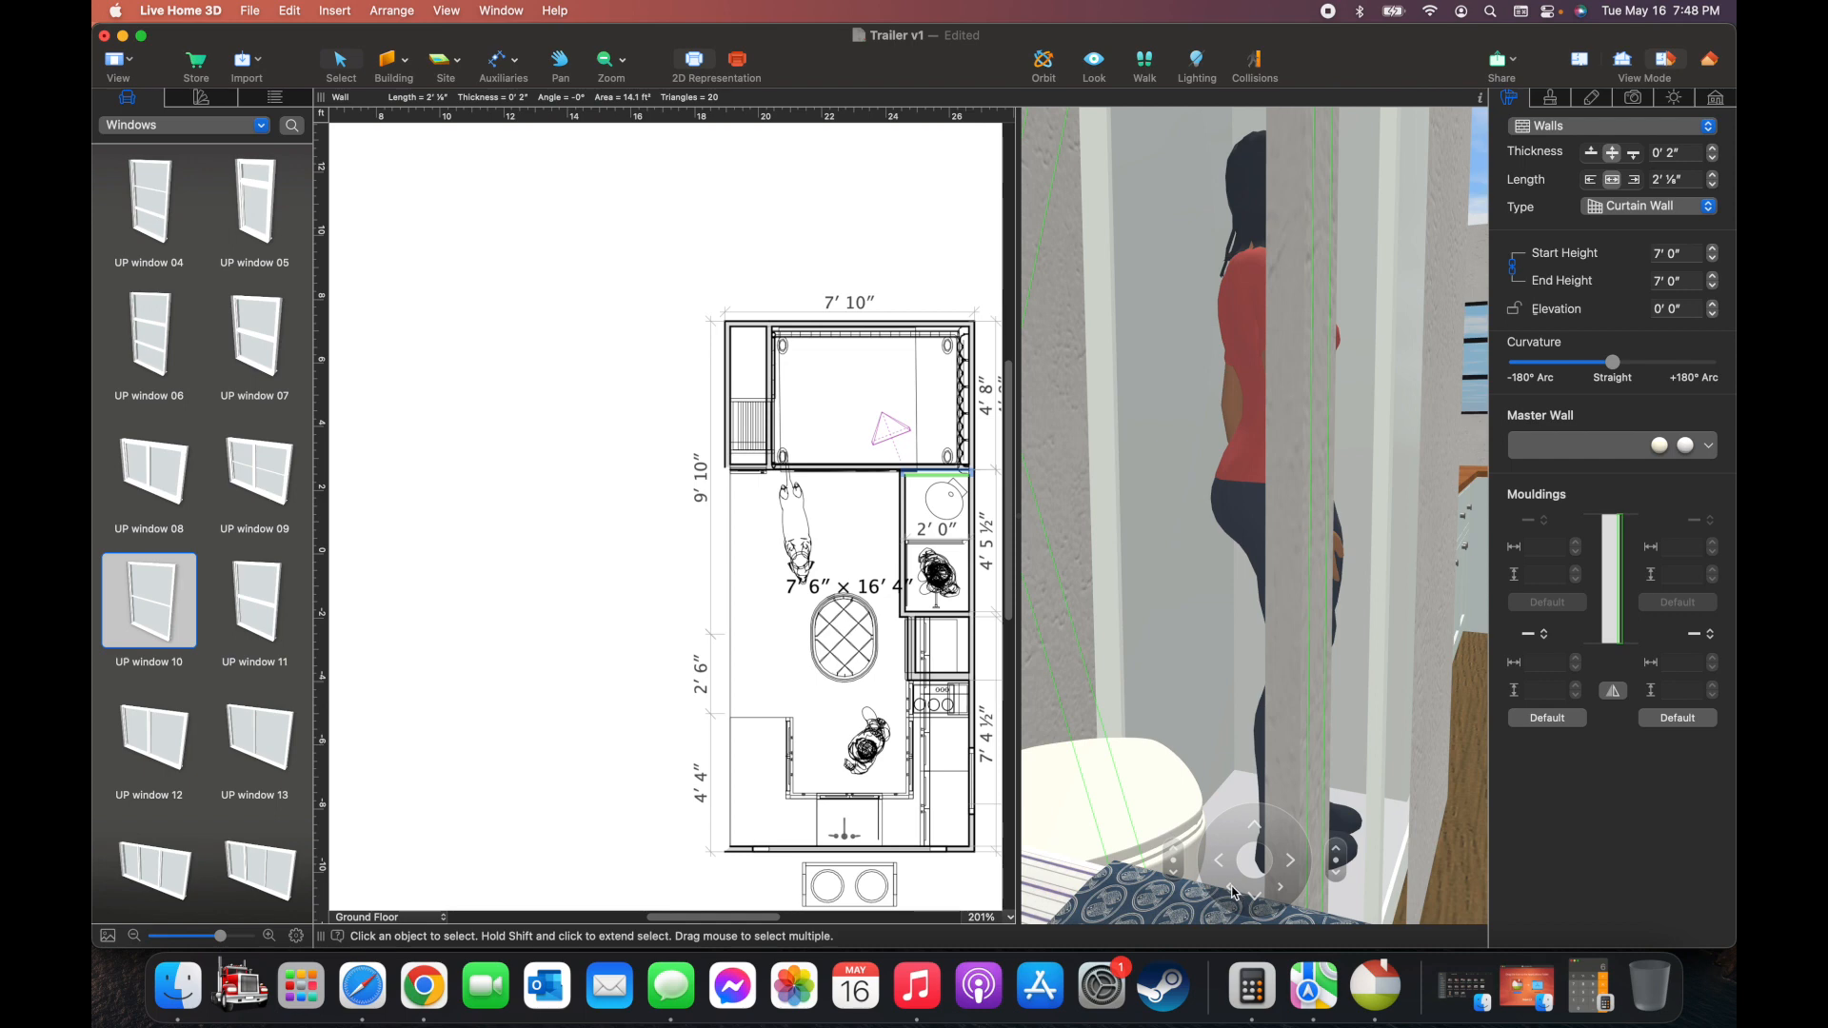
pyautogui.click(1253, 900)
pyautogui.click(1293, 866)
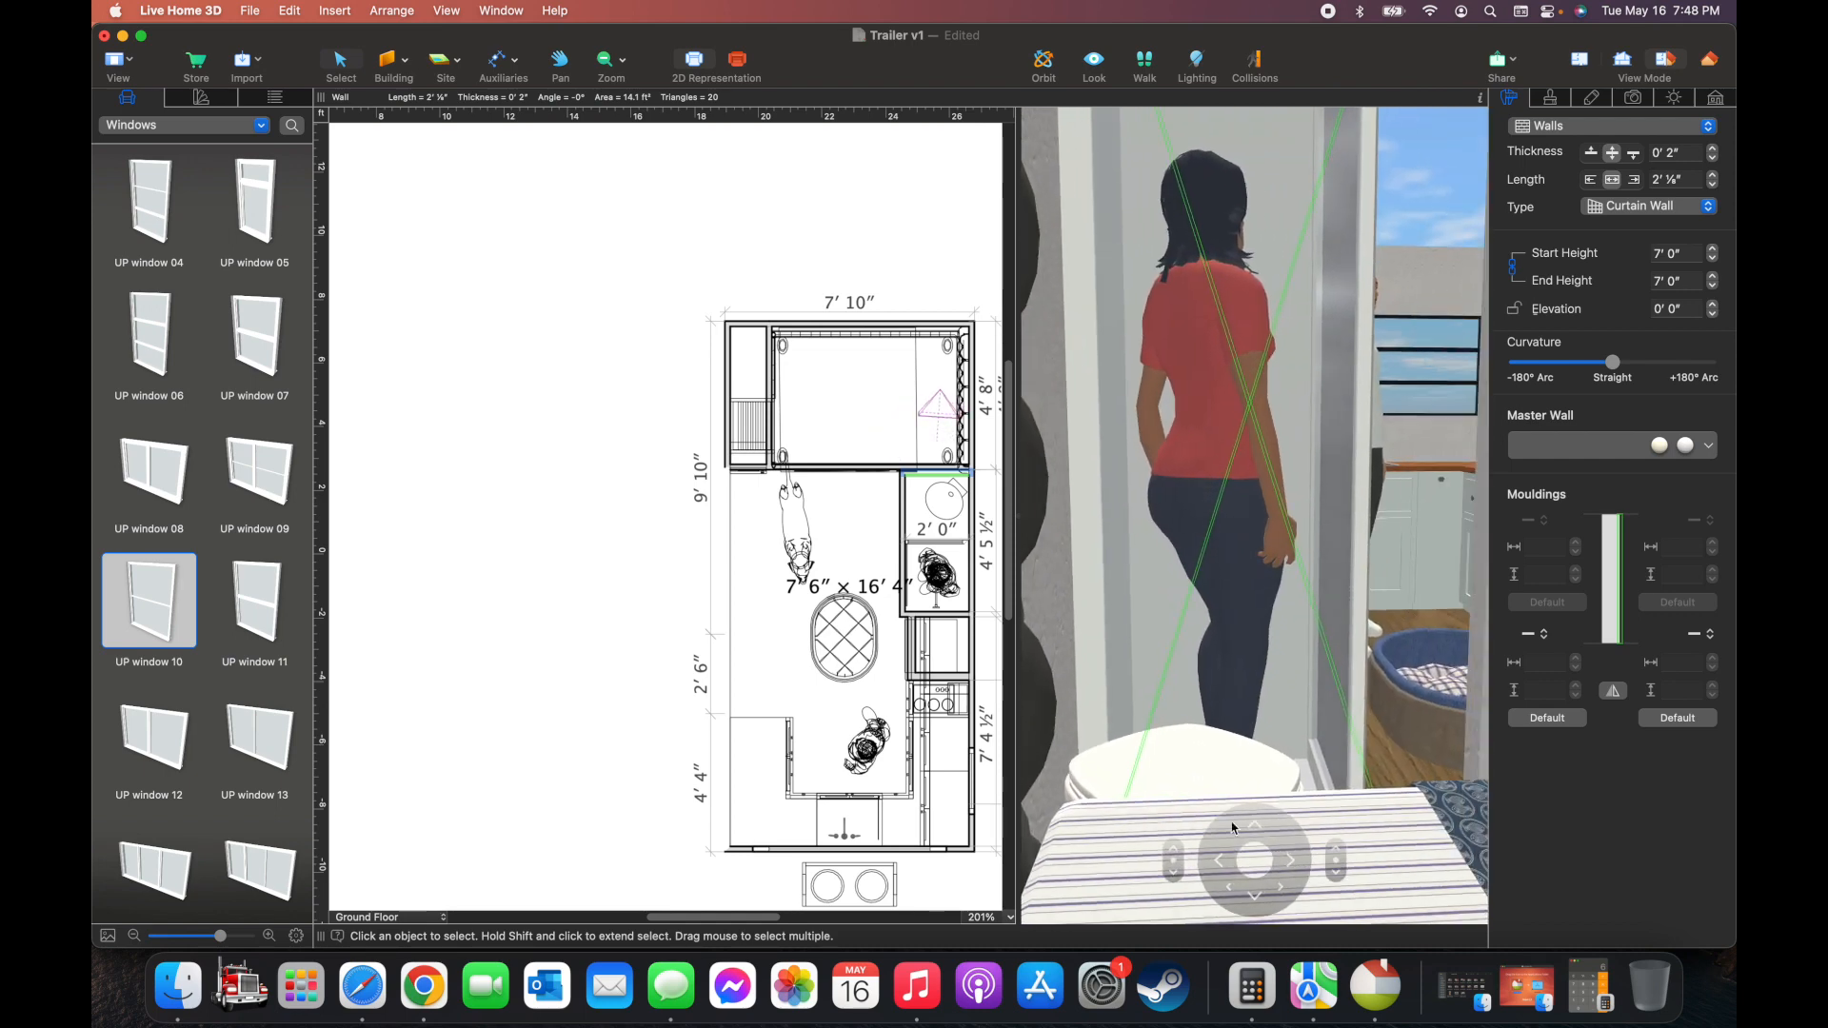
# Rotate the woman in the shower to -95° to try different standing directions
pyautogui.click(972, 568)
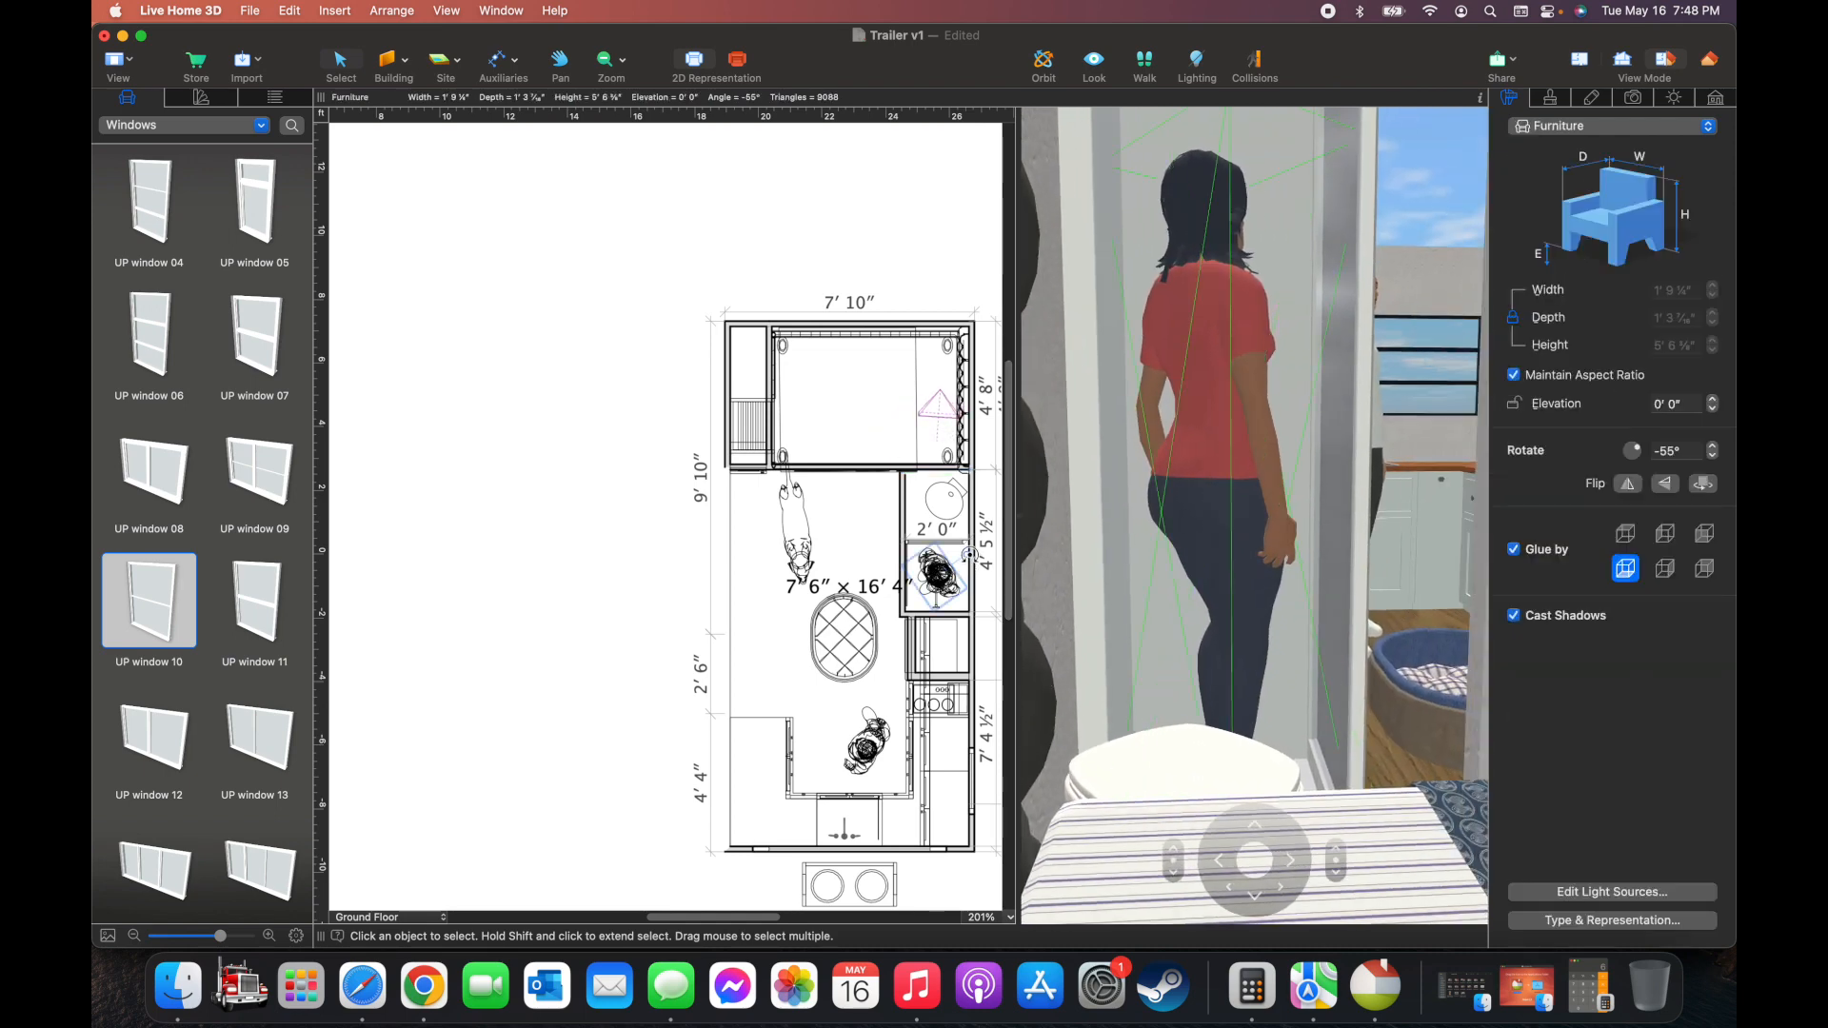
pyautogui.moveTo(971, 569); pyautogui.dragTo(878, 618)
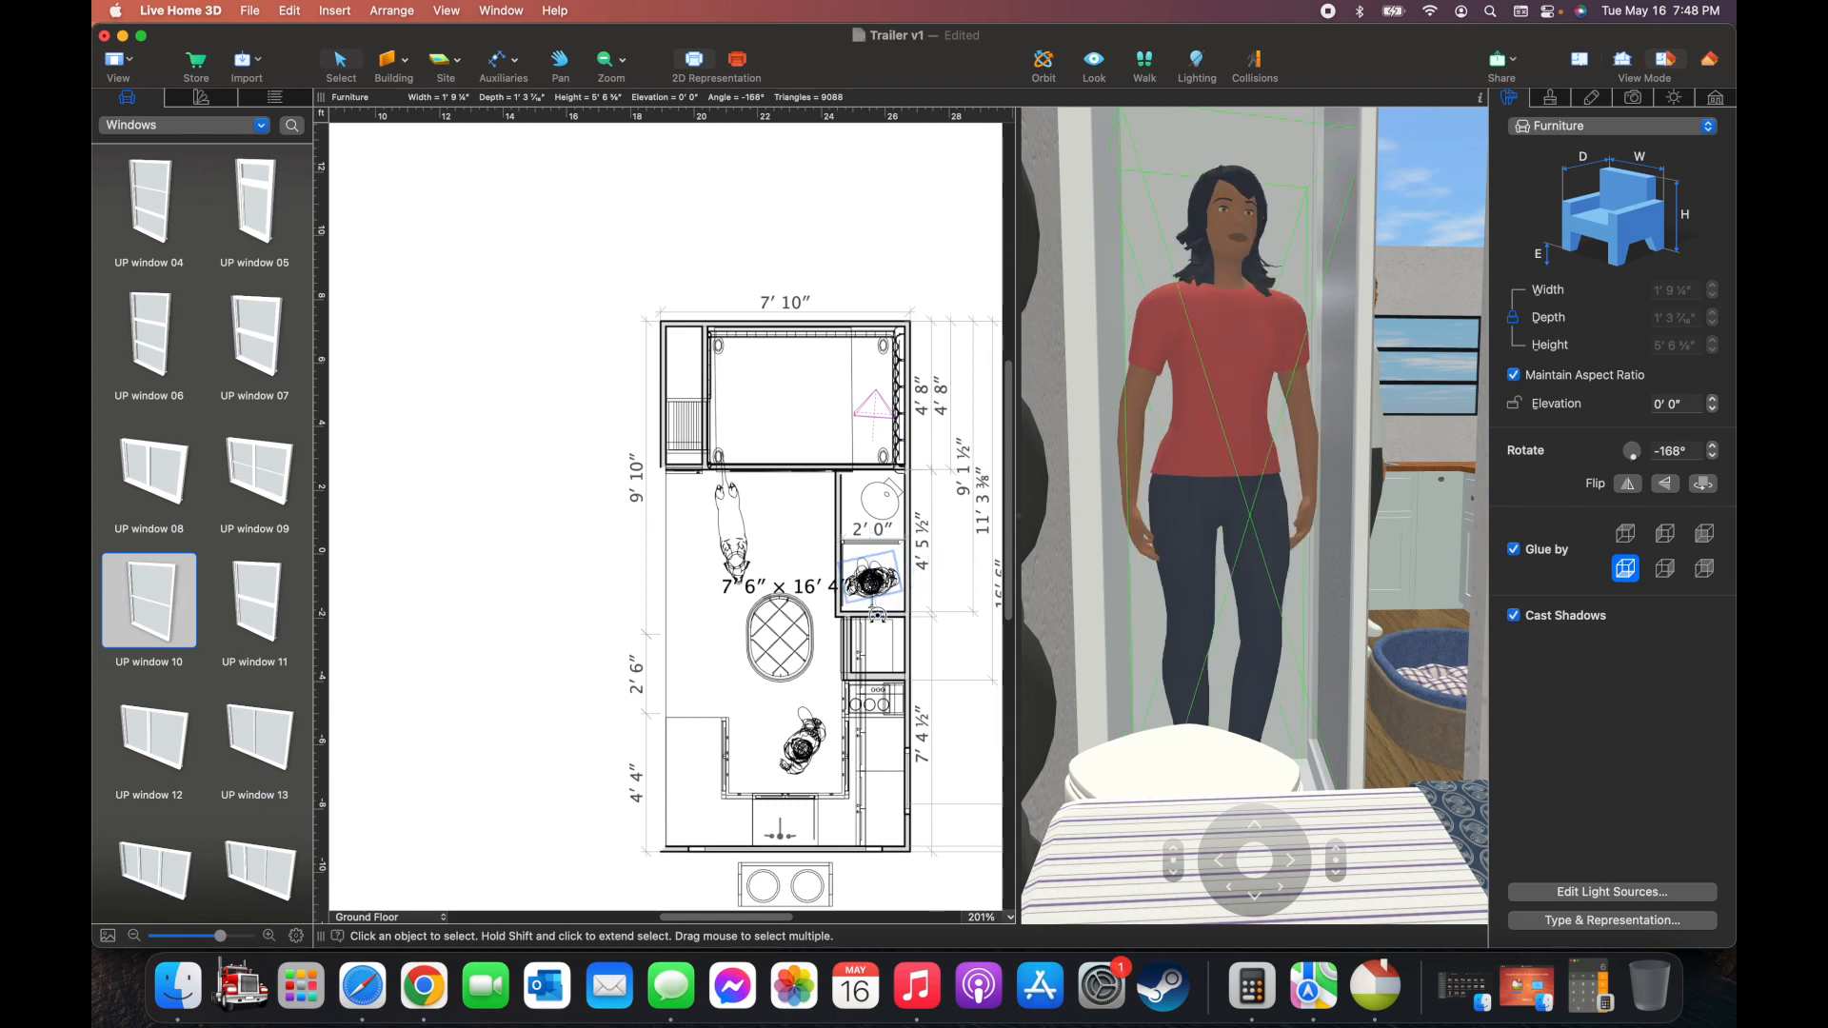
pyautogui.moveTo(878, 616); pyautogui.dragTo(891, 606)
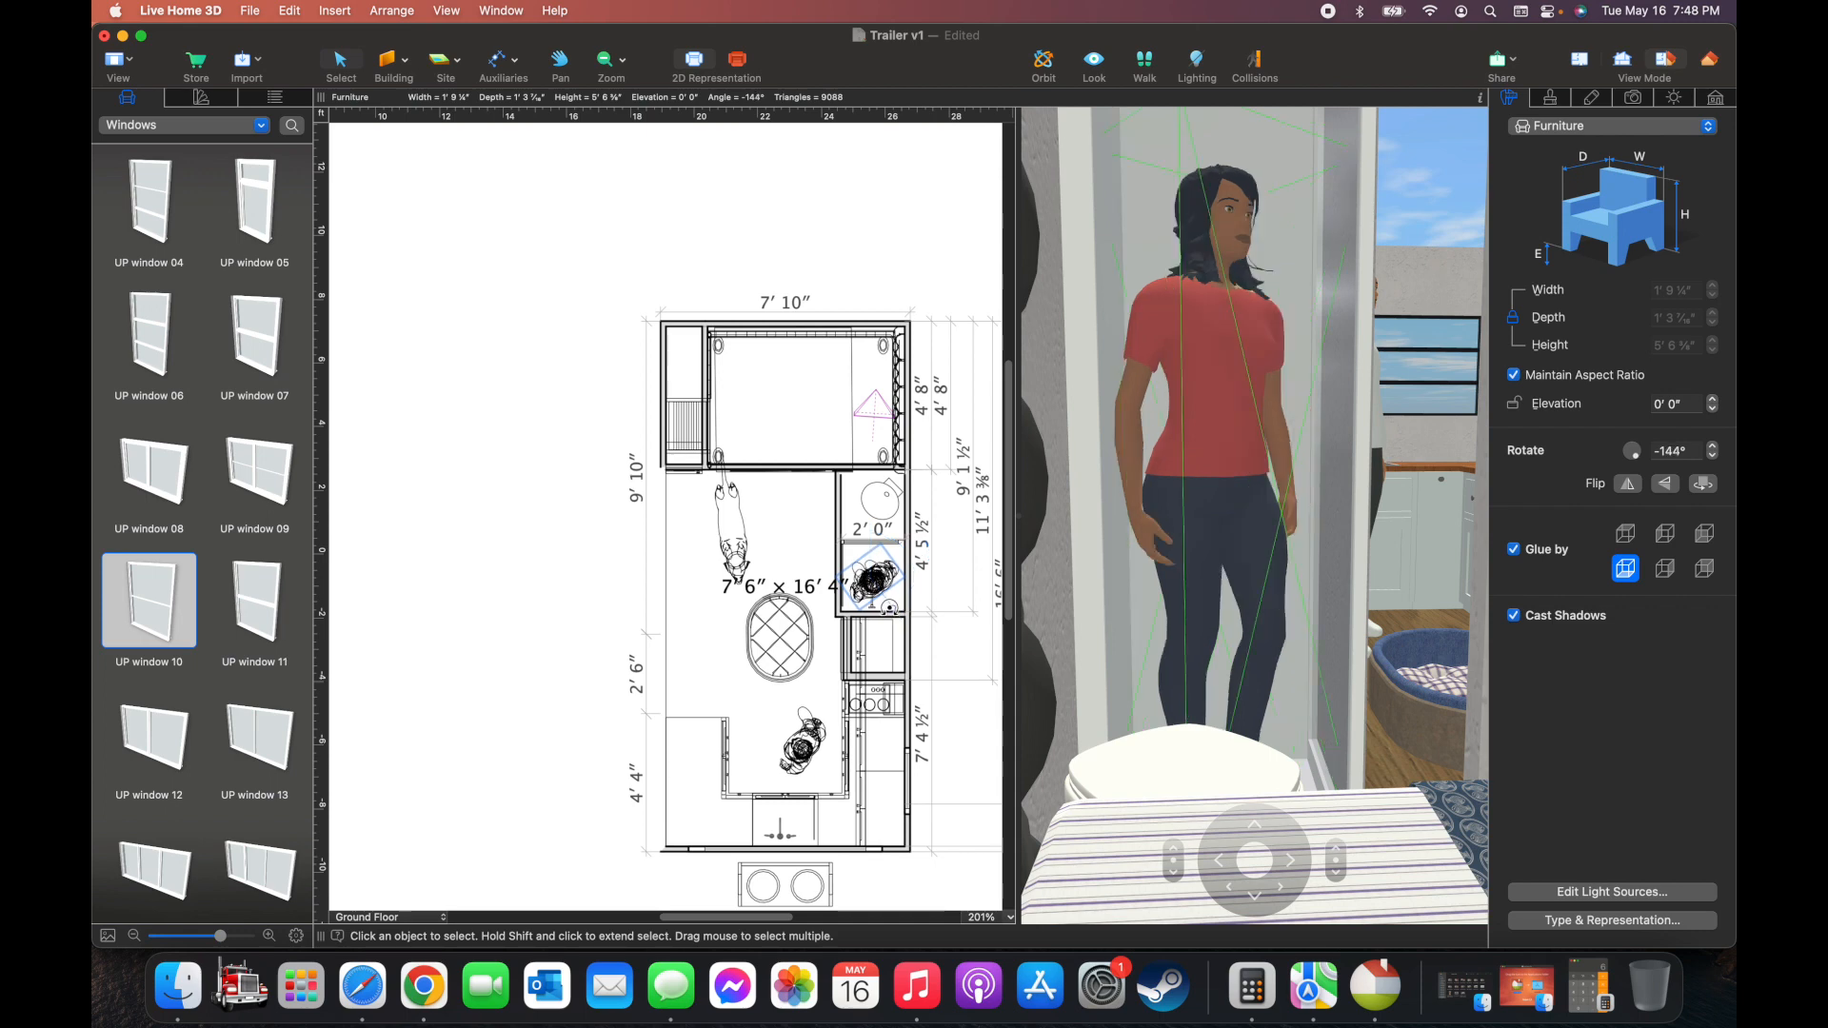
pyautogui.moveTo(893, 605); pyautogui.dragTo(903, 602)
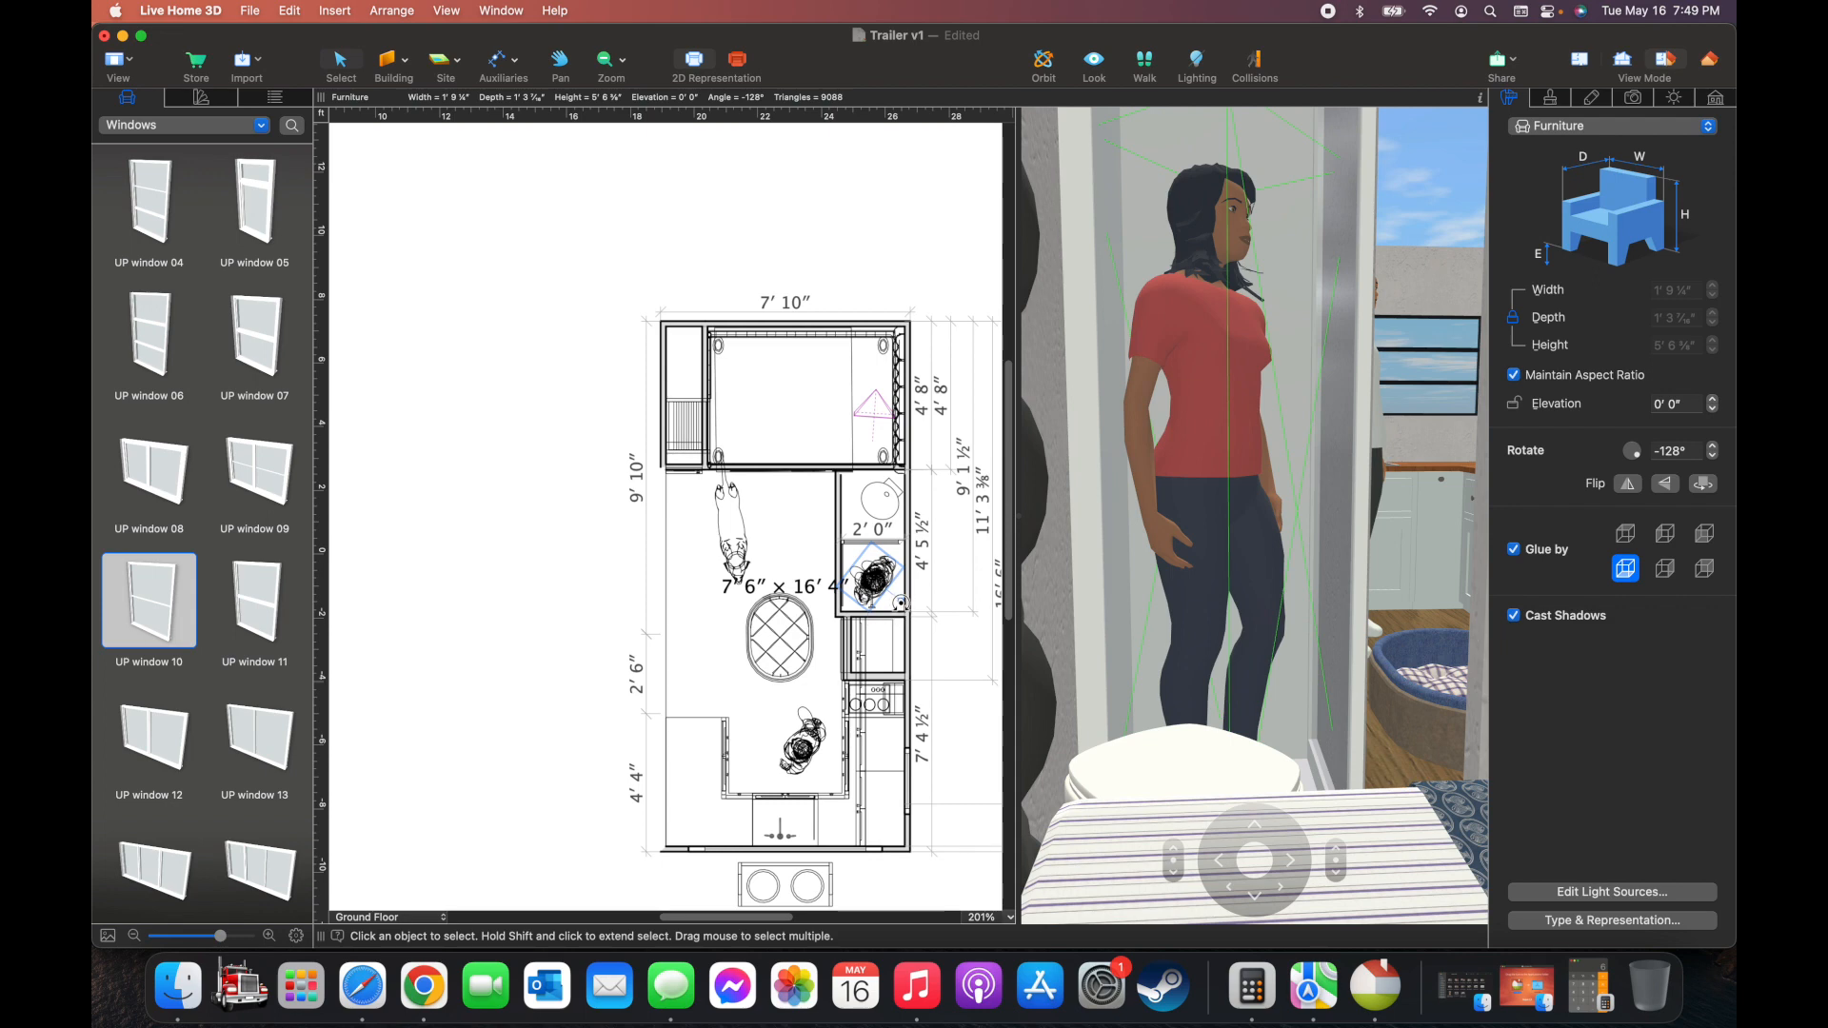
pyautogui.moveTo(901, 602)
pyautogui.mouseDown()
pyautogui.moveTo(847, 607)
pyautogui.moveTo(881, 616)
pyautogui.moveTo(908, 577)
pyautogui.mouseUp()
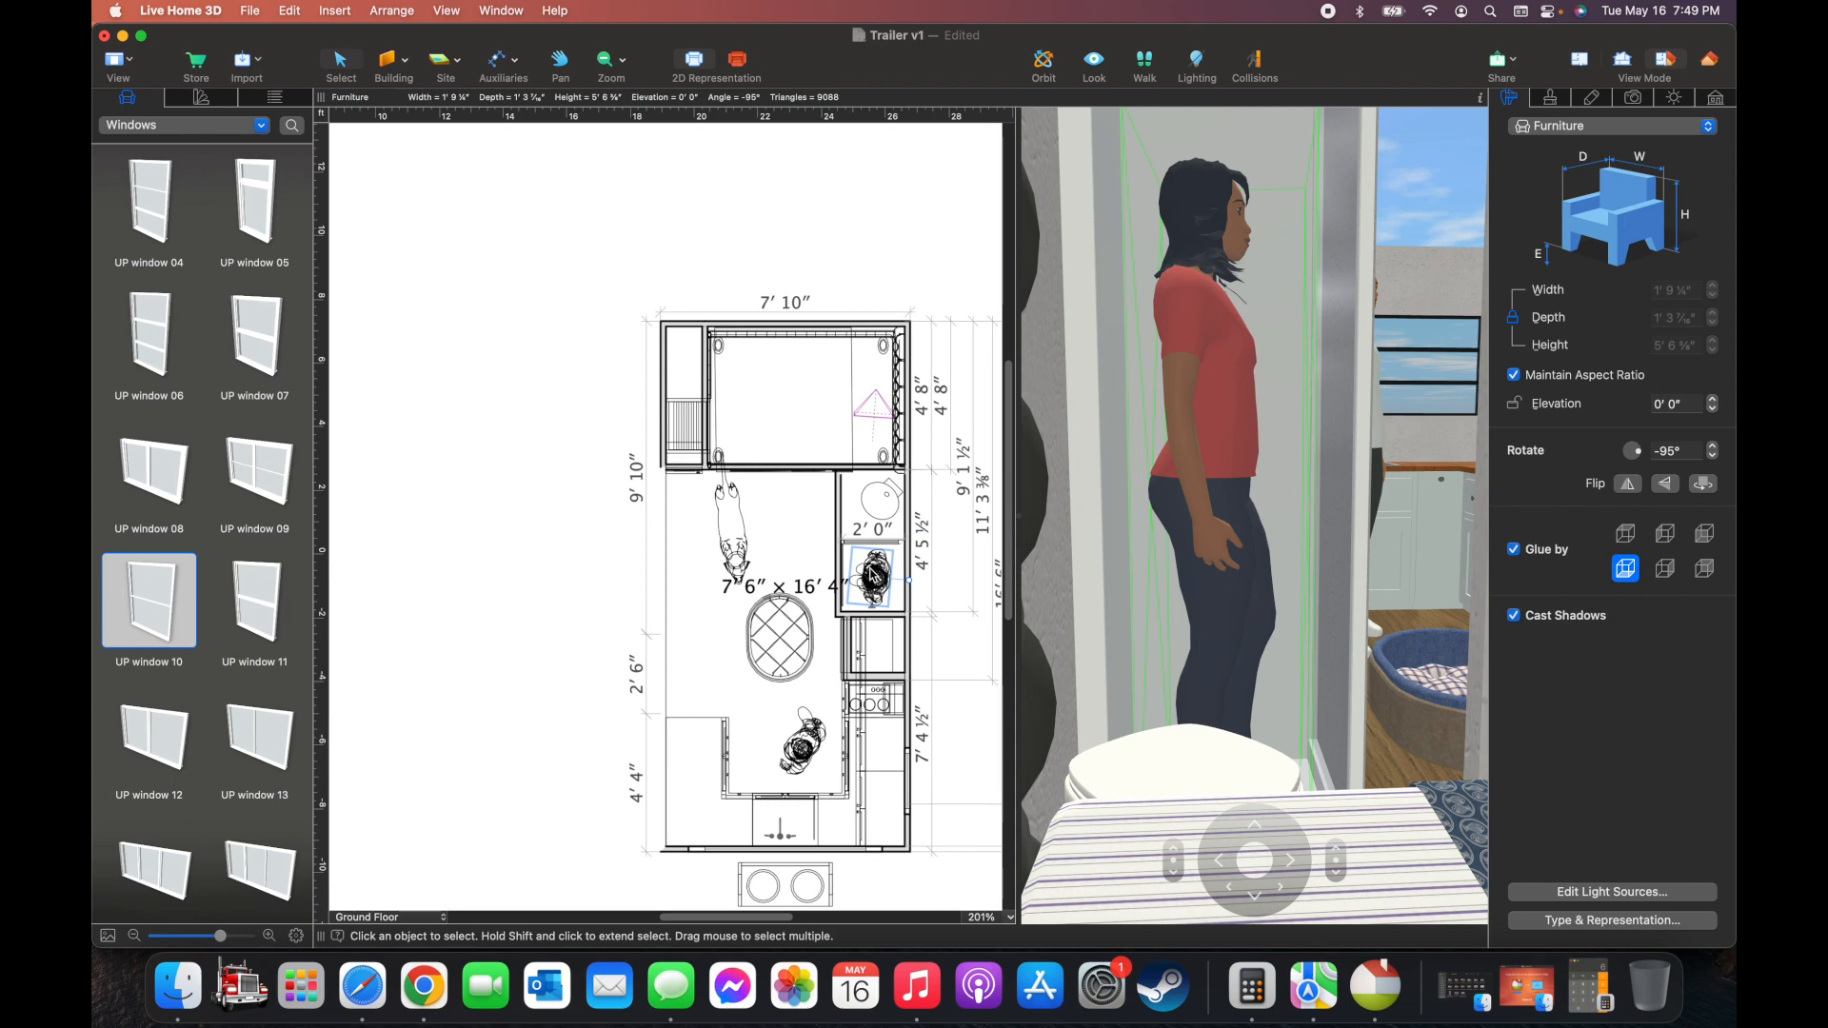
# Center and enlarge the whole trailer plan with its dimensions, and select the twin-tank object outside the kitchen end wall
pyautogui.scroll(-2, 873, 573)
pyautogui.scroll(1, 871, 573)
pyautogui.hscroll(3, 871, 574)
pyautogui.scroll(-2, 871, 573)
pyautogui.scroll(3, 871, 573)
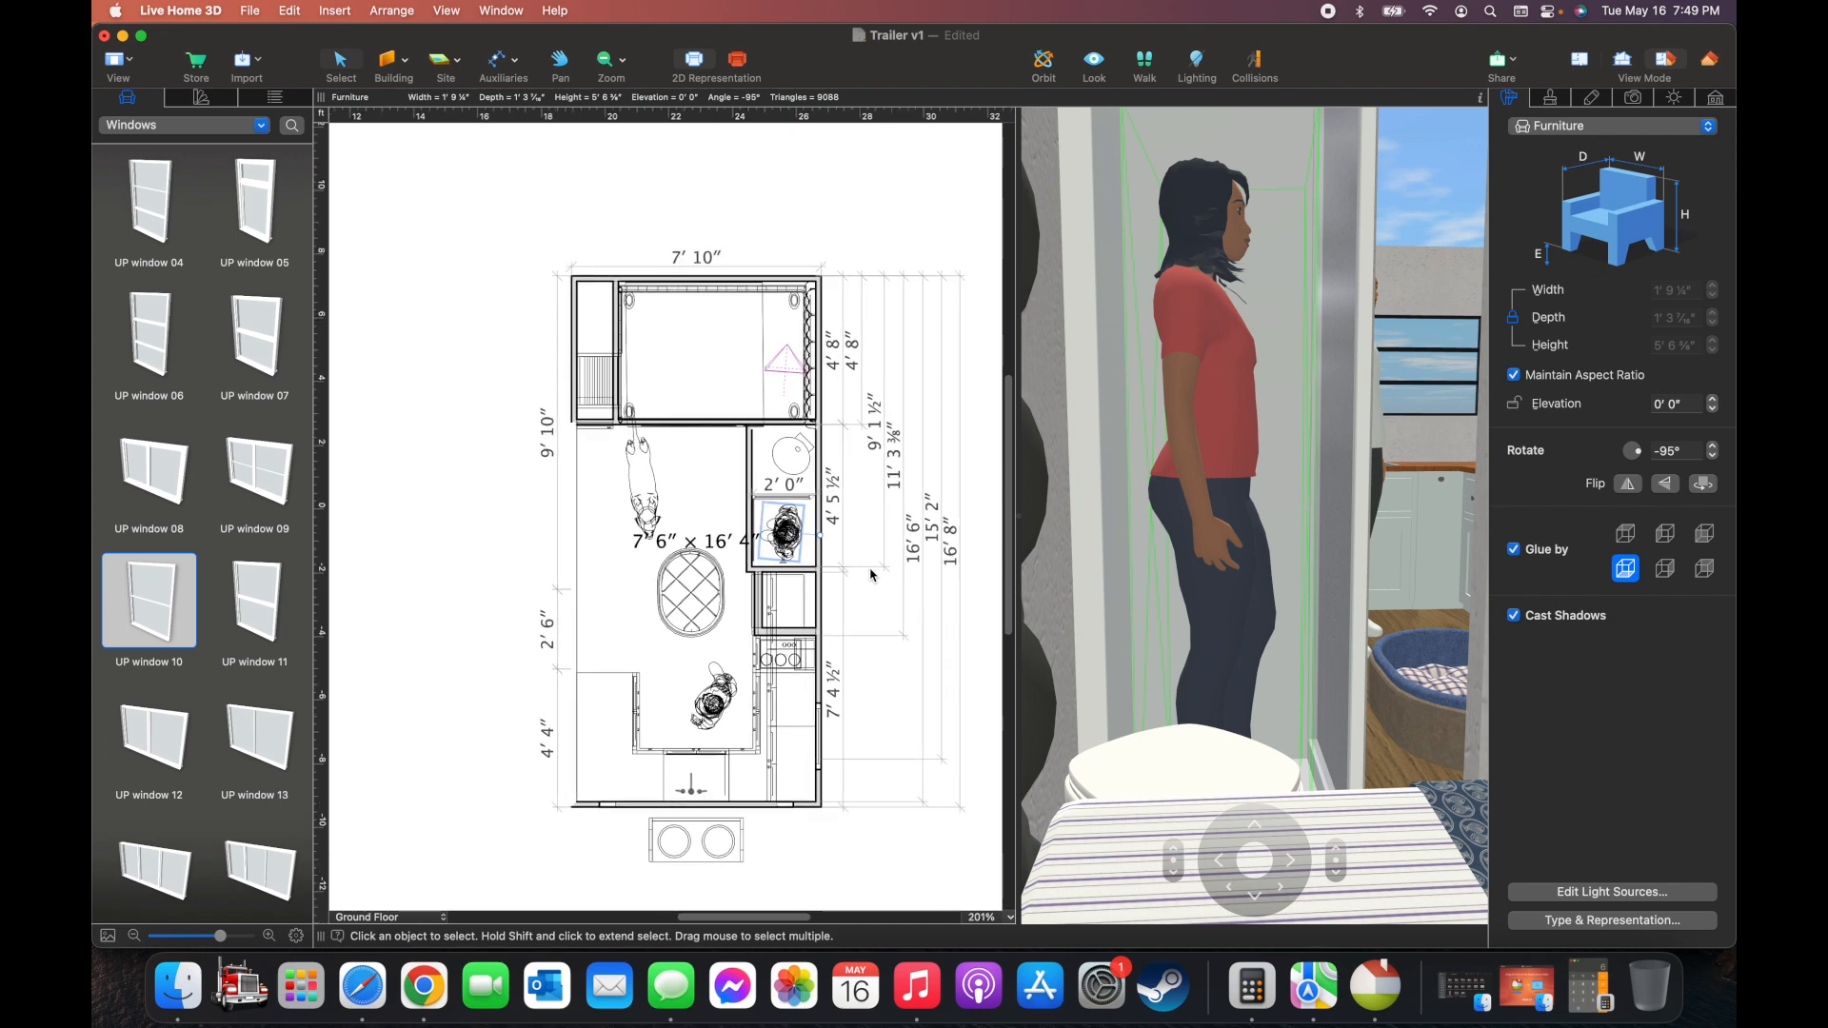
pyautogui.scroll(-3, 823, 693)
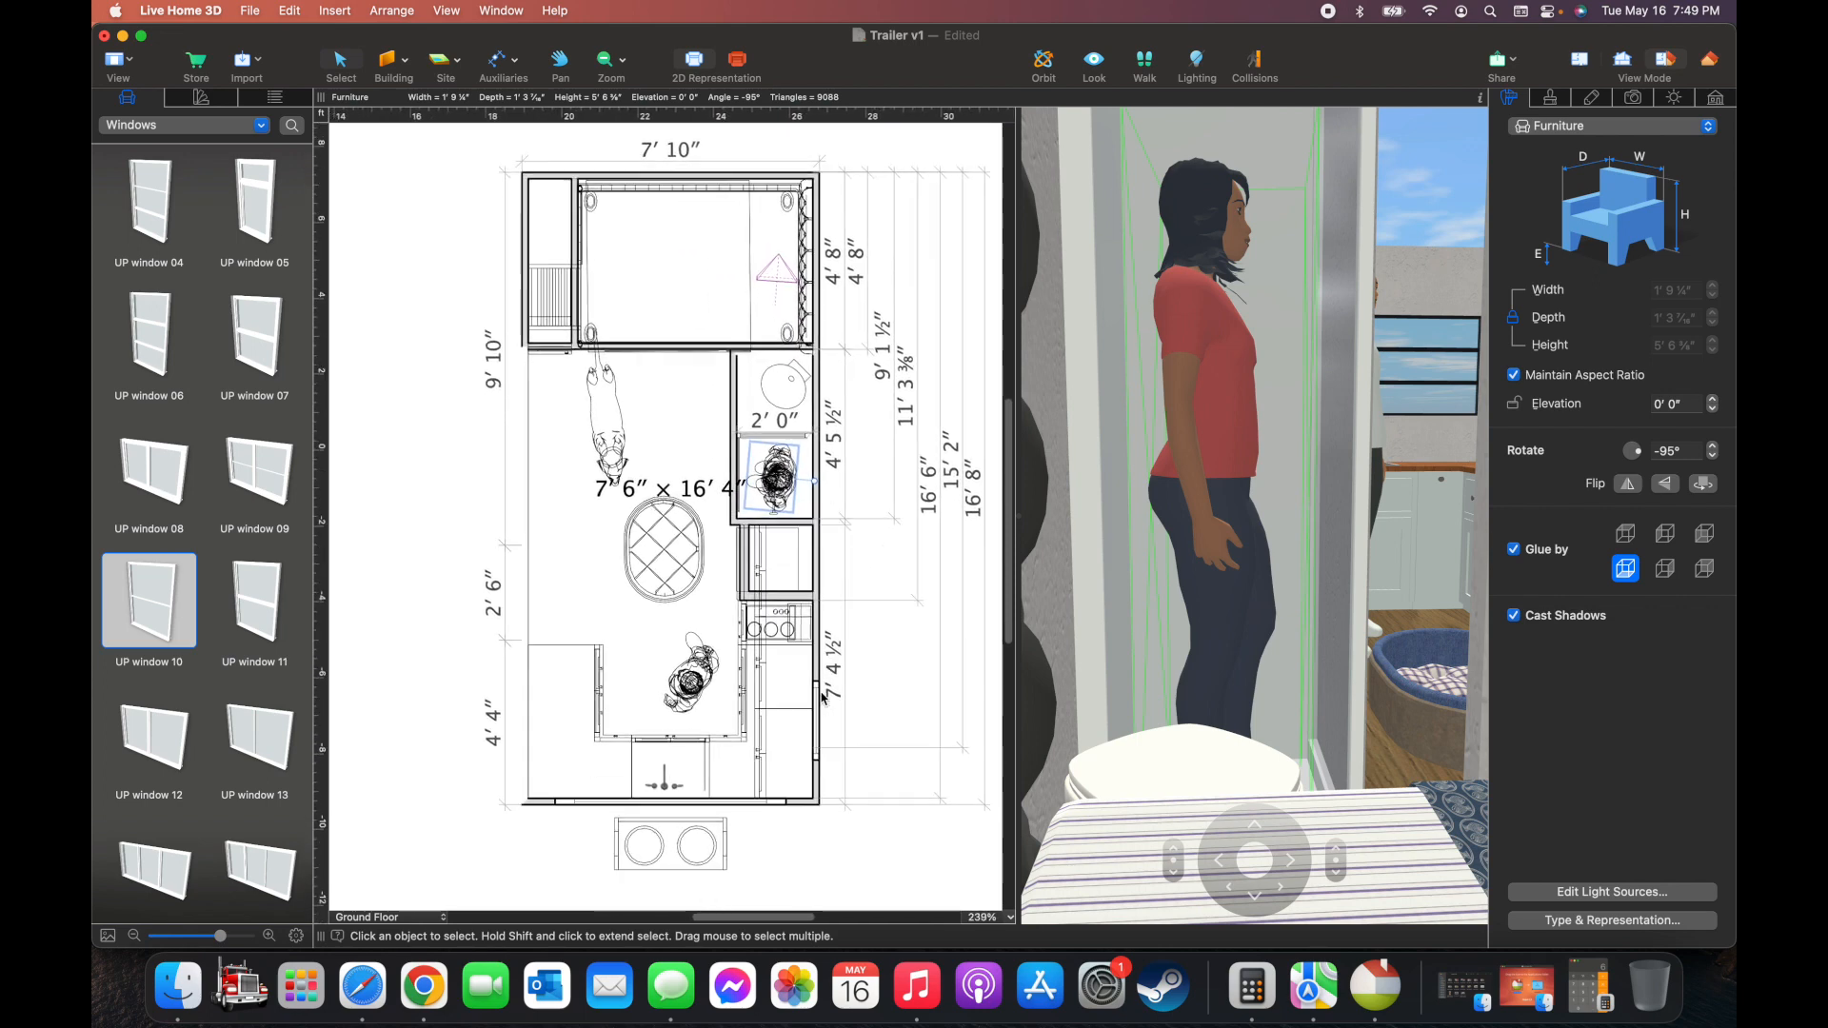
pyautogui.click(678, 834)
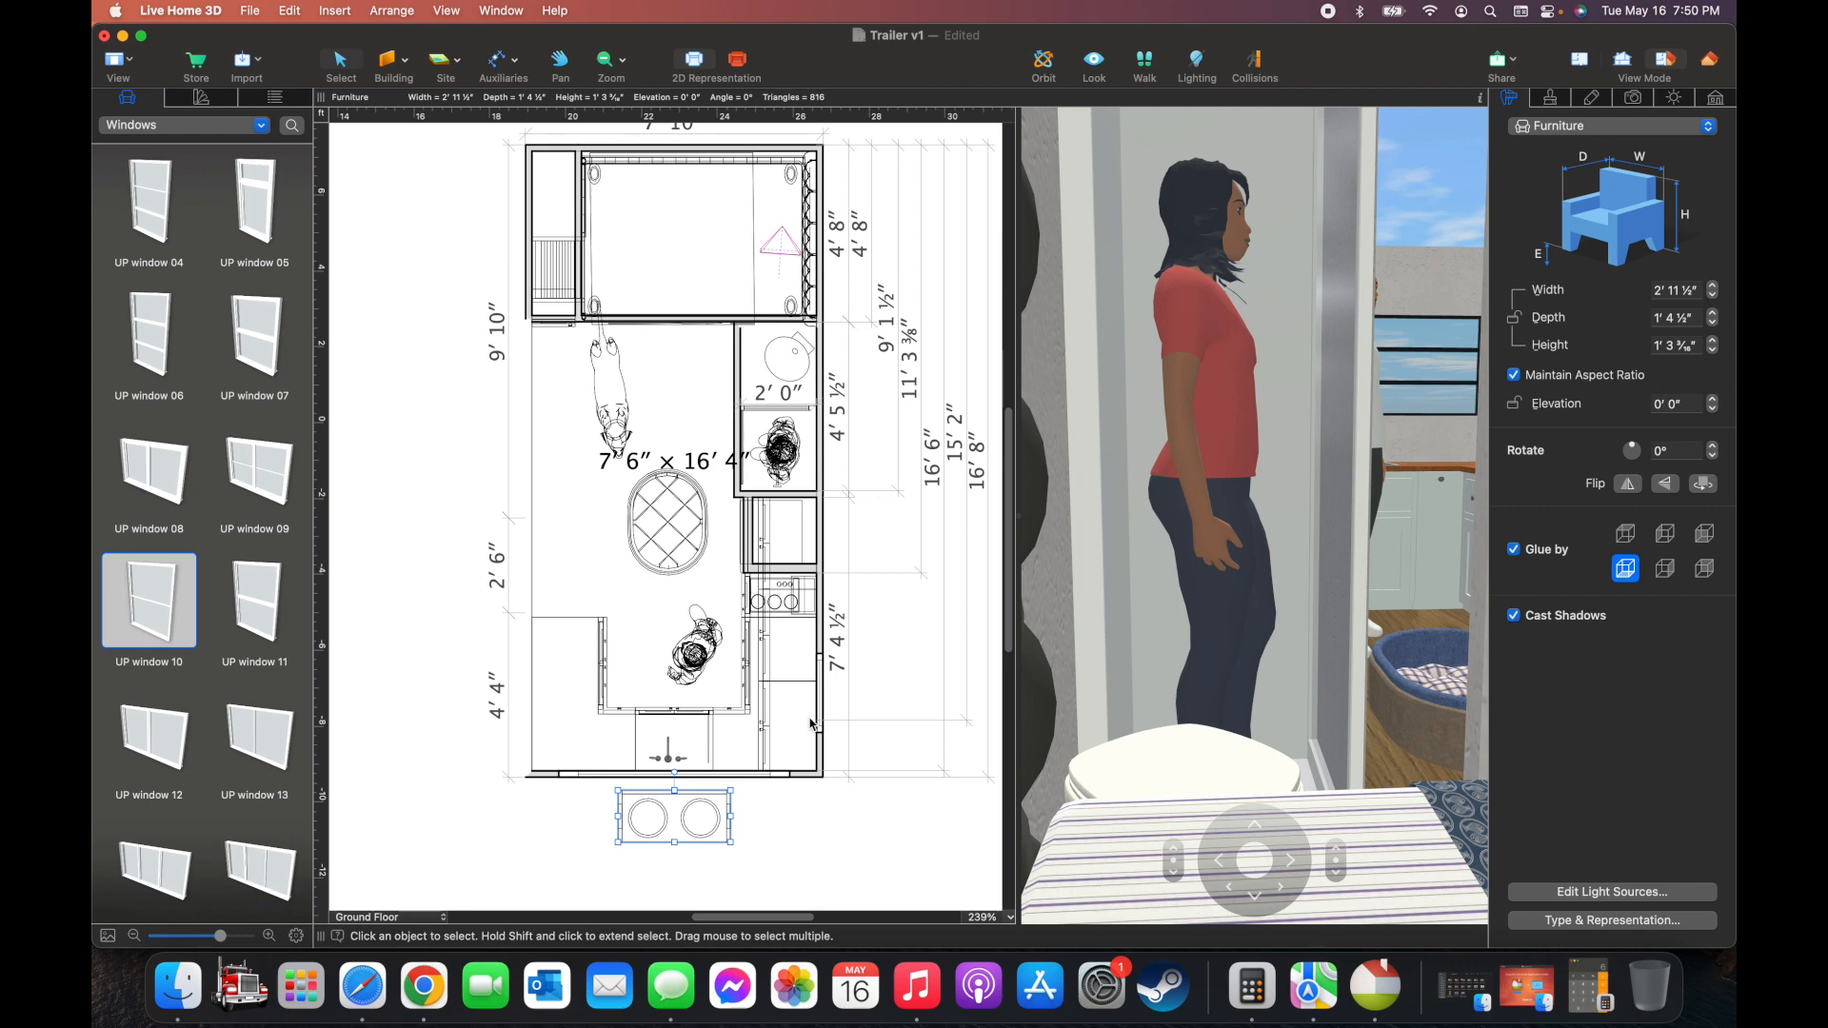
# Place a vertical dimension of about 1' 10" beside the trailer's kitchen end and remove it
pyautogui.scroll(3, 811, 723)
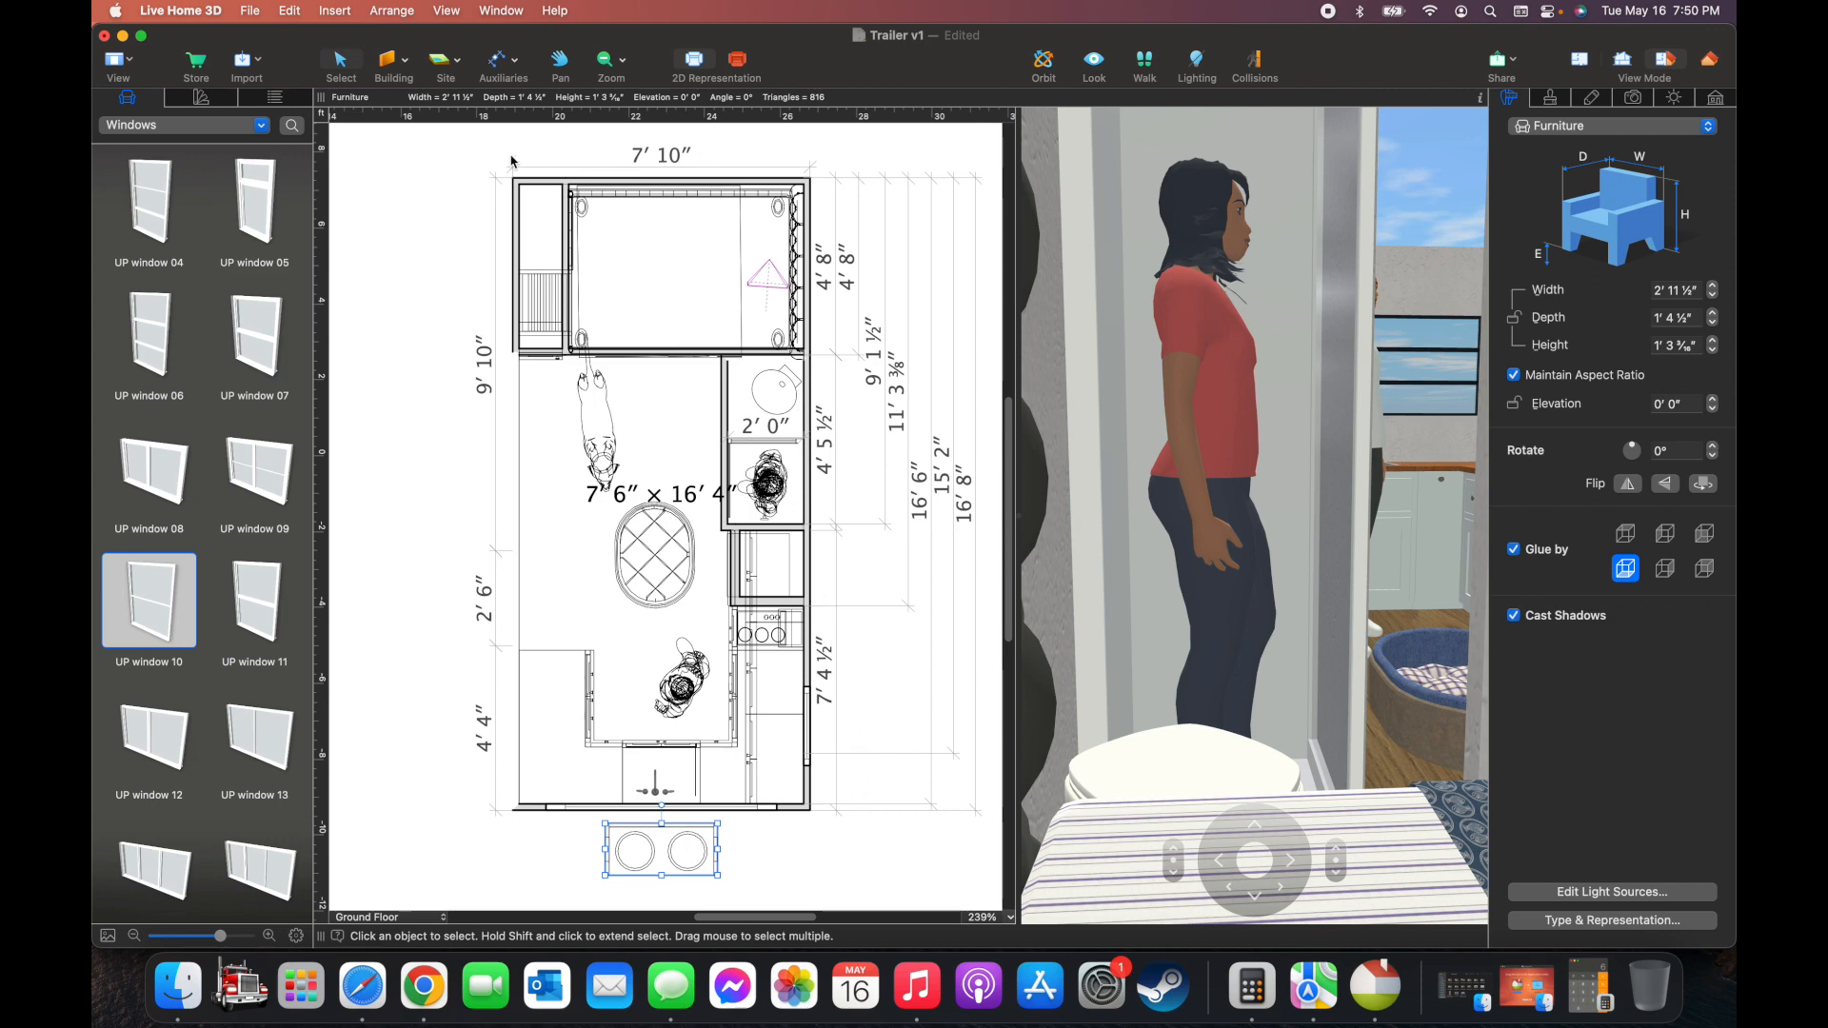
pyautogui.click(498, 69)
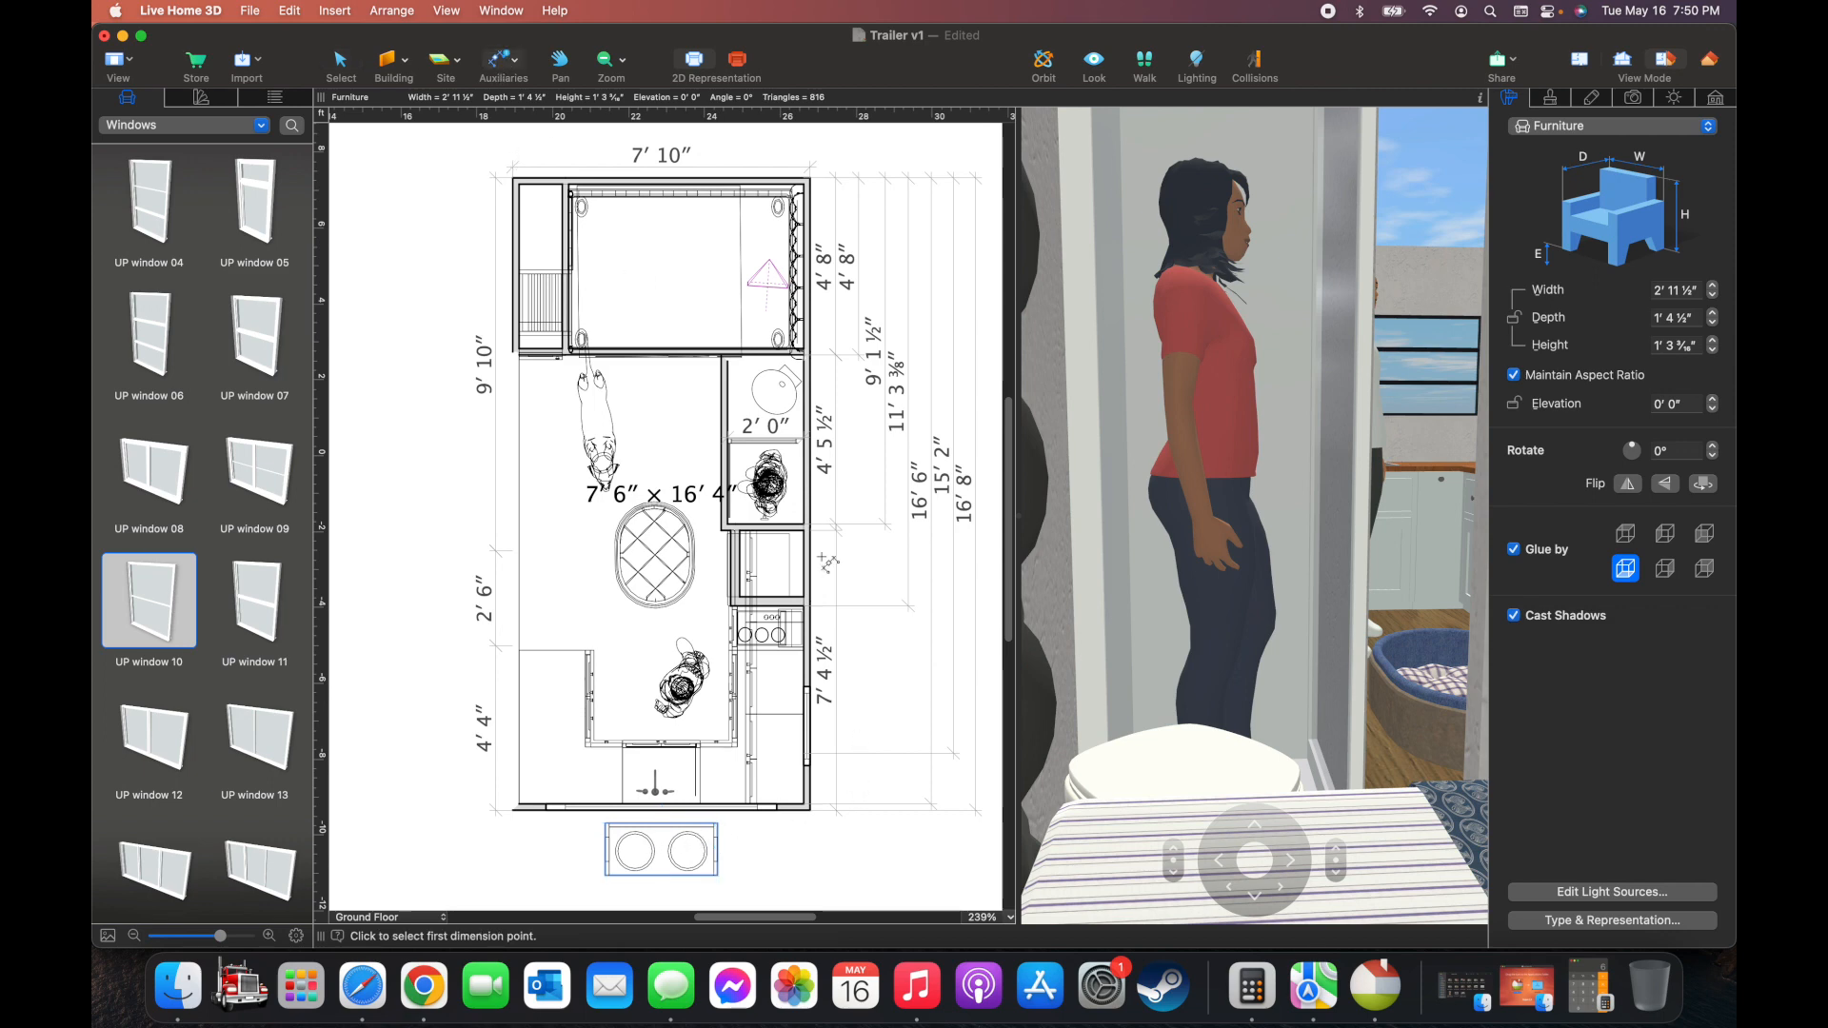
pyautogui.click(872, 758)
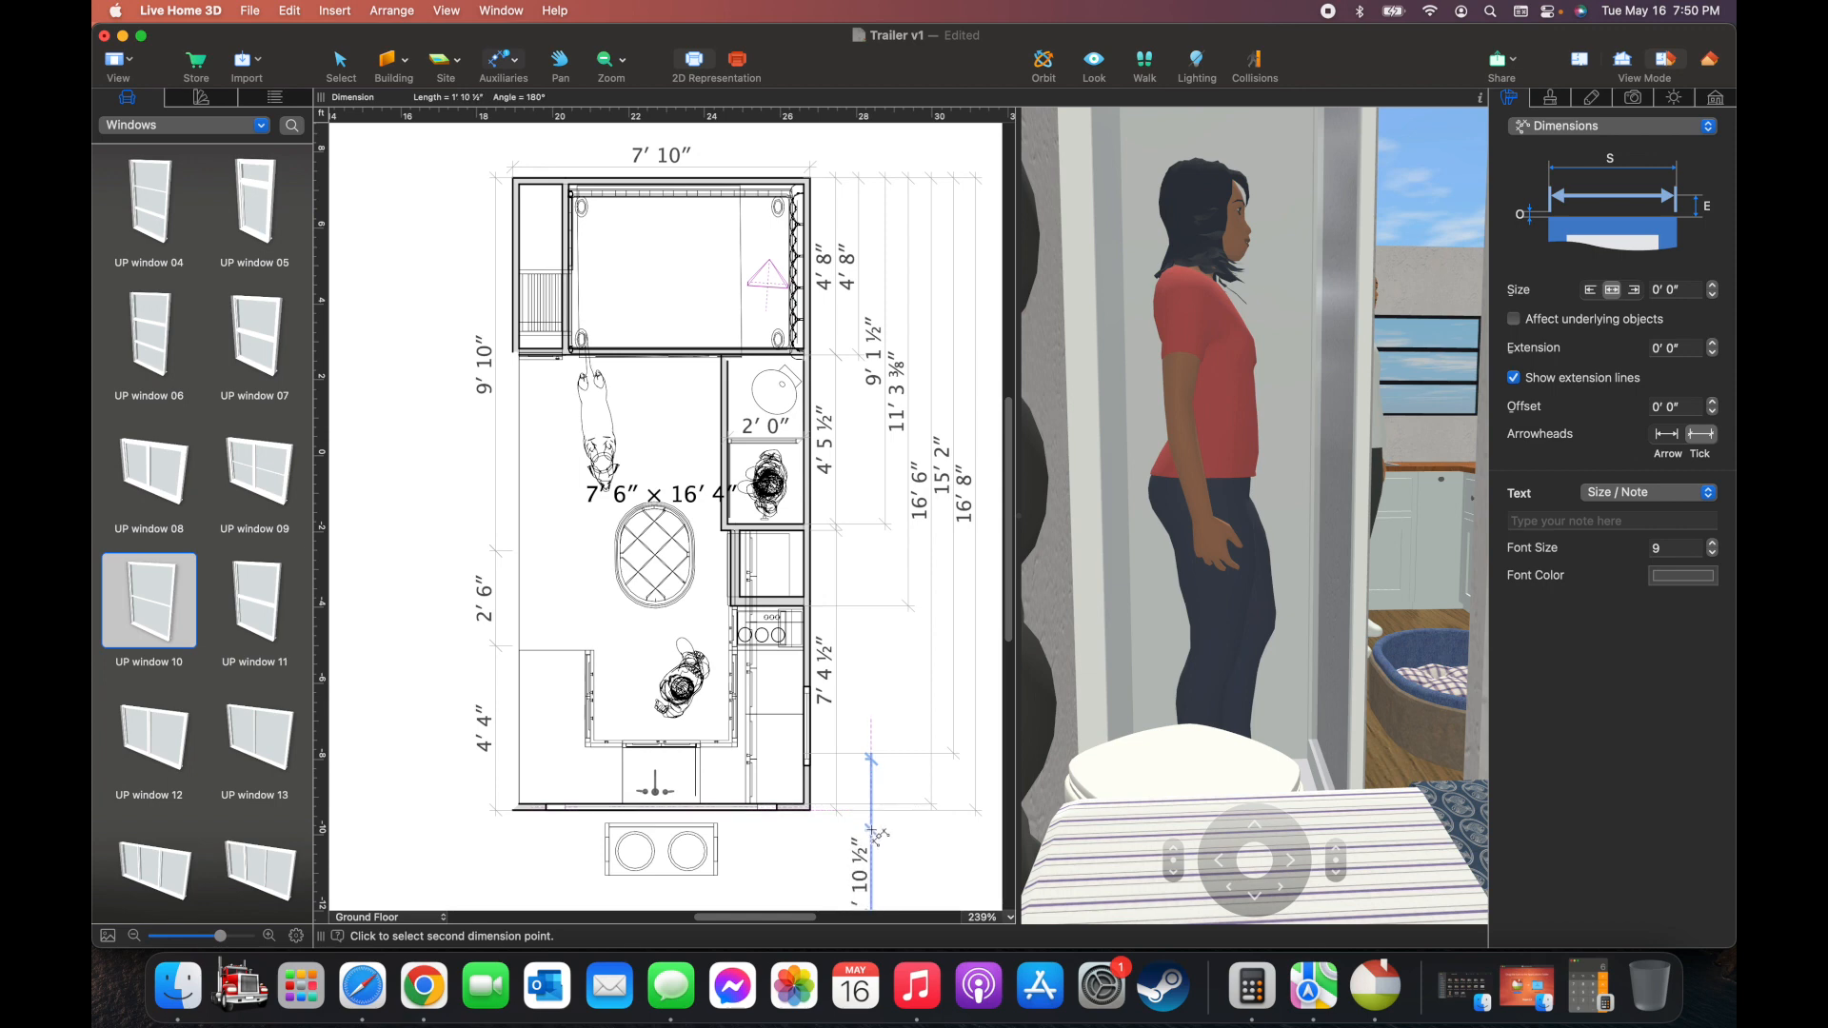
pyautogui.click(873, 829)
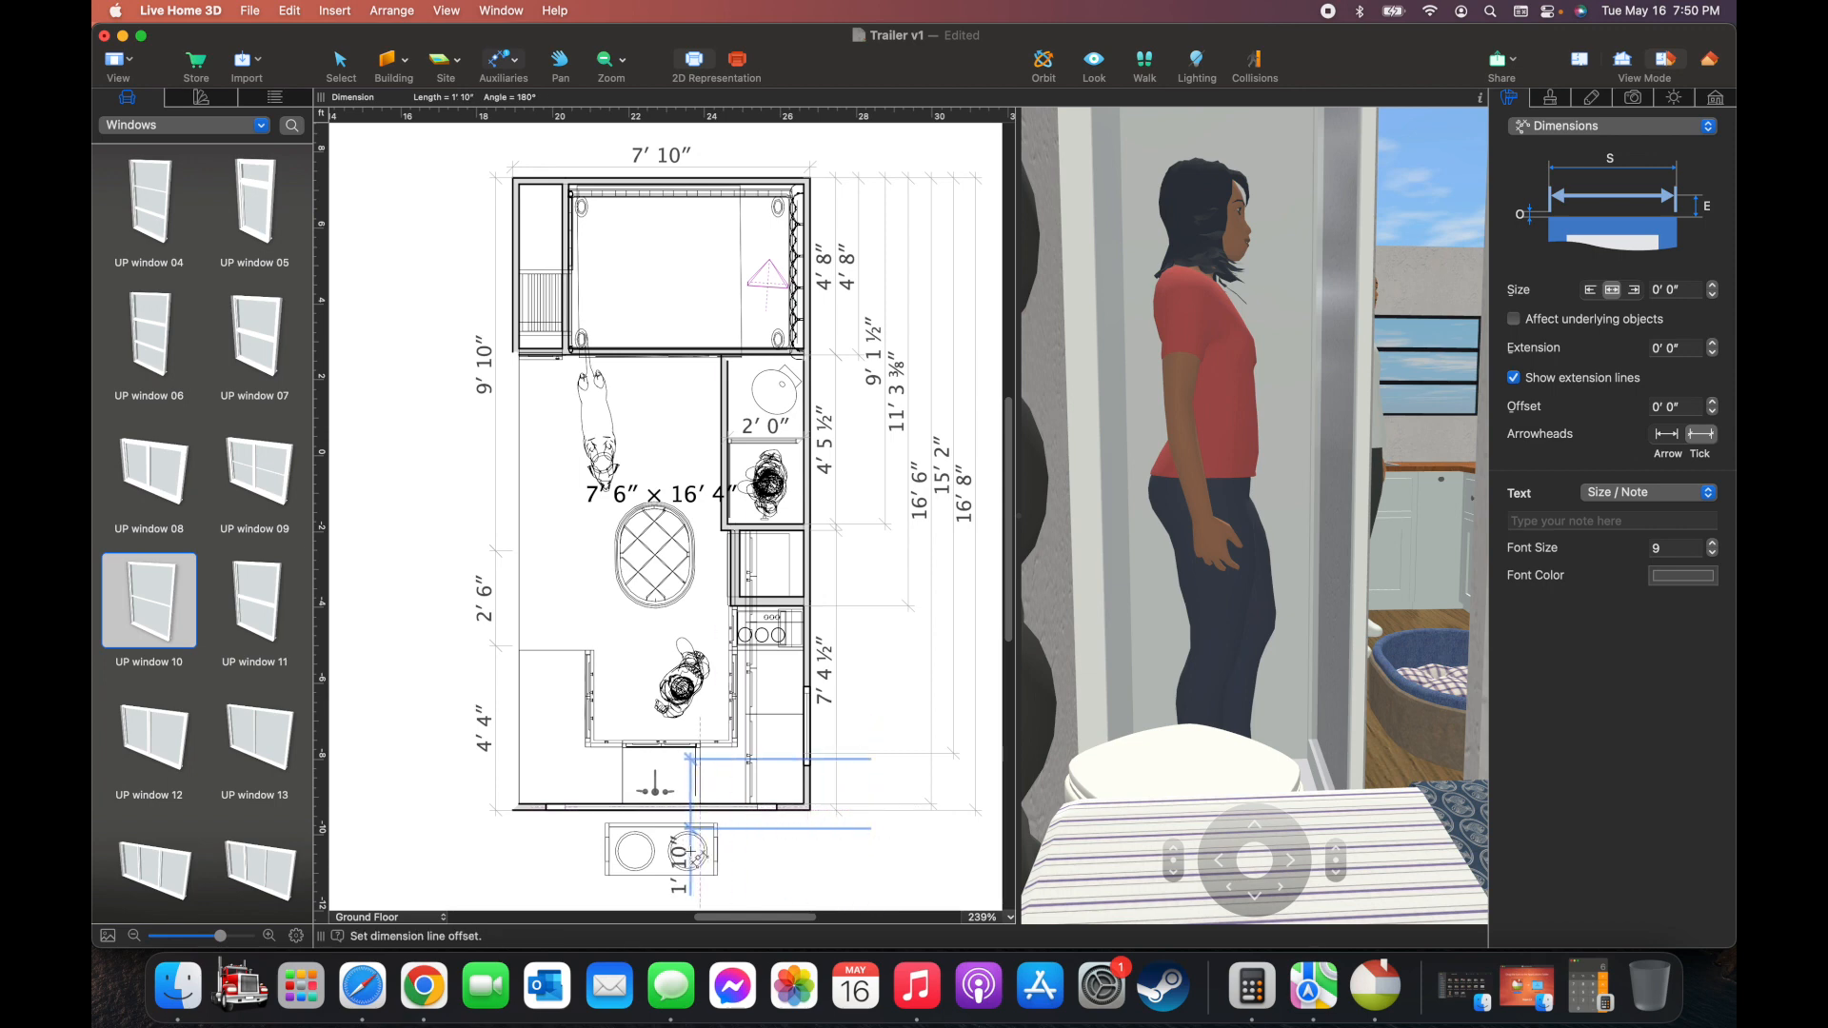
pyautogui.click(884, 843)
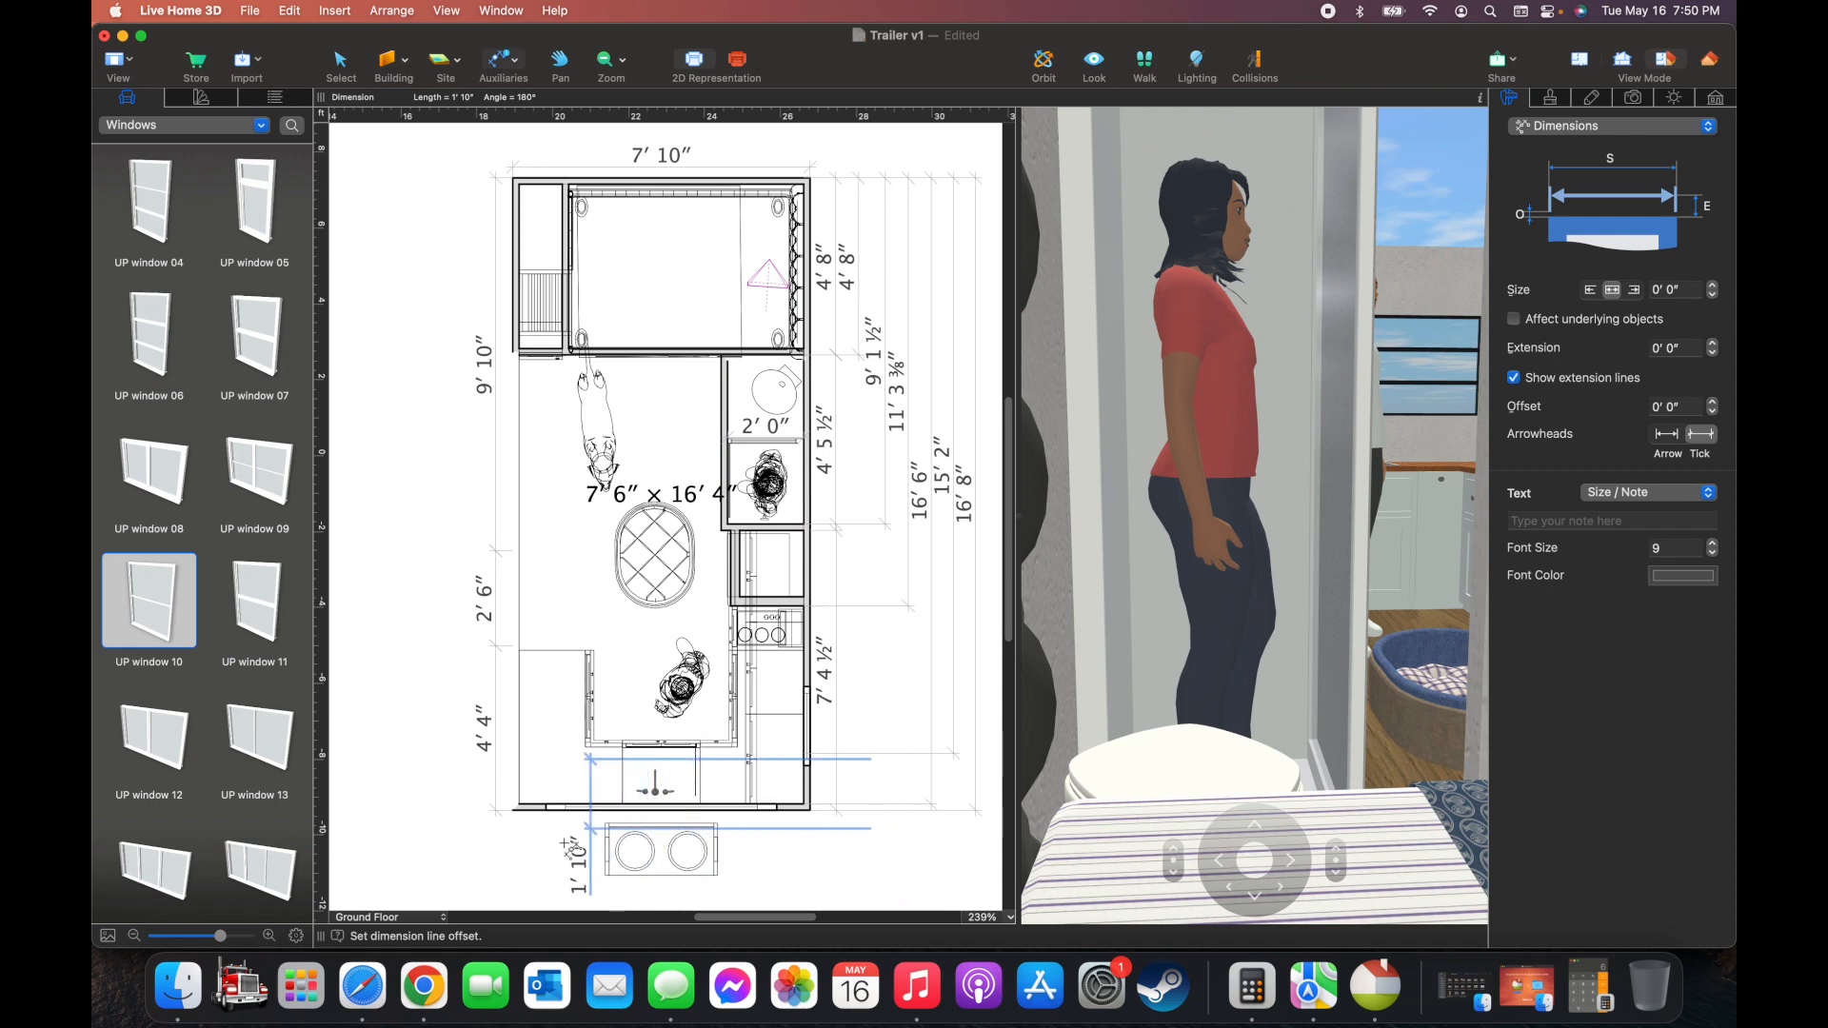
pyautogui.click(920, 854)
pyautogui.rightClick(915, 832)
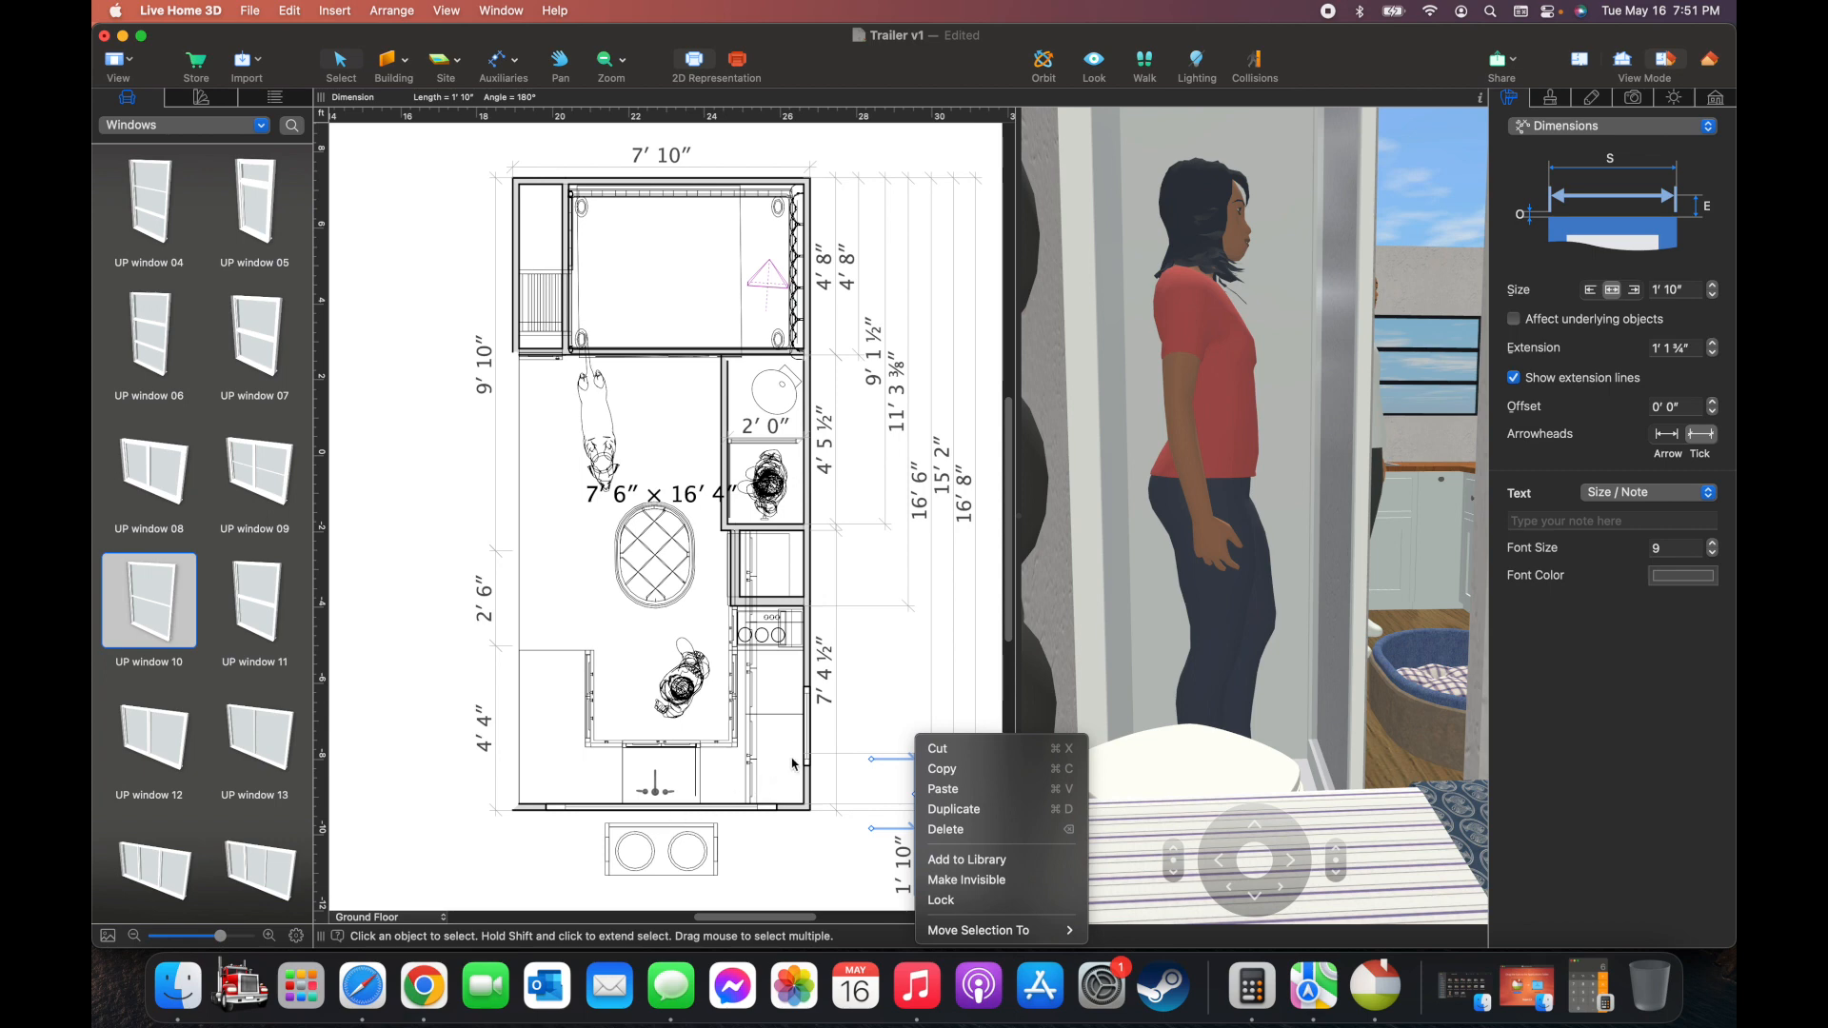
pyautogui.click(999, 756)
# Examine the outside of the trailer's kitchen corner in 3D, including the end and side windows with the man inside
pyautogui.hscroll(3, 1230, 749)
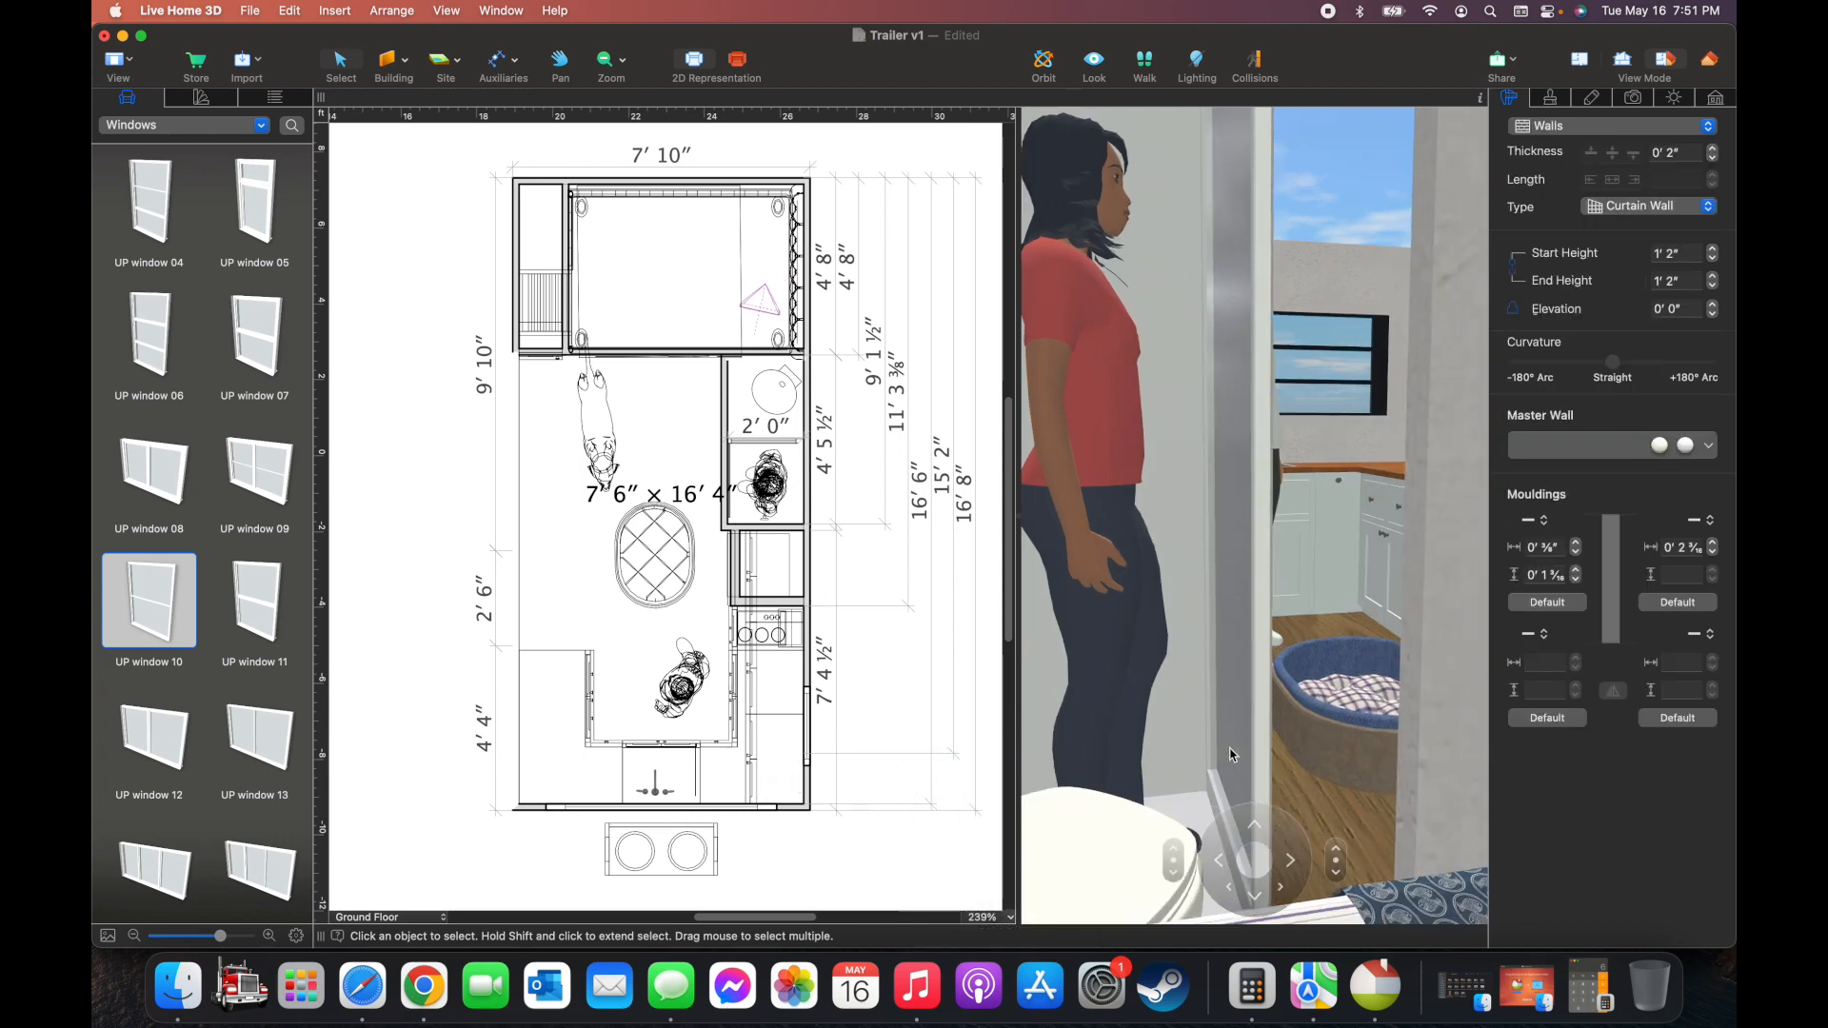
pyautogui.scroll(-4, 1230, 754)
pyautogui.hscroll(-3, 1230, 754)
pyautogui.scroll(8, 1230, 754)
pyautogui.hscroll(5, 1230, 754)
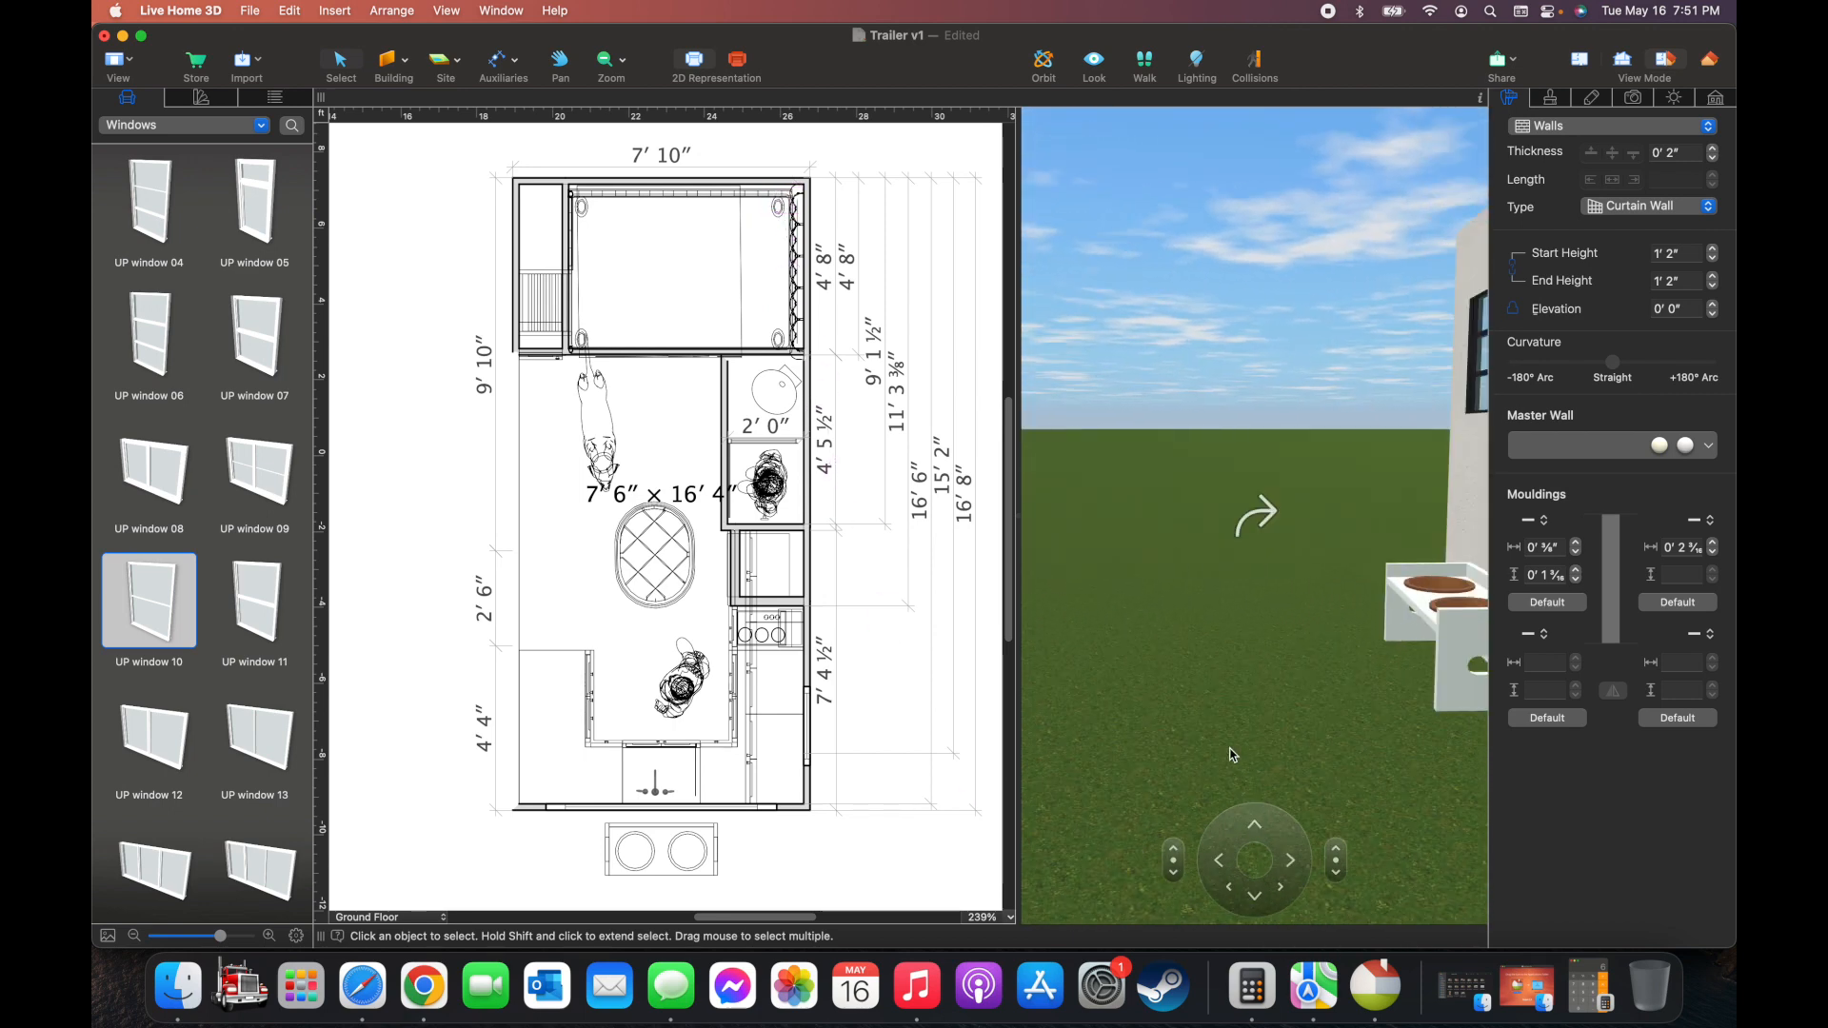
pyautogui.hscroll(6, 1233, 754)
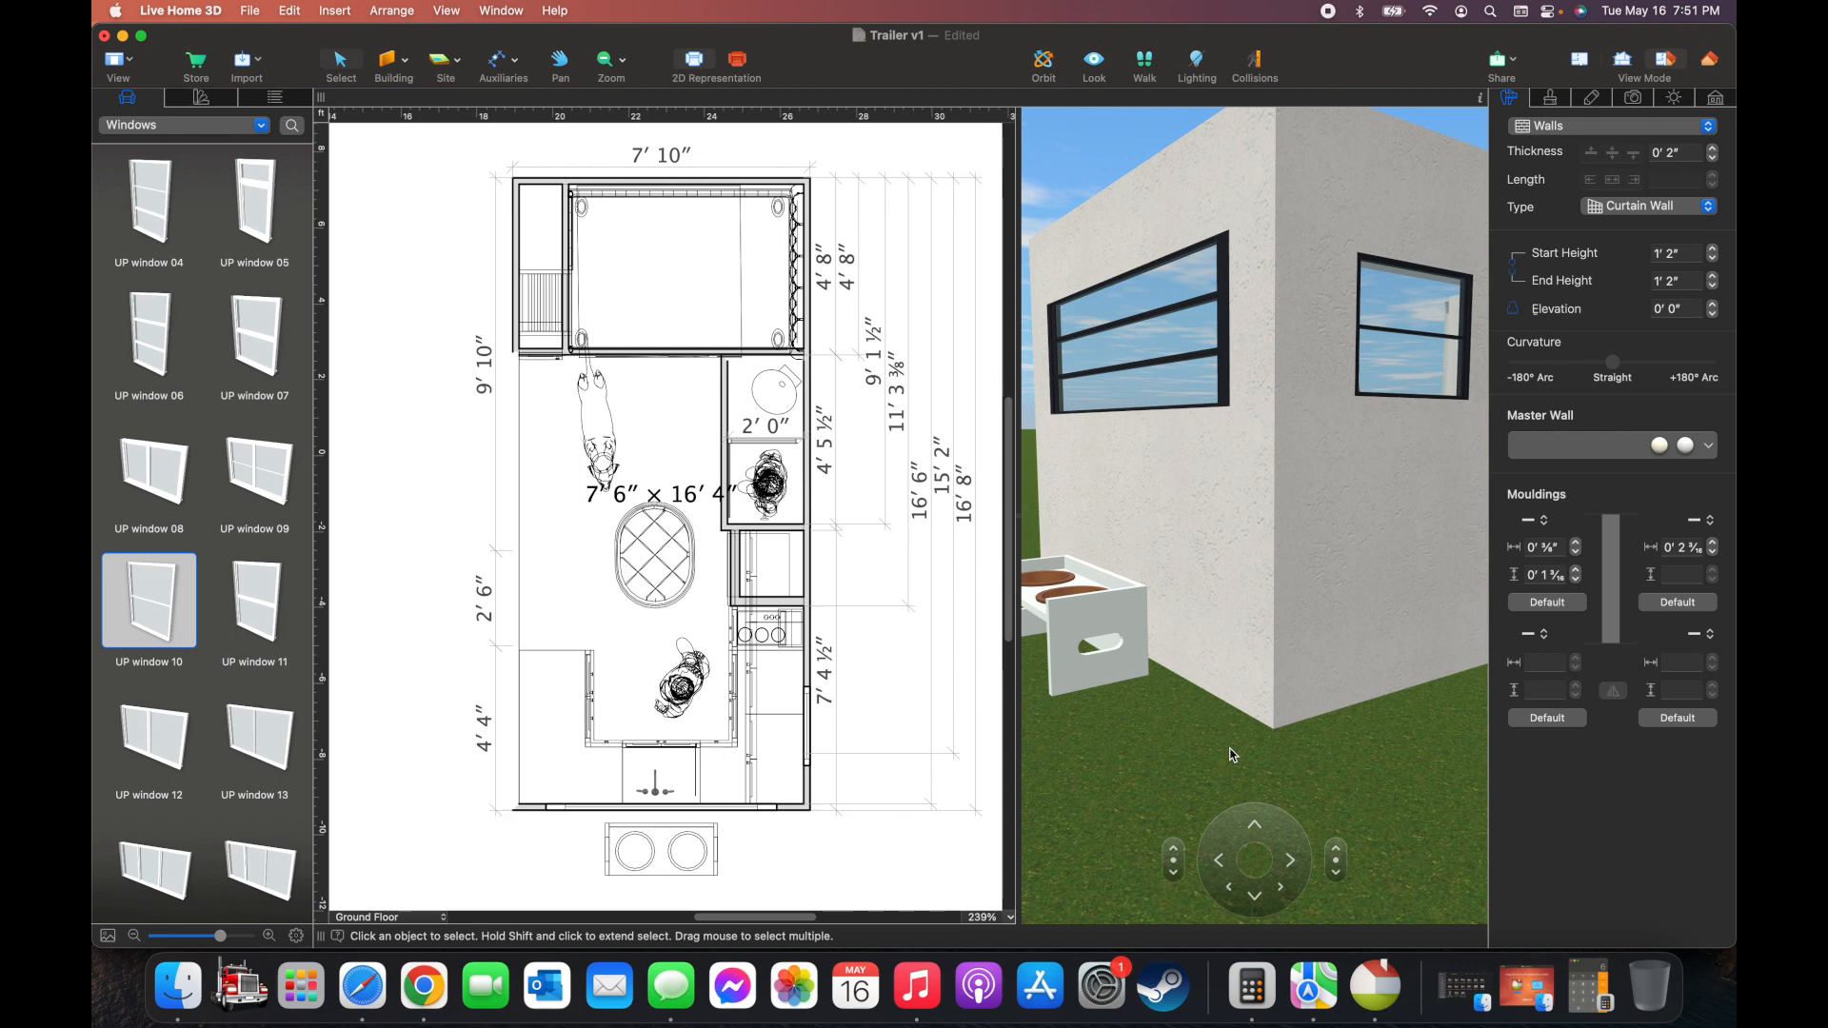
pyautogui.scroll(-4, 1233, 755)
pyautogui.click(1281, 889)
pyautogui.click(1279, 886)
pyautogui.click(1220, 862)
pyautogui.click(1255, 826)
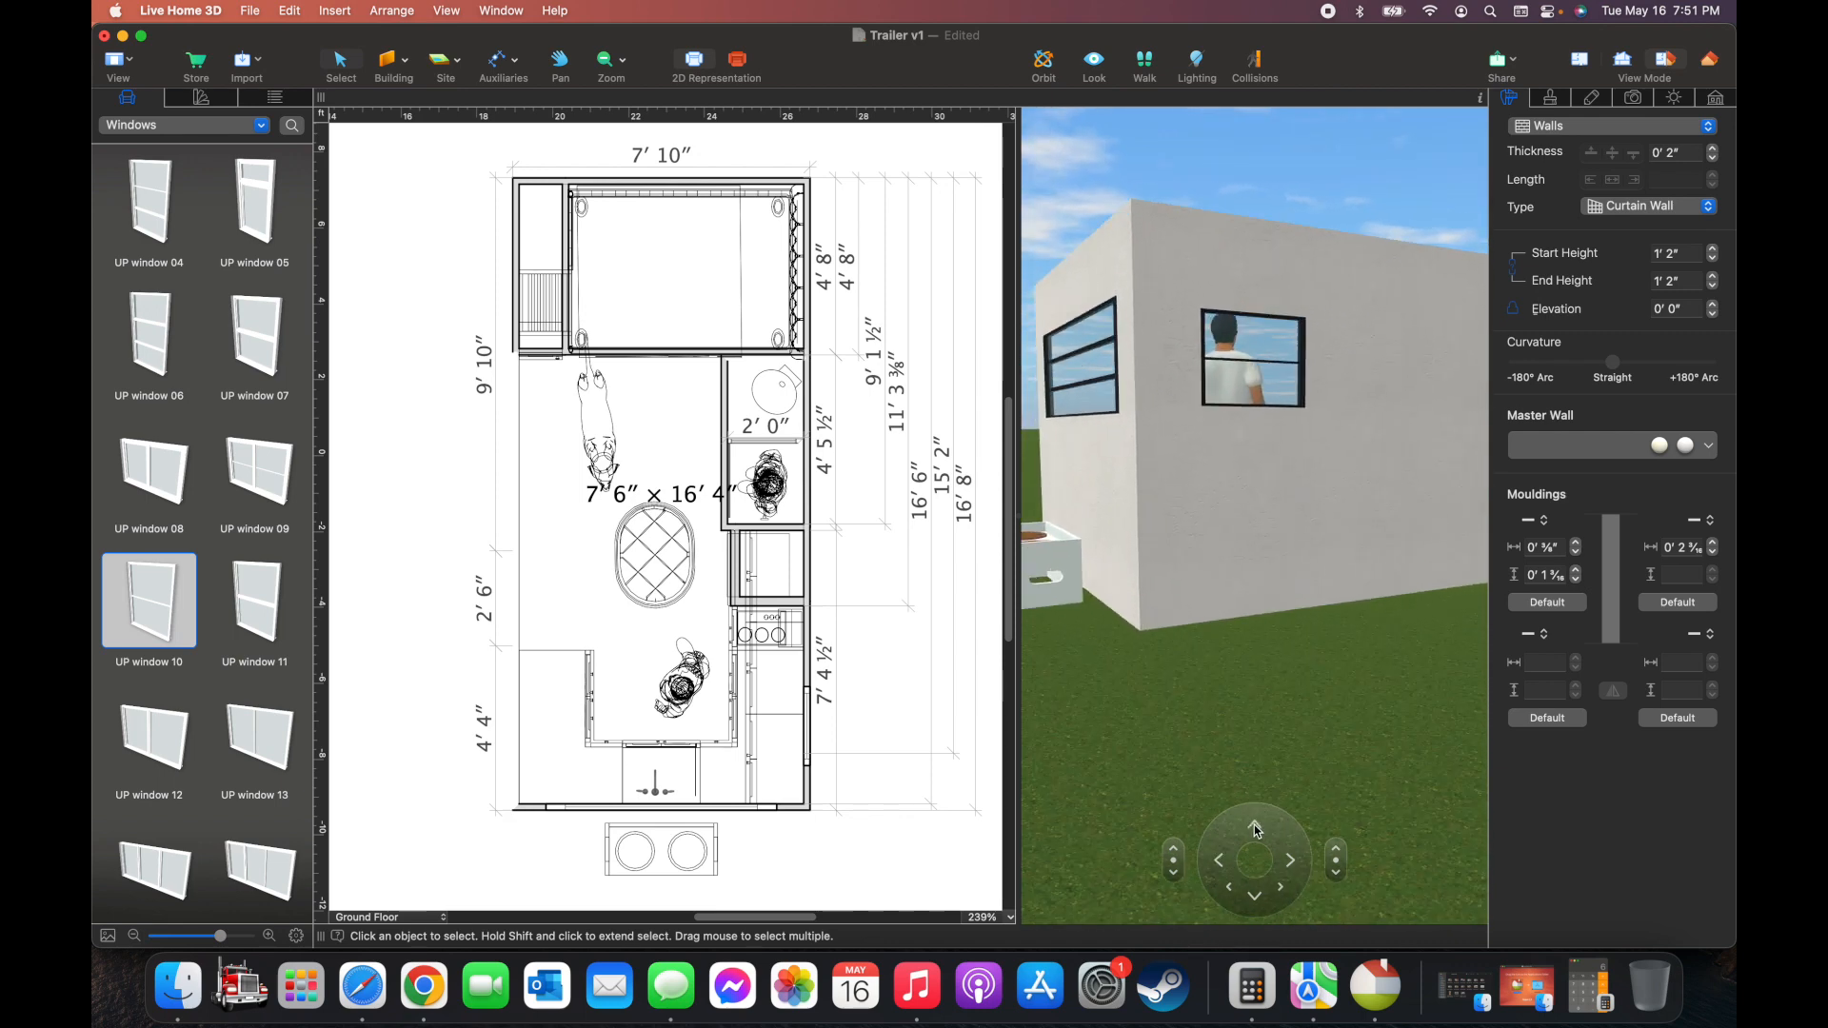
pyautogui.click(1255, 827)
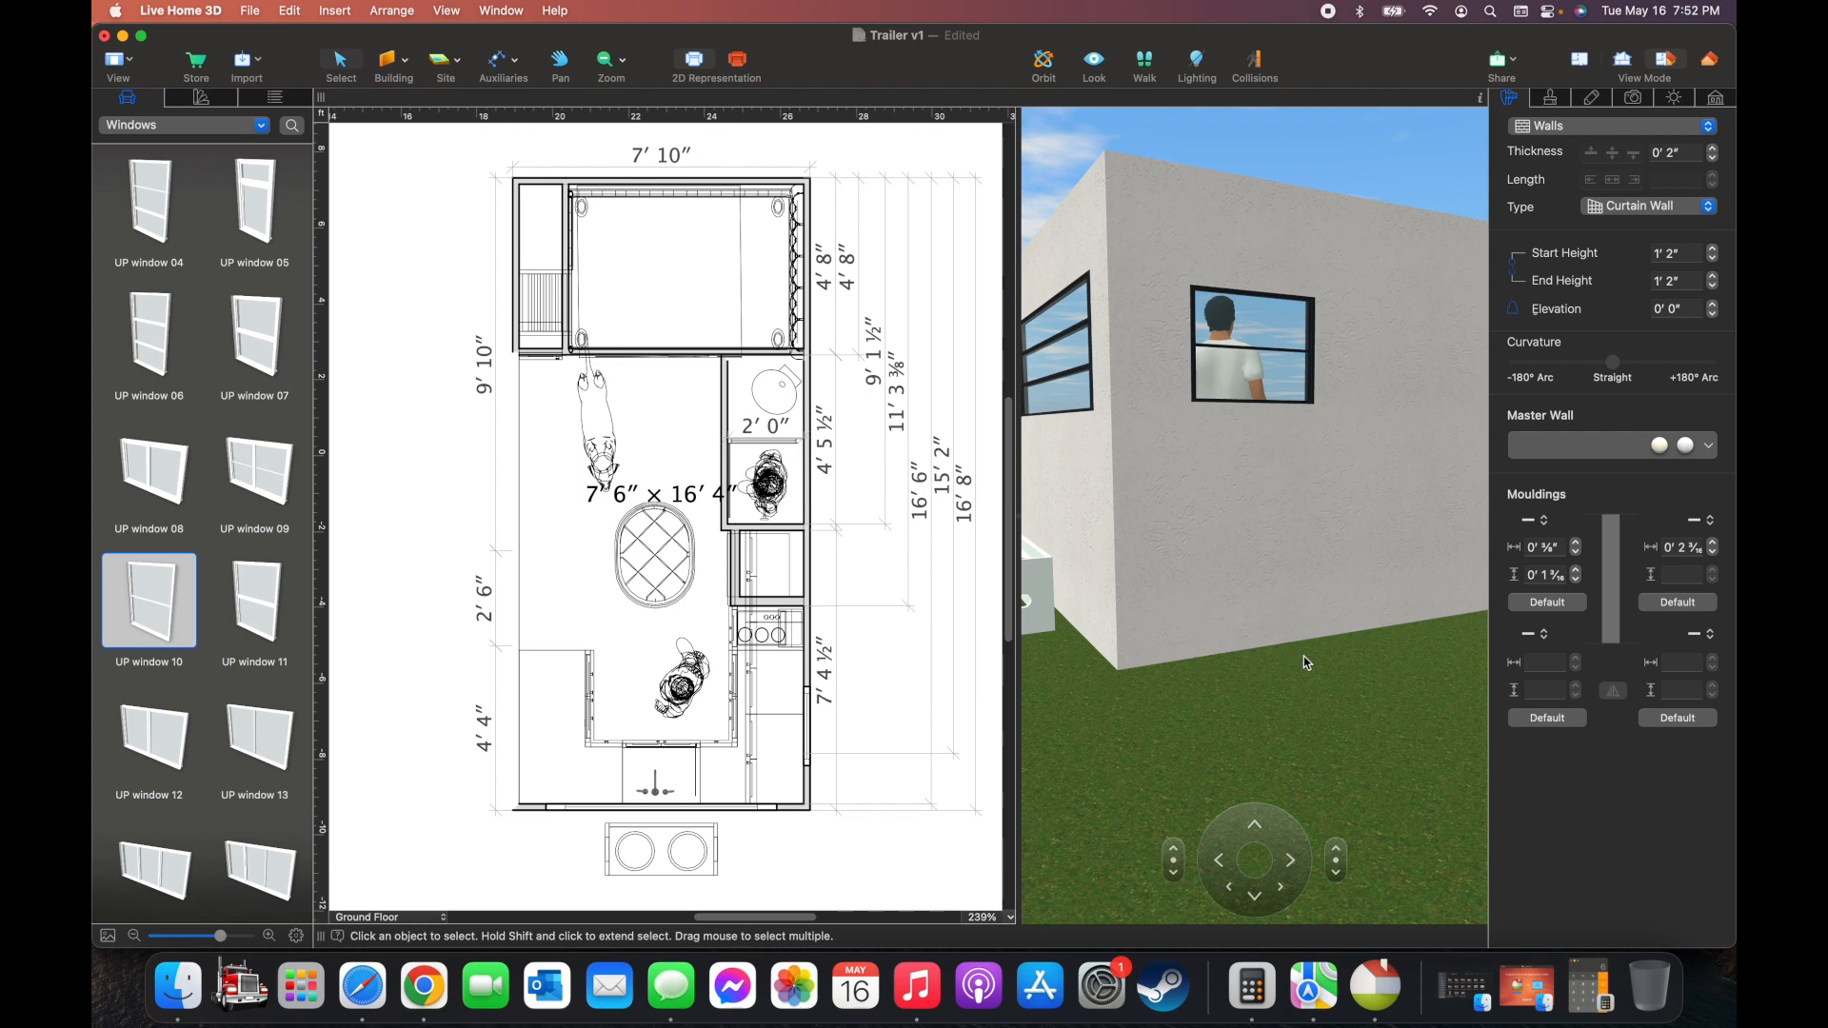
pyautogui.hscroll(-1, 1304, 656)
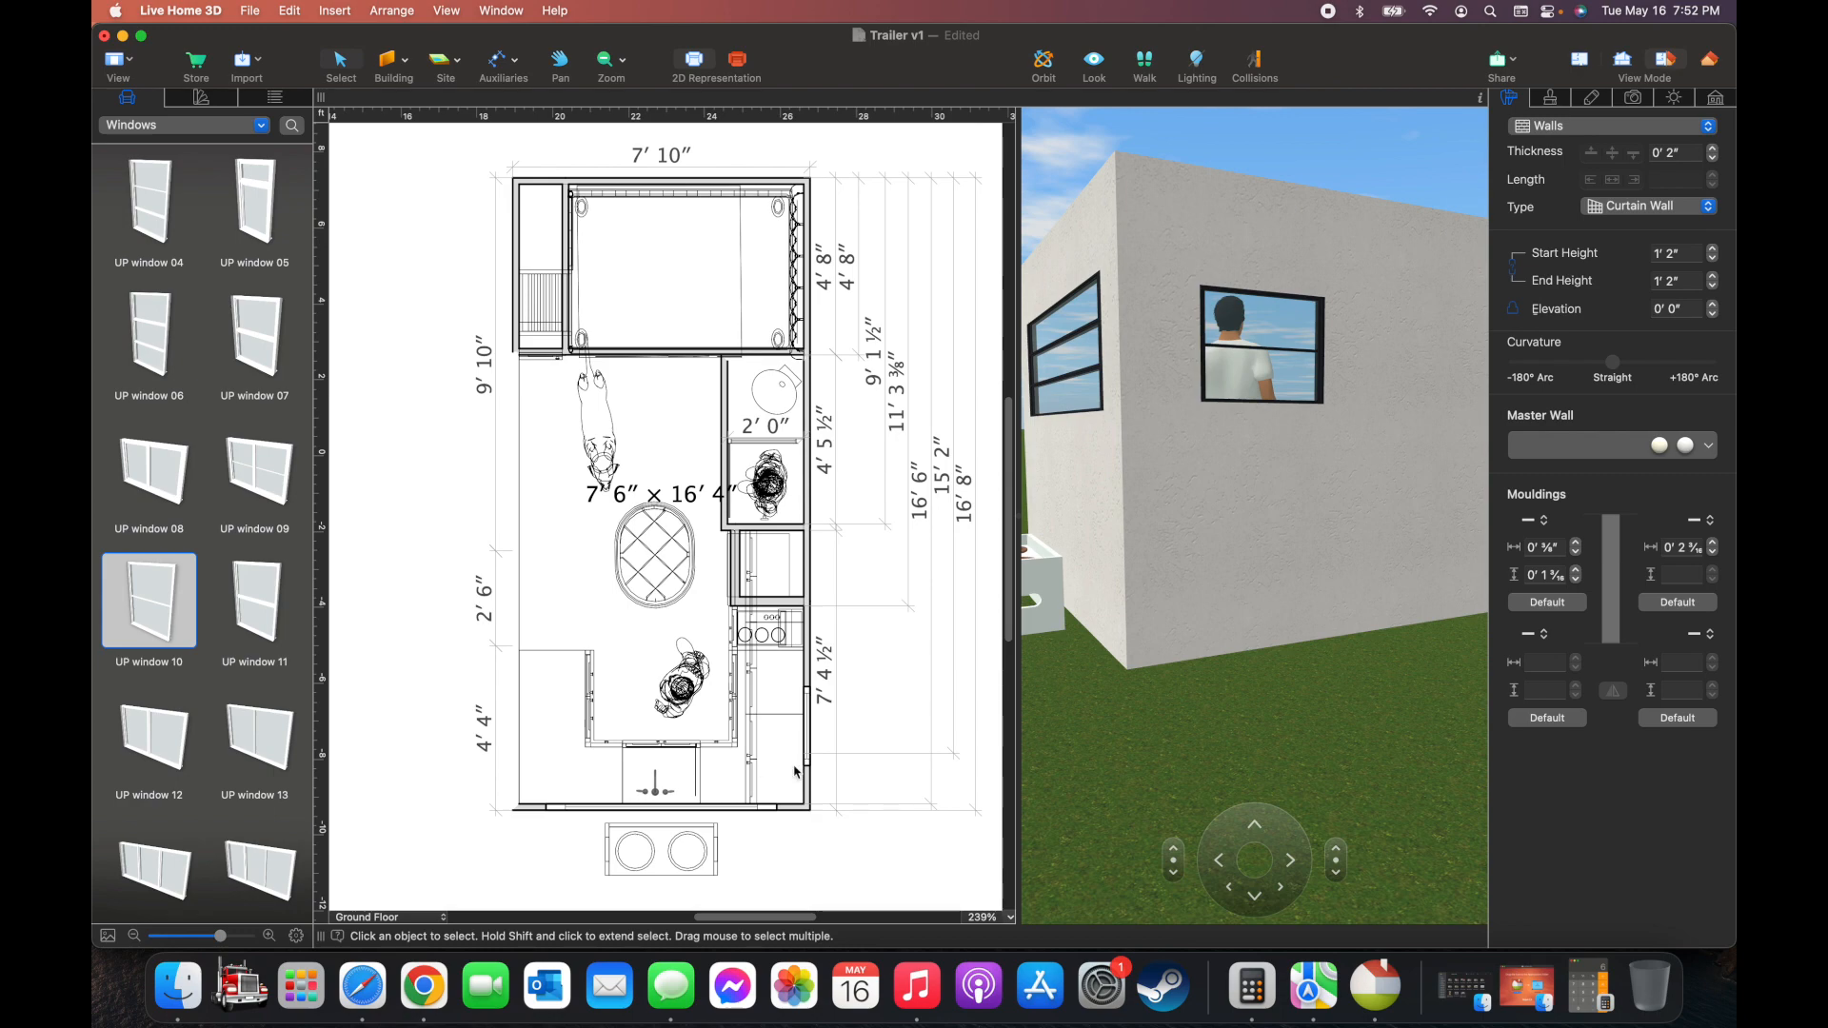
# Examine the kitchen, bathroom and bed areas up close in the floor plan, then the whole dimensioned layout
pyautogui.scroll(2, 728, 752)
pyautogui.scroll(4, 728, 751)
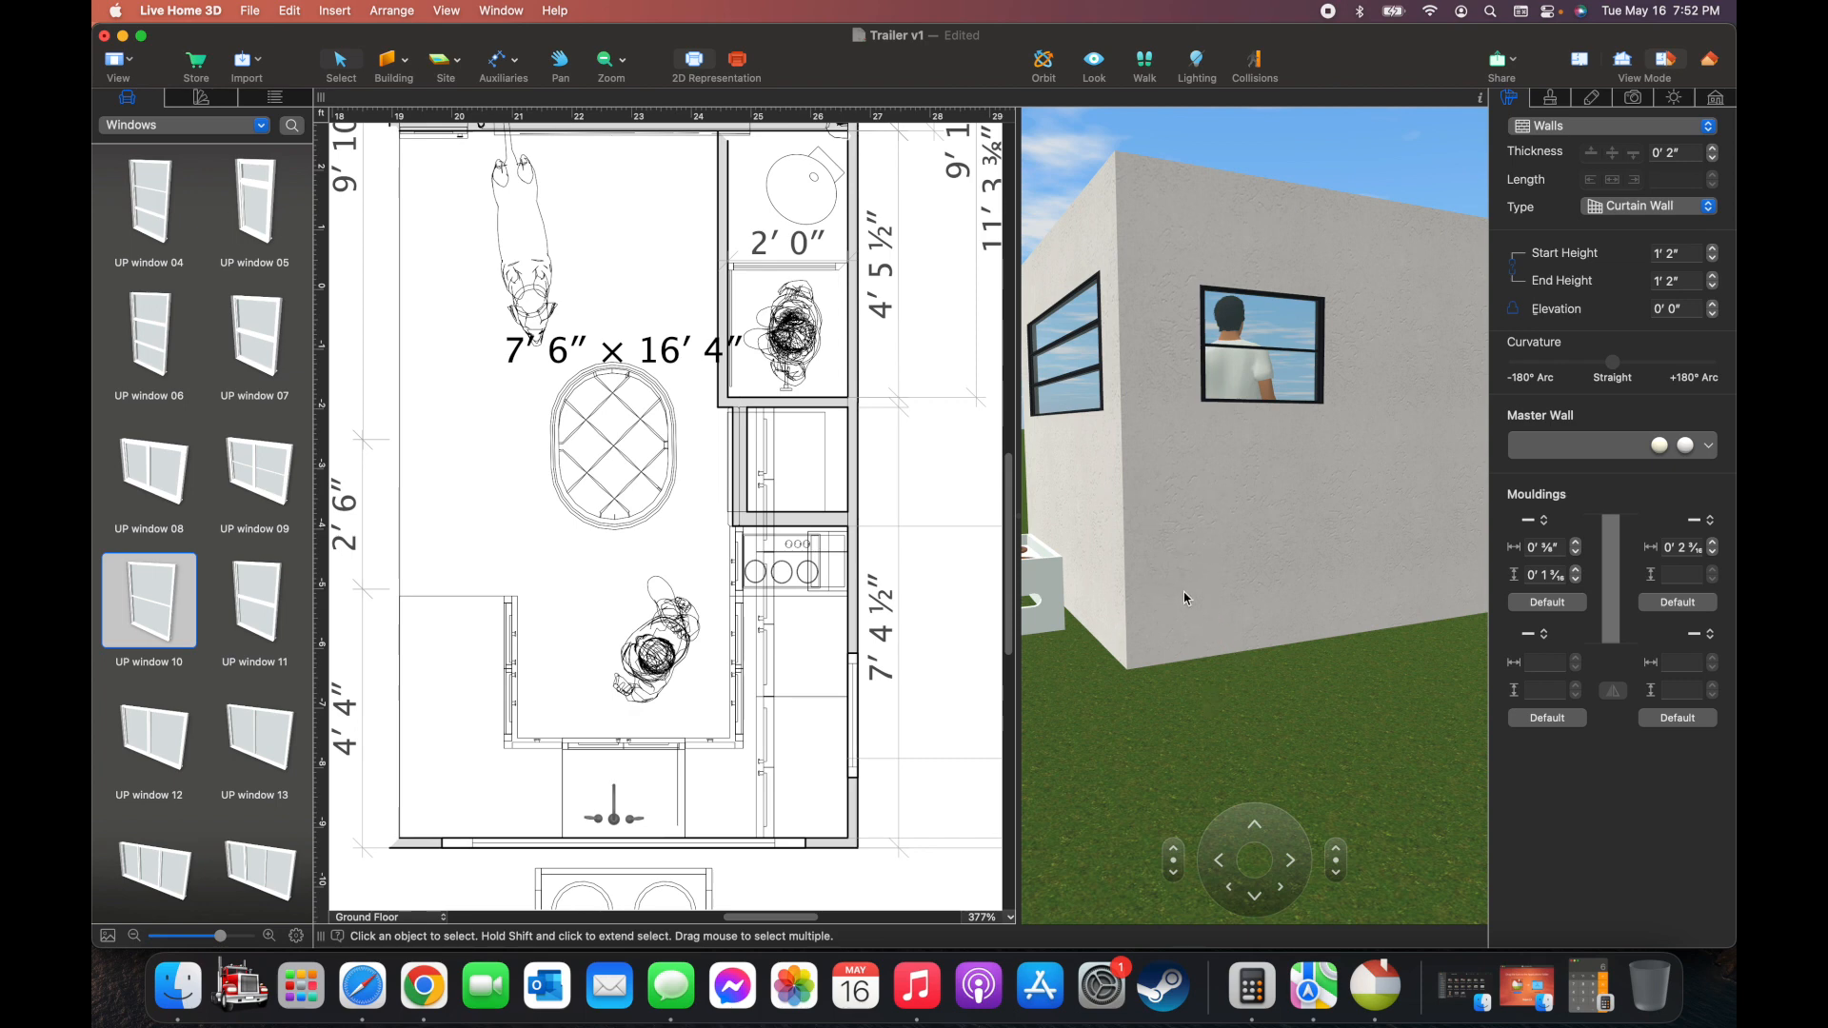
pyautogui.scroll(-3, 870, 574)
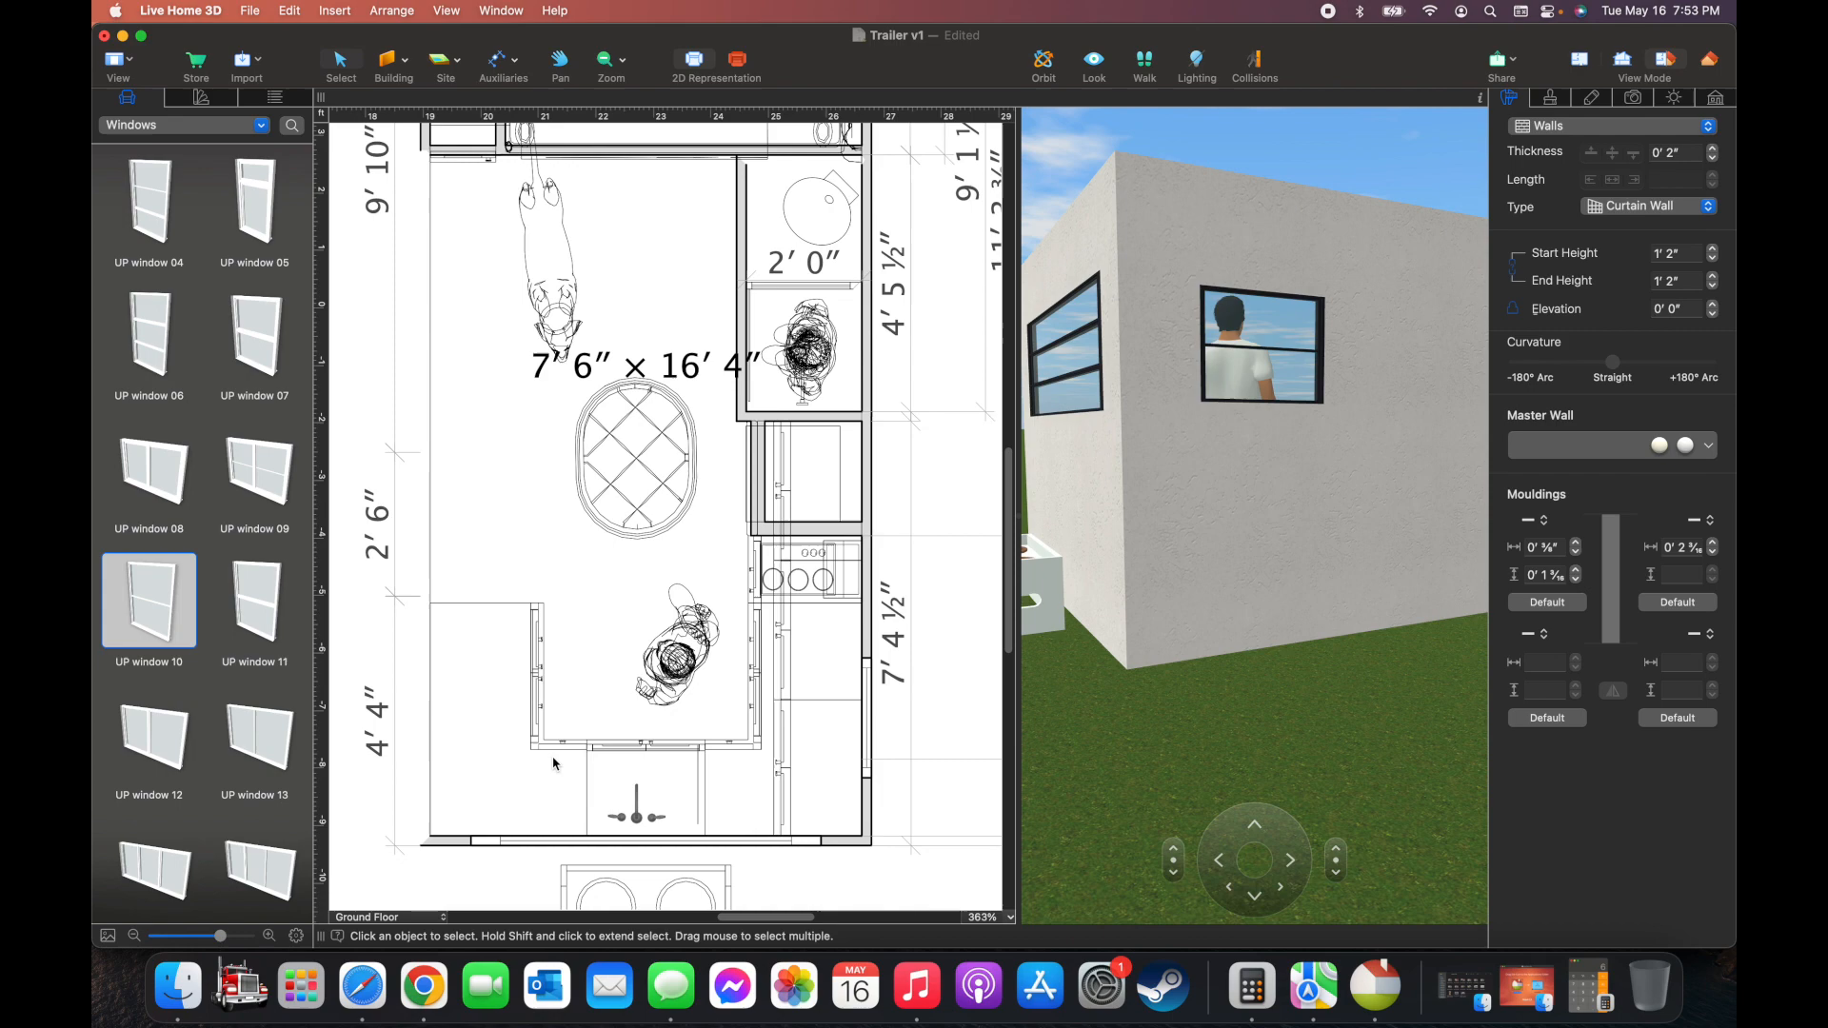
pyautogui.scroll(6, 738, 716)
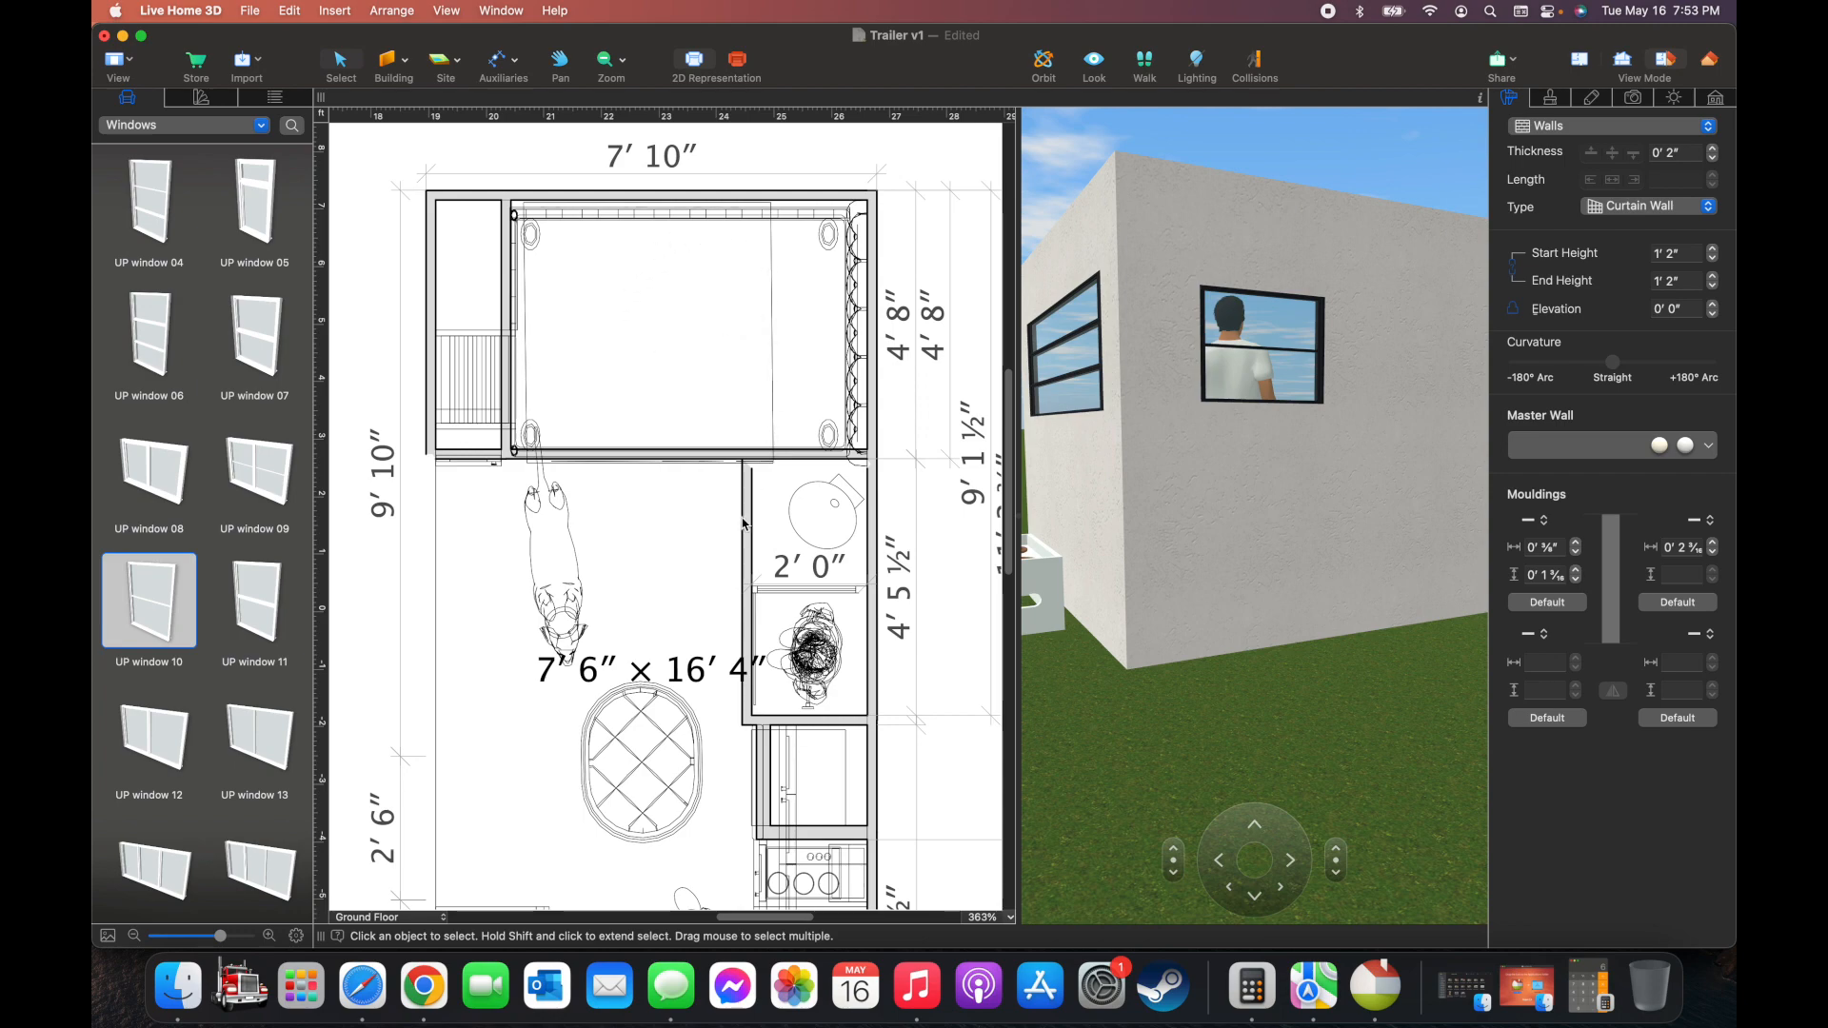
pyautogui.scroll(-5, 742, 524)
pyautogui.scroll(-2, 742, 524)
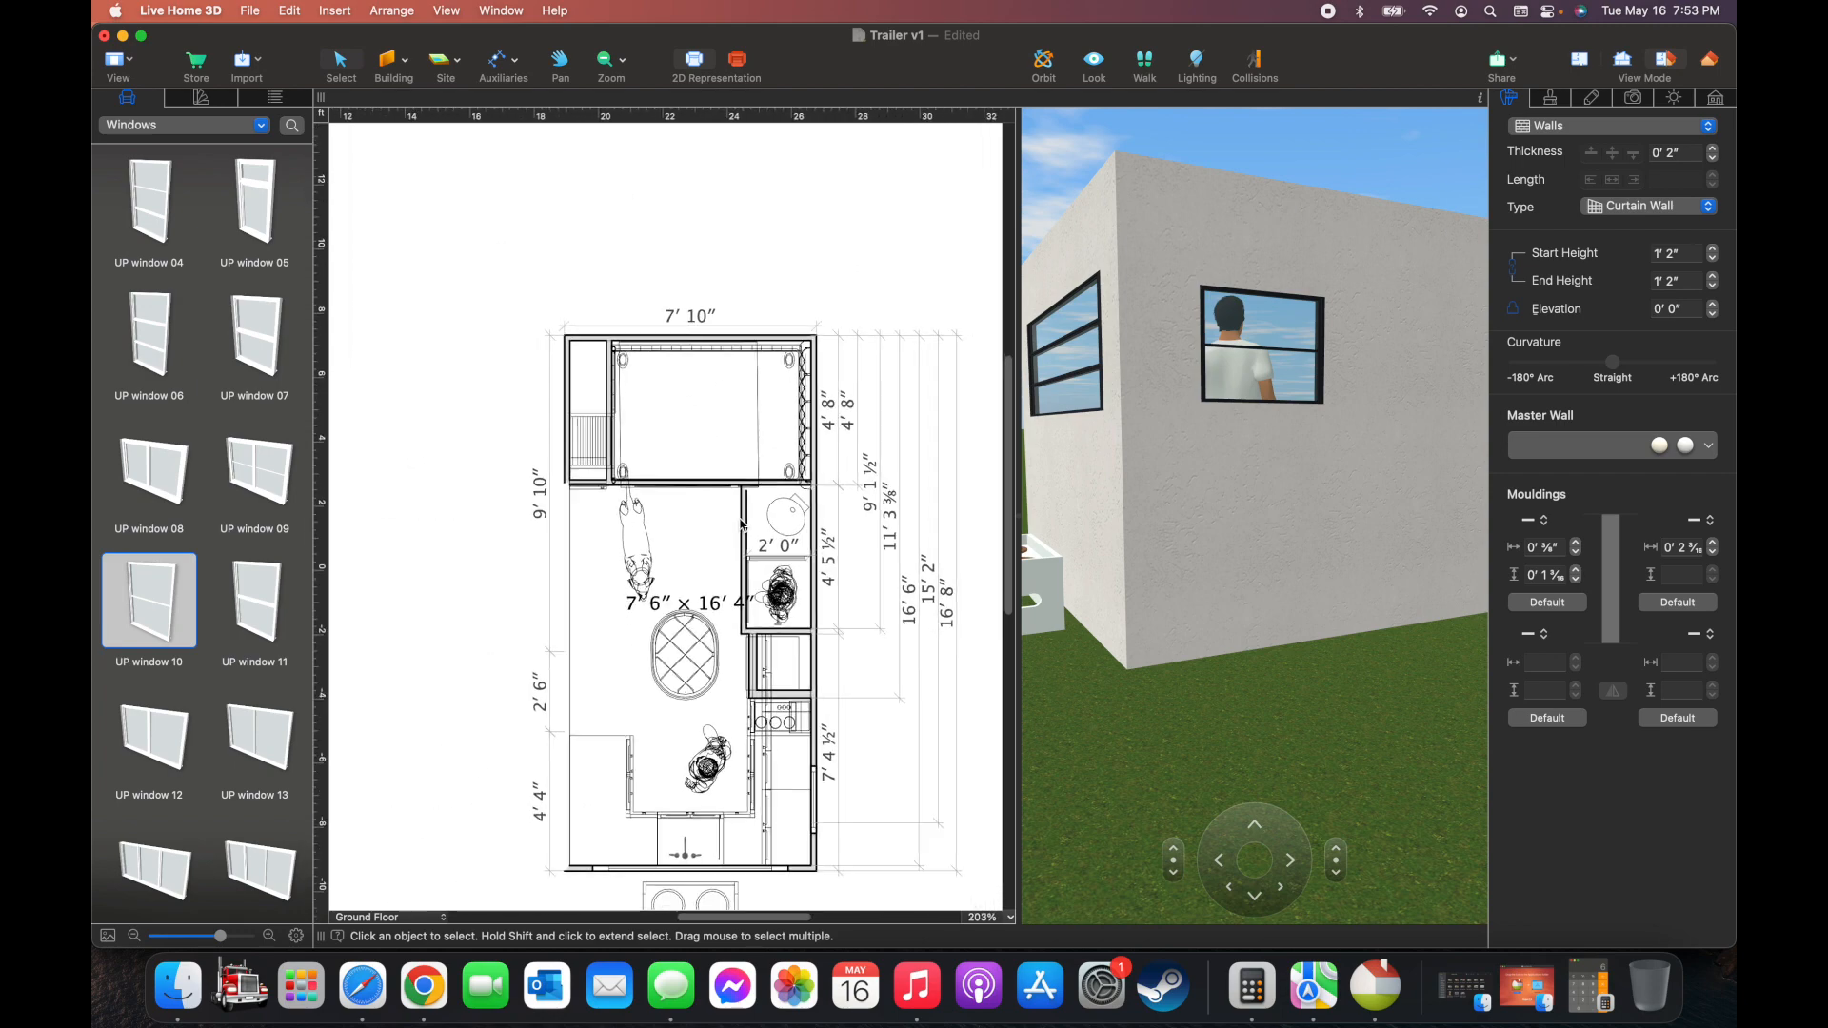
pyautogui.scroll(2, 777, 641)
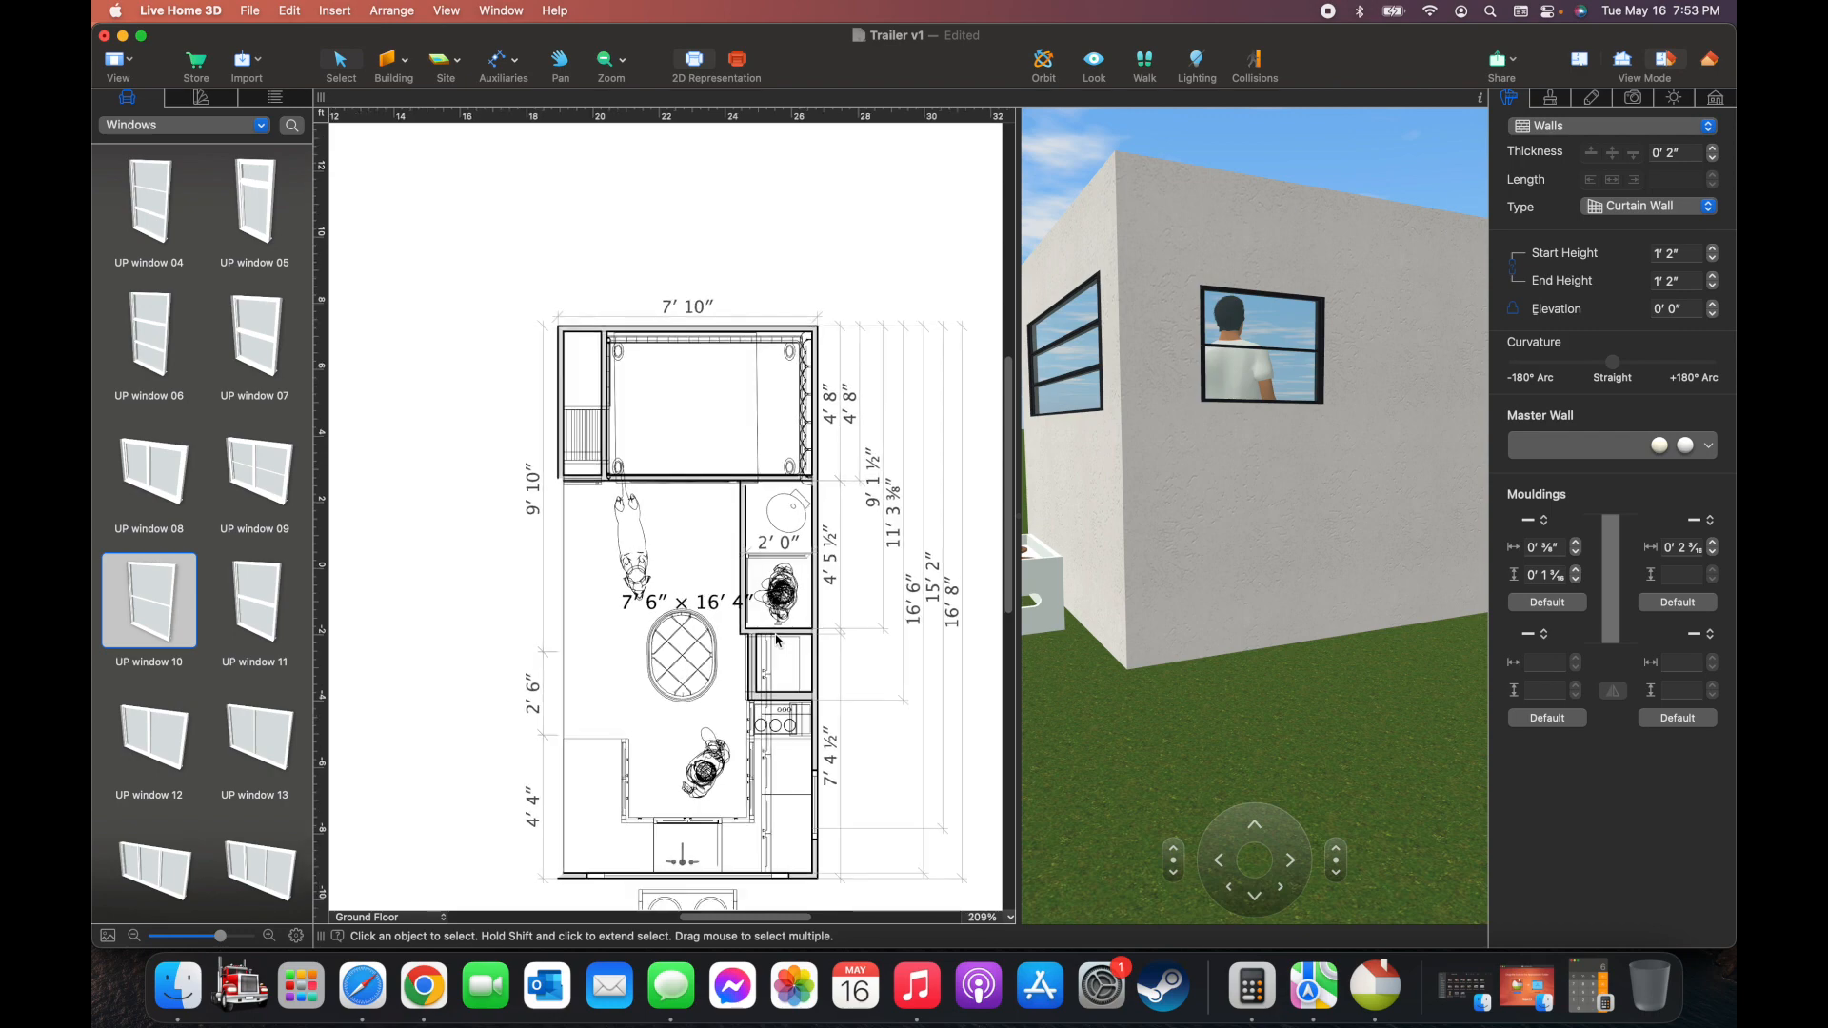
pyautogui.scroll(2, 777, 640)
pyautogui.scroll(-2, 777, 641)
pyautogui.hscroll(2, 777, 641)
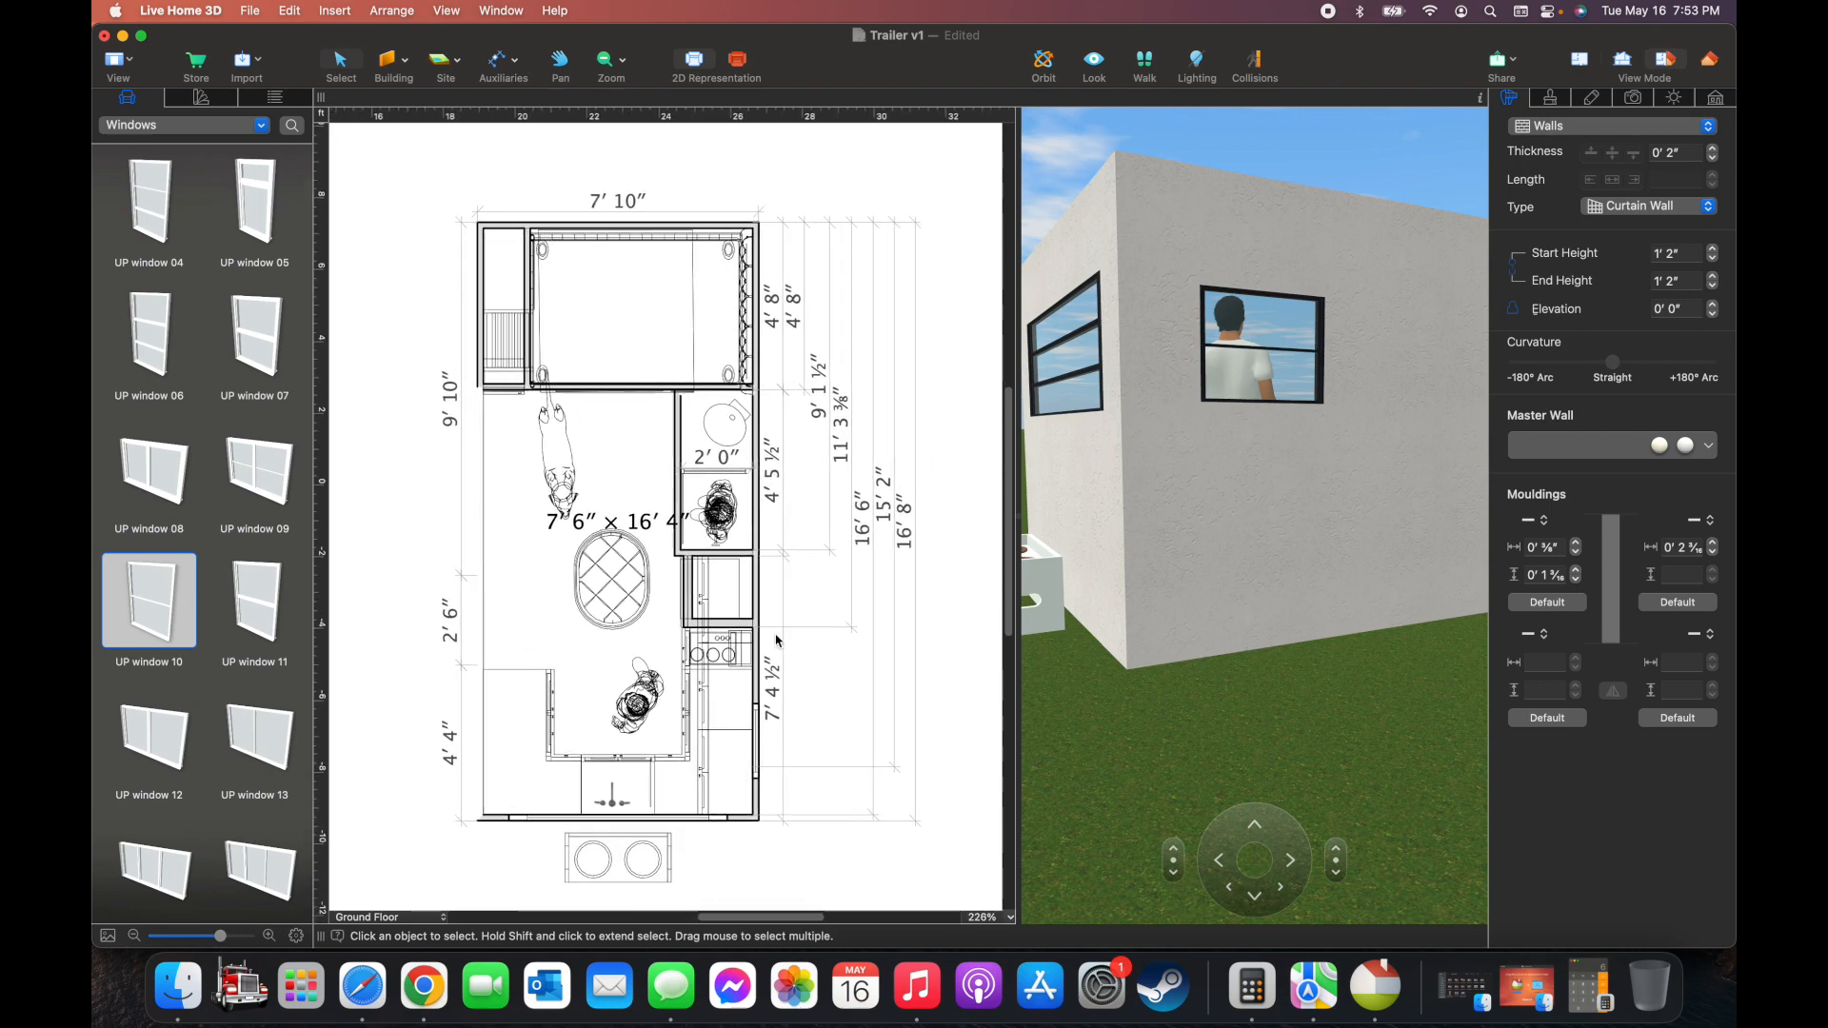
pyautogui.scroll(1, 777, 639)
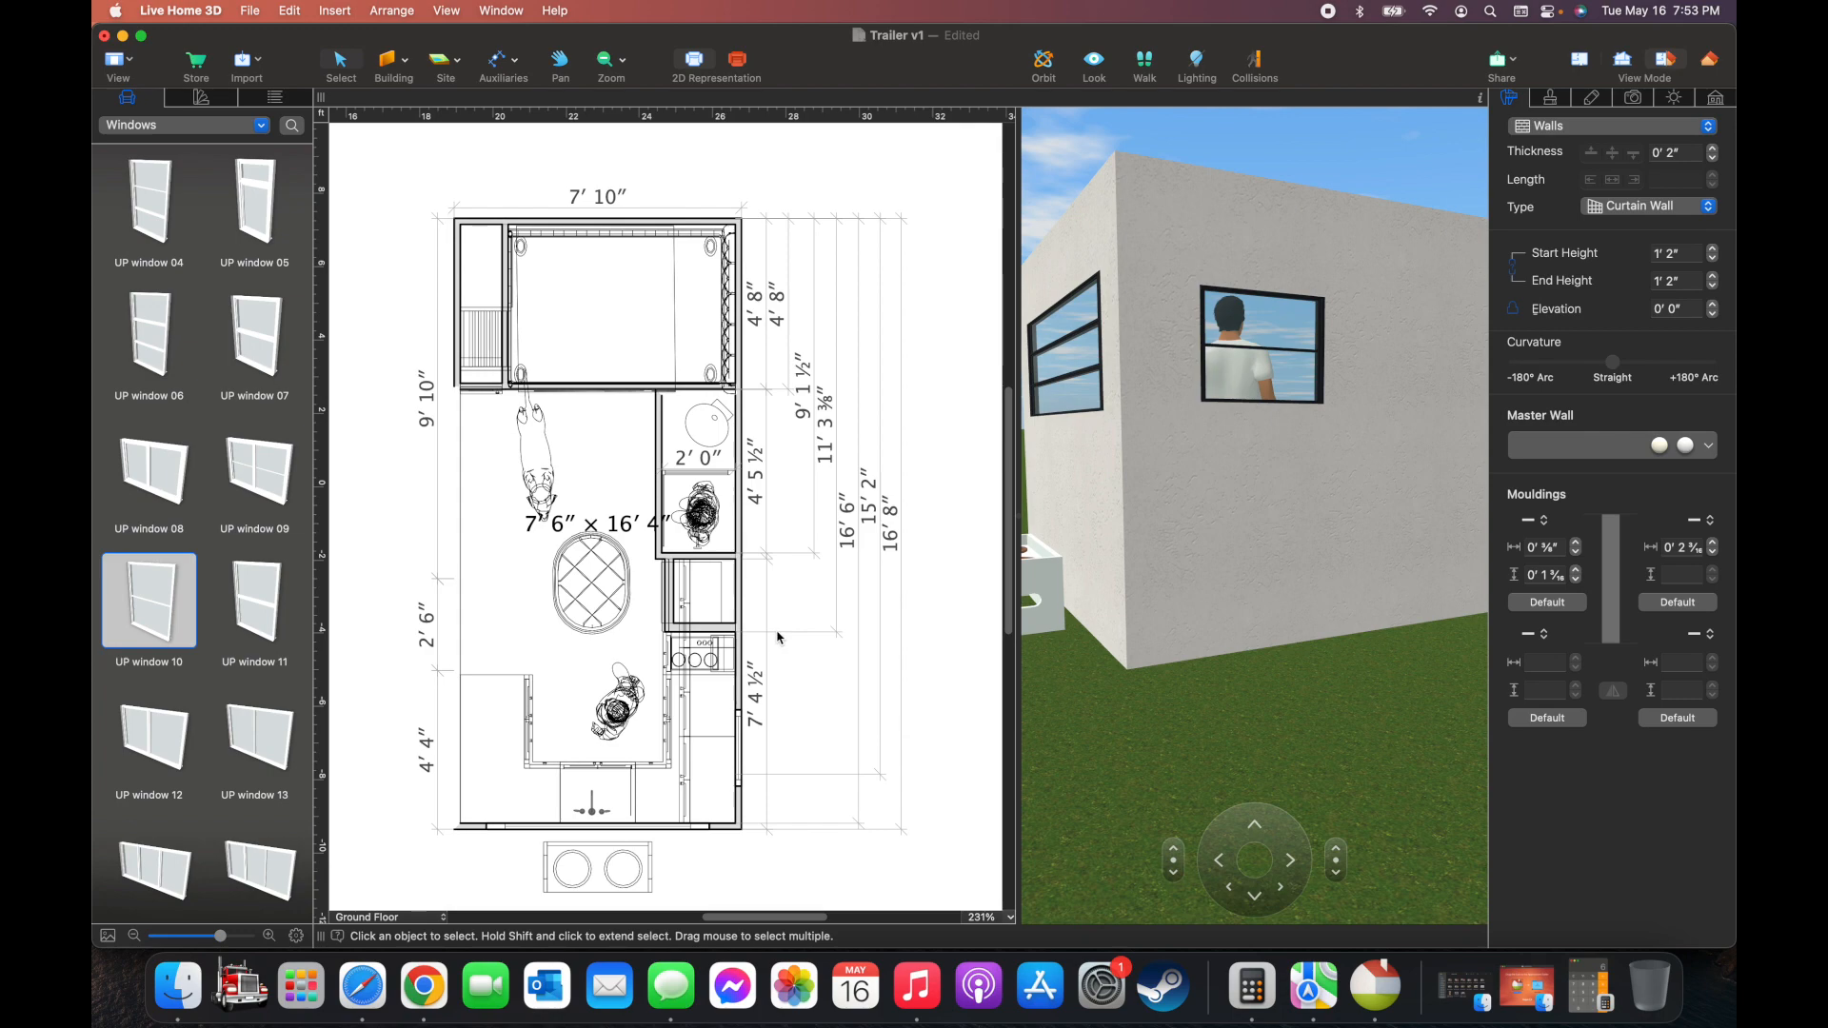
pyautogui.scroll(3, 777, 638)
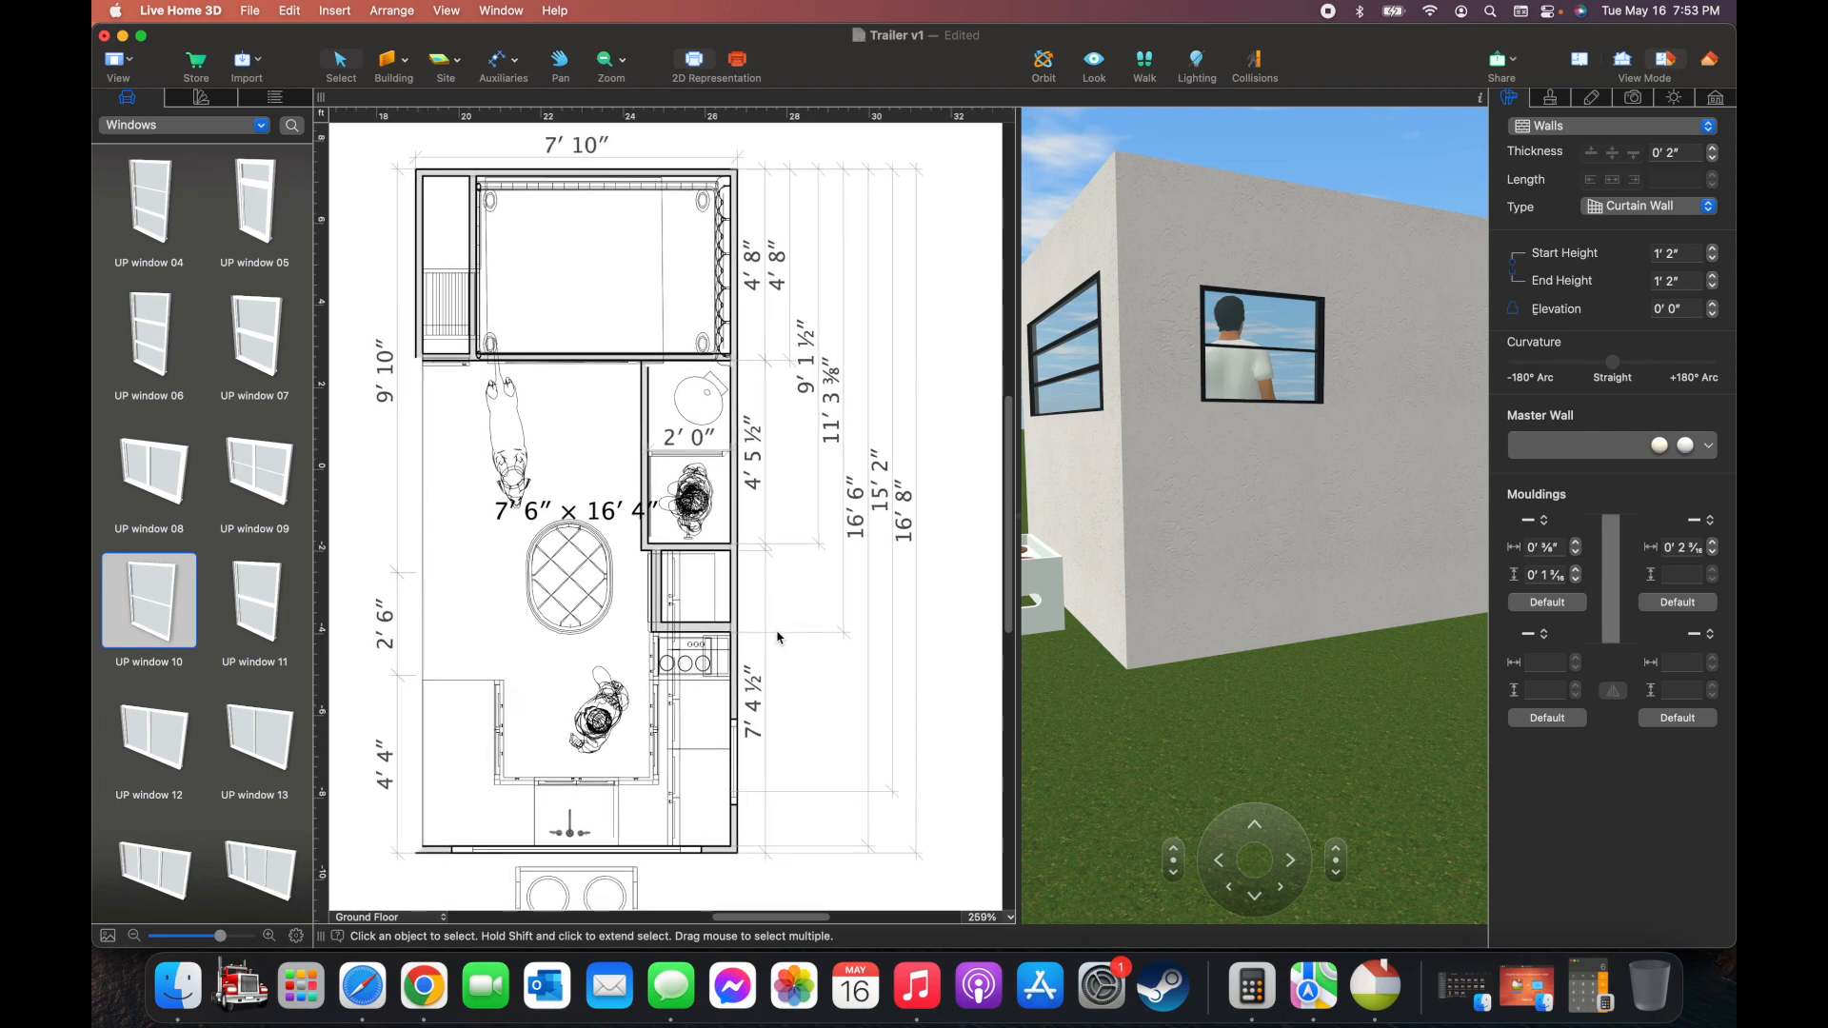
pyautogui.scroll(2, 777, 638)
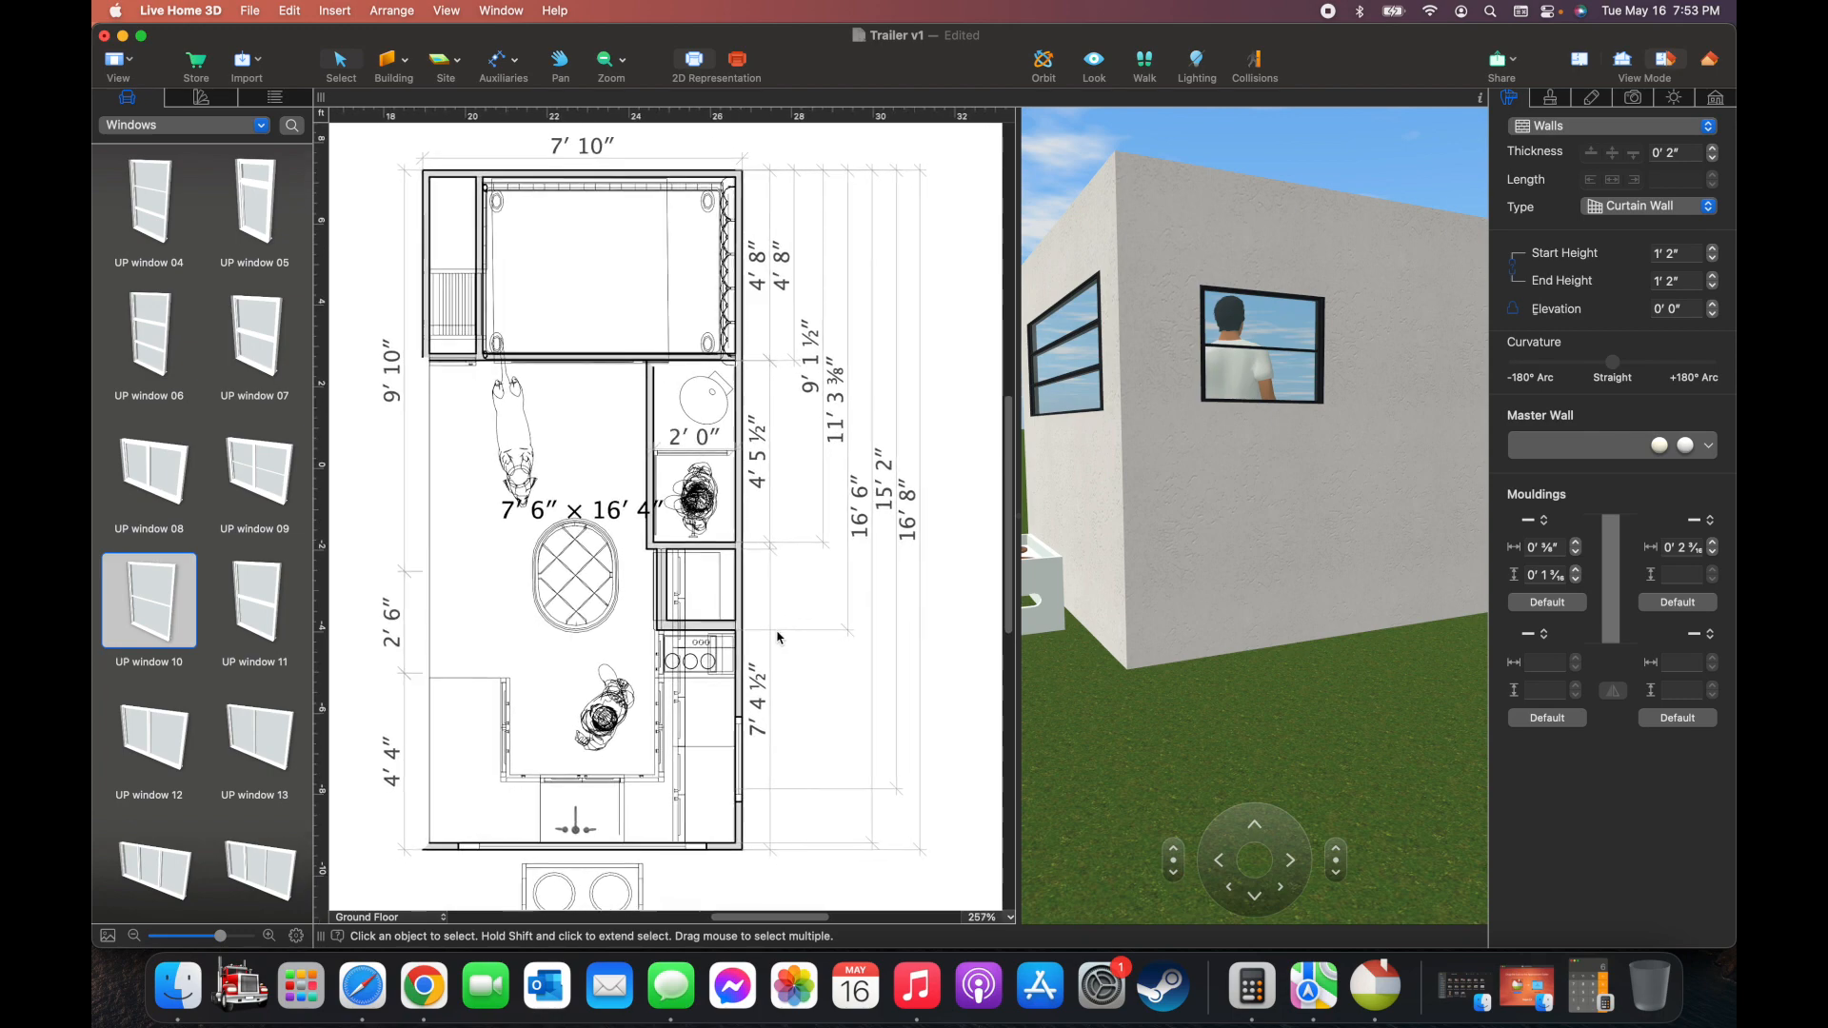
pyautogui.scroll(2, 777, 638)
pyautogui.hscroll(2, 777, 638)
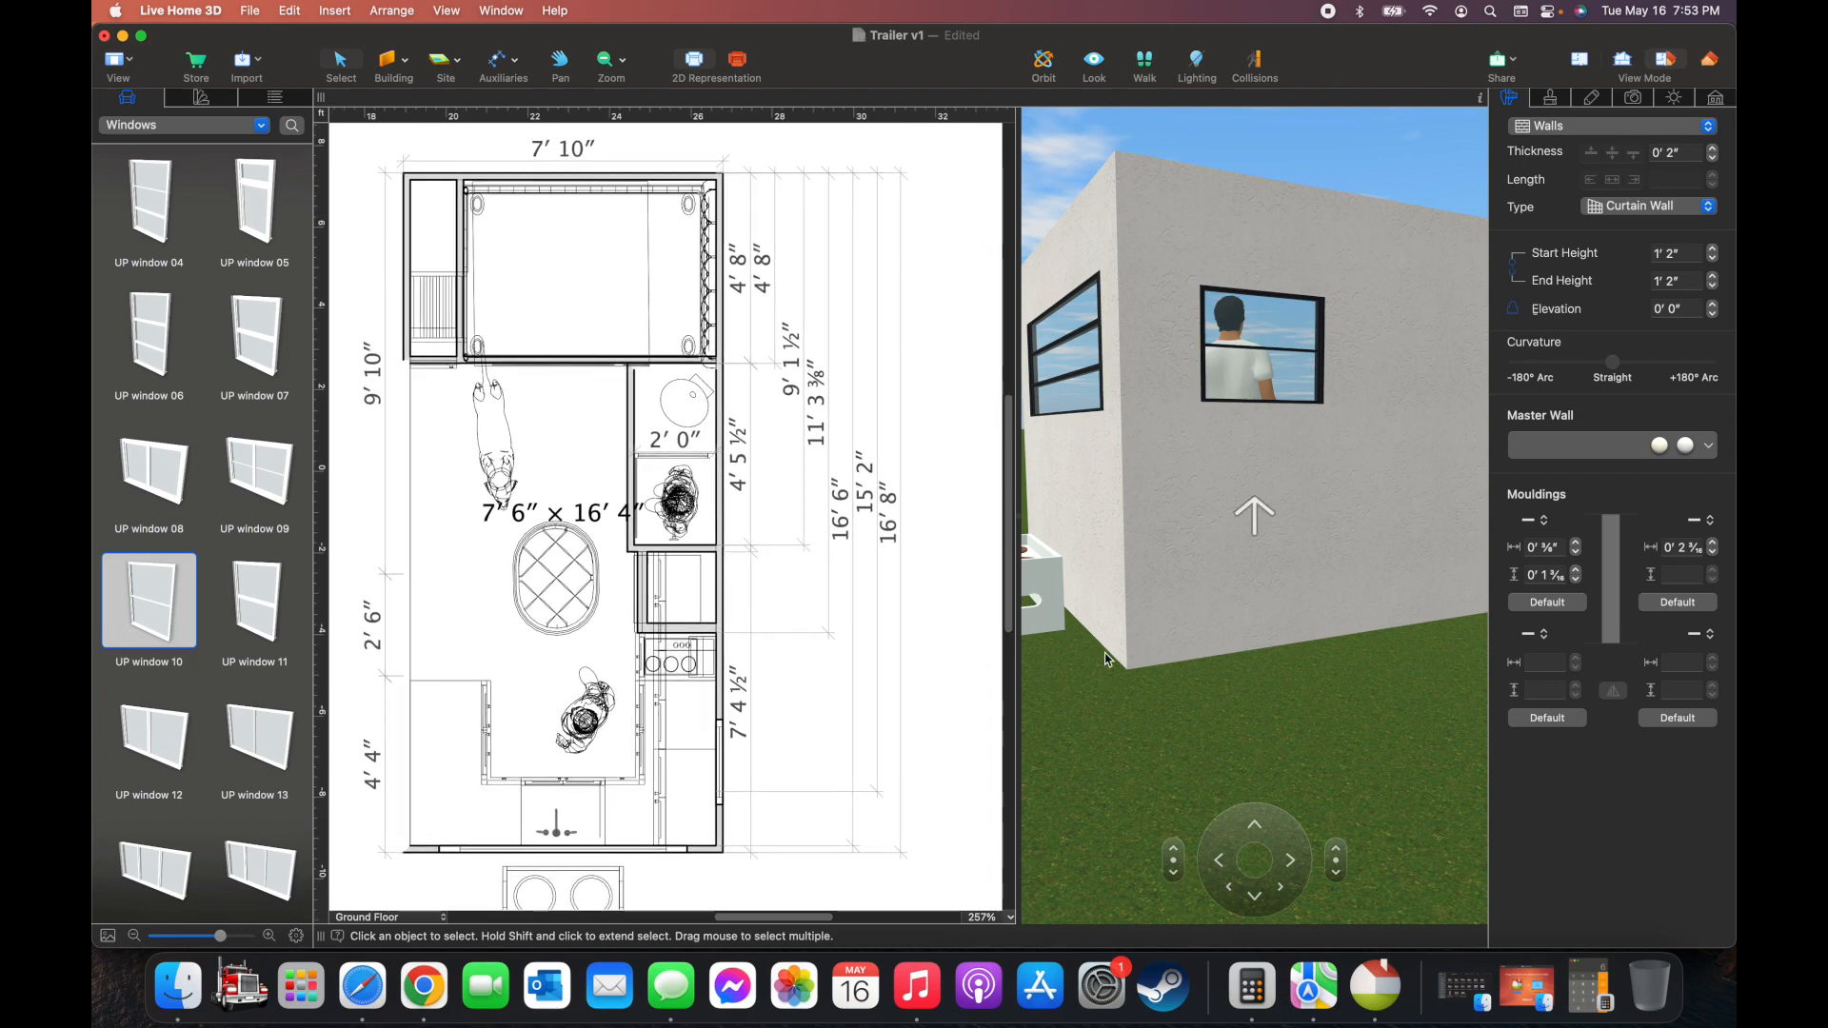
# Make the long wall between the bathroom and the aisle invisible to open up the toilet and shower in 3D
pyautogui.scroll(10, 1105, 659)
pyautogui.hscroll(5, 1104, 659)
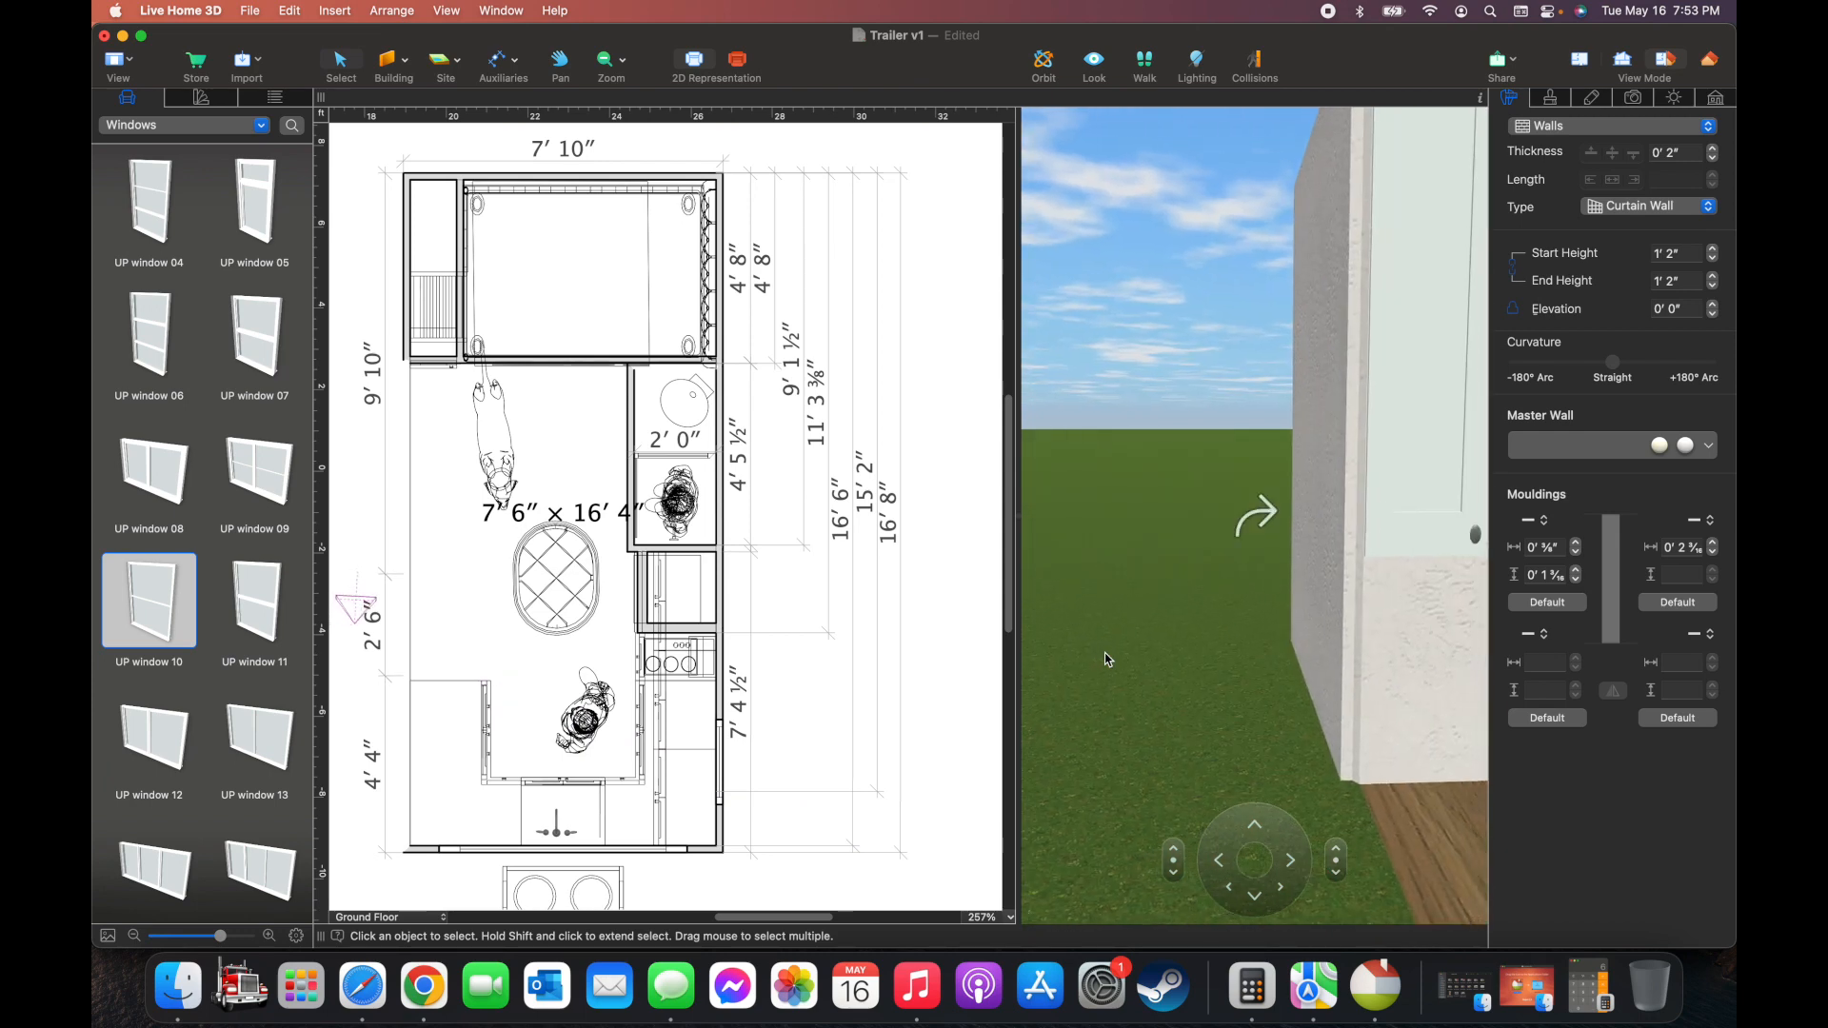
pyautogui.hscroll(5, 1104, 659)
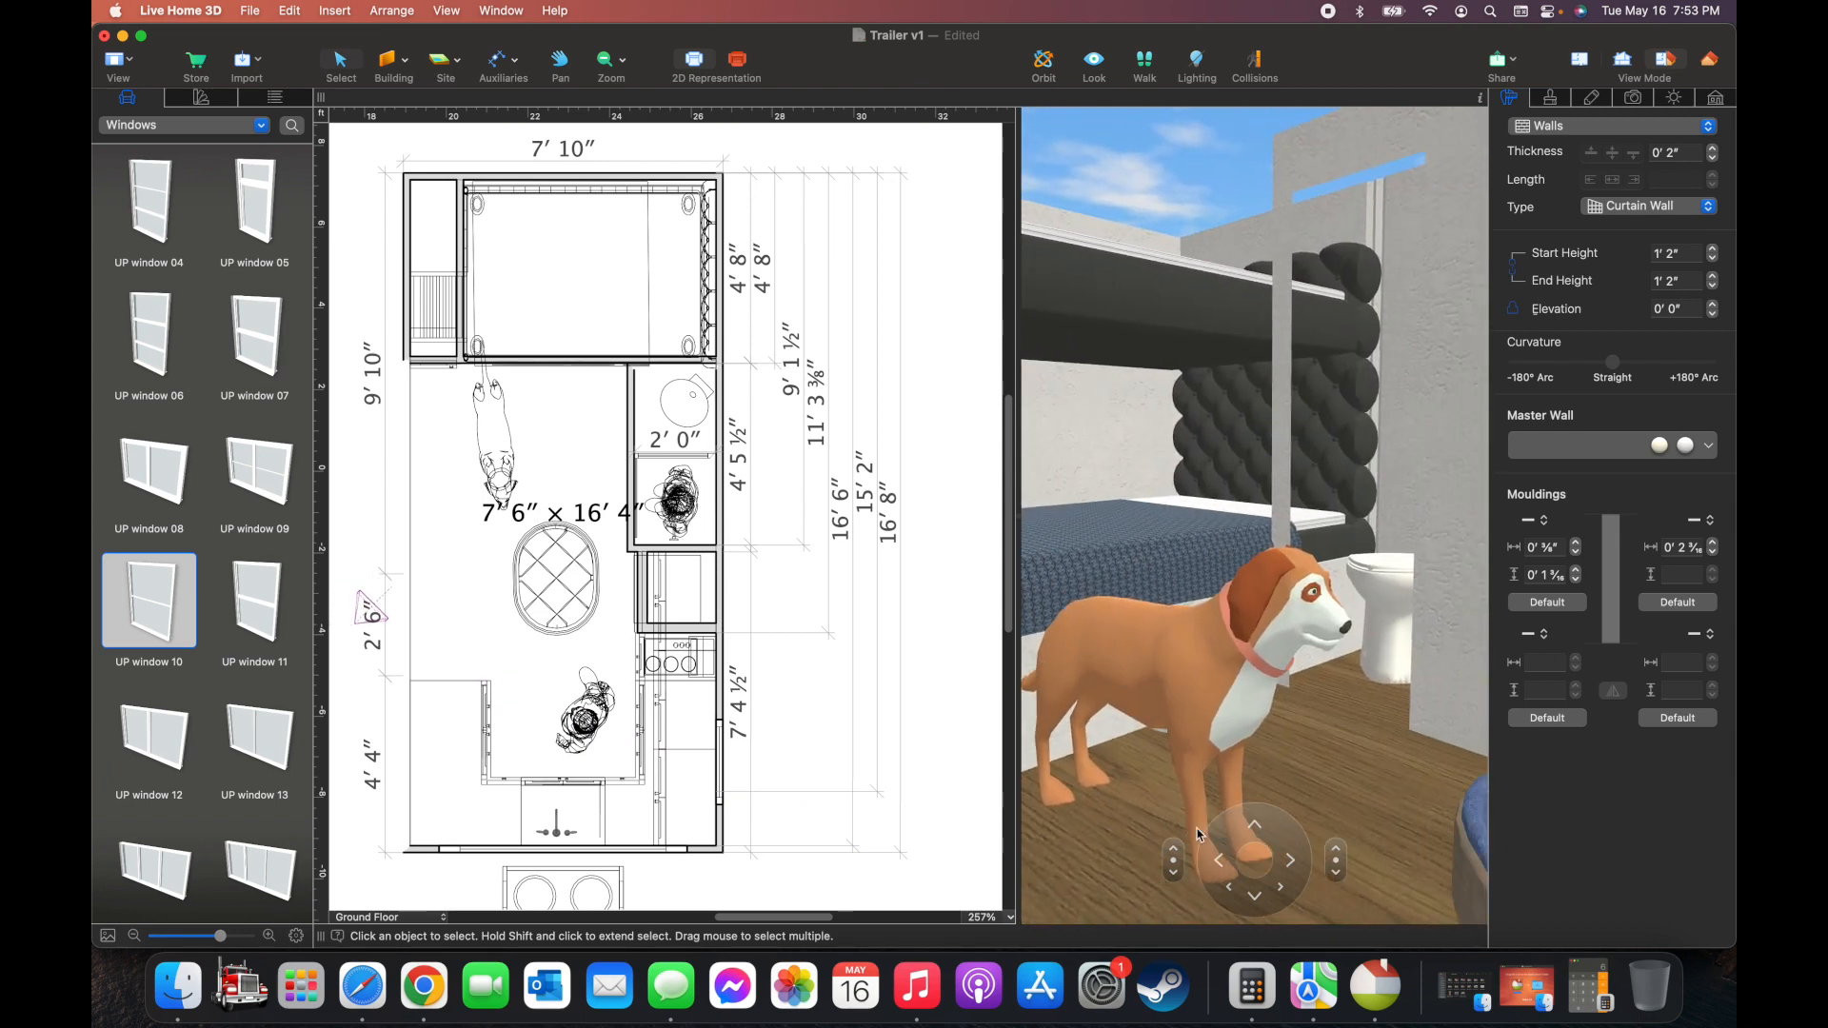
pyautogui.click(1335, 848)
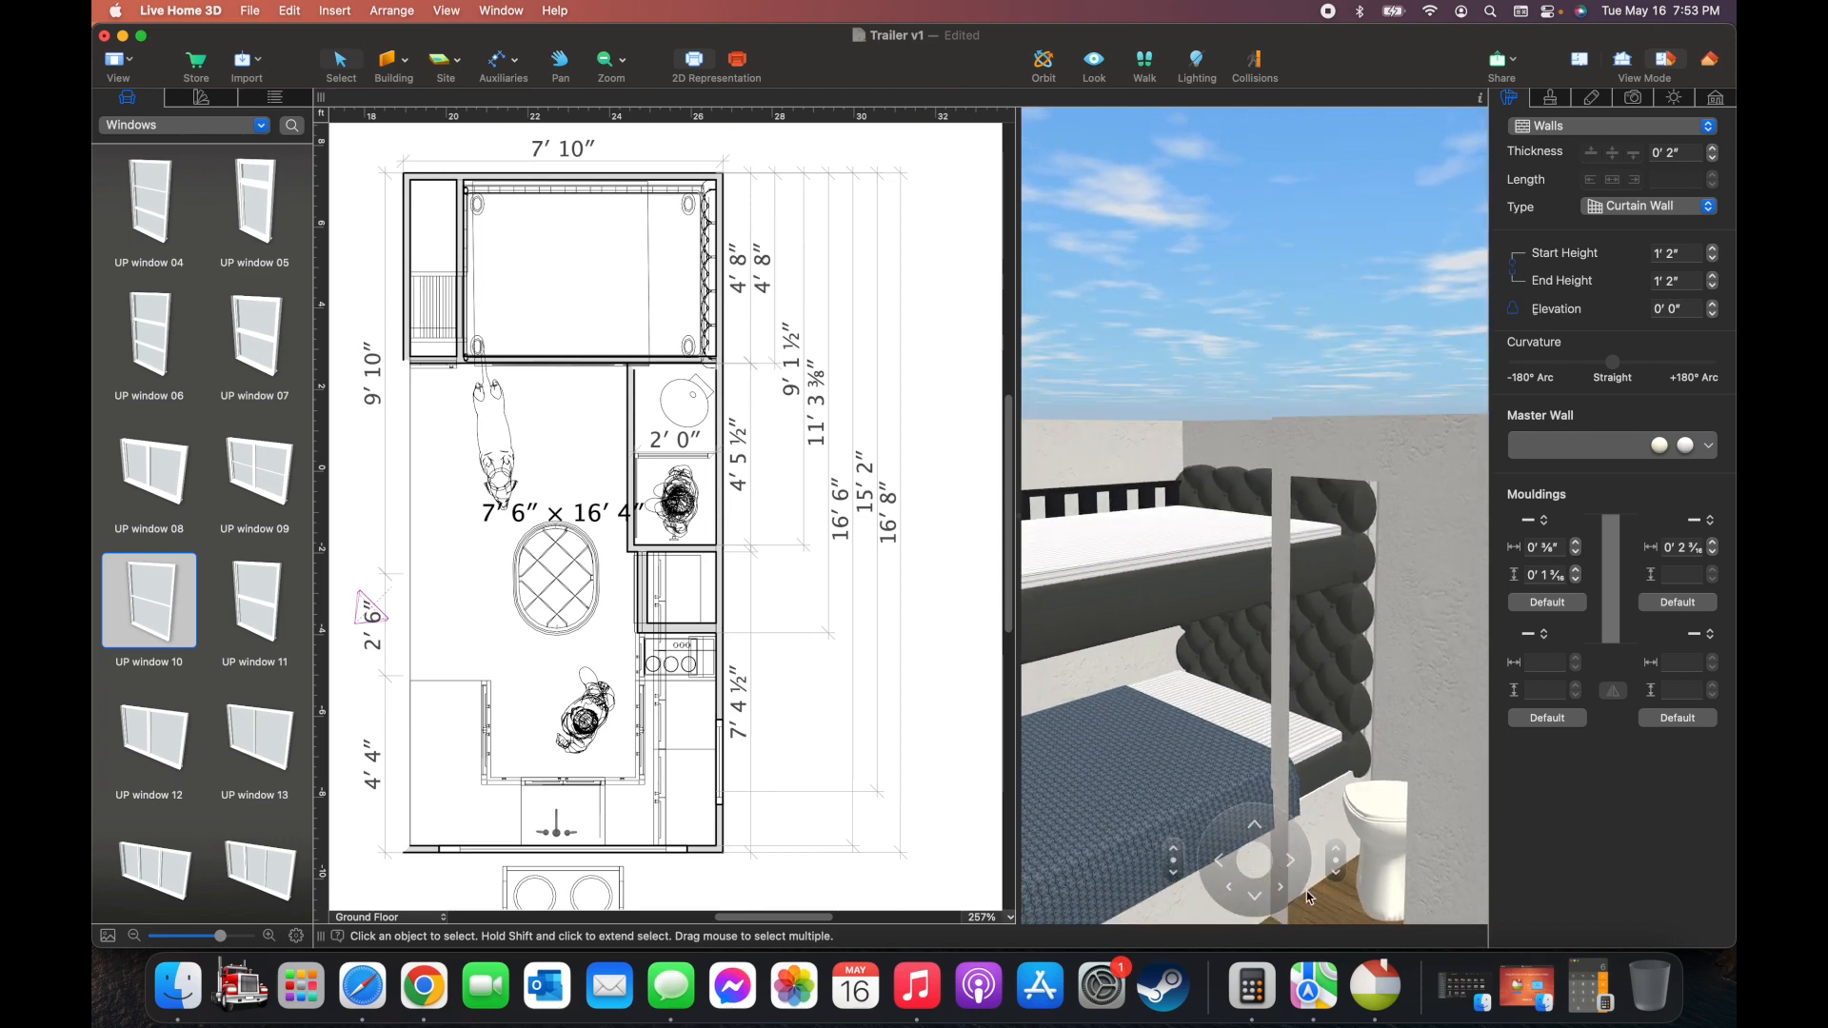
pyautogui.click(1255, 896)
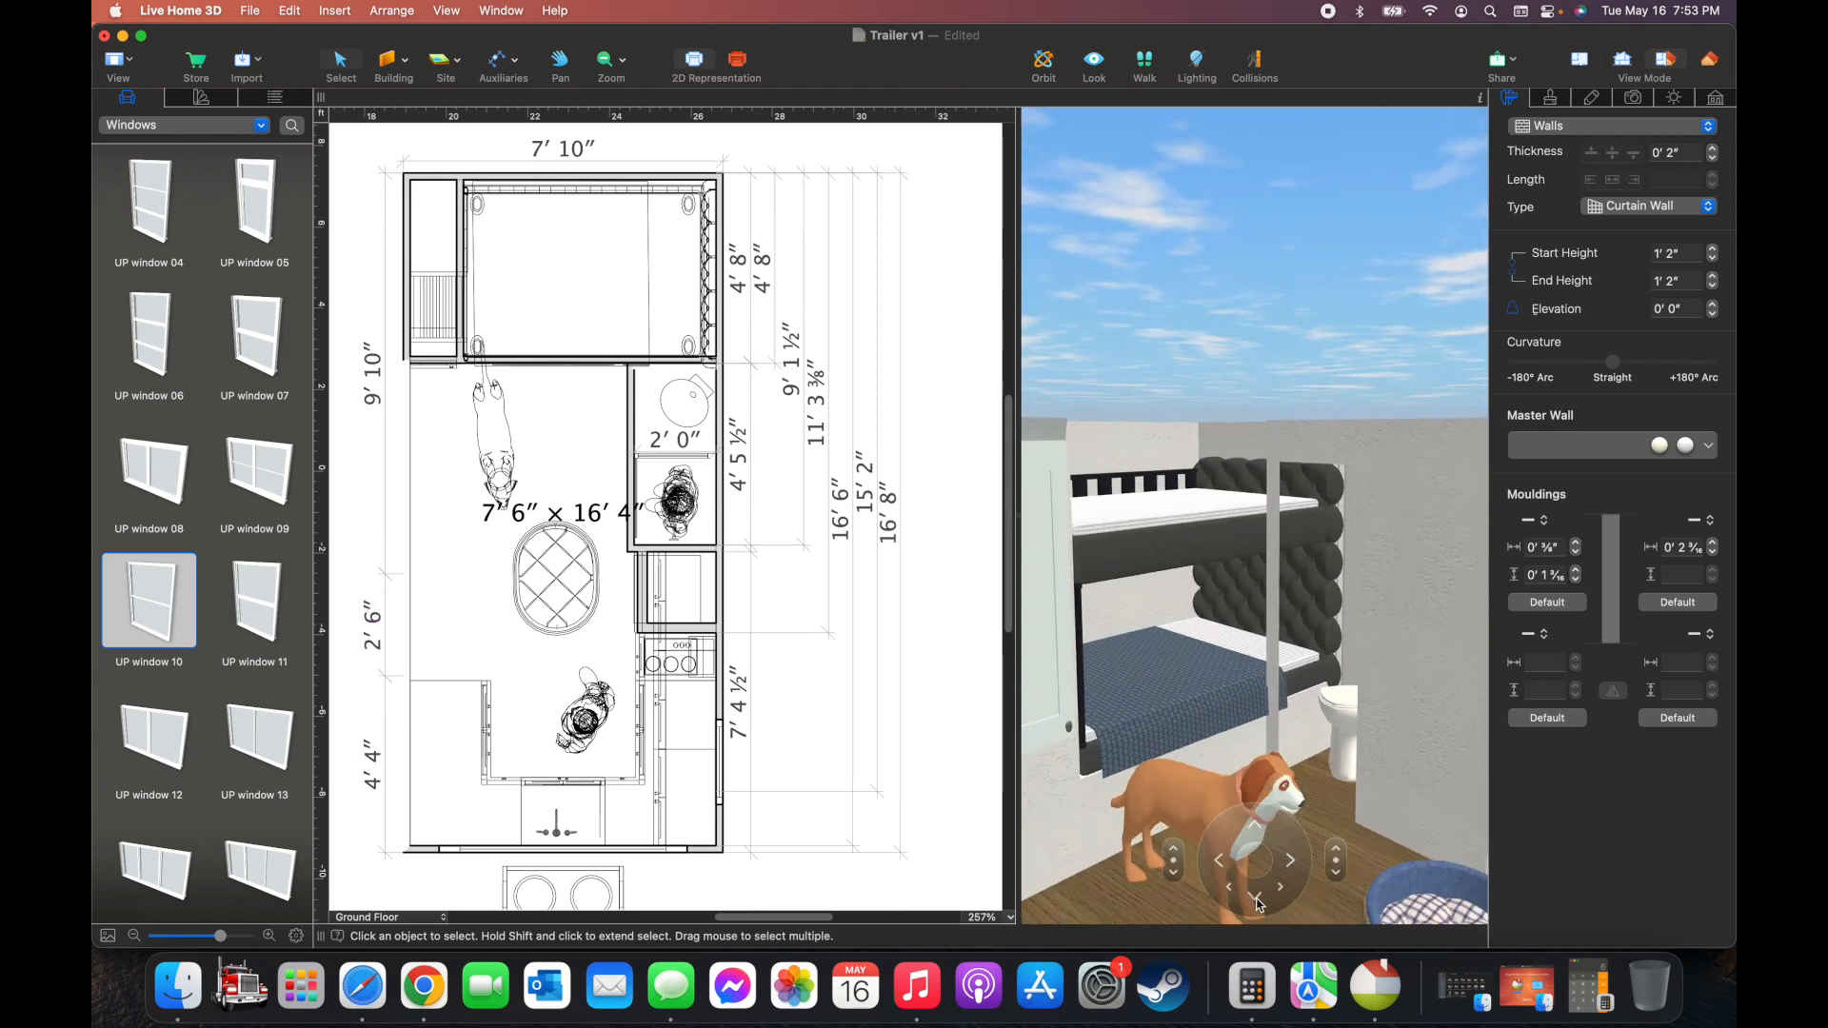
pyautogui.click(634, 448)
pyautogui.click(632, 442)
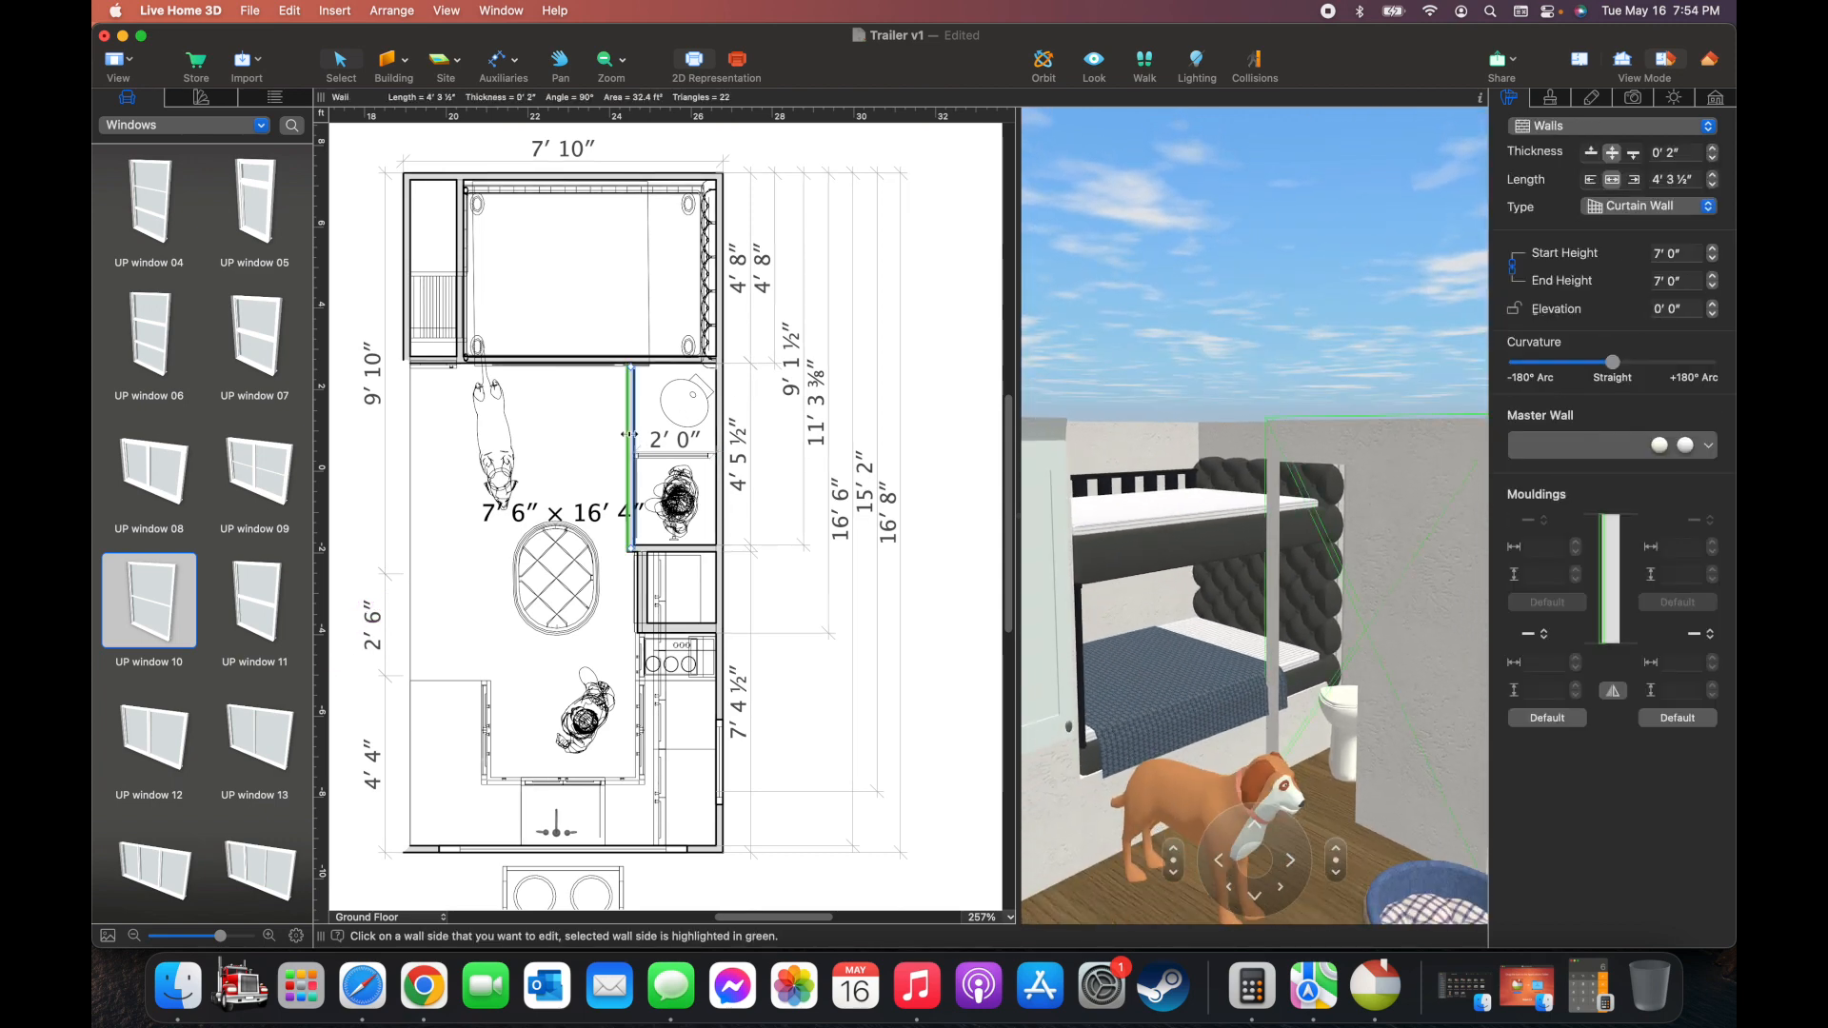
pyautogui.rightClick(632, 434)
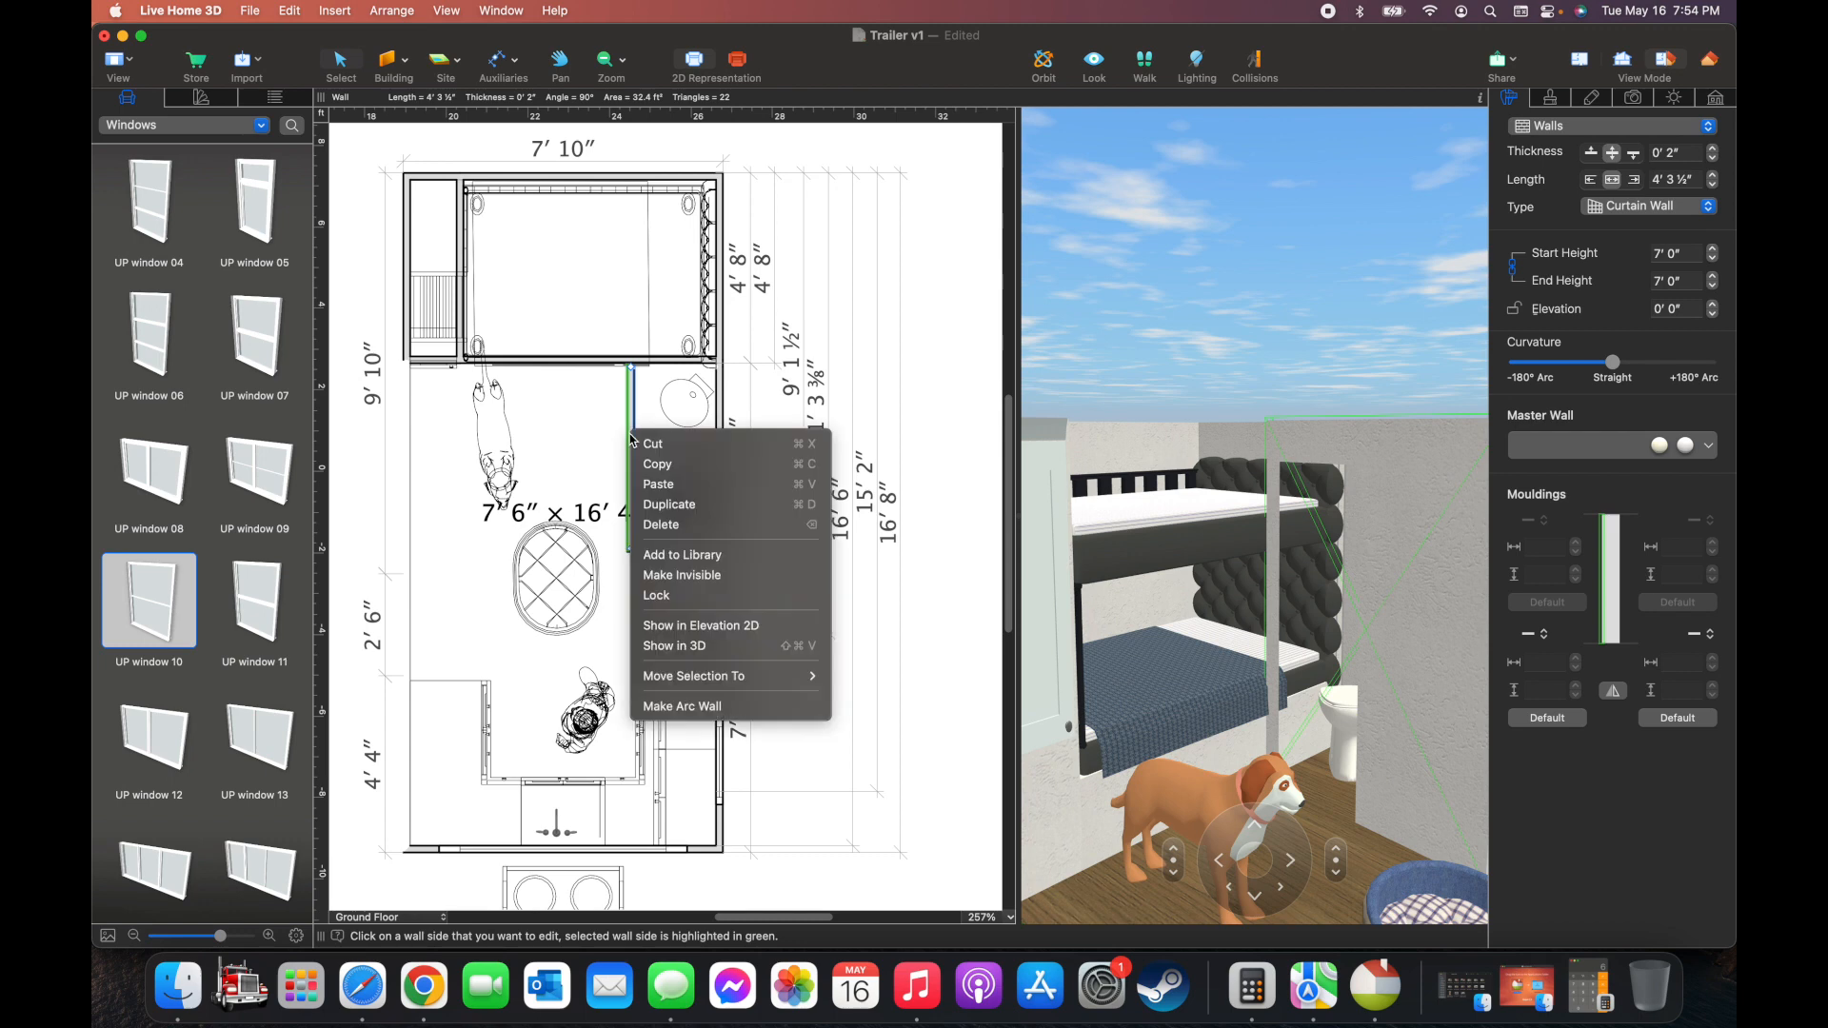
pyautogui.click(722, 577)
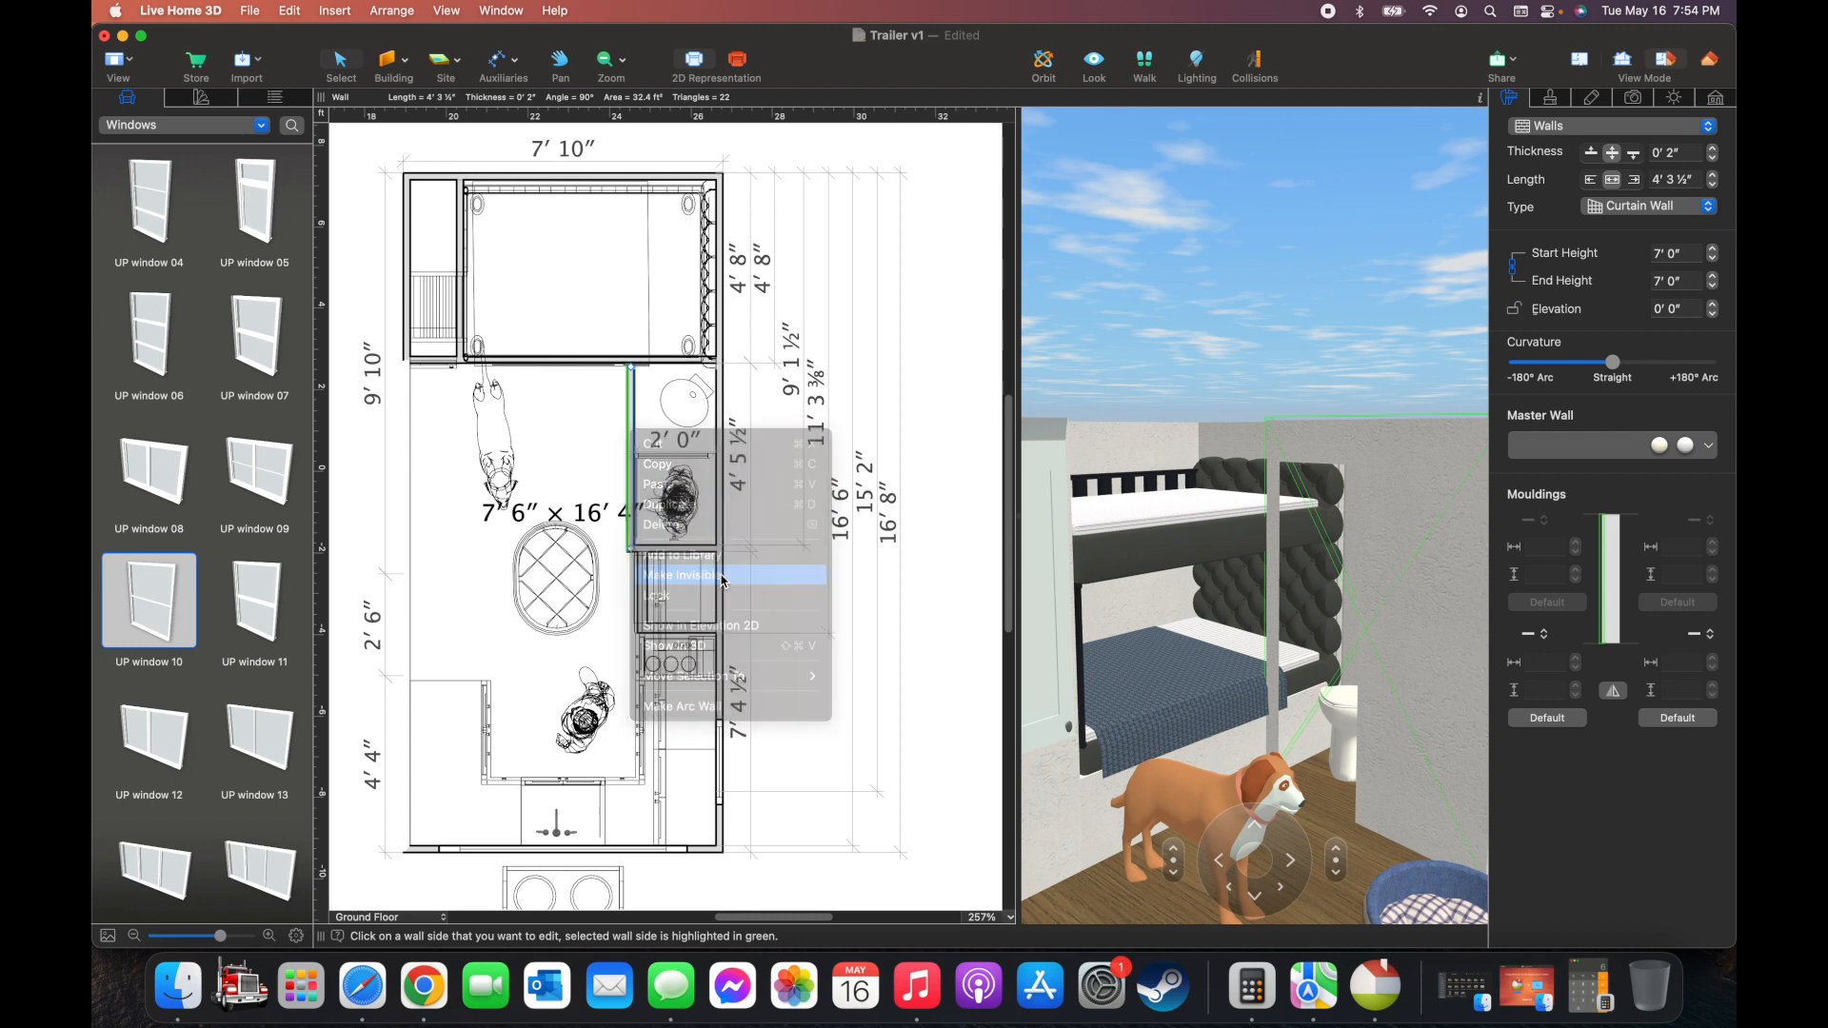
pyautogui.click(947, 536)
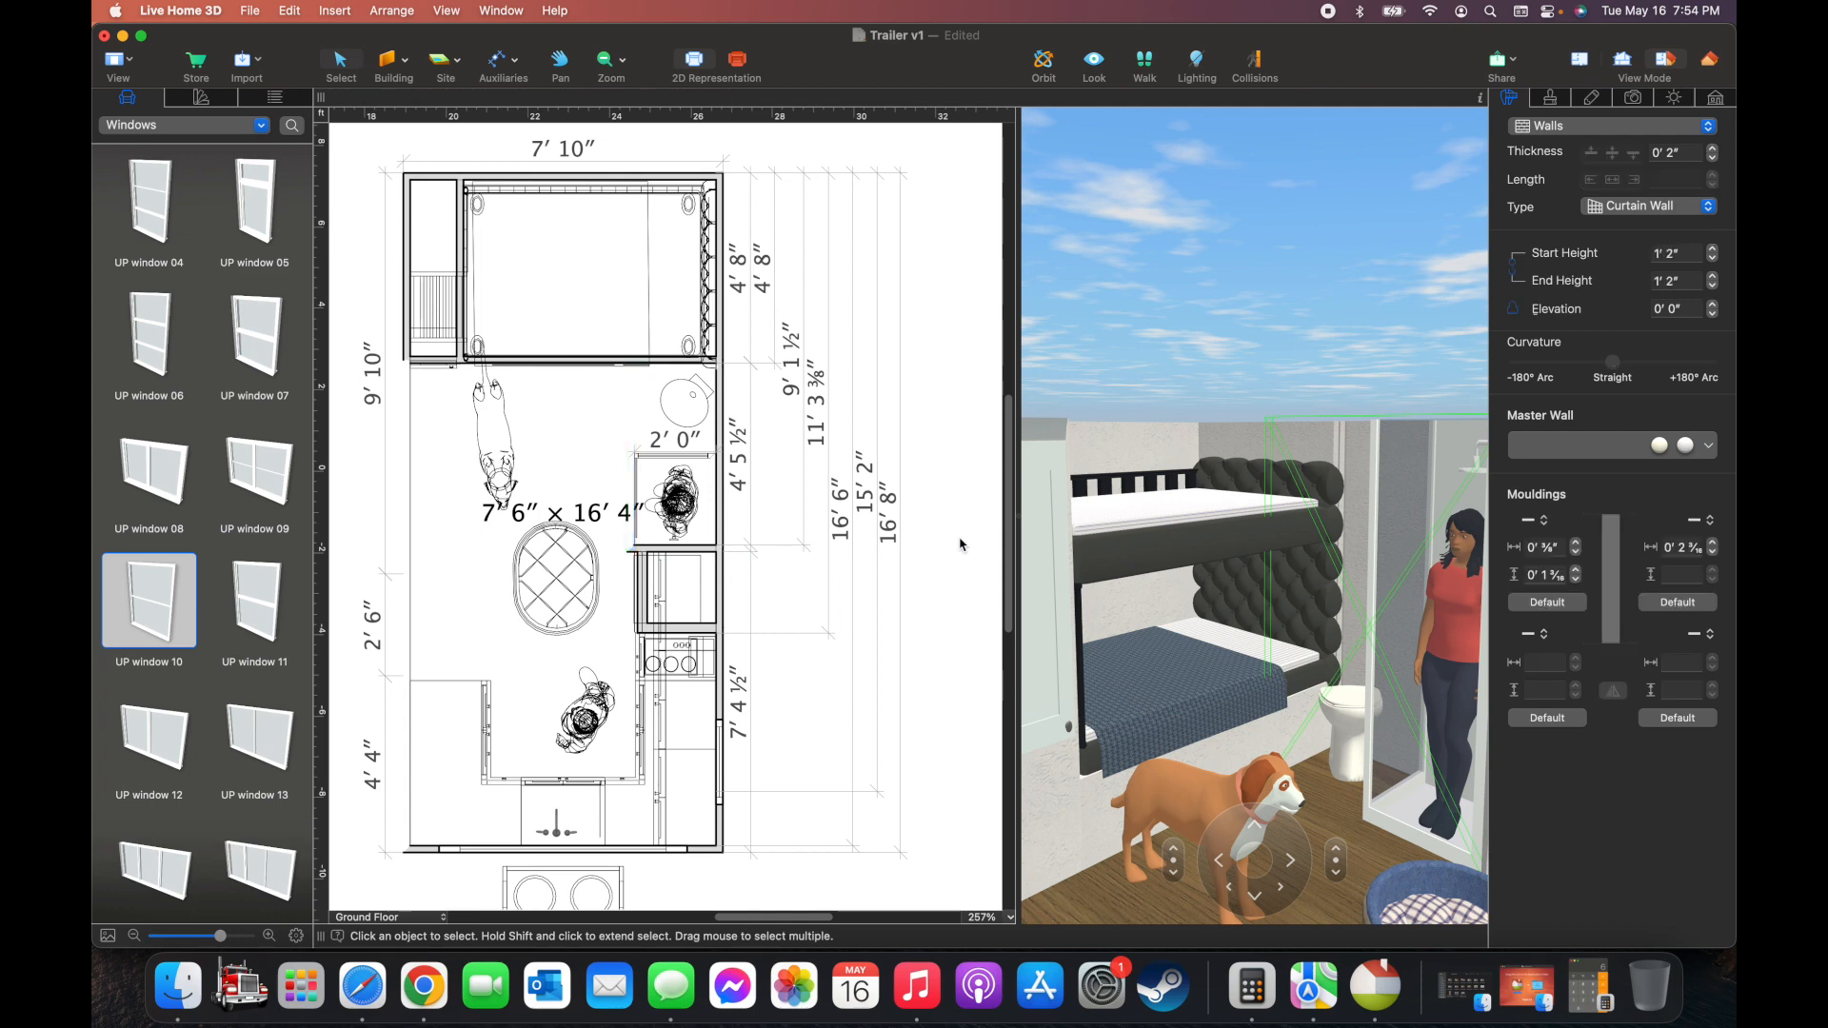
# Examine the trailer interior in 3D from the open side, covering the bunks, toilet, shower, kitchen, people and dog
pyautogui.click(1257, 895)
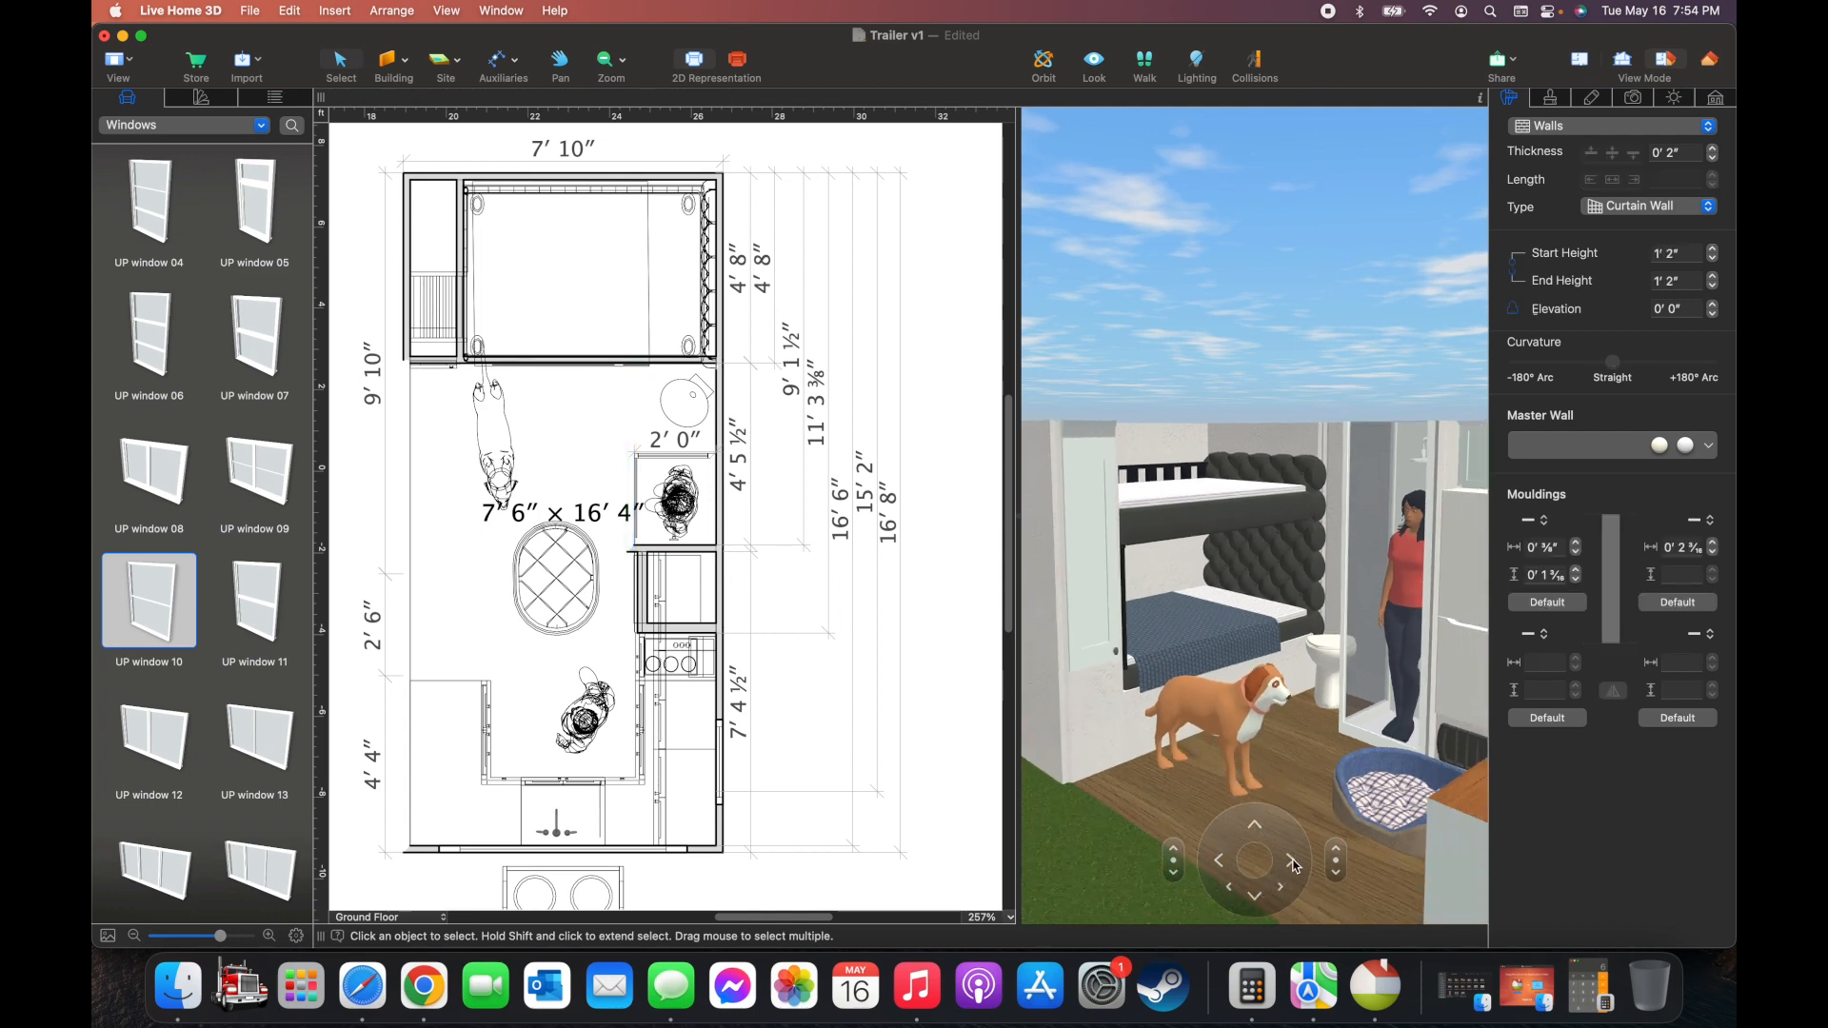
pyautogui.click(1293, 860)
pyautogui.click(1229, 887)
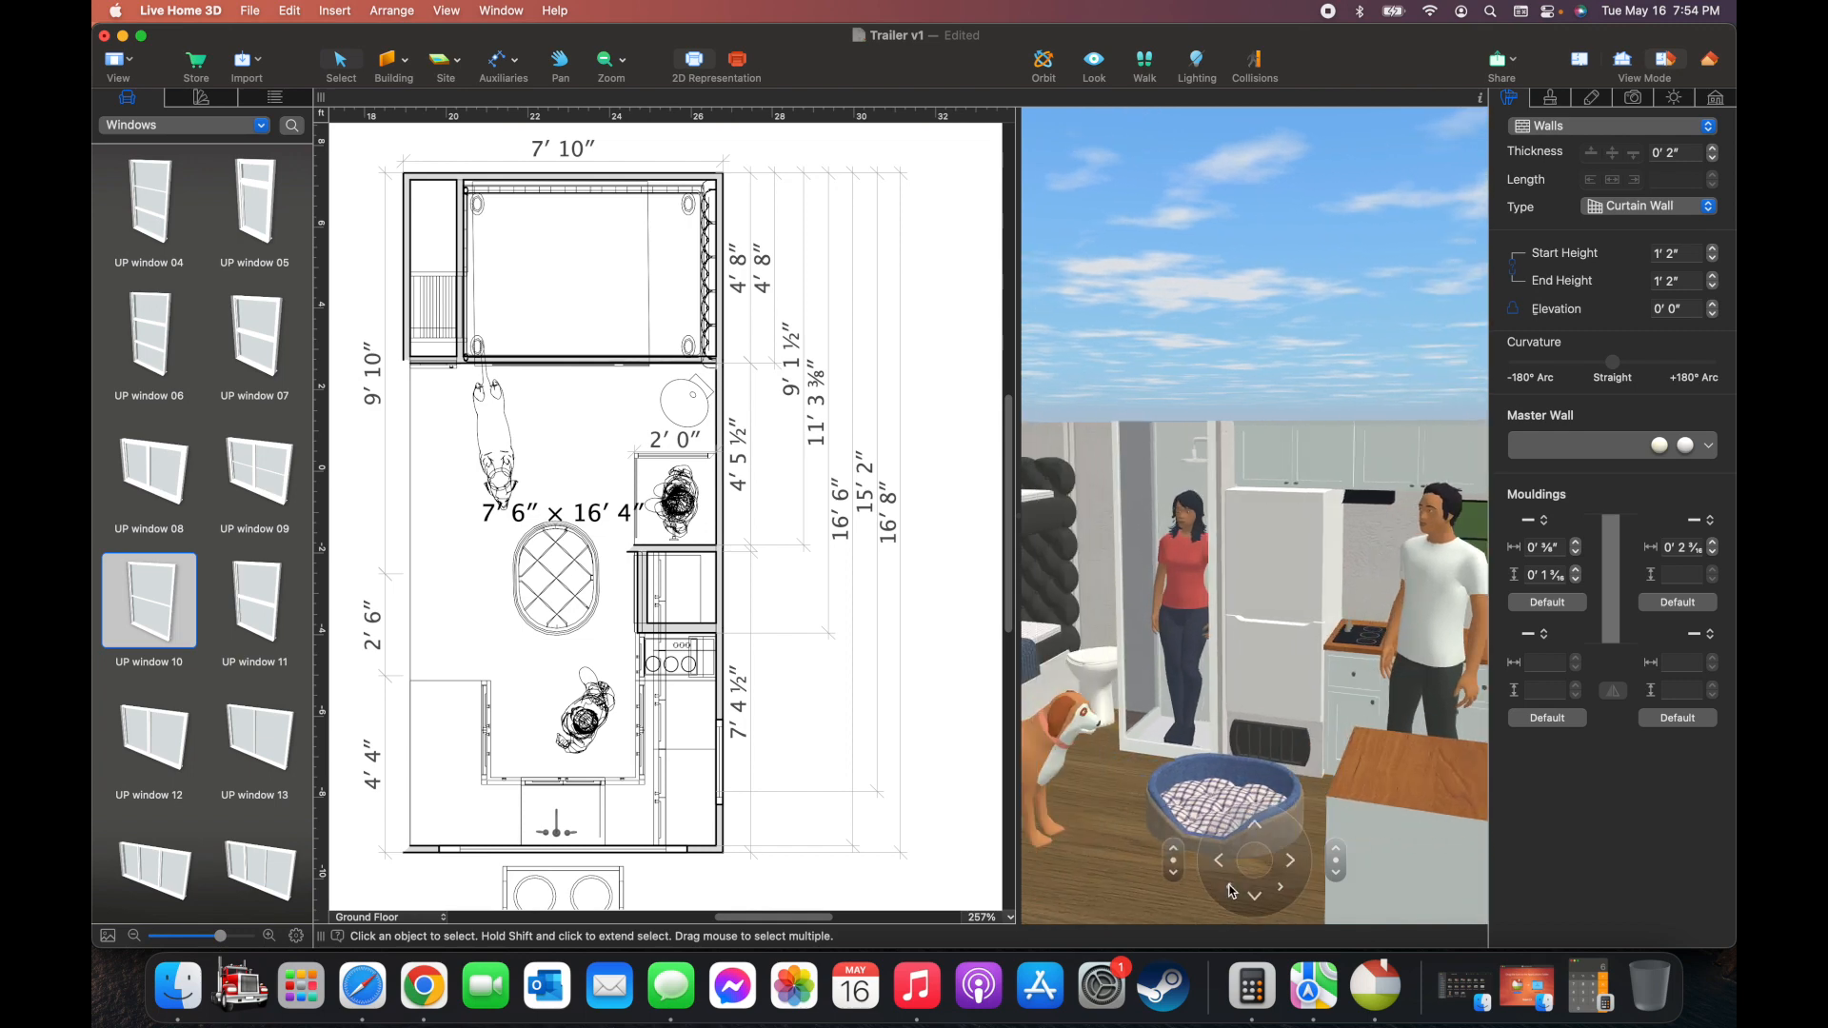
pyautogui.click(1255, 895)
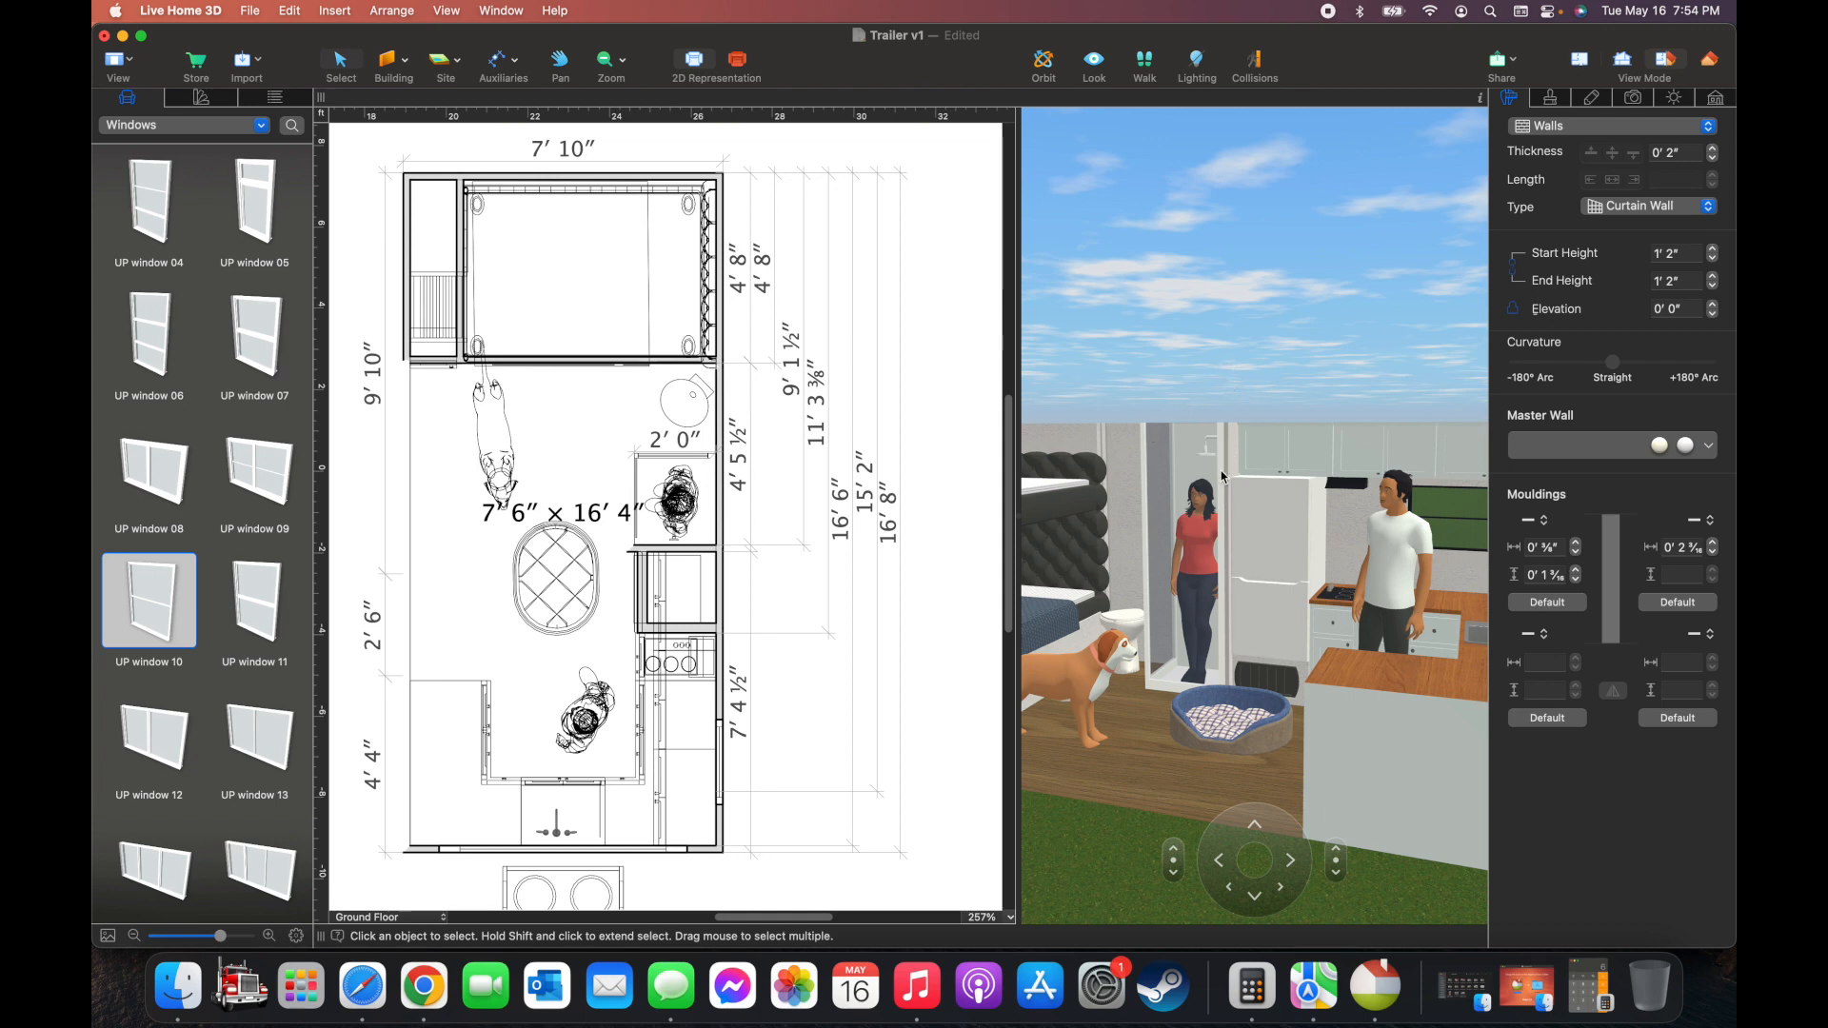
pyautogui.click(1282, 891)
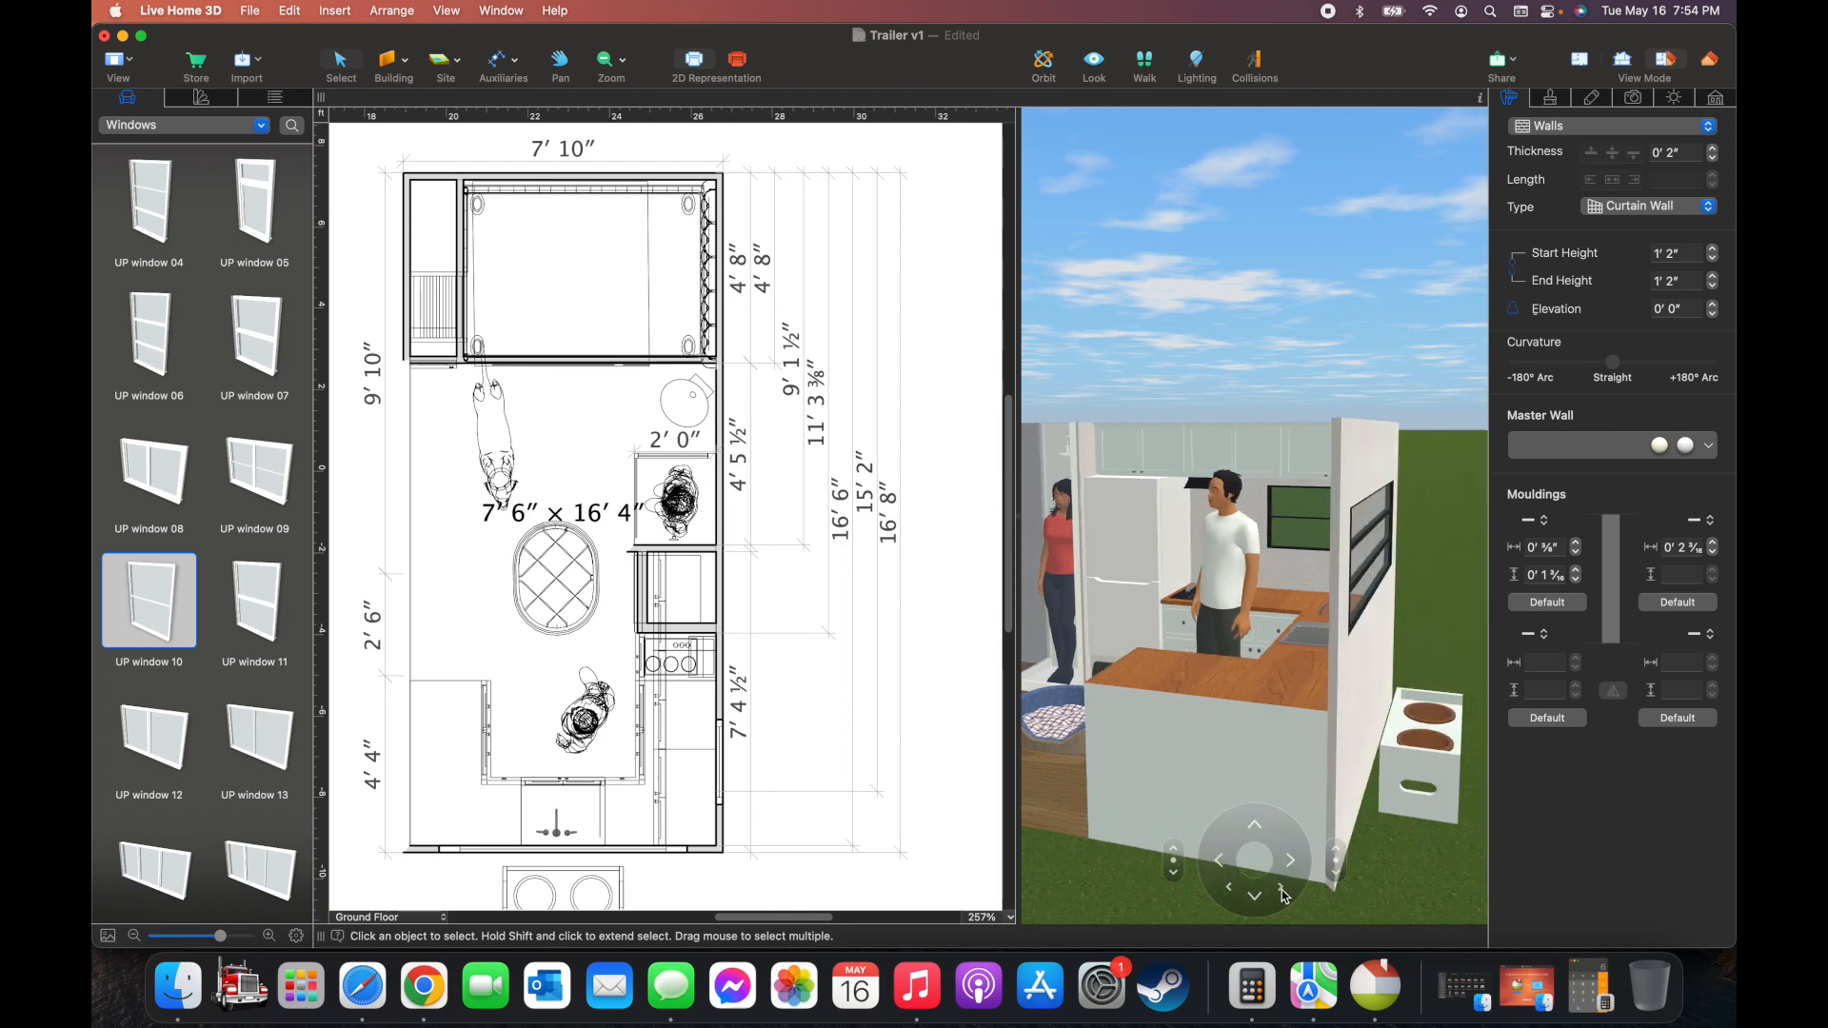
pyautogui.click(1227, 890)
pyautogui.click(1226, 891)
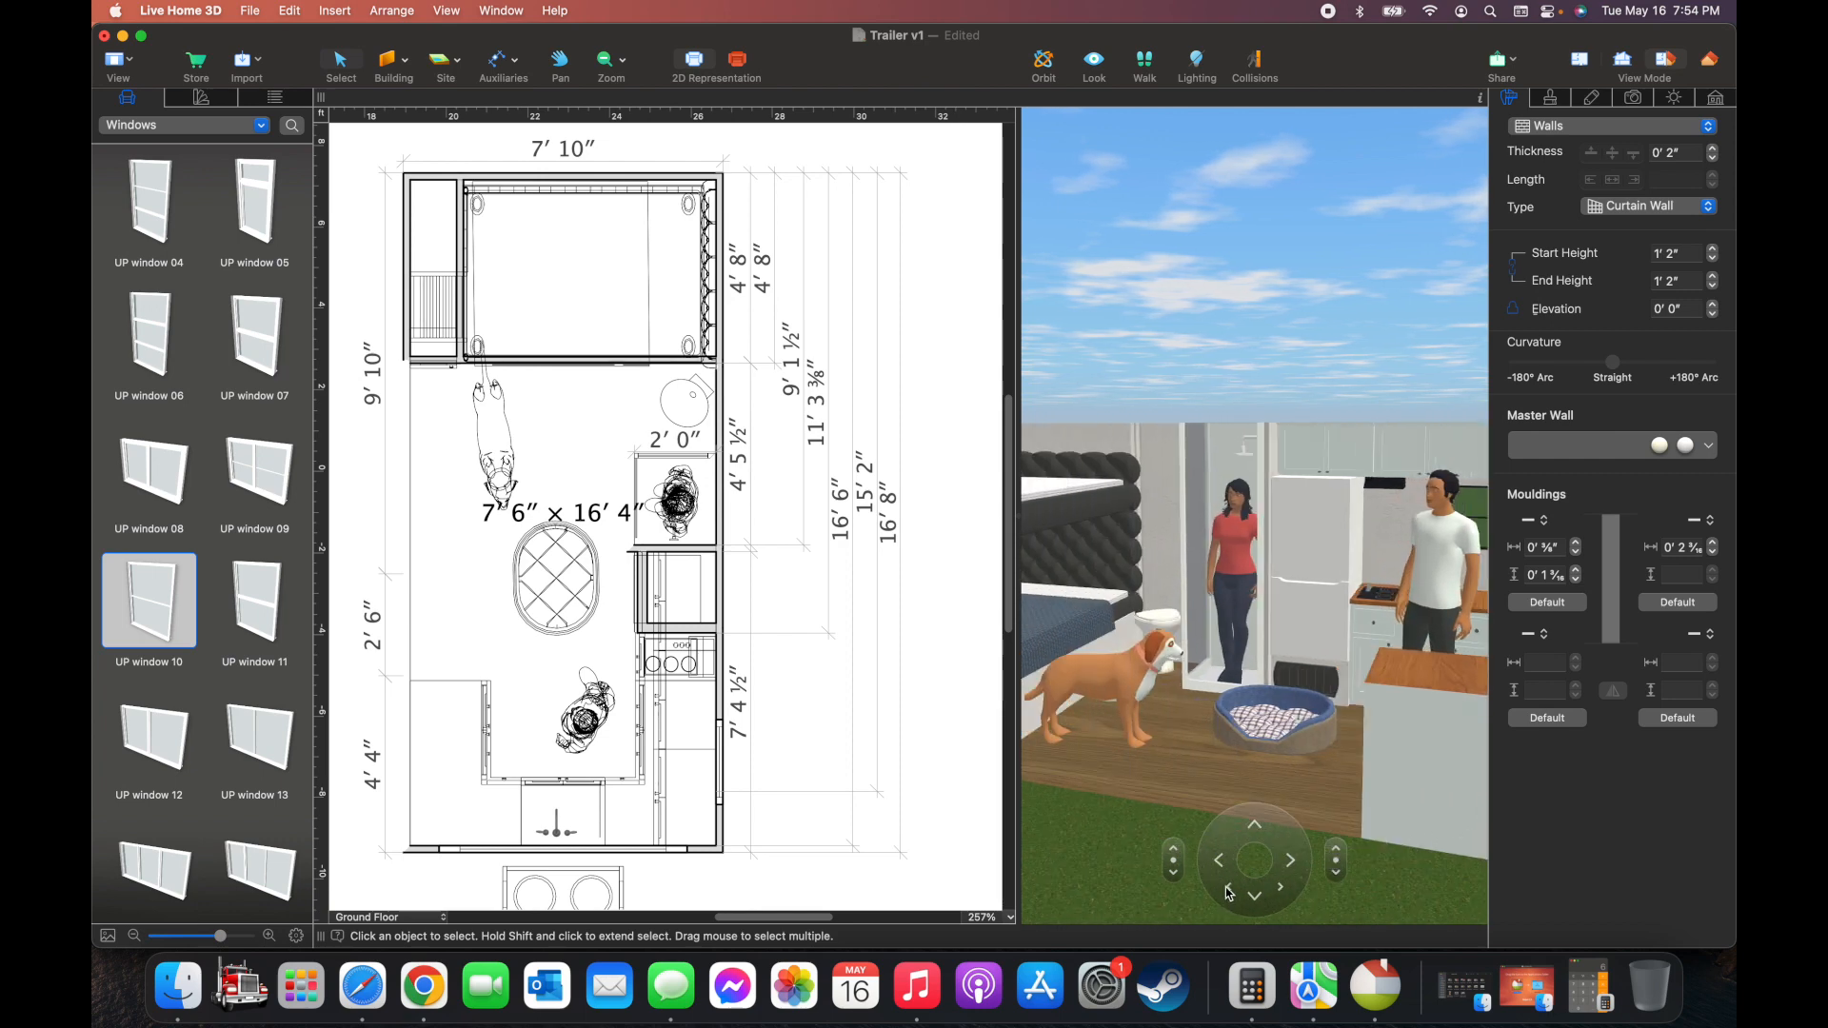
# Enlarge the 3D view at the expense of the floor plan so the whole trailer interior fits, from bunks to kitchen
pyautogui.click(1221, 861)
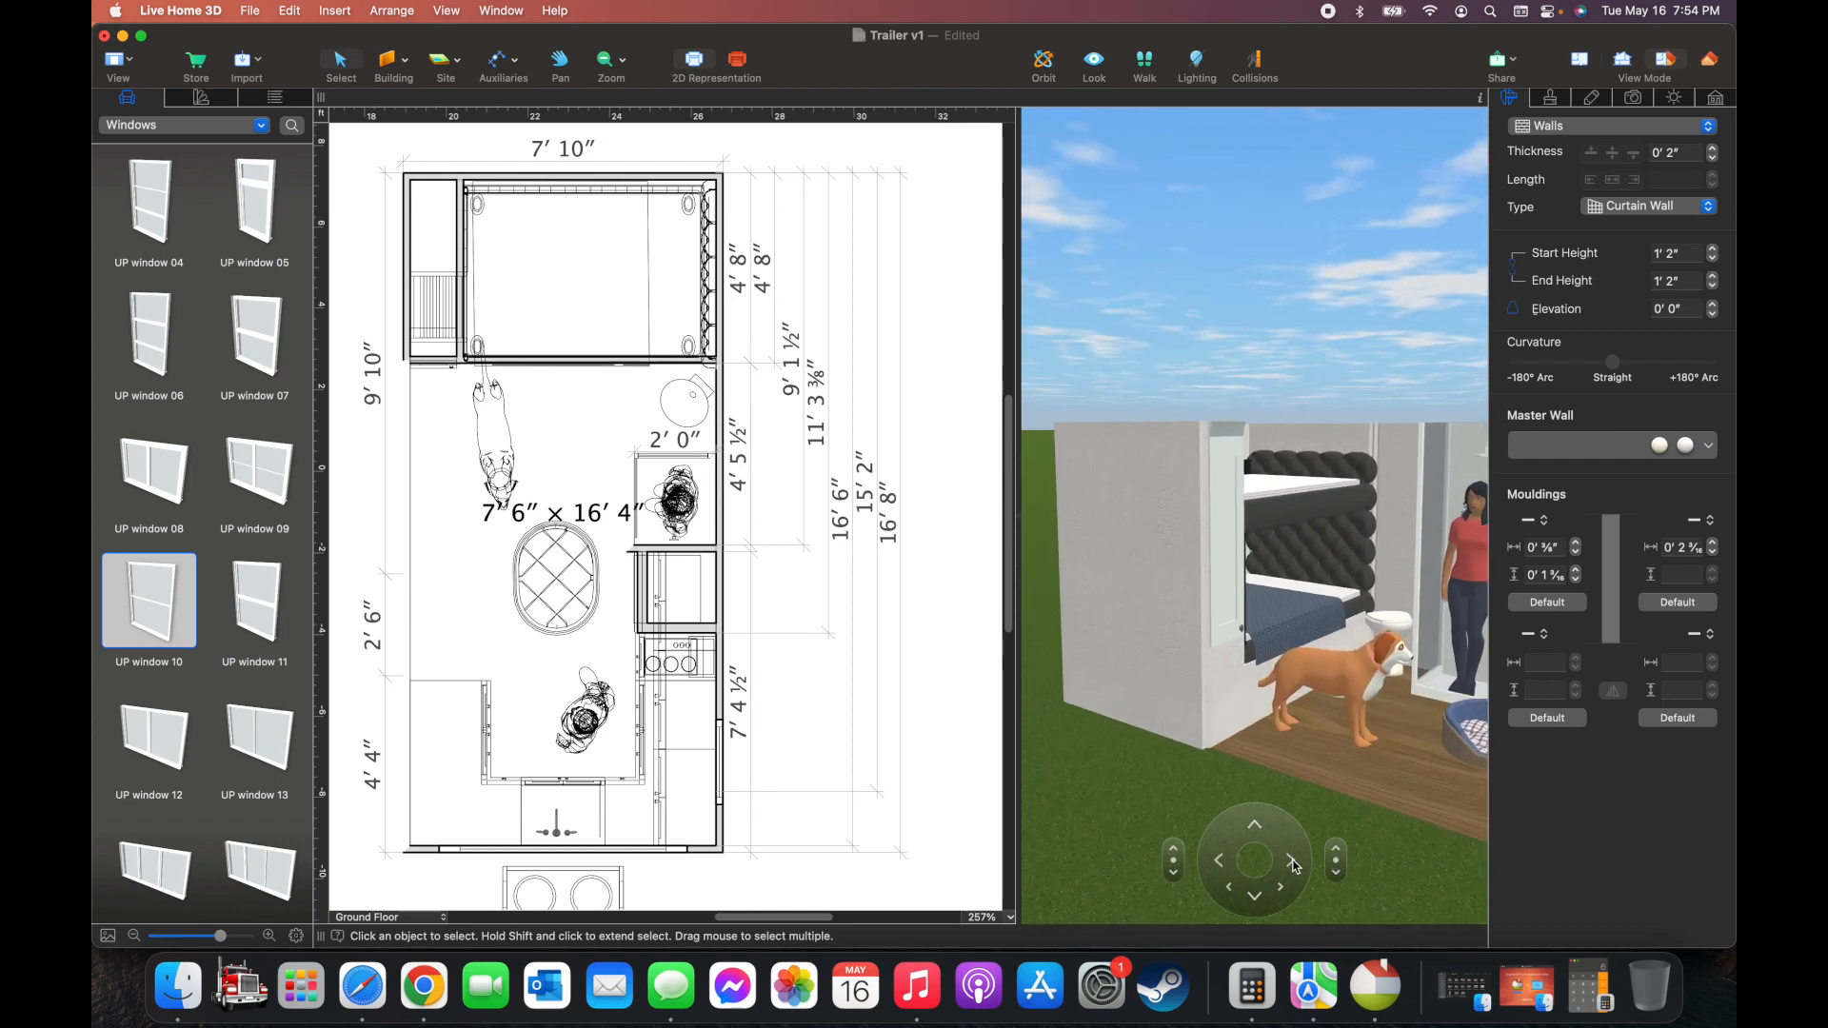
pyautogui.click(1291, 860)
pyautogui.click(1292, 861)
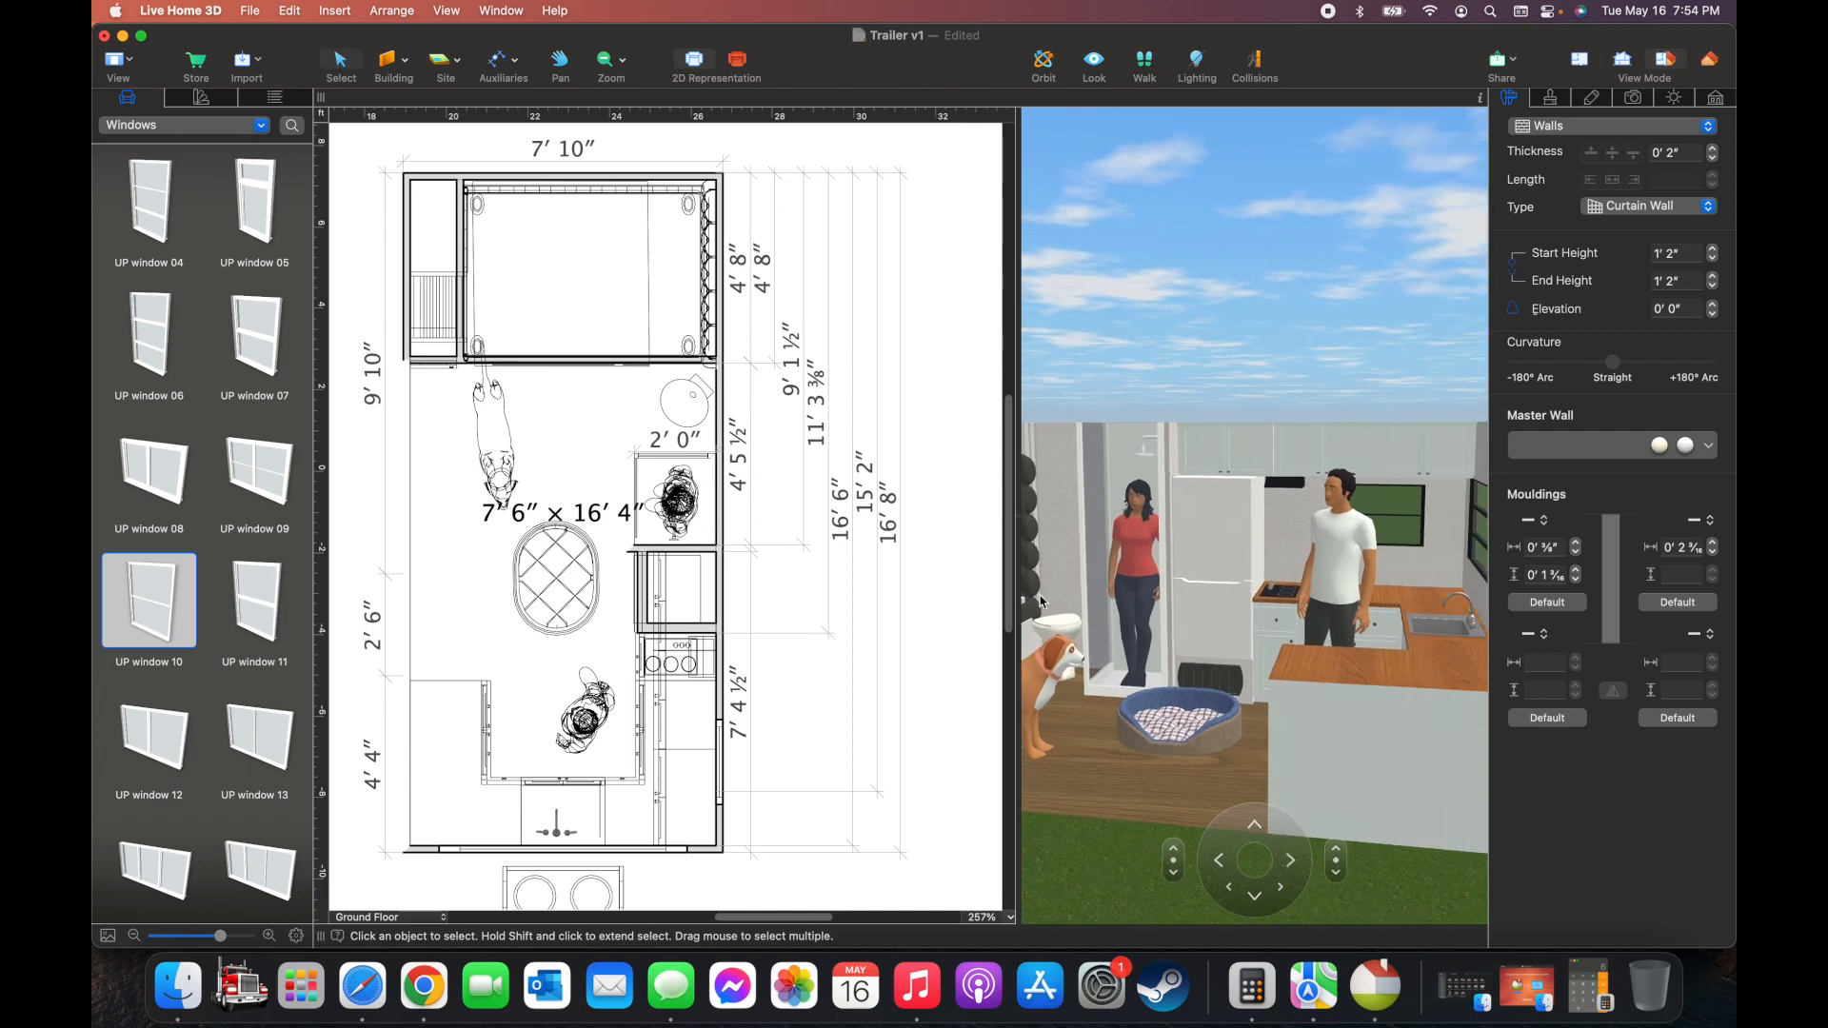
pyautogui.moveTo(1018, 583); pyautogui.dragTo(940, 610)
pyautogui.moveTo(748, 621); pyautogui.dragTo(582, 631)
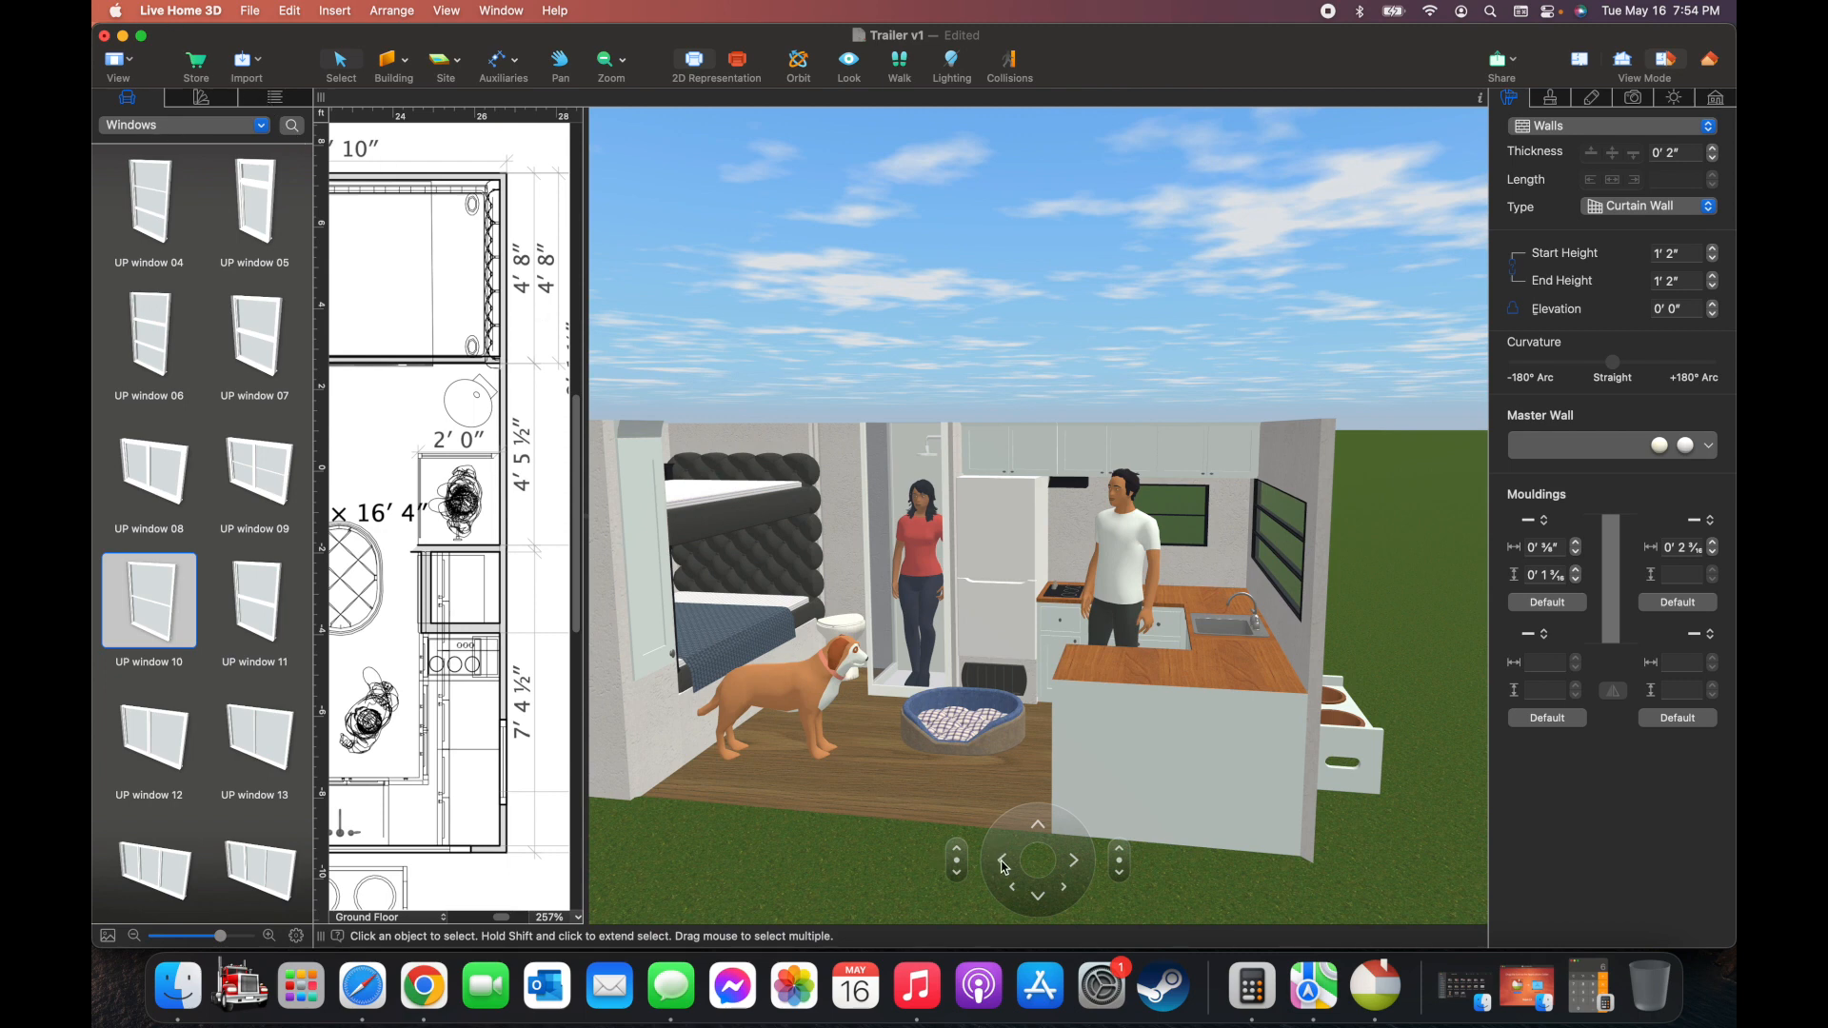
# Examine the whole trailer from outside its open long side in 3D, from the bed-end wall to the kitchen counter
pyautogui.click(1015, 893)
pyautogui.click(1014, 893)
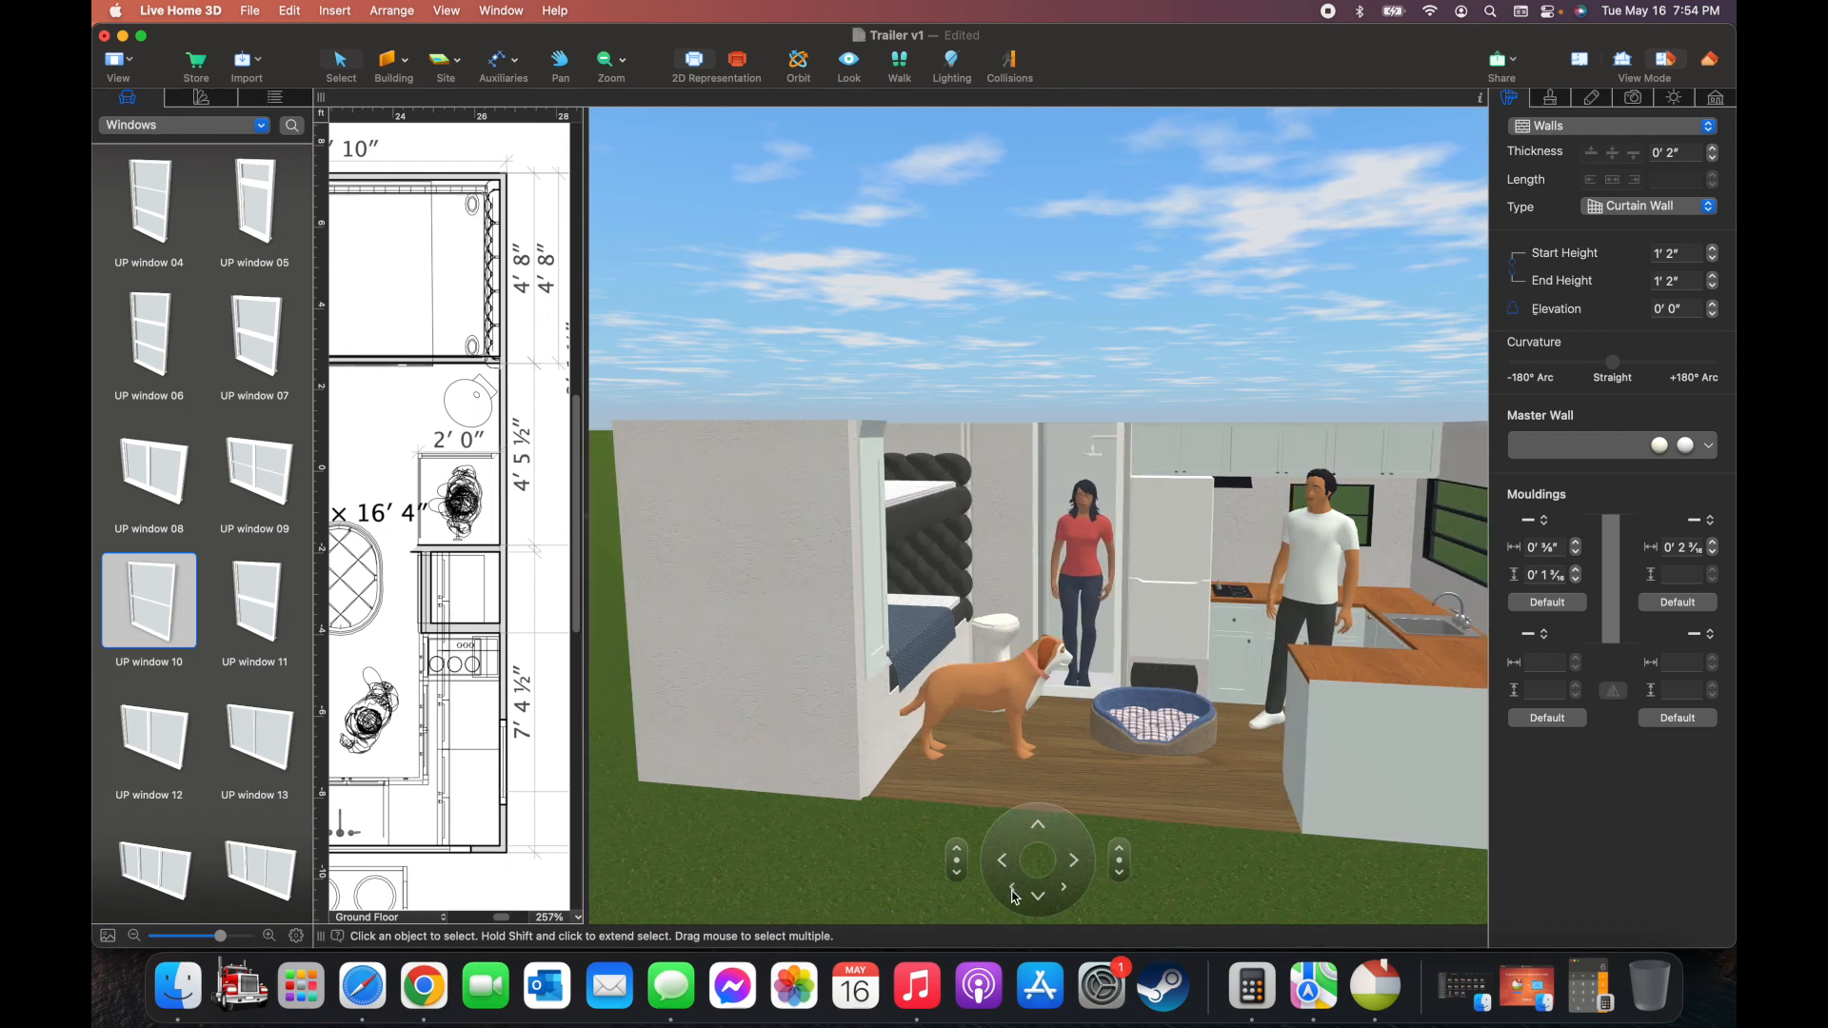
pyautogui.click(1067, 893)
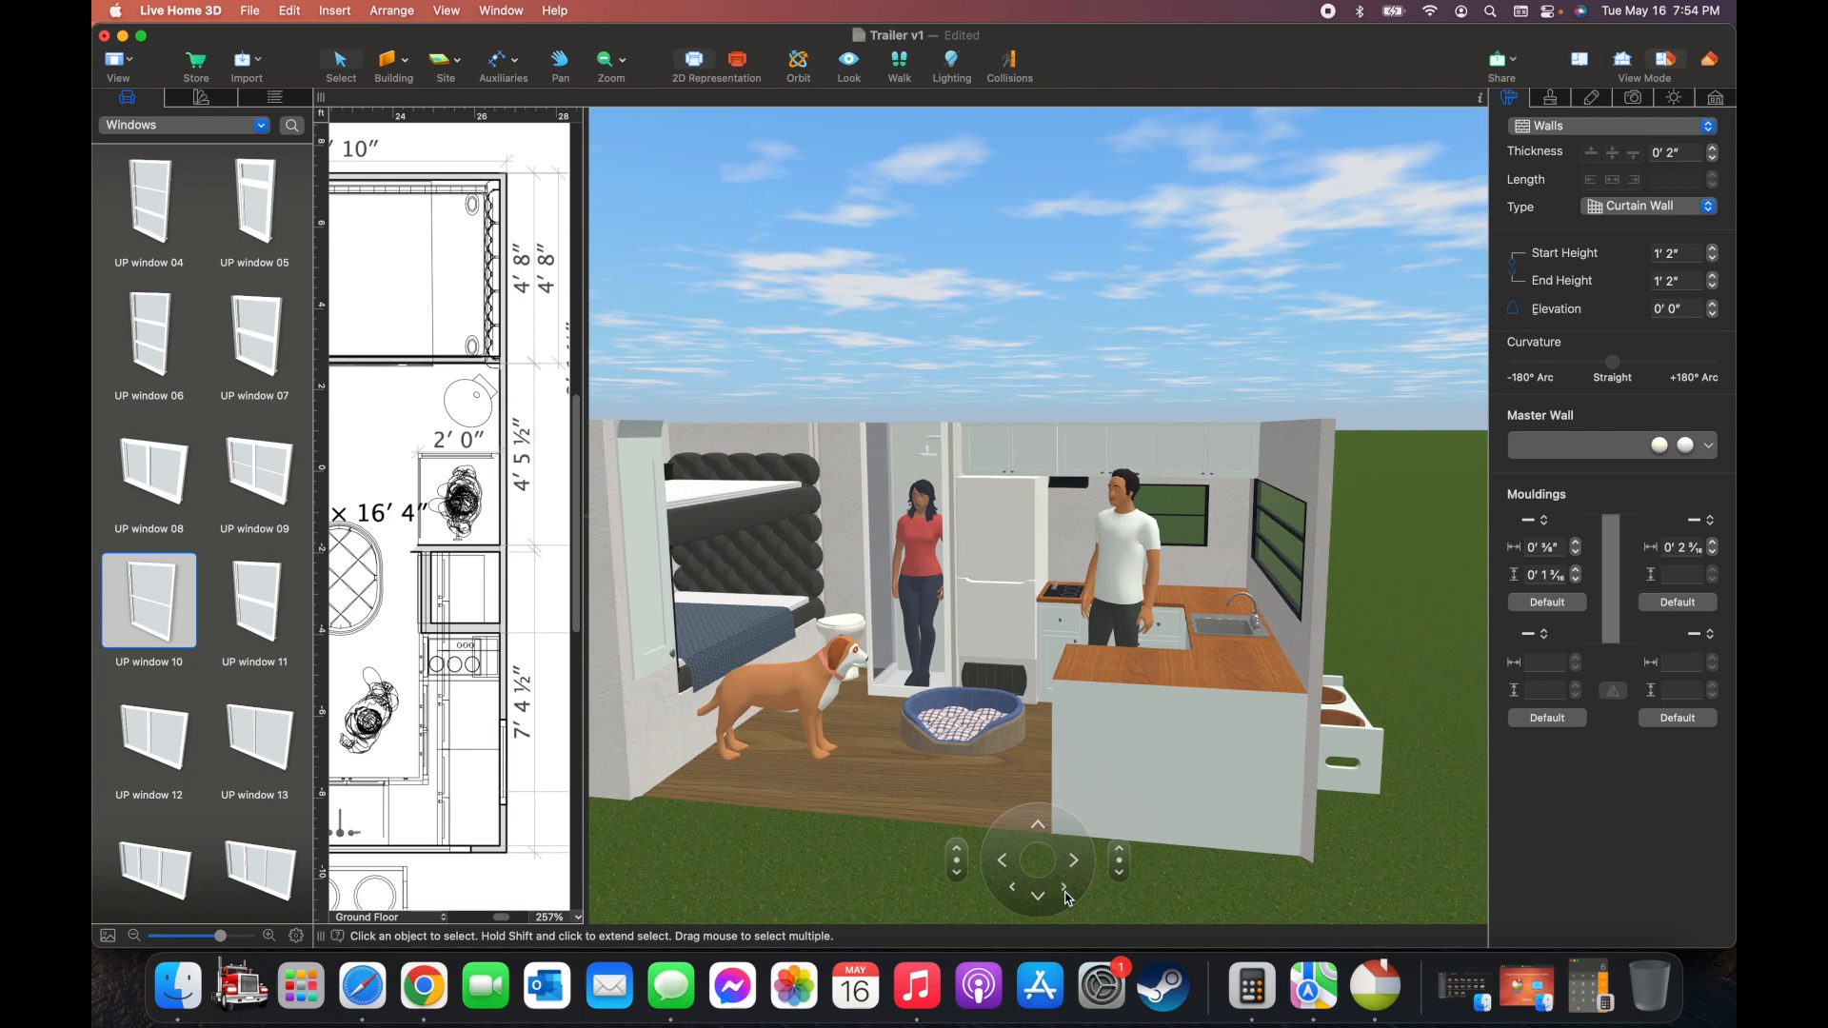
pyautogui.click(1004, 863)
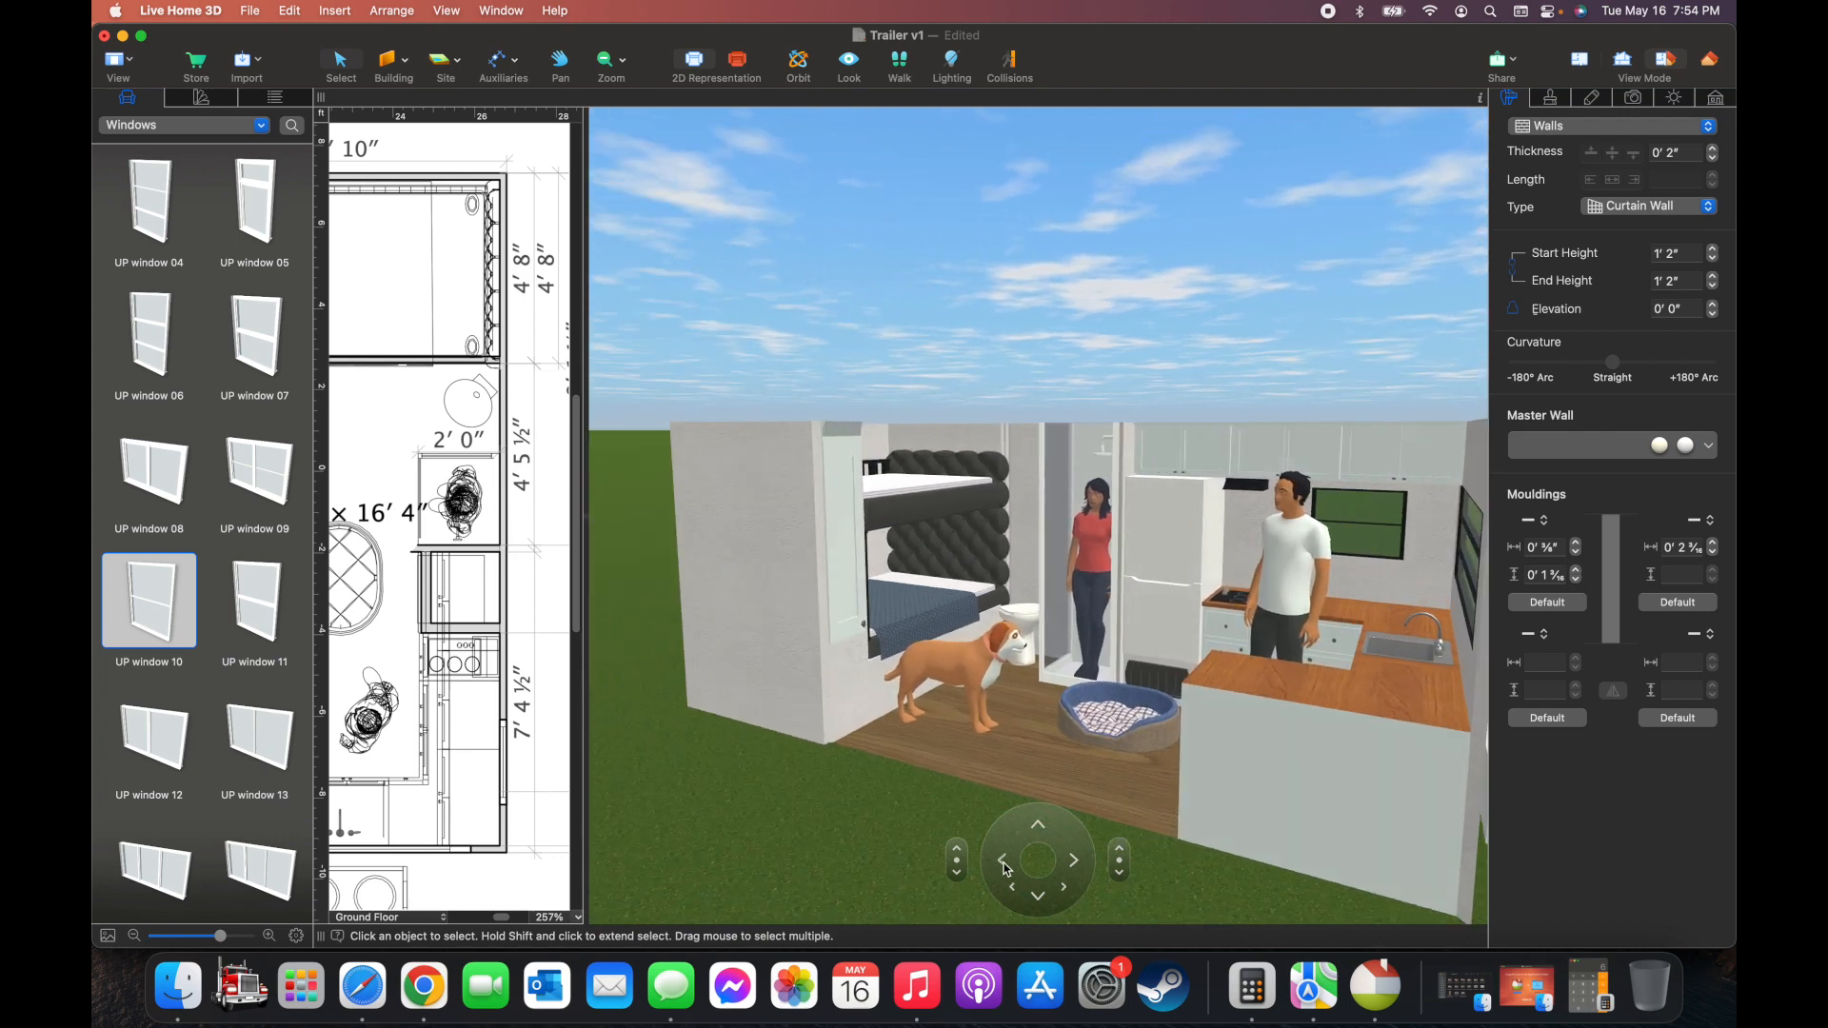
pyautogui.click(1037, 829)
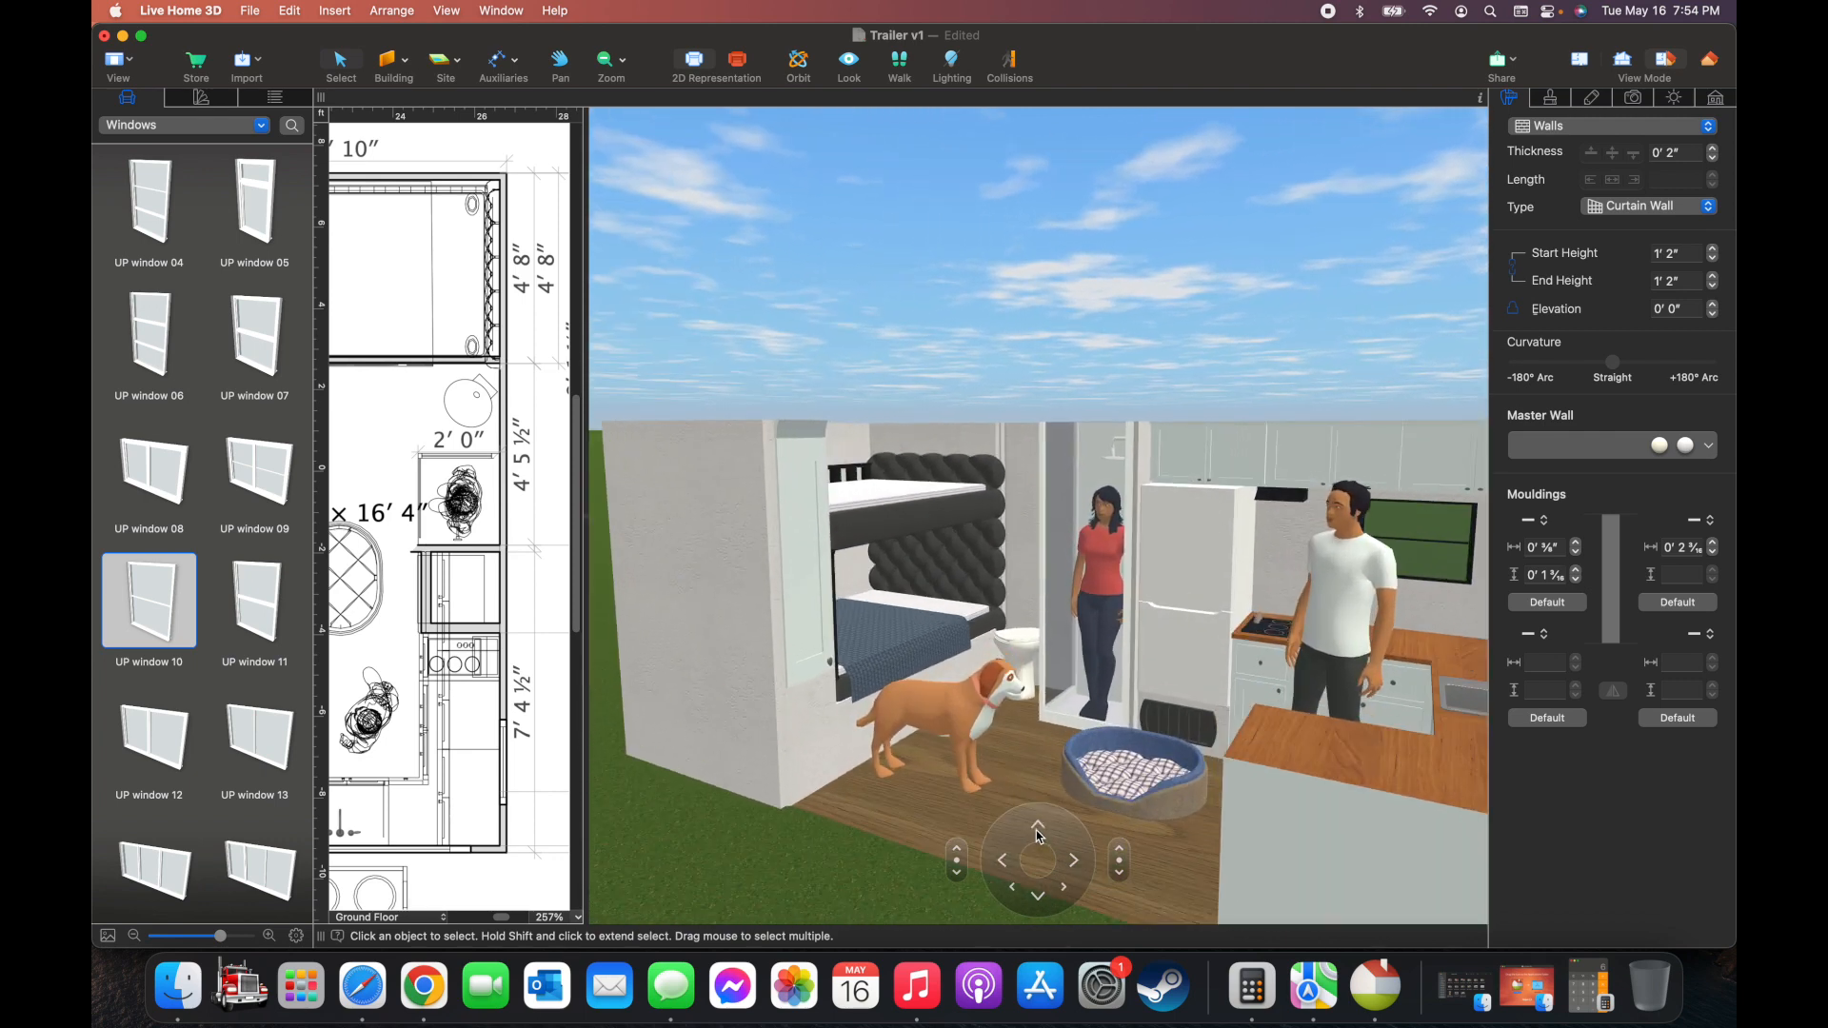
pyautogui.click(1078, 861)
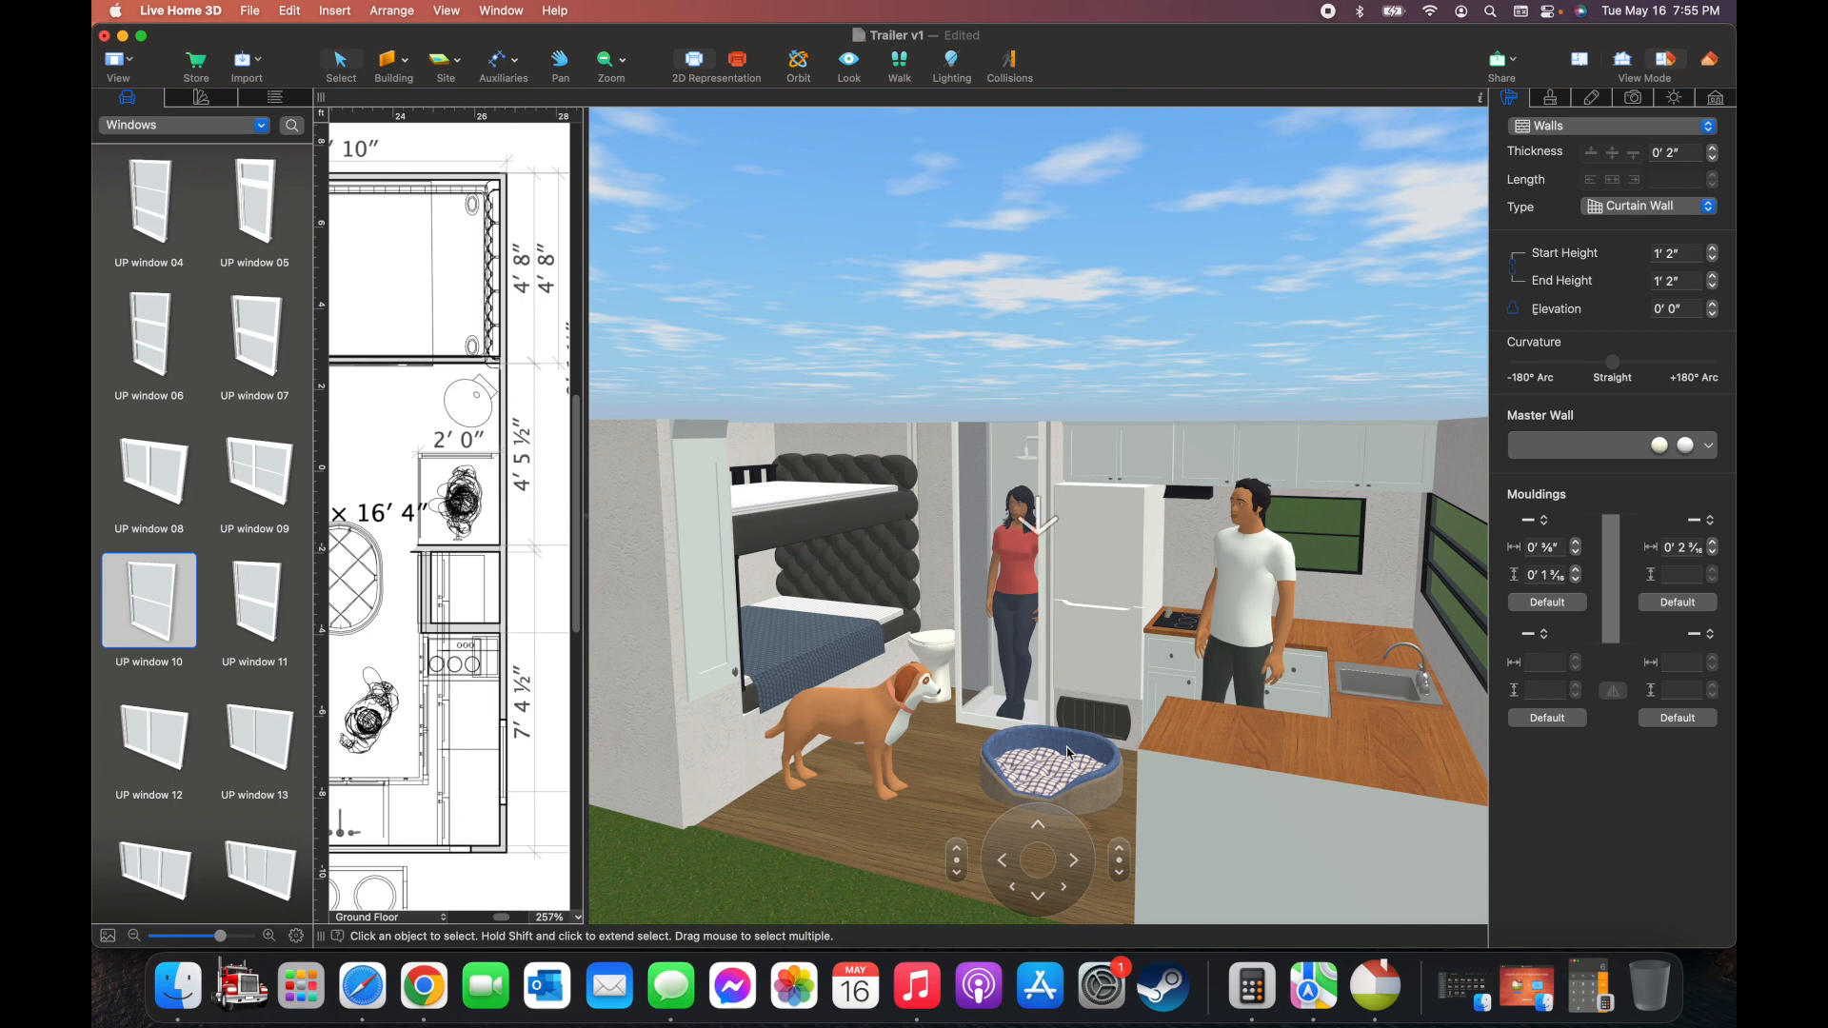
pyautogui.scroll(-2, 1066, 753)
pyautogui.scroll(3, 1009, 718)
pyautogui.scroll(-1, 1009, 718)
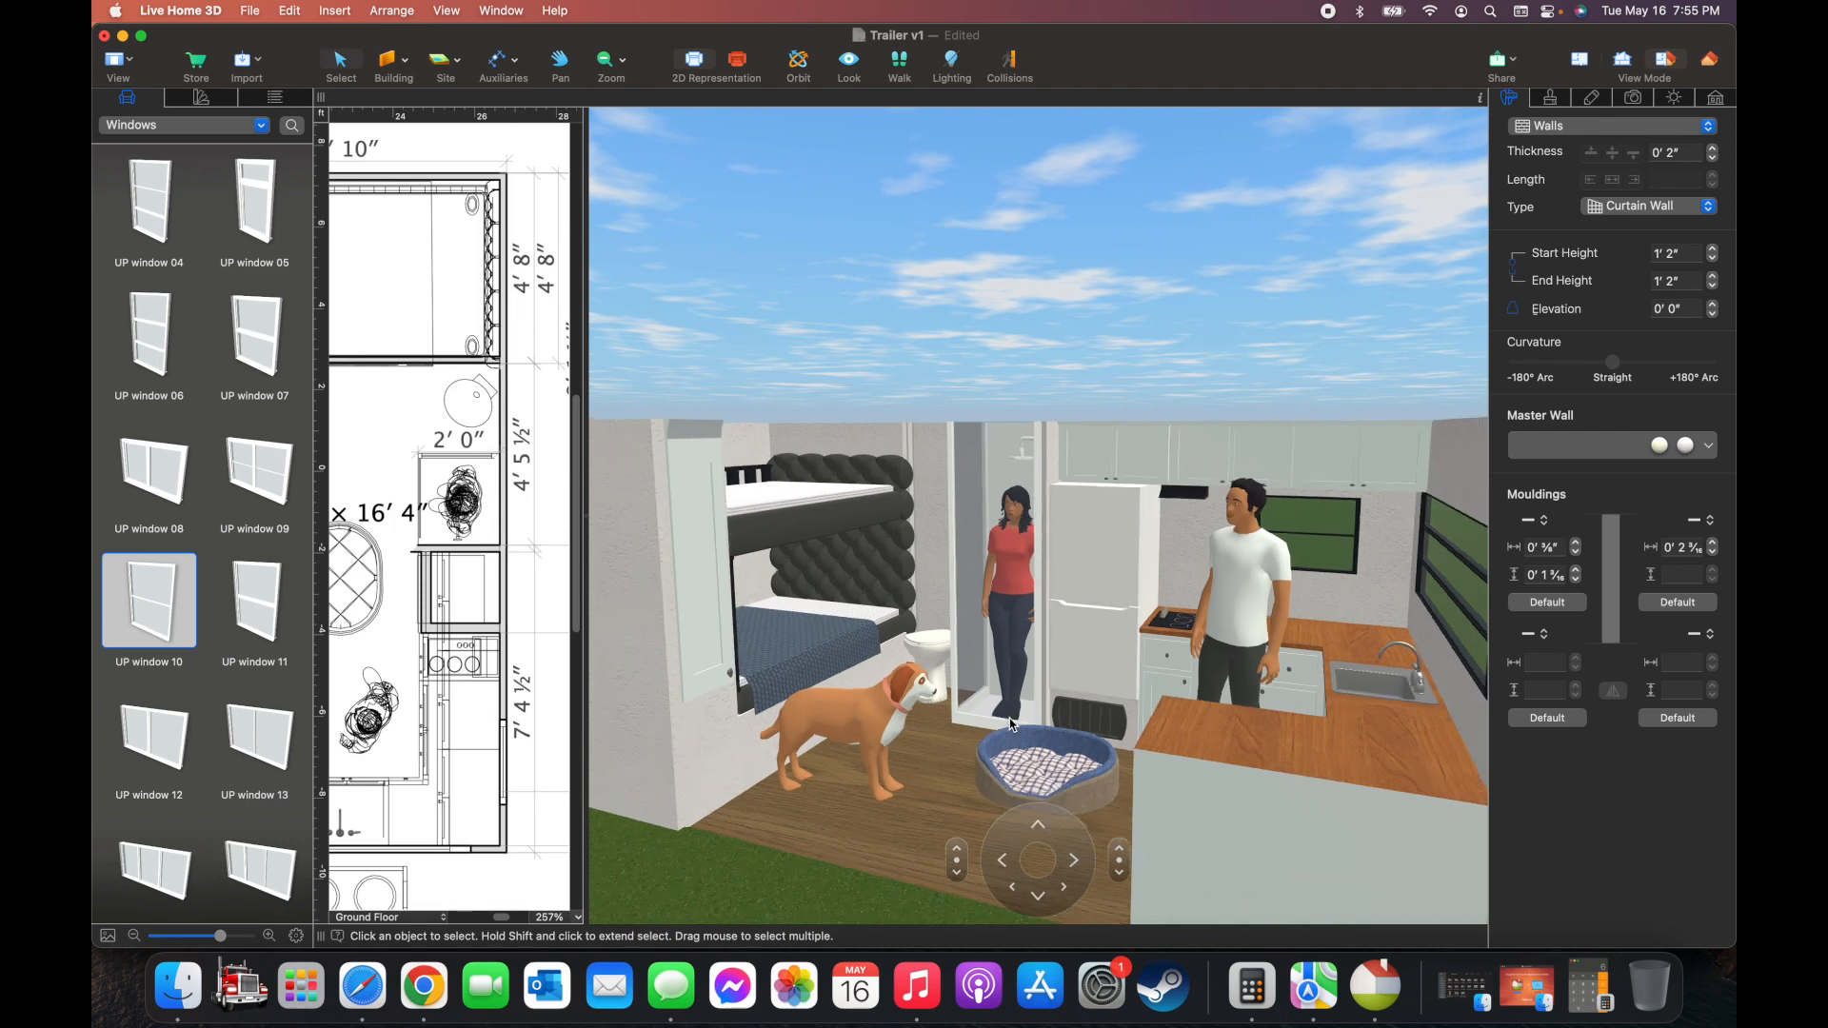
# Examine the aisle up close in 3D from several angles, judging the space around the dog bed, toilet, shower, fridge and kitchen
pyautogui.click(1013, 890)
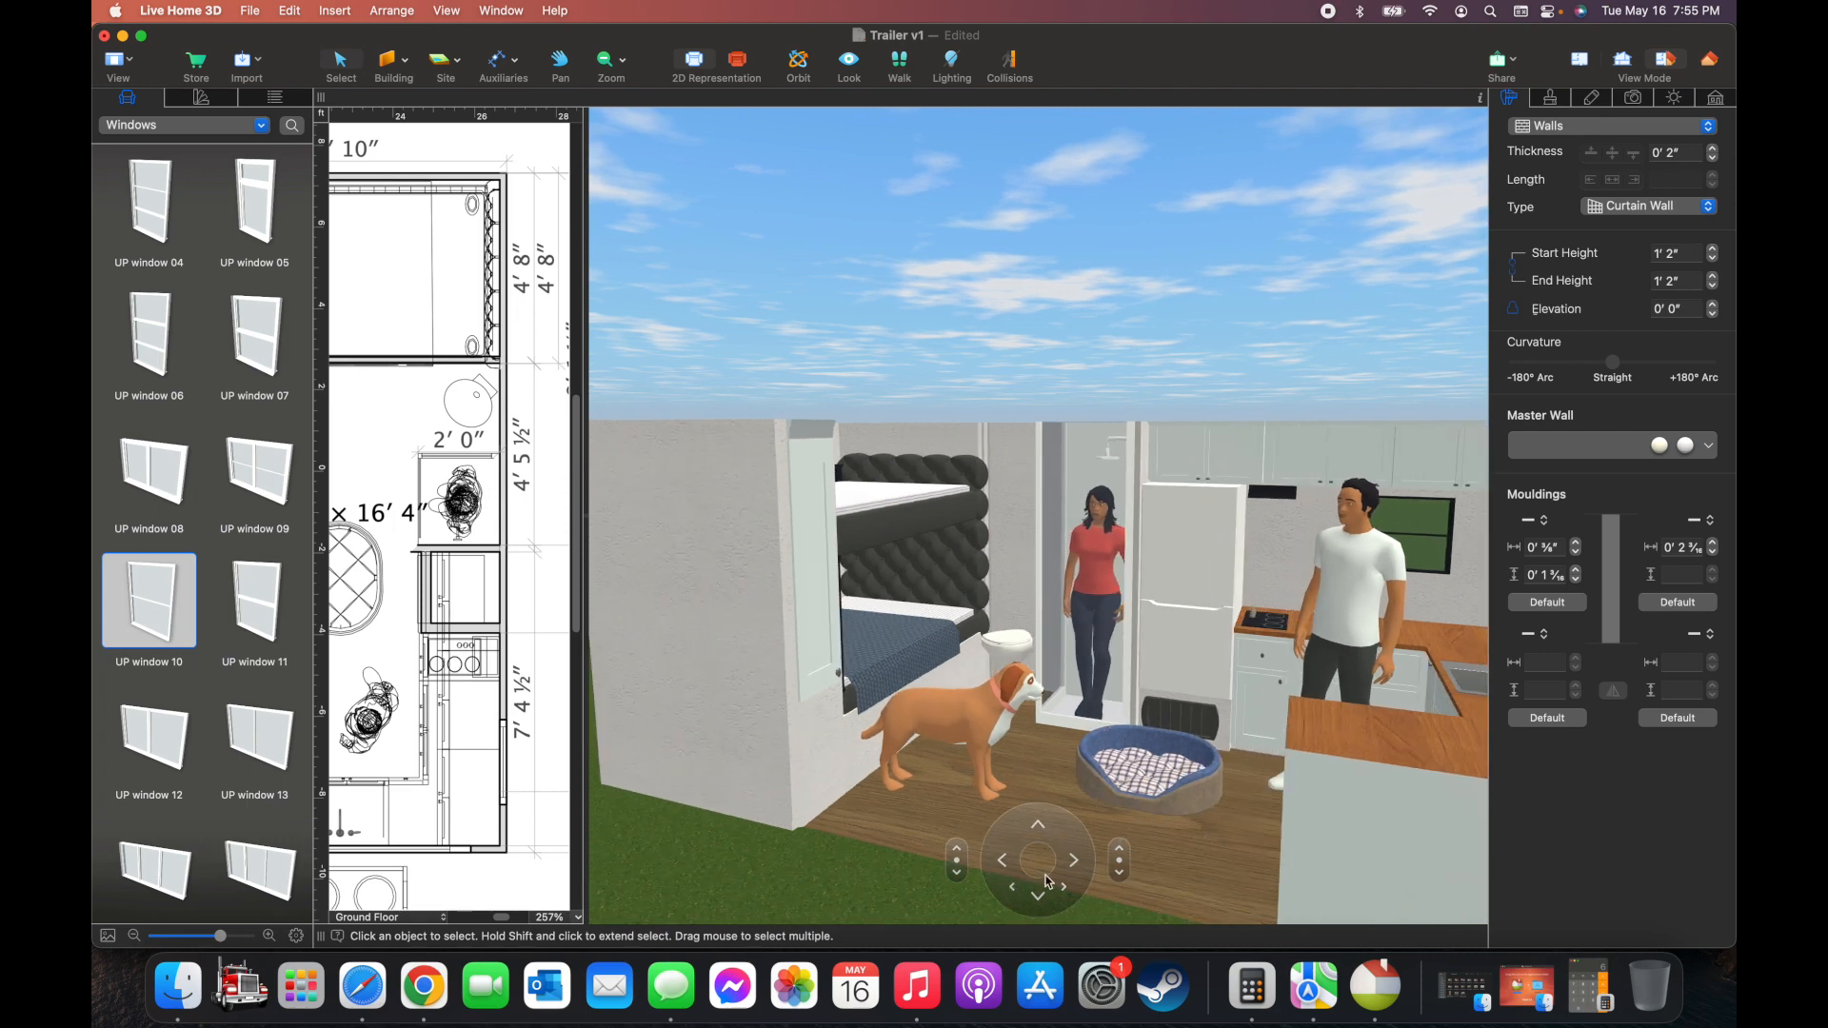
pyautogui.click(1074, 866)
pyautogui.click(1040, 827)
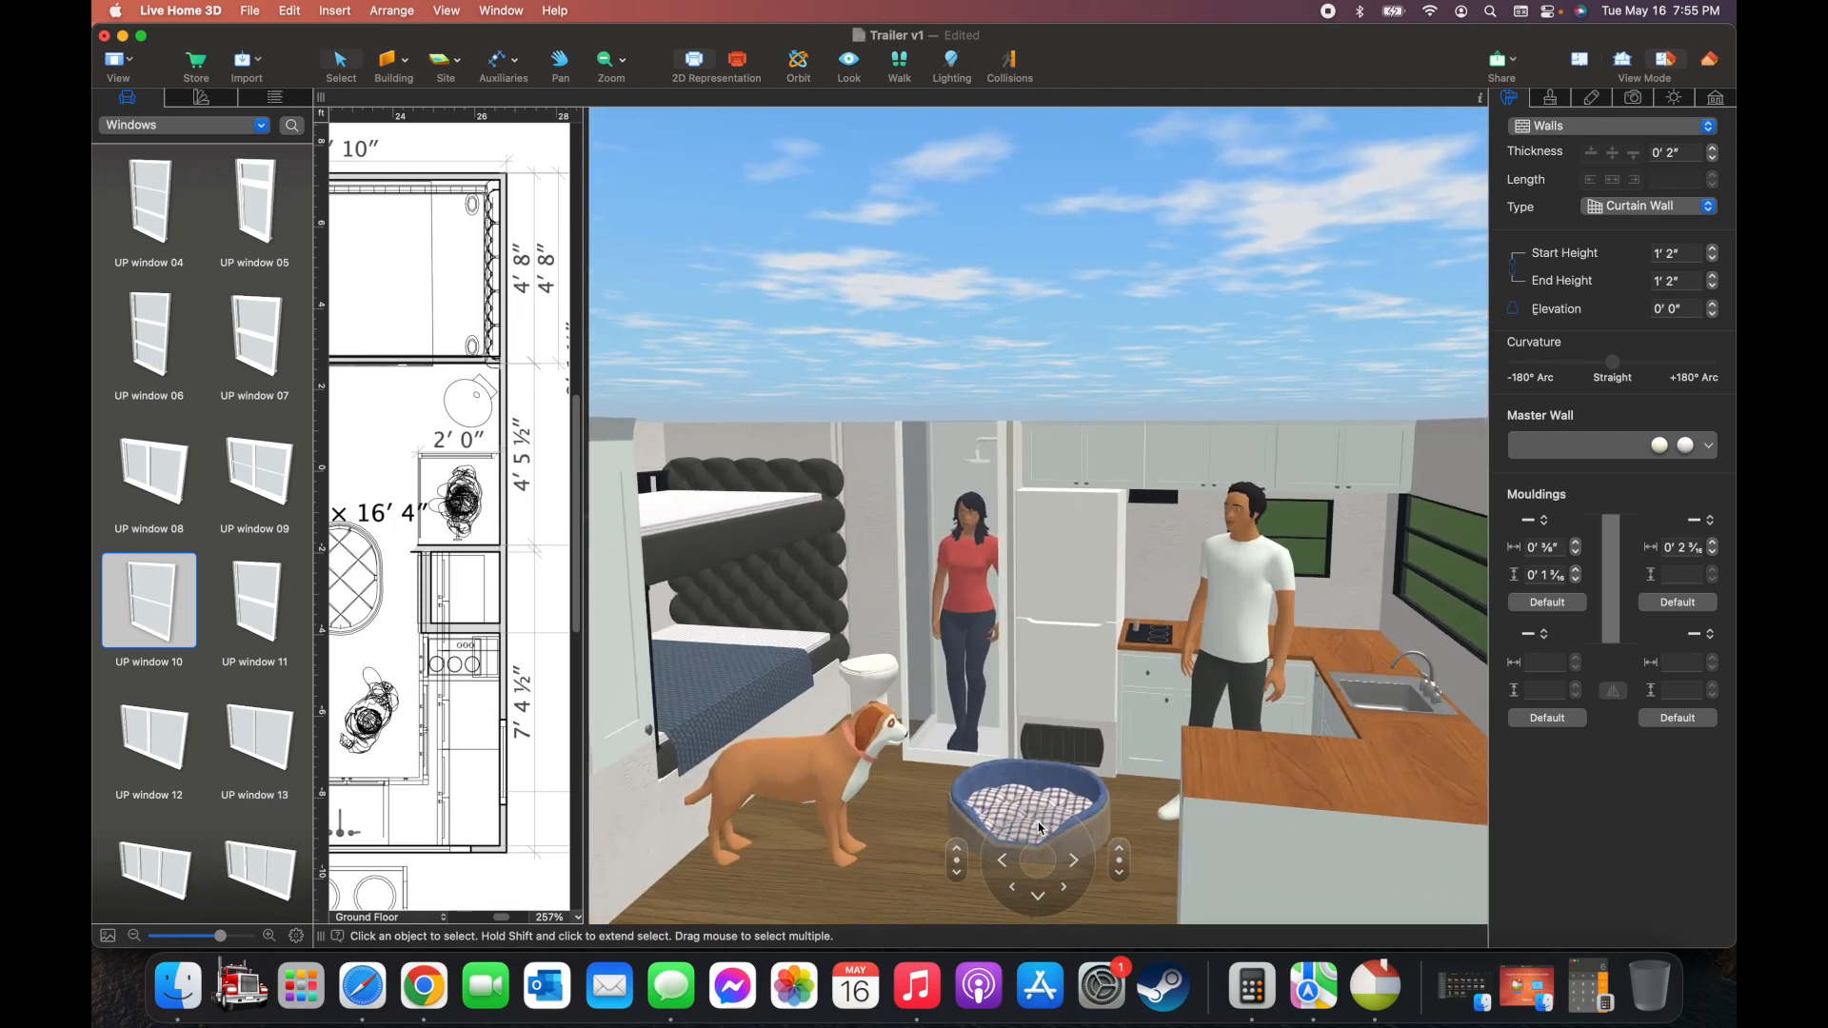
pyautogui.click(1073, 860)
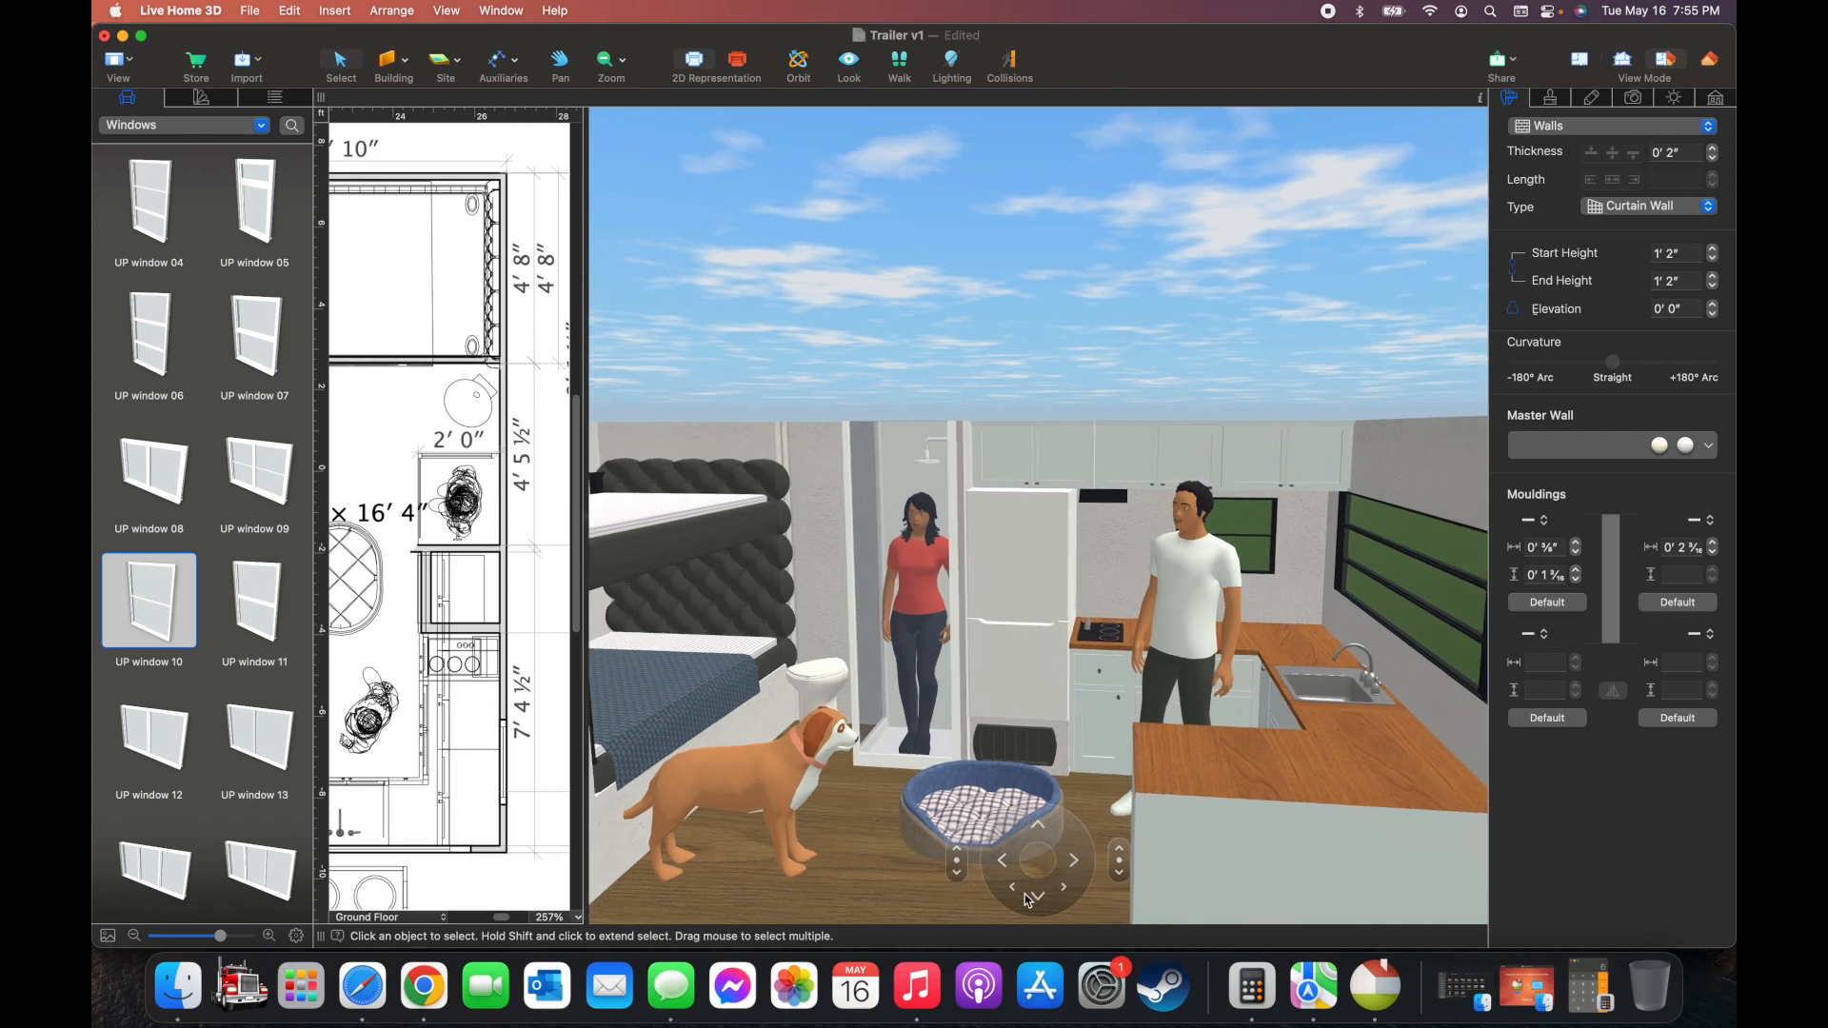
pyautogui.click(1017, 891)
pyautogui.click(1071, 865)
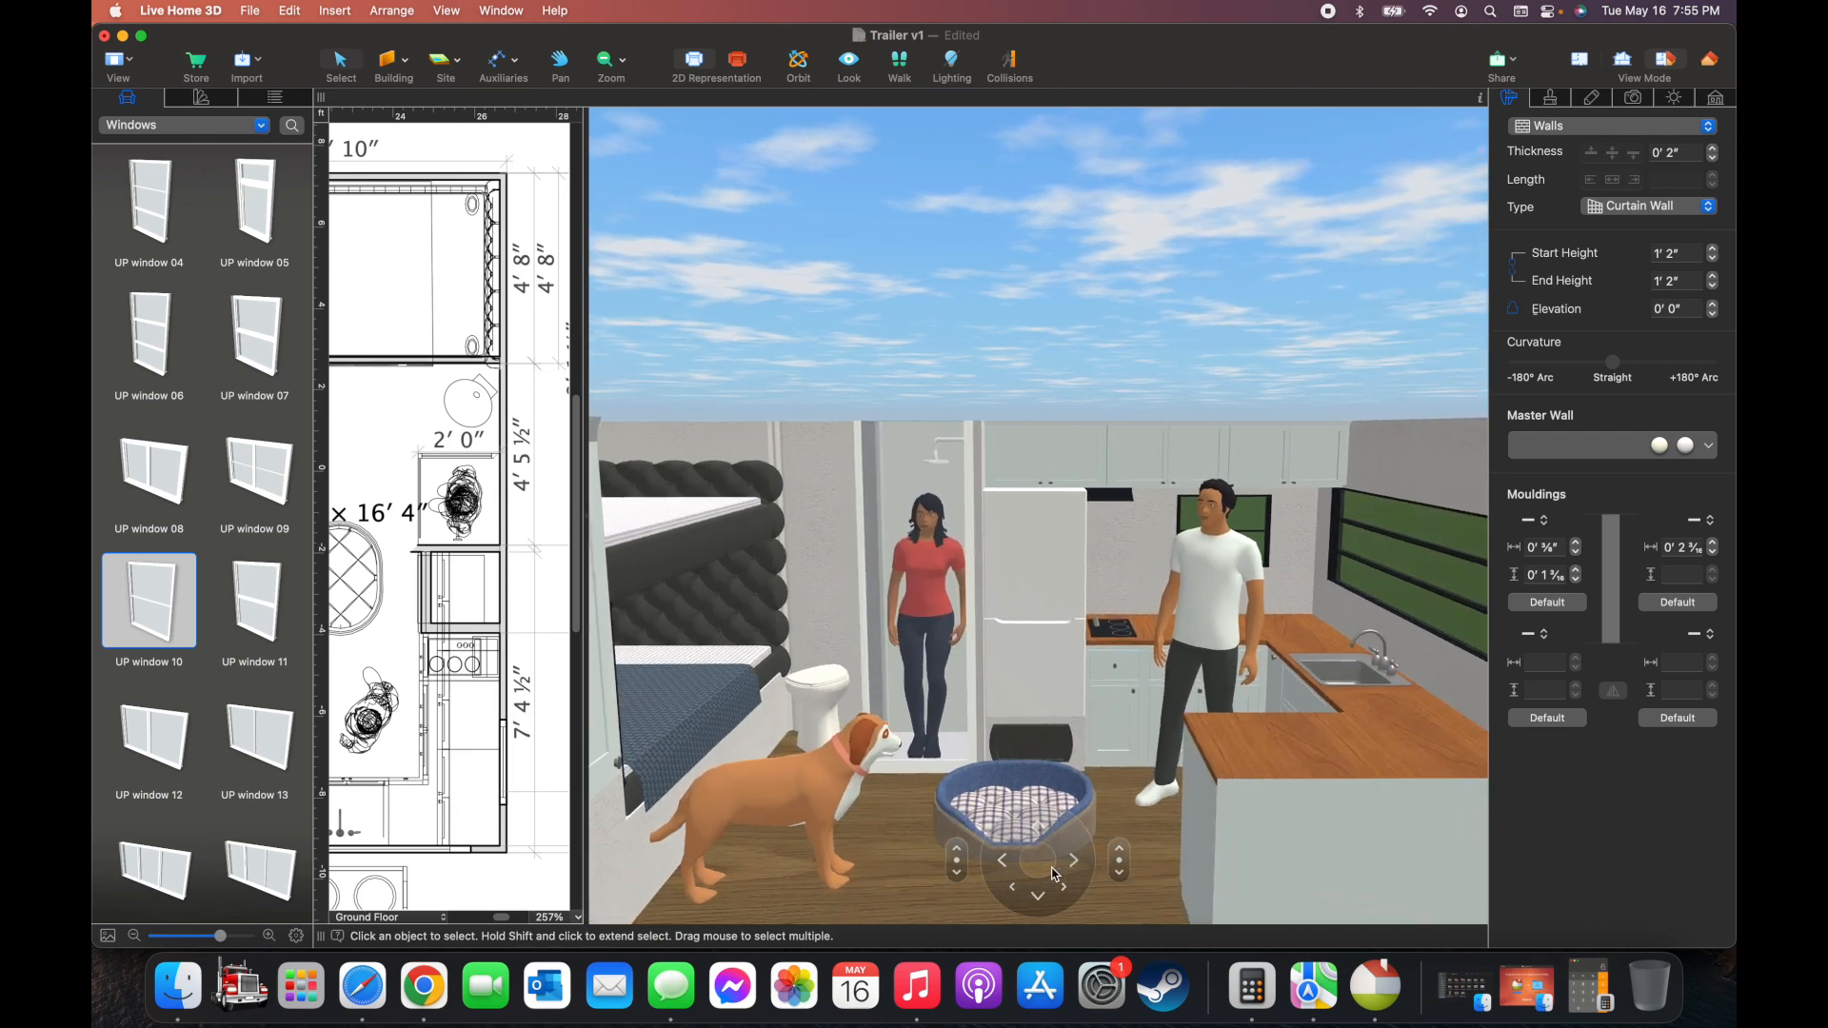
pyautogui.click(1004, 863)
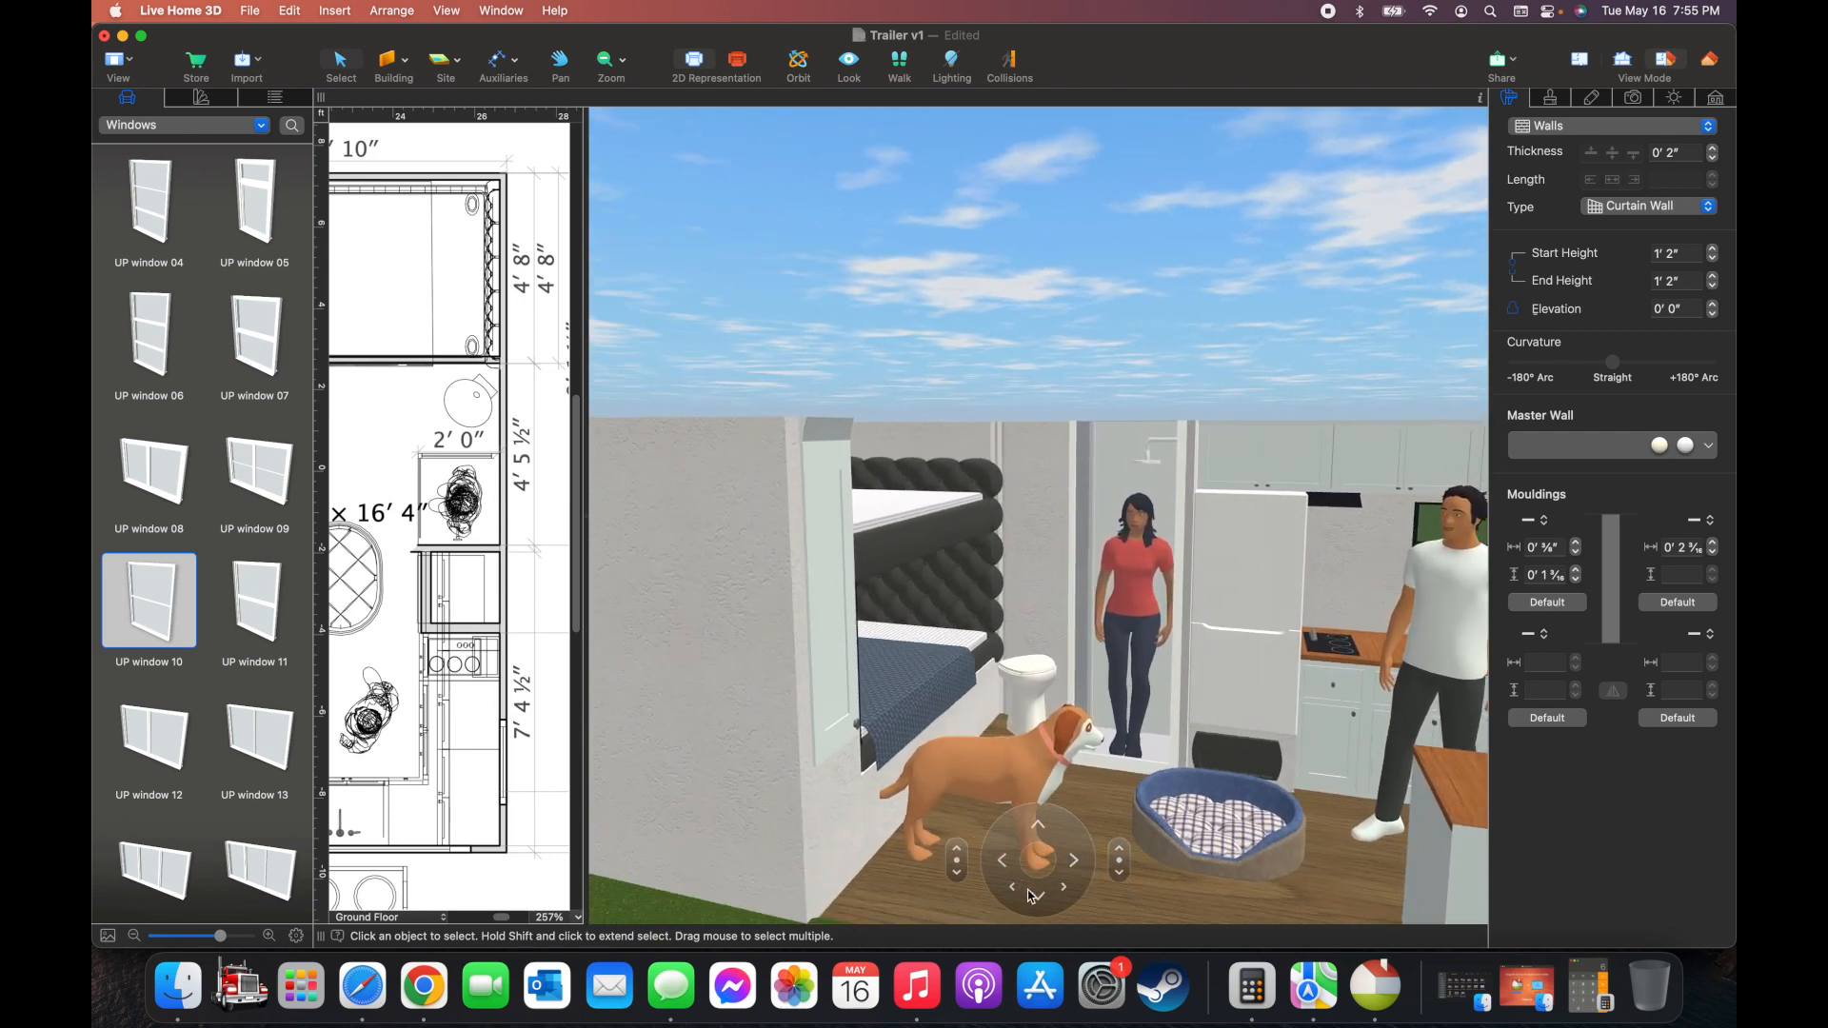
pyautogui.click(1067, 889)
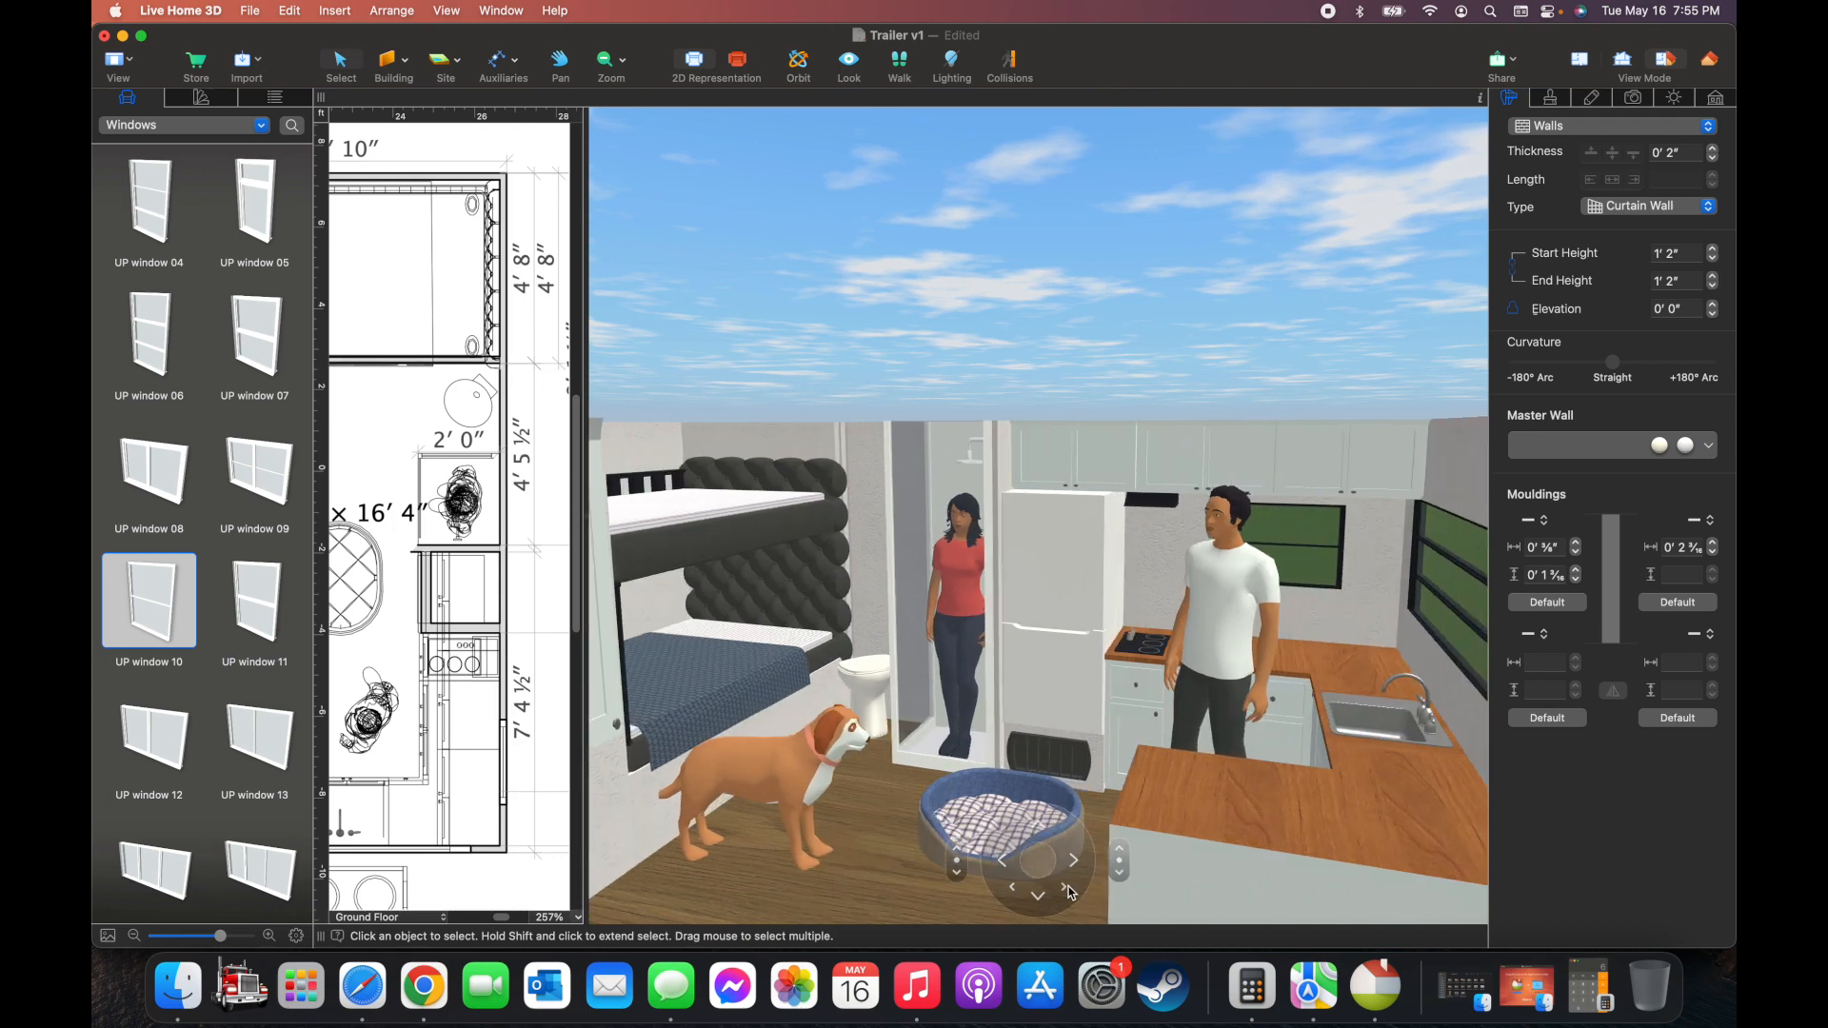
pyautogui.click(1001, 866)
pyautogui.click(1036, 892)
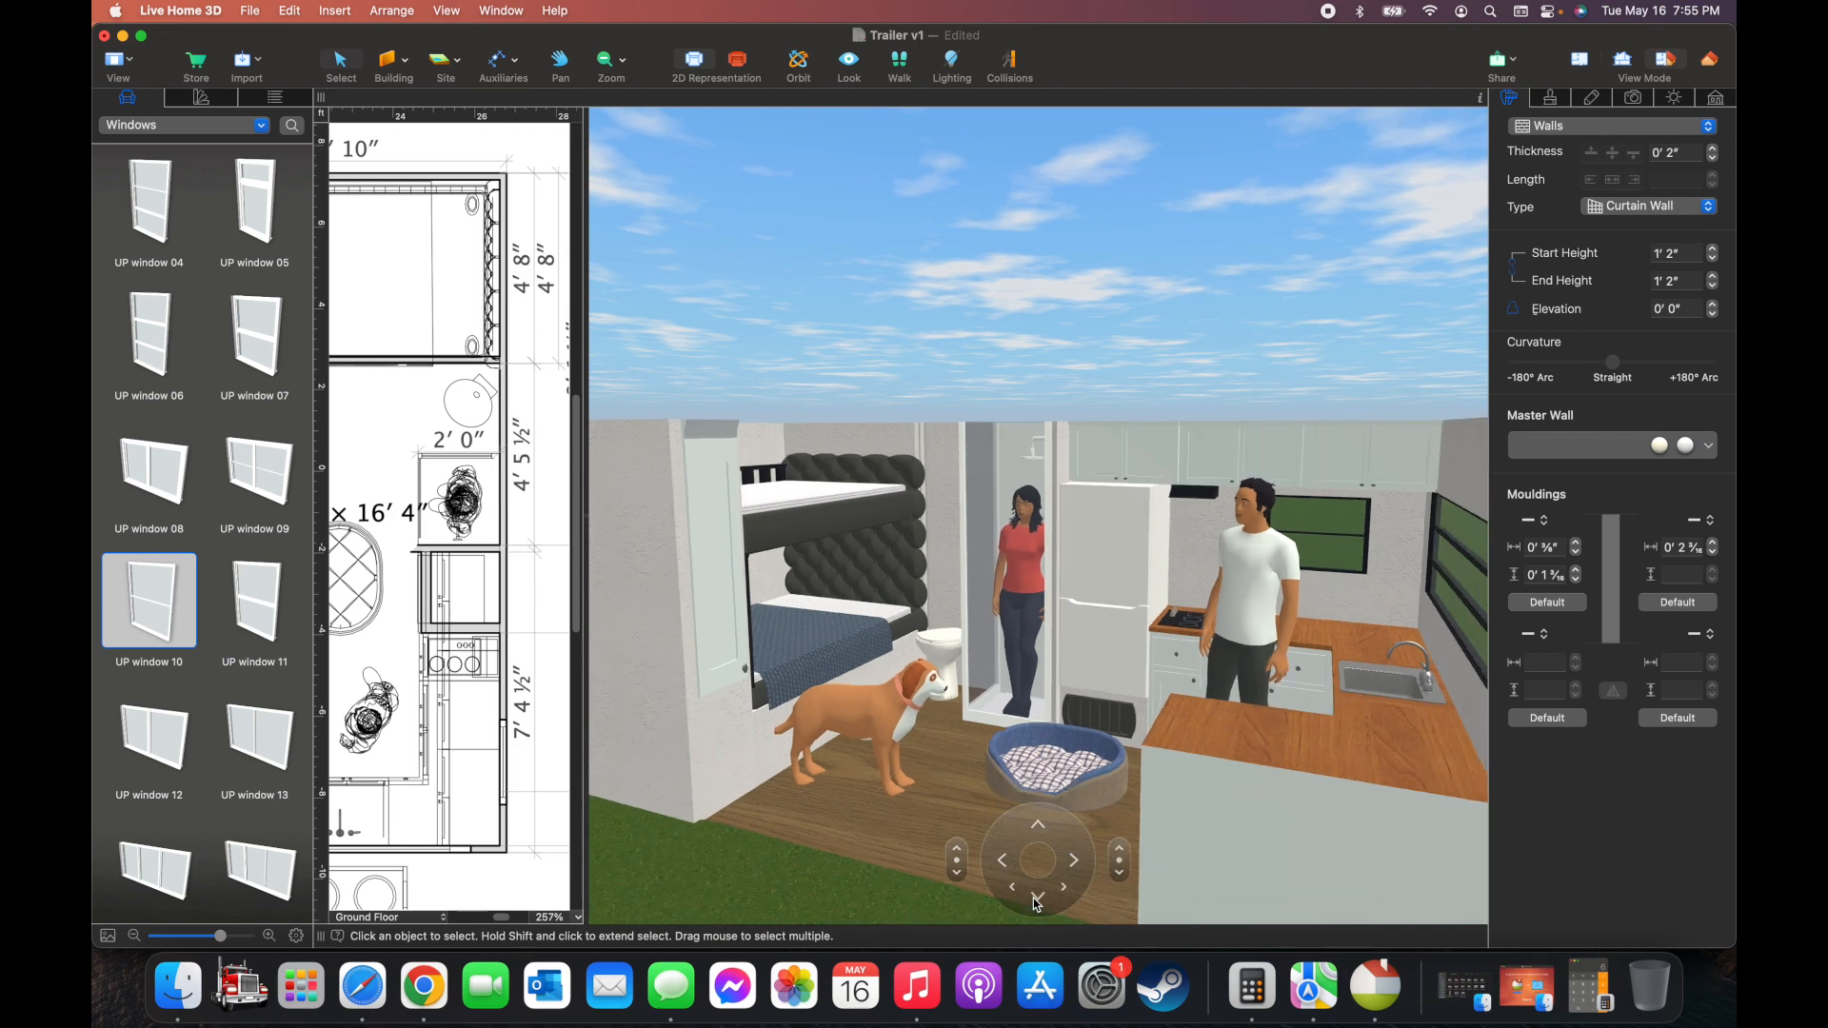